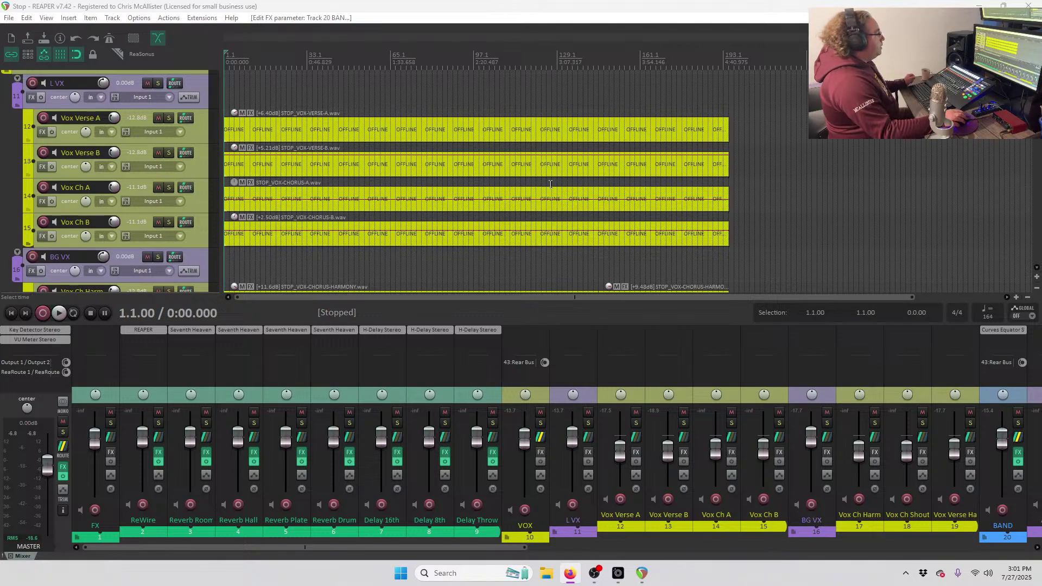
Select the L VX folder and examine the lead and background vocal tracks and their clips.
{"action": "left_click", "coordinate": [196, 83]}
{"action": "scroll", "coordinate": [190, 220], "scroll_direction": "up", "scroll_amount": 3}
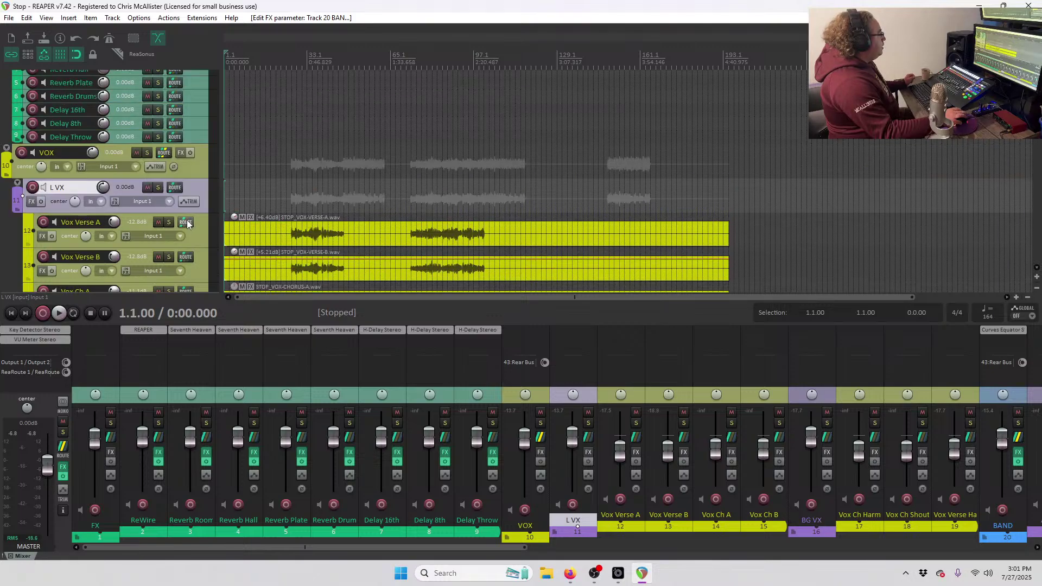
{"action": "scroll", "coordinate": [190, 221], "scroll_direction": "down", "scroll_amount": 4}
{"action": "scroll", "coordinate": [190, 221], "scroll_direction": "up", "scroll_amount": 2}
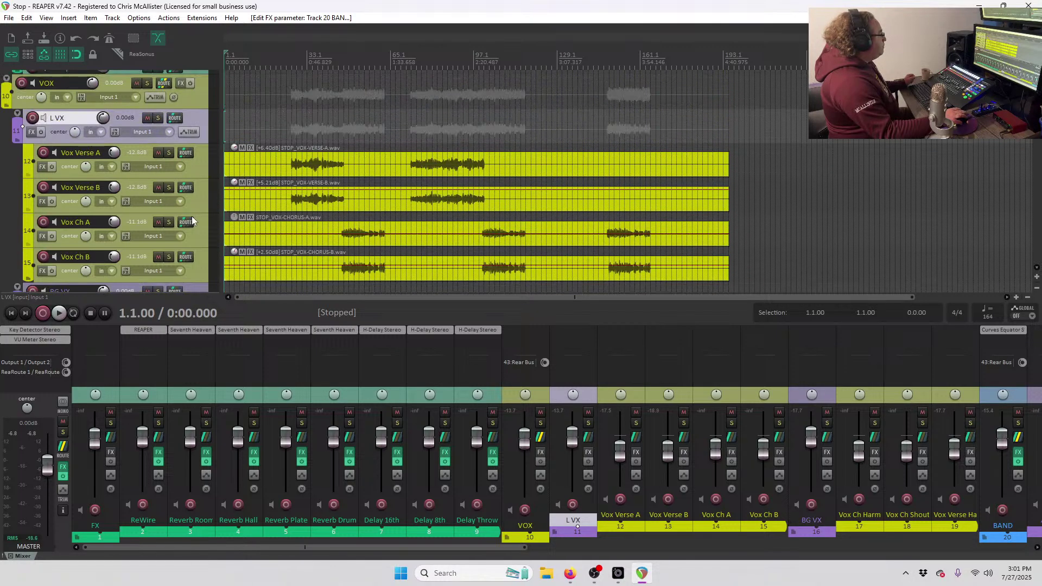
{"action": "scroll", "coordinate": [193, 221], "scroll_direction": "down", "scroll_amount": 1}
{"action": "scroll", "coordinate": [193, 221], "scroll_direction": "up", "scroll_amount": 4}
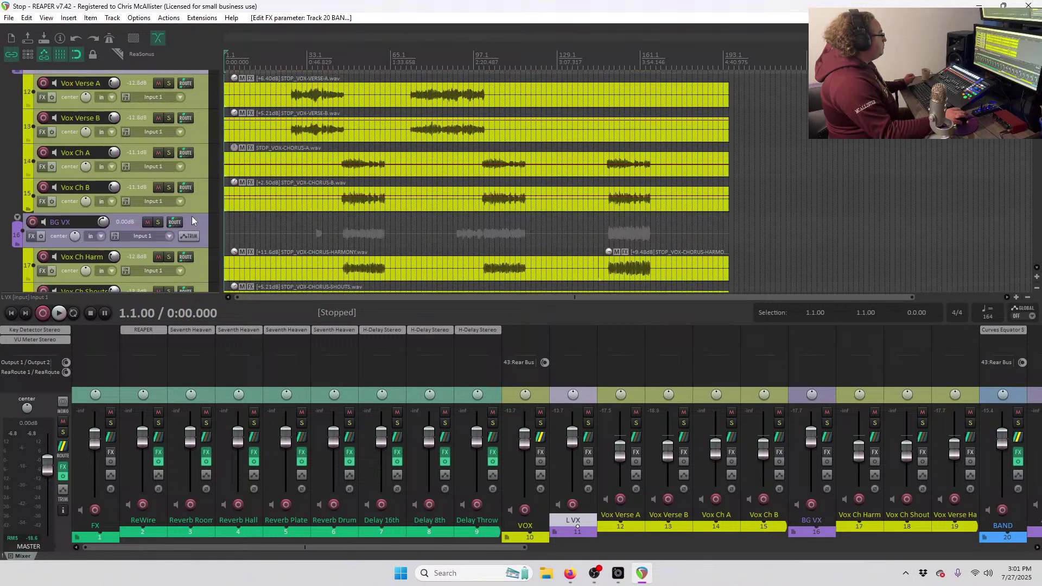
{"action": "scroll", "coordinate": [193, 221], "scroll_direction": "down", "scroll_amount": 4}
{"action": "scroll", "coordinate": [168, 176], "scroll_direction": "up", "scroll_amount": 2}
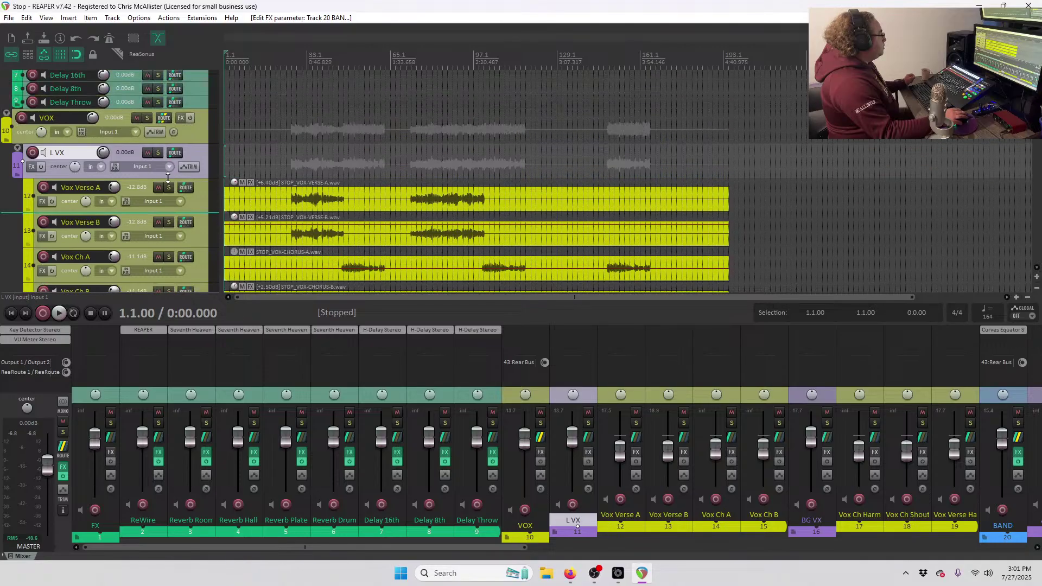
{"action": "scroll", "coordinate": [168, 176], "scroll_direction": "down", "scroll_amount": 2}
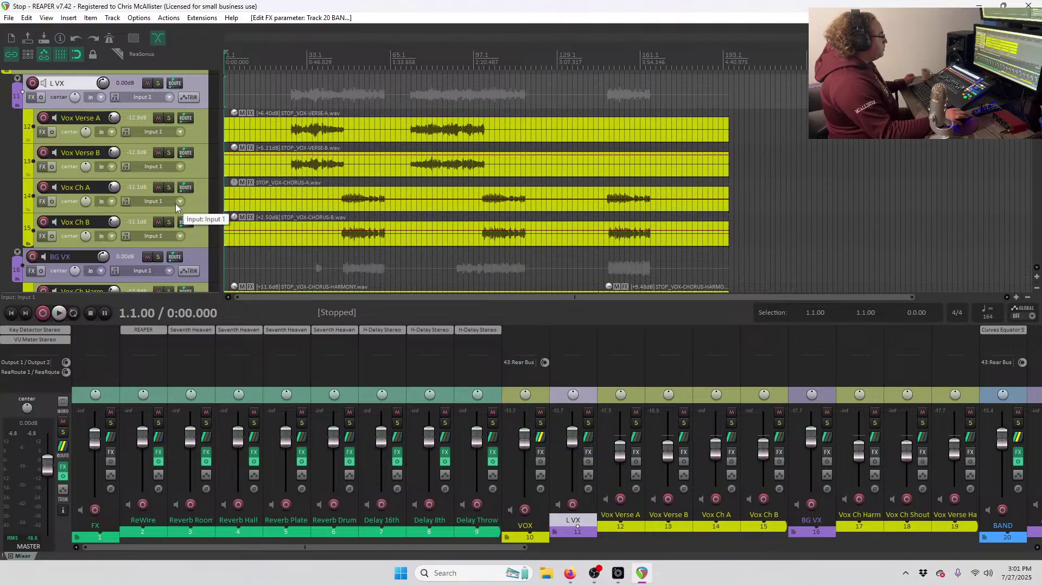
{"action": "left_click_drag", "start_coordinate": [174, 203], "coordinate": [179, 178]}
{"action": "scroll", "coordinate": [178, 174], "scroll_direction": "down", "scroll_amount": 2}
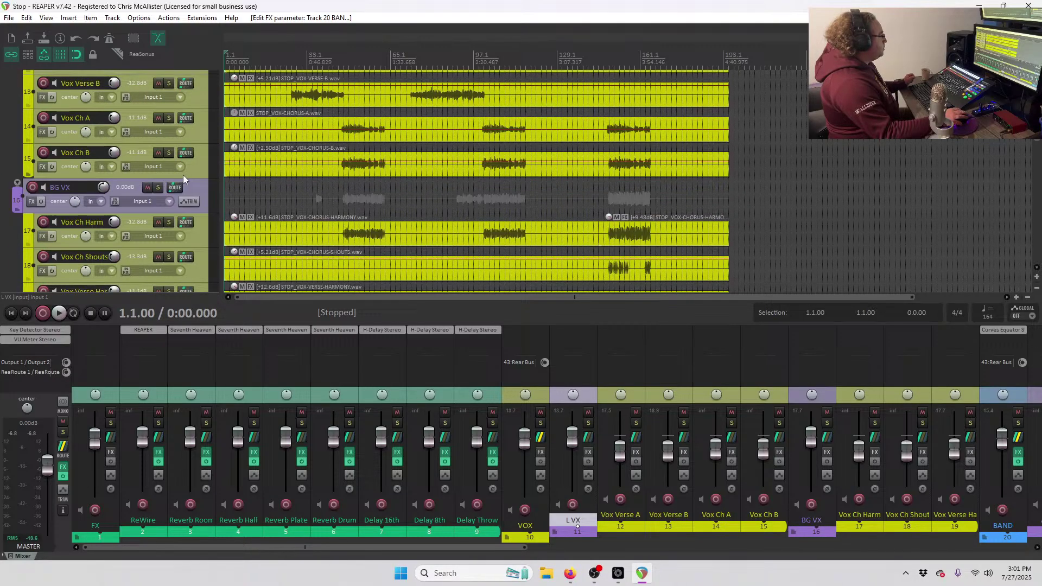
{"action": "scroll", "coordinate": [183, 175], "scroll_direction": "up", "scroll_amount": 2}
{"action": "scroll", "coordinate": [168, 220], "scroll_direction": "down", "scroll_amount": 4}
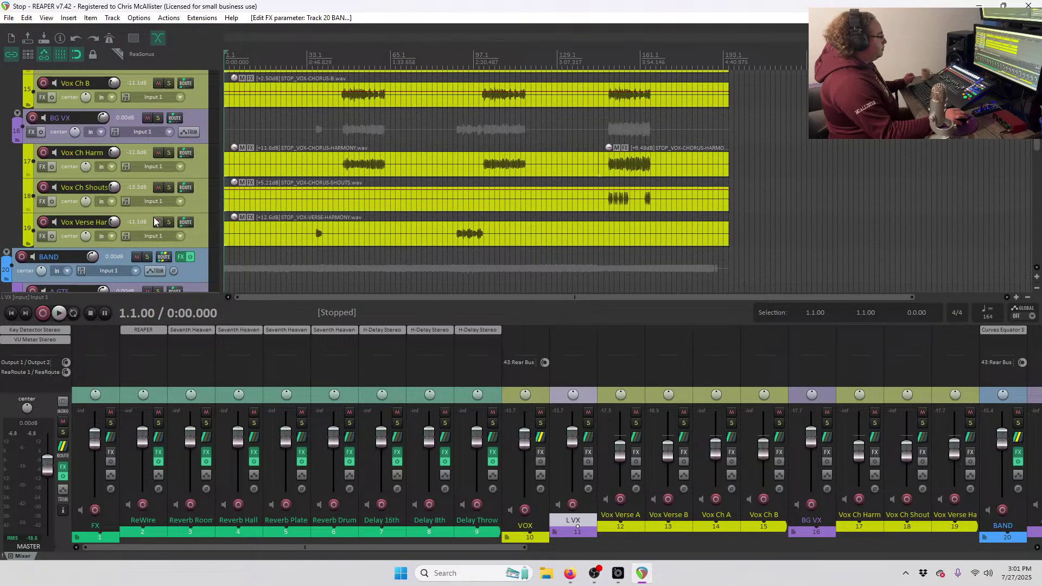
Examine the guitar, bass and drum tracks and their mixer channels.
{"action": "scroll", "coordinate": [157, 212], "scroll_direction": "down", "scroll_amount": 8}
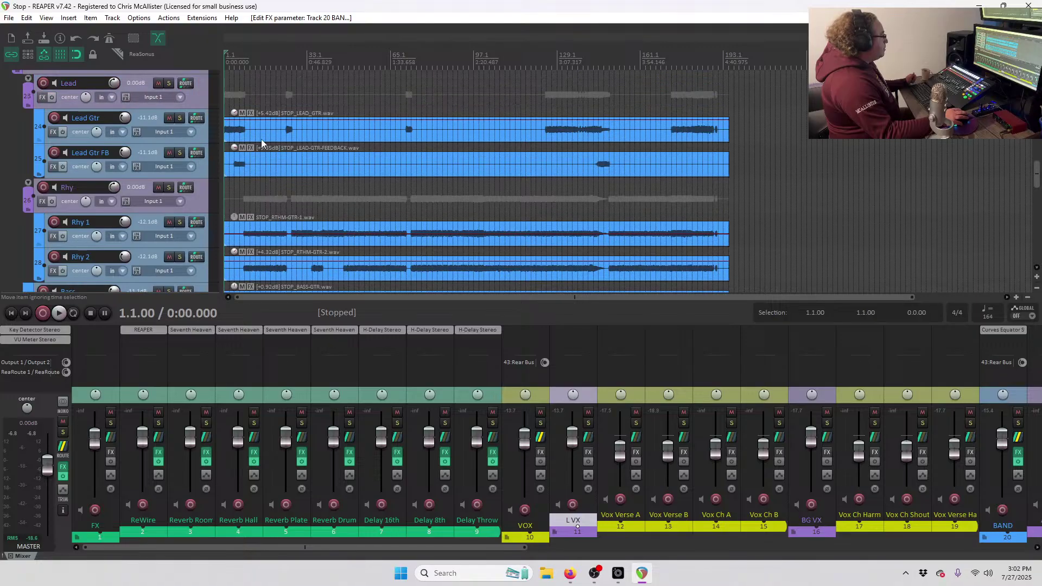
{"action": "scroll", "coordinate": [143, 177], "scroll_direction": "down", "scroll_amount": 8}
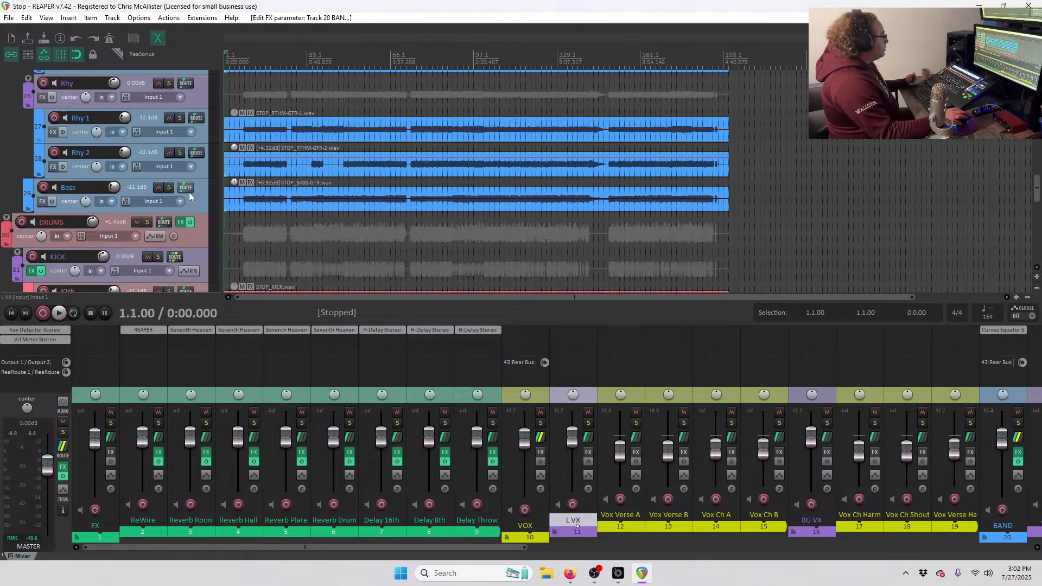
{"action": "scroll", "coordinate": [200, 202], "scroll_direction": "down", "scroll_amount": 6}
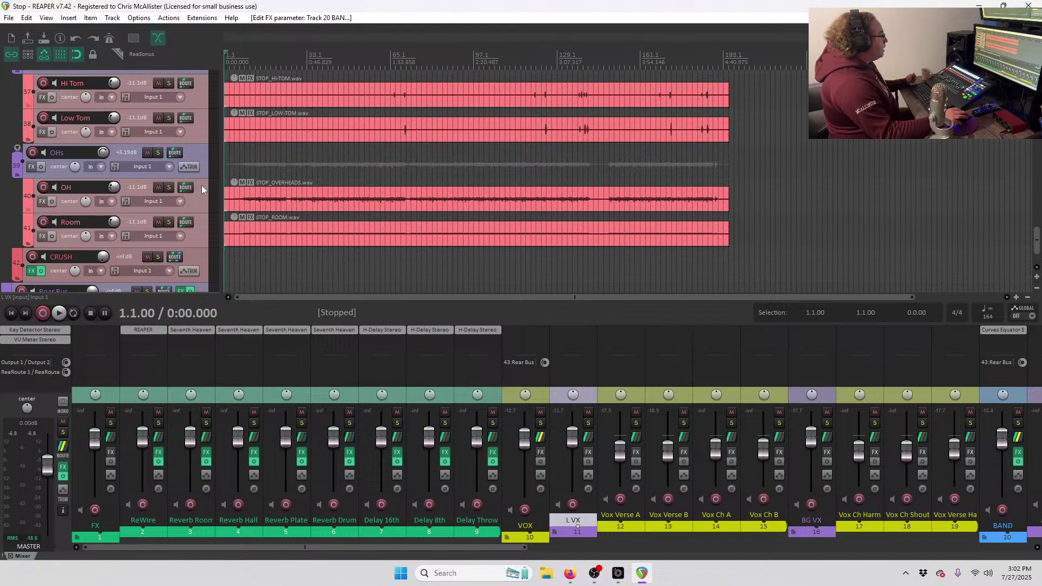
{"action": "scroll", "coordinate": [191, 182], "scroll_direction": "up", "scroll_amount": 2}
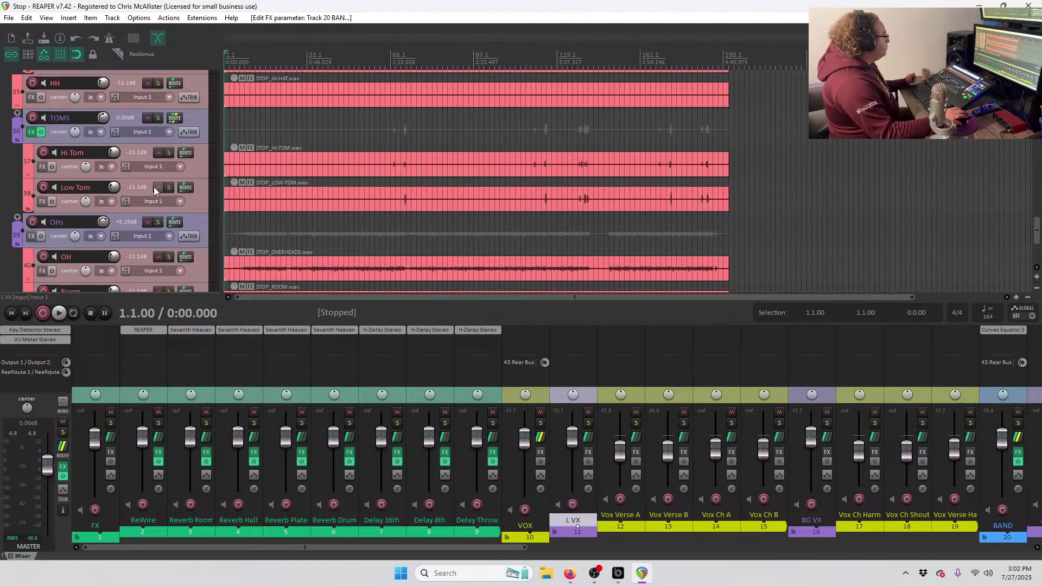
{"action": "scroll", "coordinate": [151, 181], "scroll_direction": "down", "scroll_amount": 3}
{"action": "scroll", "coordinate": [154, 180], "scroll_direction": "up", "scroll_amount": 4}
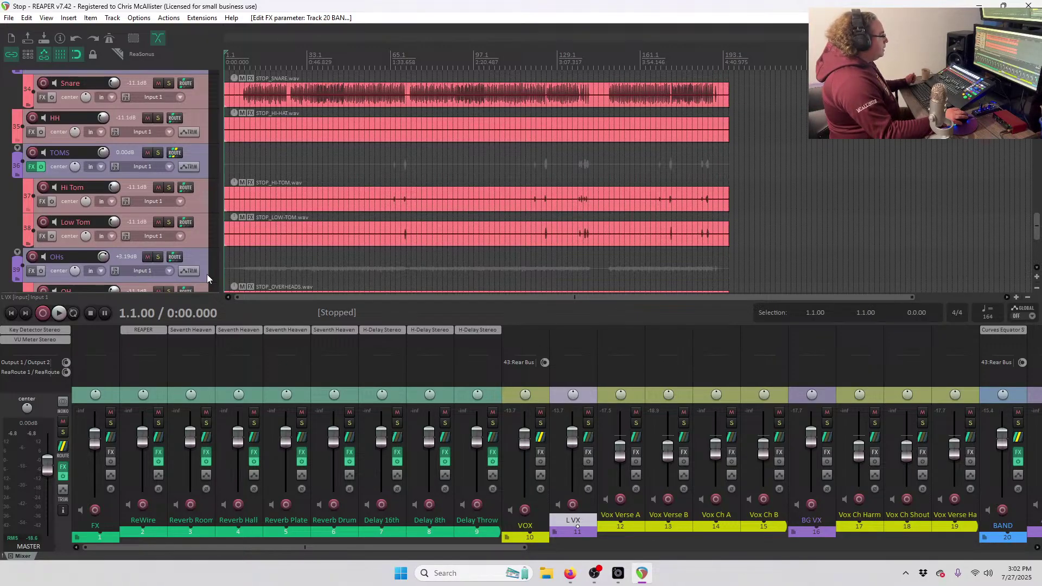
{"action": "scroll", "coordinate": [550, 502], "scroll_direction": "down", "scroll_amount": 10}
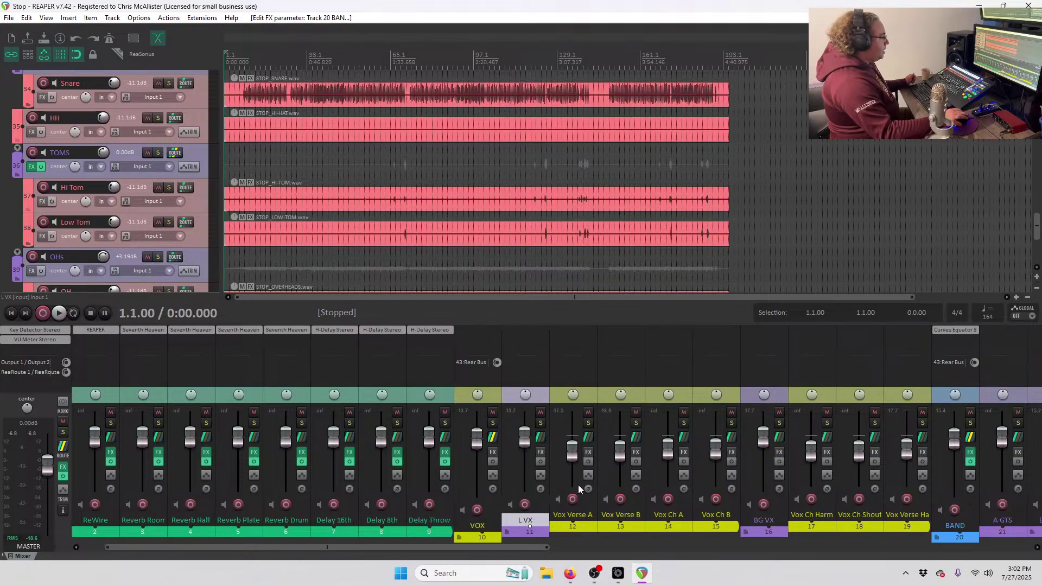
{"action": "scroll", "coordinate": [598, 484], "scroll_direction": "down", "scroll_amount": 2}
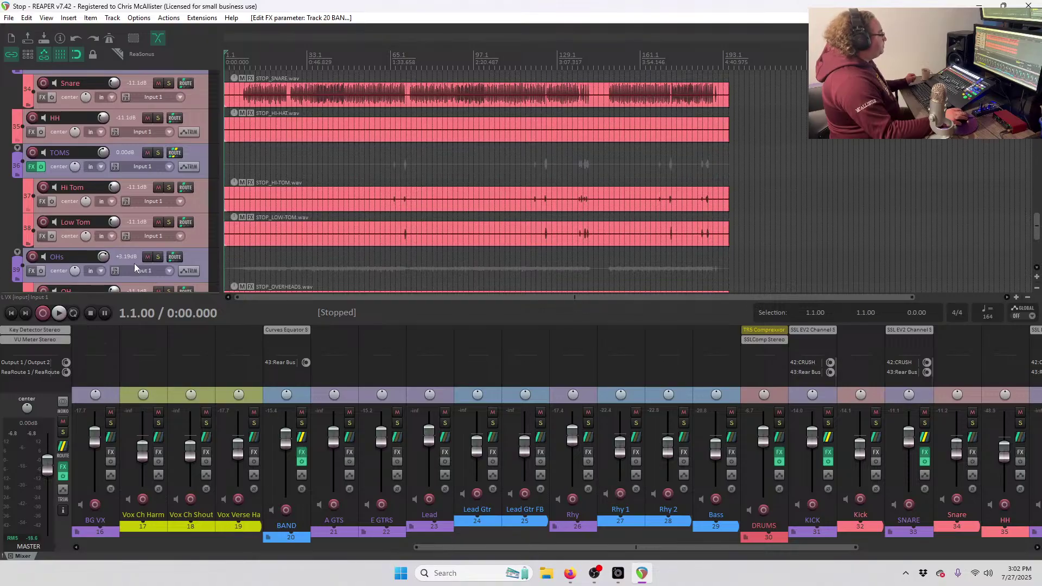
{"action": "scroll", "coordinate": [189, 238], "scroll_direction": "up", "scroll_amount": 3}
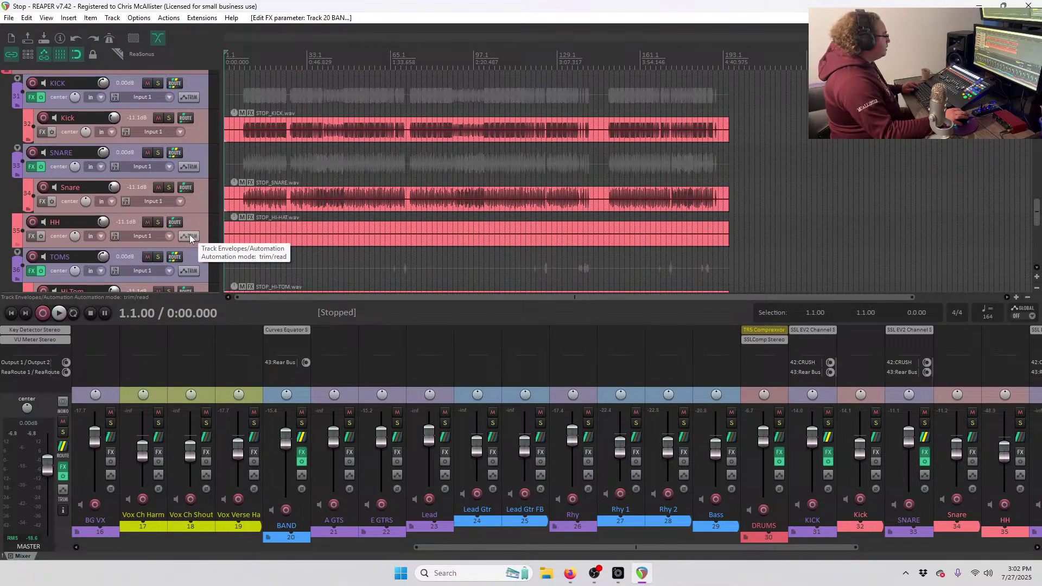
Play the song from the start and raise the hi-hat clip by 17 dB, with the HH track at -12.3 dB panned 40% left.
{"action": "left_click", "coordinate": [228, 59]}
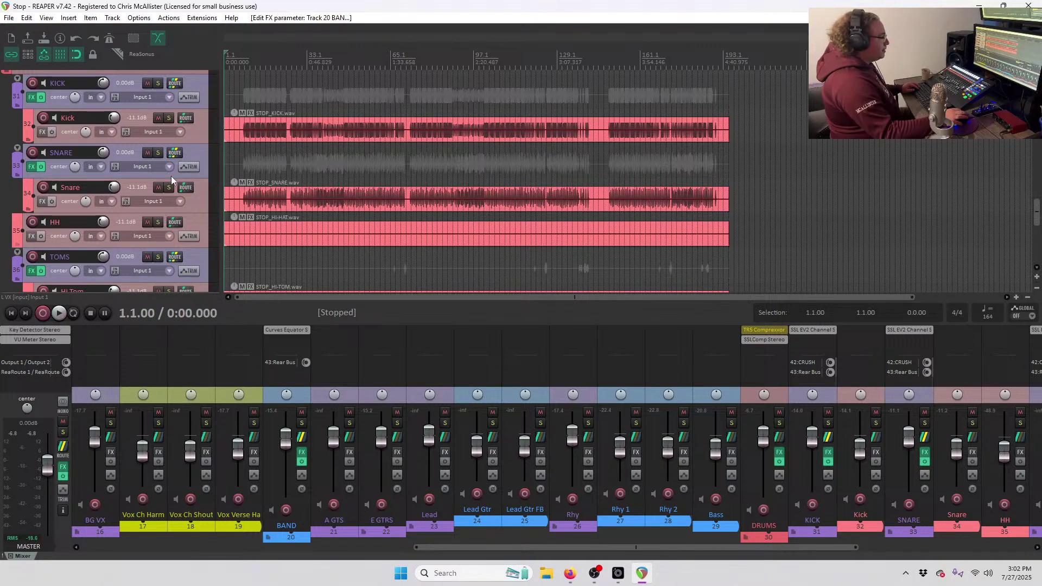
{"action": "key", "text": "space"}
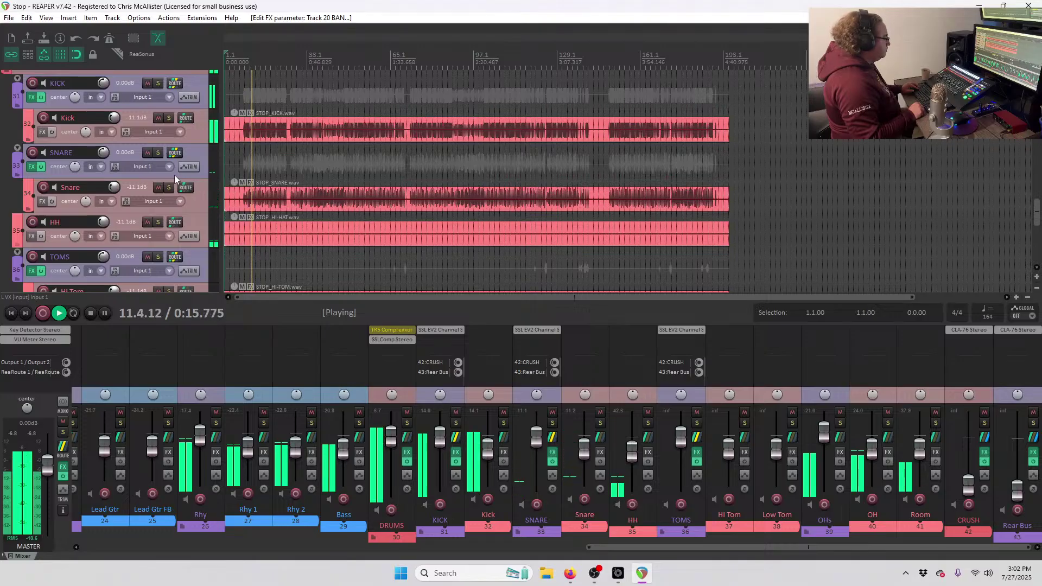
{"action": "left_click", "coordinate": [351, 230]}
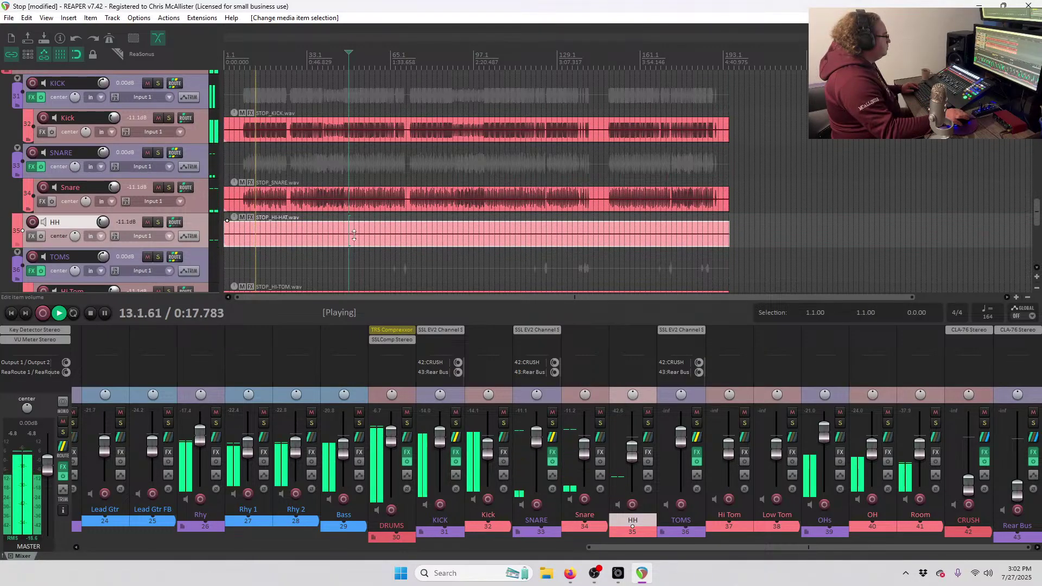
{"action": "left_click_drag", "start_coordinate": [354, 234], "coordinate": [370, 162]}
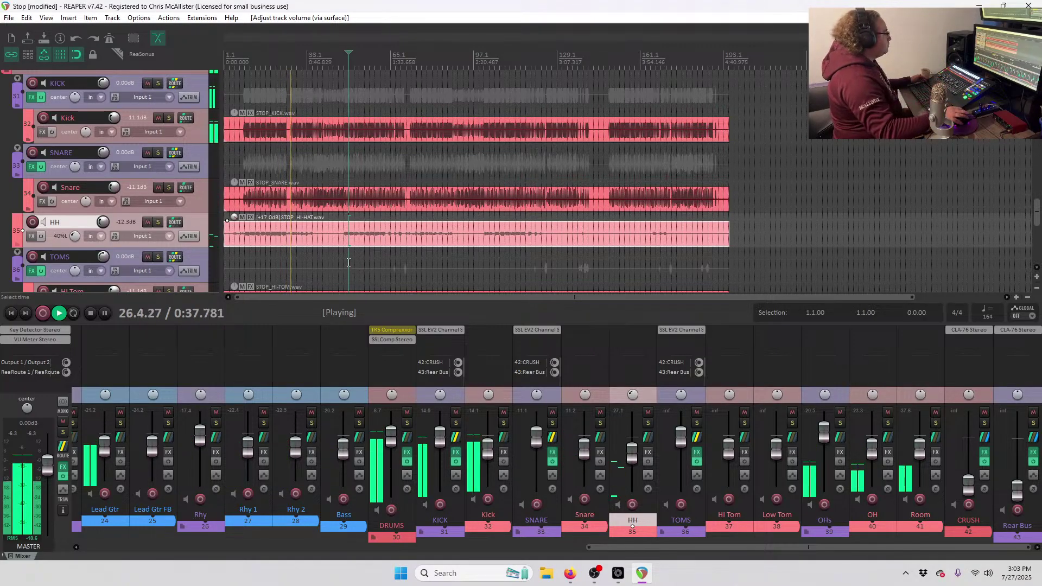
Raise the OH and Room tracks to -5.70 dB while the song plays.
{"action": "scroll", "coordinate": [128, 223], "scroll_direction": "down", "scroll_amount": 3}
{"action": "scroll", "coordinate": [132, 223], "scroll_direction": "down", "scroll_amount": 1}
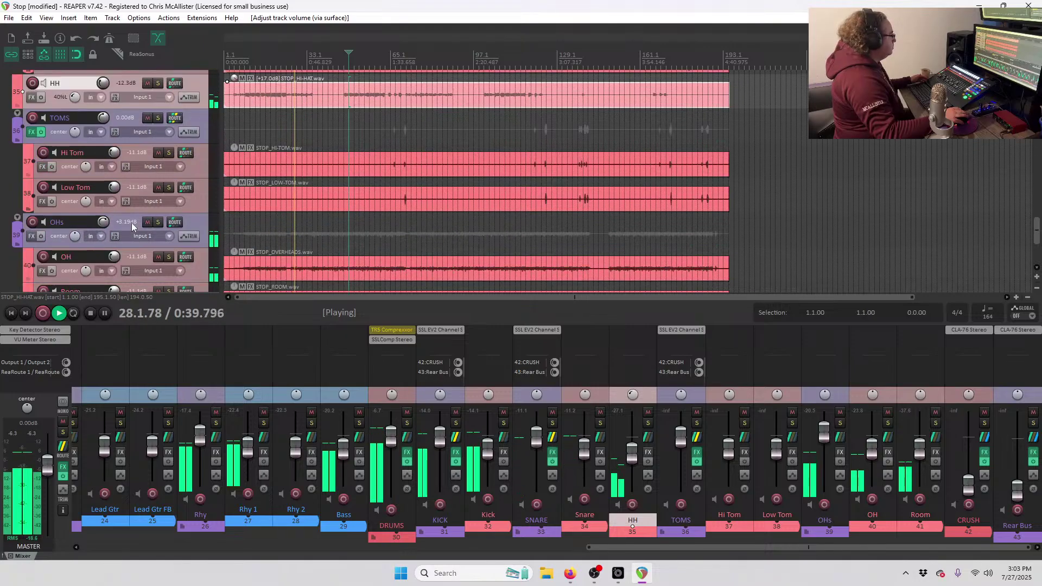
{"action": "scroll", "coordinate": [131, 222], "scroll_direction": "down", "scroll_amount": 2}
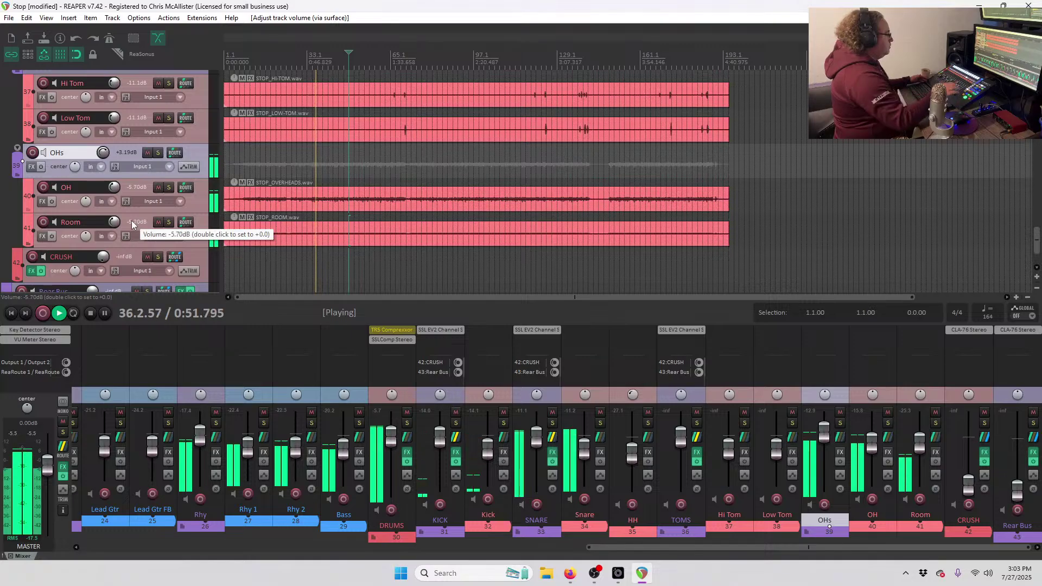
Raise the Rhy 1 track to -9.02 dB, Rhy 2 to -9.80 dB and Bass to -9.44 dB during playback.
{"action": "scroll", "coordinate": [337, 491], "scroll_direction": "left", "scroll_amount": 5}
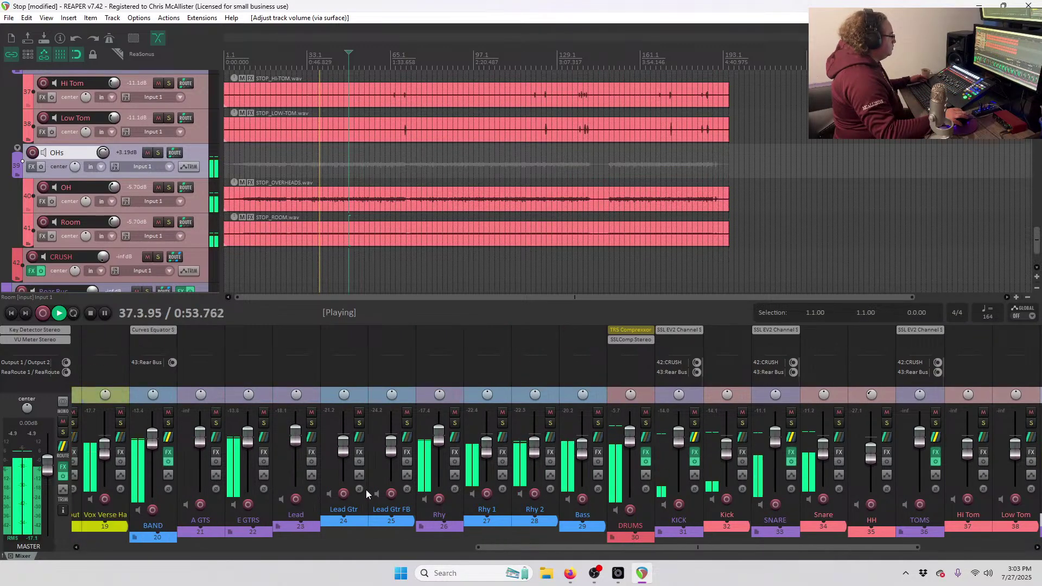
{"action": "scroll", "coordinate": [366, 490], "scroll_direction": "right", "scroll_amount": 5}
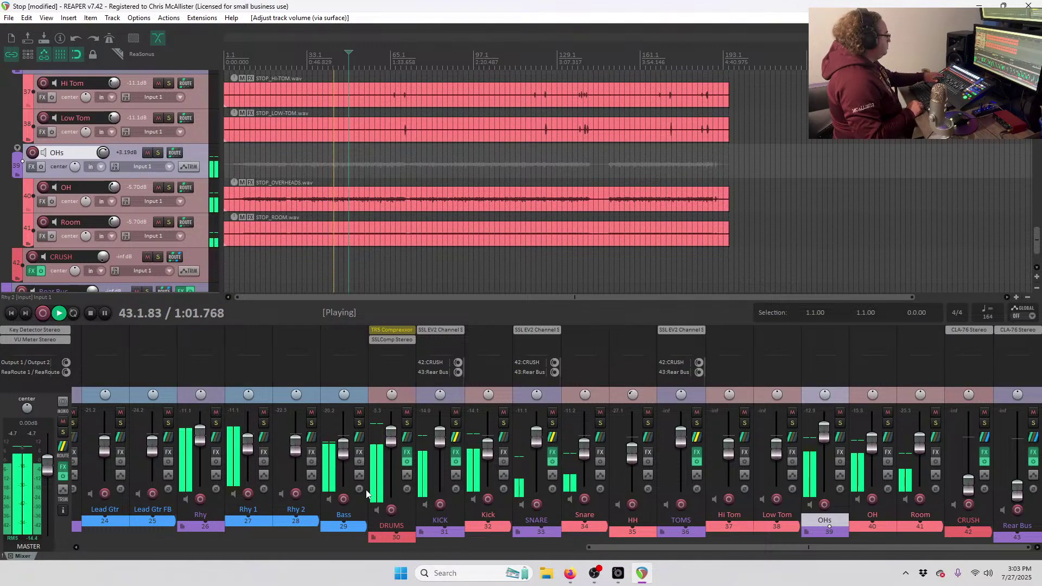
{"action": "scroll", "coordinate": [132, 200], "scroll_direction": "up", "scroll_amount": 10}
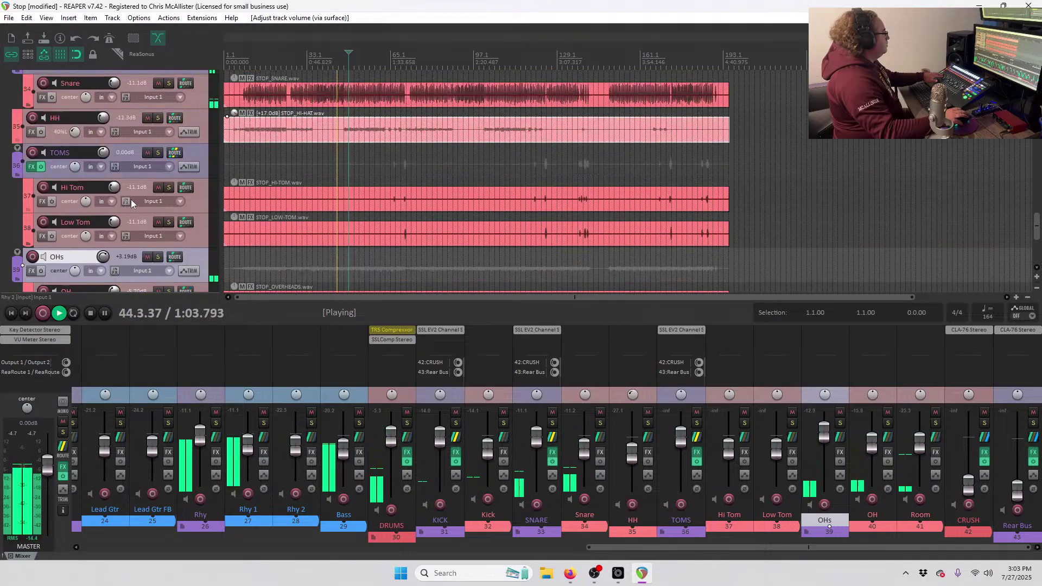
{"action": "scroll", "coordinate": [169, 226], "scroll_direction": "up", "scroll_amount": 3}
{"action": "scroll", "coordinate": [170, 226], "scroll_direction": "down", "scroll_amount": 7}
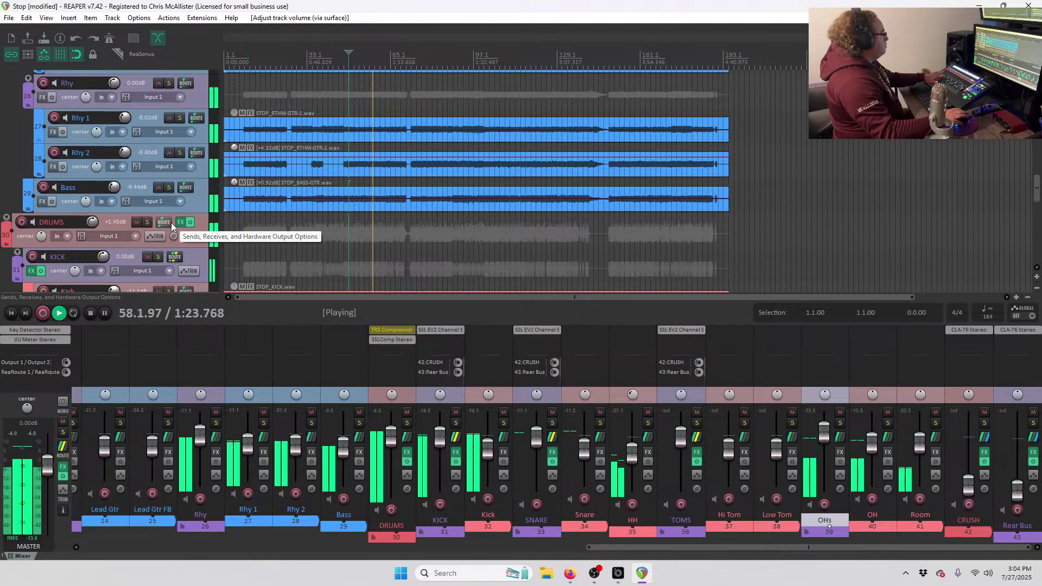
Set Vox Verse A to -9.56 dB, Vox Verse B to -11.8 dB, Vox Ch A to -5.48 dB and Vox Ch B to -6.76 dB, and stop playback.
{"action": "scroll", "coordinate": [695, 513], "scroll_direction": "left", "scroll_amount": 3}
{"action": "scroll", "coordinate": [694, 508], "scroll_direction": "left", "scroll_amount": 13}
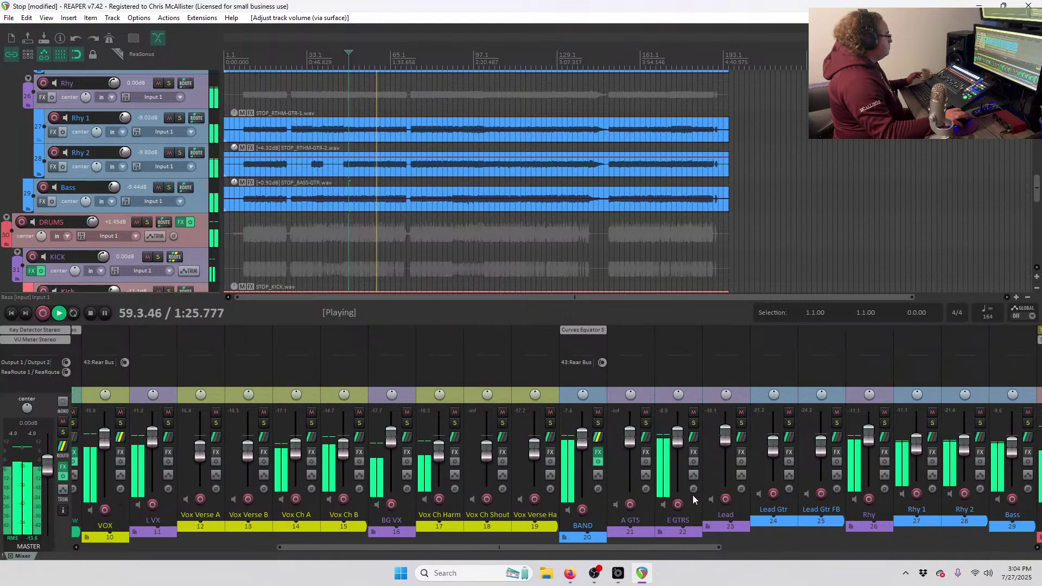
{"action": "scroll", "coordinate": [166, 170], "scroll_direction": "up", "scroll_amount": 10}
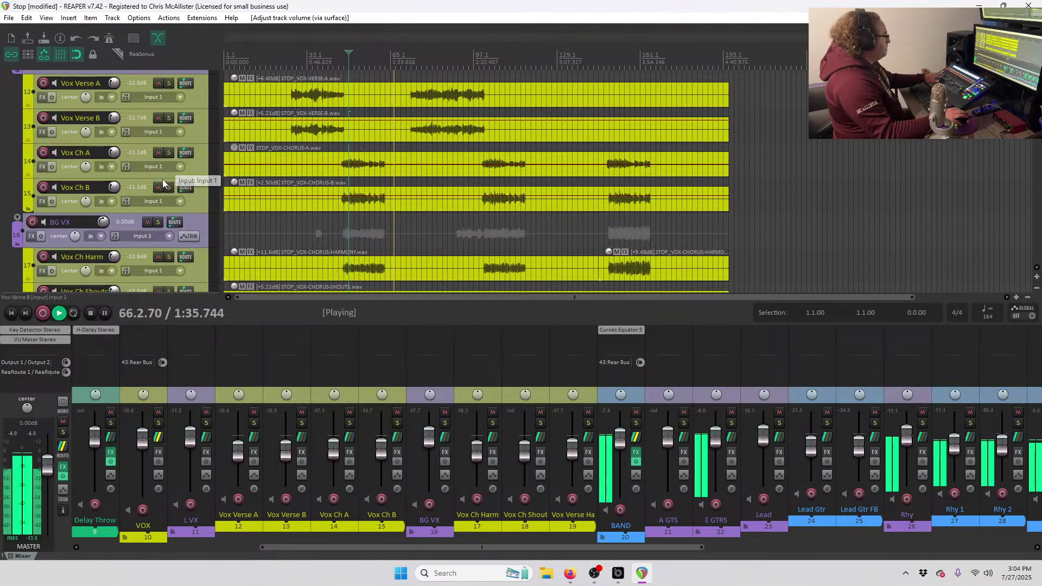
{"action": "scroll", "coordinate": [162, 180], "scroll_direction": "down", "scroll_amount": 6}
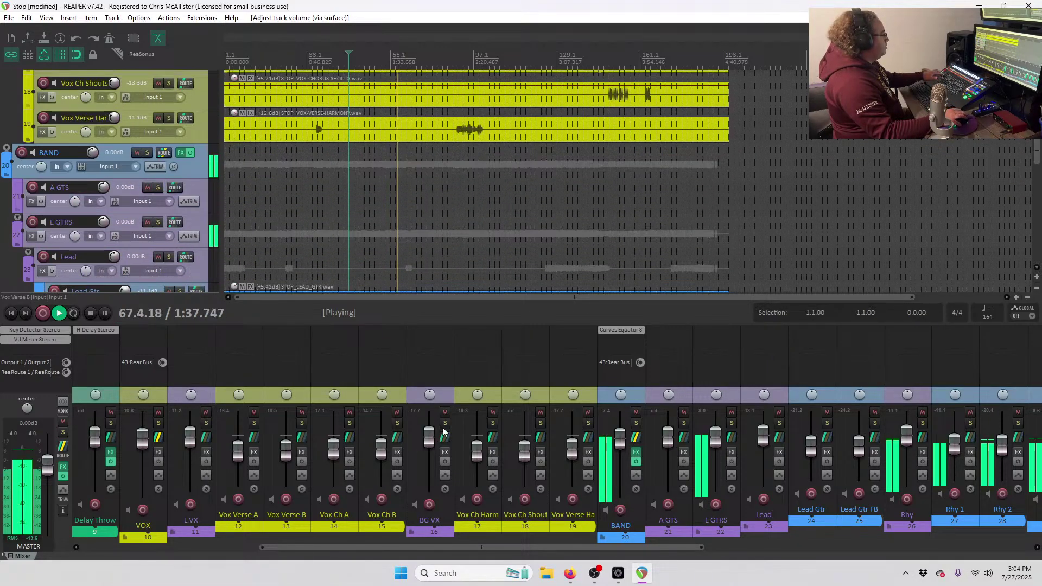
{"action": "scroll", "coordinate": [481, 438], "scroll_direction": "right", "scroll_amount": 5}
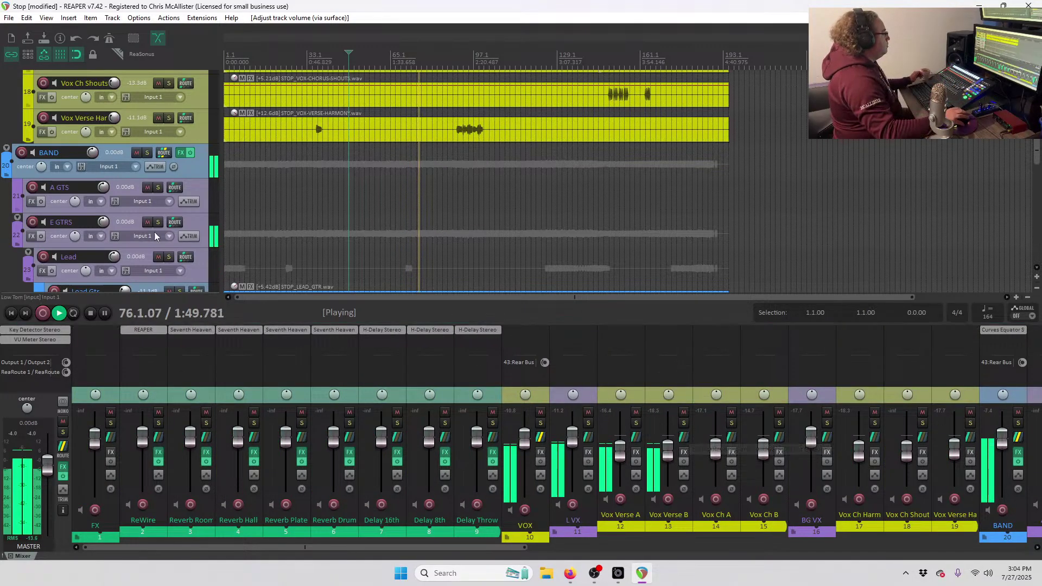
{"action": "scroll", "coordinate": [143, 226], "scroll_direction": "up", "scroll_amount": 6}
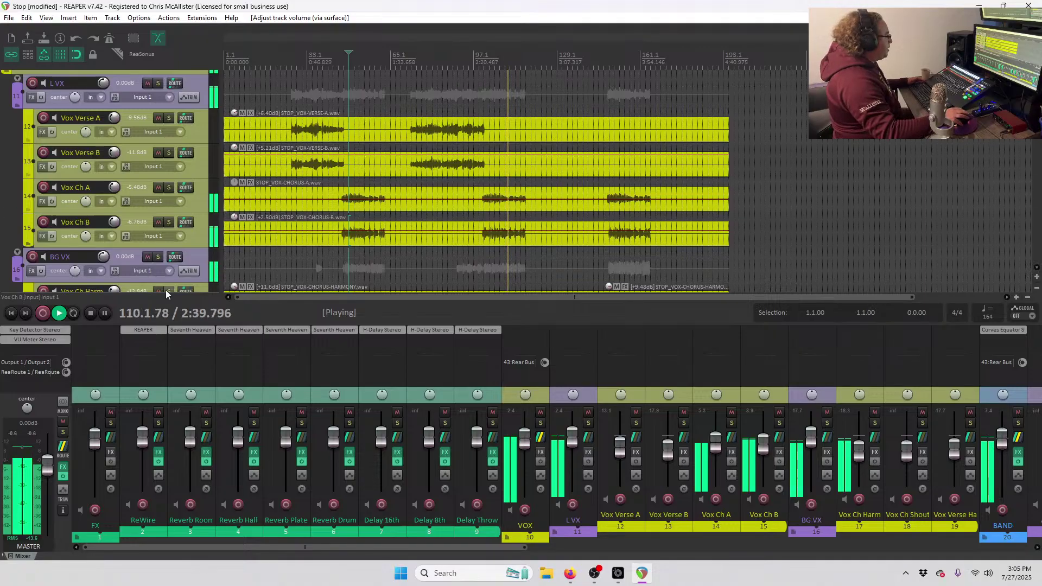
{"action": "scroll", "coordinate": [164, 210], "scroll_direction": "down", "scroll_amount": 3}
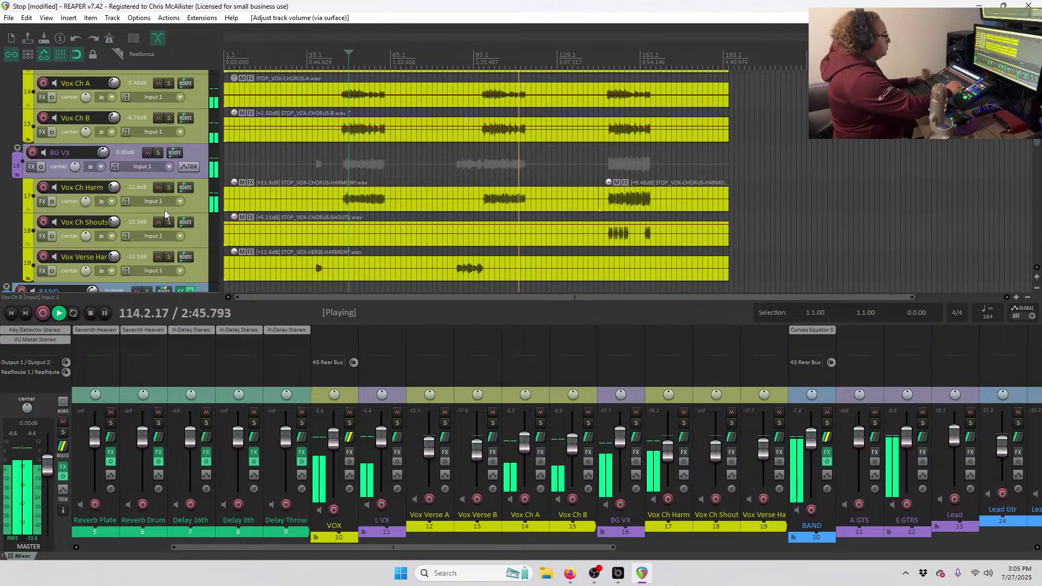
{"action": "key", "text": "space"}
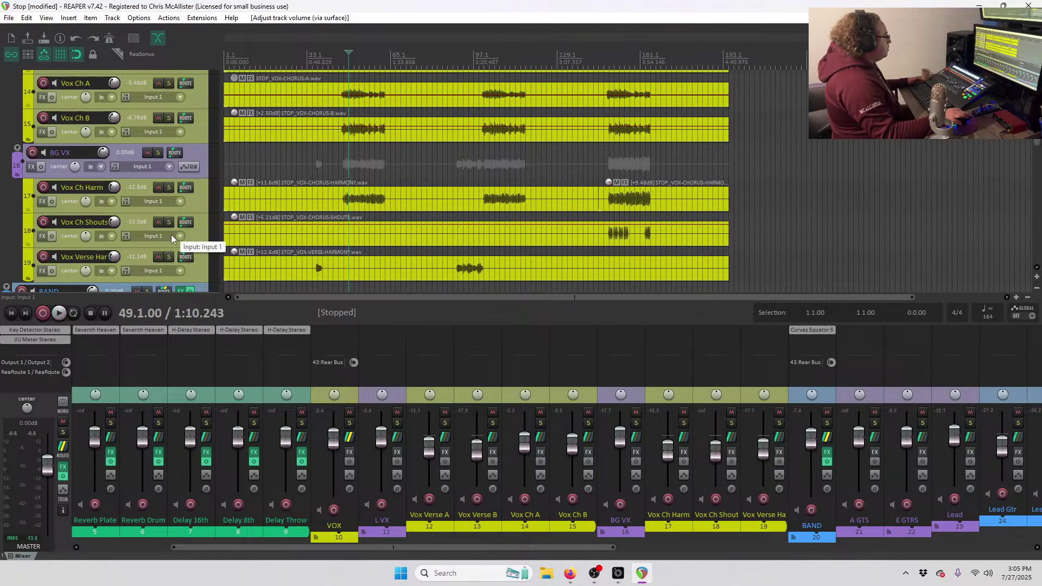
Review the tracks from the background vocals down to the drums with playback stopped.
{"action": "scroll", "coordinate": [161, 207], "scroll_direction": "down", "scroll_amount": 1}
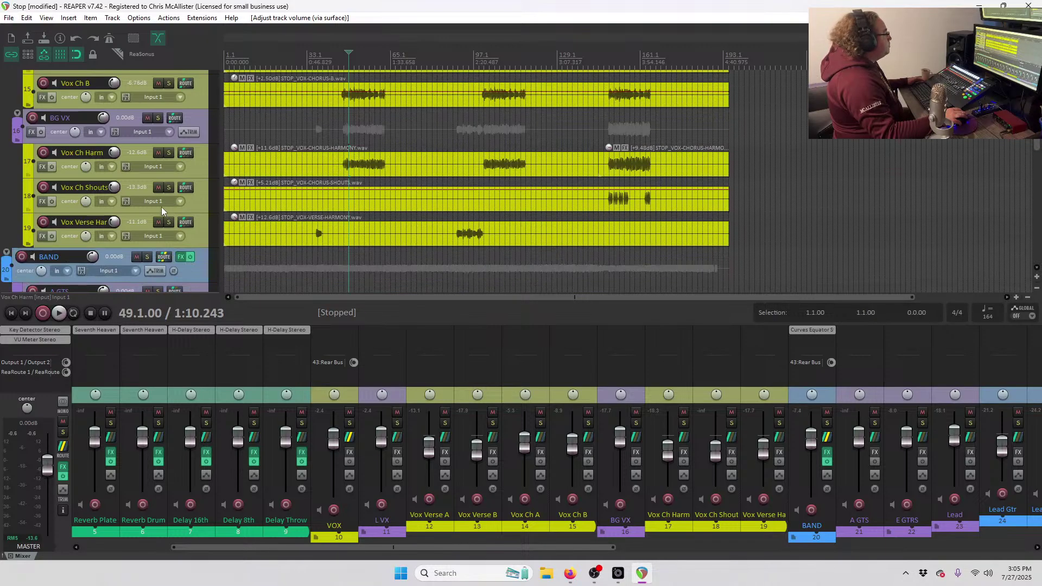
{"action": "scroll", "coordinate": [162, 207], "scroll_direction": "down", "scroll_amount": 4}
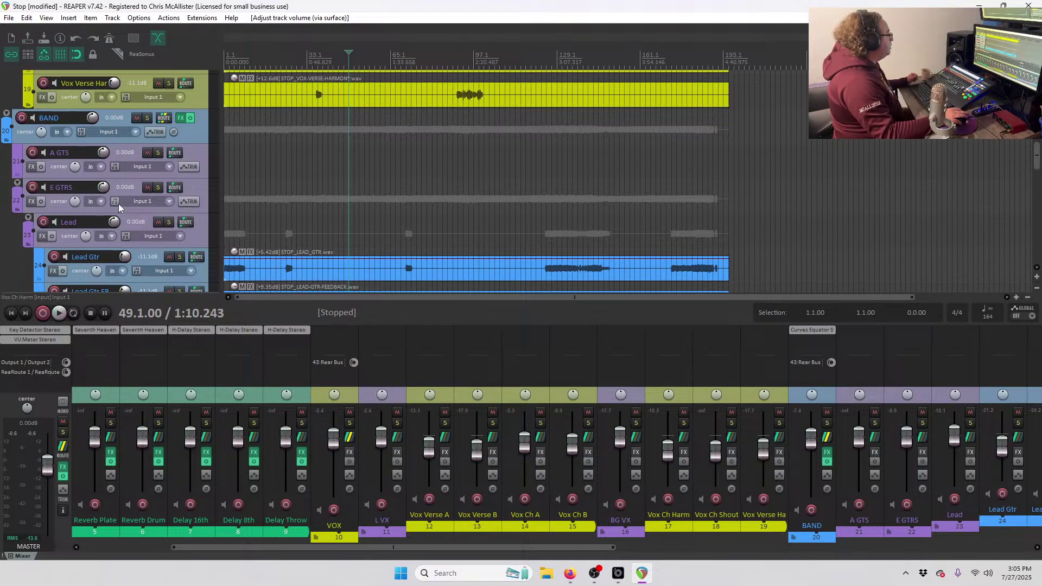
{"action": "scroll", "coordinate": [119, 207], "scroll_direction": "down", "scroll_amount": 8}
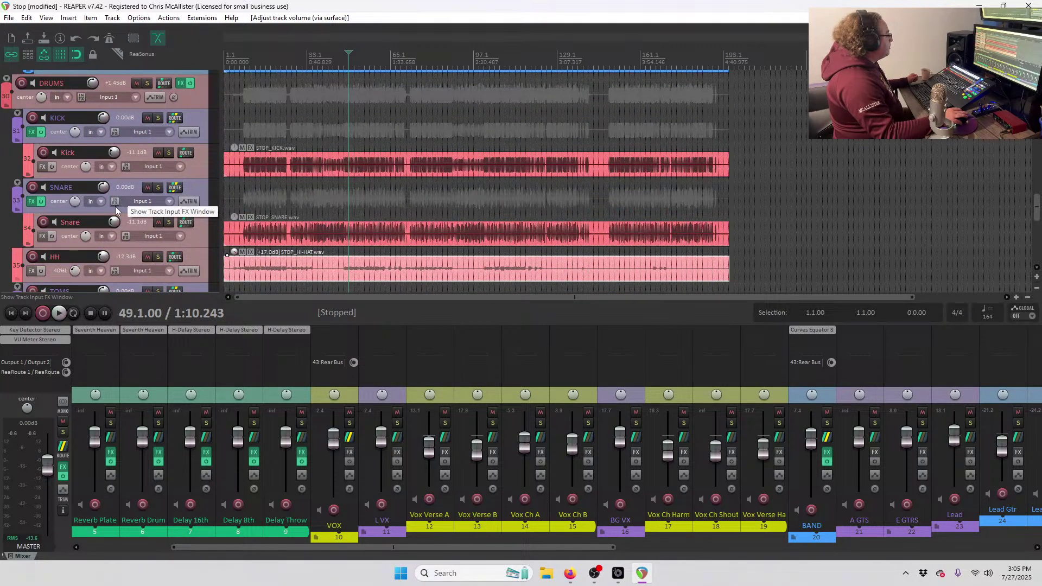
Play the soloed DRUMS folder, set the time selection from bar 65 to bar 81, and move playback to bar 65.
{"action": "scroll", "coordinate": [484, 452], "scroll_direction": "down", "scroll_amount": 10}
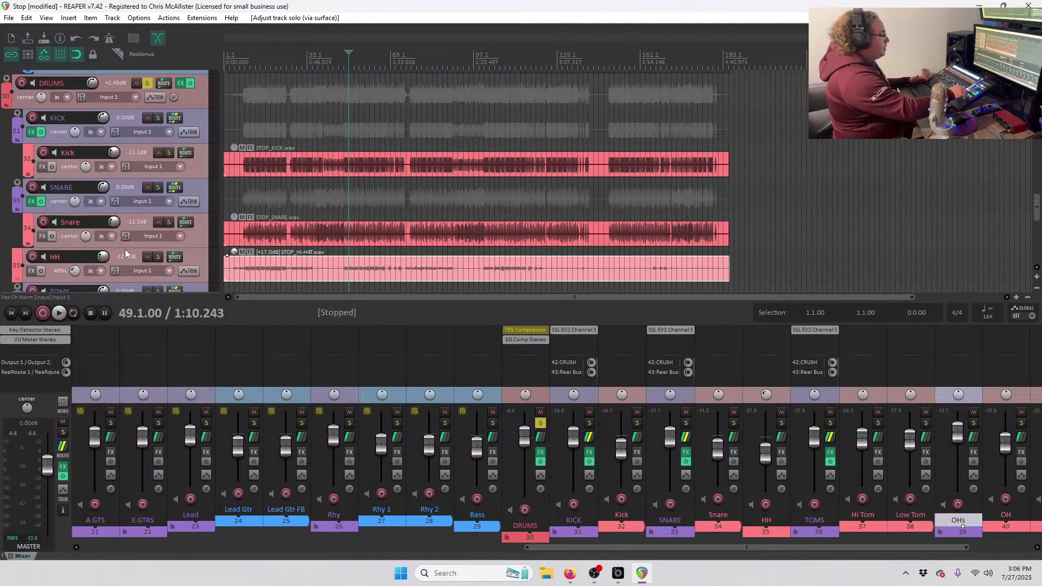
{"action": "key", "text": "space"}
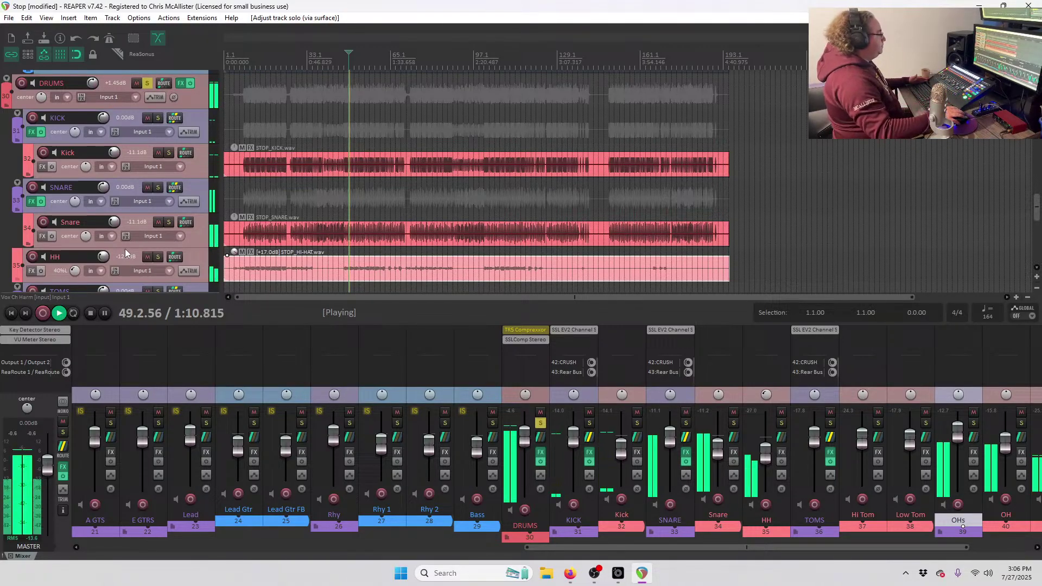
{"action": "scroll", "coordinate": [123, 205], "scroll_direction": "down", "scroll_amount": 2}
{"action": "scroll", "coordinate": [122, 205], "scroll_direction": "down", "scroll_amount": 3}
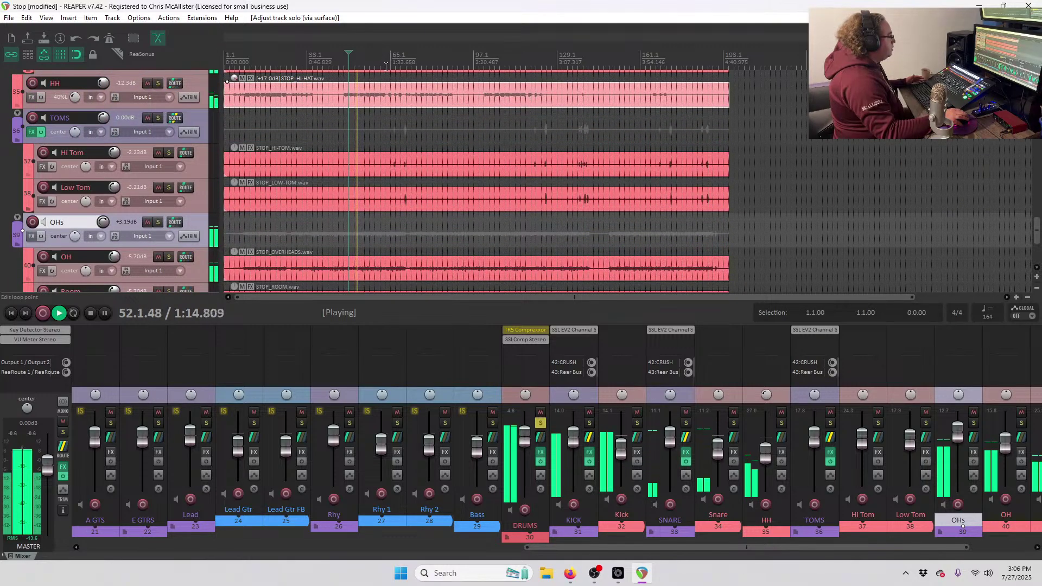
{"action": "scroll", "coordinate": [562, 142], "scroll_direction": "up", "scroll_amount": 4}
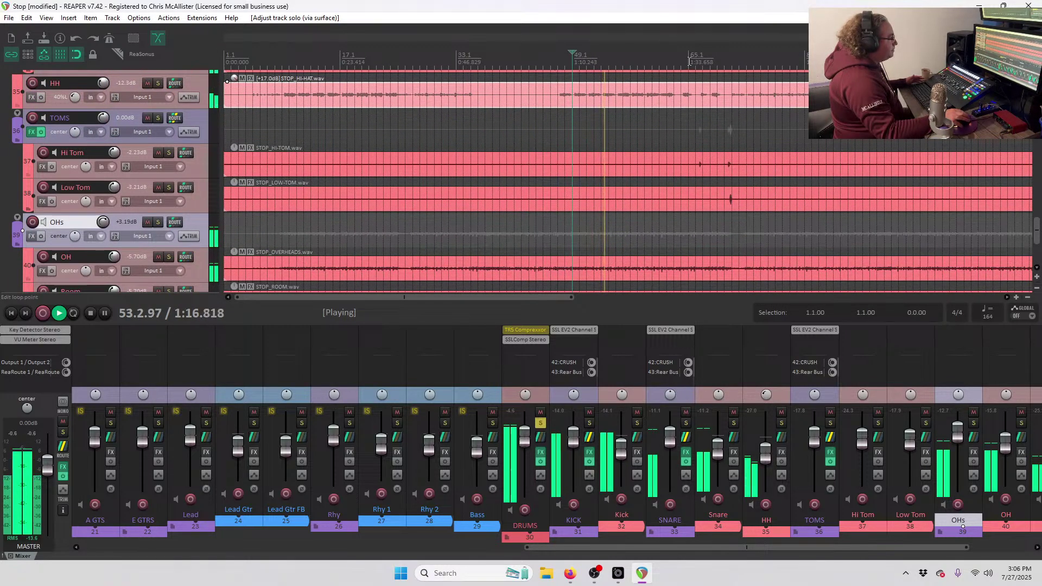
{"action": "left_click_drag", "start_coordinate": [689, 59], "coordinate": [805, 56]}
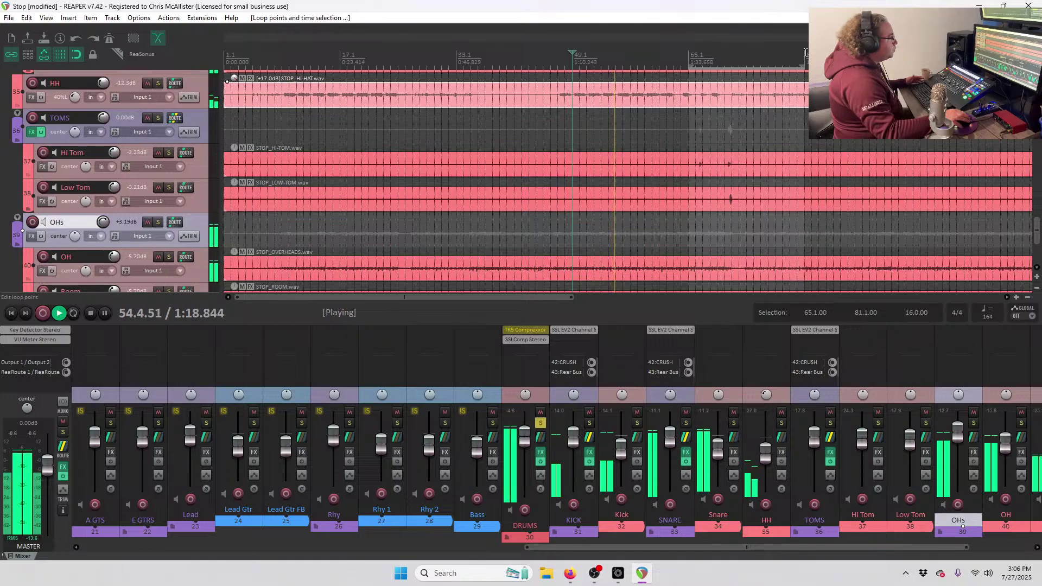
{"action": "left_click", "coordinate": [688, 57]}
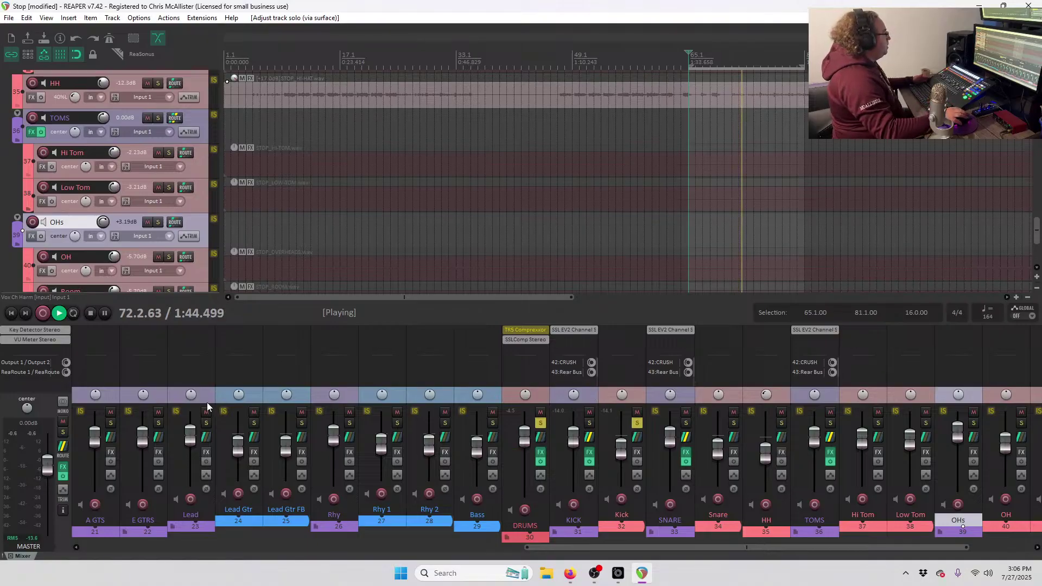
Shorten the time selection to bars 73 to 81 while the Kick plays soloed, and stop playback.
{"action": "scroll", "coordinate": [156, 210], "scroll_direction": "up", "scroll_amount": 5}
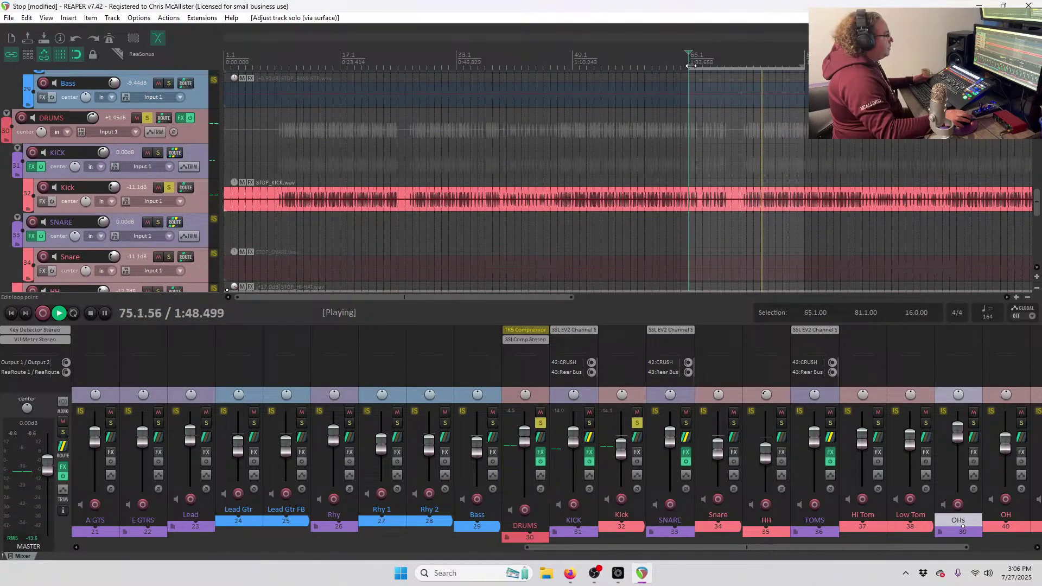
{"action": "left_click_drag", "start_coordinate": [700, 63], "coordinate": [744, 63]}
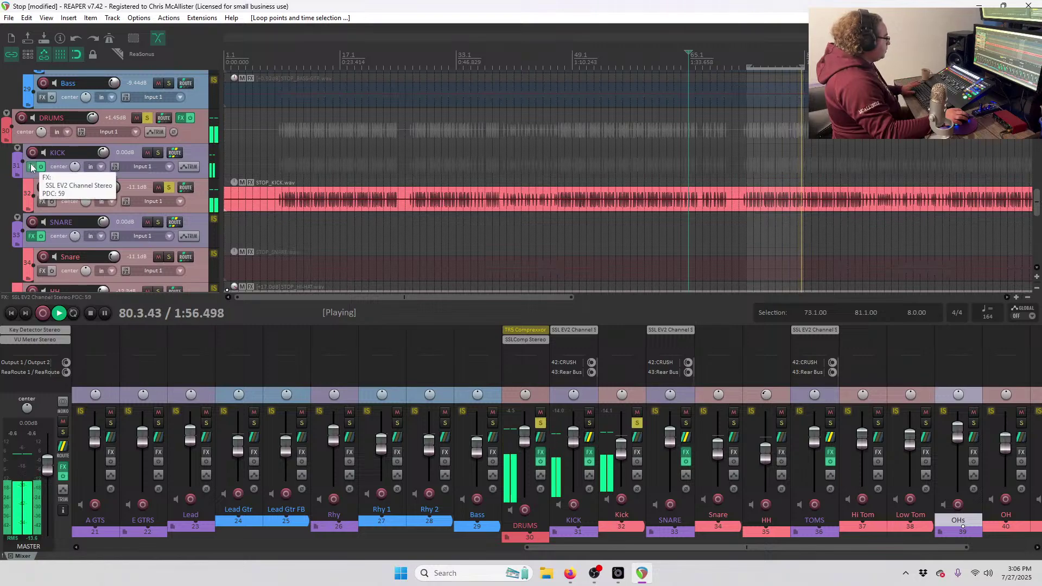
{"action": "key", "text": "space"}
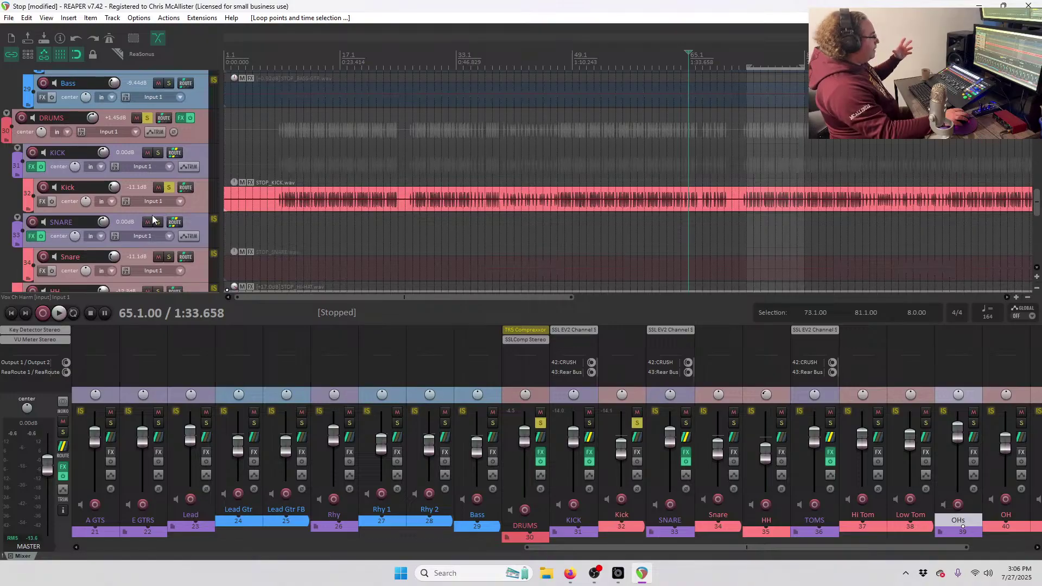
Replace the SSL EV2 Channel on the KICK folder track with UADx SSL E Channel Strip, leaving only its floating window open.
{"action": "left_click", "coordinate": [31, 166]}
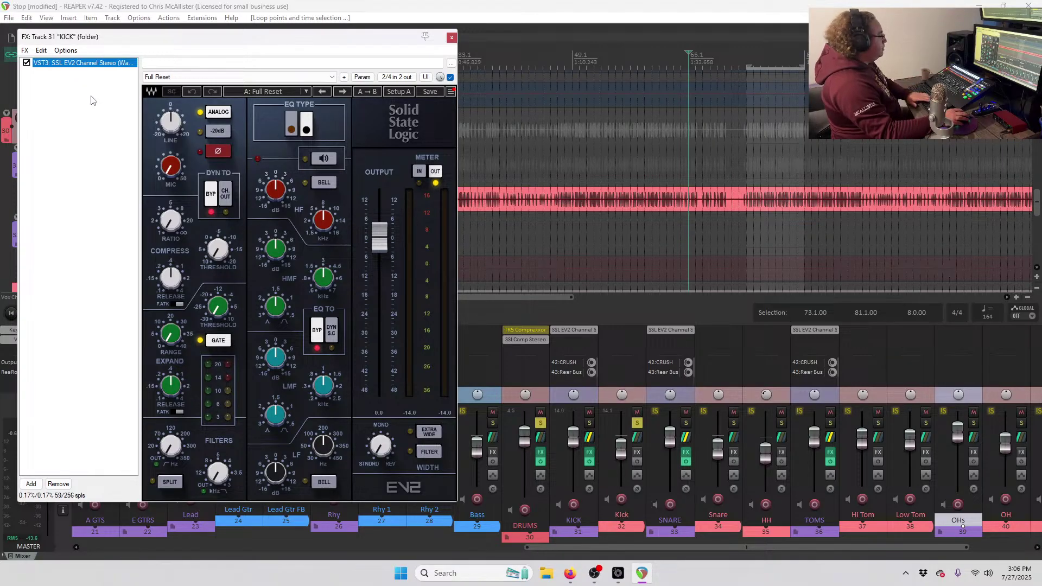
{"action": "key", "text": "Delete"}
{"action": "double_click", "coordinate": [85, 113]}
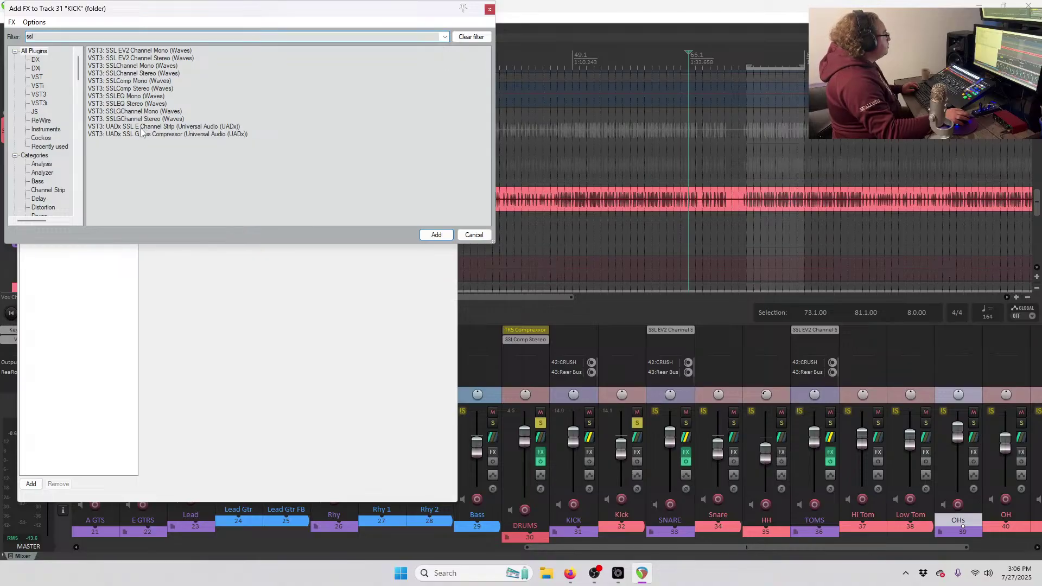
{"action": "left_click", "coordinate": [142, 127]}
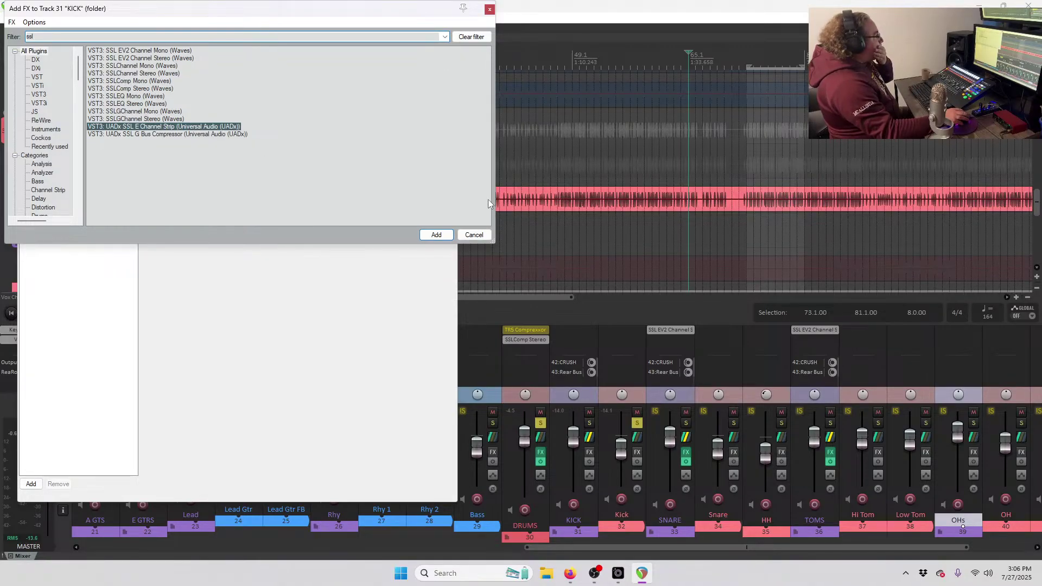
{"action": "key", "text": "Return"}
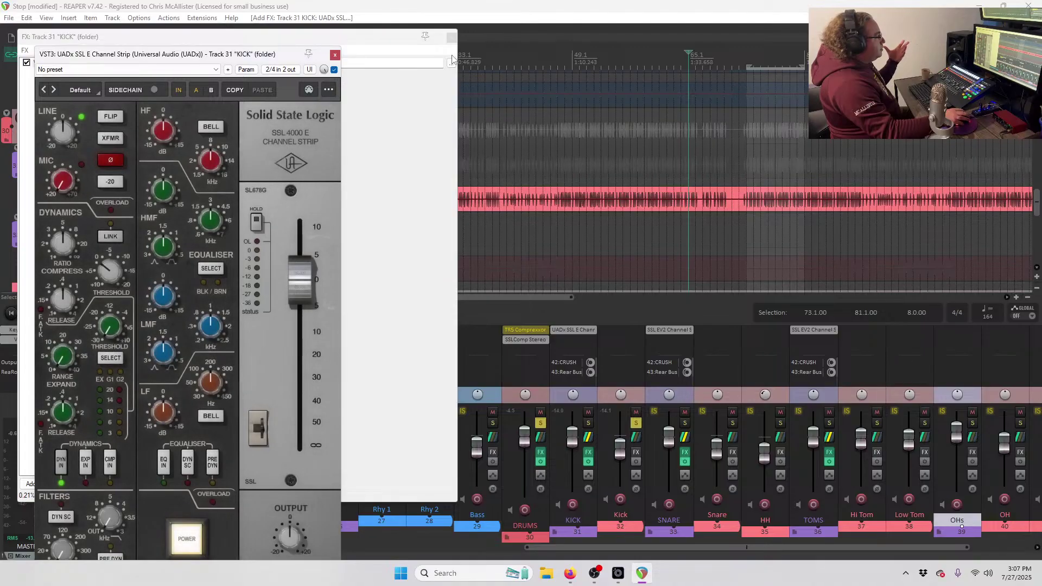
{"action": "left_click", "coordinate": [451, 38]}
{"action": "left_click_drag", "start_coordinate": [243, 58], "coordinate": [261, 35]}
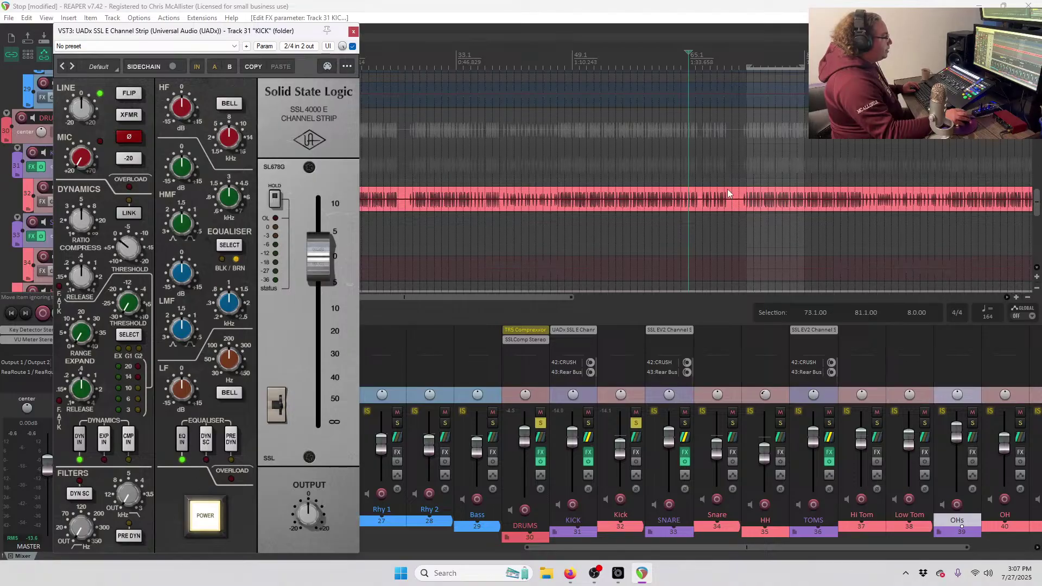
Play the kick from bar 73, lower the channel strip's LF frequency and boost its LF gain.
{"action": "left_click", "coordinate": [748, 56]}
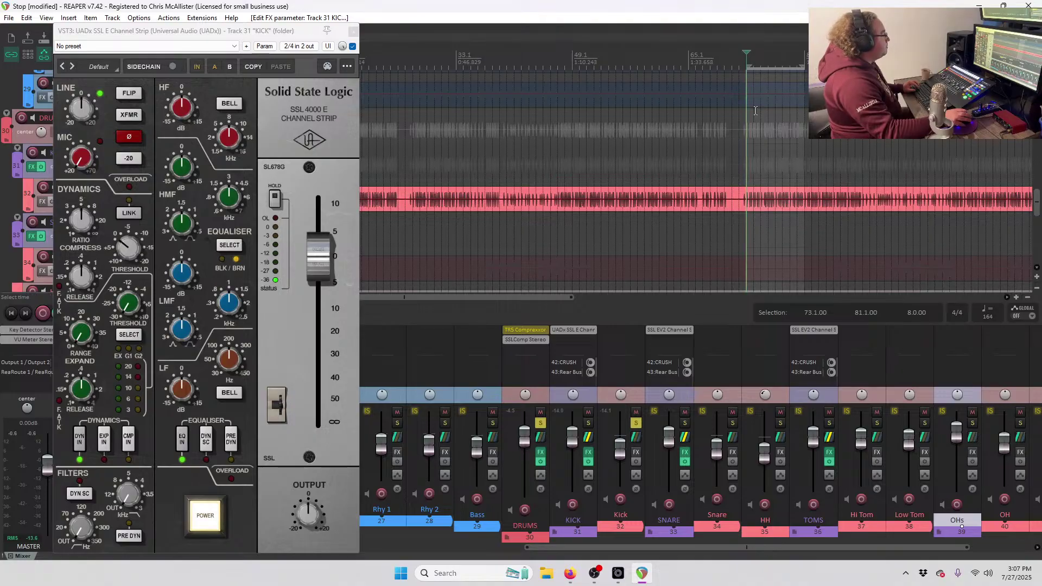
{"action": "key", "text": "space"}
{"action": "left_click", "coordinate": [225, 385]}
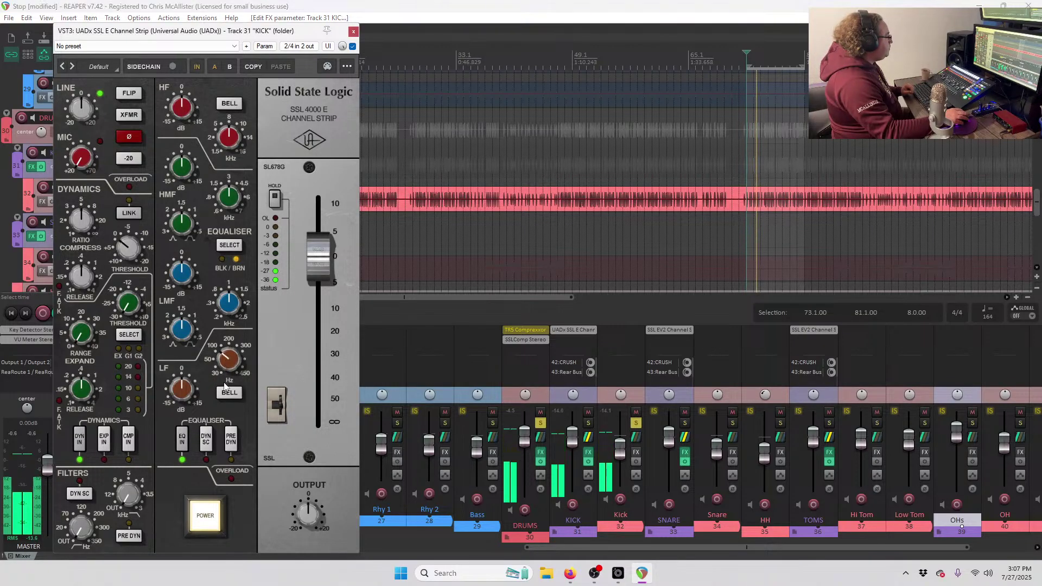
{"action": "left_click", "coordinate": [226, 391]}
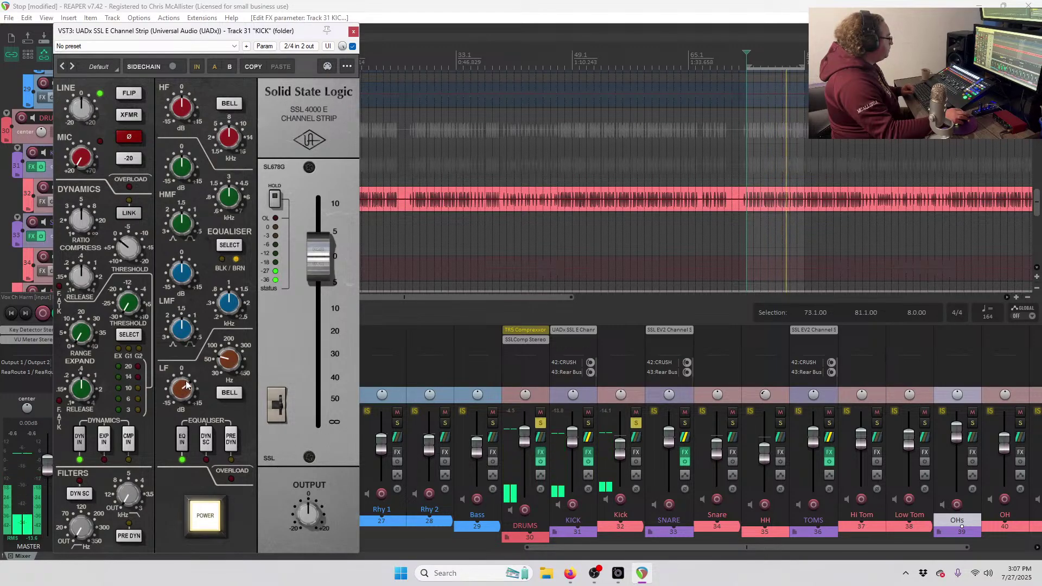
{"action": "left_click_drag", "start_coordinate": [186, 384], "coordinate": [191, 375]}
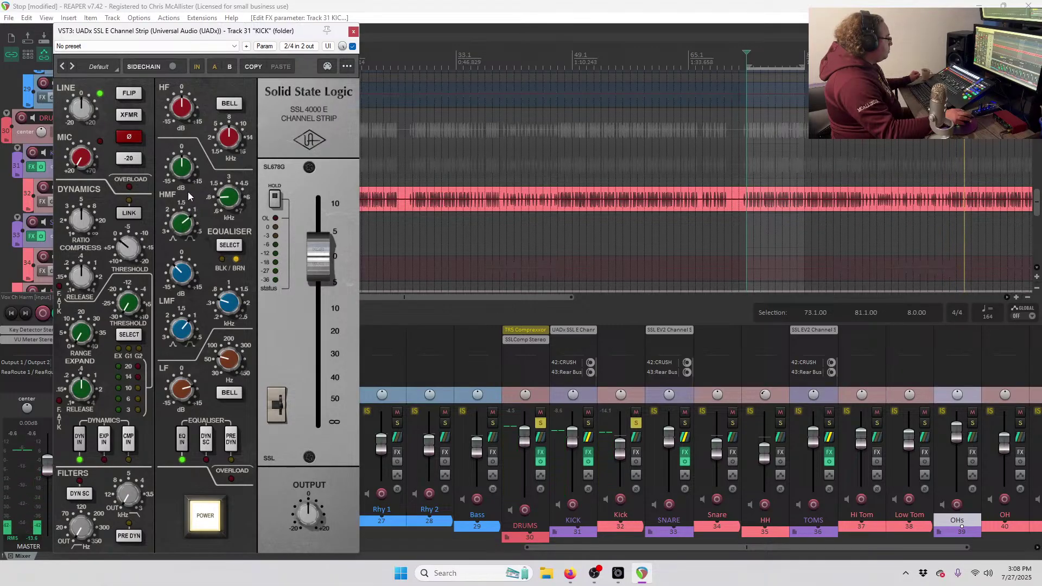
Sweep the kick's HMF band with a boost, cut its gain, and boost the HF band with a slightly lower frequency.
{"action": "left_click_drag", "start_coordinate": [191, 145], "coordinate": [203, 132]}
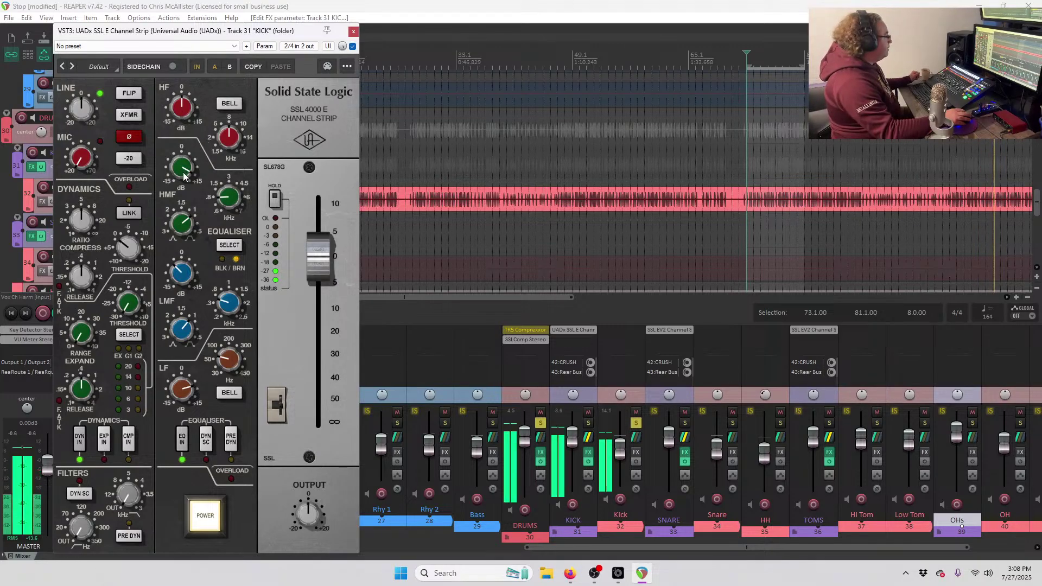
{"action": "left_click_drag", "start_coordinate": [184, 183], "coordinate": [182, 223]}
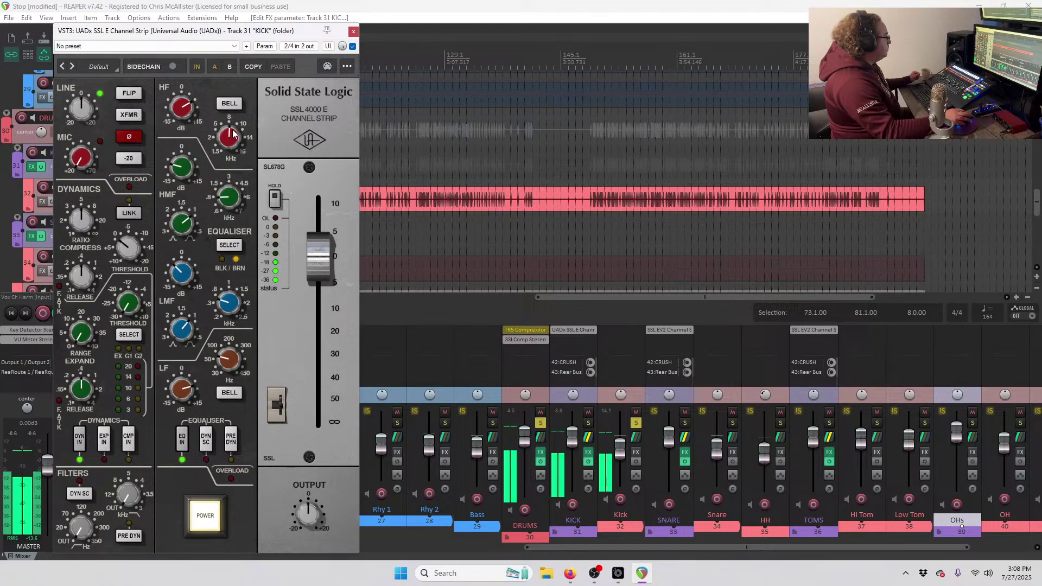
{"action": "left_click_drag", "start_coordinate": [232, 134], "coordinate": [229, 151]}
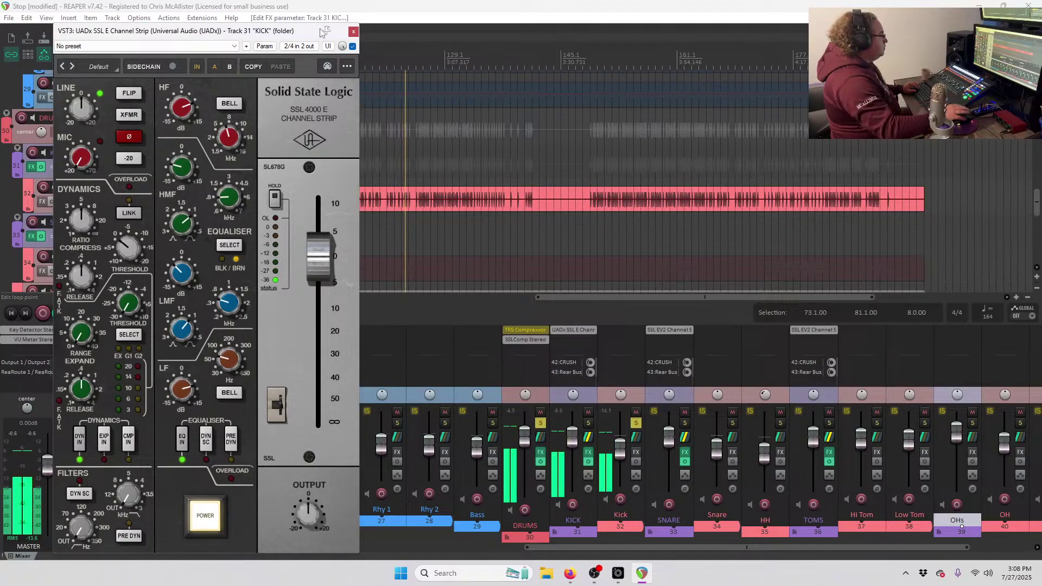
Replay from bar 73, switch in the kick's compressor with a lower threshold, and trim the strip's fader back near 0 dB.
{"action": "scroll", "coordinate": [571, 129], "scroll_direction": "down", "scroll_amount": 2}
{"action": "key", "text": "space"}
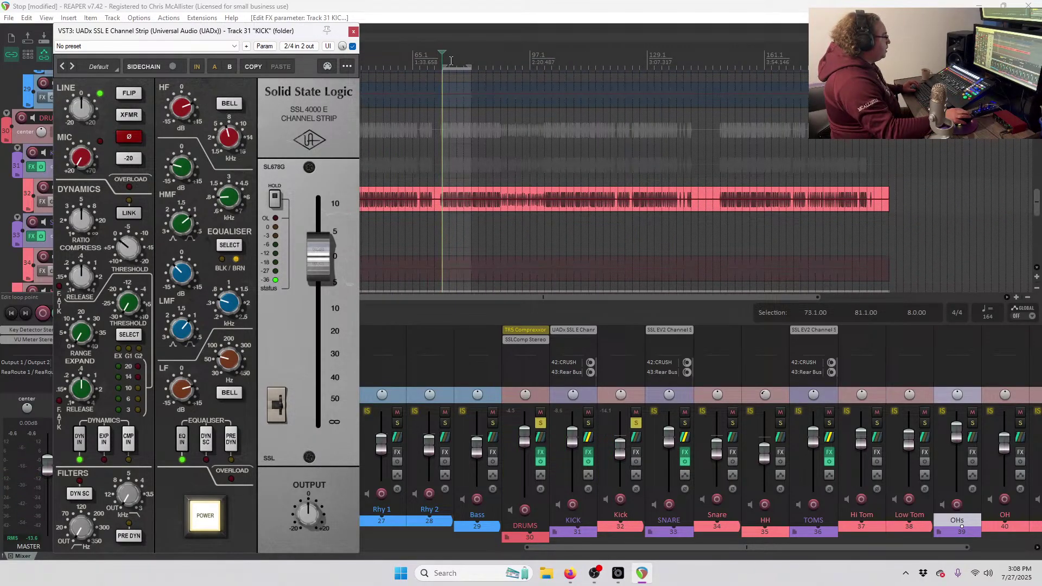
{"action": "key", "text": "space"}
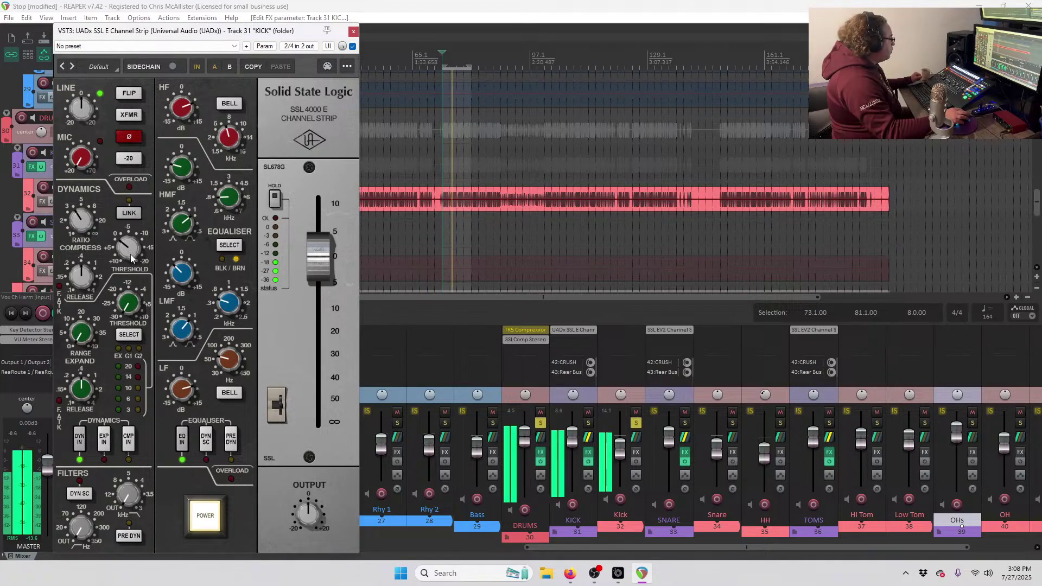
{"action": "left_click_drag", "start_coordinate": [132, 251], "coordinate": [150, 180]}
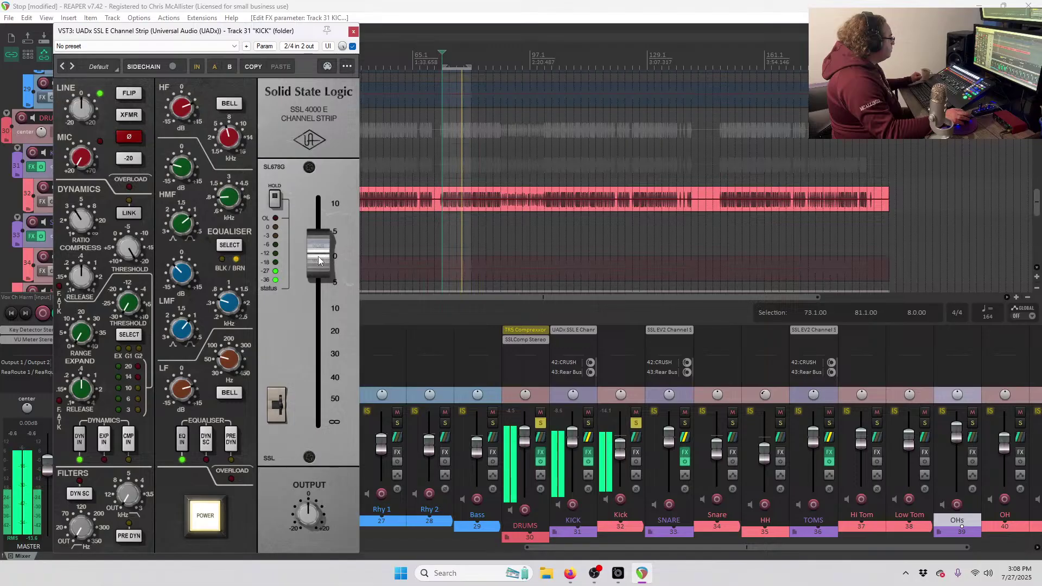
{"action": "mouse_move", "coordinate": [318, 257]}
{"action": "left_mouse_down"}
{"action": "mouse_move", "coordinate": [328, 234]}
{"action": "mouse_move", "coordinate": [327, 246]}
{"action": "left_mouse_up"}
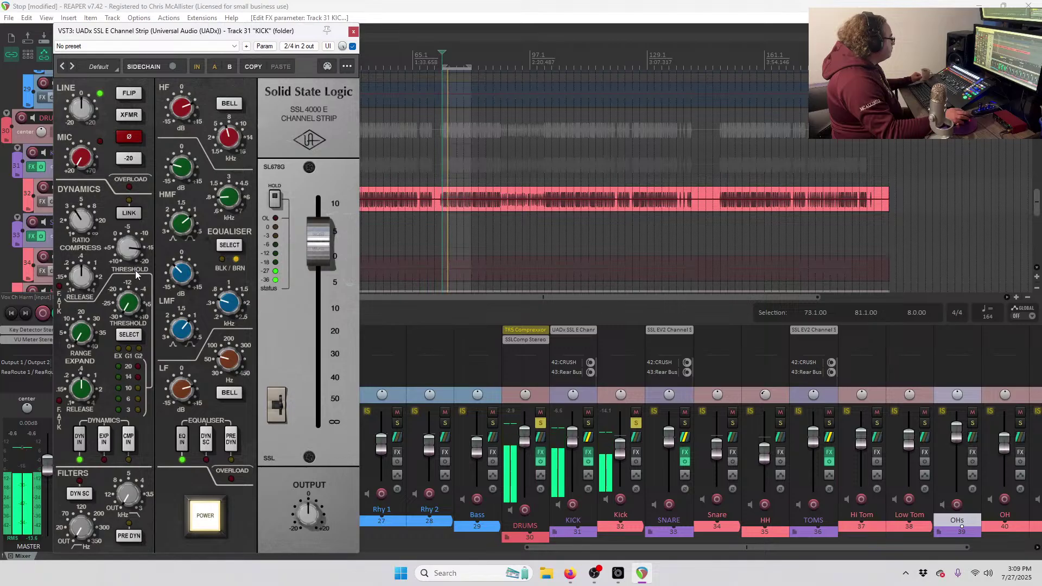
{"action": "left_click", "coordinate": [128, 437]}
{"action": "left_click_drag", "start_coordinate": [307, 262], "coordinate": [309, 267]}
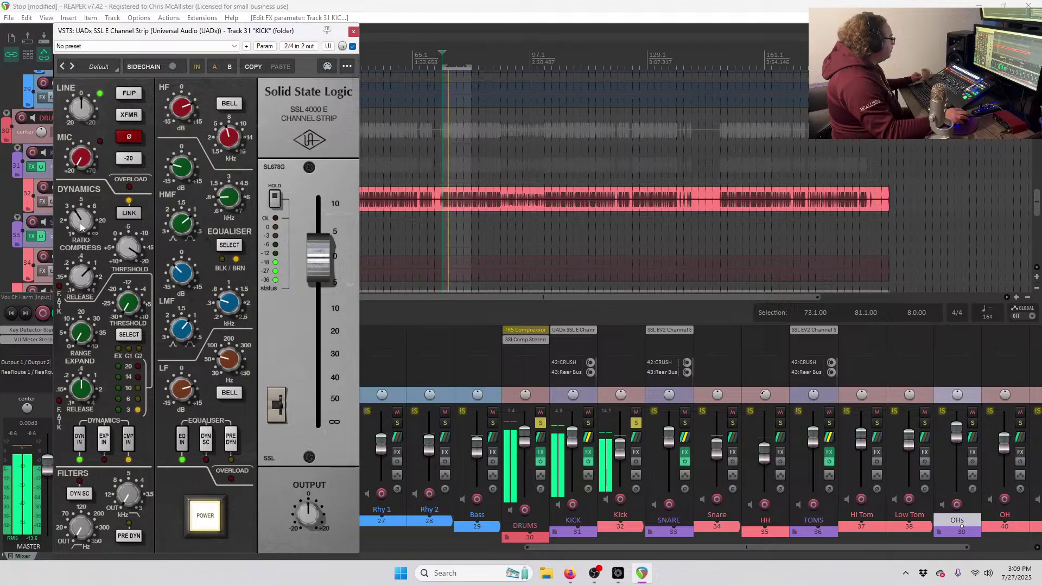
Compare the kick with the compressor and the whole channel strip bypassed and engaged, and close the plug-in window.
{"action": "left_click", "coordinate": [129, 444]}
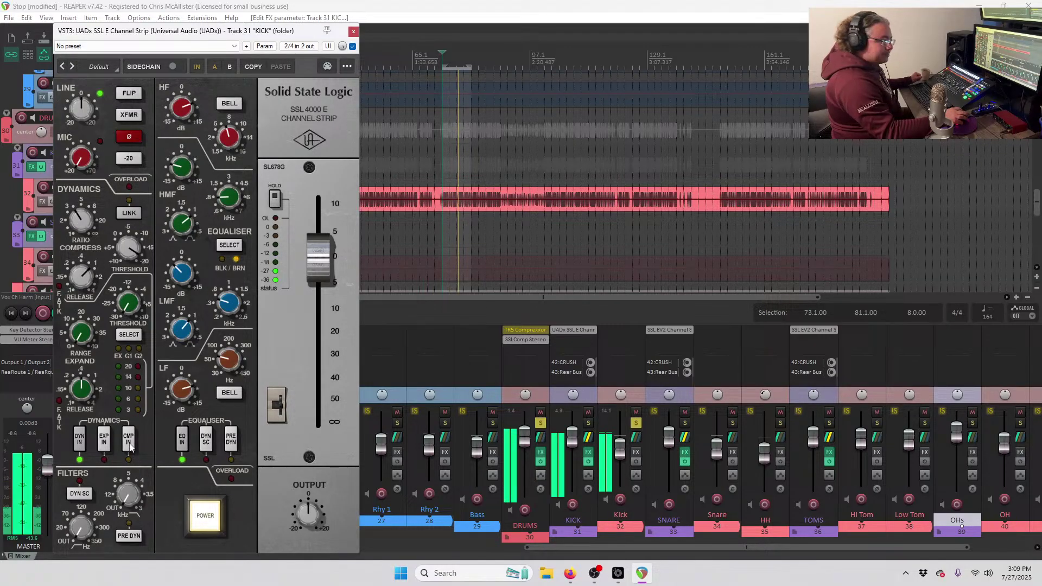
{"action": "left_click", "coordinate": [129, 443]}
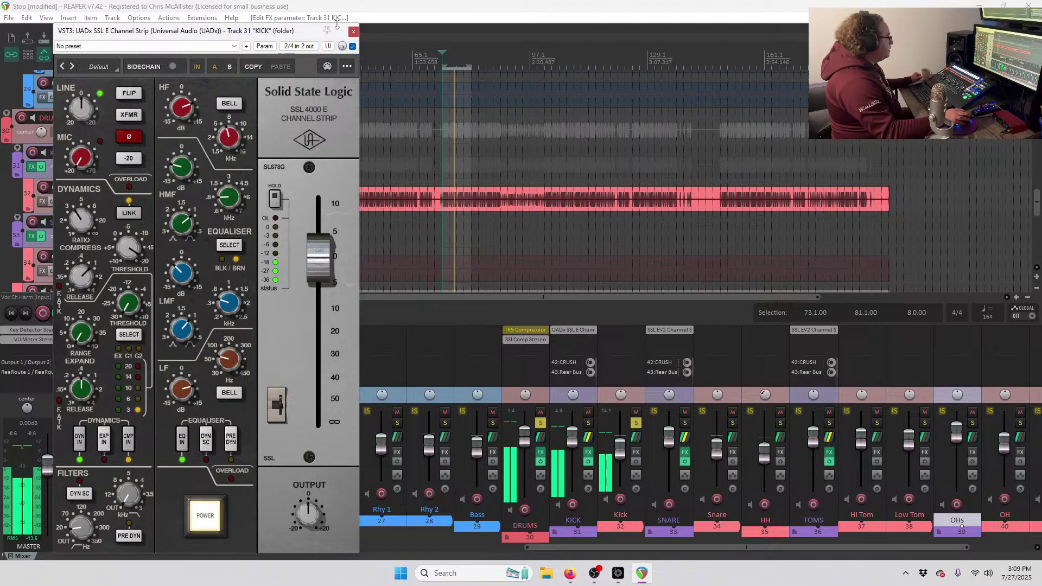
{"action": "left_click", "coordinate": [206, 530]}
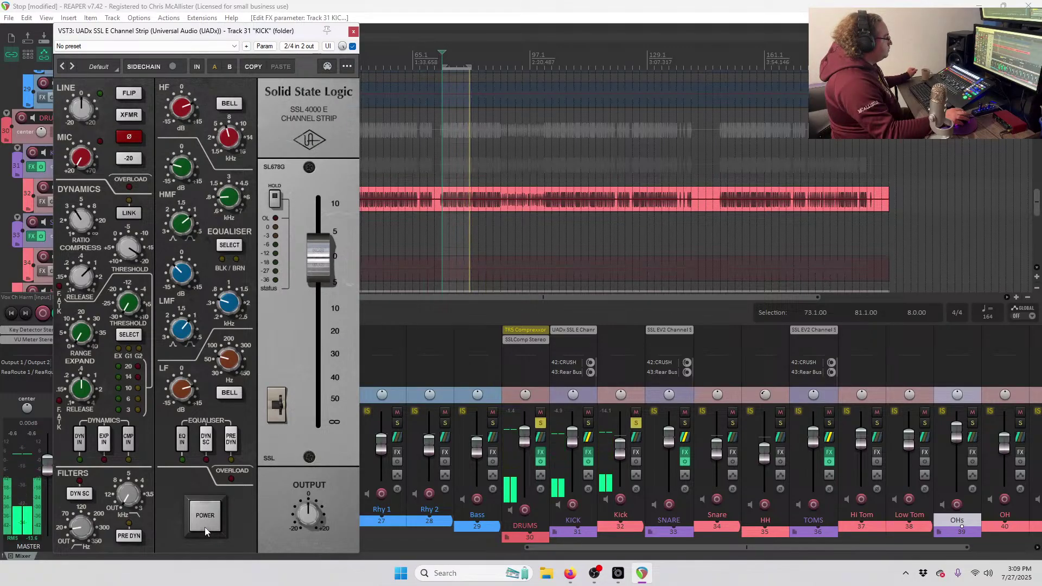
{"action": "left_click", "coordinate": [206, 531]}
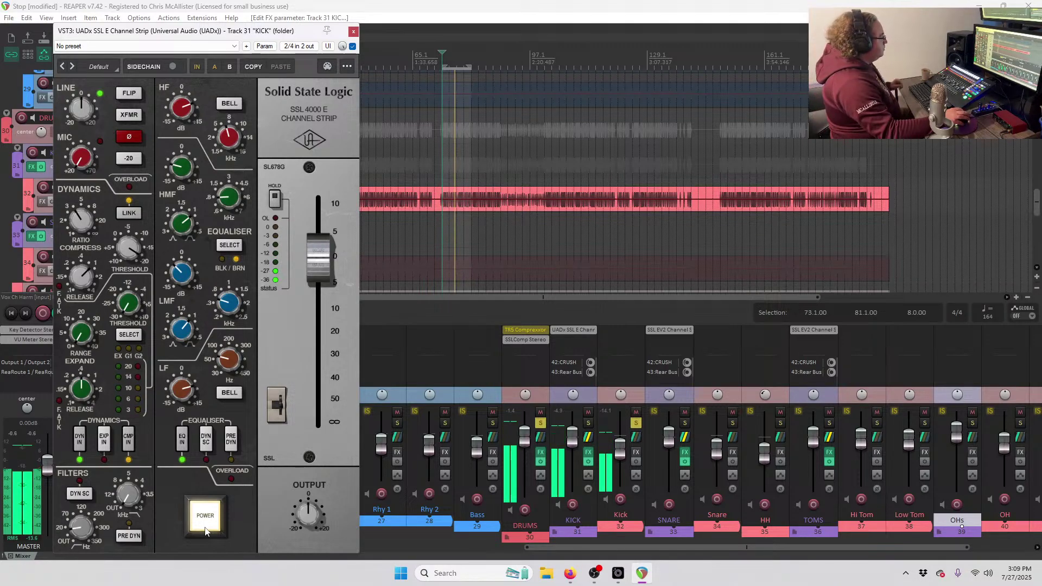
{"action": "left_click", "coordinate": [353, 33]}
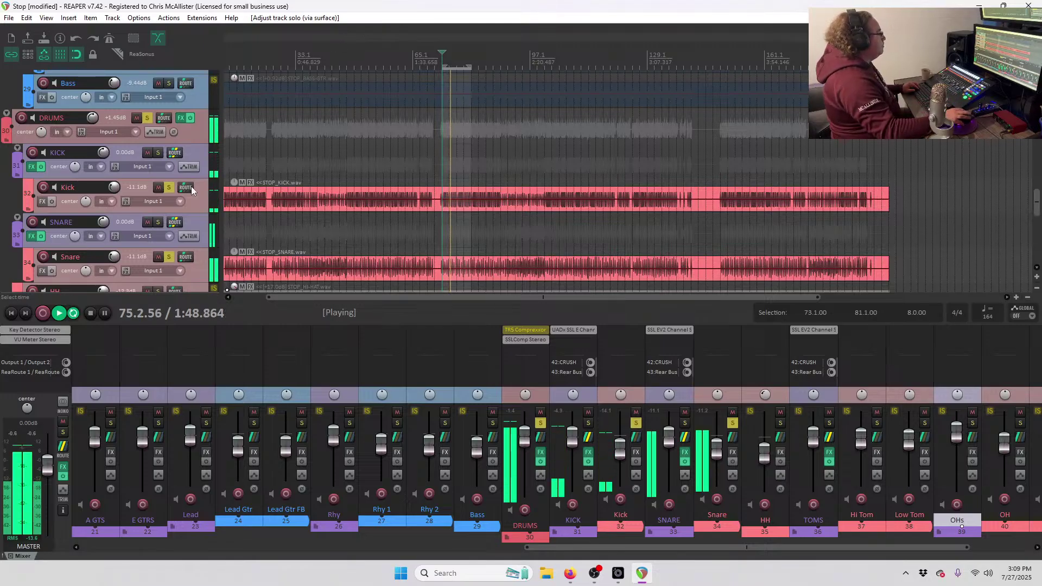
Remove the SSL EV2 Channel Stereo plug-in from the SNARE folder track.
{"action": "scroll", "coordinate": [135, 219], "scroll_direction": "down", "scroll_amount": 2}
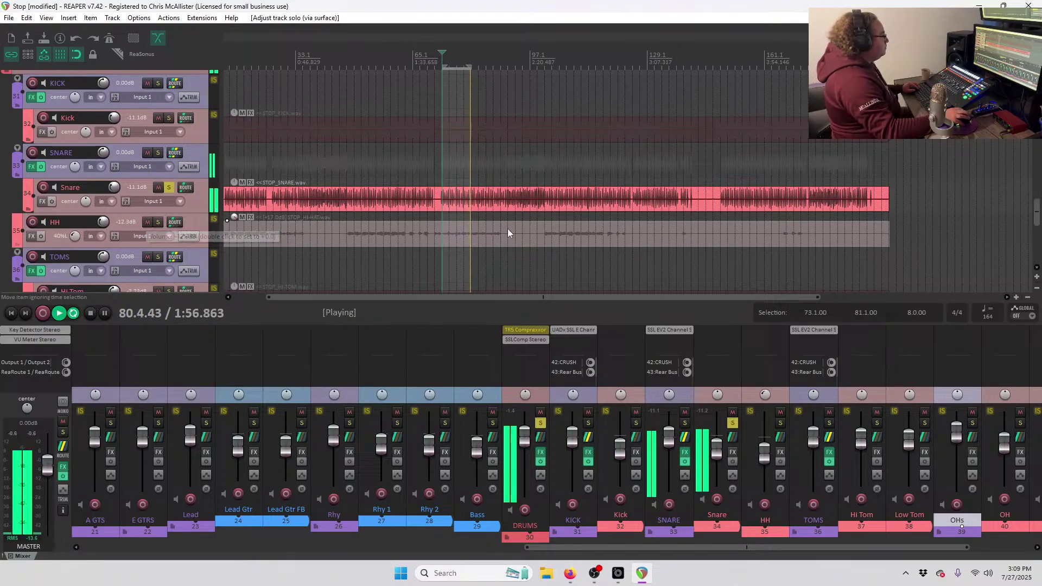
{"action": "left_click", "coordinate": [33, 168]}
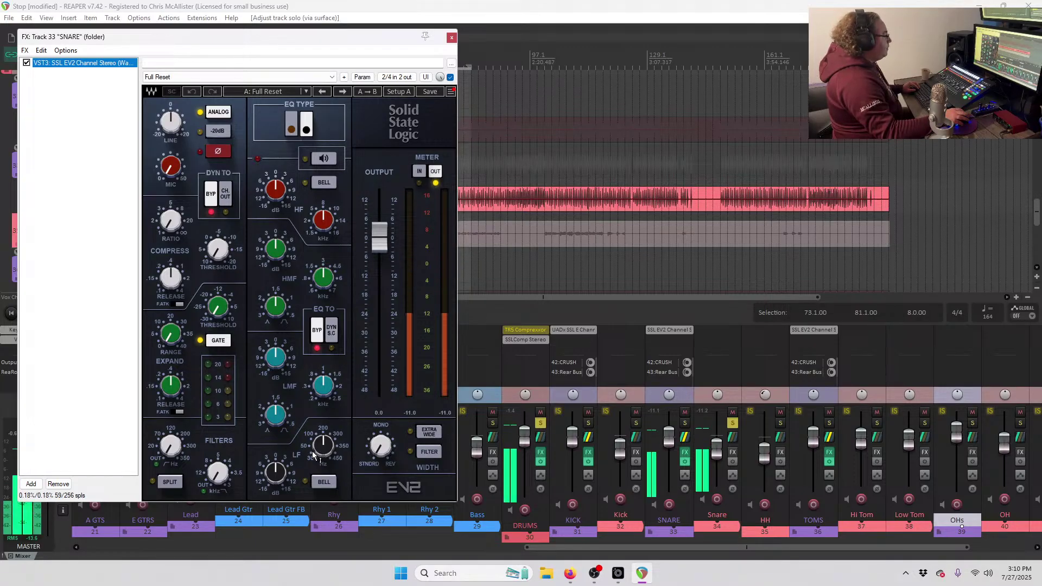
{"action": "left_click_drag", "start_coordinate": [275, 475], "coordinate": [275, 456]}
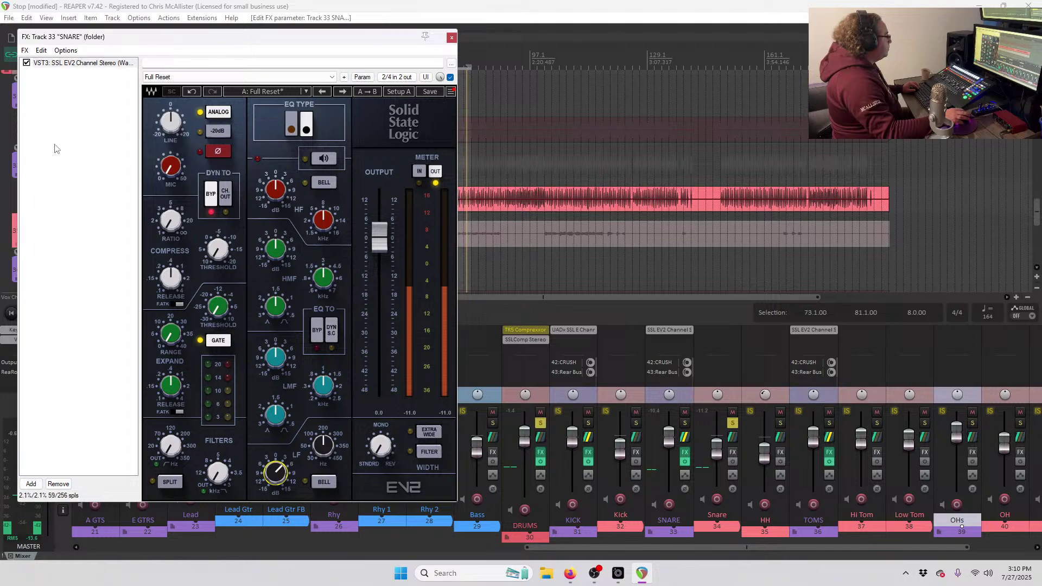
{"action": "left_click", "coordinate": [73, 63]}
{"action": "key", "text": "Delete"}
Insert the UADx SSL E Channel Strip on the SNARE folder track and leave only its plug-in window open.
{"action": "double_click", "coordinate": [74, 125]}
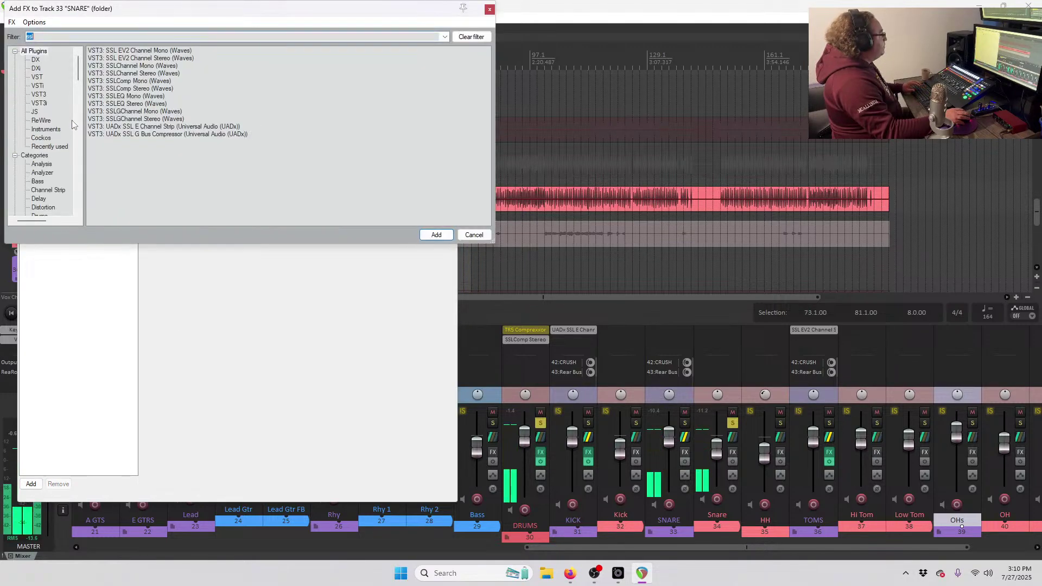
{"action": "double_click", "coordinate": [126, 127]}
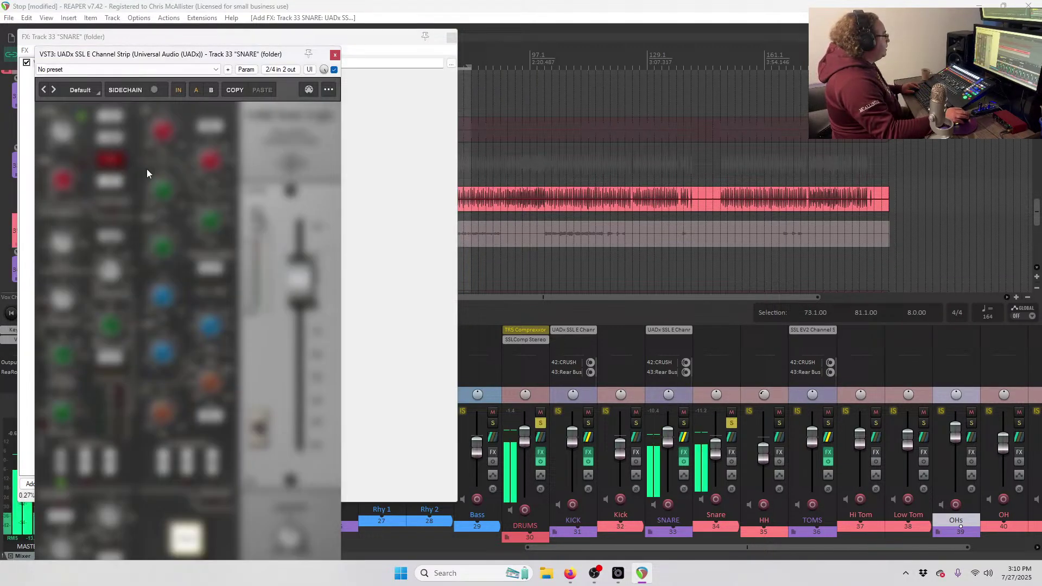
{"action": "left_click", "coordinate": [452, 37]}
{"action": "left_click_drag", "start_coordinate": [228, 59], "coordinate": [239, 29]}
Shape the snare with the strip's EQ: boost LF, boost HMF at a lower frequency, and moderately boost HF at a higher frequency.
{"action": "left_click", "coordinate": [179, 433]}
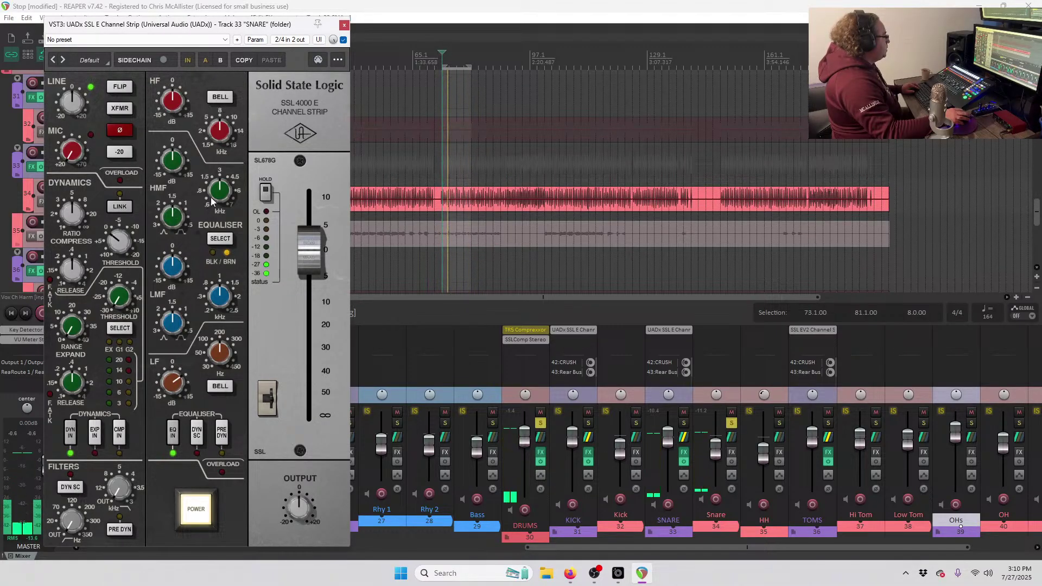
{"action": "key", "text": "space"}
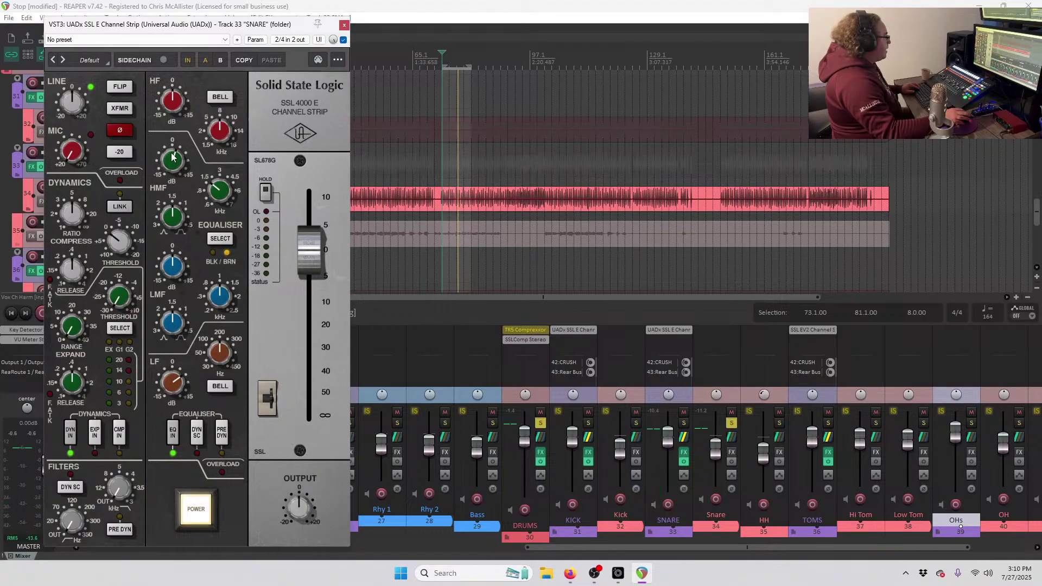
{"action": "left_click_drag", "start_coordinate": [176, 148], "coordinate": [181, 137]}
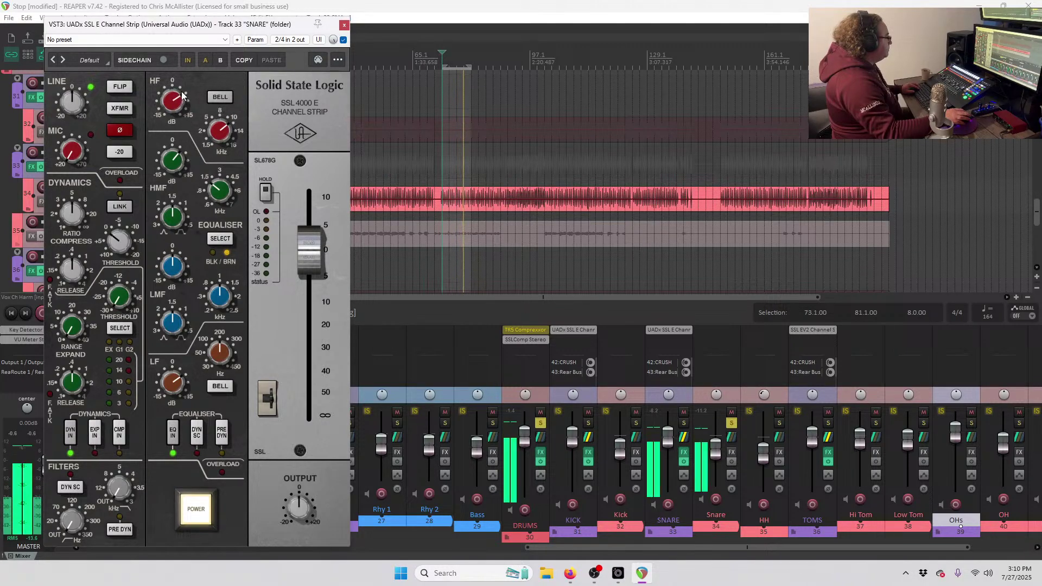
{"action": "left_click_drag", "start_coordinate": [175, 103], "coordinate": [174, 113]}
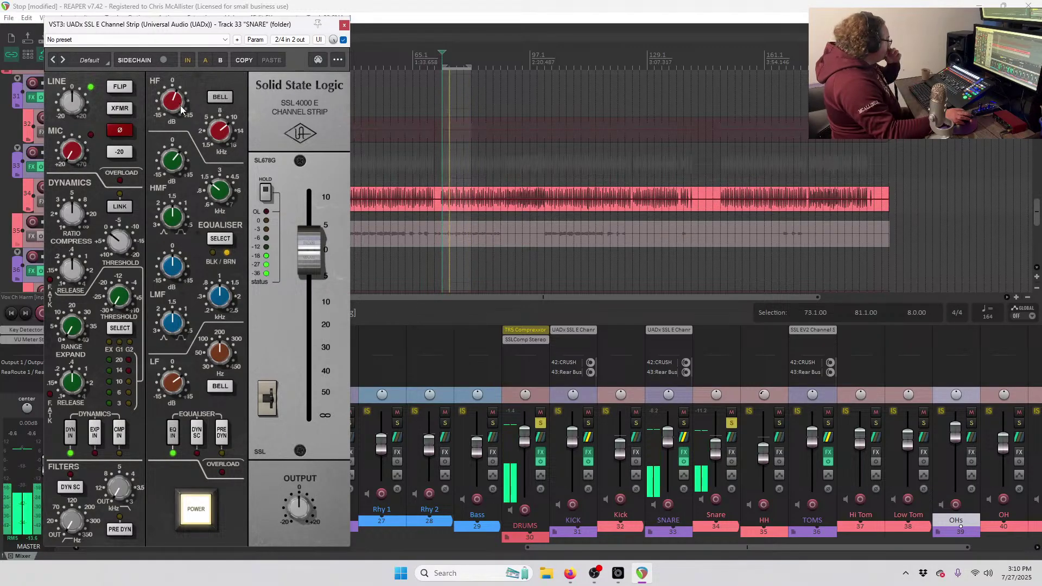
Compare the snare with the channel strip bypassed and engaged, and close the plug-in window.
{"action": "left_click", "coordinate": [197, 509]}
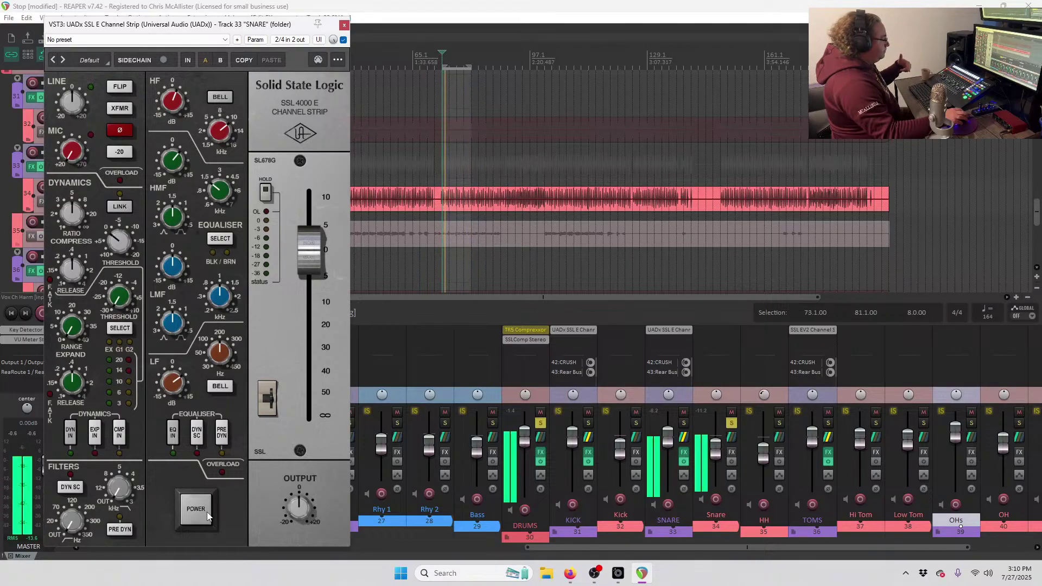
{"action": "left_click", "coordinate": [207, 517]}
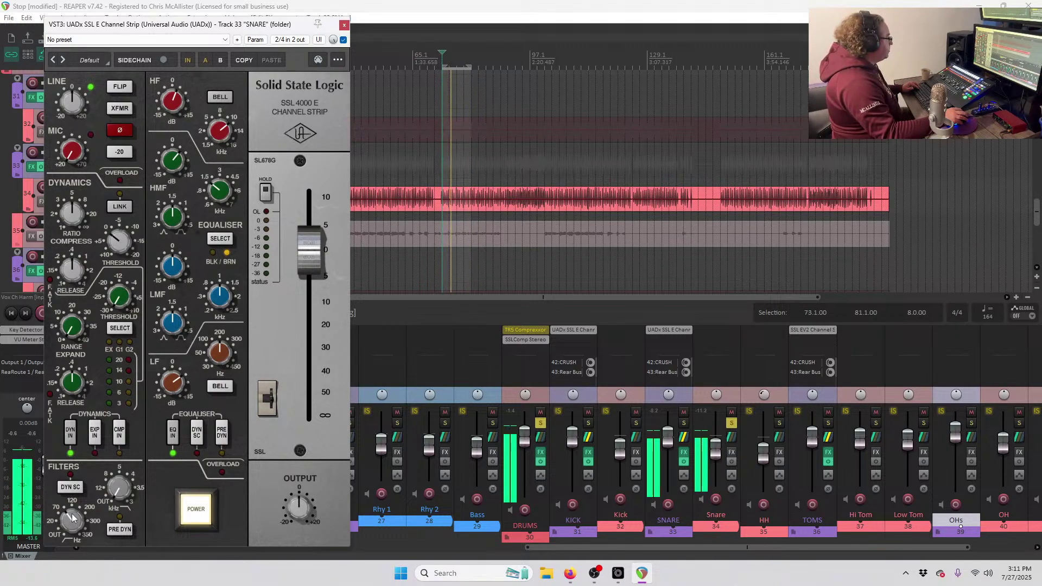
{"action": "left_click", "coordinate": [342, 25]}
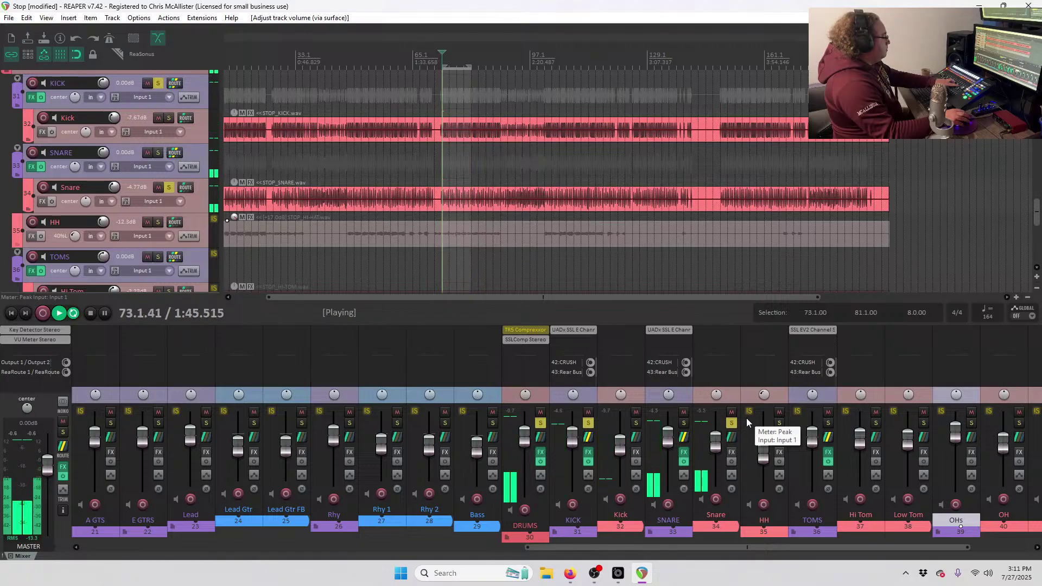
Solo the HH track alongside the kick and snare and replay the loop from bar 73.
{"action": "key", "text": "space"}
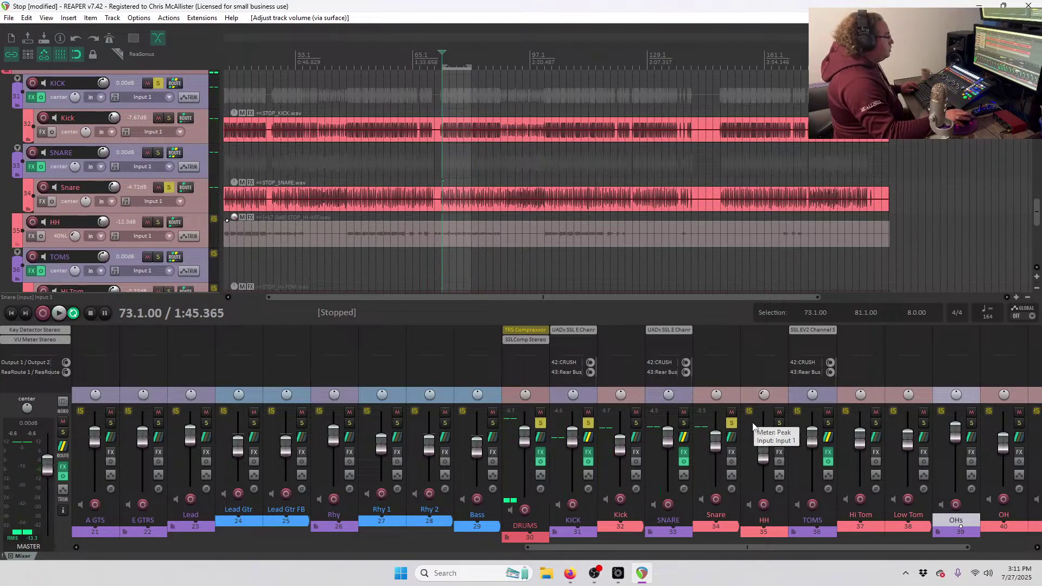
{"action": "scroll", "coordinate": [718, 454], "scroll_direction": "down", "scroll_amount": 1}
{"action": "left_click", "coordinate": [731, 424]}
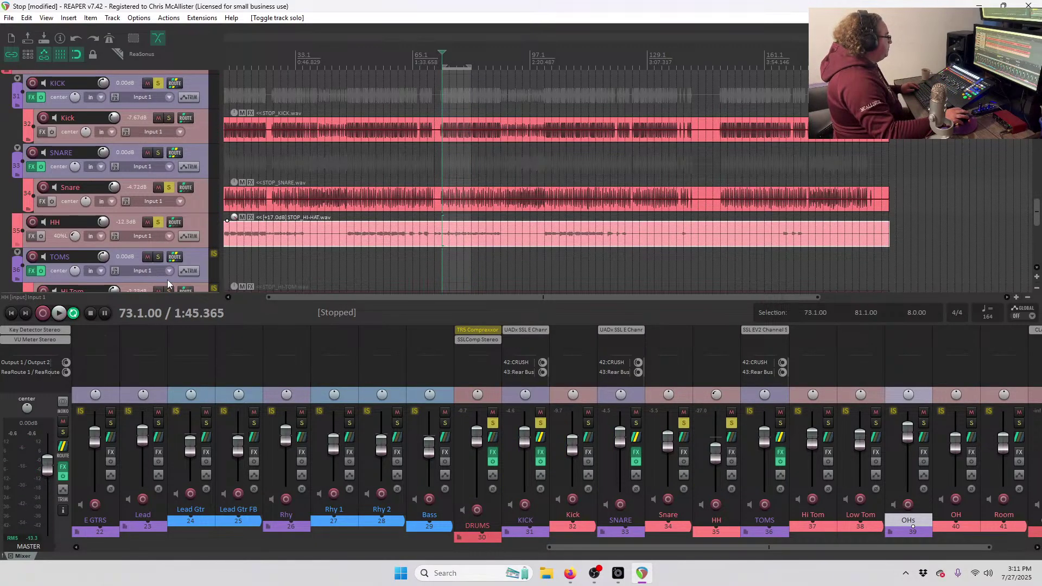
{"action": "key", "text": "space"}
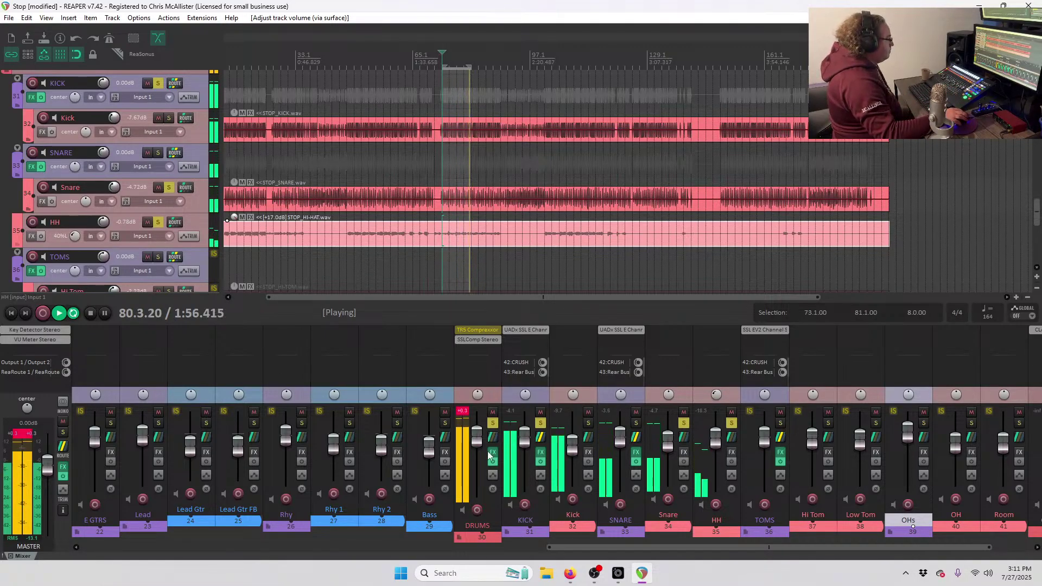
Lower the DRUMS fader and raise the STOP_HI-HAT item's gain to +23.4 dB.
{"action": "scroll", "coordinate": [480, 454], "scroll_direction": "down", "scroll_amount": 3}
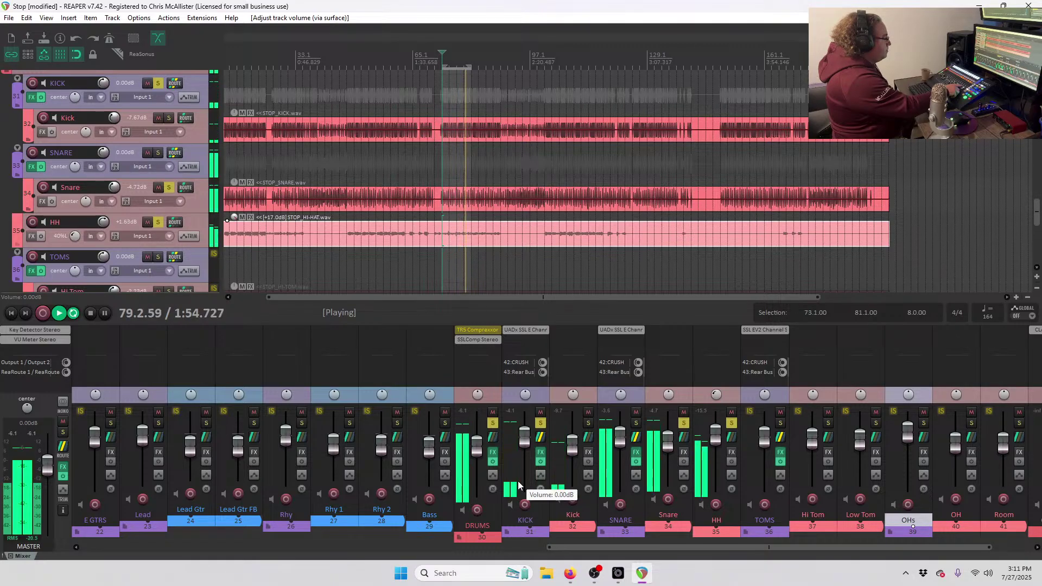
{"action": "left_click", "coordinate": [480, 235]}
{"action": "left_click_drag", "start_coordinate": [484, 231], "coordinate": [488, 125]}
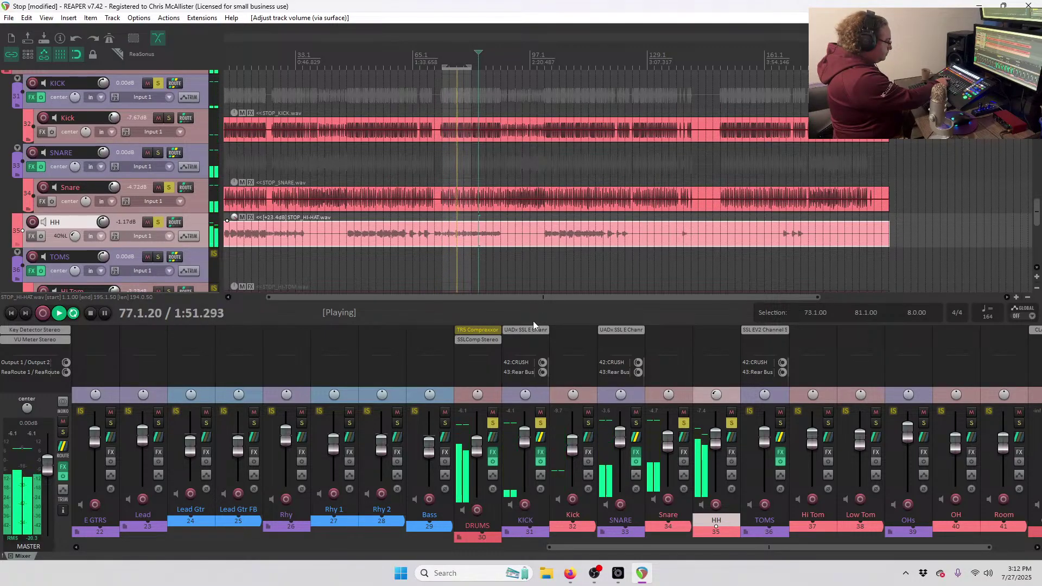
Replace the loop selection with one around the late tom fill, from 137.1.00 to 141.4.00.
{"action": "scroll", "coordinate": [138, 200], "scroll_direction": "down", "scroll_amount": 3}
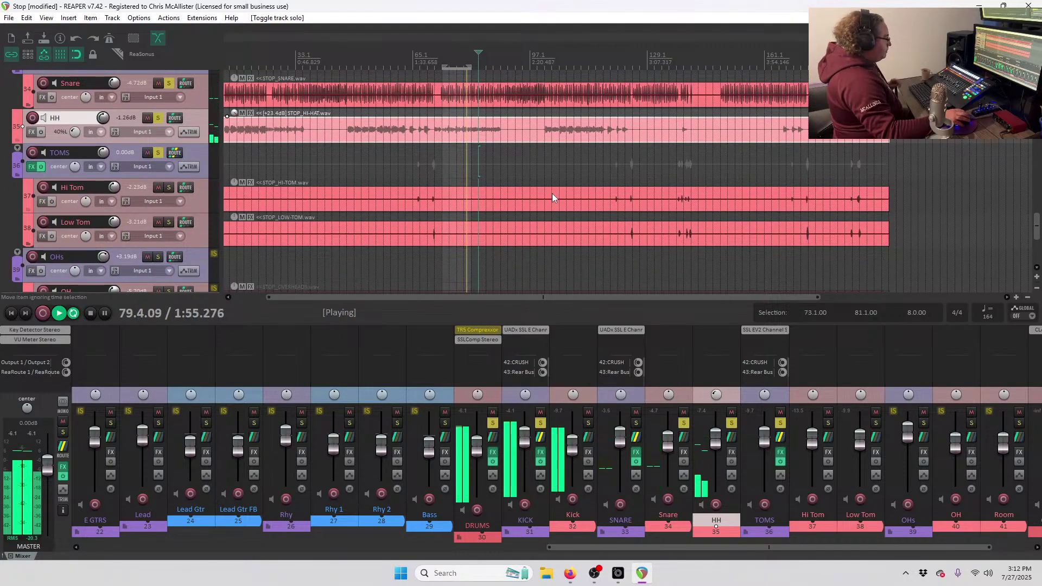
{"action": "left_click", "coordinate": [702, 148]}
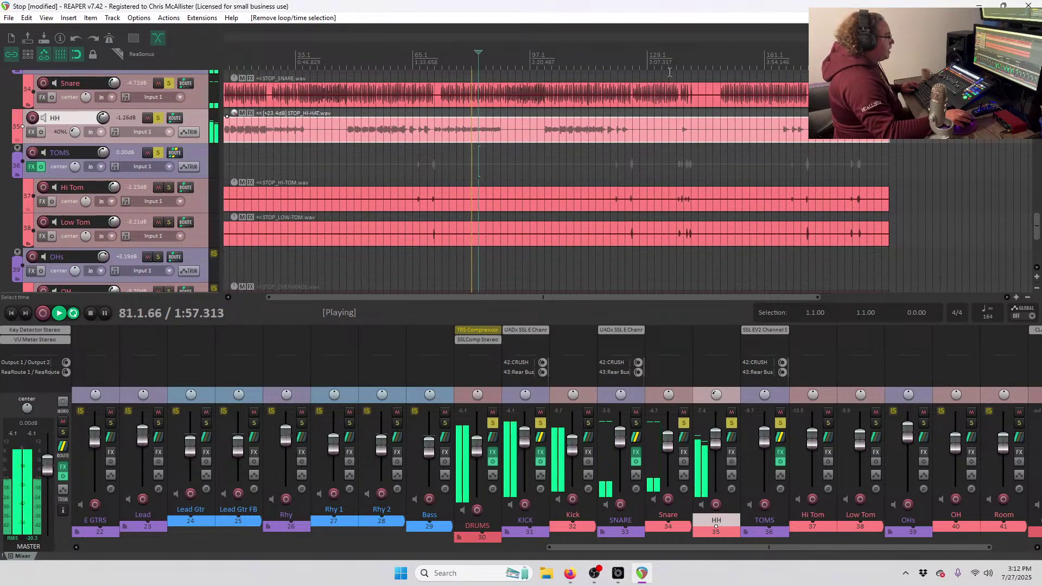
{"action": "left_click_drag", "start_coordinate": [670, 69], "coordinate": [705, 69]}
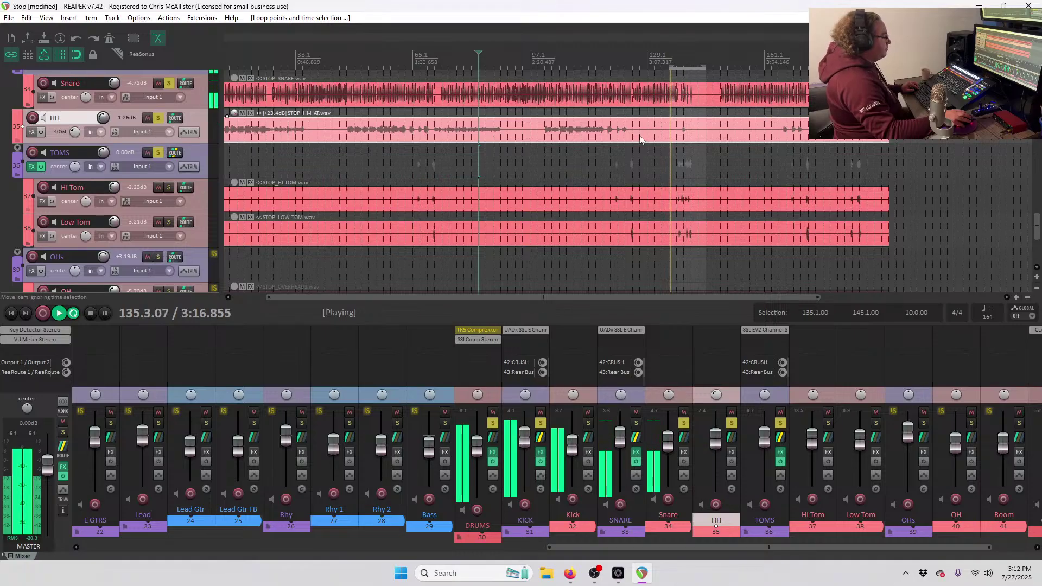
{"action": "scroll", "coordinate": [868, 229], "scroll_direction": "up", "scroll_amount": 2}
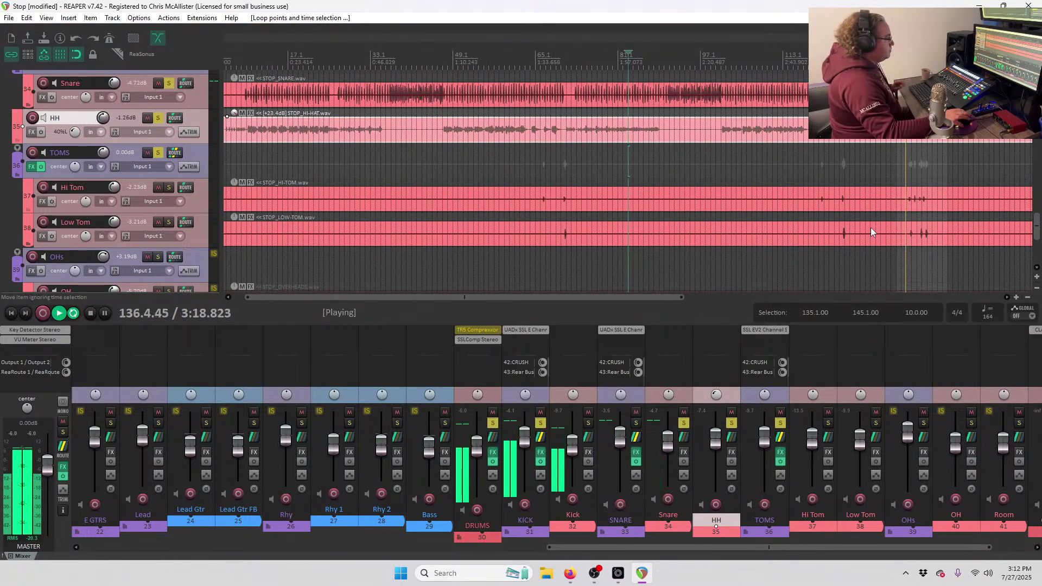
{"action": "scroll", "coordinate": [869, 229], "scroll_direction": "up", "scroll_amount": 3}
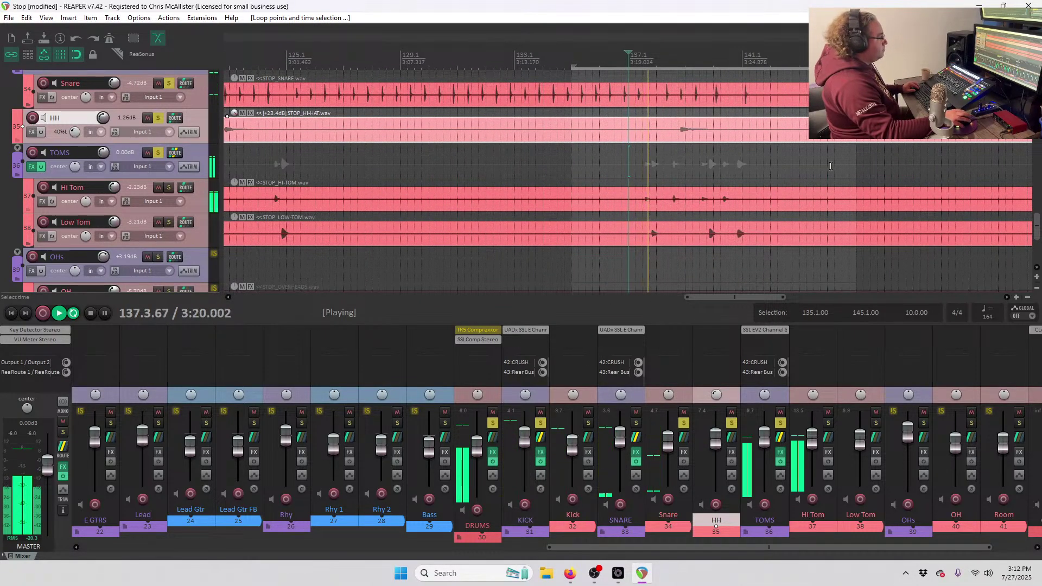
{"action": "left_click_drag", "start_coordinate": [574, 65], "coordinate": [630, 66]}
{"action": "left_click_drag", "start_coordinate": [856, 66], "coordinate": [766, 76]}
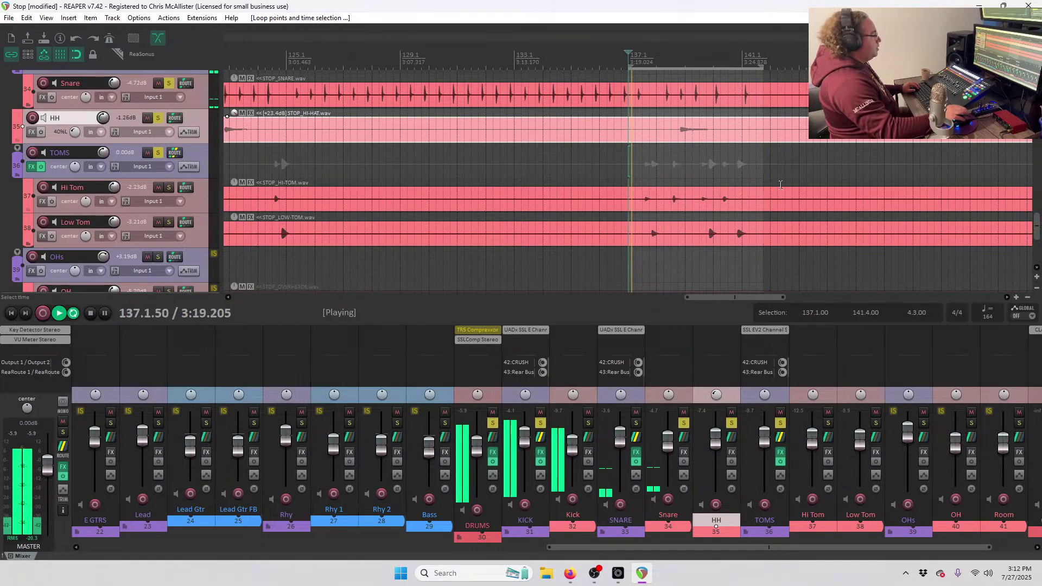
Clear all track solos and play the Low Tom alone from bar 137.
{"action": "key", "text": "space"}
{"action": "key", "text": "ctrl+alt+F10"}
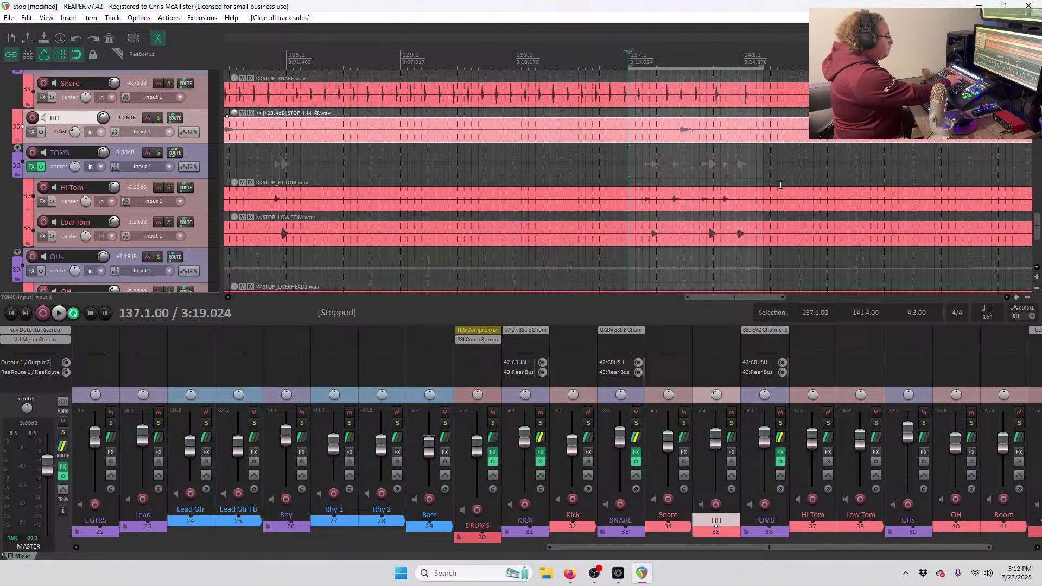
{"action": "key", "text": "space"}
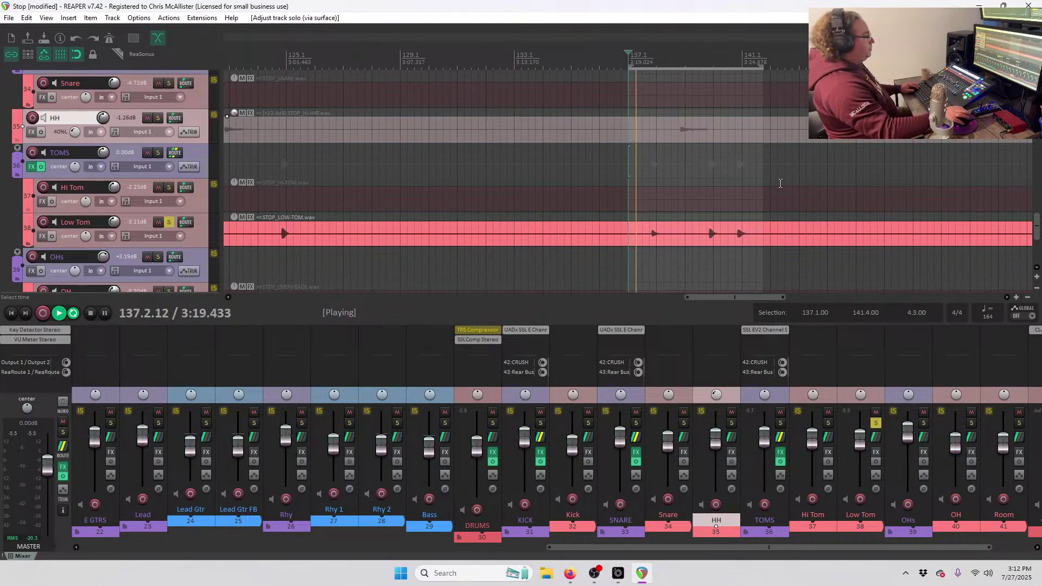
{"action": "key", "text": "space"}
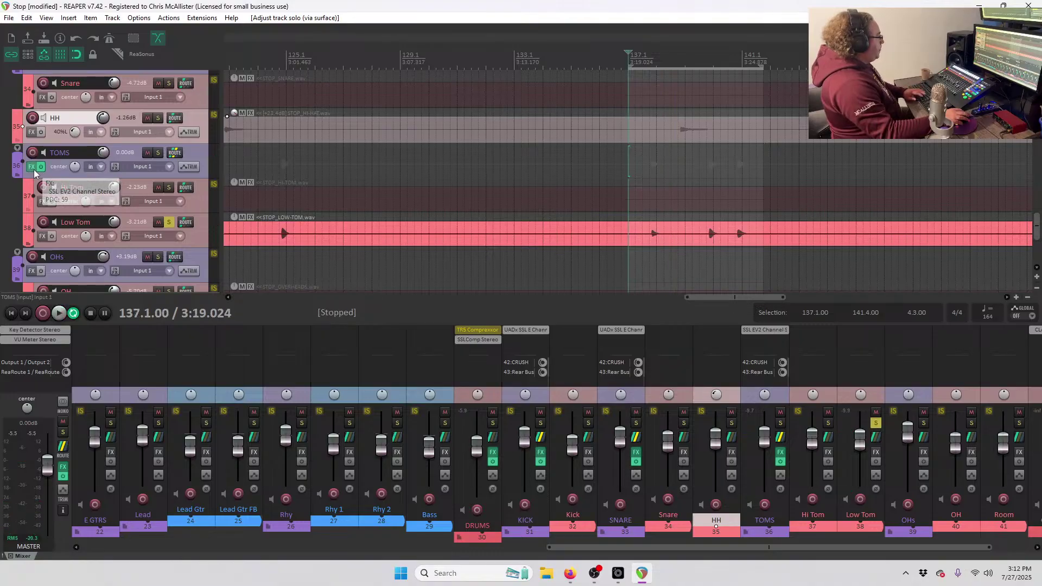
Remove the SSL EV2 Channel Stereo plug-in from the TOMS folder track.
{"action": "left_click", "coordinate": [32, 167]}
{"action": "key", "text": "Escape"}
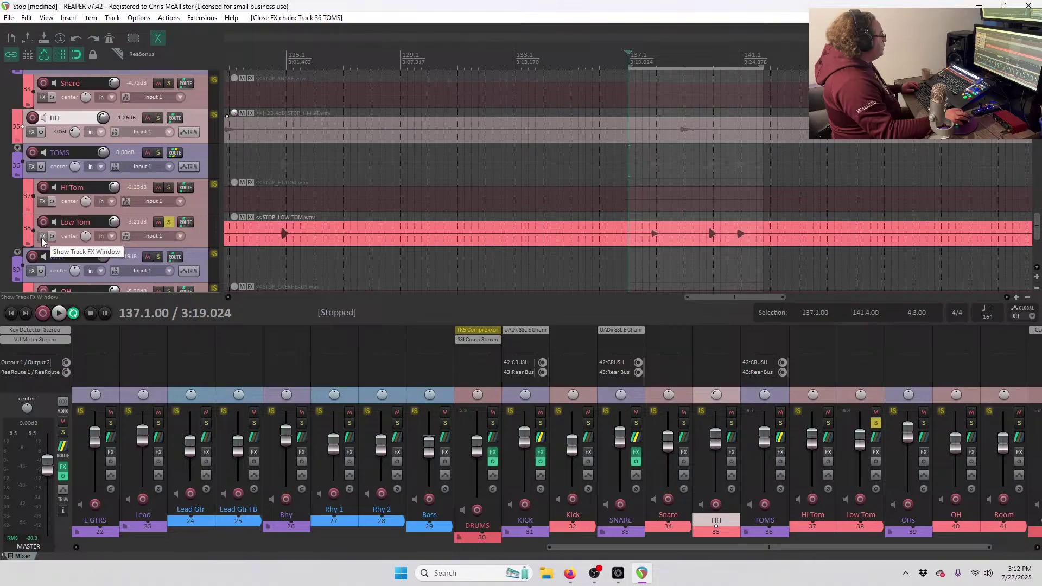
Insert the UADx SSL E Channel Strip on the Low Tom and shape it with an HF boost, an LMF cut and compression.
{"action": "right_click", "coordinate": [42, 241]}
{"action": "mouse_move", "coordinate": [92, 297]}
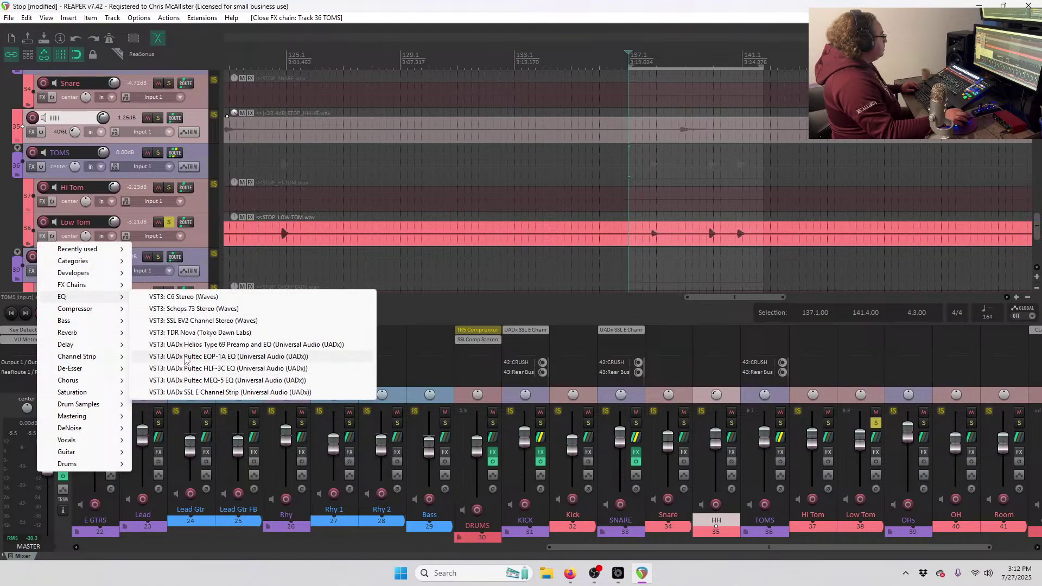
{"action": "left_click", "coordinate": [337, 392]}
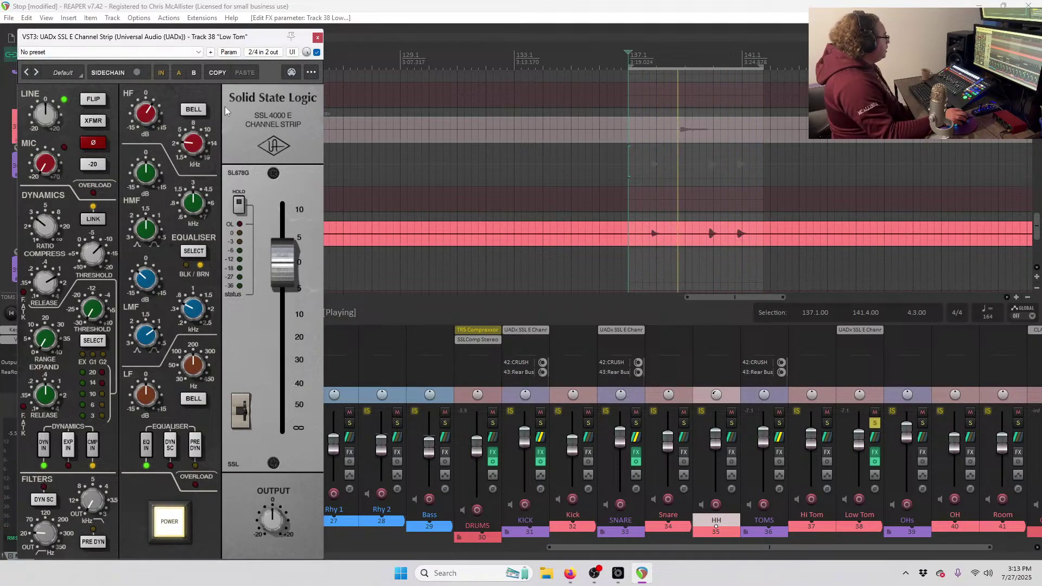
{"action": "left_click", "coordinate": [318, 37]}
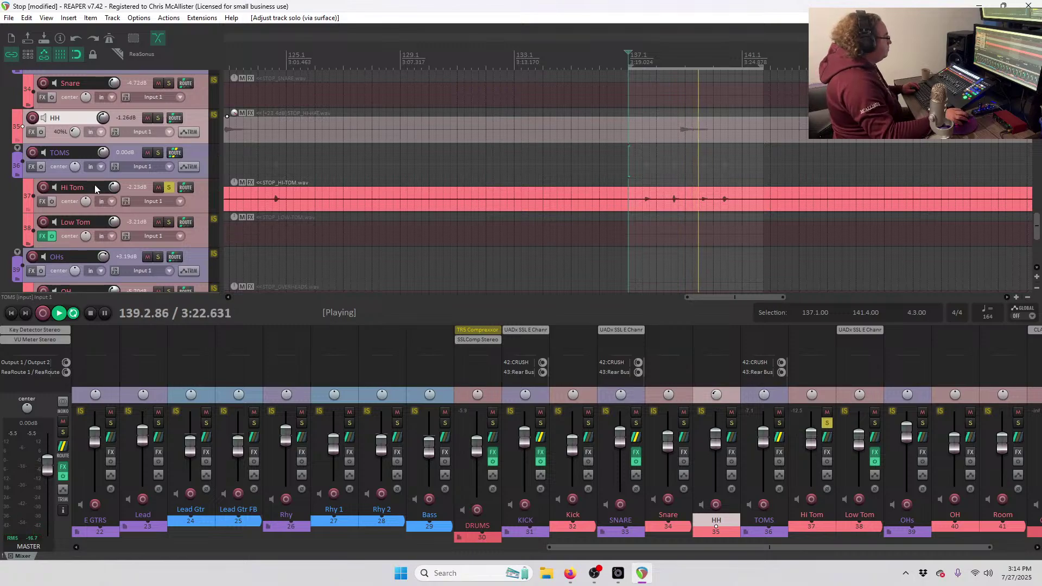
Insert the UADx SSL E Channel Strip on the Hi Tom track.
{"action": "right_click", "coordinate": [43, 202]}
{"action": "mouse_move", "coordinate": [73, 266]}
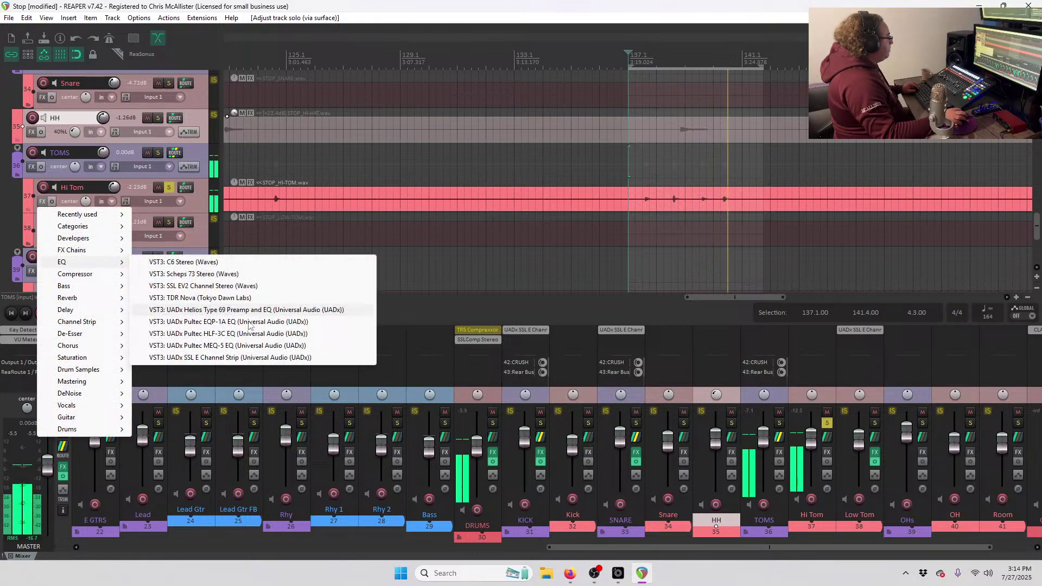
{"action": "left_click", "coordinate": [239, 357]}
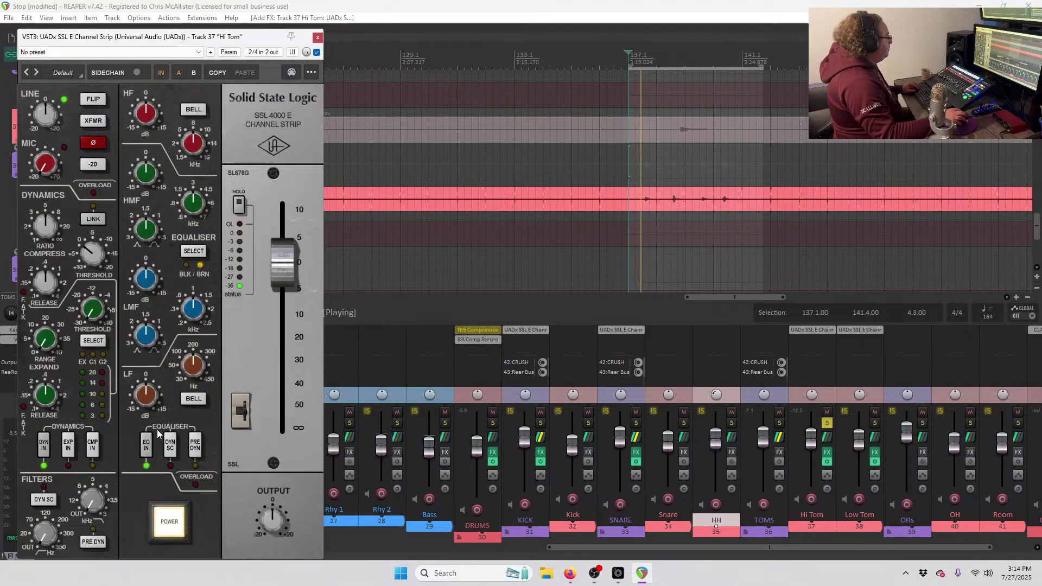
Cut the Hi Tom's LMF, boost its HF and LF, and engage the compressor with a lower ratio and longer release.
{"action": "left_click", "coordinate": [194, 310]}
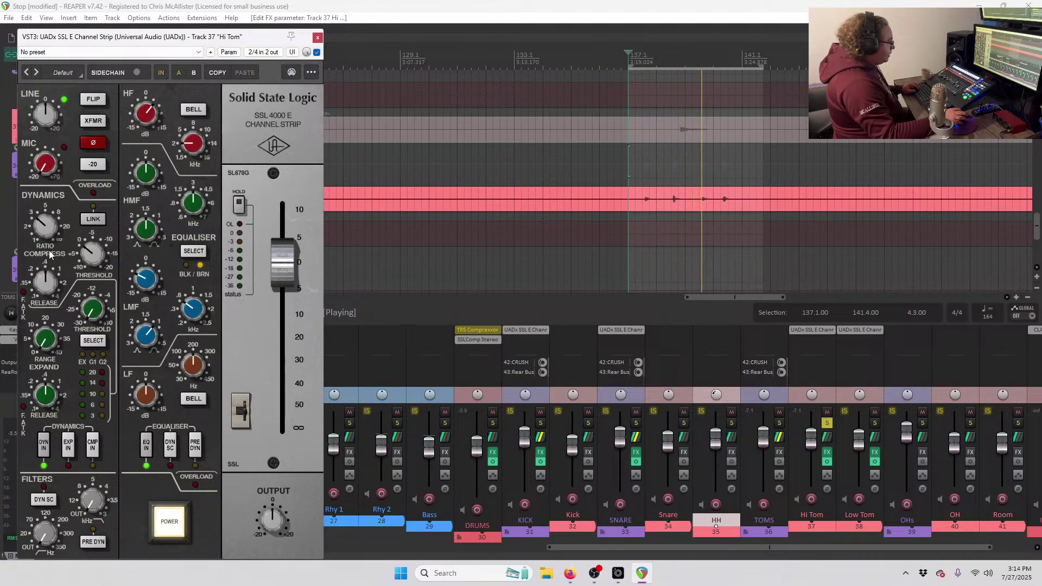
{"action": "left_click", "coordinate": [95, 447]}
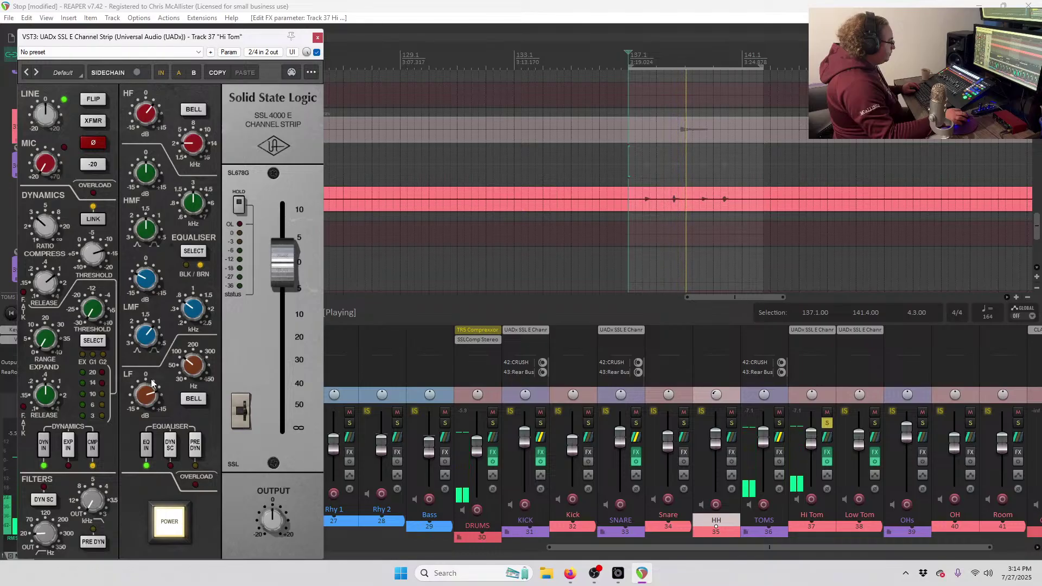
{"action": "key", "text": "Escape"}
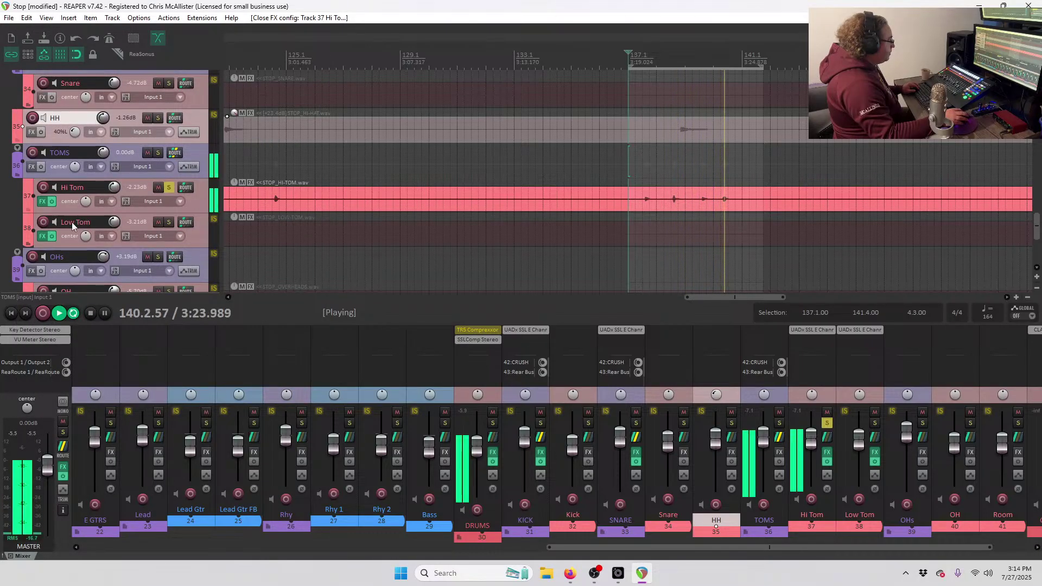
Boost the Low Tom's LF band, and set the Hi Tom to 54% left at +1.05 dB and Low Tom to 49% right at +0.67 dB.
{"action": "left_click", "coordinate": [42, 237]}
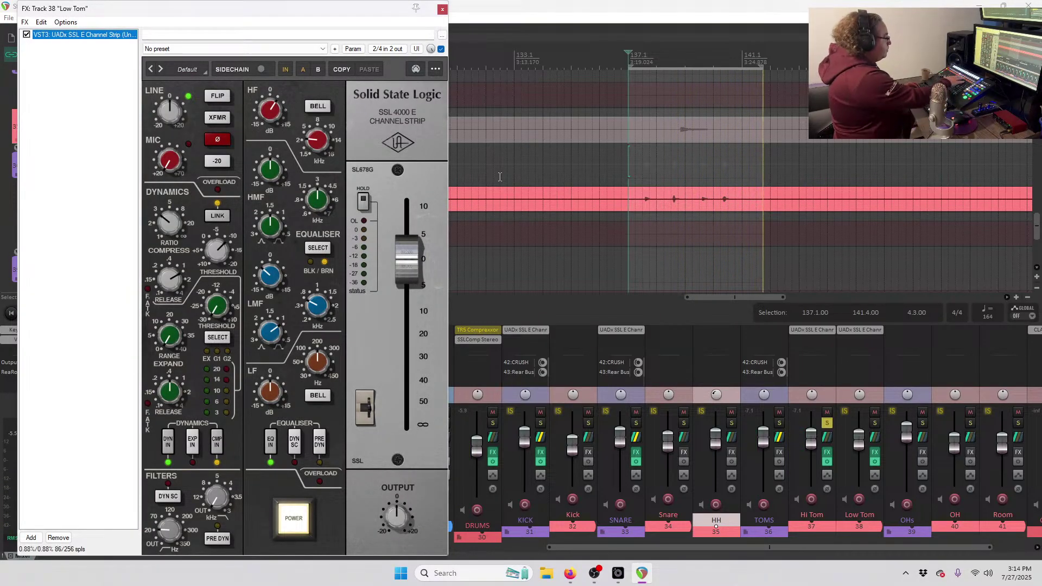
{"action": "key", "text": "space"}
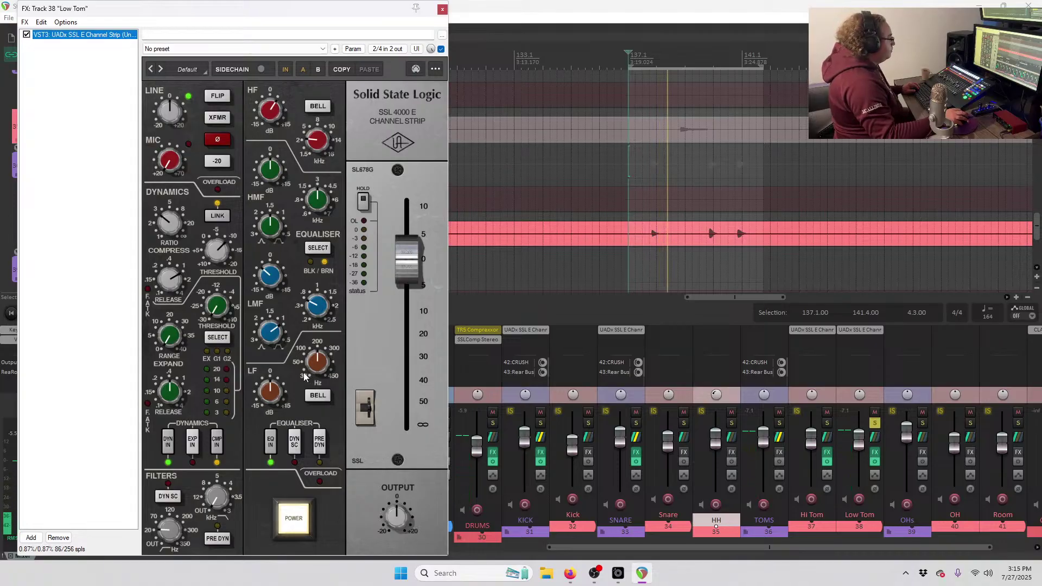
{"action": "left_click", "coordinate": [279, 379]}
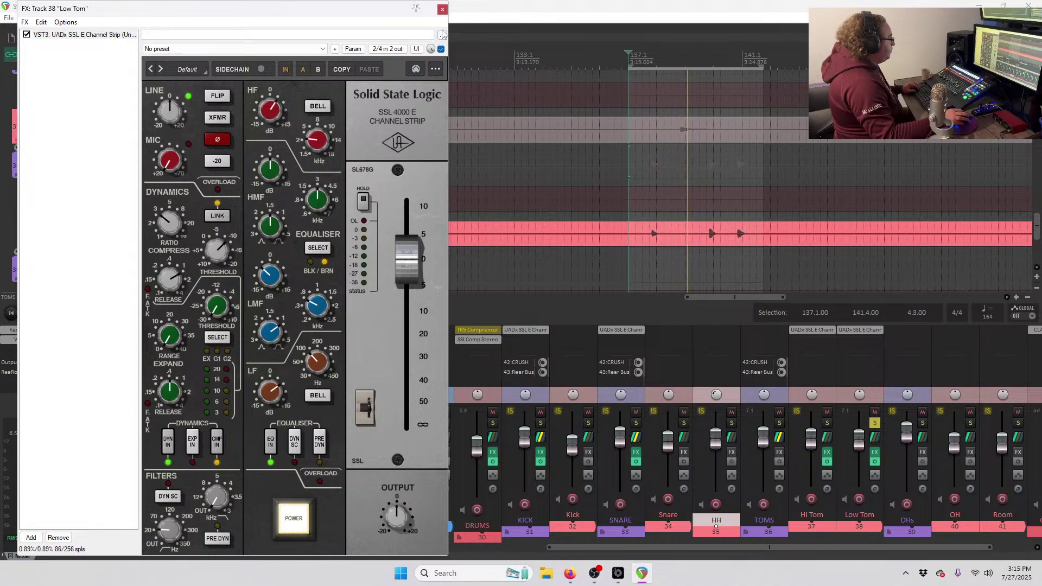
{"action": "left_click", "coordinate": [443, 11]}
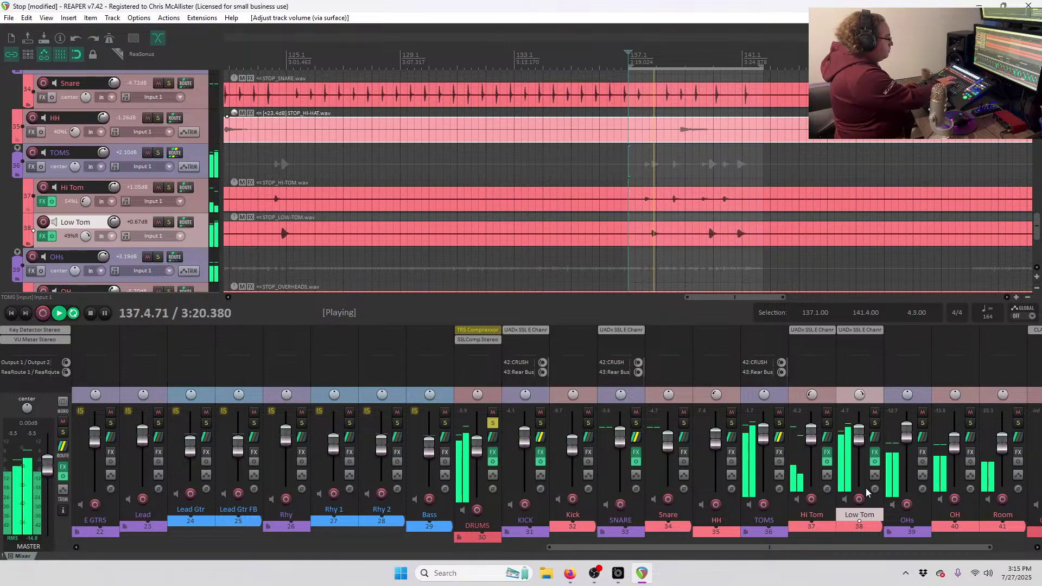
{"action": "key", "text": "space"}
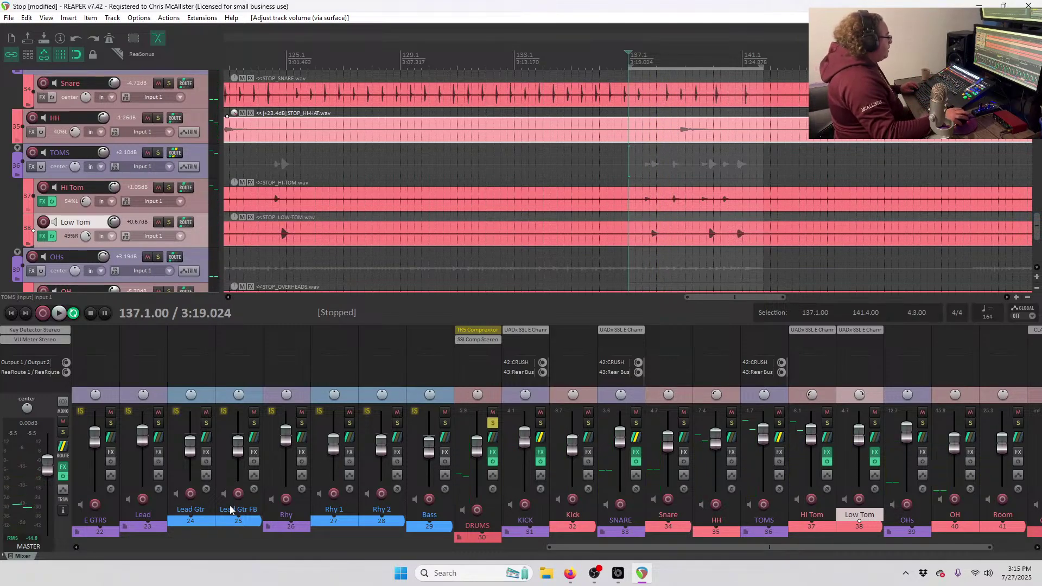
Raise the item volume of the room recording to about +15.8 dB and the overheads recording to +8.66 dB.
{"action": "scroll", "coordinate": [160, 233], "scroll_direction": "down", "scroll_amount": 3}
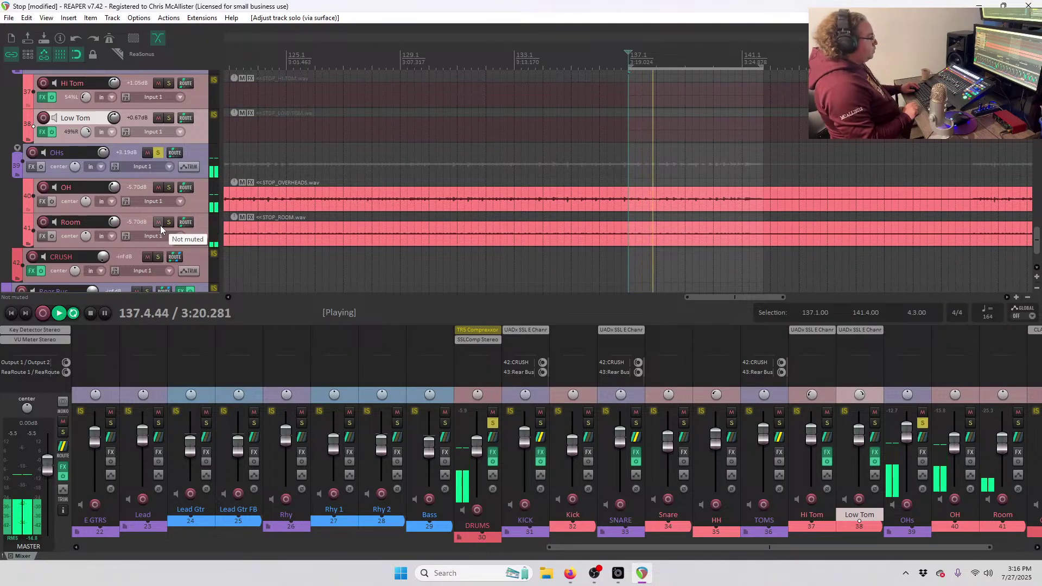
{"action": "left_click", "coordinate": [557, 234]}
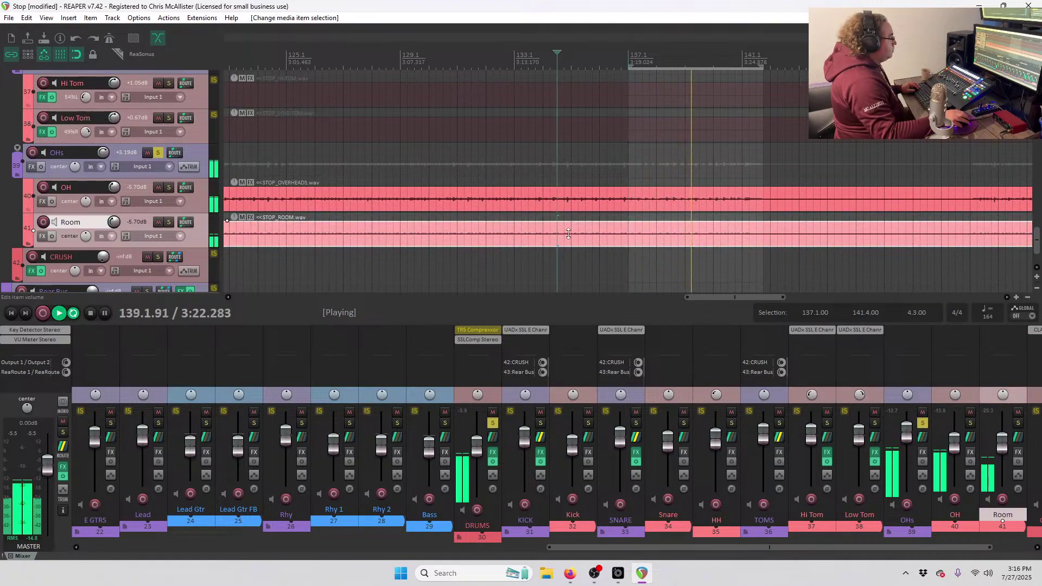
{"action": "left_click_drag", "start_coordinate": [569, 234], "coordinate": [570, 168]}
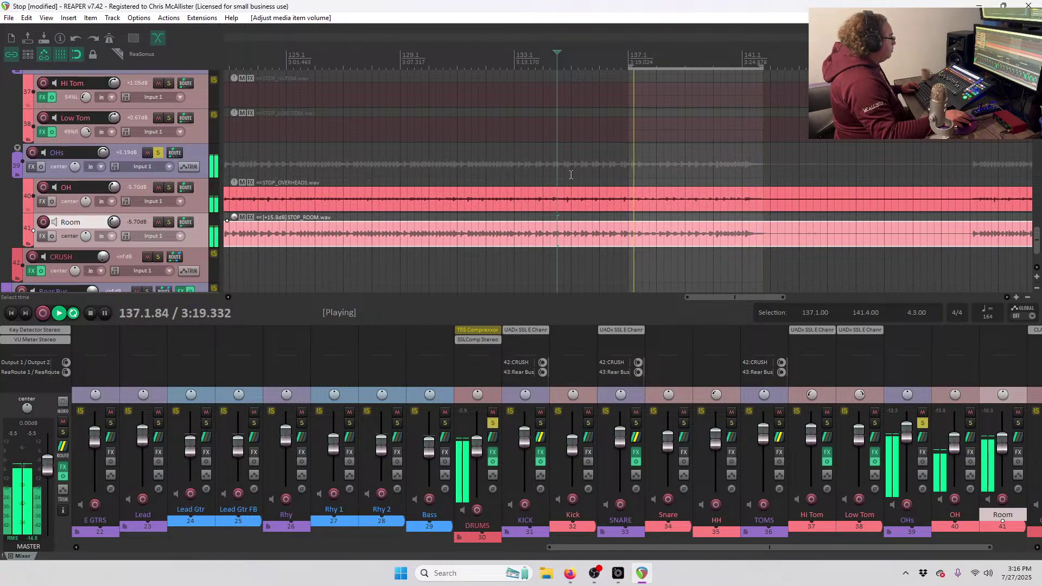
{"action": "left_click", "coordinate": [592, 200]}
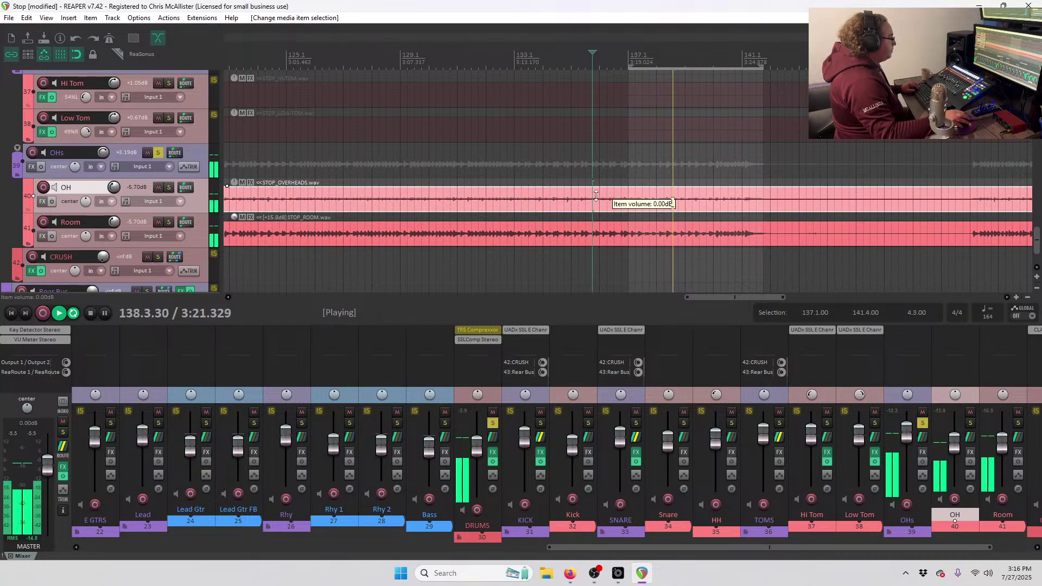
{"action": "left_click_drag", "start_coordinate": [596, 196], "coordinate": [596, 177]}
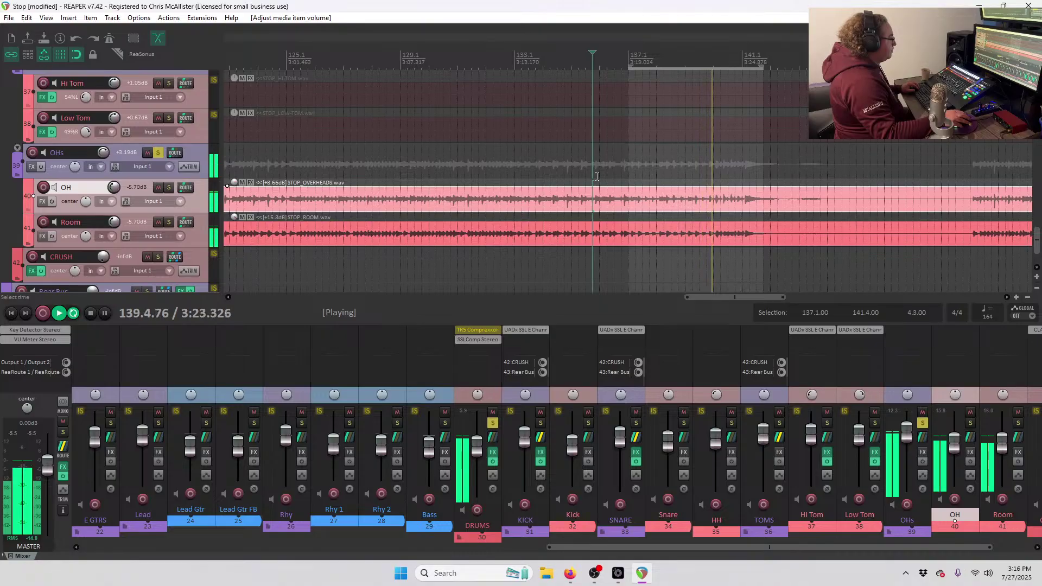
Balance the overheads within the full drum mix, setting OH to -3.81 dB and Room to about -5.3 dB.
{"action": "scroll", "coordinate": [727, 399], "scroll_direction": "right", "scroll_amount": 2}
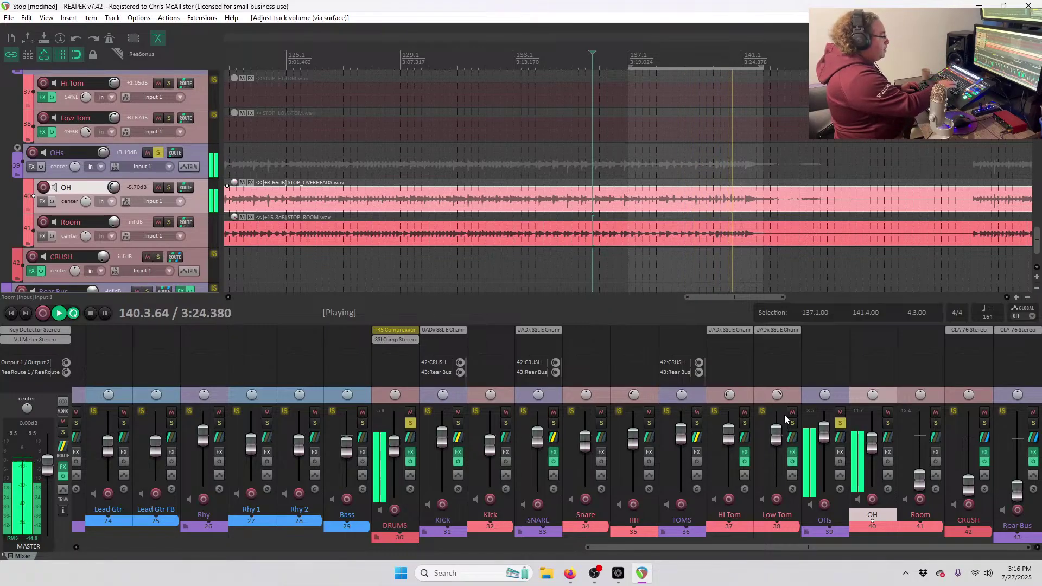
{"action": "key", "text": "space"}
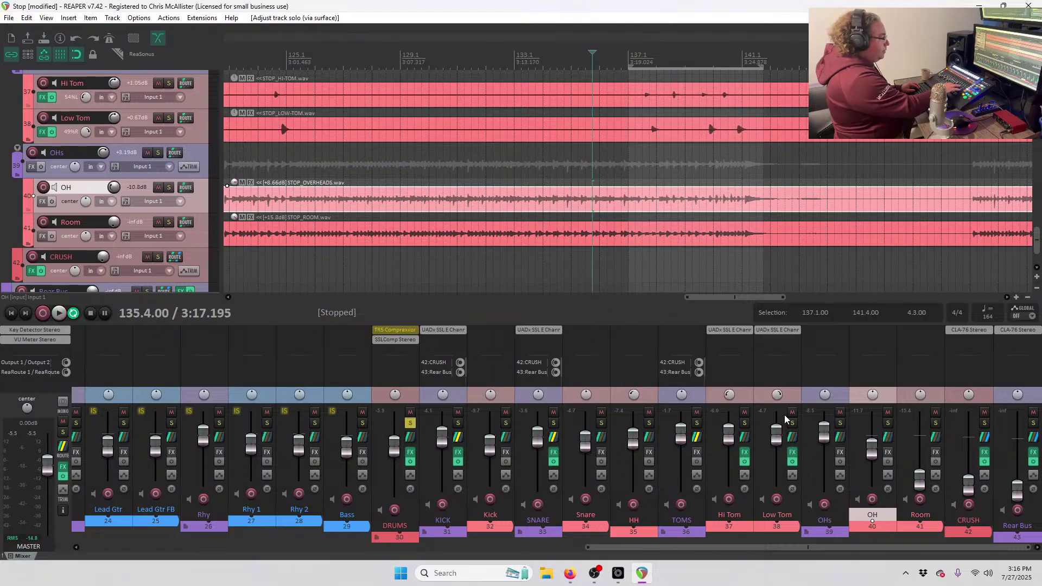
{"action": "key", "text": "space"}
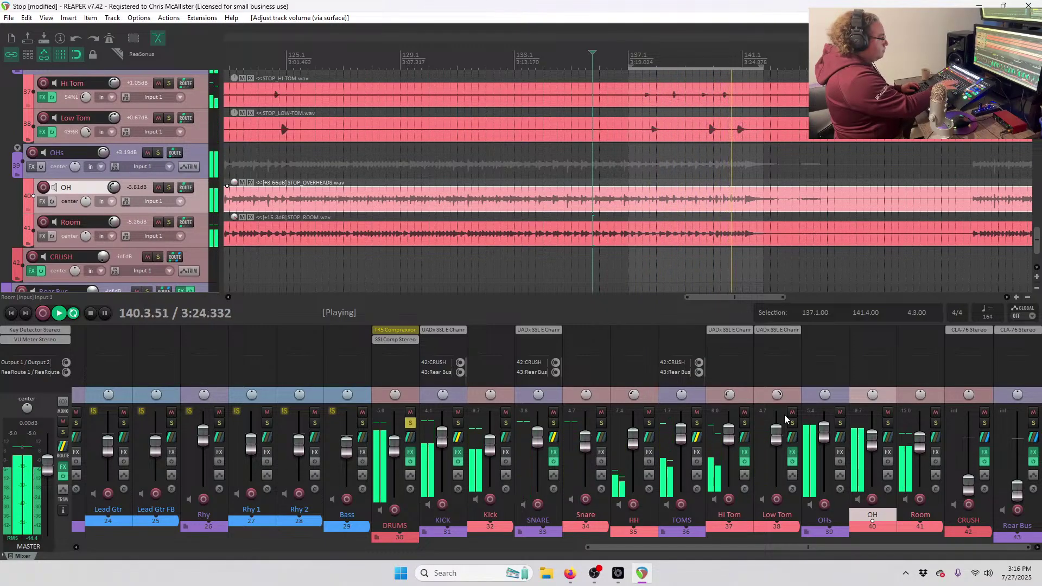
{"action": "key", "text": "space"}
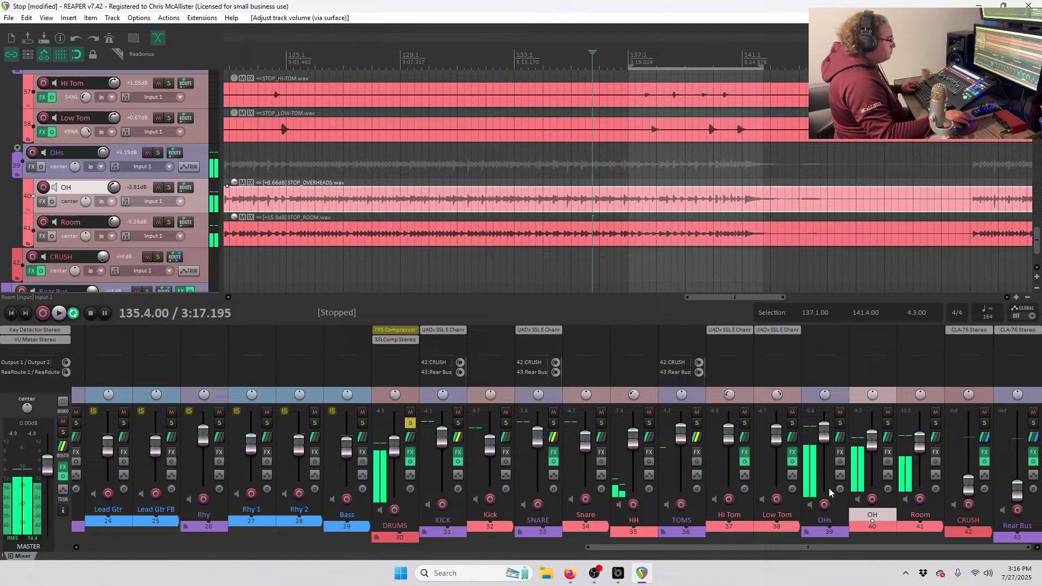
Insert the TR5 Comprexxor on the OHs folder track.
{"action": "right_click", "coordinate": [838, 455]}
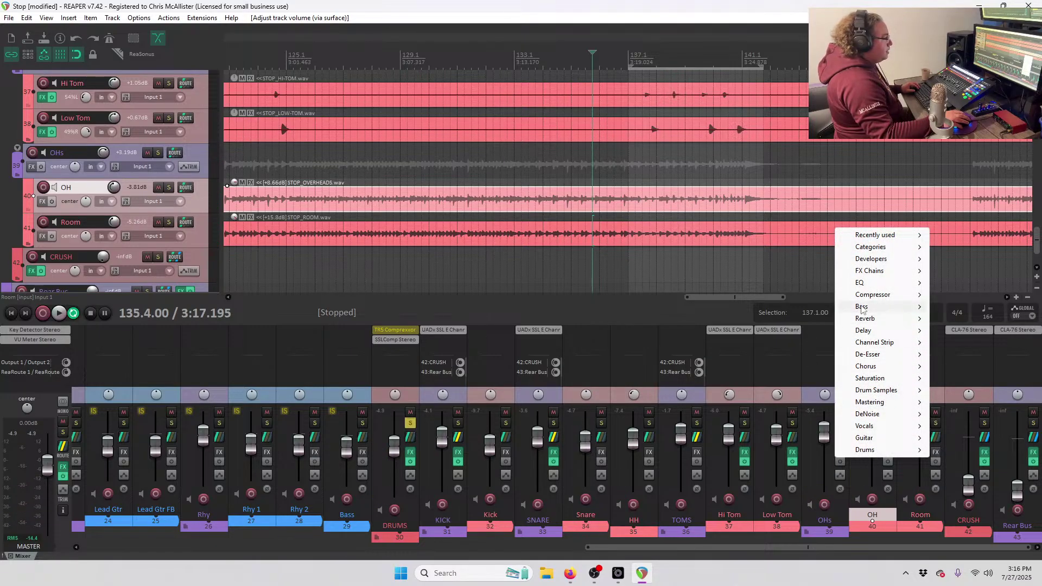
{"action": "mouse_move", "coordinate": [871, 298]}
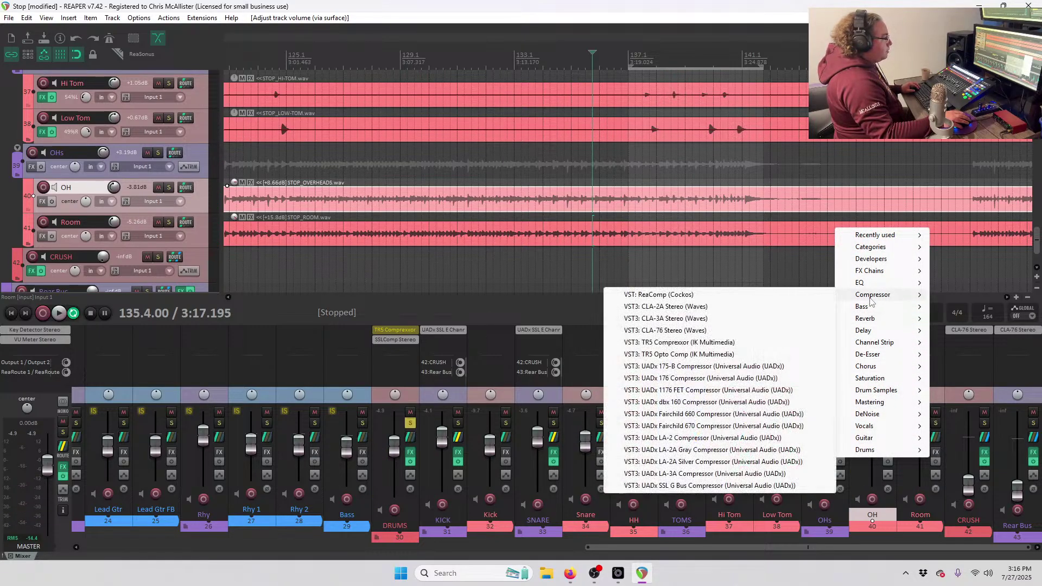
{"action": "left_click", "coordinate": [715, 343]}
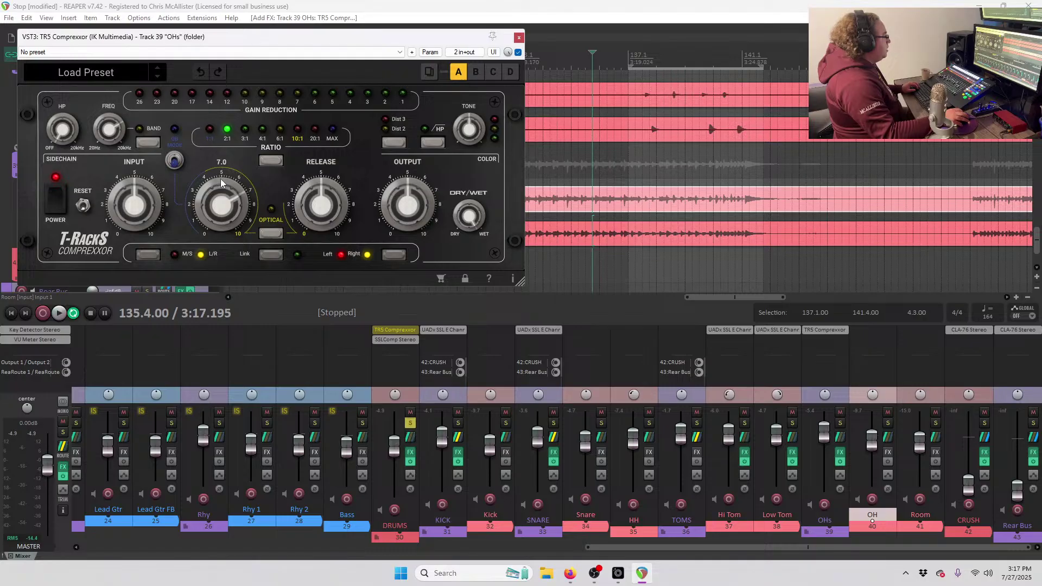
Set the Comprexxor's attack to 10, raise its input, and lower the OHs folder level to -3.91 dB during playback.
{"action": "left_click_drag", "start_coordinate": [220, 219], "coordinate": [238, 159]}
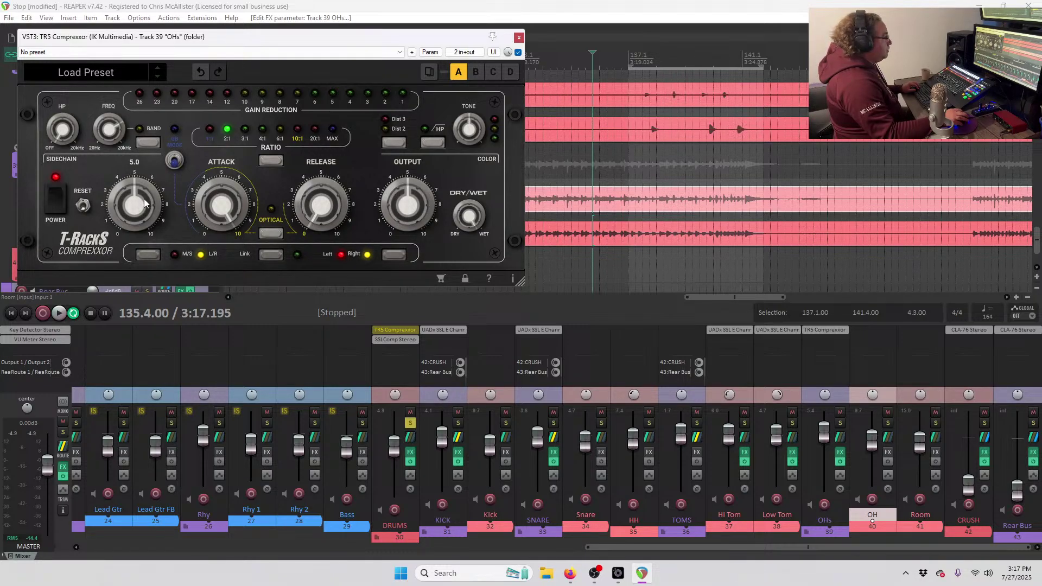
{"action": "key", "text": "space"}
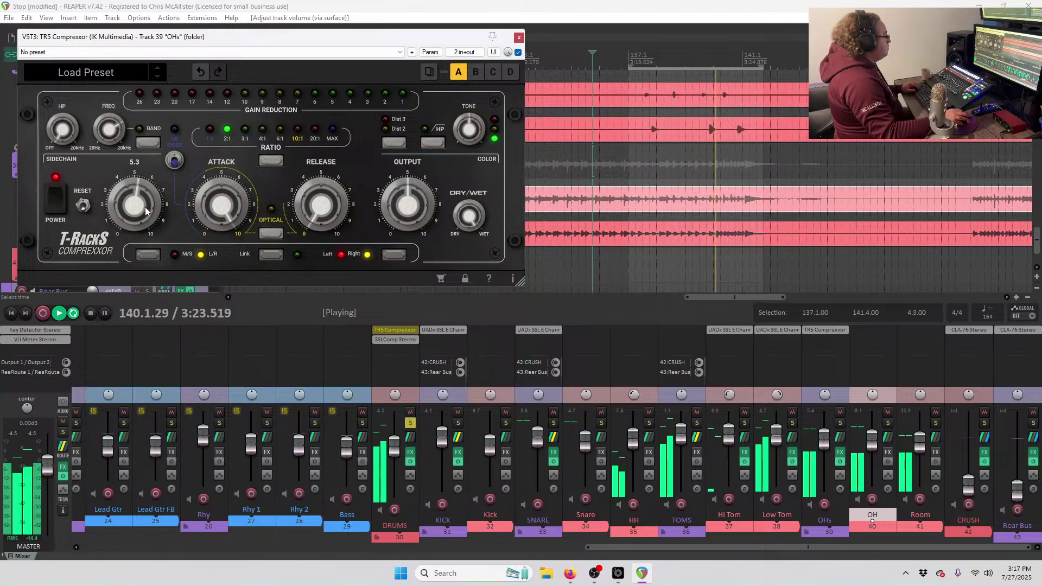
{"action": "left_click_drag", "start_coordinate": [142, 216], "coordinate": [145, 194]}
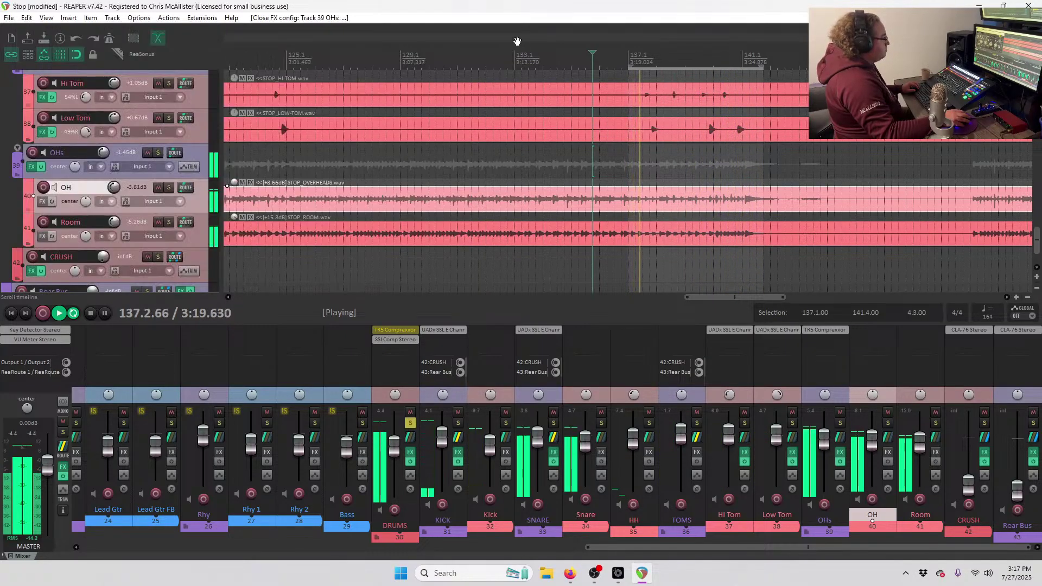
{"action": "left_click", "coordinate": [519, 38]}
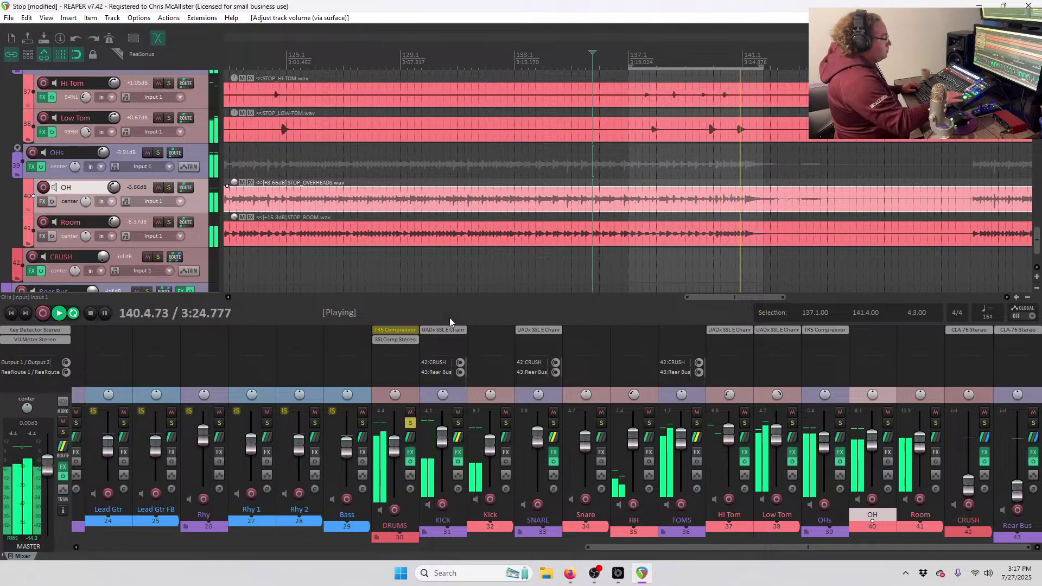
{"action": "key", "text": "space"}
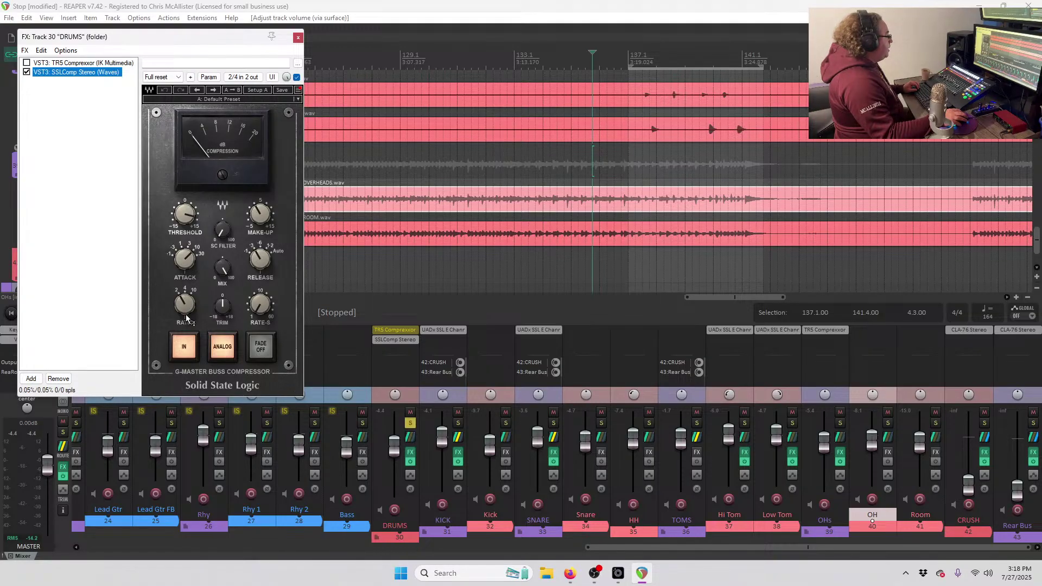
Clear the loop selection and move the edit cursor to bar 126.
{"action": "key", "text": "Escape"}
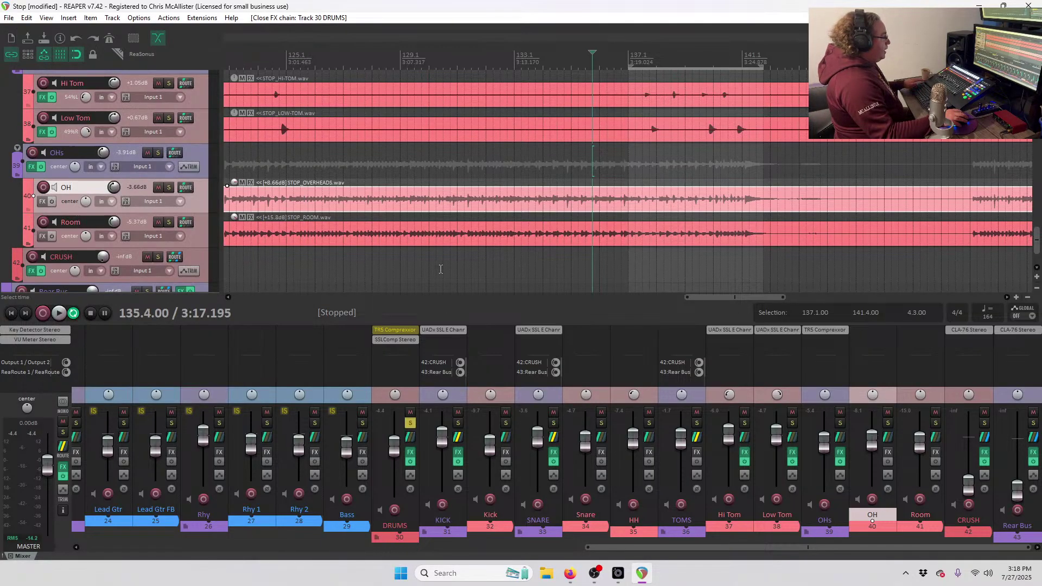
{"action": "left_click", "coordinate": [313, 64]}
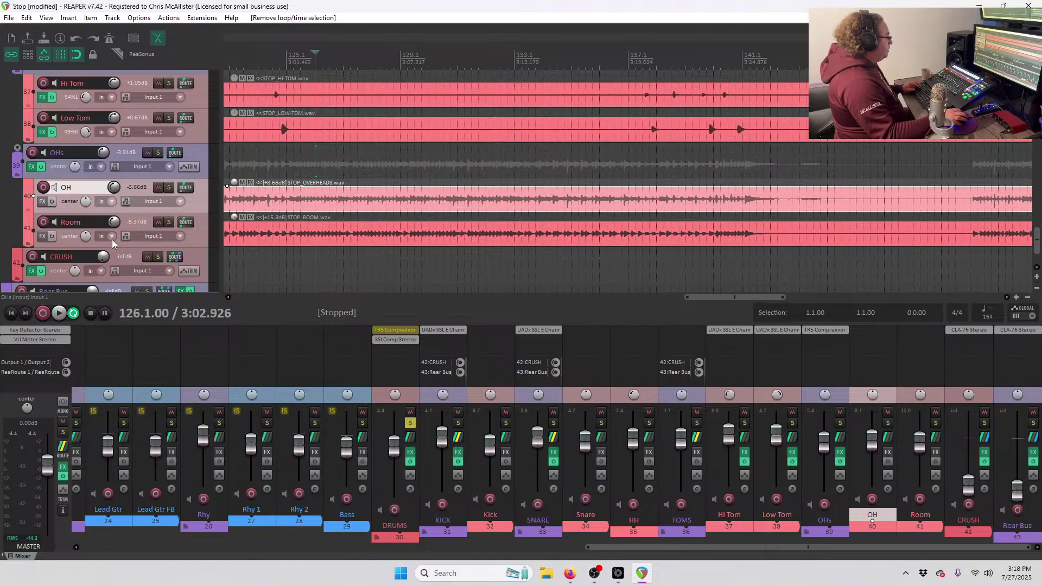
{"action": "left_click", "coordinate": [31, 168]}
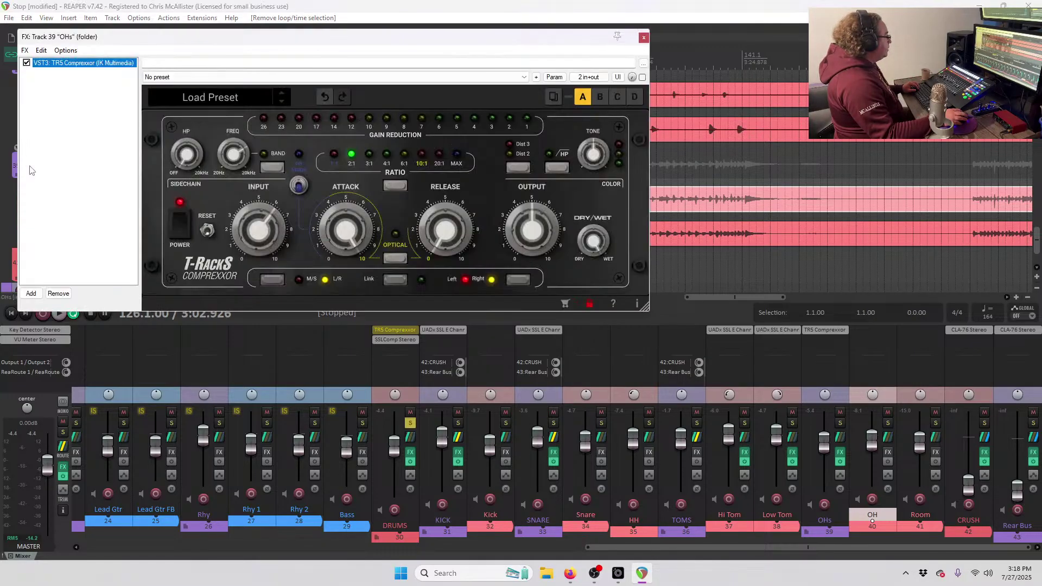
{"action": "left_click", "coordinate": [644, 38]}
Adjust the release of the SSLComp bus compressor on the DRUMS folder track while the drums play.
{"action": "scroll", "coordinate": [155, 227], "scroll_direction": "up", "scroll_amount": 5}
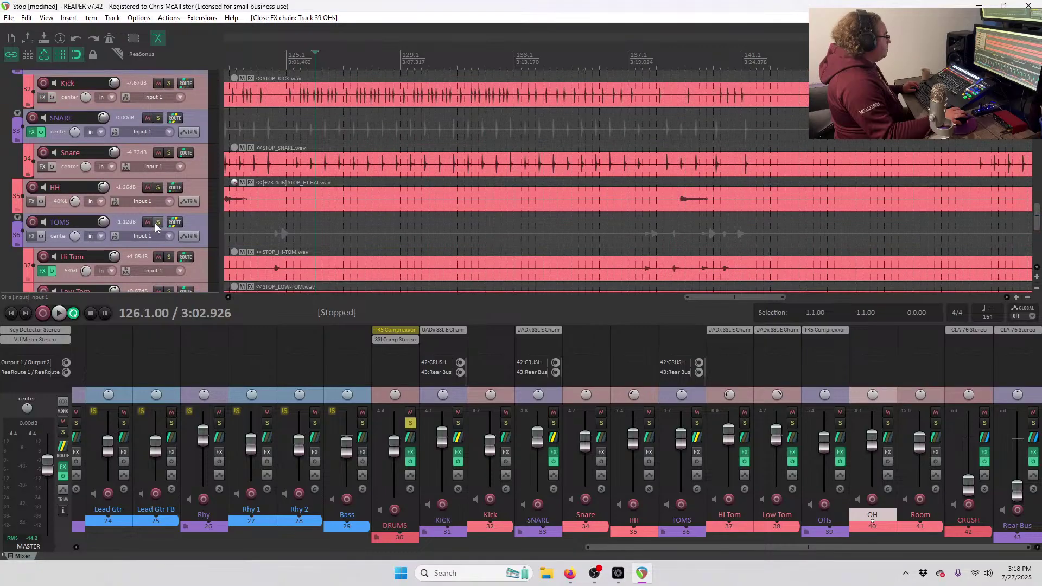
{"action": "scroll", "coordinate": [156, 227], "scroll_direction": "up", "scroll_amount": 2}
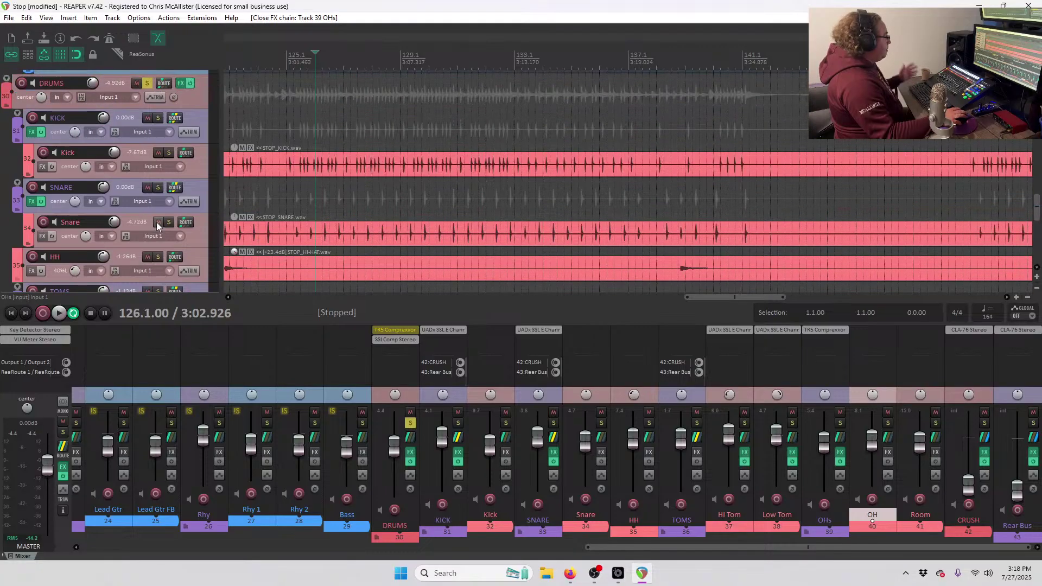
{"action": "left_click", "coordinate": [181, 84]}
{"action": "key", "text": "space"}
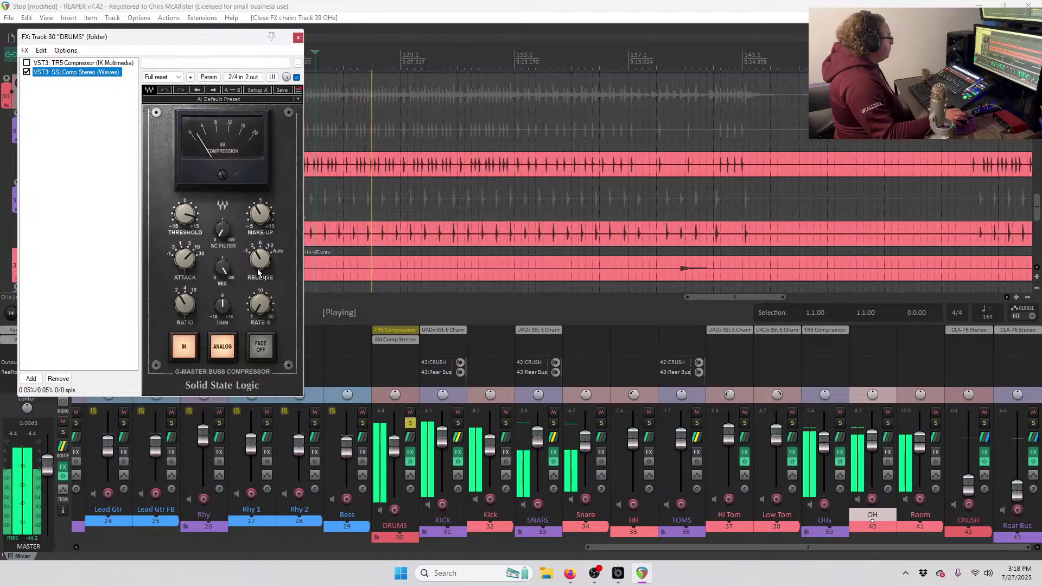
{"action": "mouse_move", "coordinate": [259, 274]}
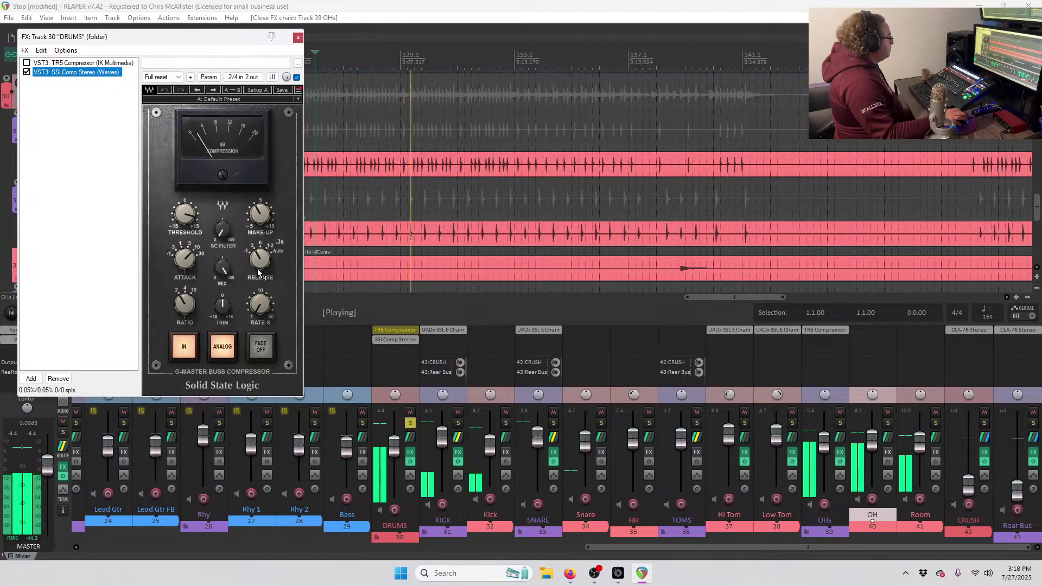
{"action": "mouse_move", "coordinate": [259, 273]}
{"action": "left_mouse_down"}
{"action": "mouse_move", "coordinate": [260, 257]}
{"action": "mouse_move", "coordinate": [259, 288]}
{"action": "mouse_move", "coordinate": [265, 256]}
{"action": "left_mouse_up"}
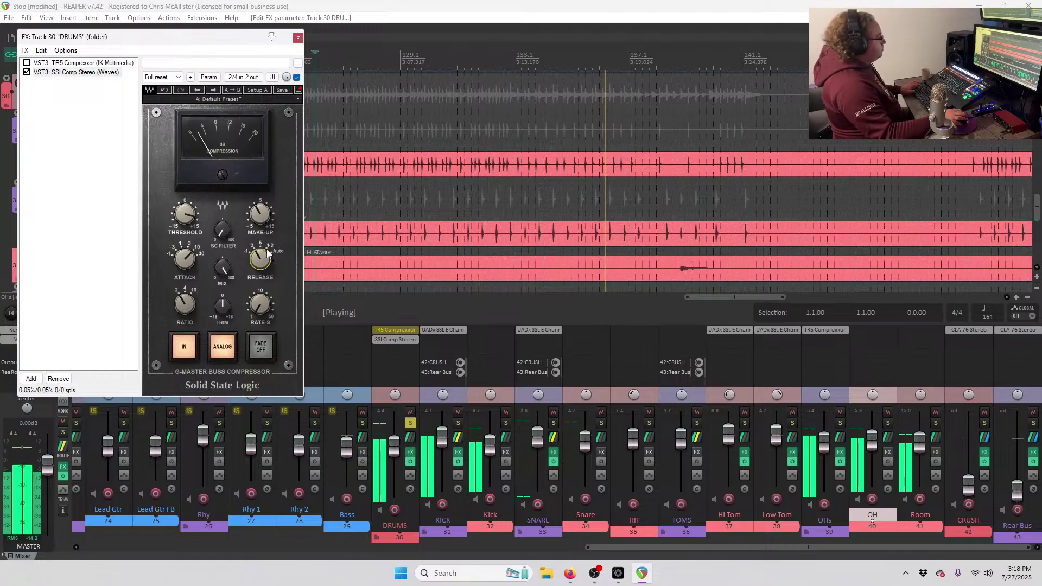
{"action": "key", "text": "space"}
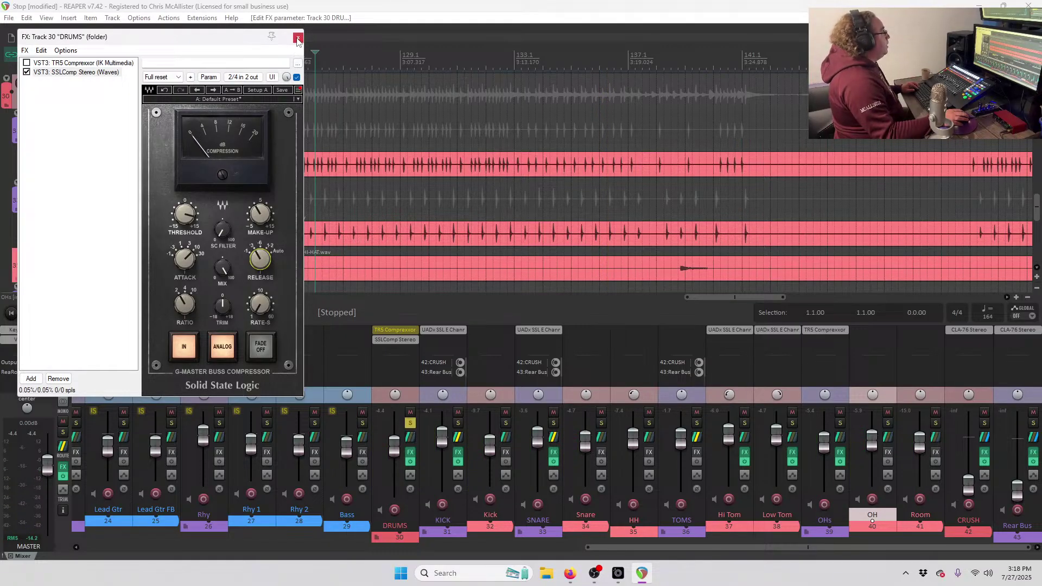
{"action": "left_click", "coordinate": [298, 38]}
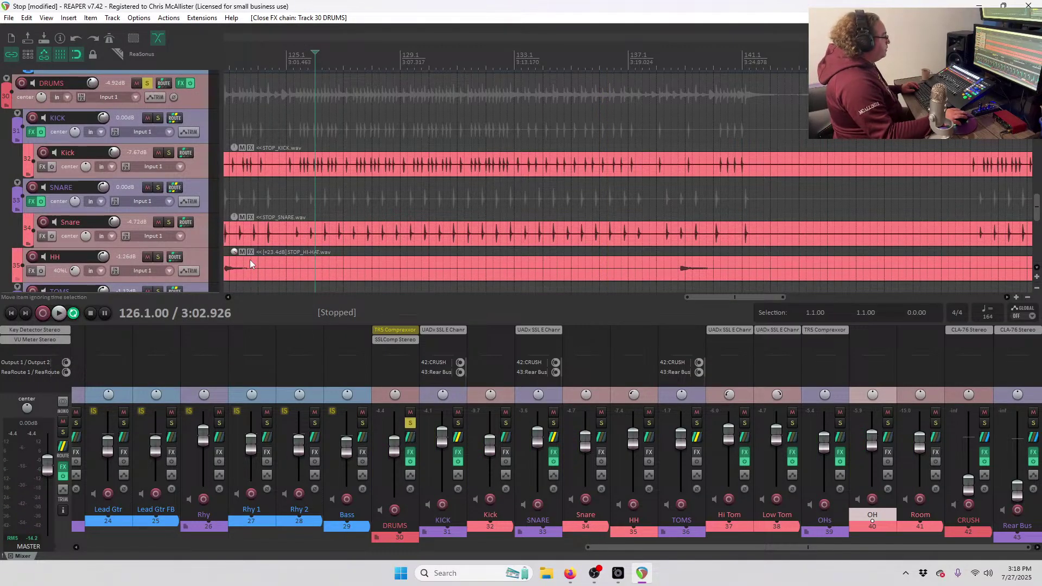
{"action": "scroll", "coordinate": [304, 239], "scroll_direction": "down", "scroll_amount": 9}
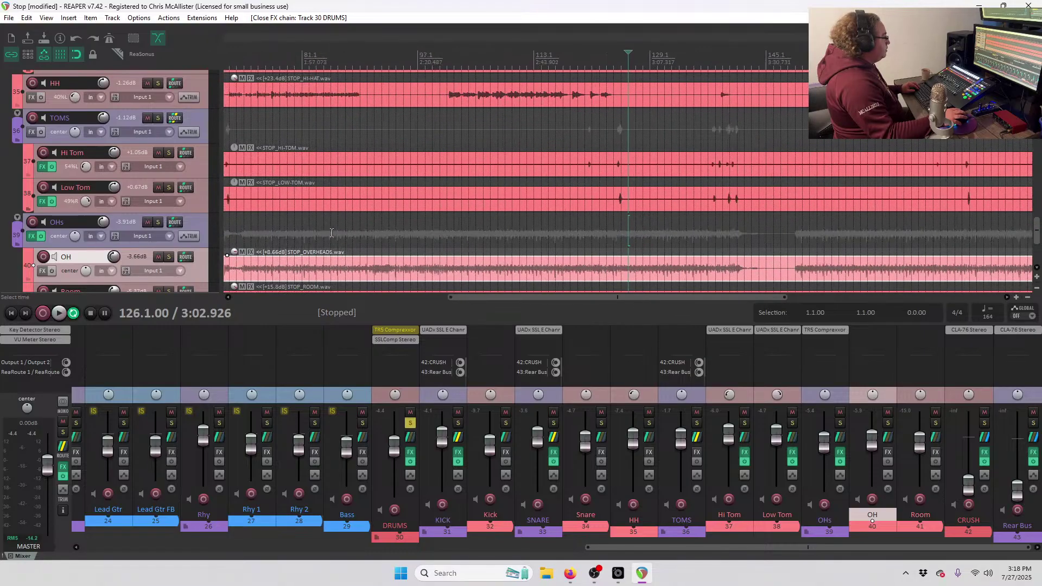
{"action": "scroll", "coordinate": [336, 231], "scroll_direction": "down", "scroll_amount": 2}
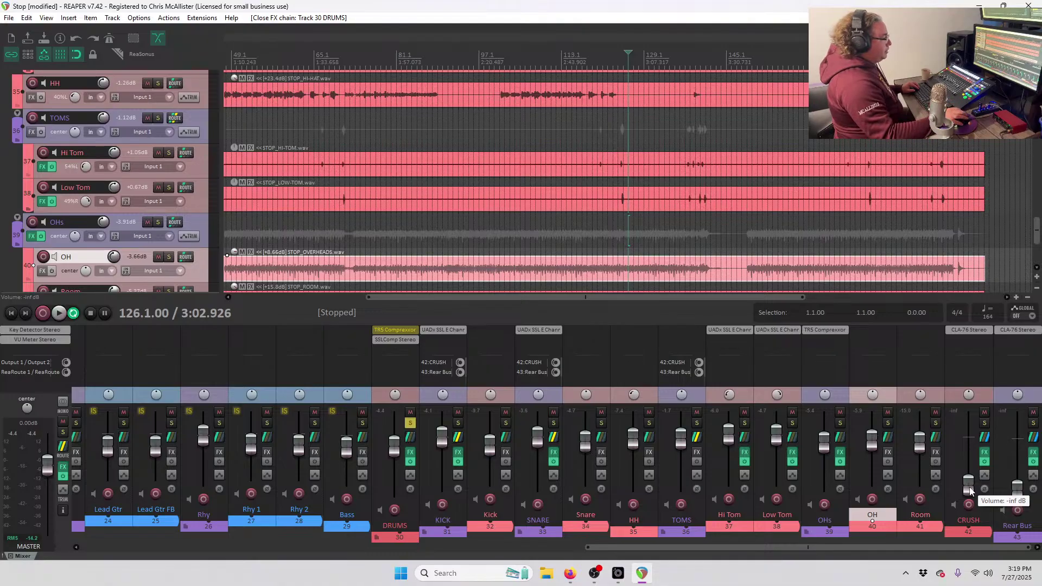
{"action": "scroll", "coordinate": [699, 477], "scroll_direction": "left", "scroll_amount": 4}
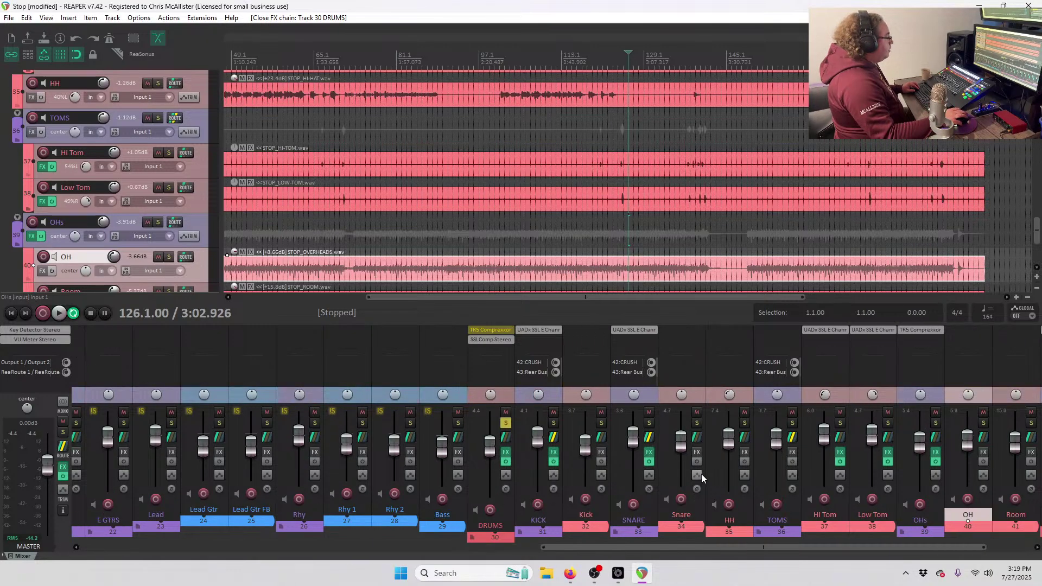
Play the drums together with the soloed Bass track and set a loop from bar 100 to bar 125.
{"action": "scroll", "coordinate": [702, 474], "scroll_direction": "right", "scroll_amount": 2}
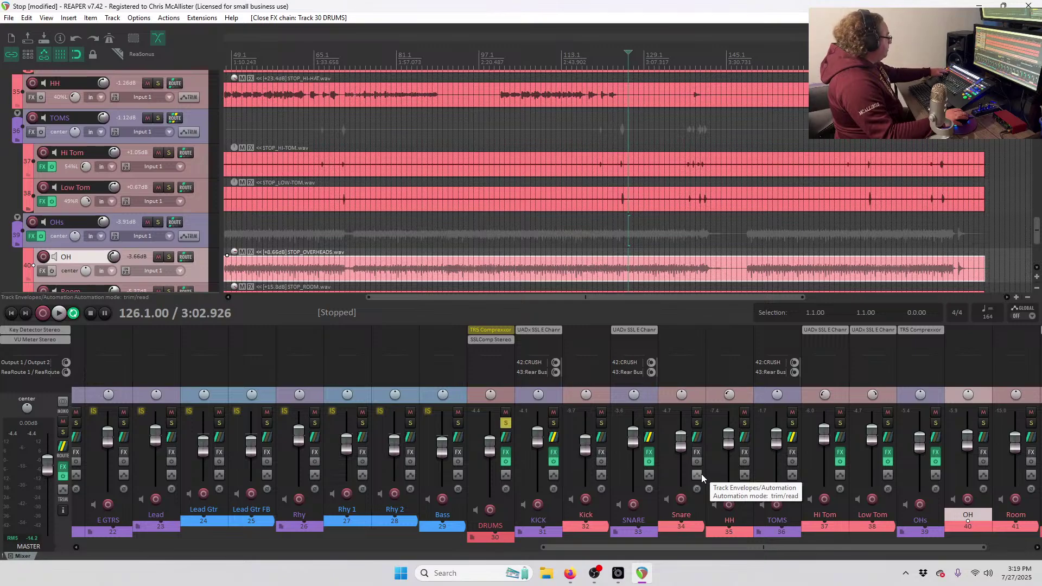
{"action": "key", "text": "space"}
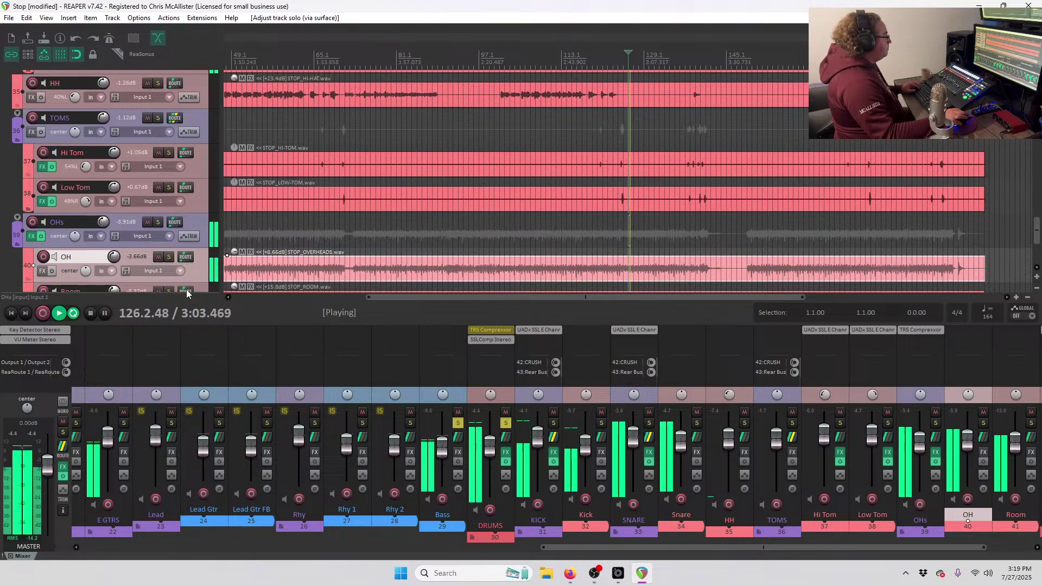
{"action": "scroll", "coordinate": [182, 255], "scroll_direction": "up", "scroll_amount": 4}
{"action": "scroll", "coordinate": [182, 255], "scroll_direction": "up", "scroll_amount": 4}
{"action": "scroll", "coordinate": [182, 255], "scroll_direction": "down", "scroll_amount": 3}
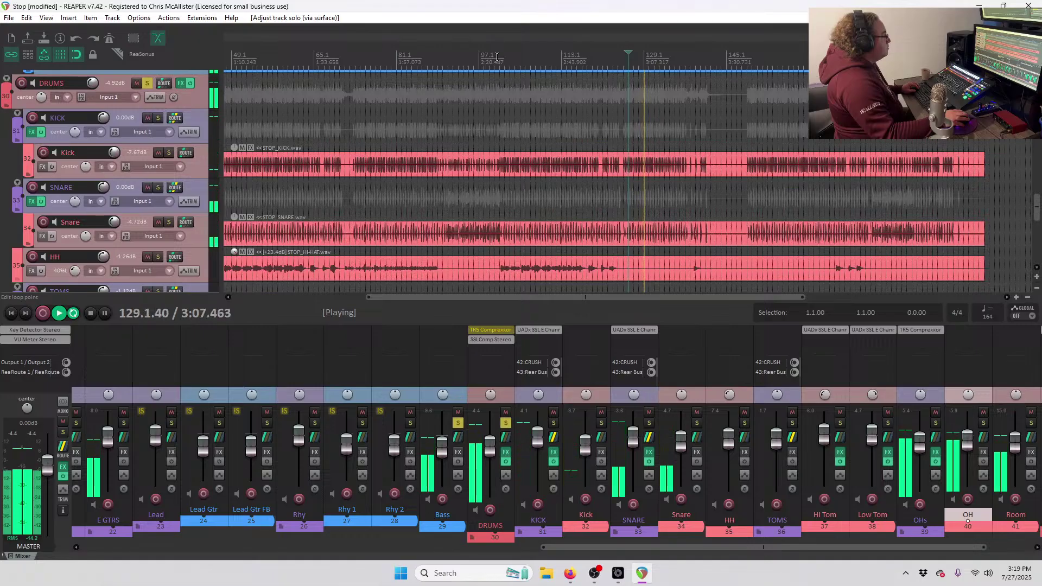
{"action": "left_click_drag", "start_coordinate": [495, 61], "coordinate": [623, 62]}
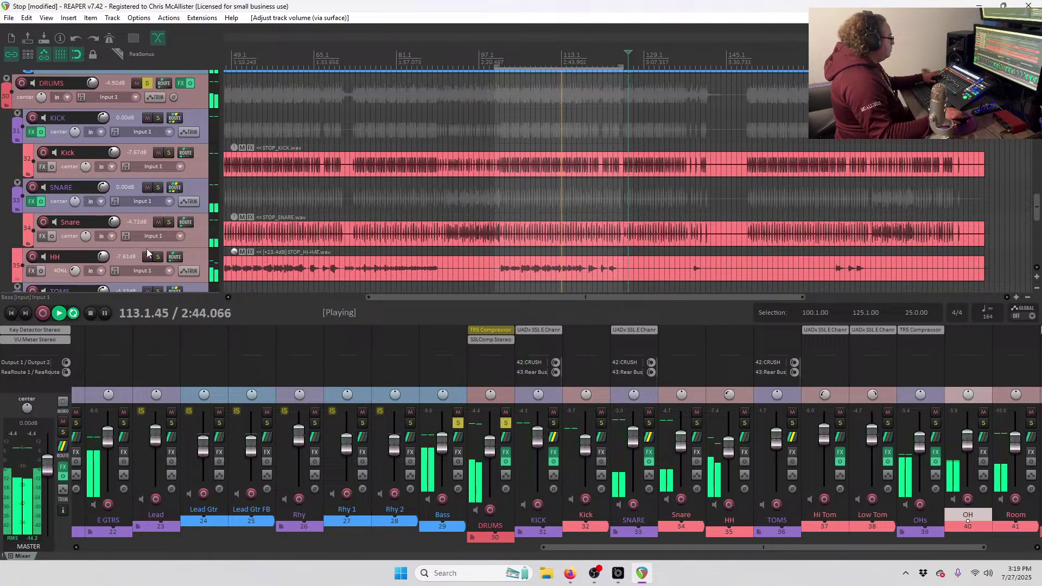
Insert the UADx SSL E Channel Strip on the Bass track.
{"action": "scroll", "coordinate": [22, 163], "scroll_direction": "up", "scroll_amount": 3}
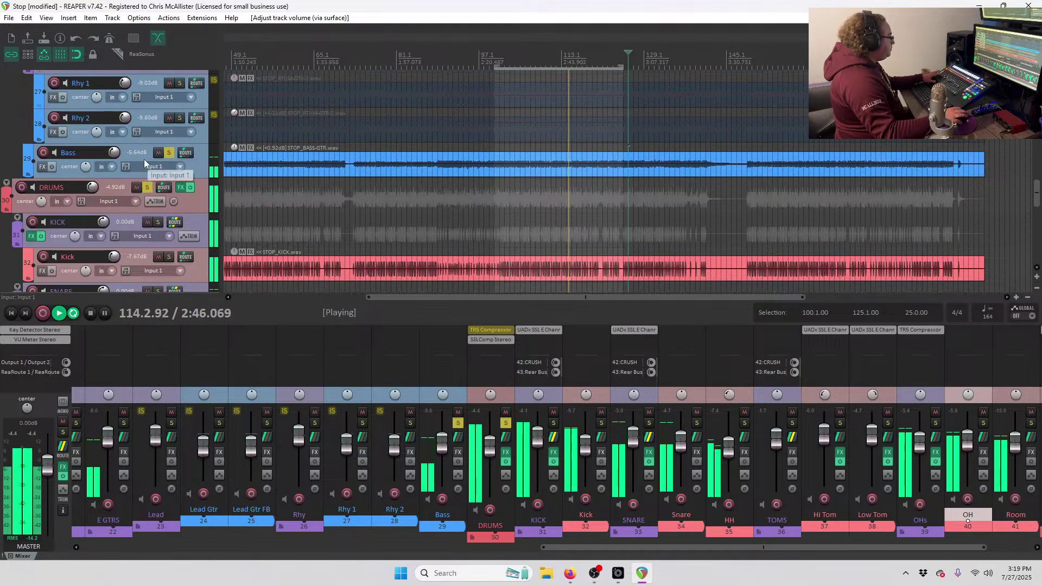
{"action": "right_click", "coordinate": [42, 166]}
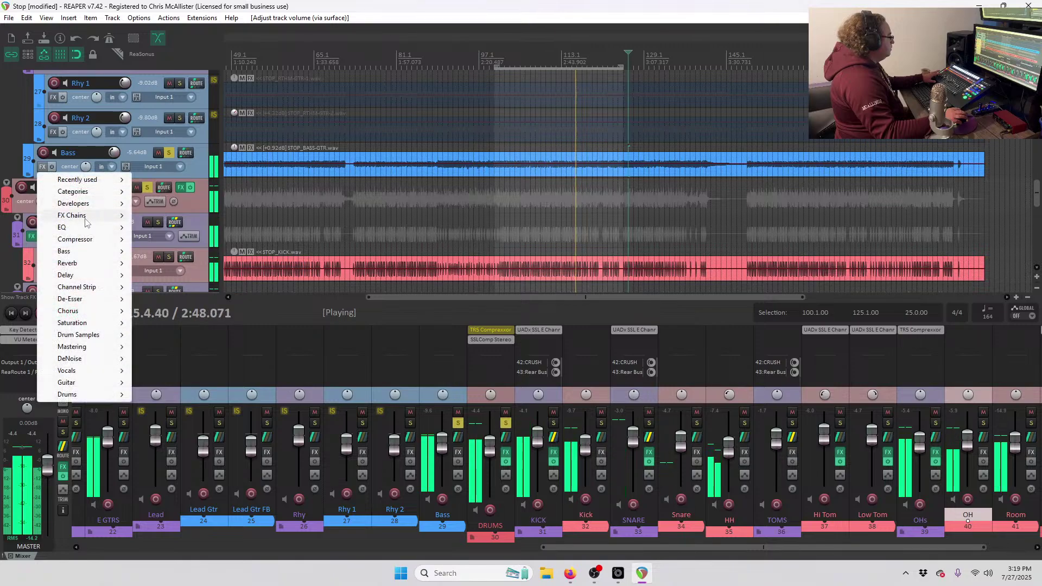
{"action": "mouse_move", "coordinate": [81, 228]}
{"action": "left_click", "coordinate": [191, 324]}
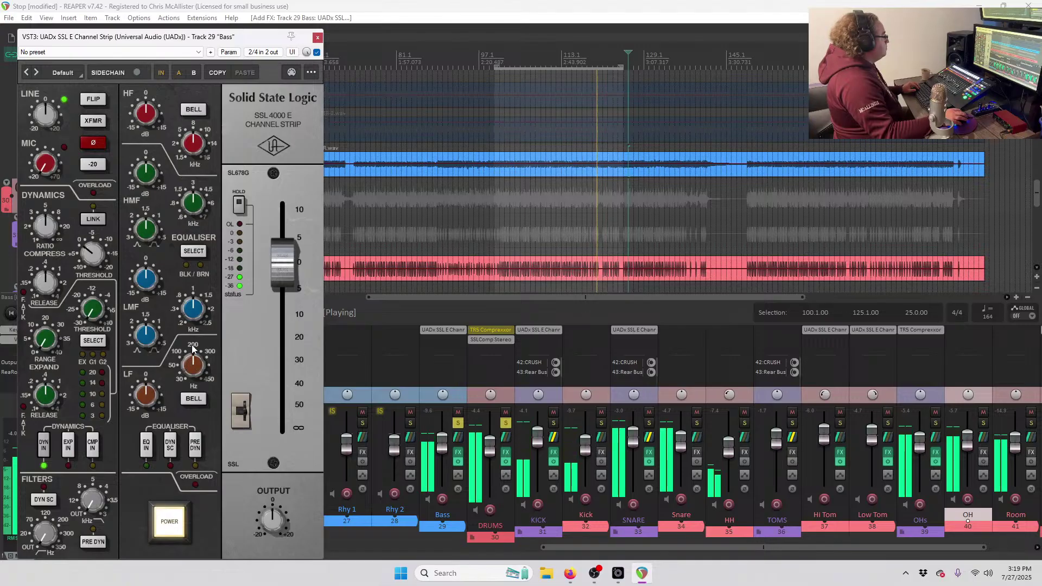
Engage the brown EQ on the Bass channel strip, lower the LMF frequency, cut the low mids and boost the highs during playback.
{"action": "left_click_drag", "start_coordinate": [191, 311], "coordinate": [191, 329]}
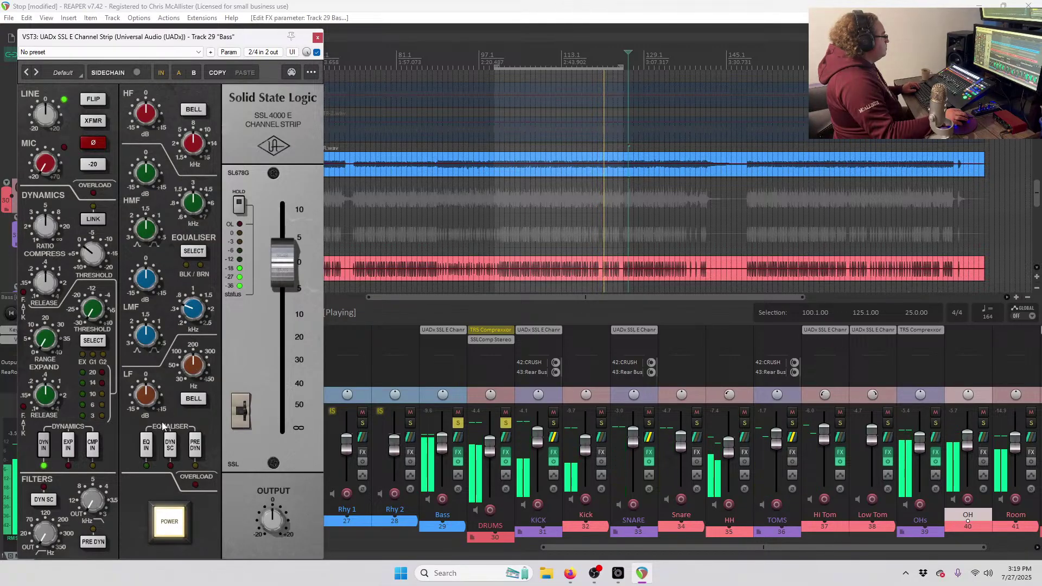
{"action": "left_click", "coordinate": [152, 439]}
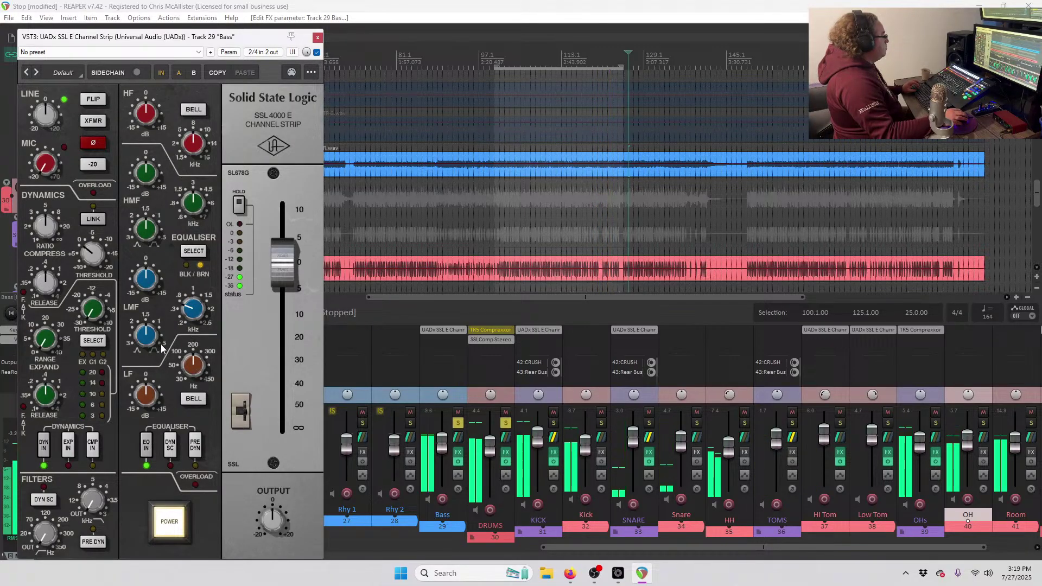
{"action": "key", "text": "space"}
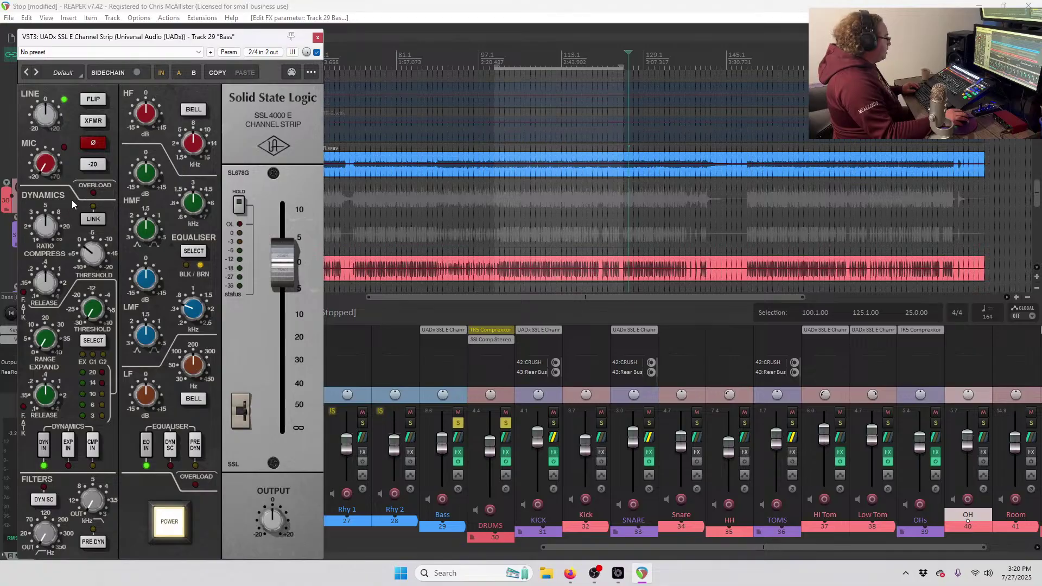
{"action": "key", "text": "space"}
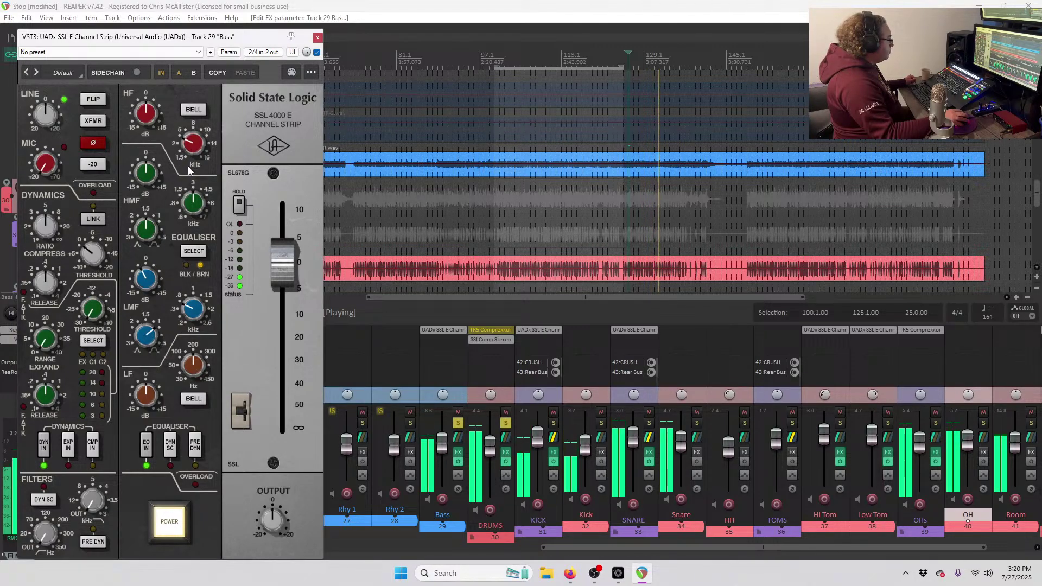
{"action": "left_click", "coordinate": [161, 73]}
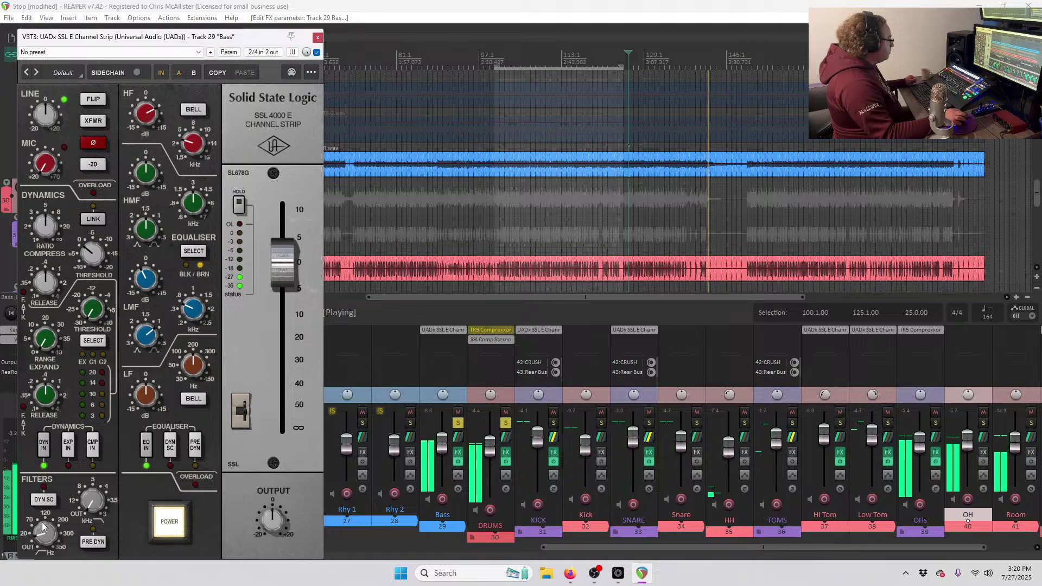
{"action": "left_click", "coordinate": [486, 66]}
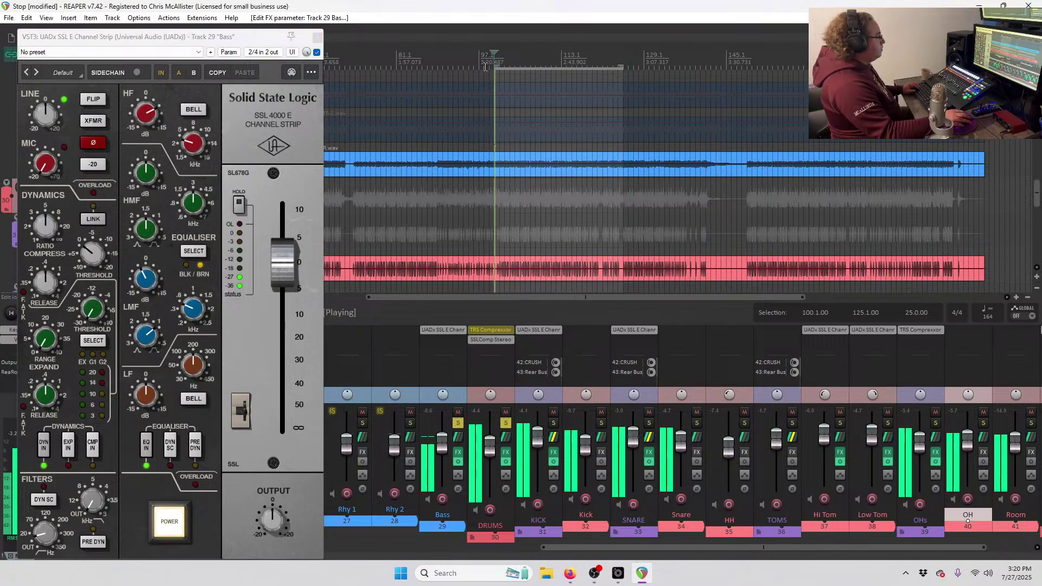
{"action": "left_click", "coordinate": [317, 37]}
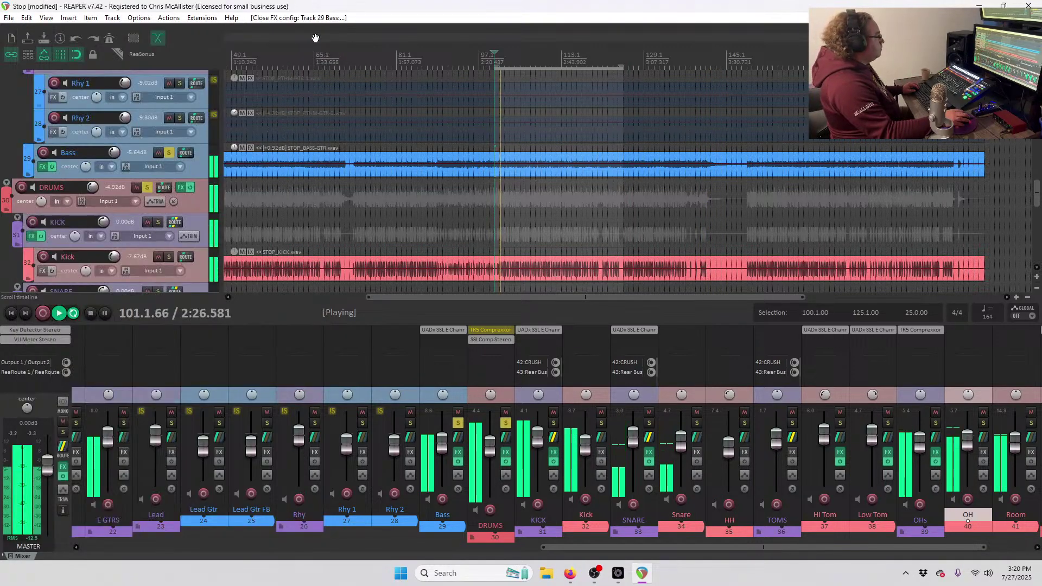
Insert the UADx LA-3A Compressor on the Bass track and raise its peak reduction slightly during playback.
{"action": "right_click", "coordinate": [42, 167]}
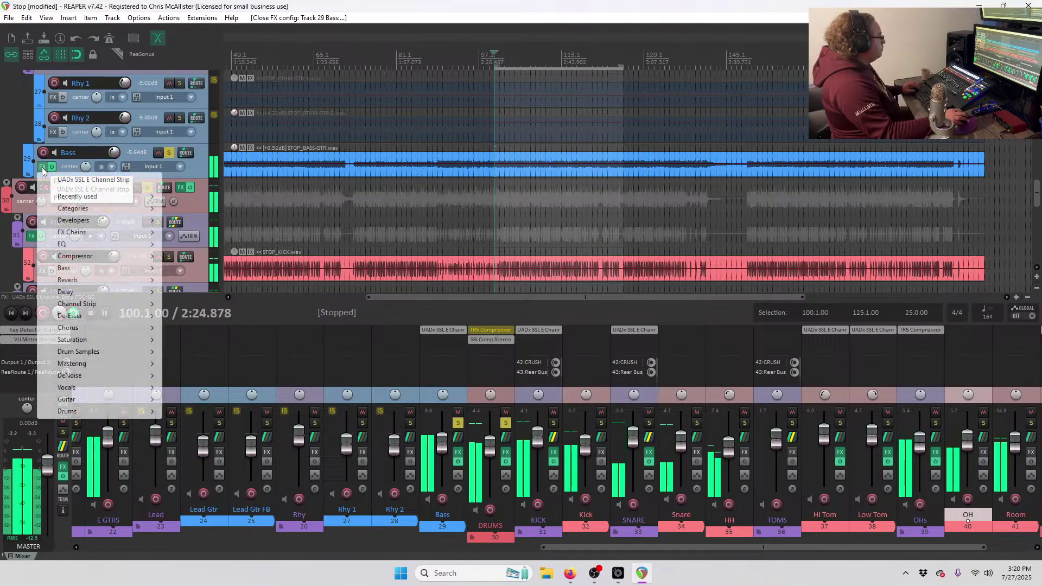
{"action": "mouse_move", "coordinate": [136, 257]}
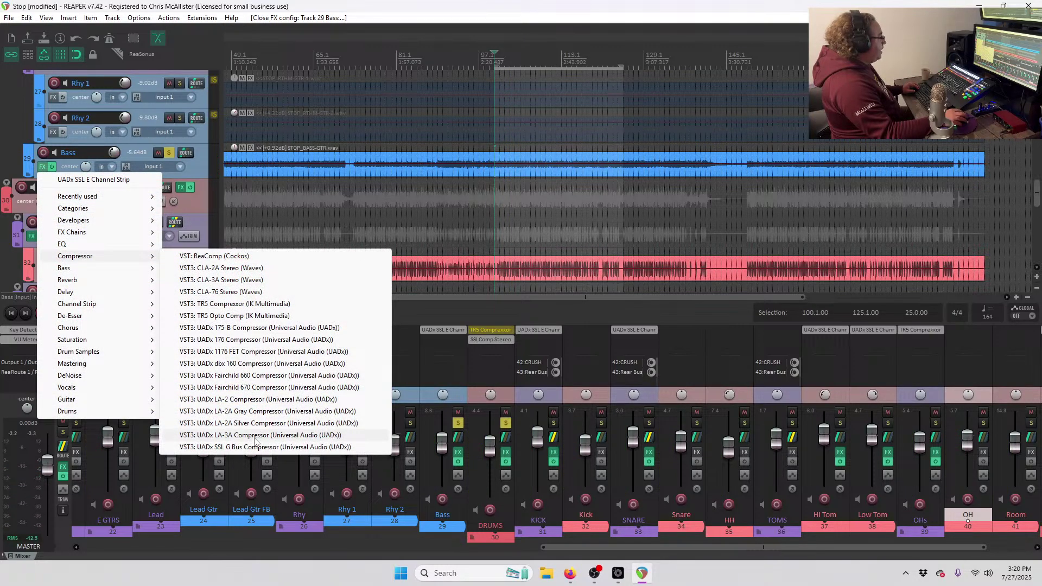
{"action": "left_click", "coordinate": [255, 441]}
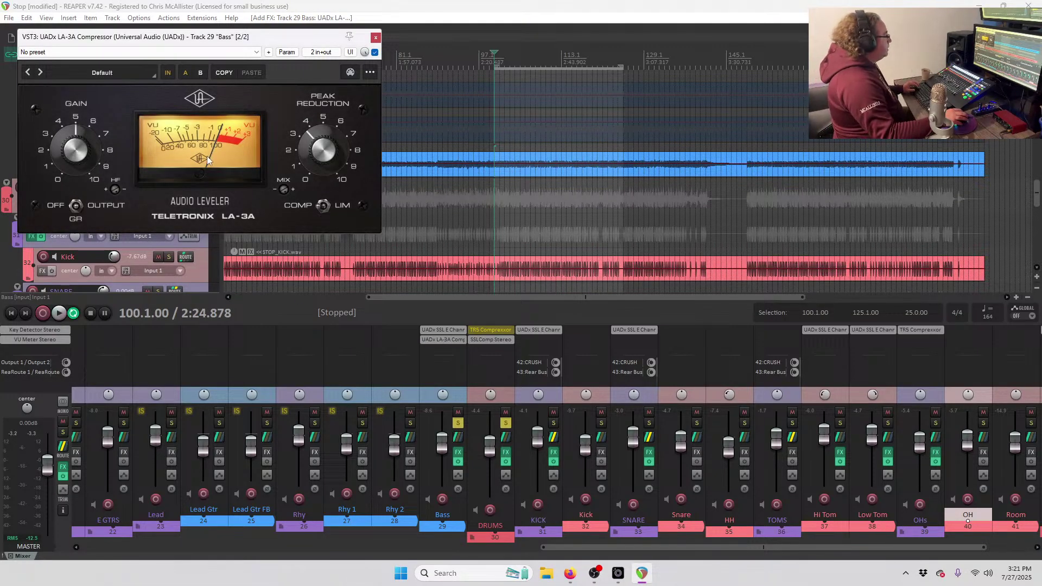
{"action": "key", "text": "space"}
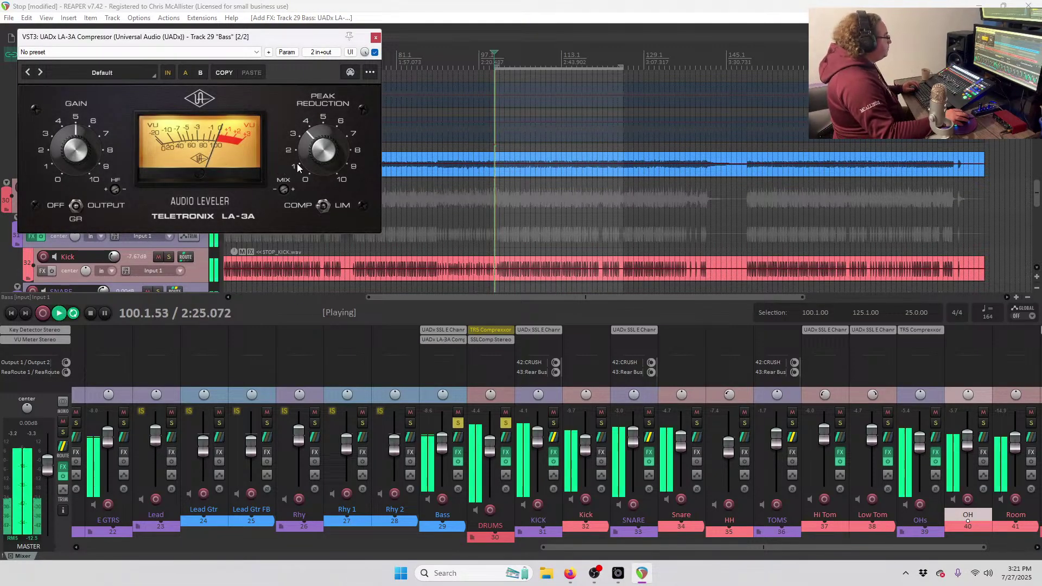
{"action": "left_click", "coordinate": [320, 144]}
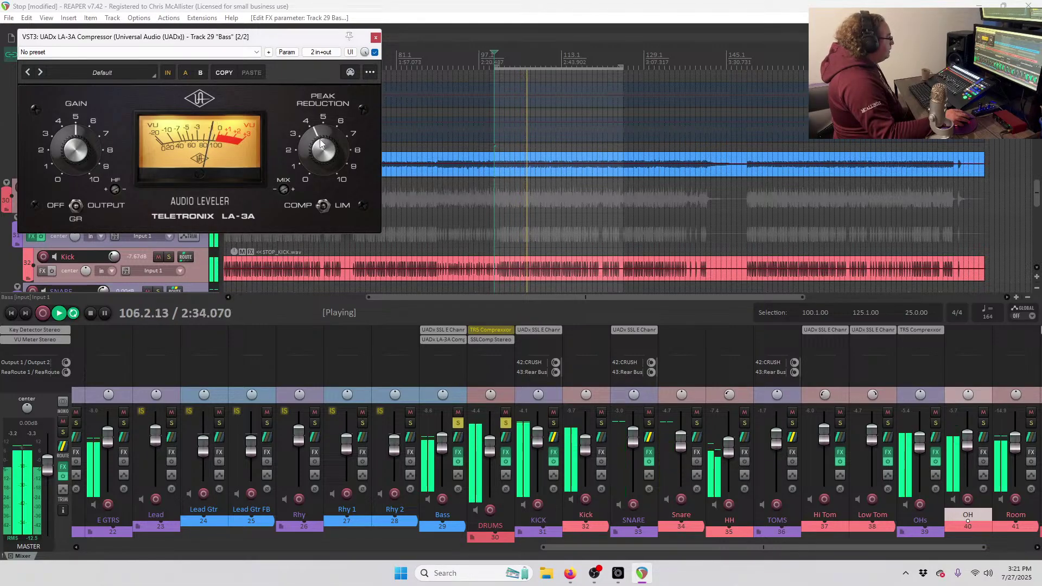
{"action": "left_click", "coordinate": [379, 42]}
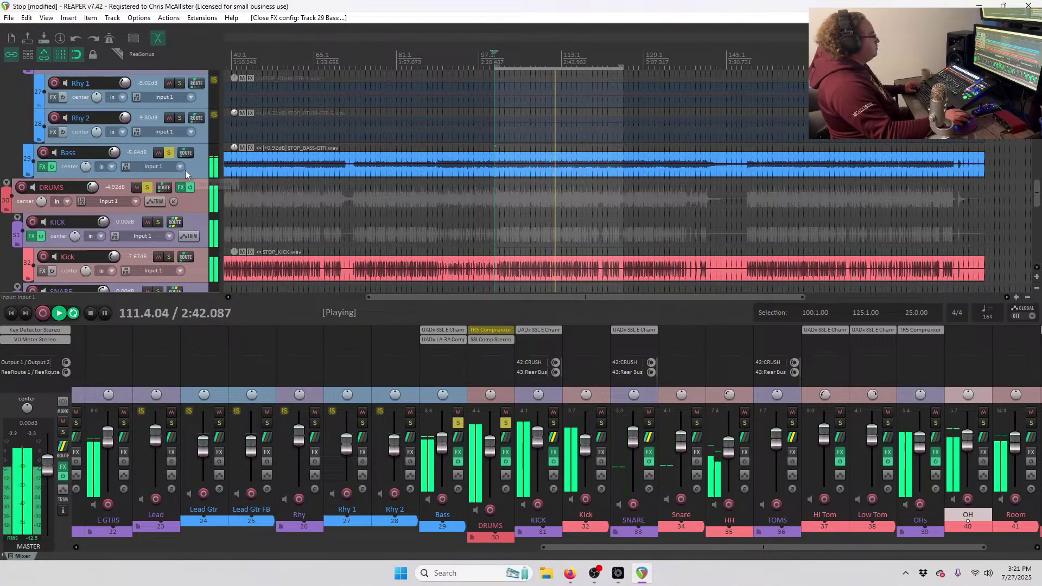
{"action": "key", "text": "space"}
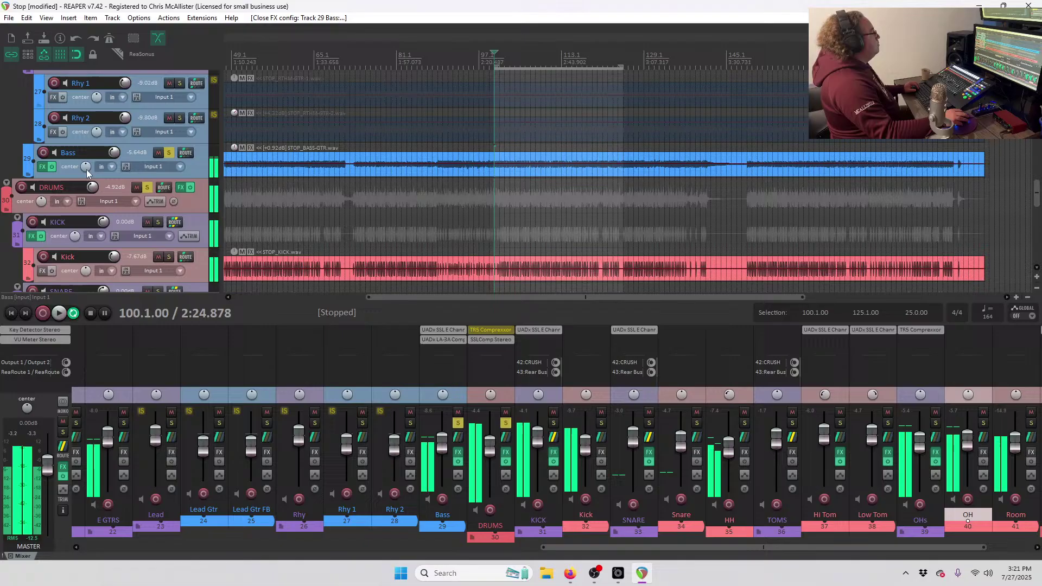
Insert the TR5 Brickwall Limiter on the Bass track and set its output ceiling to -0.2 dB.
{"action": "right_click", "coordinate": [42, 166]}
{"action": "mouse_move", "coordinate": [86, 377]}
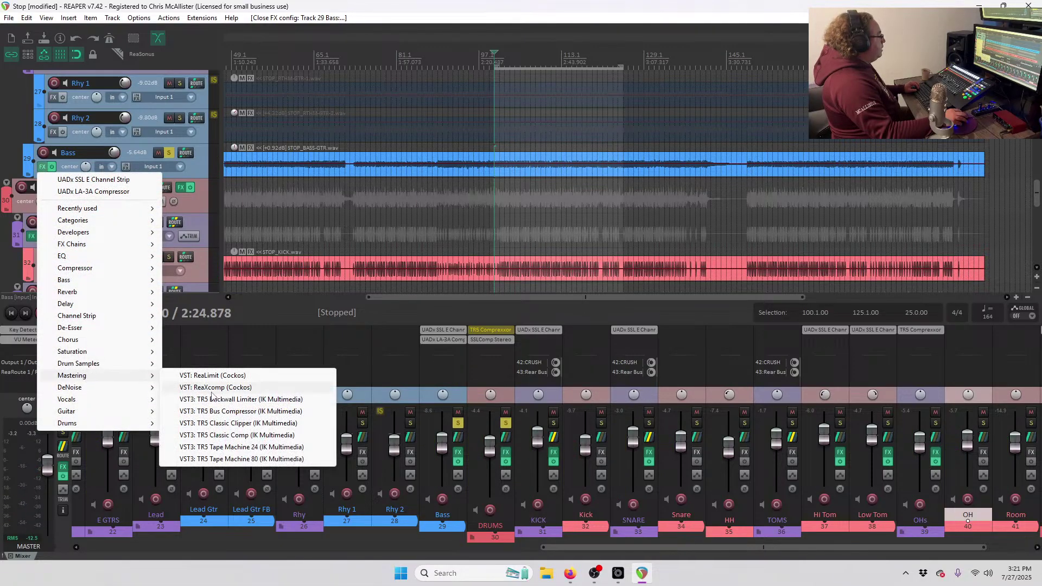
{"action": "left_click", "coordinate": [228, 399]}
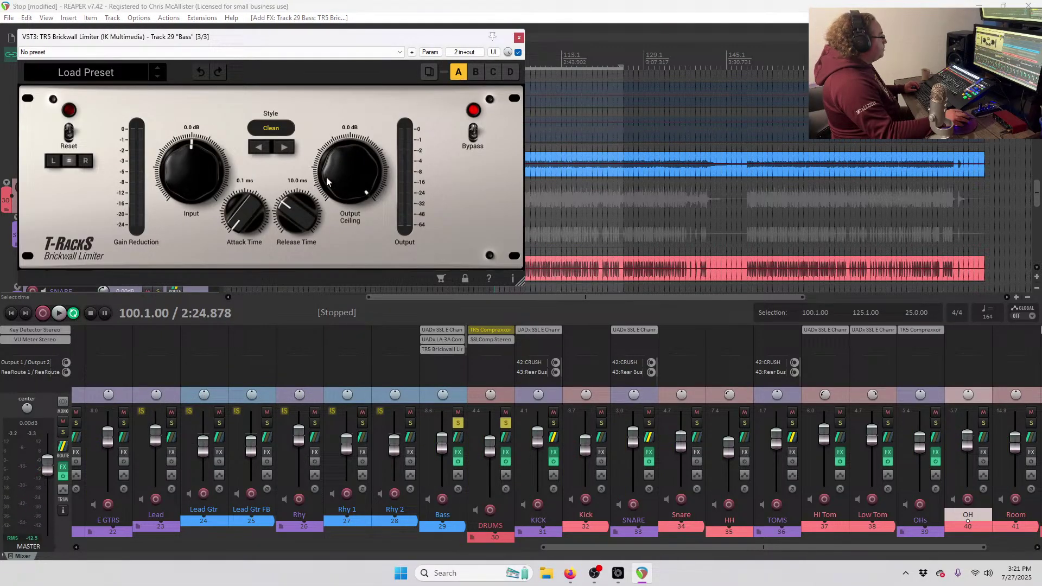
{"action": "scroll", "coordinate": [327, 181], "scroll_direction": "down", "scroll_amount": 1}
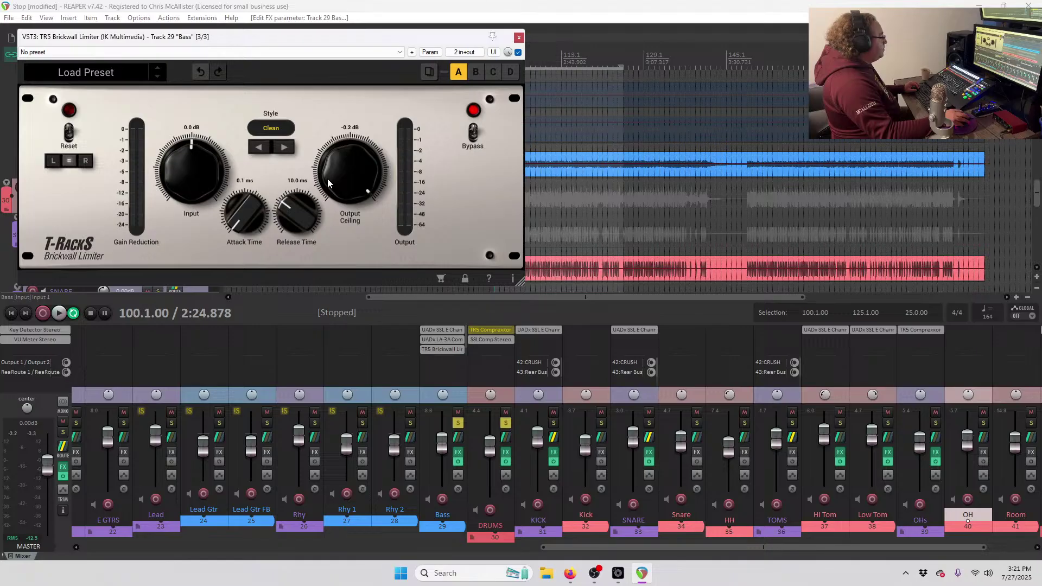
Raise the Bass limiter's input to about 8.5 dB during playback and lower the Bass track level to -9.56 dB.
{"action": "key", "text": "space"}
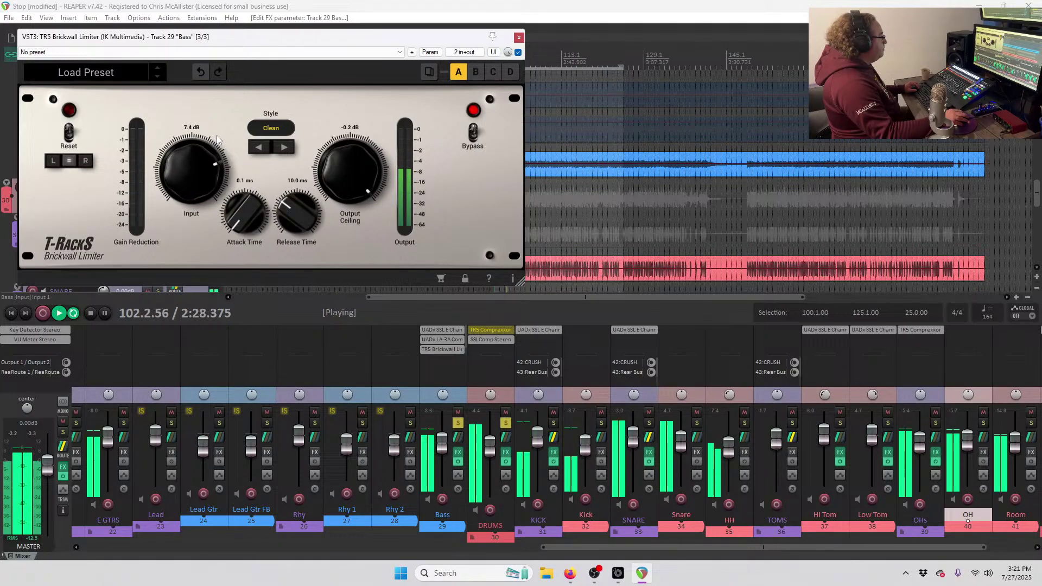
{"action": "scroll", "coordinate": [217, 134], "scroll_direction": "up", "scroll_amount": 1}
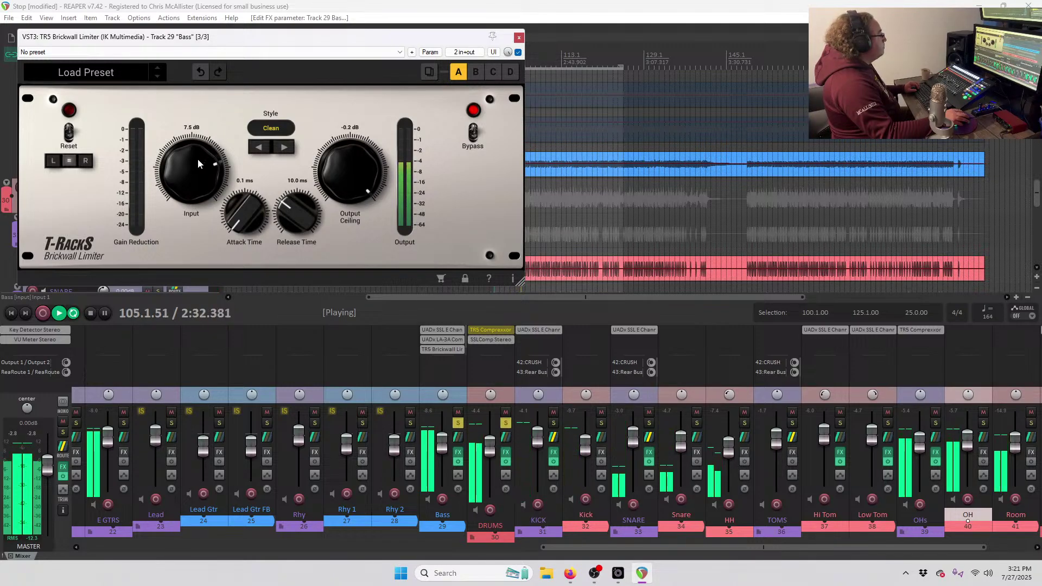
{"action": "scroll", "coordinate": [201, 163], "scroll_direction": "up", "scroll_amount": 5}
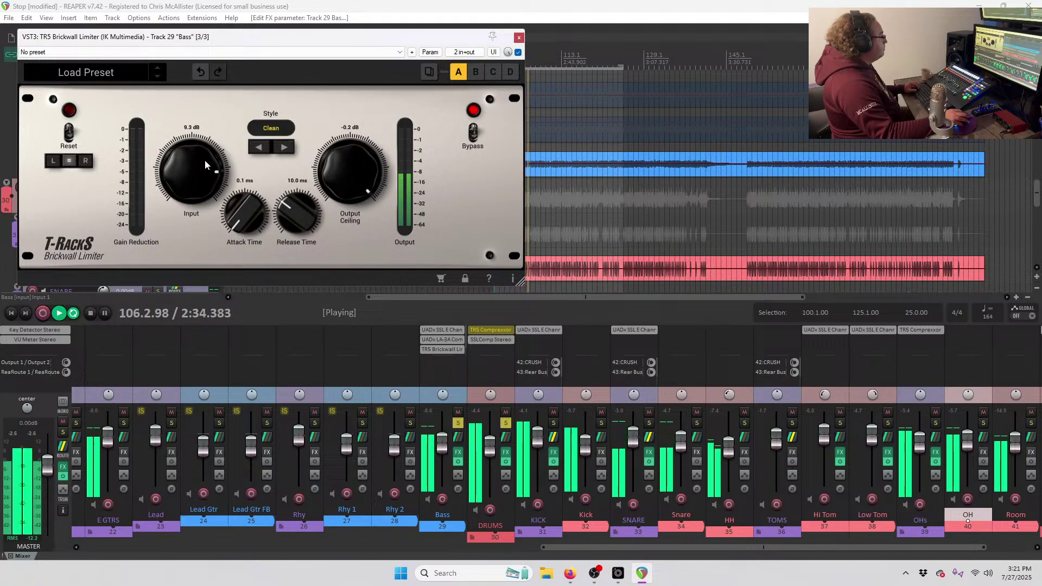
{"action": "scroll", "coordinate": [205, 163], "scroll_direction": "down", "scroll_amount": 3}
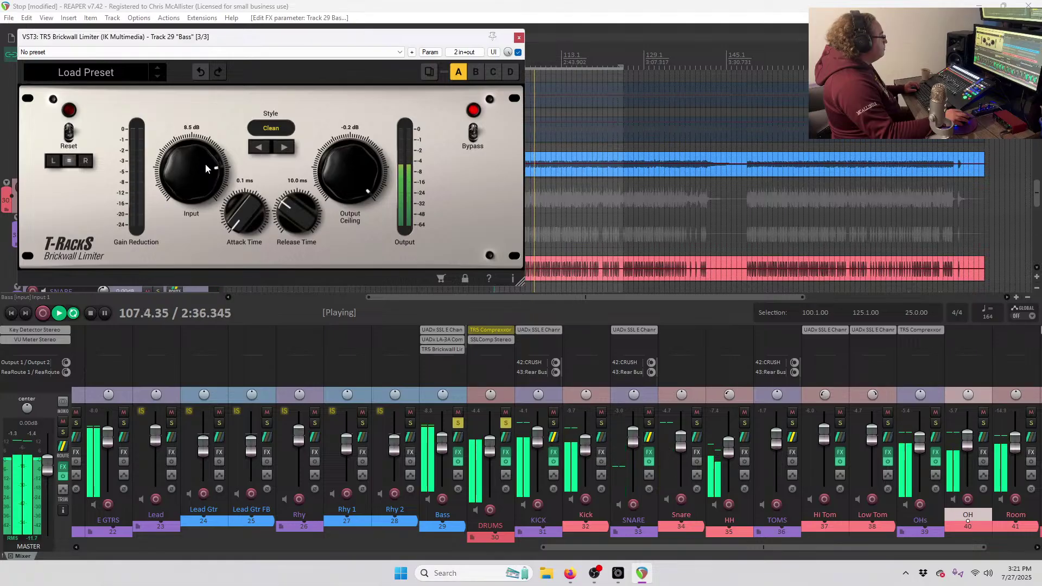
{"action": "left_click", "coordinate": [518, 37]}
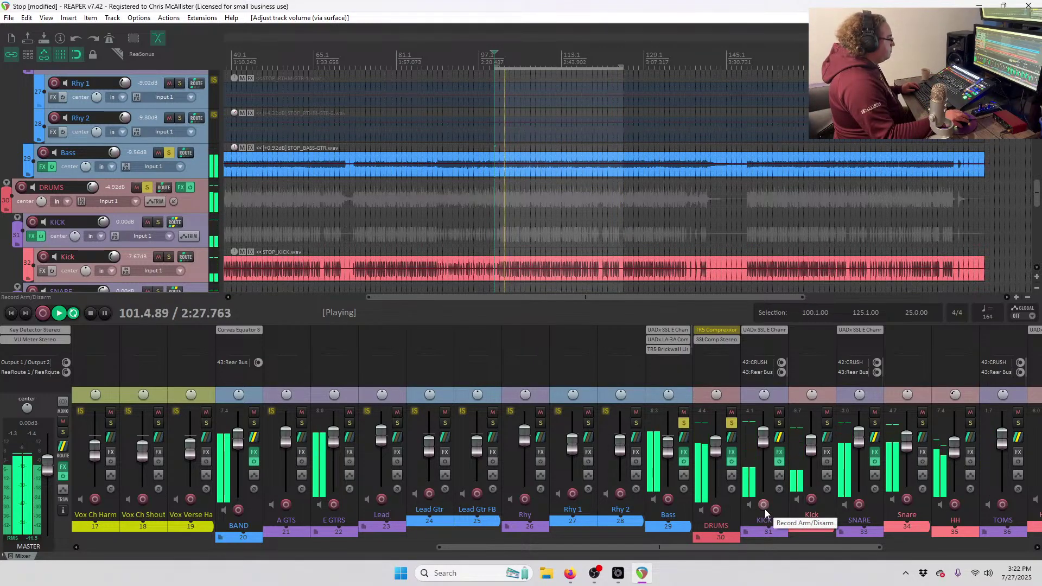
{"action": "key", "text": "space"}
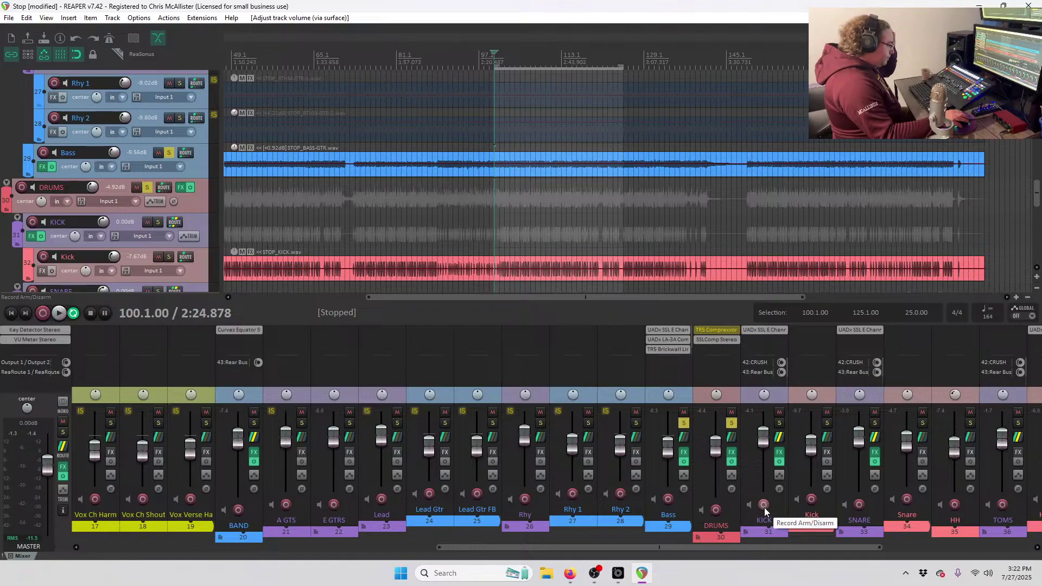
{"action": "scroll", "coordinate": [706, 475], "scroll_direction": "right", "scroll_amount": 5}
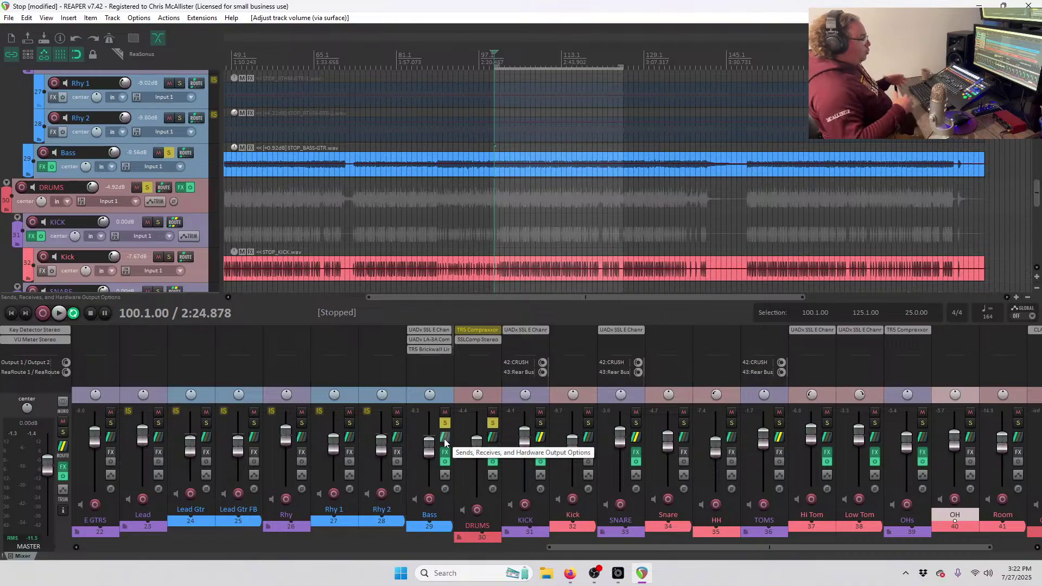
{"action": "left_click", "coordinate": [445, 441]}
{"action": "mouse_move", "coordinate": [477, 463]}
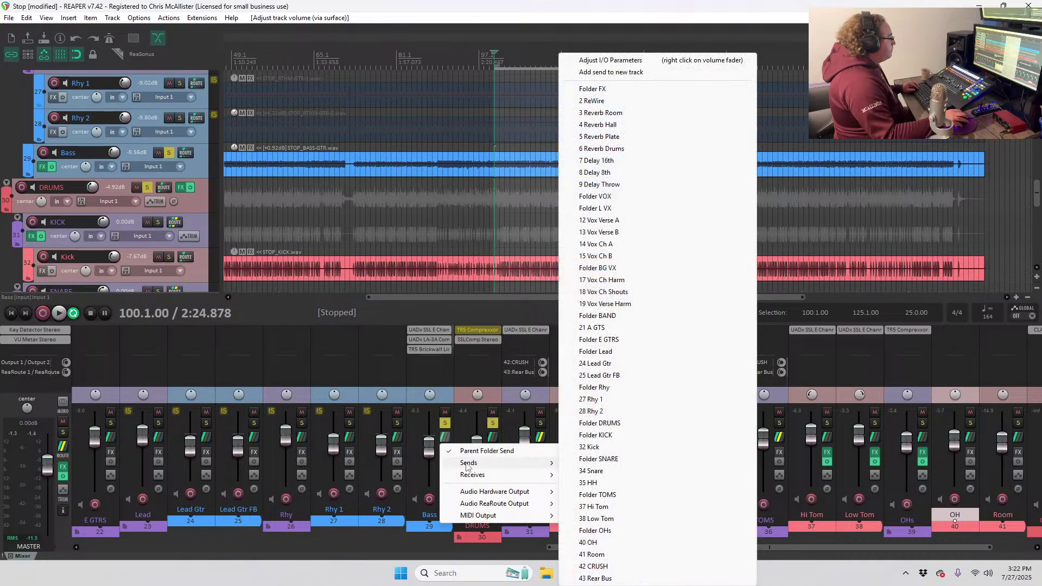
{"action": "left_click", "coordinate": [615, 184]}
Add a new track named Chorus below Reverb Drums in the FX folder and give it custom color 4.
{"action": "scroll", "coordinate": [146, 201], "scroll_direction": "up", "scroll_amount": 8}
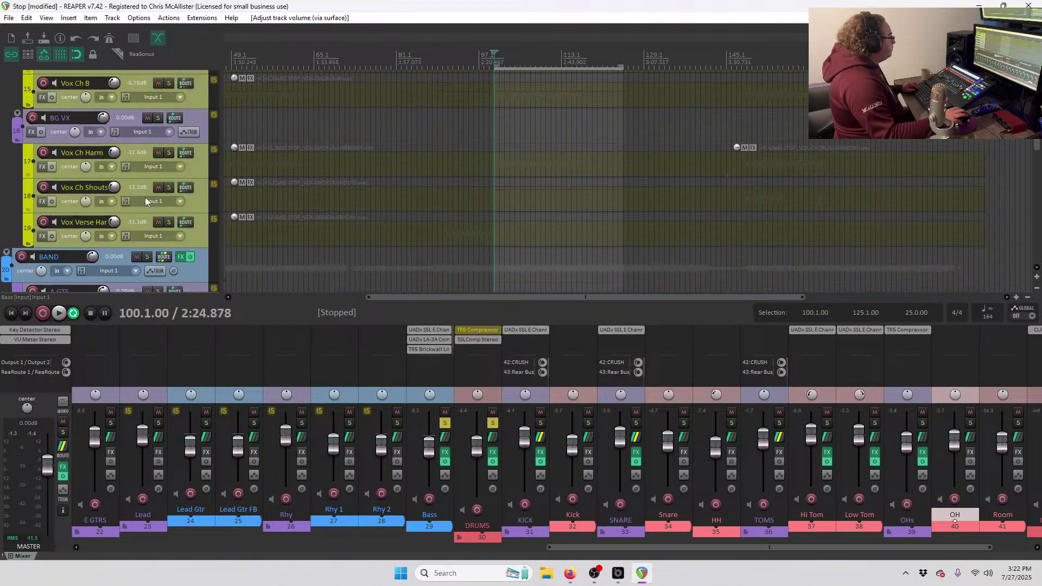
{"action": "scroll", "coordinate": [145, 202], "scroll_direction": "up", "scroll_amount": 8}
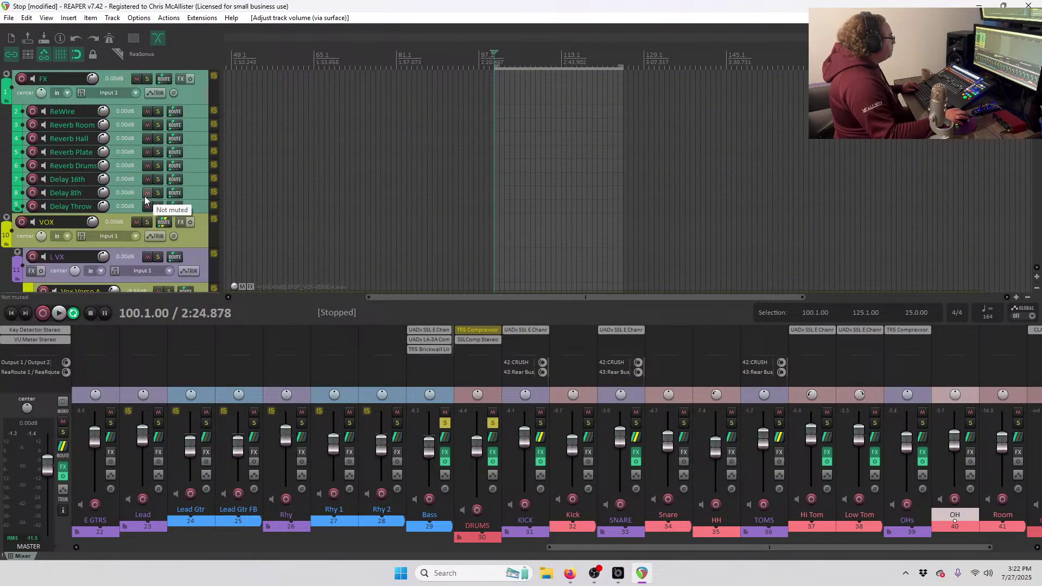
{"action": "left_click", "coordinate": [196, 164]}
{"action": "key", "text": "ctrl+alt+t"}
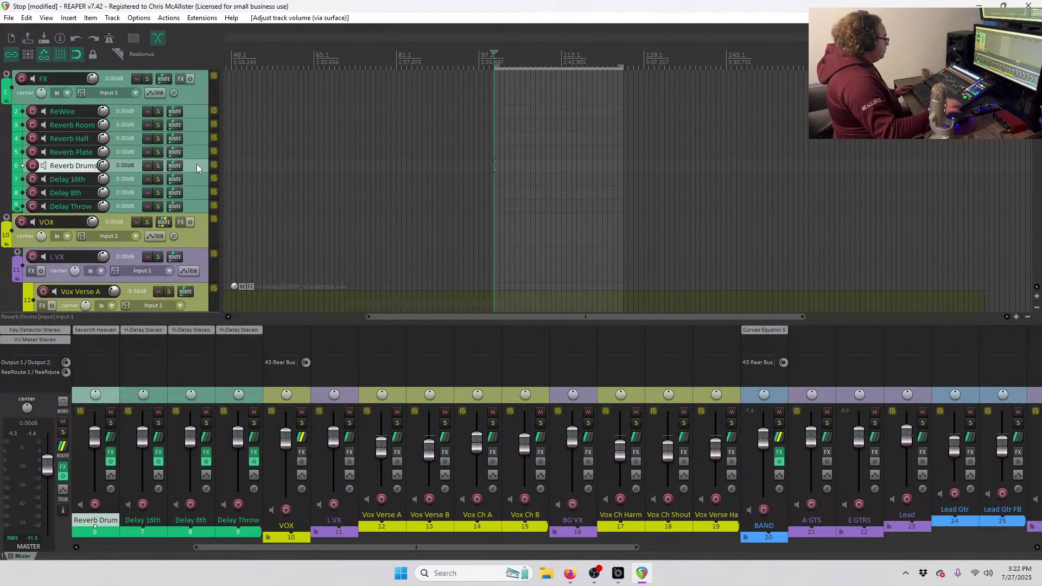
{"action": "key", "text": "ctrl+alt+t"}
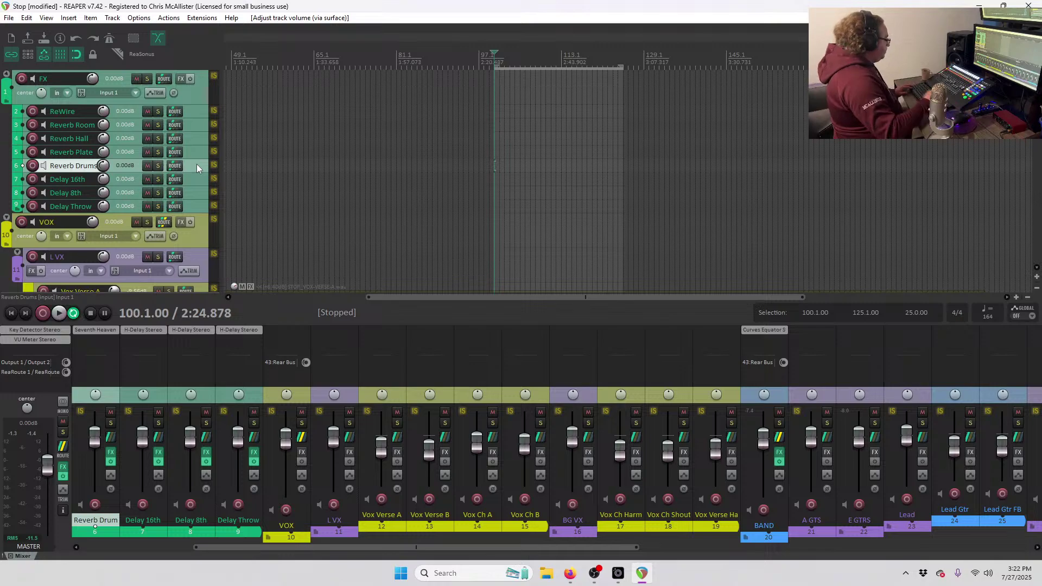
{"action": "key", "text": "ctrl+t"}
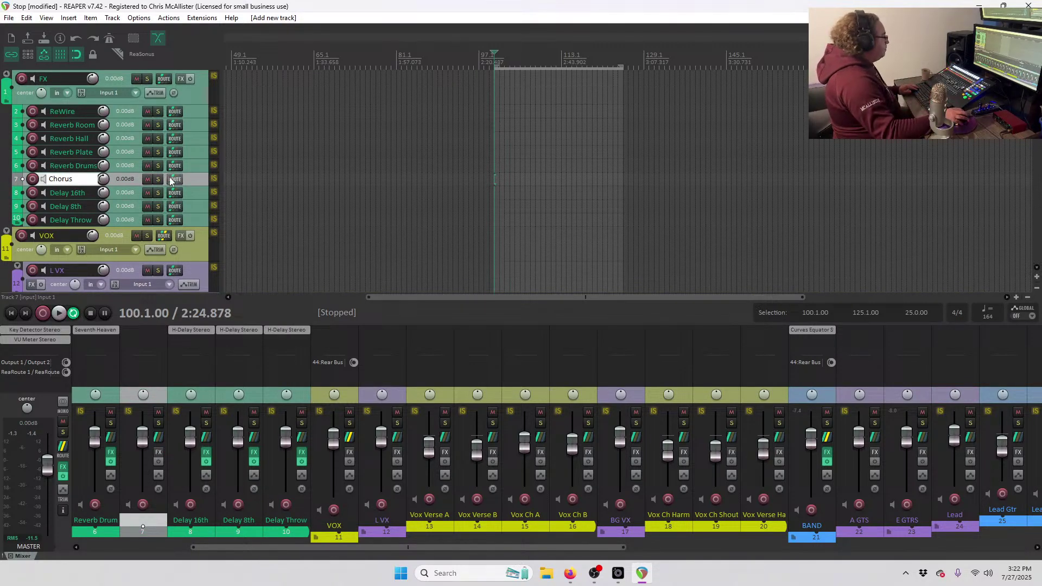
{"action": "type", "text": "Chorus"}
{"action": "key", "text": "Return"}
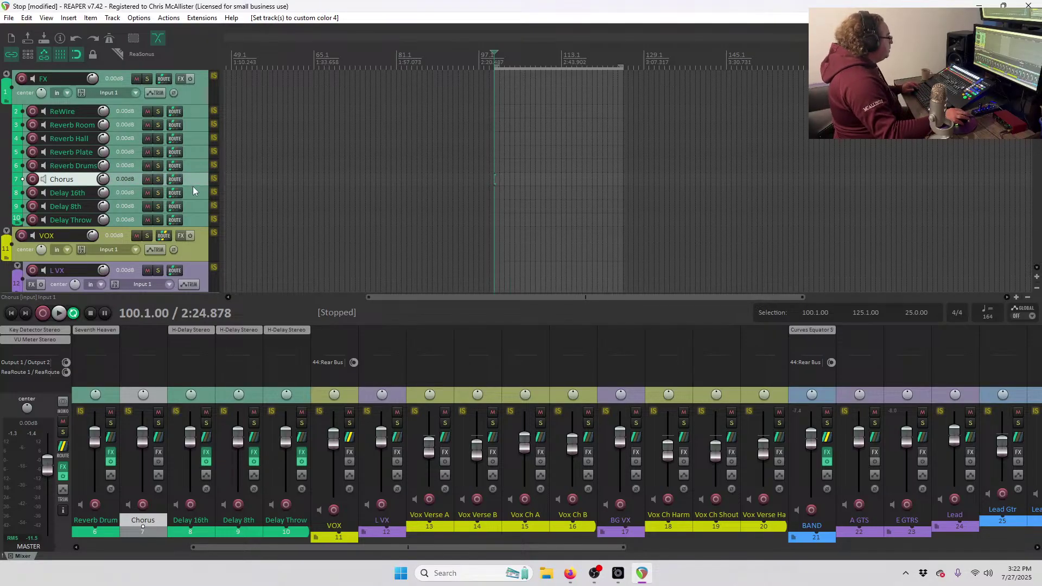
Insert the UADx Studio D Chorus on the Chorus track and engage its modulation mode 2.
{"action": "left_click_drag", "start_coordinate": [193, 186], "coordinate": [194, 211]}
{"action": "right_click", "coordinate": [30, 195]}
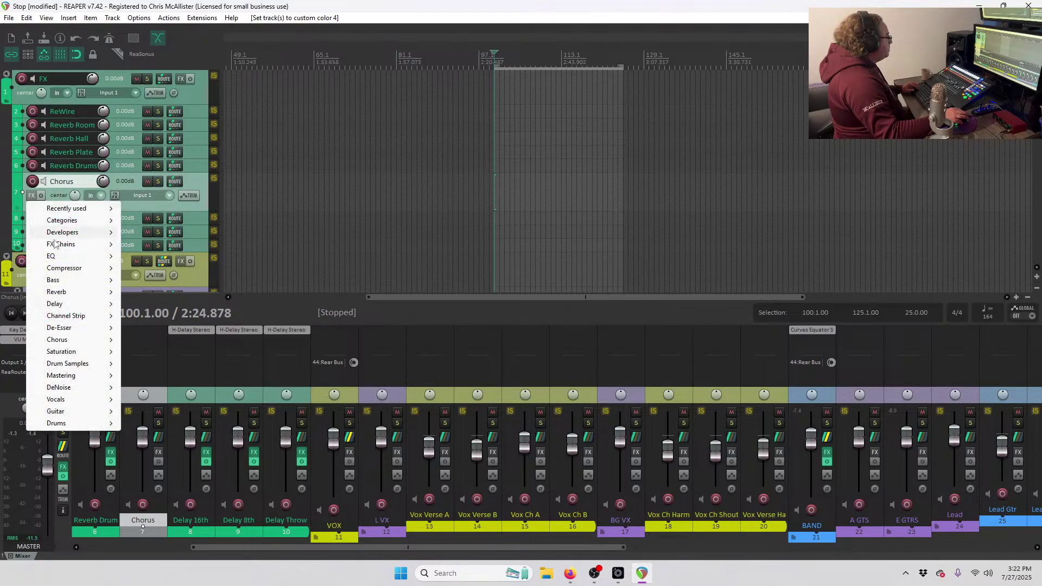
{"action": "mouse_move", "coordinate": [75, 342]}
{"action": "left_click", "coordinate": [164, 341]}
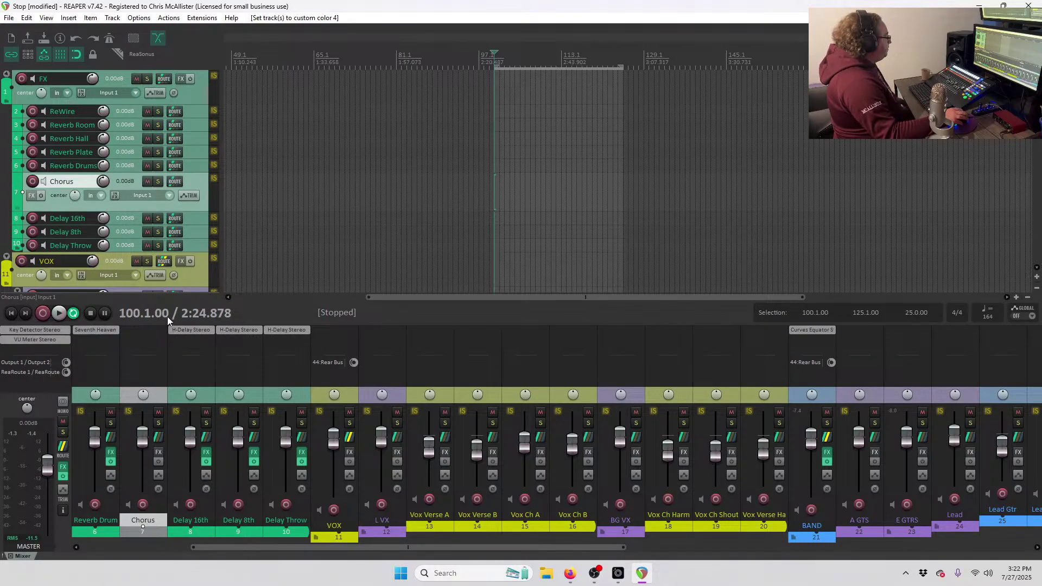
{"action": "left_click", "coordinate": [388, 113]}
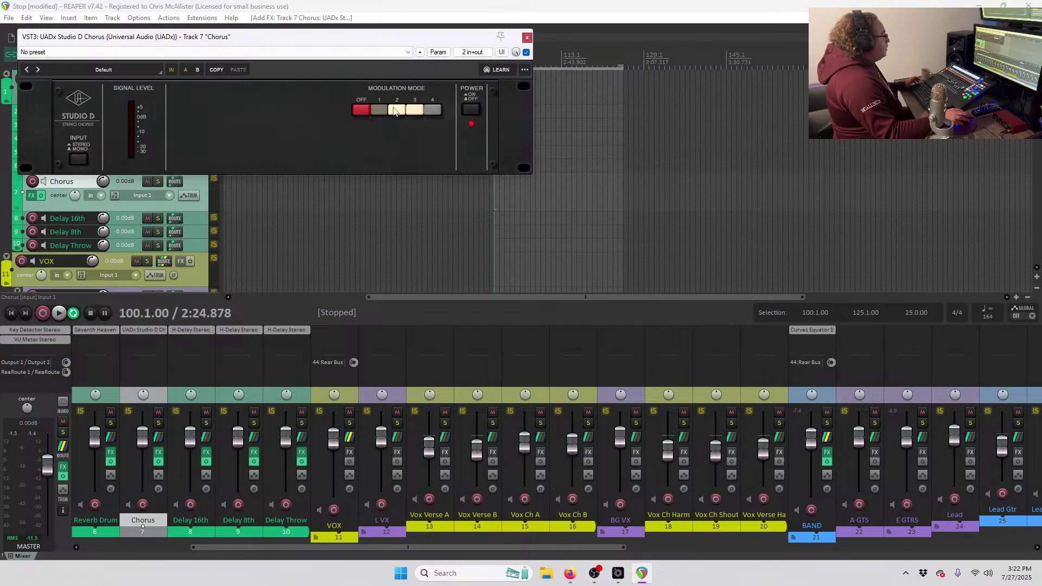
{"action": "left_click", "coordinate": [527, 39]}
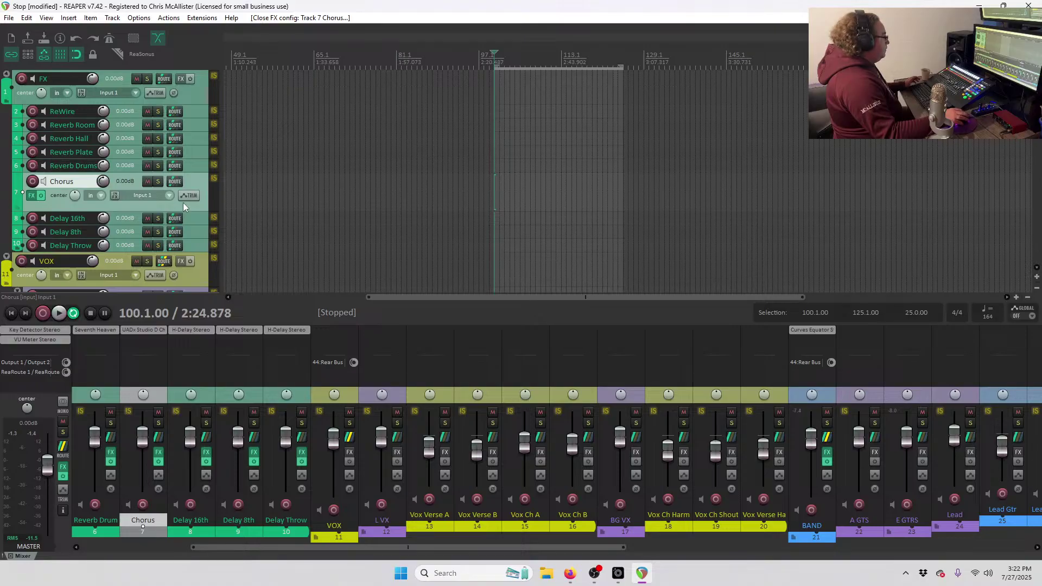
{"action": "left_click_drag", "start_coordinate": [176, 209], "coordinate": [178, 172]}
Create a send from the Bass track to the Chorus track.
{"action": "scroll", "coordinate": [485, 497], "scroll_direction": "down", "scroll_amount": 7}
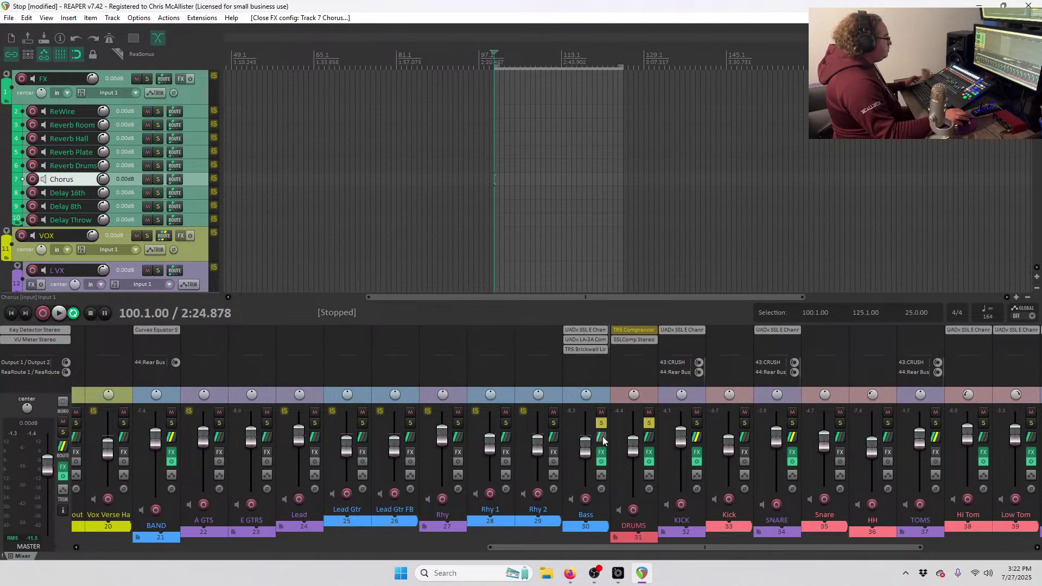
{"action": "right_click", "coordinate": [601, 438]}
{"action": "mouse_move", "coordinate": [673, 463]}
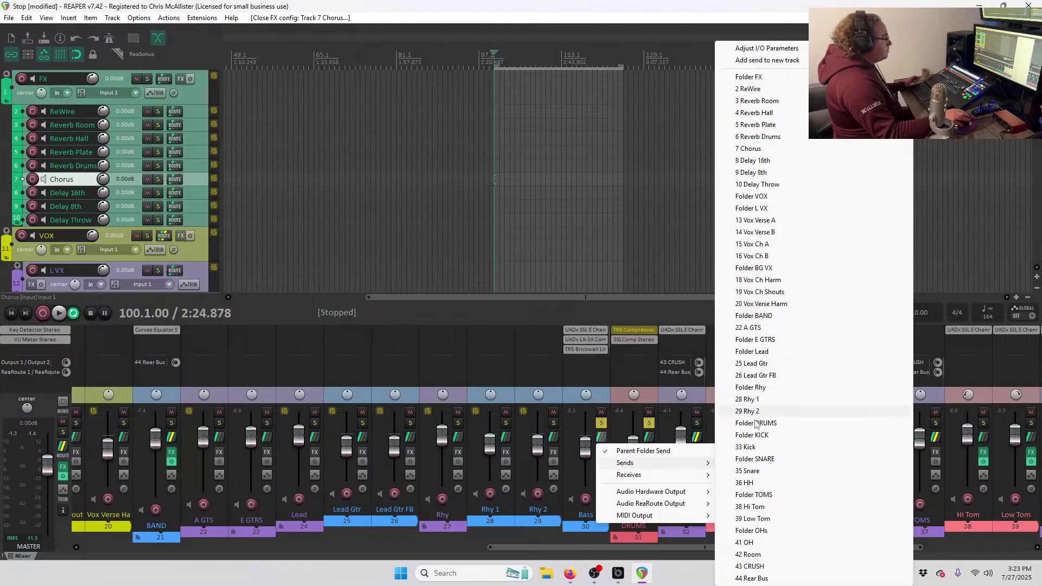
{"action": "left_click", "coordinate": [758, 148]}
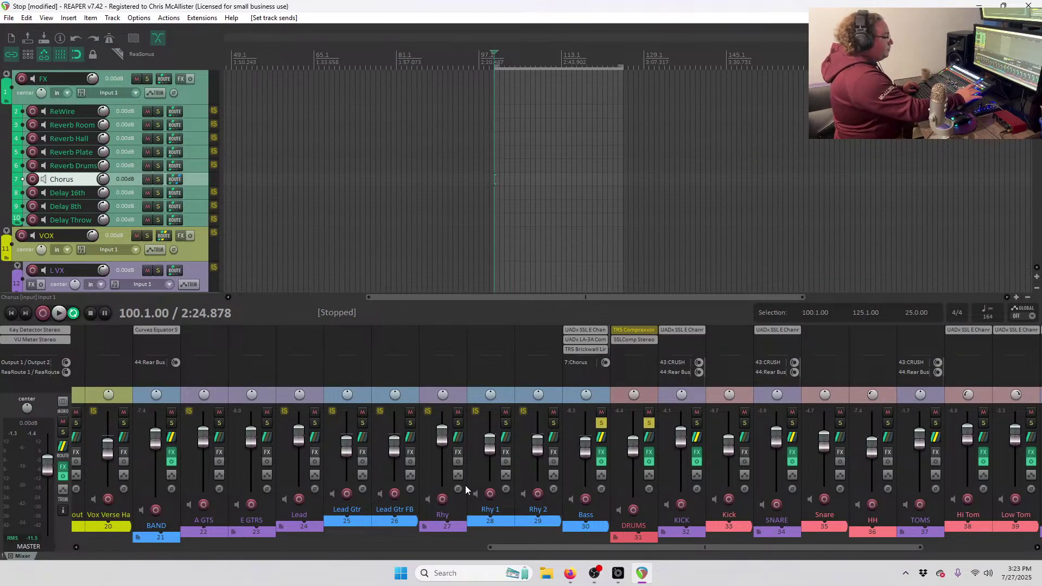
Set the Bass track's send level to Chorus to -6.46 dB while listening to the loop.
{"action": "scroll", "coordinate": [464, 485], "scroll_direction": "down", "scroll_amount": 1}
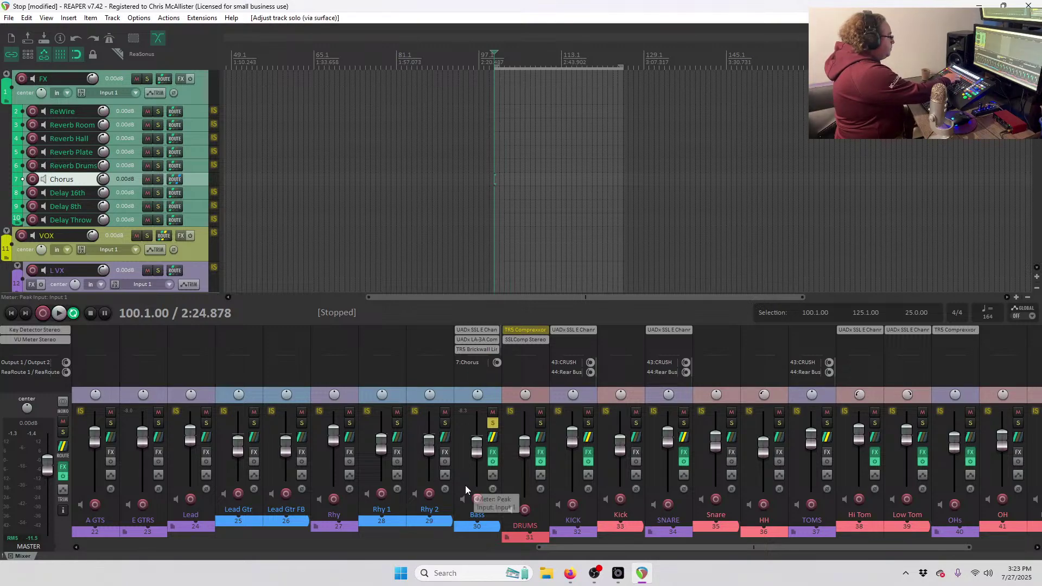
{"action": "key", "text": "space"}
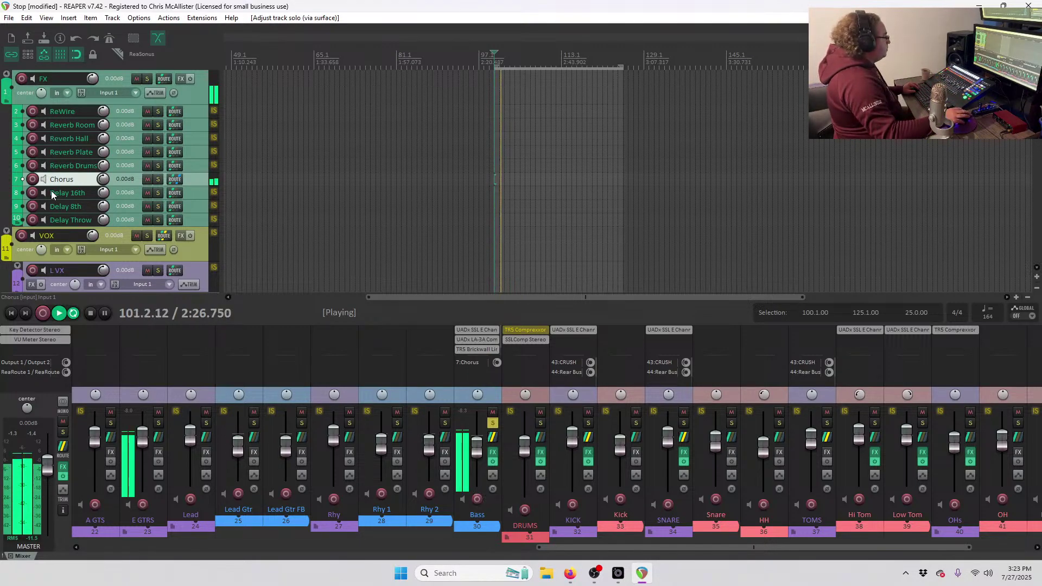
{"action": "scroll", "coordinate": [54, 189], "scroll_direction": "down", "scroll_amount": 10}
{"action": "scroll", "coordinate": [87, 201], "scroll_direction": "down", "scroll_amount": 2}
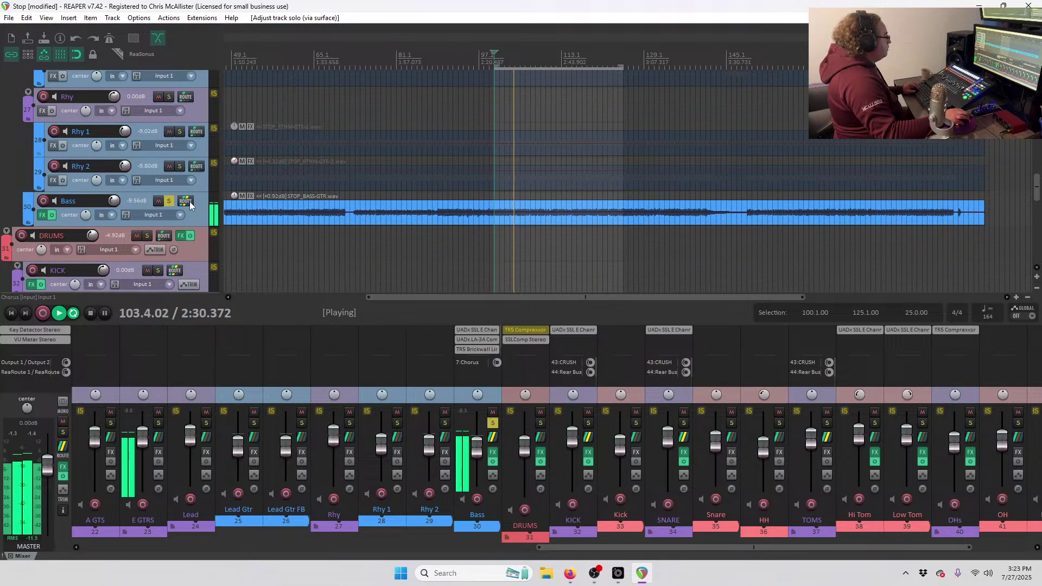
{"action": "left_click", "coordinate": [185, 202]}
{"action": "left_click_drag", "start_coordinate": [290, 336], "coordinate": [297, 335]}
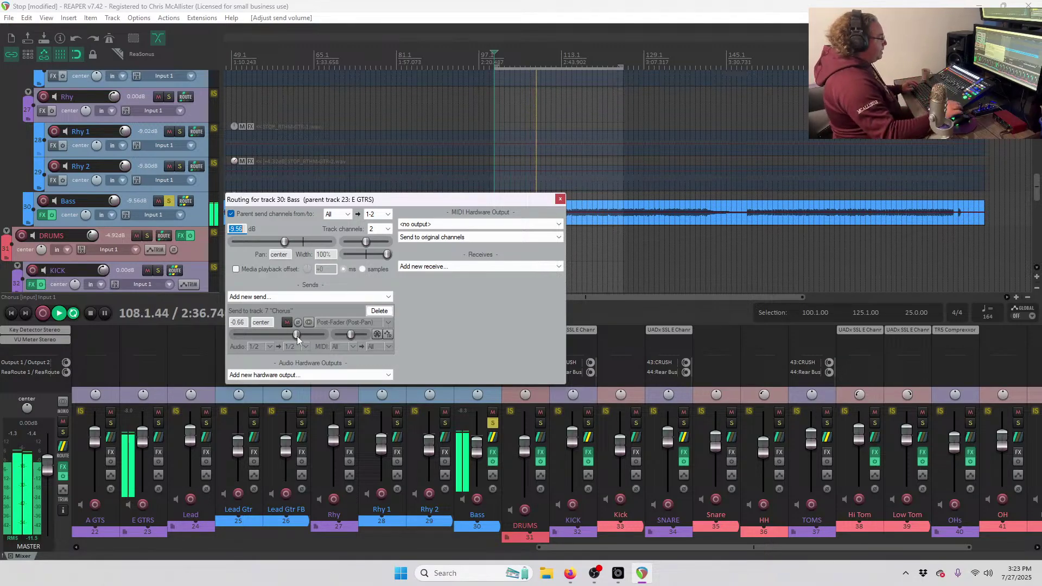
{"action": "mouse_move", "coordinate": [297, 336]}
{"action": "left_mouse_down"}
{"action": "mouse_move", "coordinate": [234, 336]}
{"action": "mouse_move", "coordinate": [287, 337]}
{"action": "left_mouse_up"}
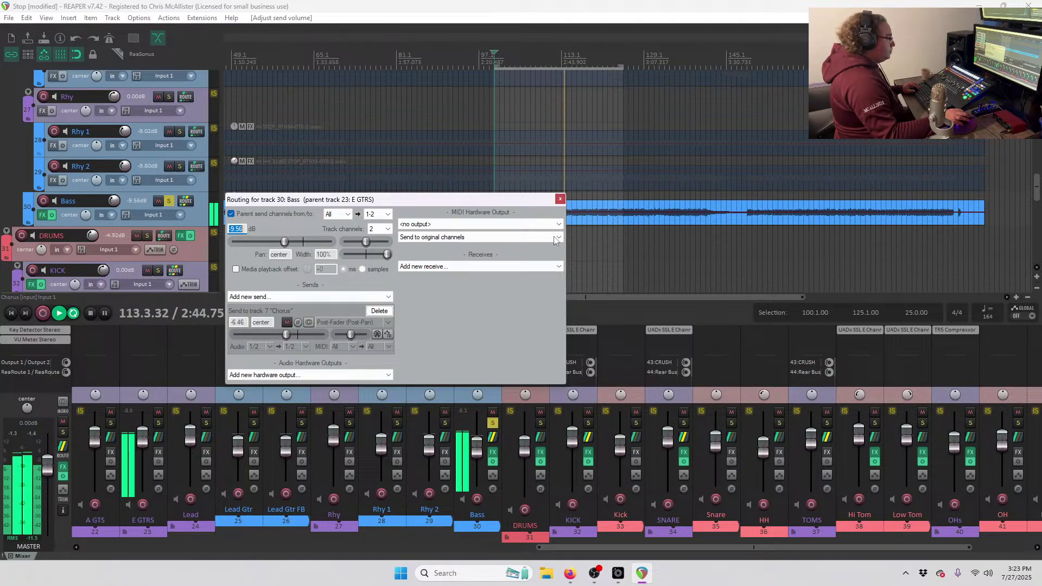
{"action": "left_click", "coordinate": [559, 199]}
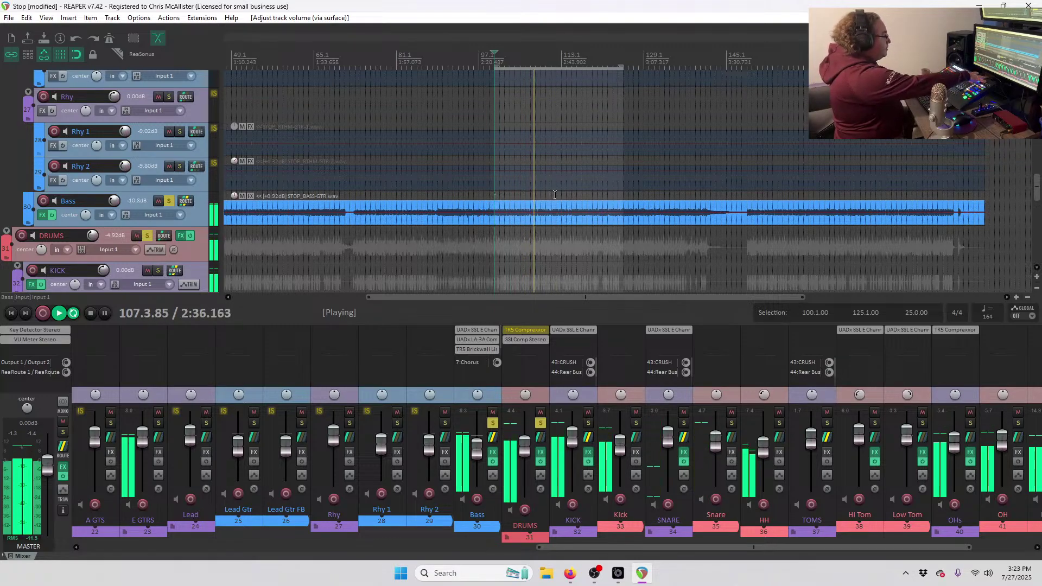
{"action": "key", "text": "space"}
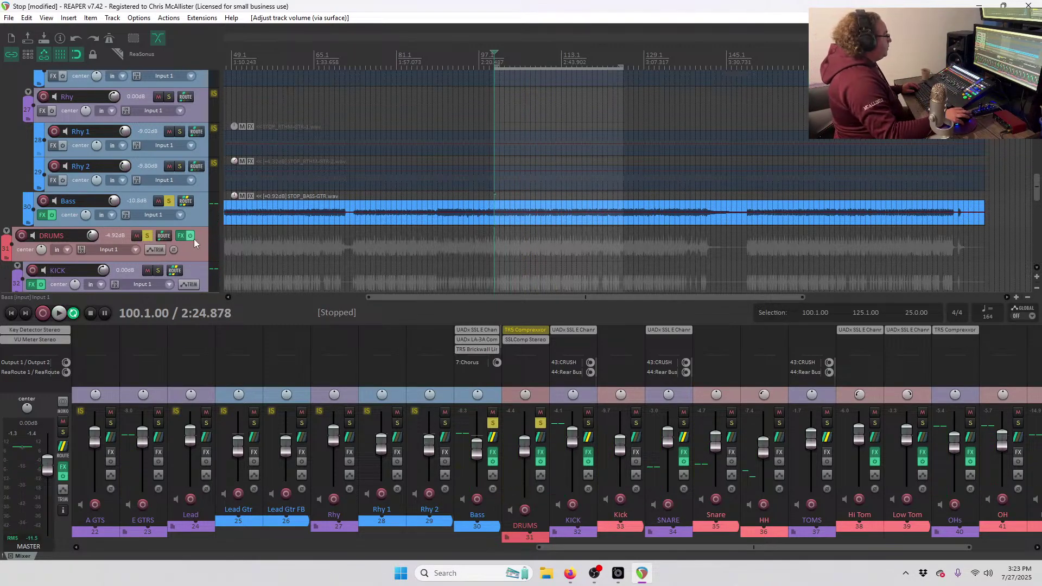
Create sends from the OHs folder track to Reverb Room and Reverb Plate.
{"action": "scroll", "coordinate": [194, 239], "scroll_direction": "down", "scroll_amount": 1}
{"action": "scroll", "coordinate": [731, 475], "scroll_direction": "right", "scroll_amount": 1}
{"action": "scroll", "coordinate": [730, 475], "scroll_direction": "right", "scroll_amount": 2}
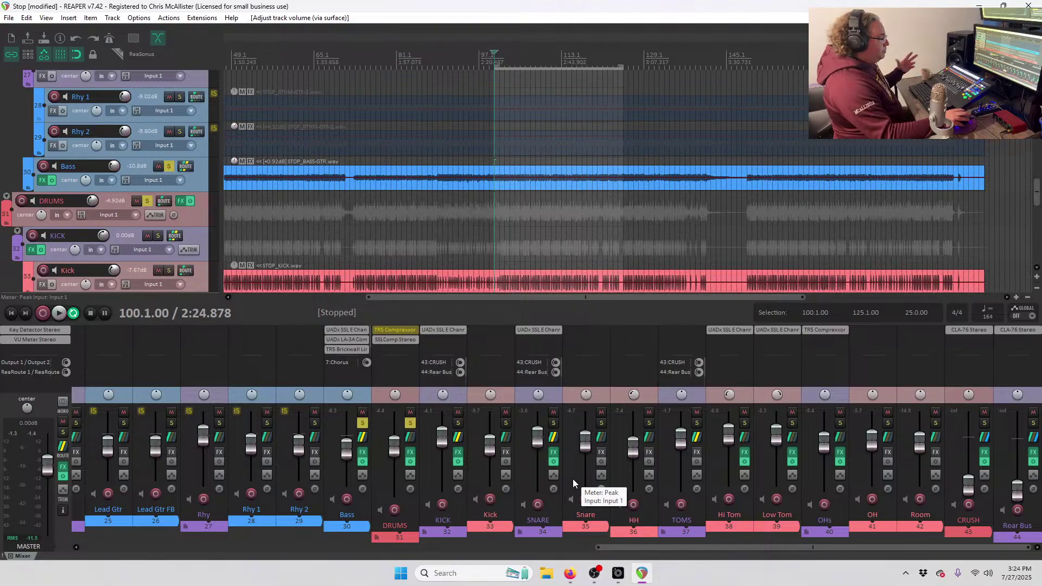
{"action": "left_click", "coordinate": [840, 441]}
{"action": "mouse_move", "coordinate": [869, 462]}
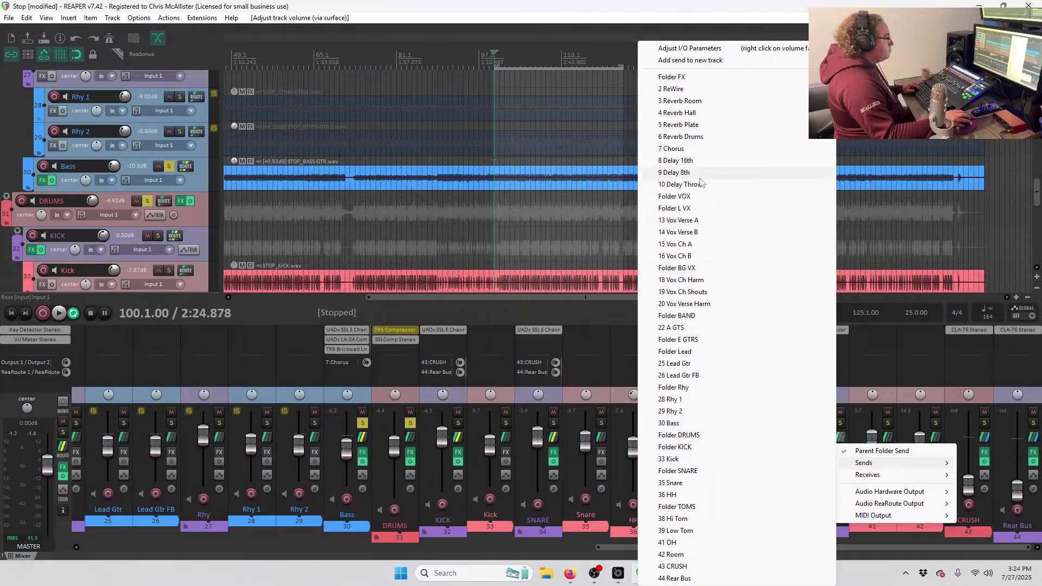
{"action": "left_click", "coordinate": [682, 101]}
{"action": "left_click", "coordinate": [840, 440]}
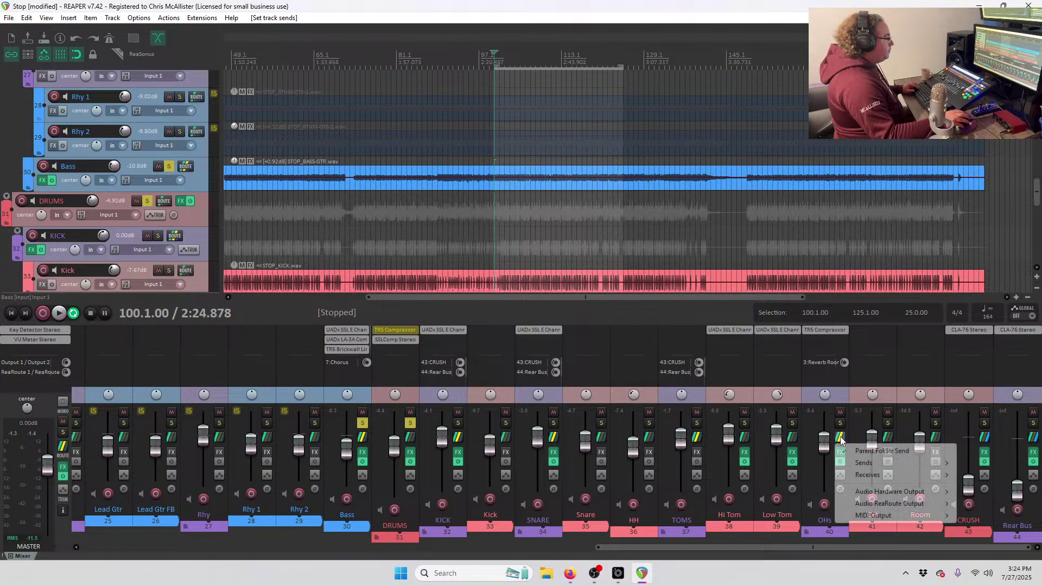
{"action": "mouse_move", "coordinate": [869, 462]}
{"action": "left_click", "coordinate": [692, 119]}
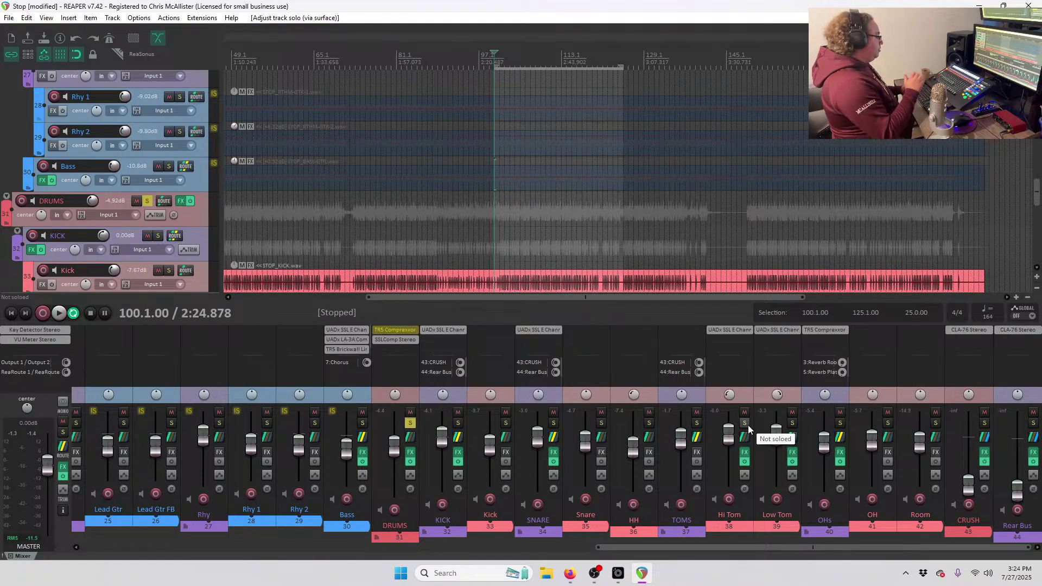
Compare the soloed drums with and without reverb by muting and unmuting the OHs sends to Reverb Room and Reverb Plate.
{"action": "key", "text": "space"}
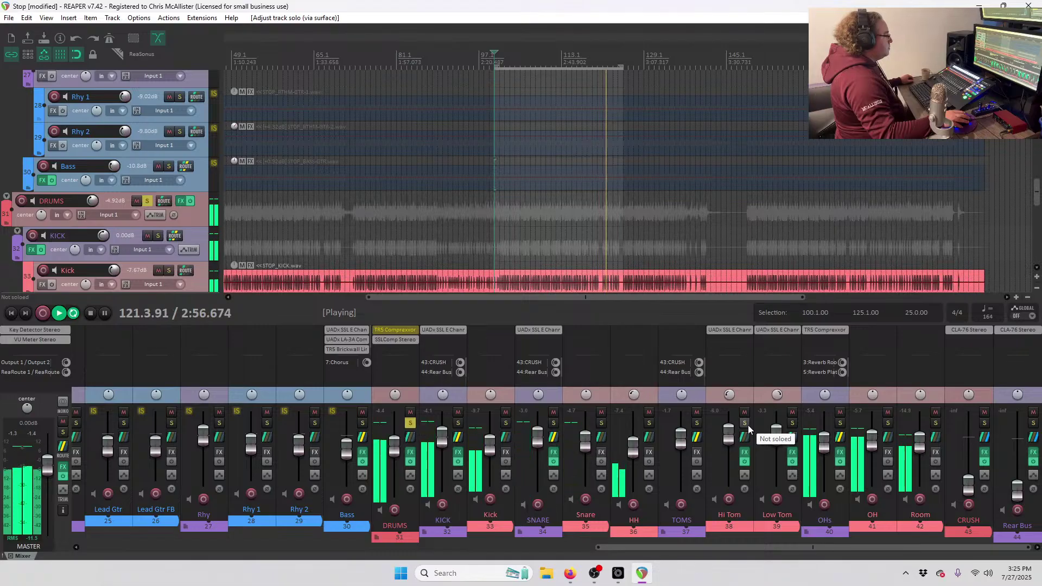
{"action": "left_click", "coordinate": [841, 437]}
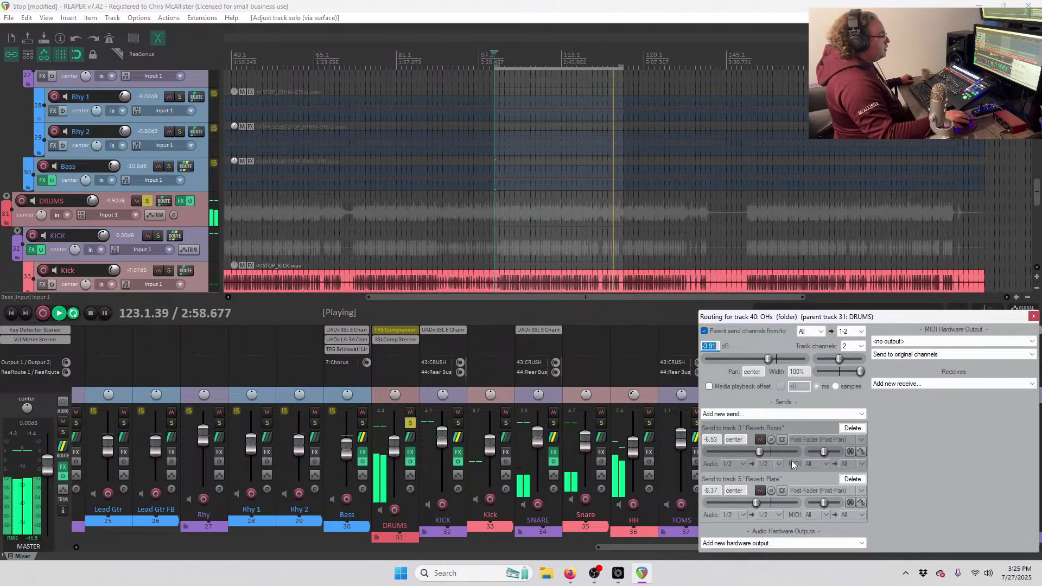
{"action": "left_click", "coordinate": [760, 440]}
{"action": "left_click", "coordinate": [760, 491]}
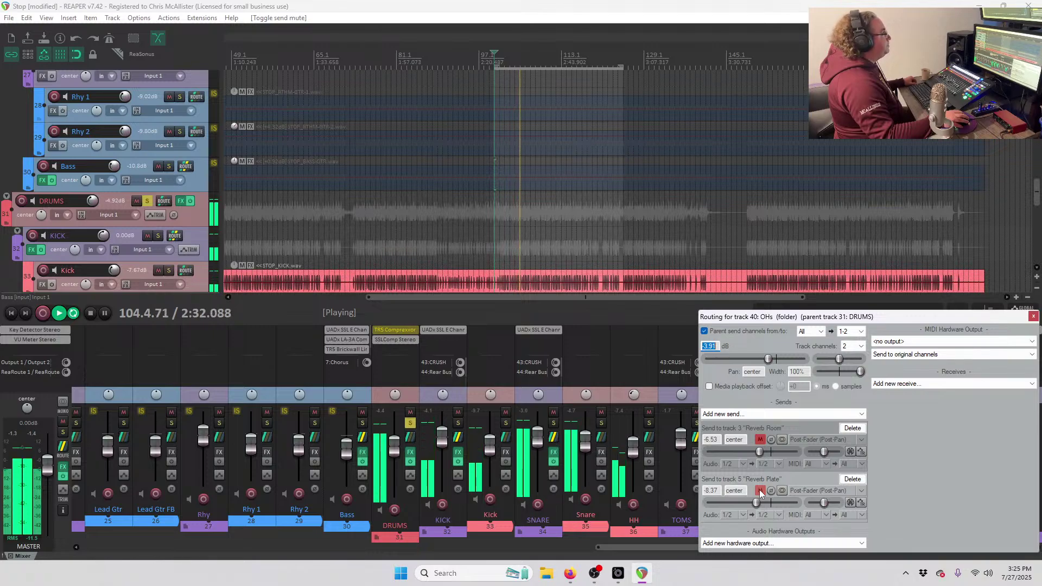
{"action": "left_click", "coordinate": [760, 491]}
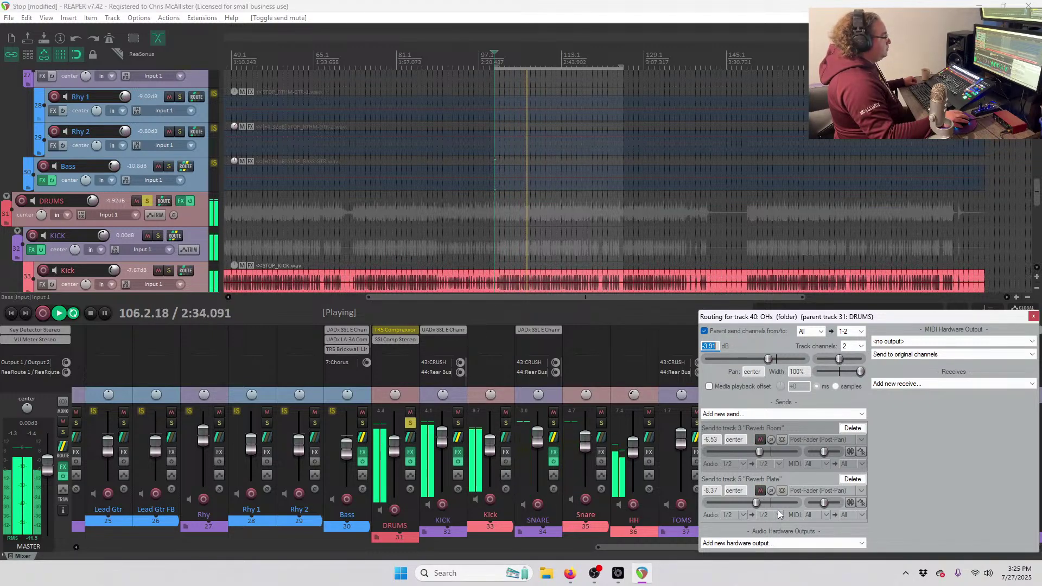
{"action": "left_click", "coordinate": [1033, 317]}
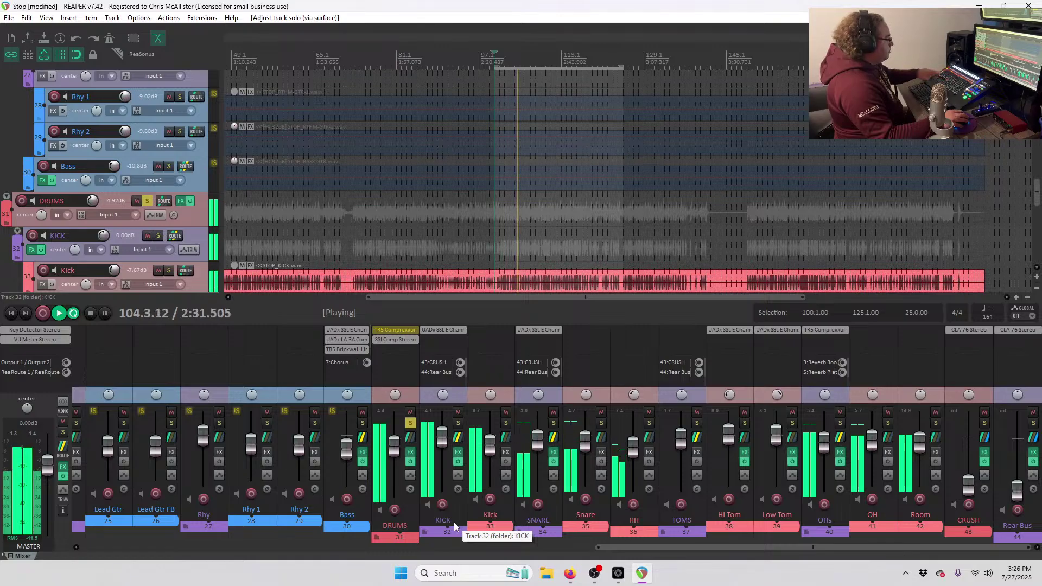
{"action": "key", "text": "space"}
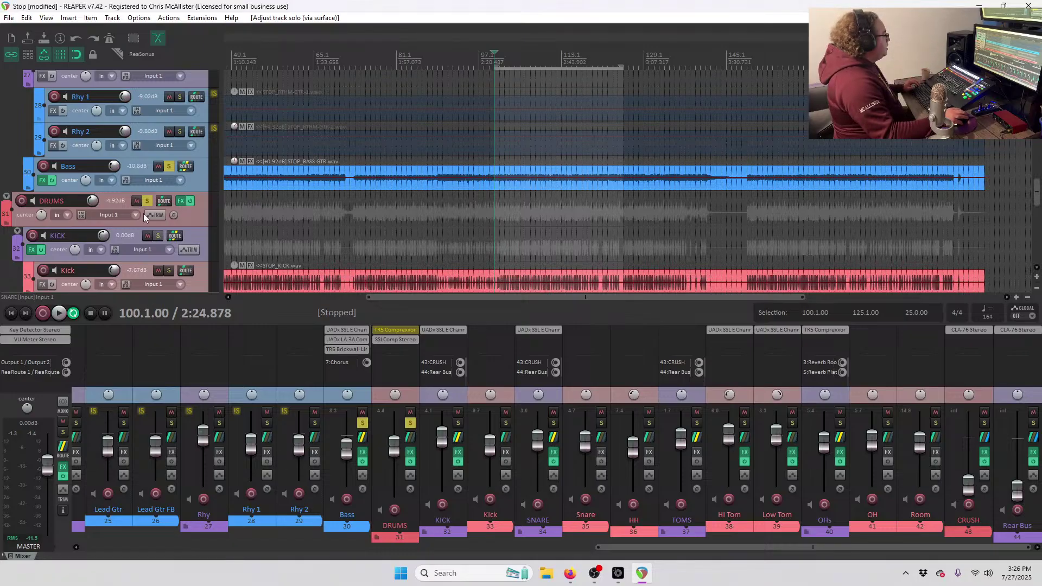
Play the loop with the rhythm guitars, bass and drums soloed, and add the UADx SSL E Channel Strip to the Rhy folder track.
{"action": "scroll", "coordinate": [136, 172], "scroll_direction": "up", "scroll_amount": 2}
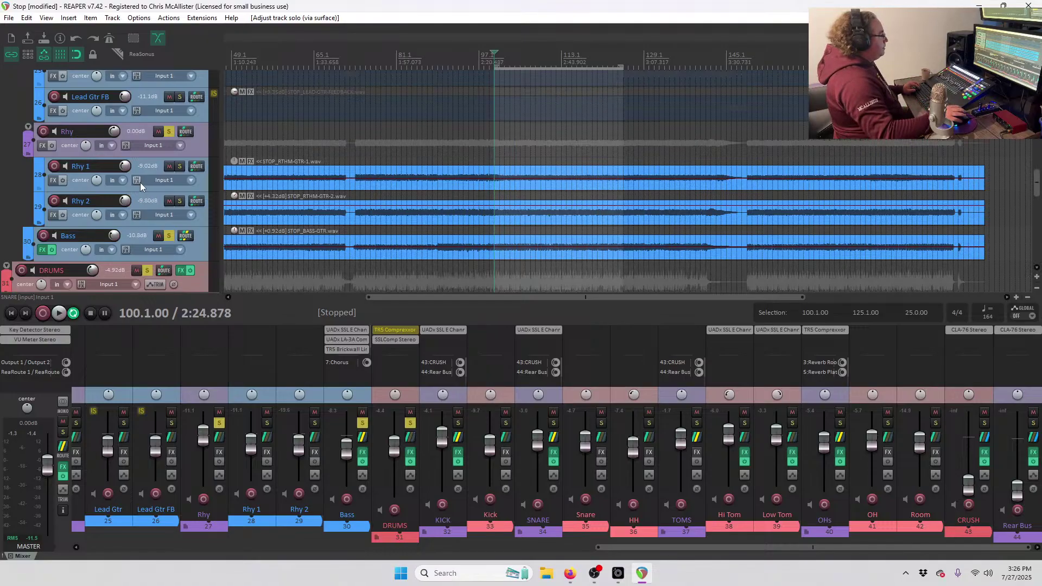
{"action": "key", "text": "space"}
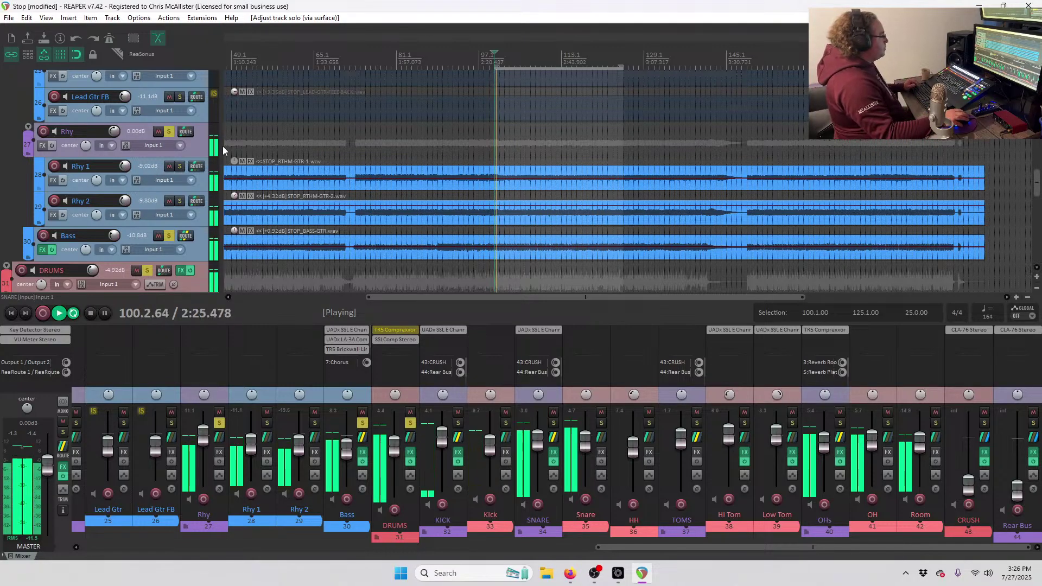
{"action": "scroll", "coordinate": [625, 91], "scroll_direction": "up", "scroll_amount": 3}
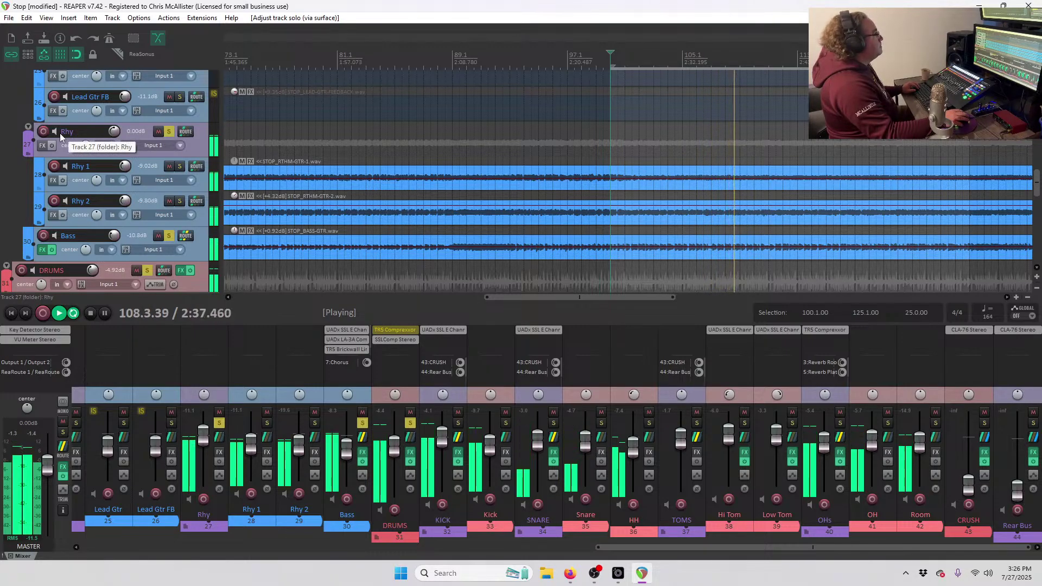
{"action": "key", "text": "space"}
{"action": "right_click", "coordinate": [42, 145]}
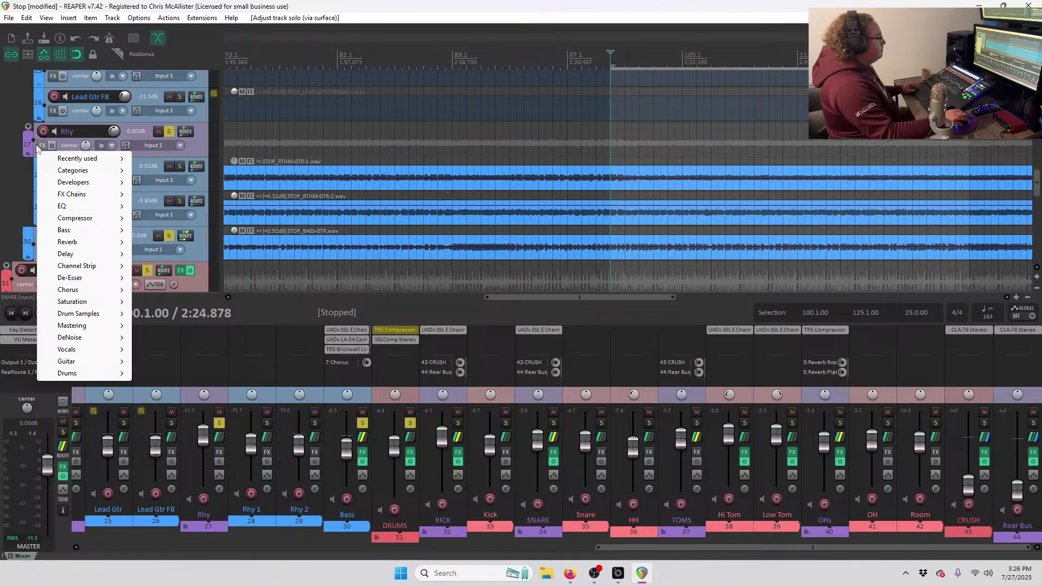
{"action": "mouse_move", "coordinate": [65, 207]}
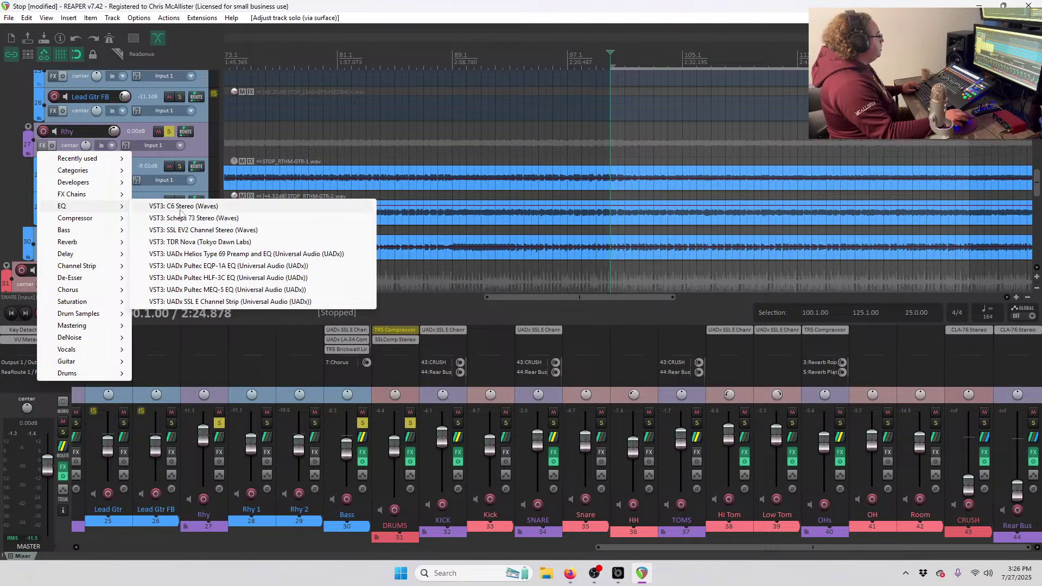
{"action": "left_click", "coordinate": [213, 300]}
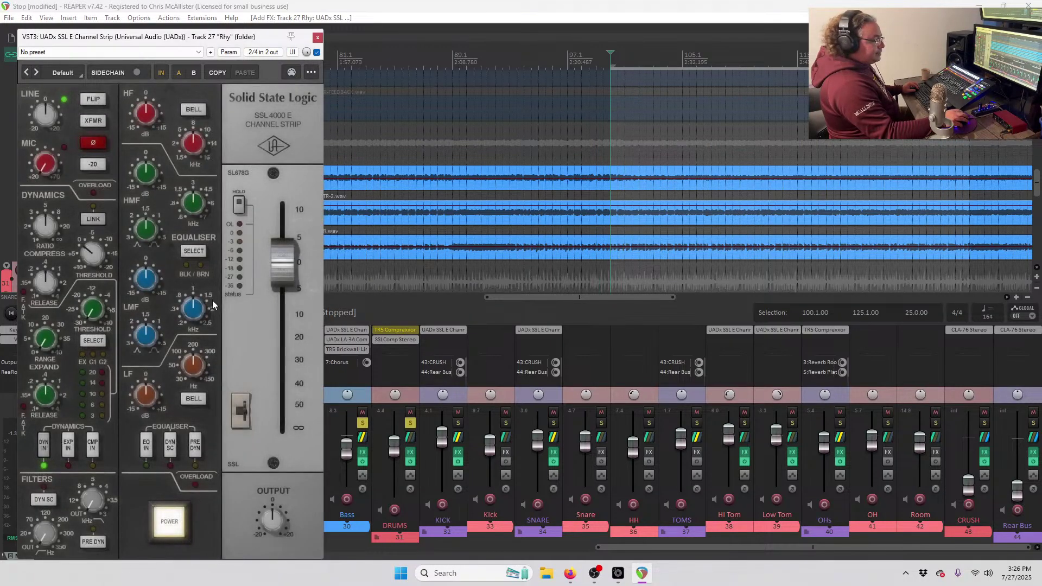
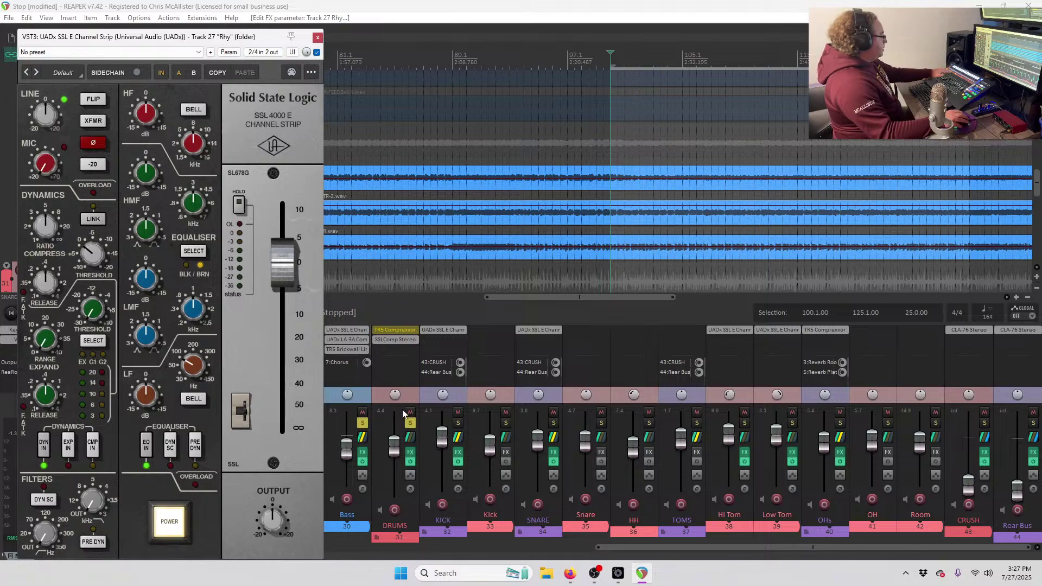
Boost the low frequencies and the high mids around 1.5 kHz on the Rhy channel strip while listening to the soloed guitars.
{"action": "key", "text": "space"}
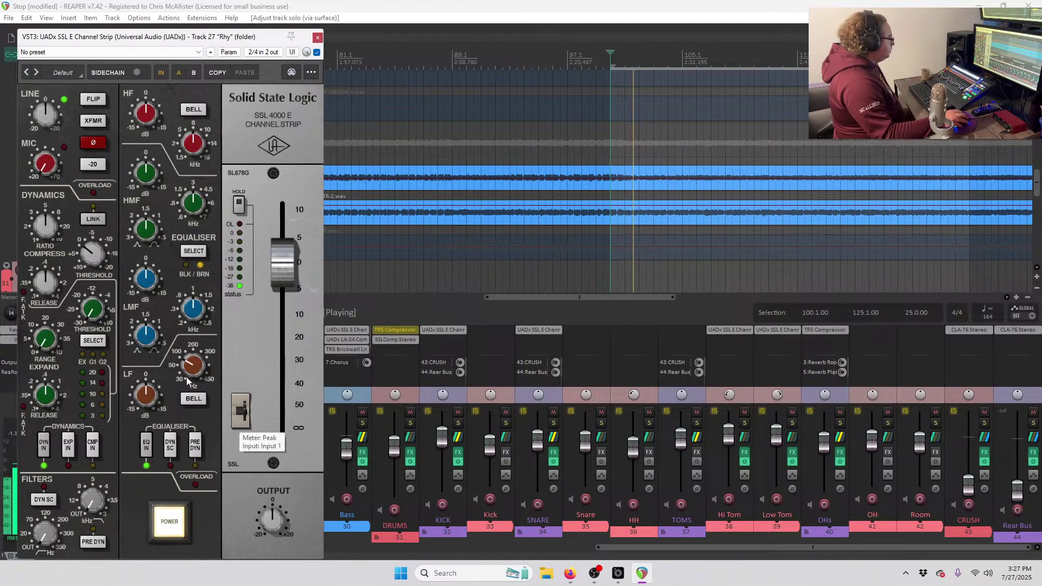
{"action": "left_click_drag", "start_coordinate": [187, 376], "coordinate": [197, 362]}
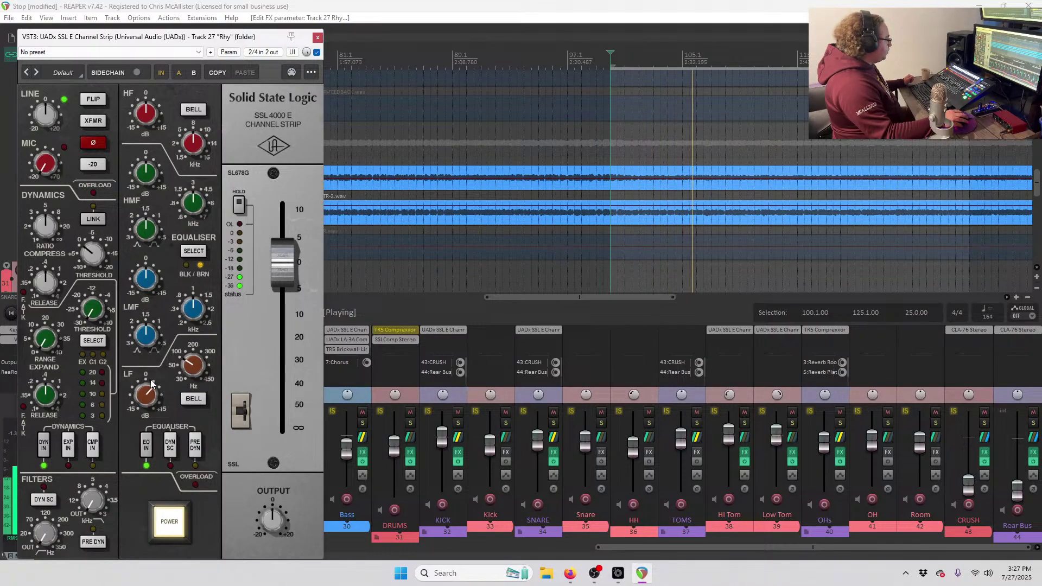
{"action": "mouse_move", "coordinate": [152, 382]}
{"action": "left_mouse_down"}
{"action": "mouse_move", "coordinate": [157, 360]}
{"action": "mouse_move", "coordinate": [157, 380]}
{"action": "left_mouse_up"}
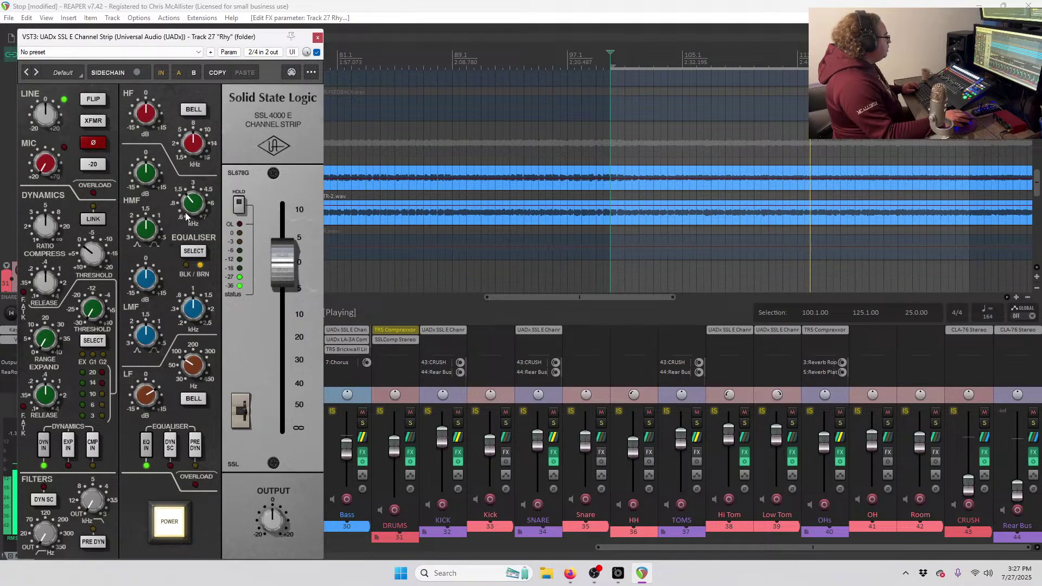
{"action": "mouse_move", "coordinate": [144, 177]}
{"action": "left_mouse_down"}
{"action": "mouse_move", "coordinate": [151, 165]}
{"action": "mouse_move", "coordinate": [150, 180]}
{"action": "left_mouse_up"}
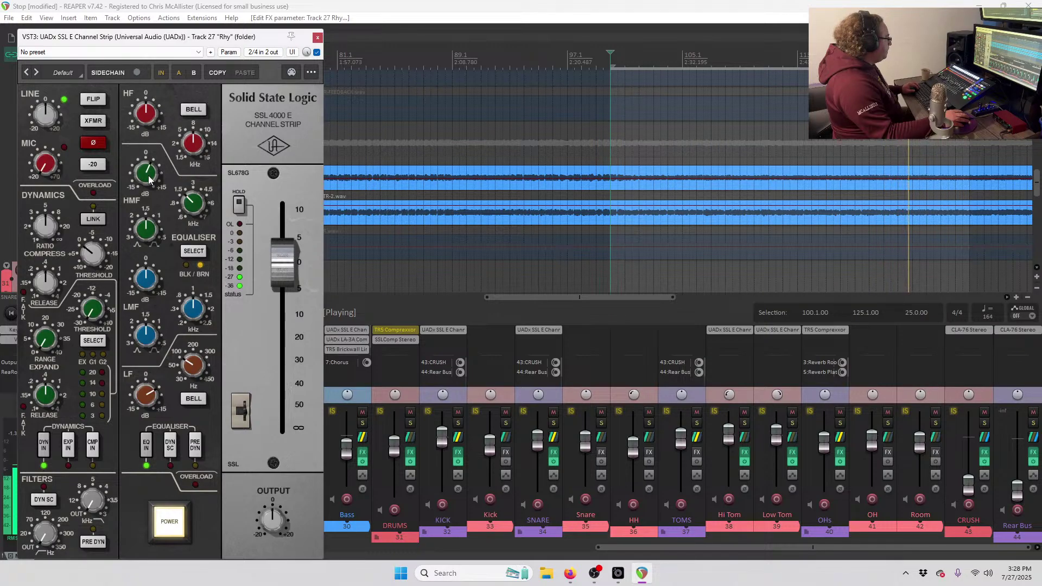
{"action": "key", "text": "space"}
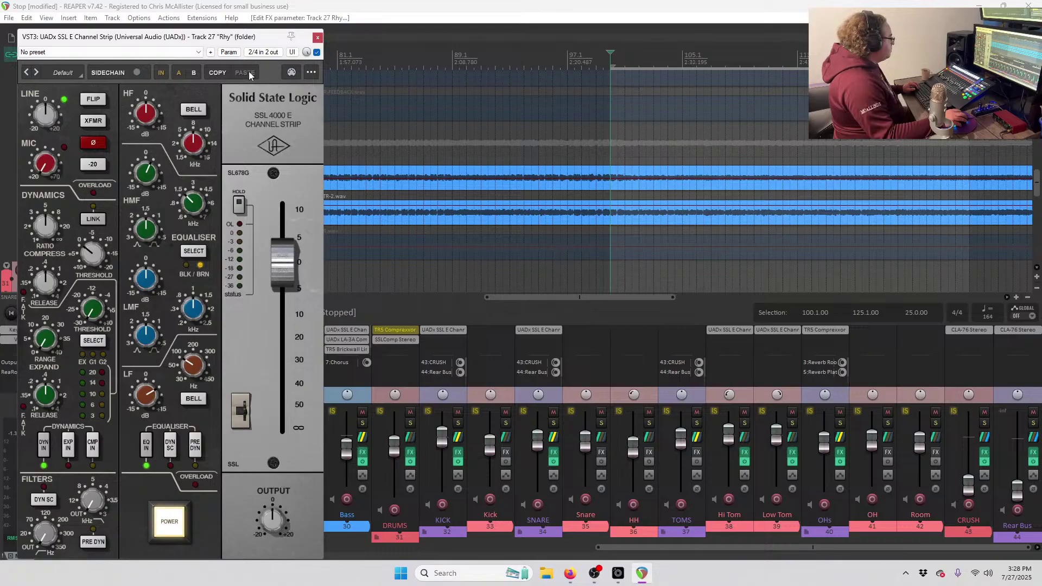
{"action": "left_click", "coordinate": [316, 36]}
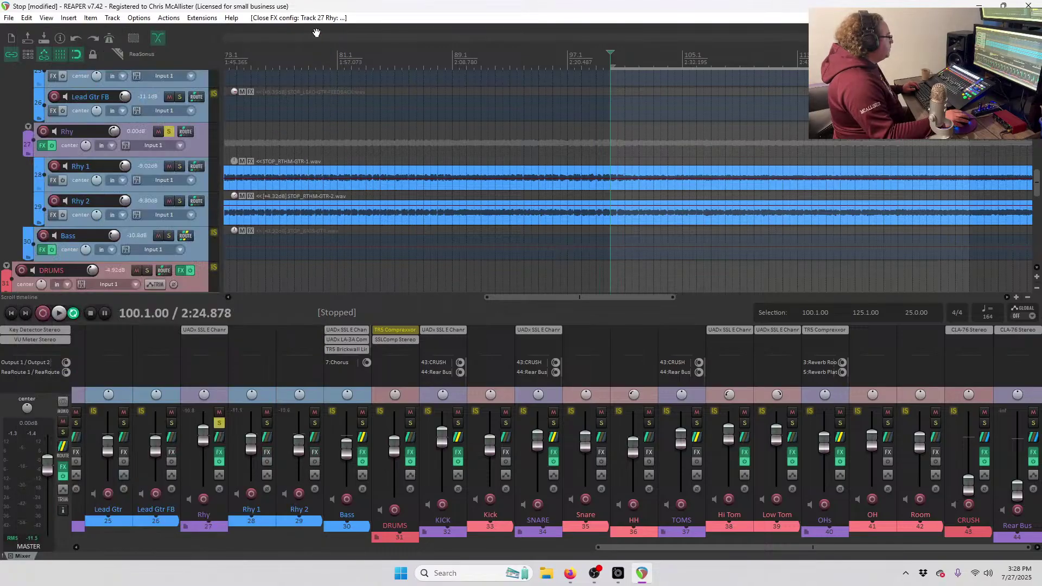
Add the UADx LA-3A Compressor to Rhy 1 and set its peak reduction to about 4.5 with the track soloed.
{"action": "right_click", "coordinate": [56, 182]}
{"action": "mouse_move", "coordinate": [90, 253]}
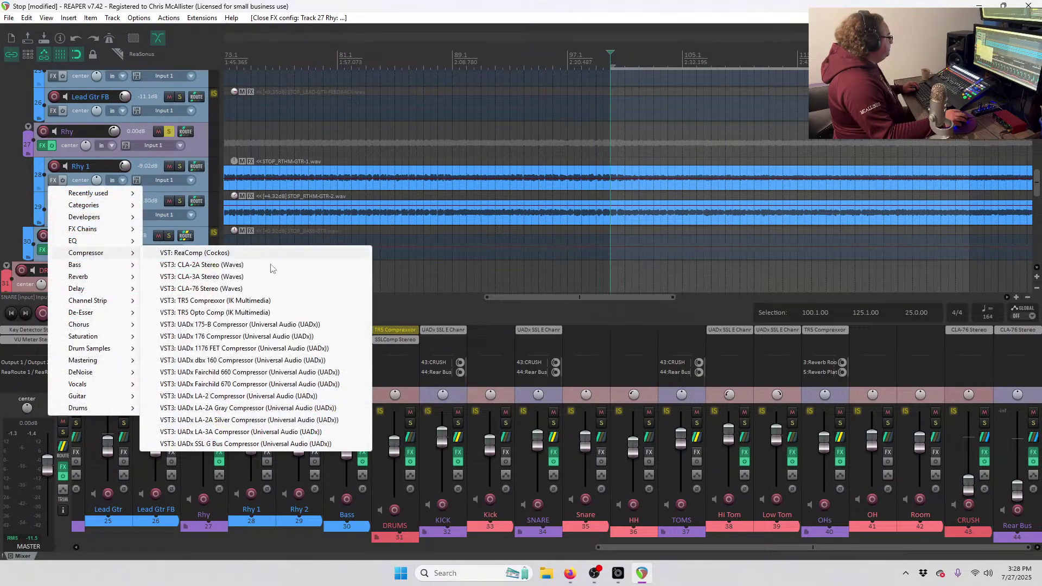
{"action": "left_click", "coordinate": [243, 432]}
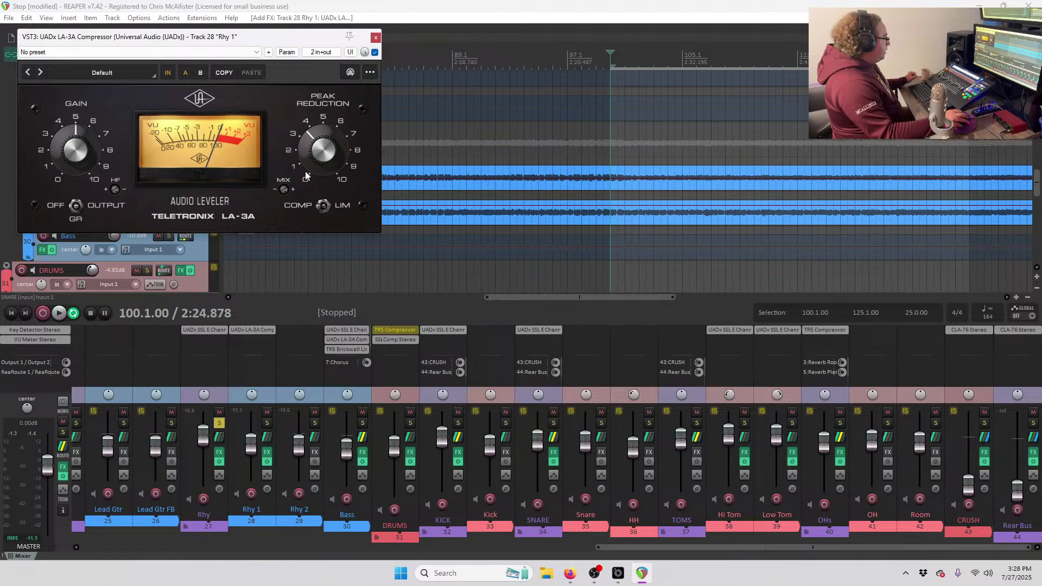
{"action": "left_click_drag", "start_coordinate": [288, 36], "coordinate": [569, 124]}
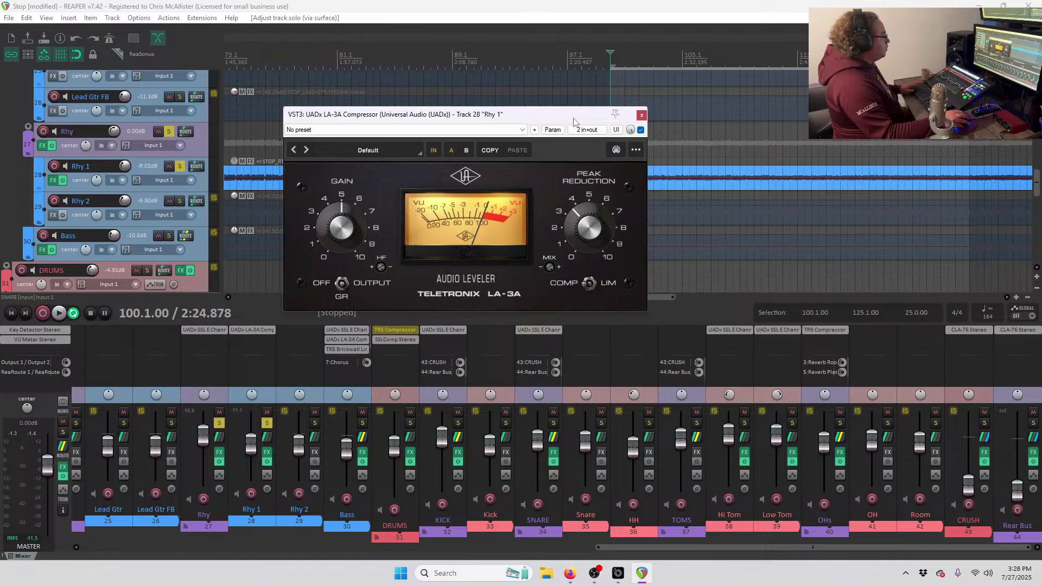
{"action": "key", "text": "space"}
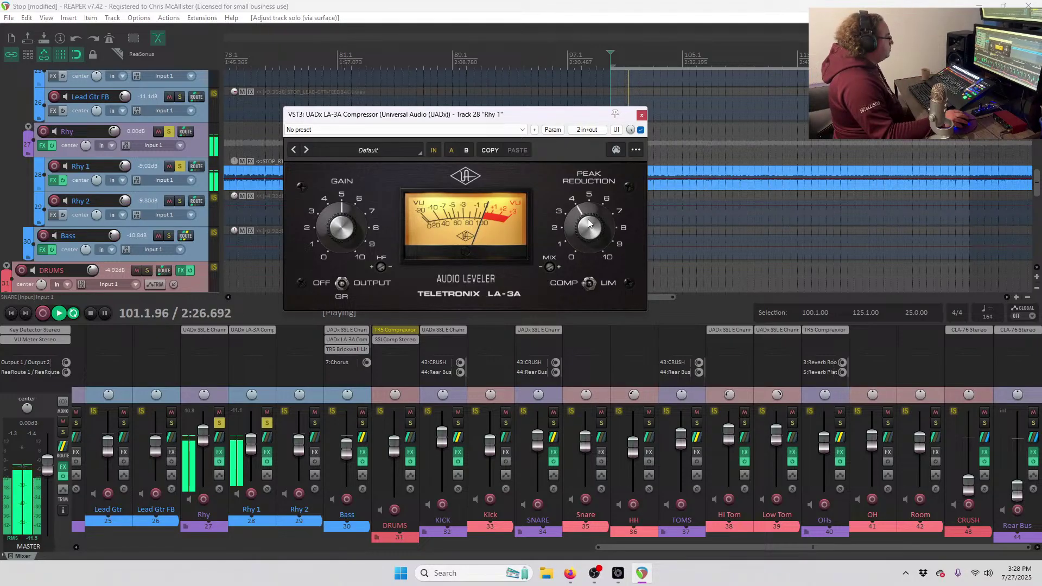
{"action": "left_click_drag", "start_coordinate": [590, 223], "coordinate": [592, 218]}
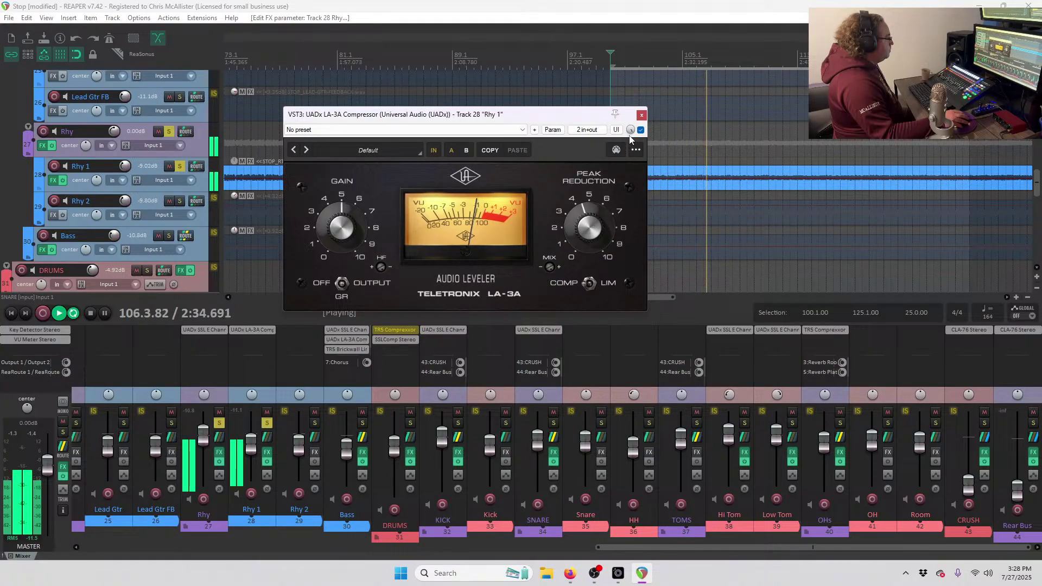
{"action": "left_click", "coordinate": [641, 116]}
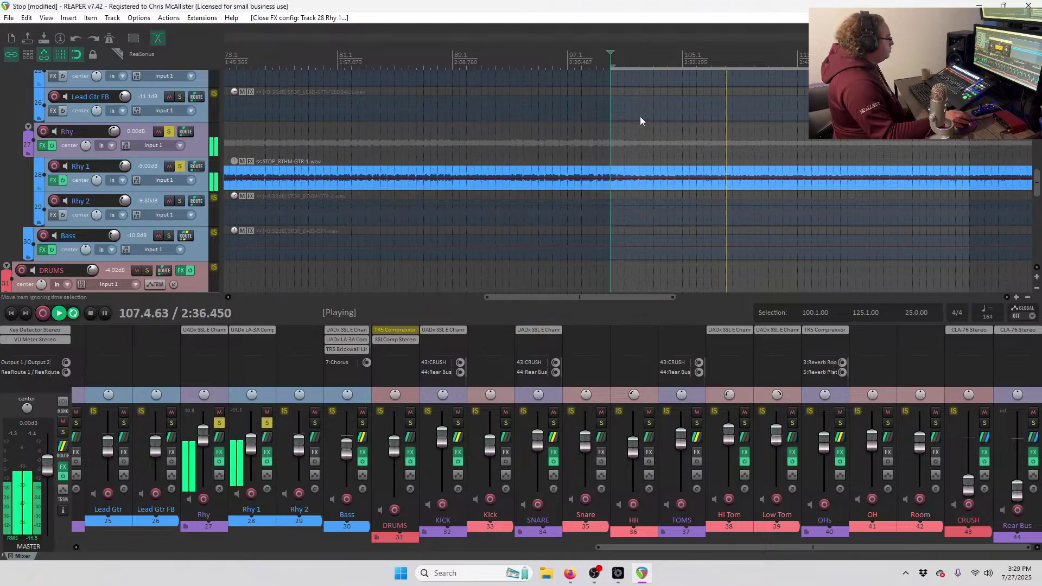
Copy the LA-3A compressor from Rhy 1 to Rhy 2 and check its gain reduction on the soloed track.
{"action": "mouse_move", "coordinate": [302, 352]}
{"action": "left_mouse_down"}
{"action": "mouse_move", "coordinate": [263, 328]}
{"action": "mouse_move", "coordinate": [294, 329]}
{"action": "left_mouse_up"}
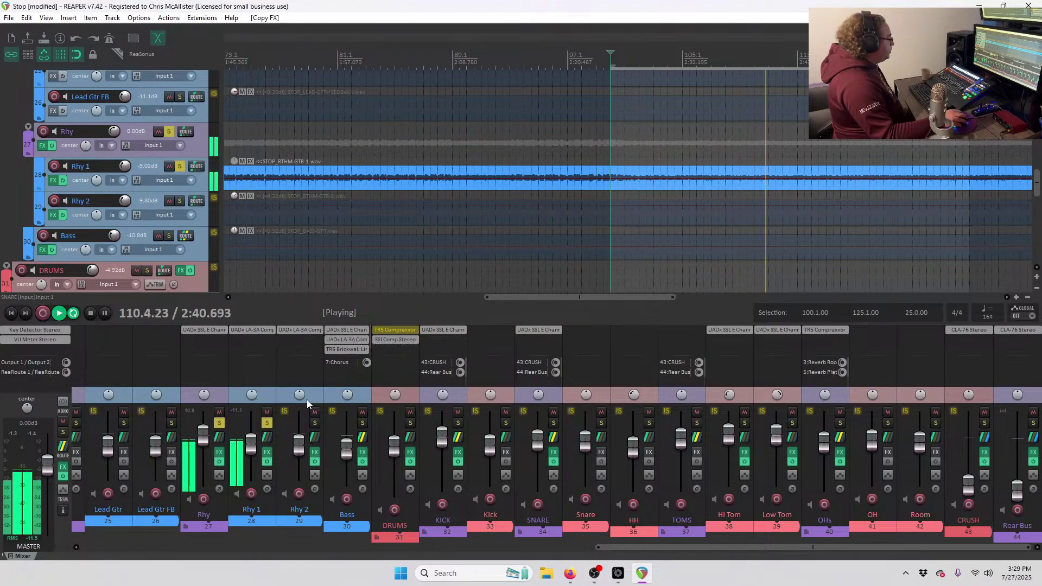
{"action": "left_click", "coordinate": [296, 329]}
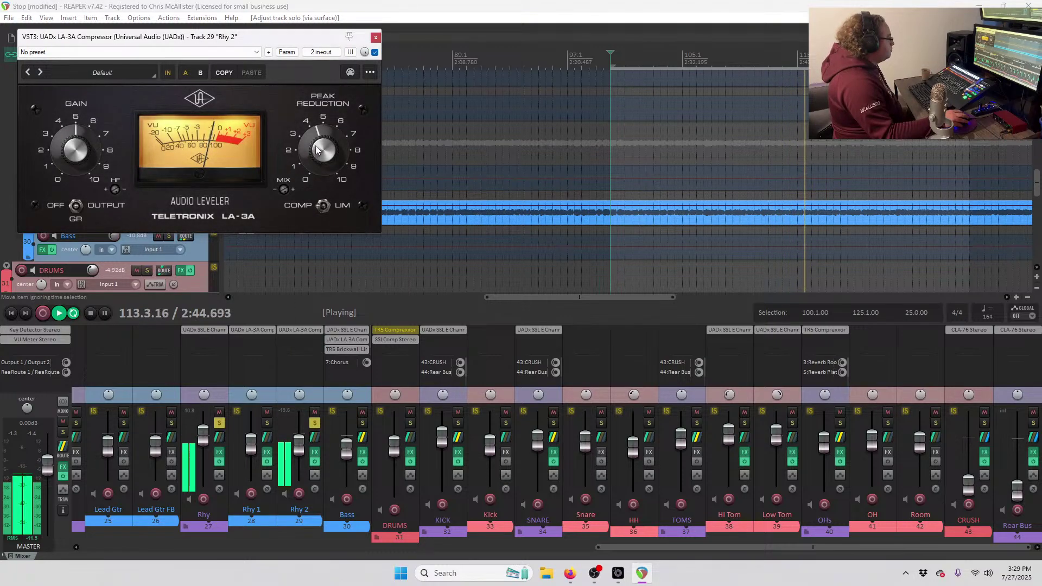
{"action": "left_click", "coordinate": [376, 38]}
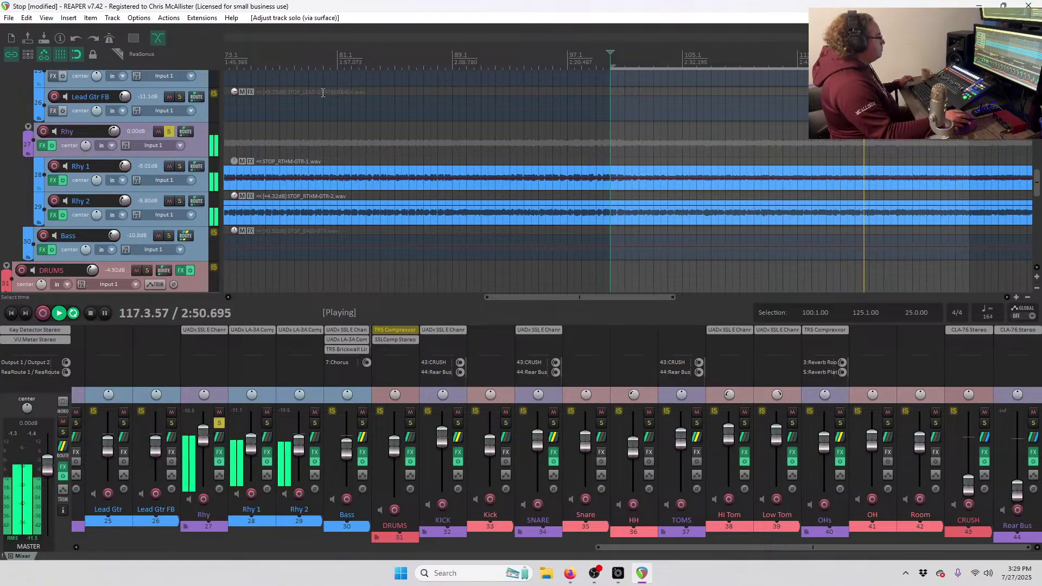
Pan Rhy 1 51% left and Rhy 2 52% right, and set their levels to -5.09 dB and -4.88 dB while playing the song's early sections.
{"action": "scroll", "coordinate": [368, 224], "scroll_direction": "down", "scroll_amount": 4}
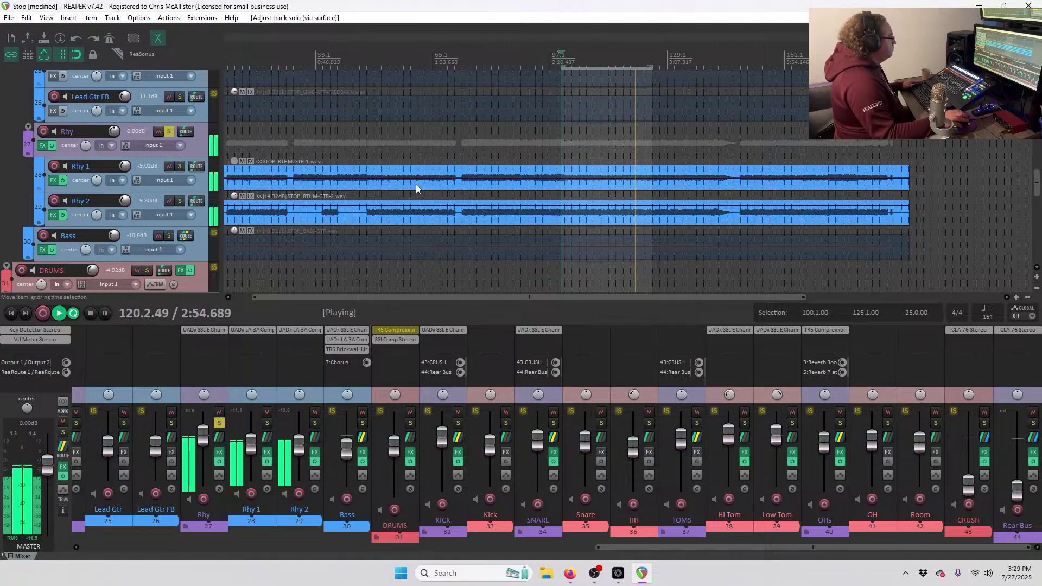
{"action": "key", "text": "space"}
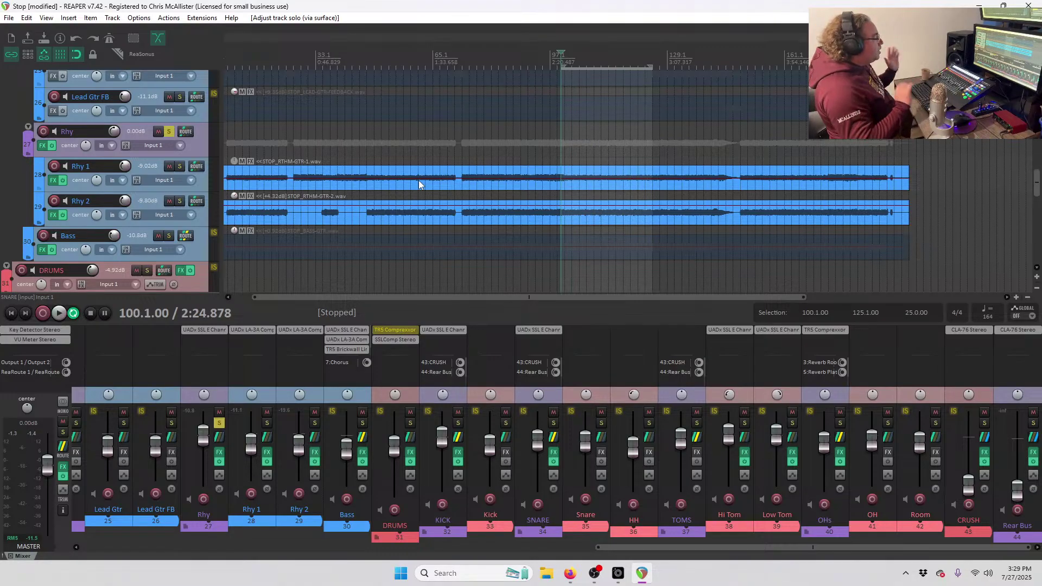
{"action": "left_click", "coordinate": [292, 60]}
{"action": "scroll", "coordinate": [454, 142], "scroll_direction": "up", "scroll_amount": 4}
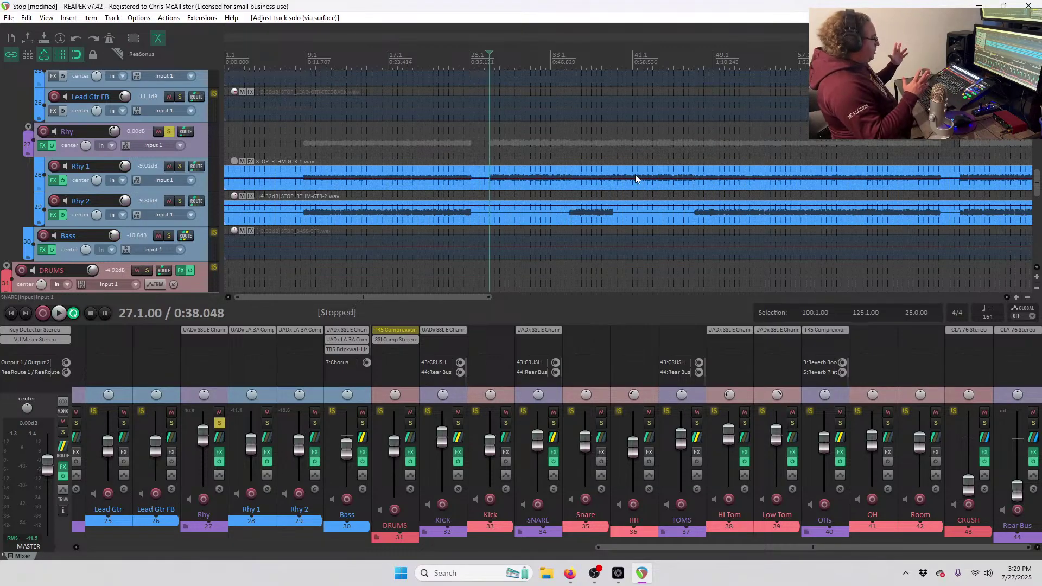
{"action": "left_click", "coordinate": [303, 61]}
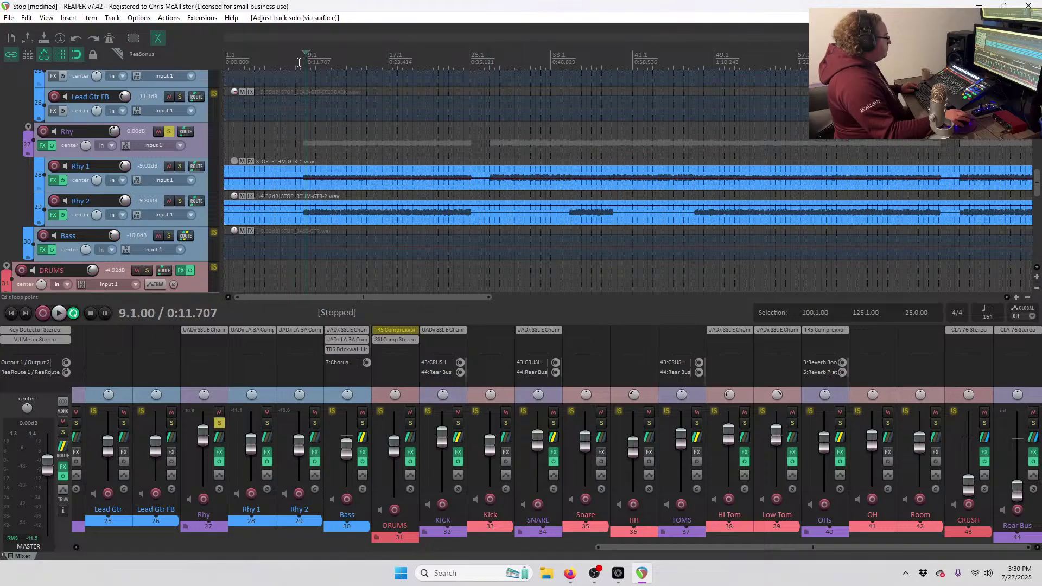
{"action": "left_click", "coordinate": [300, 62]}
{"action": "key", "text": "space"}
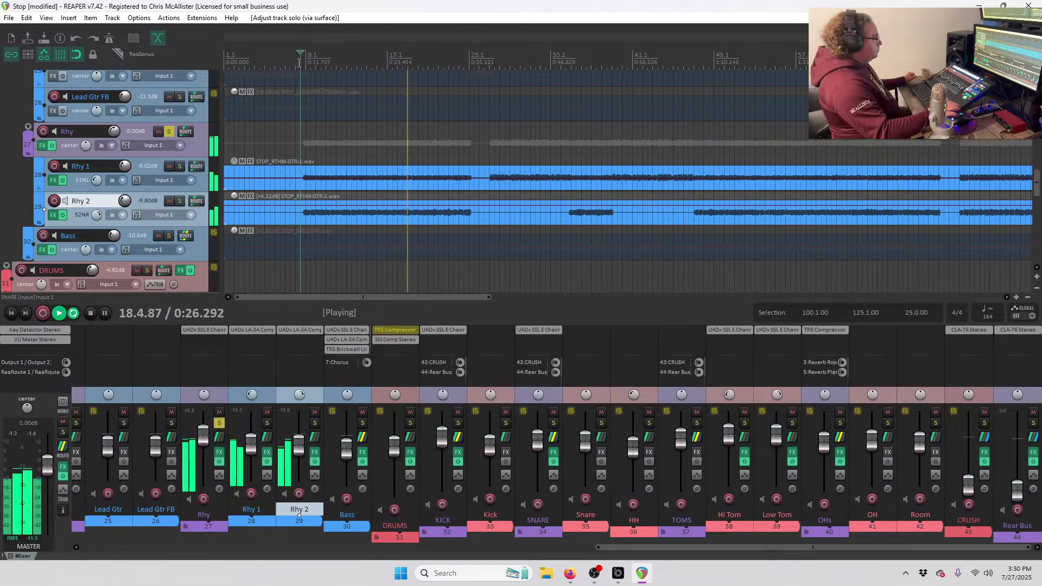
{"action": "left_click", "coordinate": [482, 61]}
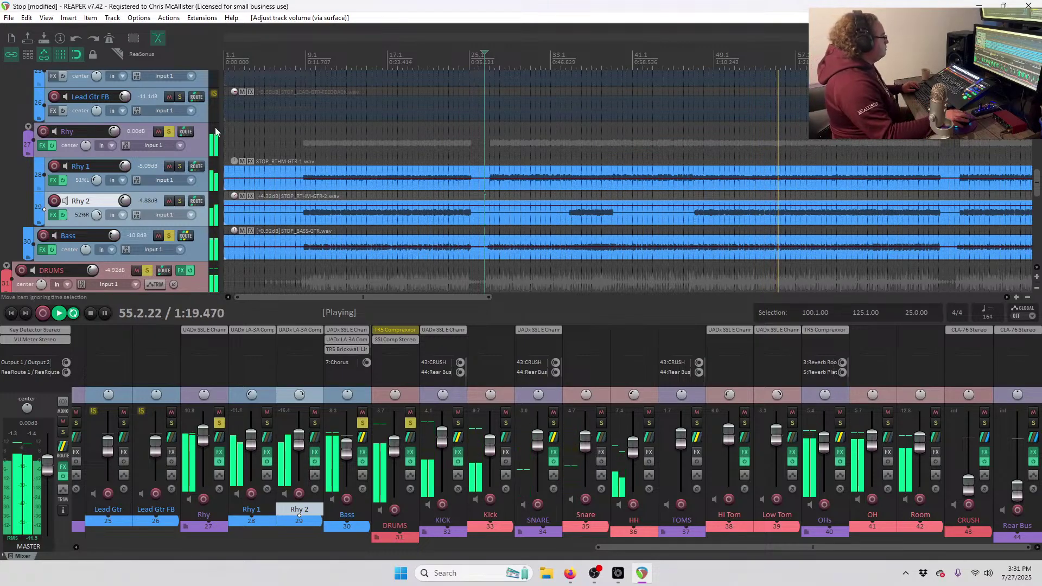
{"action": "key", "text": "space"}
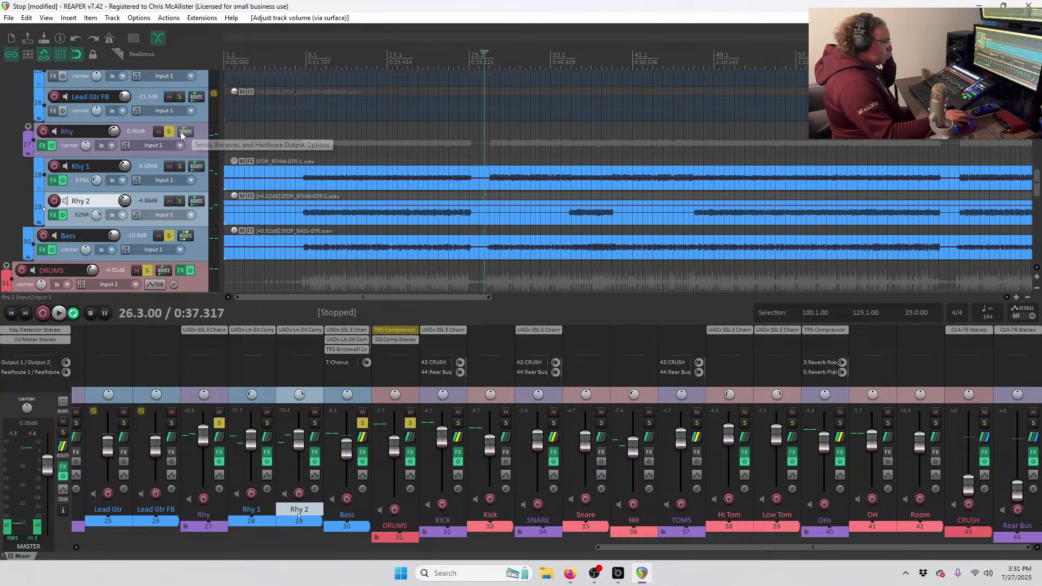
Create a send from the Rhy folder track to Reverb Room.
{"action": "left_click", "coordinate": [183, 134]}
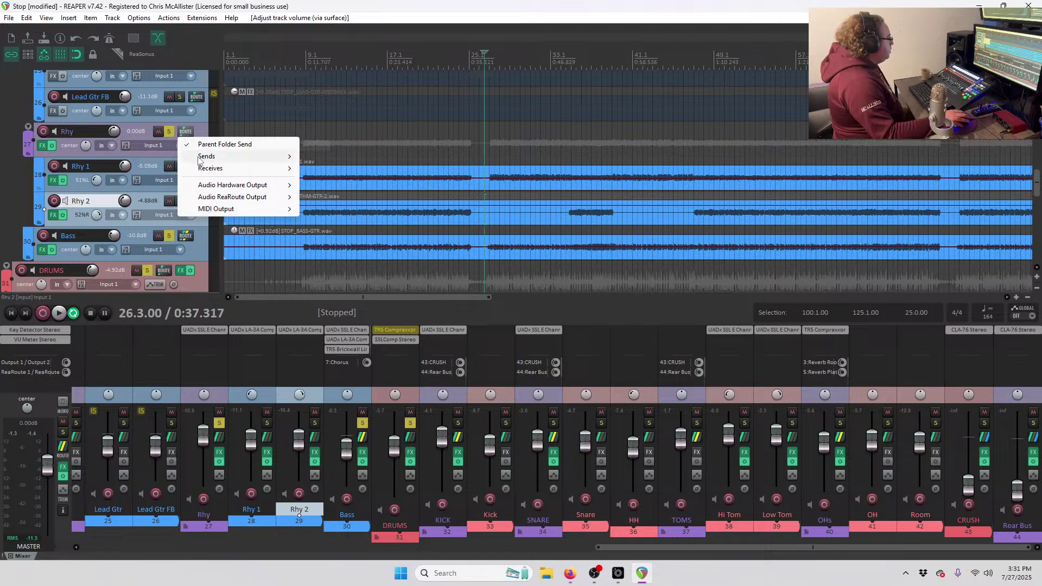
{"action": "mouse_move", "coordinate": [199, 159]}
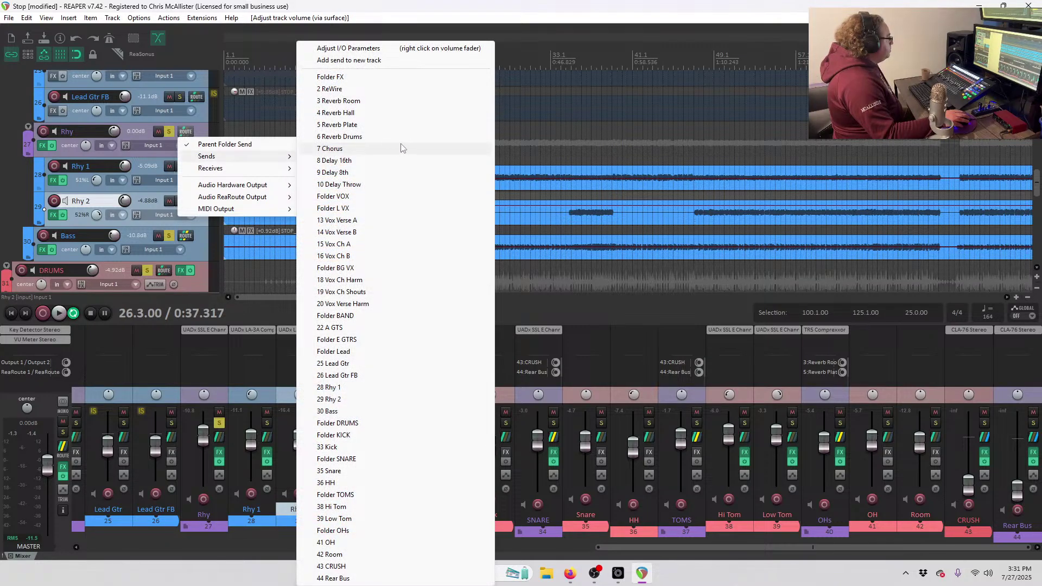
{"action": "left_click", "coordinate": [371, 102]}
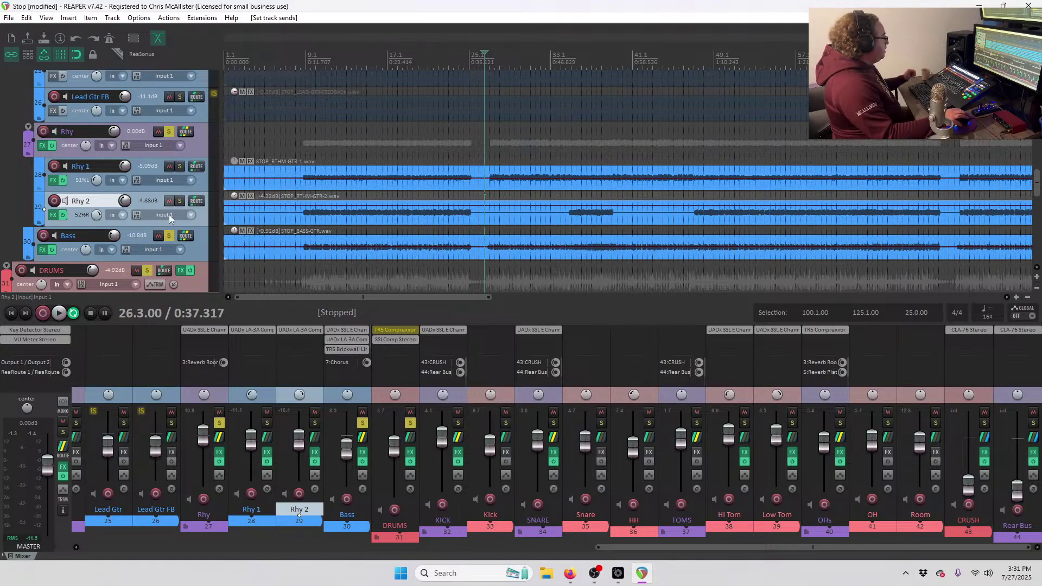
Check the Seventh Heaven reverb settings on the Reverb Room track.
{"action": "scroll", "coordinate": [263, 494], "scroll_direction": "left", "scroll_amount": 8}
{"action": "scroll", "coordinate": [272, 489], "scroll_direction": "left", "scroll_amount": 4}
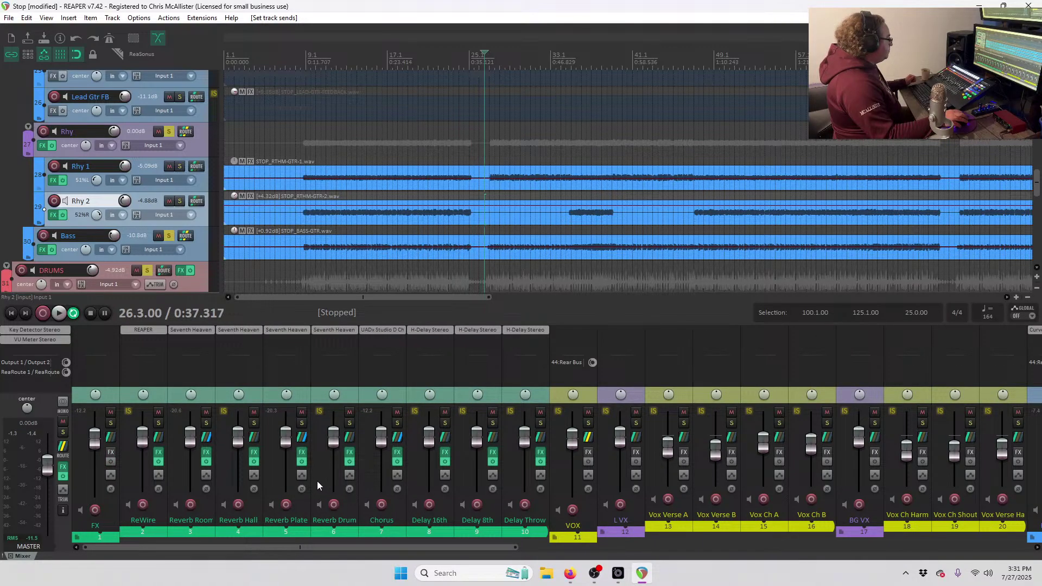
{"action": "left_click", "coordinate": [207, 461]}
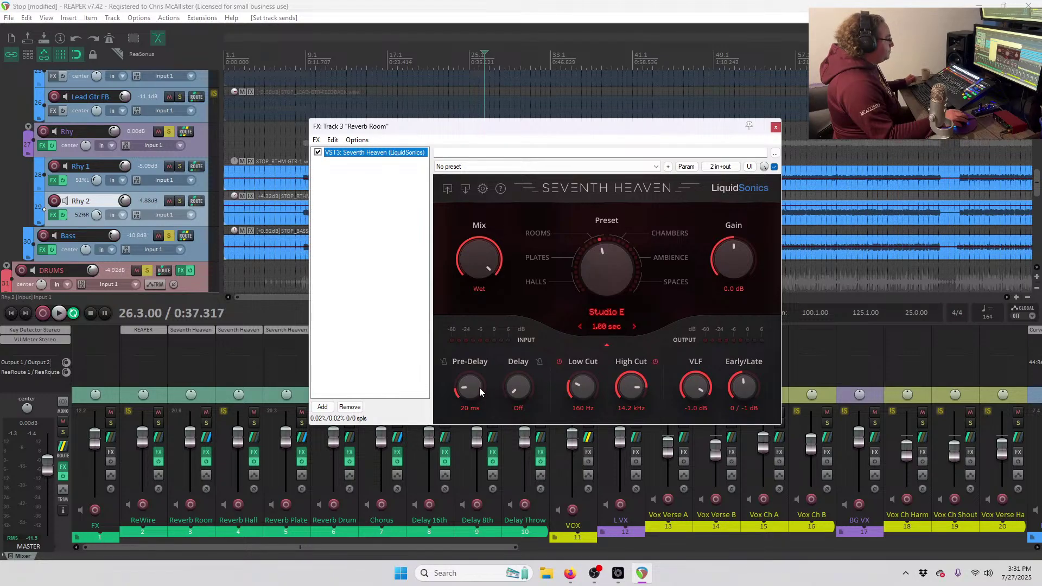
{"action": "left_click", "coordinate": [776, 127]}
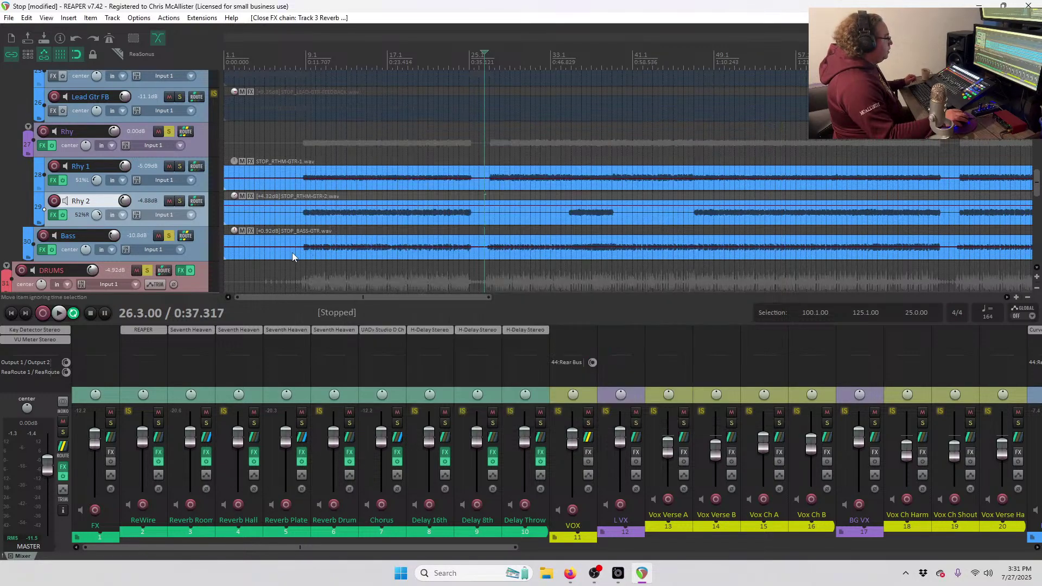
Play the soloed rhythm guitars from bar 9, bringing the bass and drums back into the solo for comparison.
{"action": "left_click", "coordinate": [306, 64]}
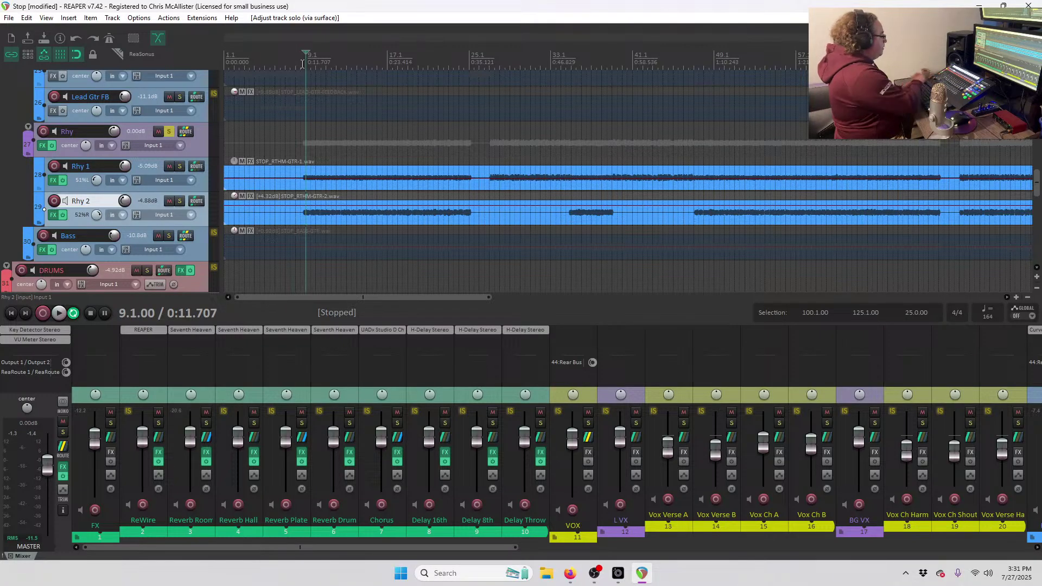
{"action": "key", "text": "space"}
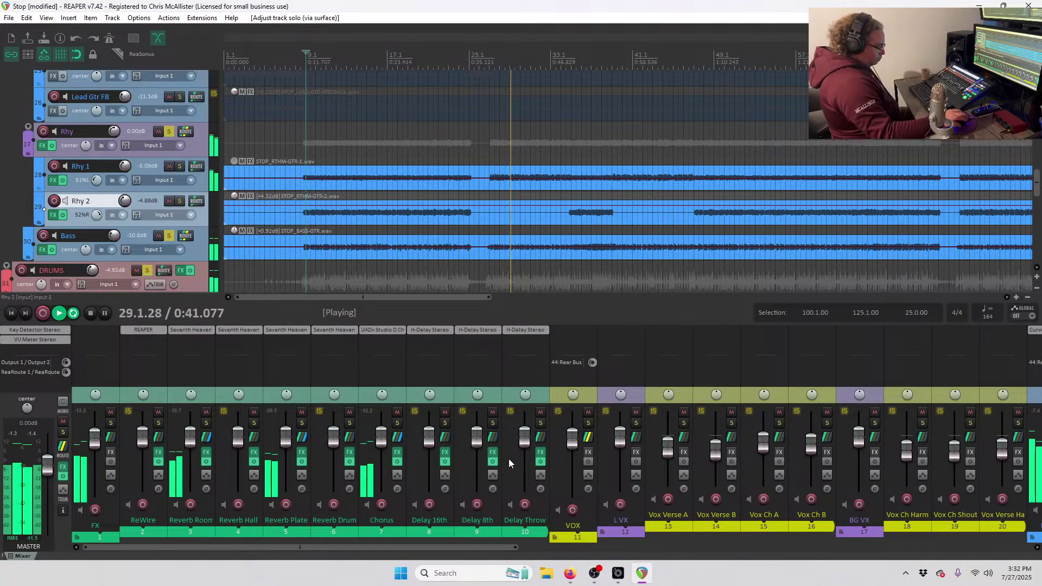
{"action": "key", "text": "space"}
Check the CLA-76 compressor settings and the incoming sends on the CRUSH drum bus.
{"action": "scroll", "coordinate": [165, 275], "scroll_direction": "down", "scroll_amount": 3}
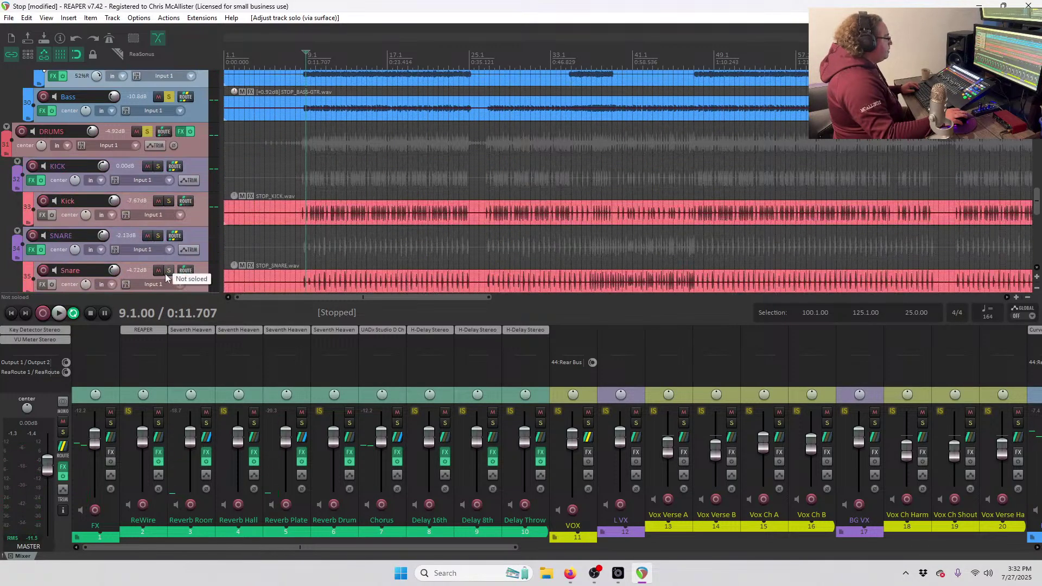
{"action": "scroll", "coordinate": [188, 266], "scroll_direction": "down", "scroll_amount": 1}
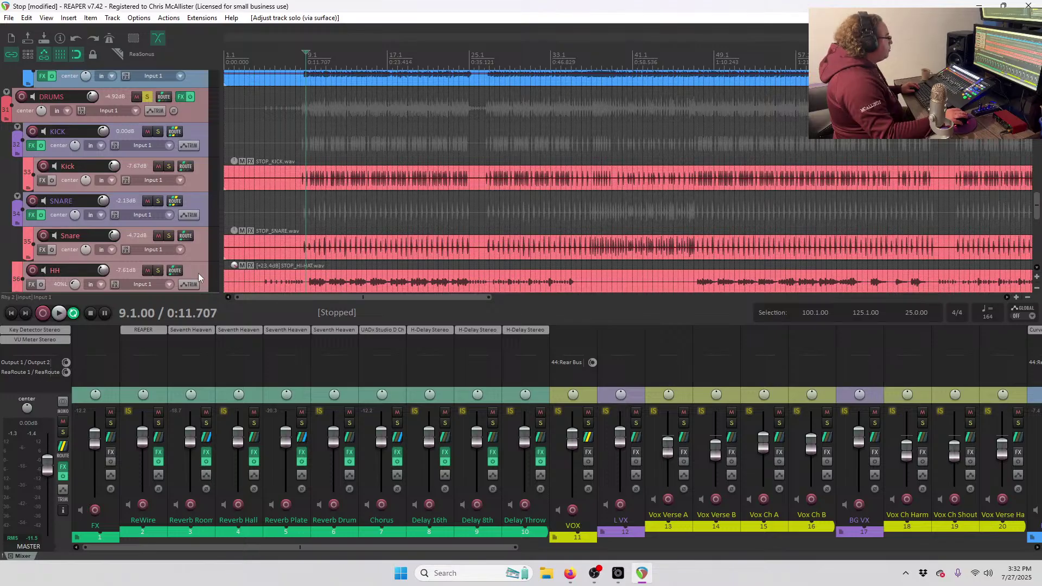
{"action": "scroll", "coordinate": [516, 435], "scroll_direction": "down", "scroll_amount": 10}
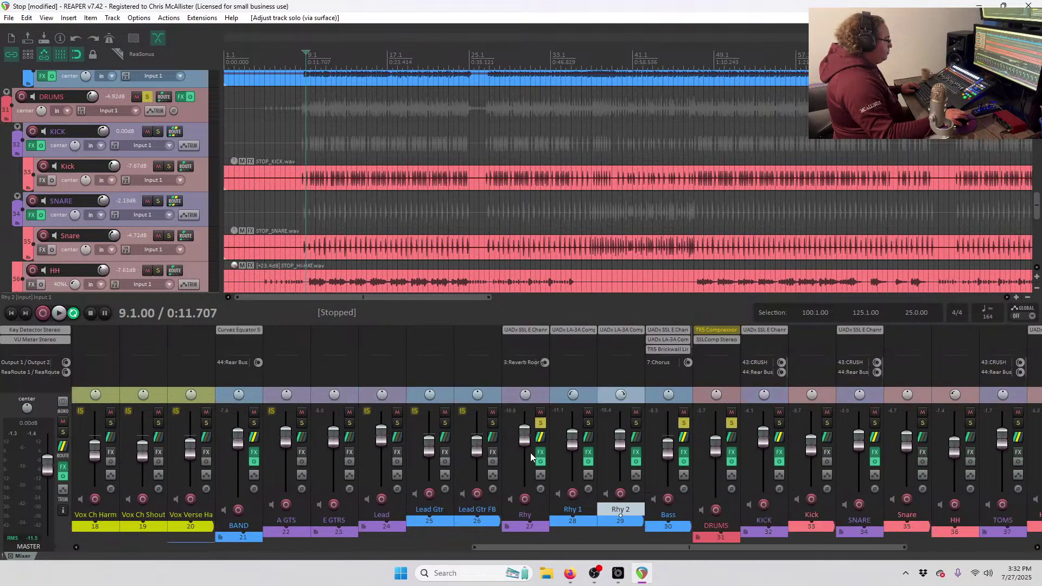
{"action": "scroll", "coordinate": [530, 452], "scroll_direction": "down", "scroll_amount": 7}
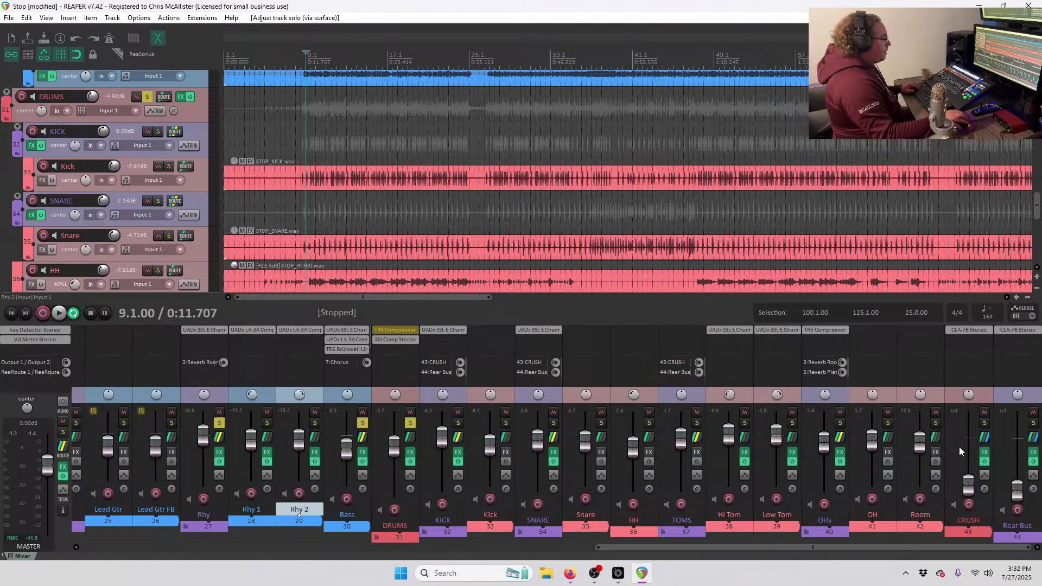
{"action": "left_click", "coordinate": [985, 454]}
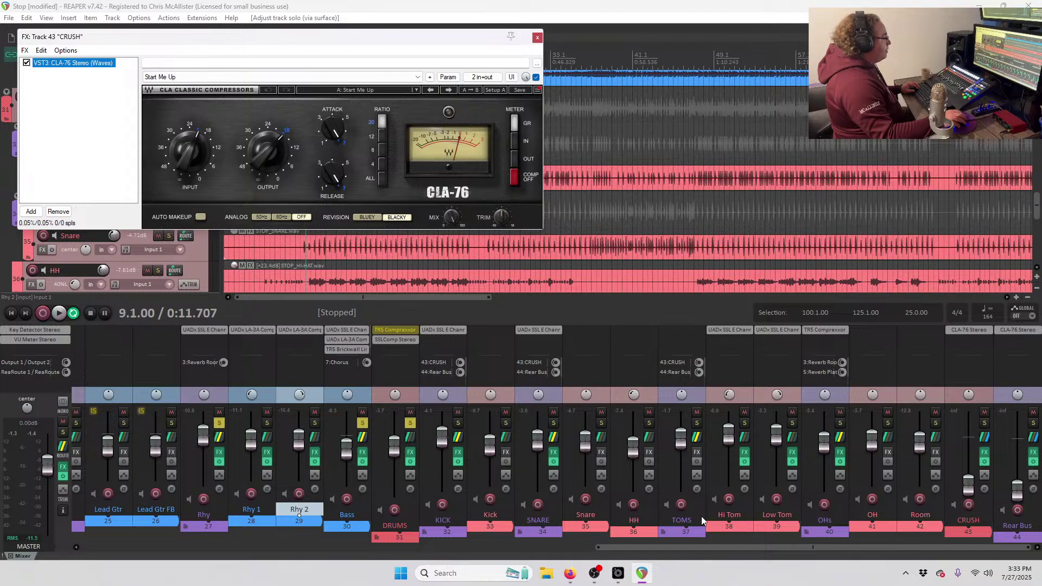
{"action": "left_click", "coordinate": [986, 437]}
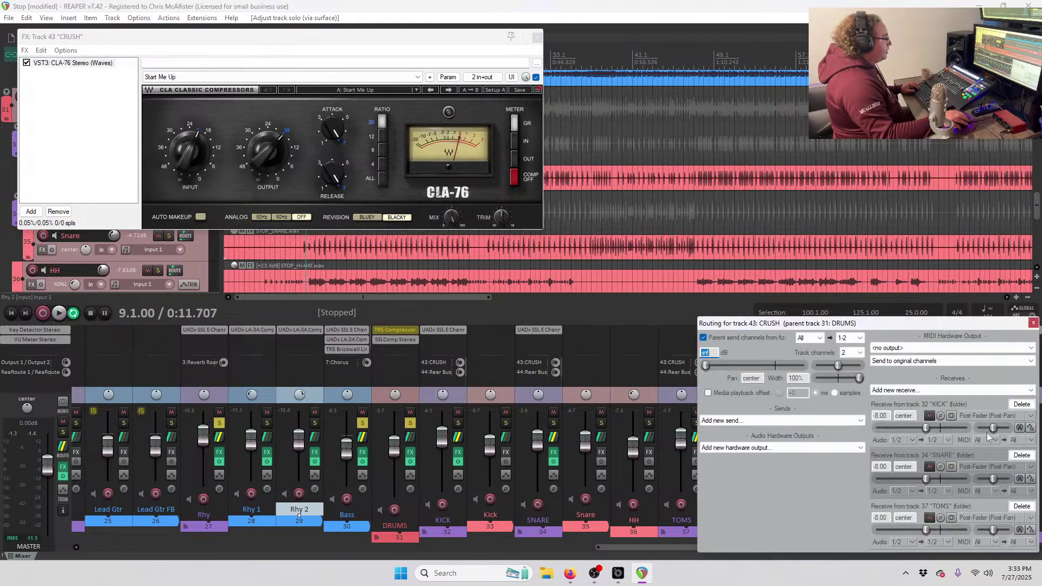
{"action": "left_click", "coordinate": [1034, 323]}
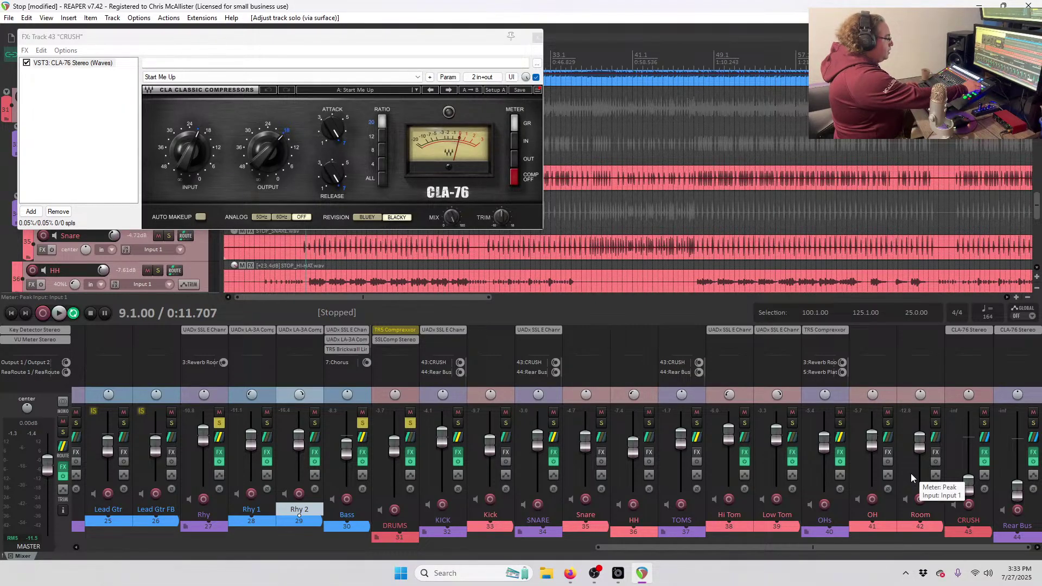
Bring up the level of the CRUSH bus under the drums while playing from bar 9, soloing it briefly to check.
{"action": "key", "text": "space"}
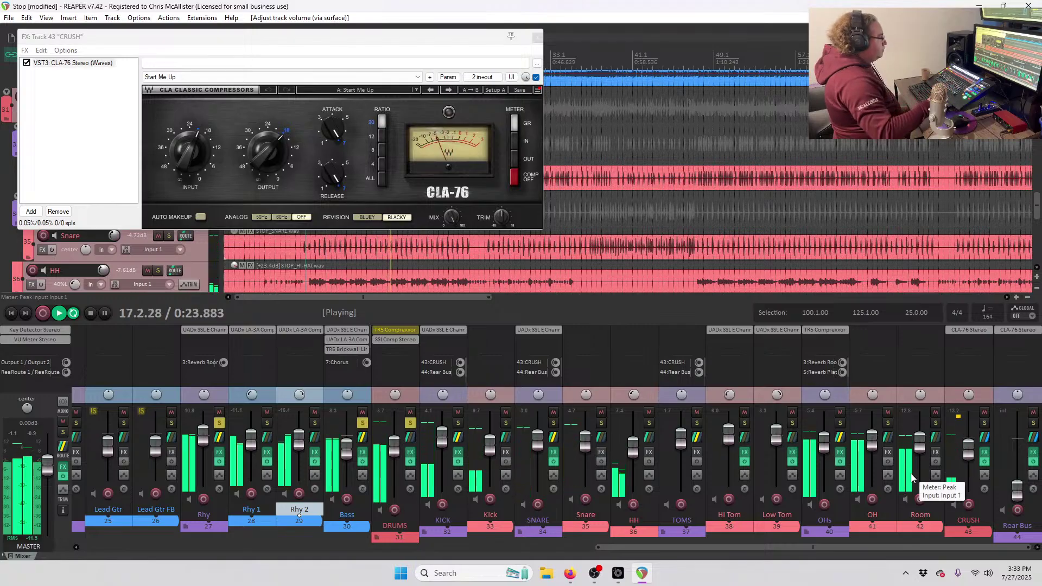
{"action": "left_click", "coordinate": [537, 38]}
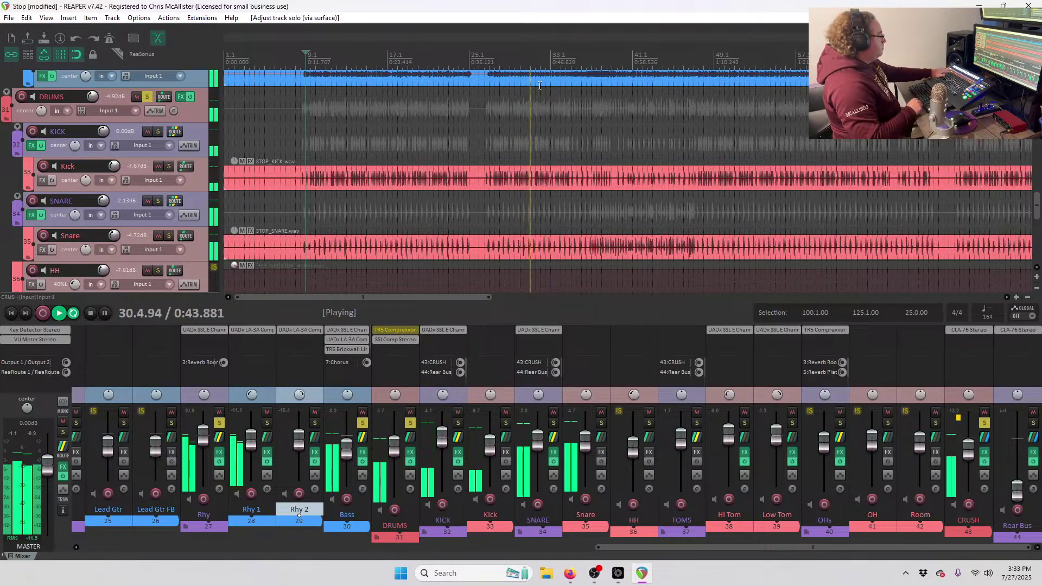
{"action": "left_click", "coordinate": [221, 423]}
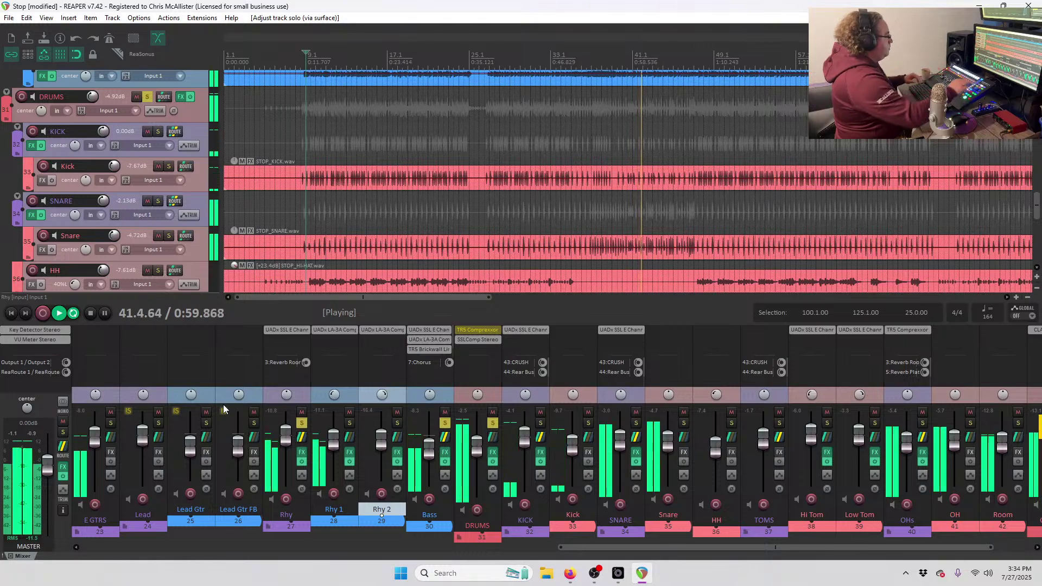
Solo the Lead folder with the band and set the Lead Gtr FB level to -7.56 dB while playing the intro.
{"action": "scroll", "coordinate": [130, 249], "scroll_direction": "up", "scroll_amount": 5}
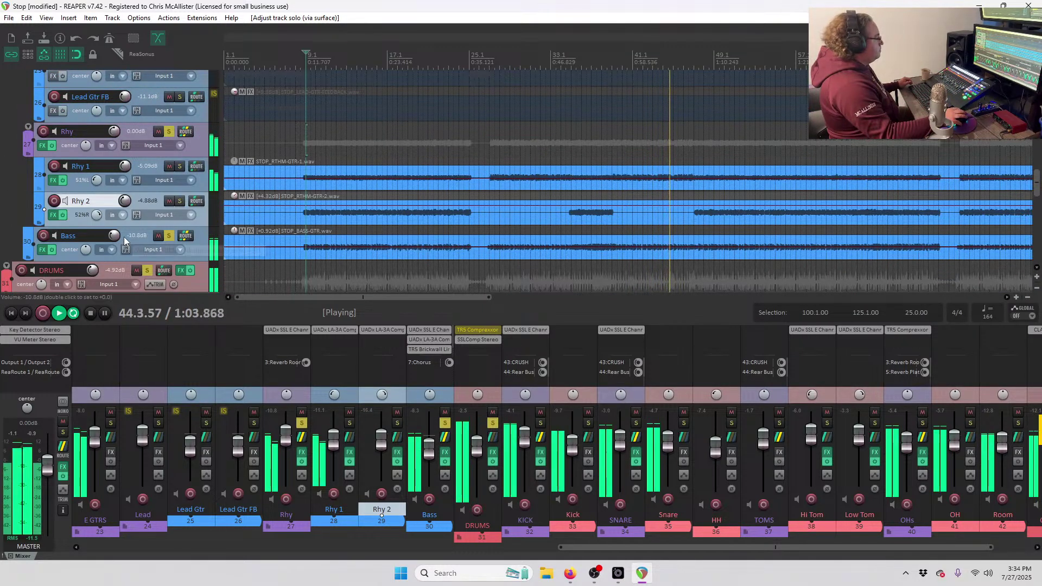
{"action": "scroll", "coordinate": [129, 242], "scroll_direction": "up", "scroll_amount": 2}
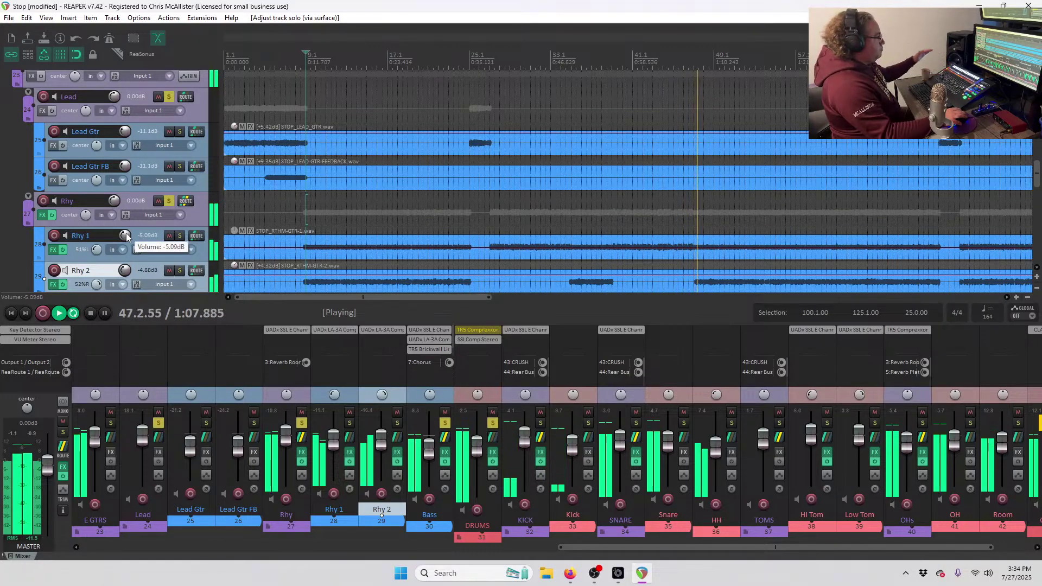
{"action": "scroll", "coordinate": [286, 190], "scroll_direction": "down", "scroll_amount": 2}
{"action": "scroll", "coordinate": [305, 190], "scroll_direction": "up", "scroll_amount": 2}
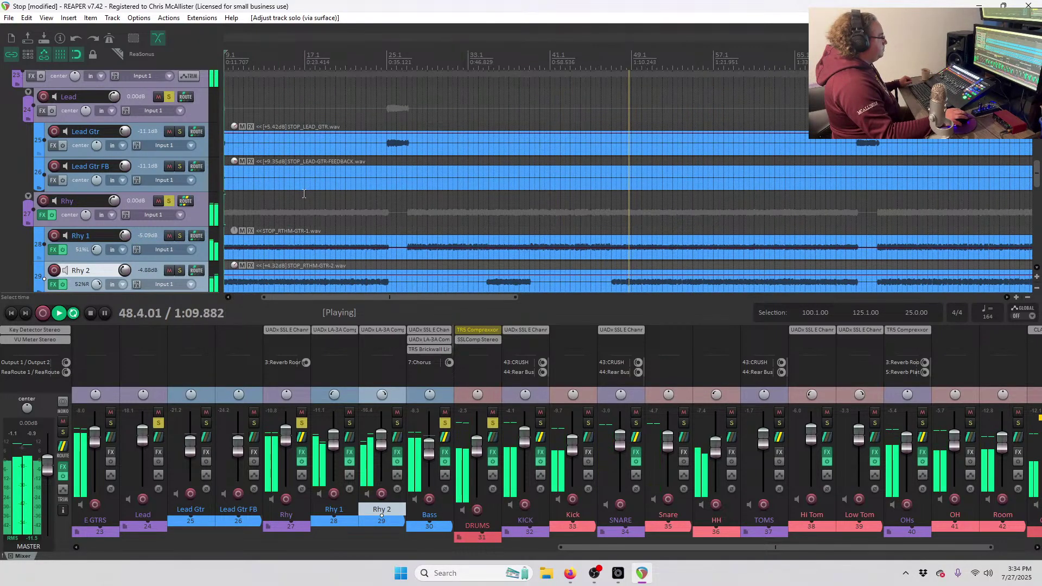
{"action": "key", "text": "space"}
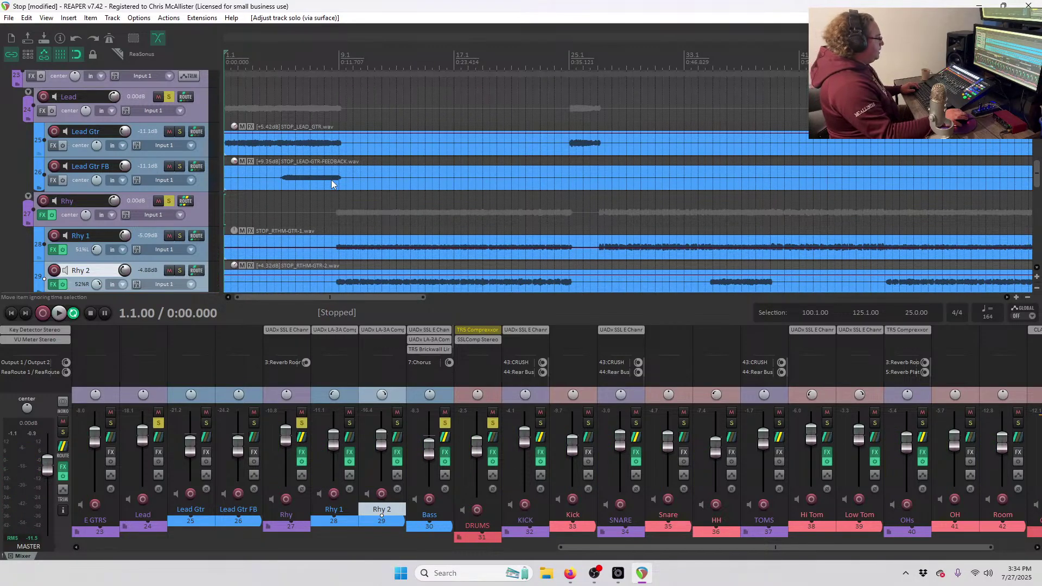
{"action": "key", "text": "space"}
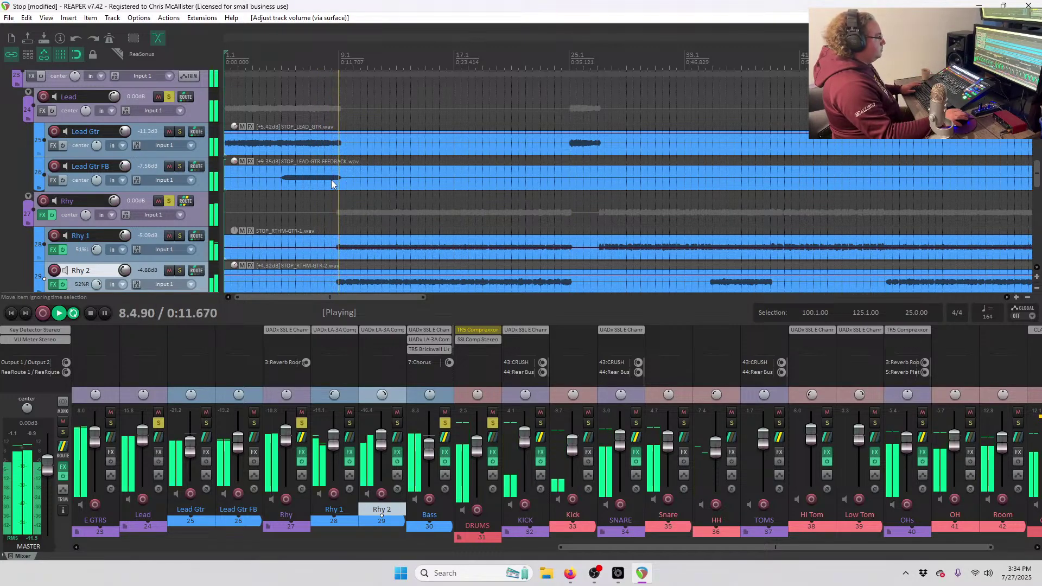
{"action": "key", "text": "space"}
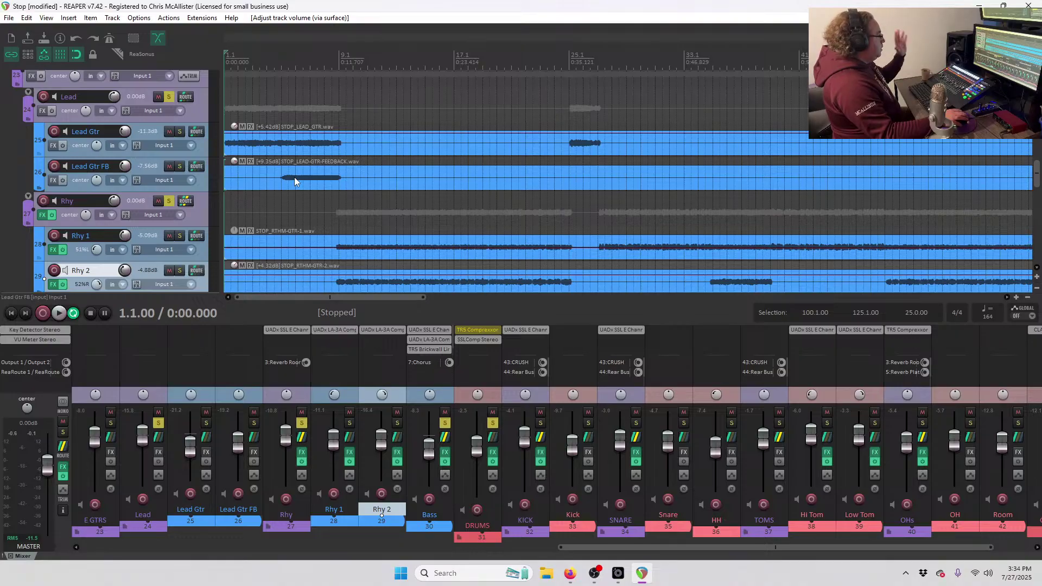
Insert the UADx LA-3A compressor on Lead Gtr and raise its peak reduction while playing the intro.
{"action": "right_click", "coordinate": [54, 146]}
{"action": "mouse_move", "coordinate": [100, 216]}
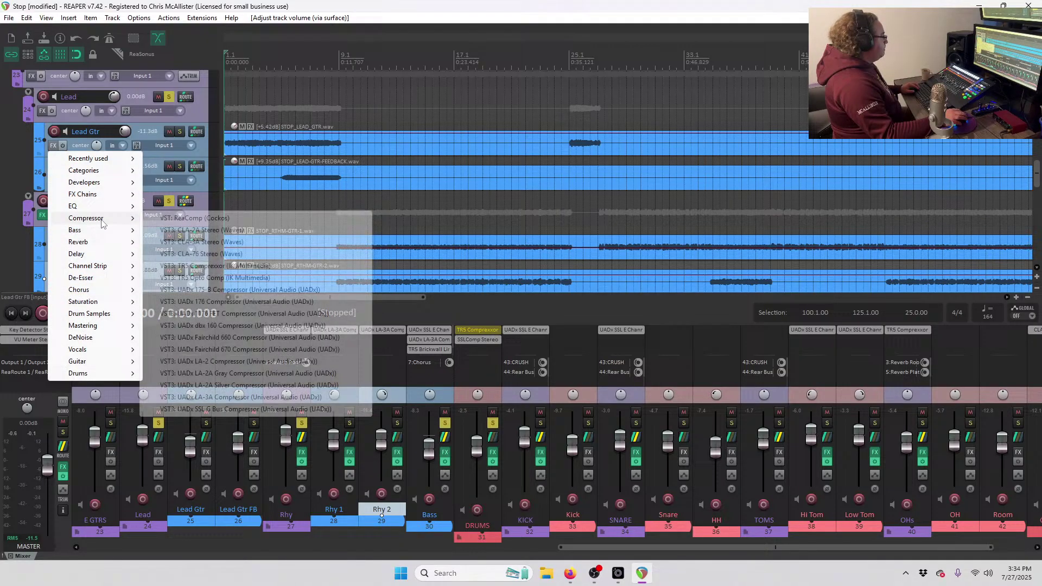
{"action": "left_click", "coordinate": [226, 400]}
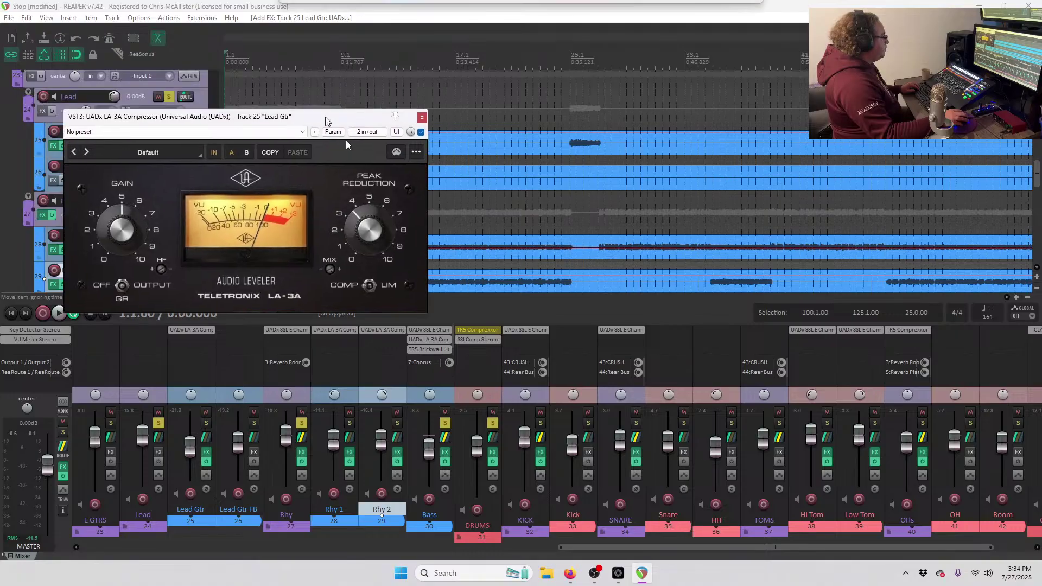
{"action": "key", "text": "space"}
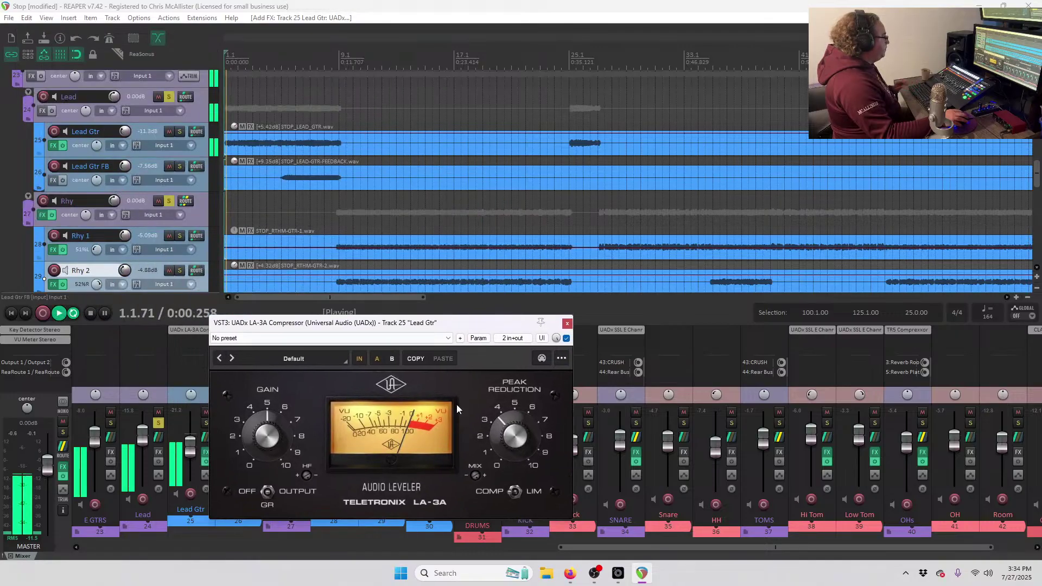
{"action": "left_click", "coordinate": [510, 432]}
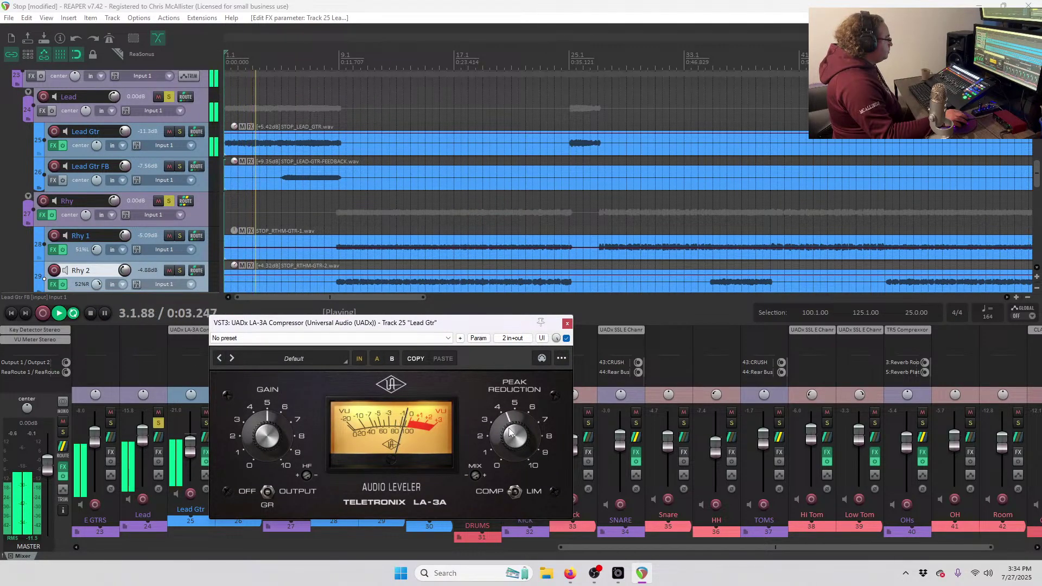
{"action": "left_click", "coordinate": [567, 324]}
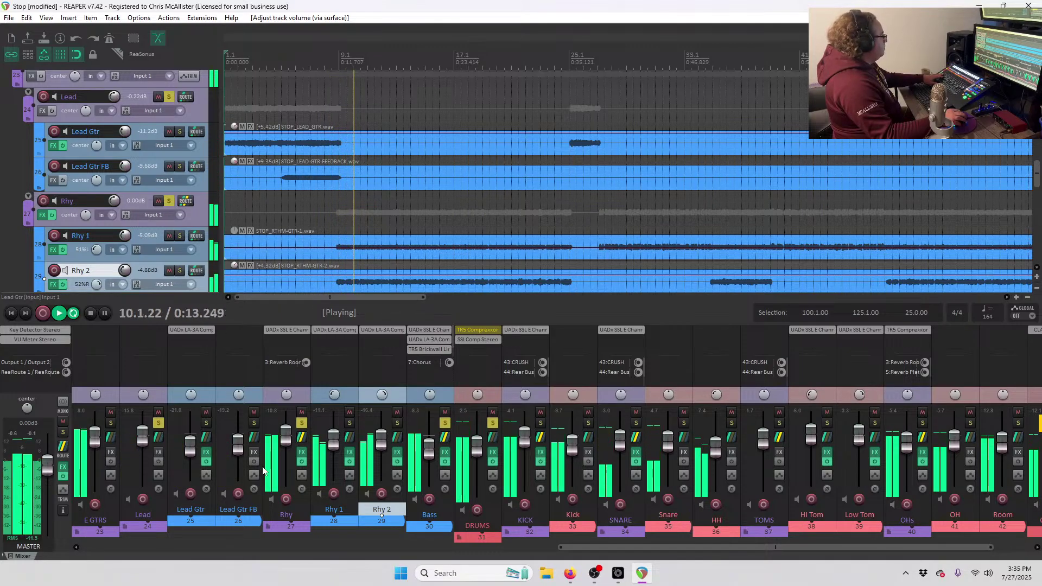
Raise the Lead Gtr level and set Lead Gtr FB to -8.73 dB while replaying the intro.
{"action": "key", "text": "space"}
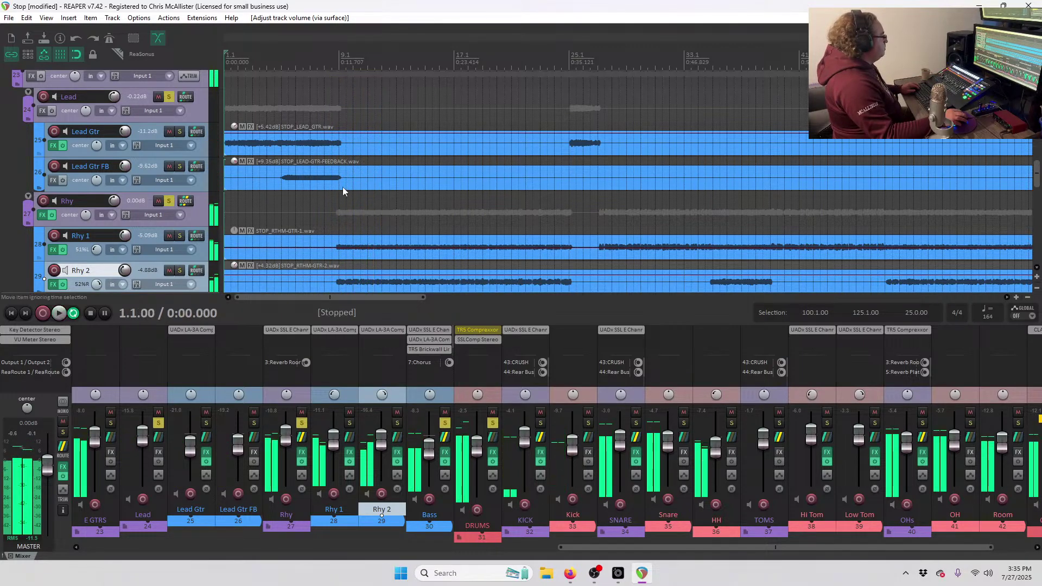
{"action": "key", "text": "space"}
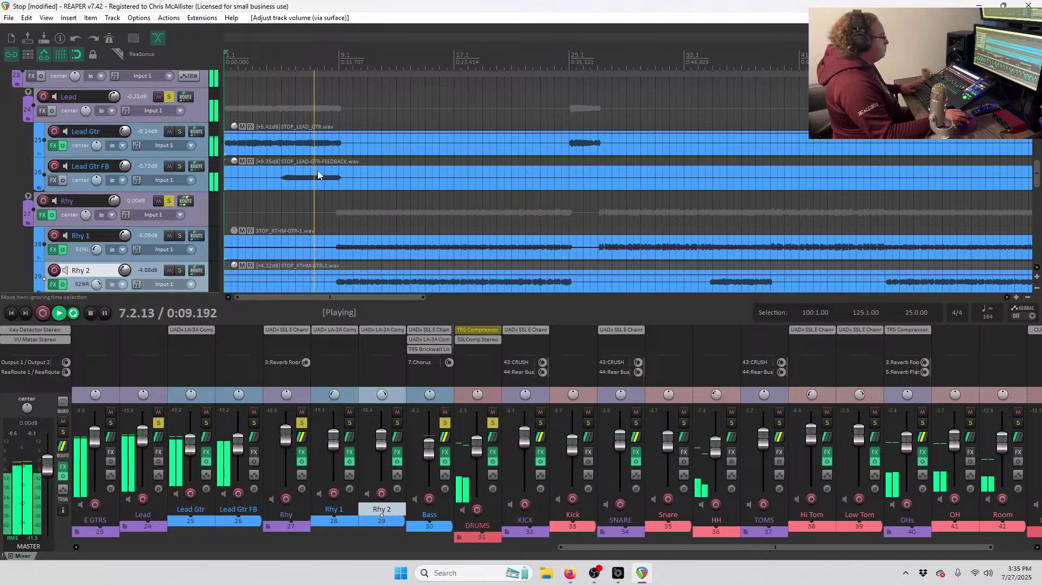
{"action": "key", "text": "space"}
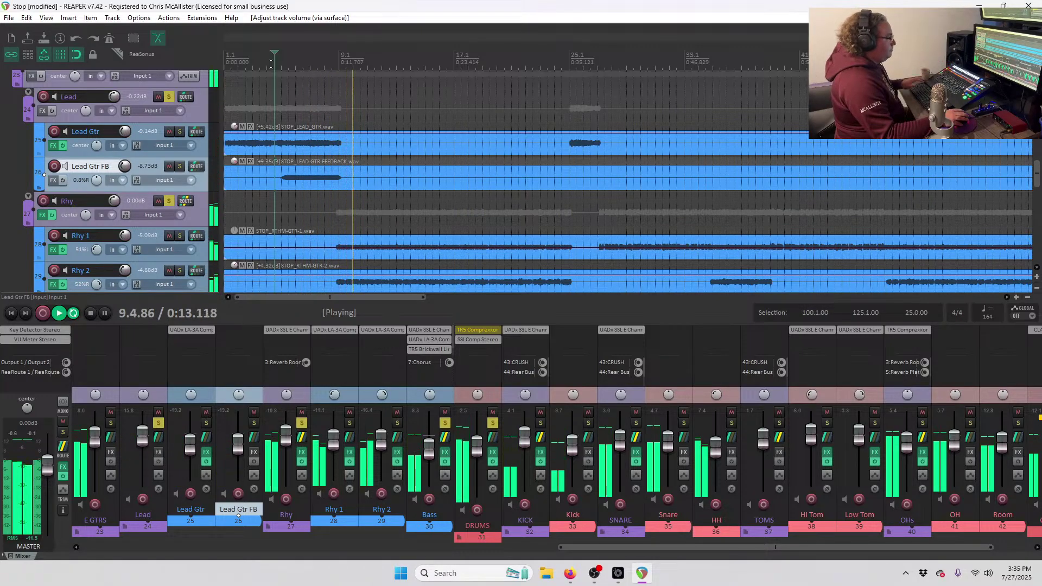
{"action": "key", "text": "space"}
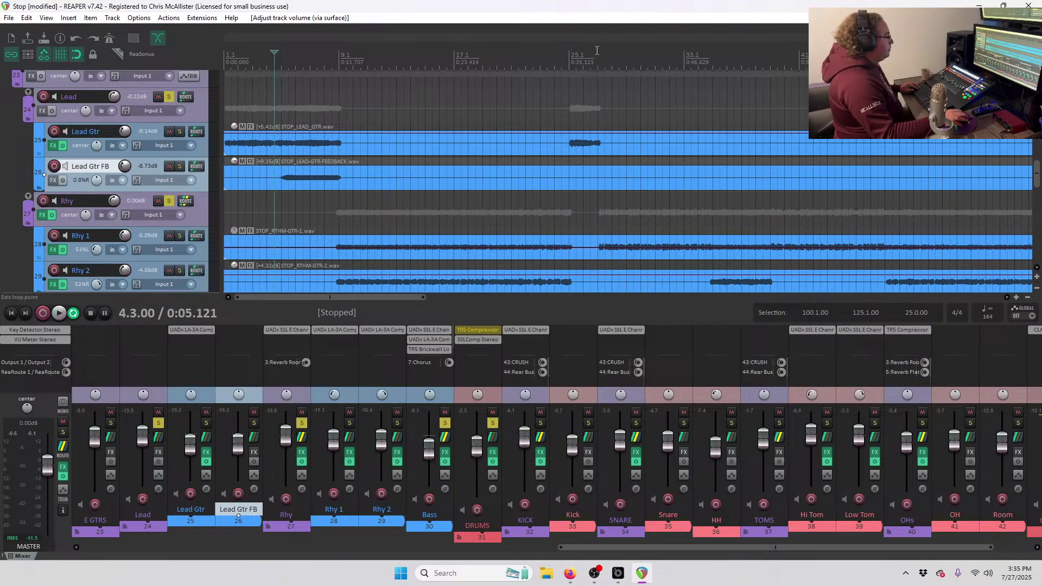
Set the Lead Gtr level to -8.31 dB while replaying the short lead break around bar 25.
{"action": "scroll", "coordinate": [716, 159], "scroll_direction": "down", "scroll_amount": 4}
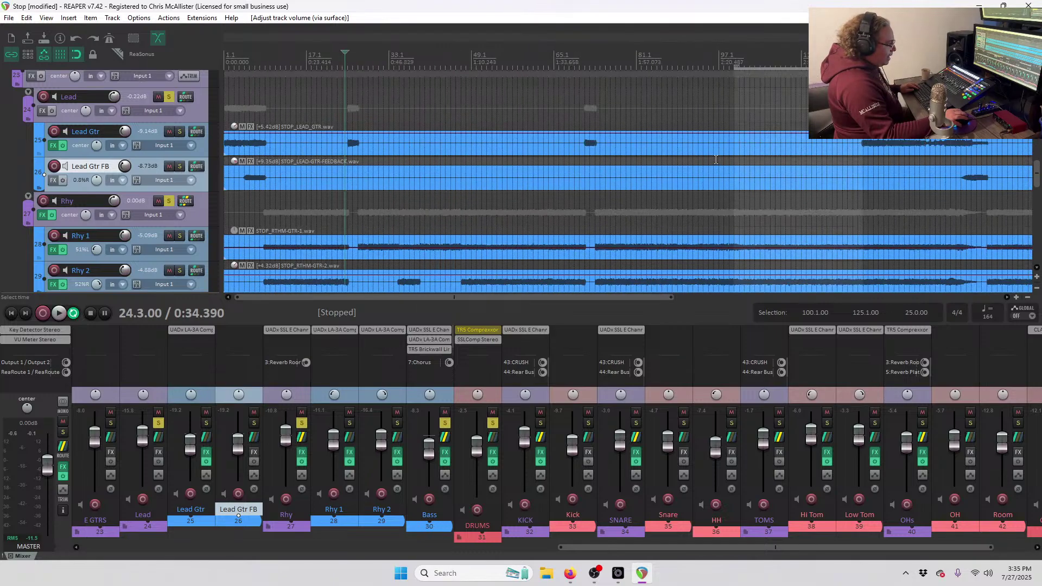
{"action": "scroll", "coordinate": [716, 160], "scroll_direction": "up", "scroll_amount": 4}
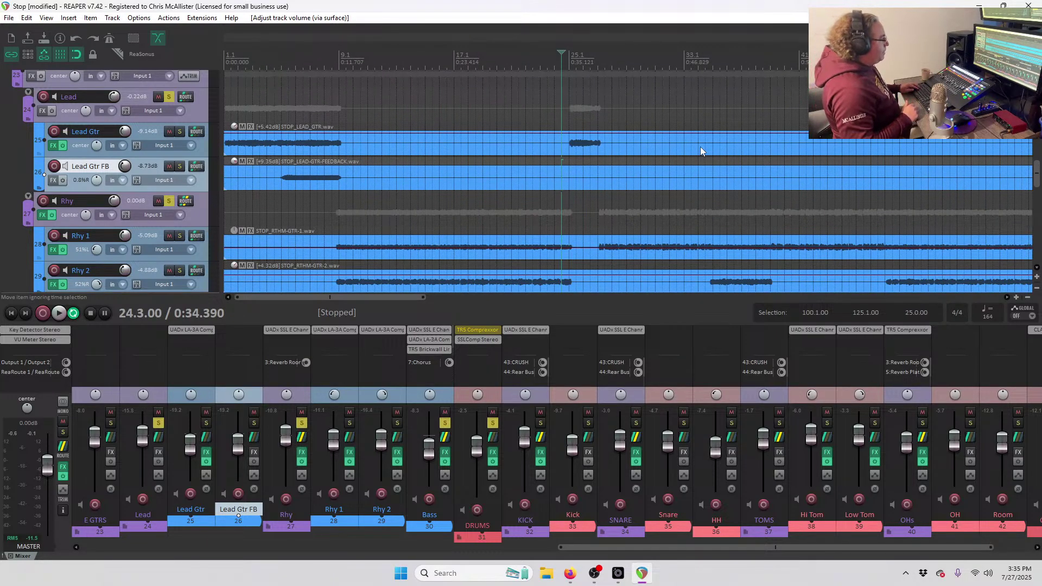
{"action": "key", "text": "space"}
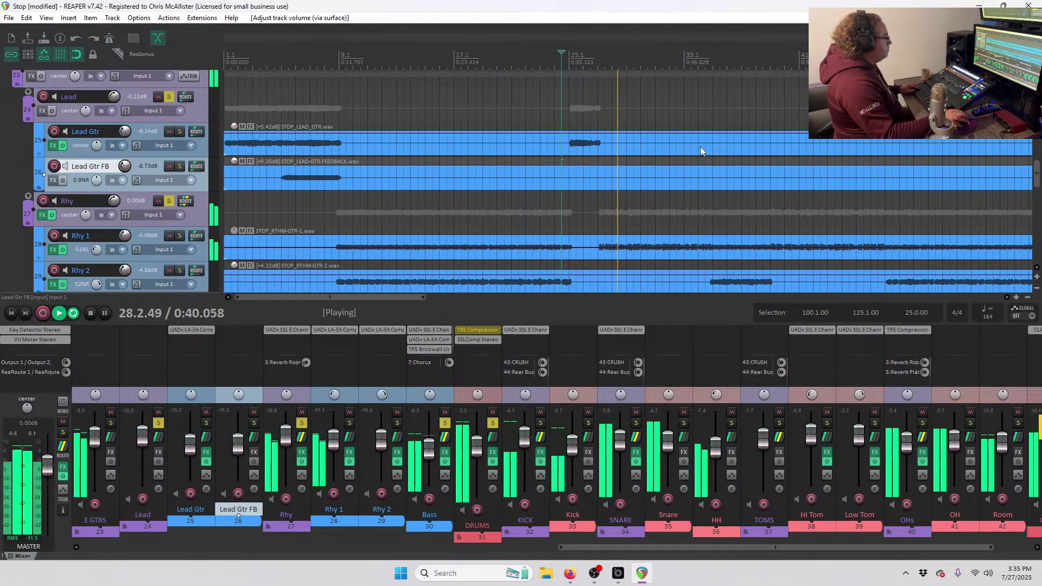
{"action": "key", "text": "space"}
{"action": "key", "text": "space"}
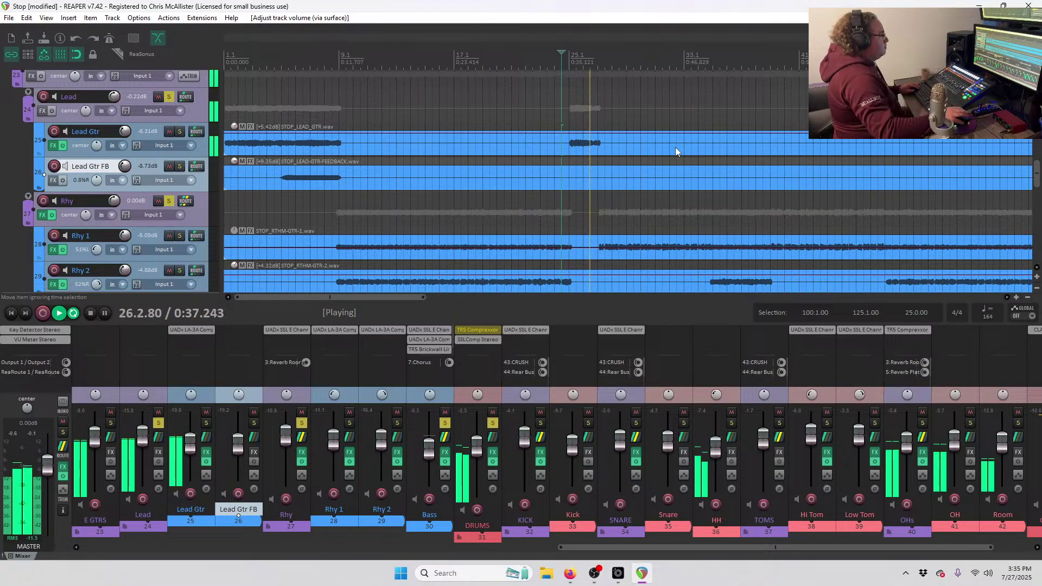
Set the Lead folder level to -0.78 dB, clear the time selection, and play the second lead break and the guitar solo.
{"action": "scroll", "coordinate": [676, 148], "scroll_direction": "down", "scroll_amount": 3}
{"action": "left_click", "coordinate": [724, 53]}
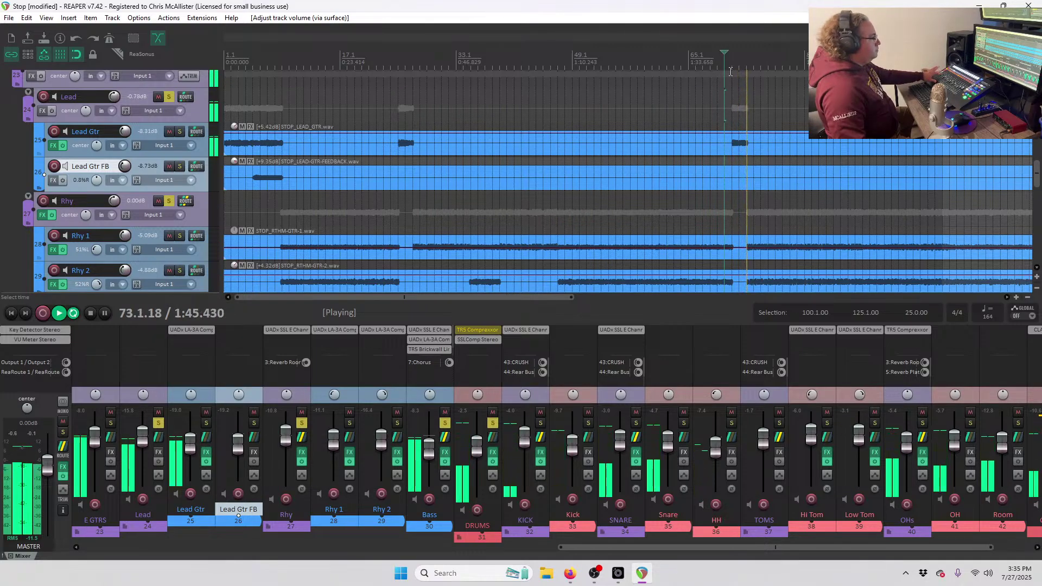
{"action": "scroll", "coordinate": [704, 43], "scroll_direction": "down", "scroll_amount": 2}
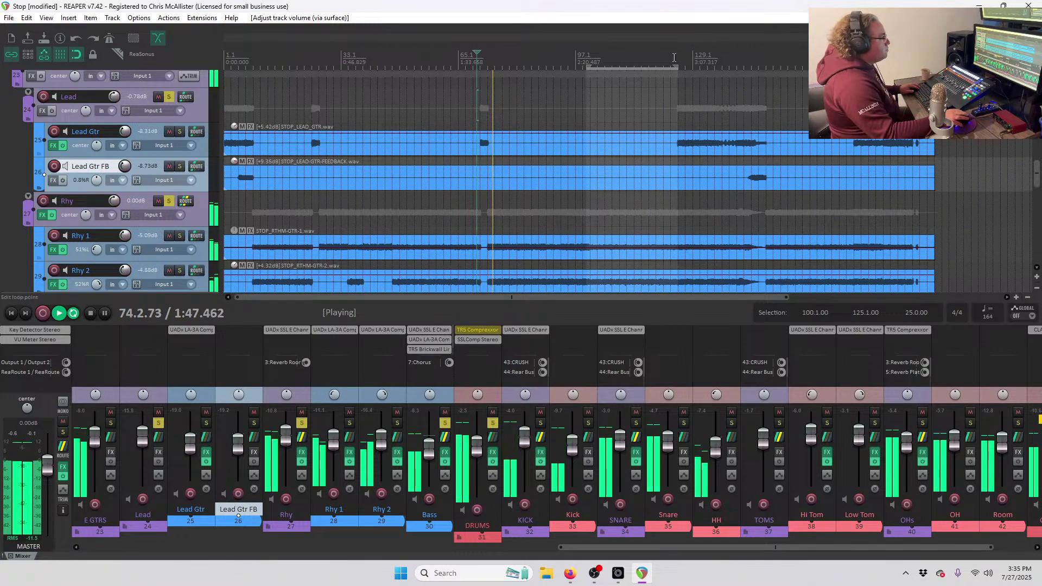
{"action": "left_click", "coordinate": [674, 57]}
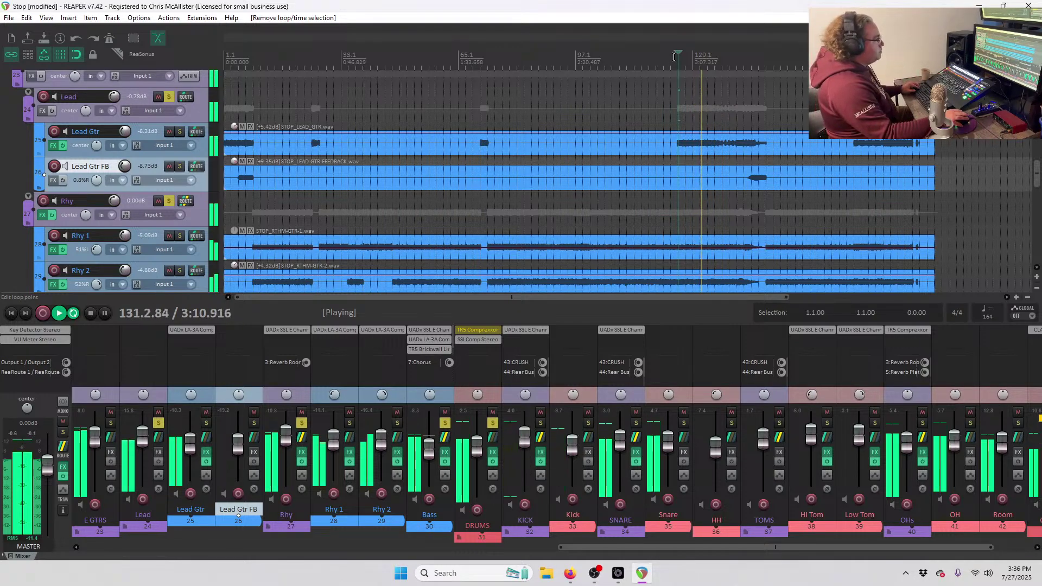
{"action": "left_click", "coordinate": [722, 61]}
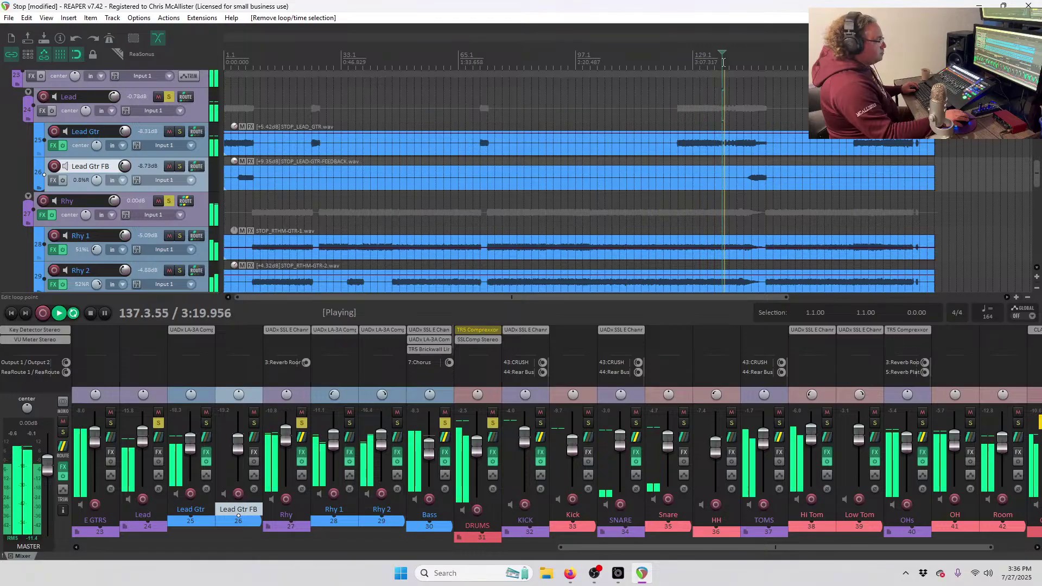
Play the end of the guitar solo and its feedback, and the outro from bar 173.
{"action": "left_click", "coordinate": [738, 62]}
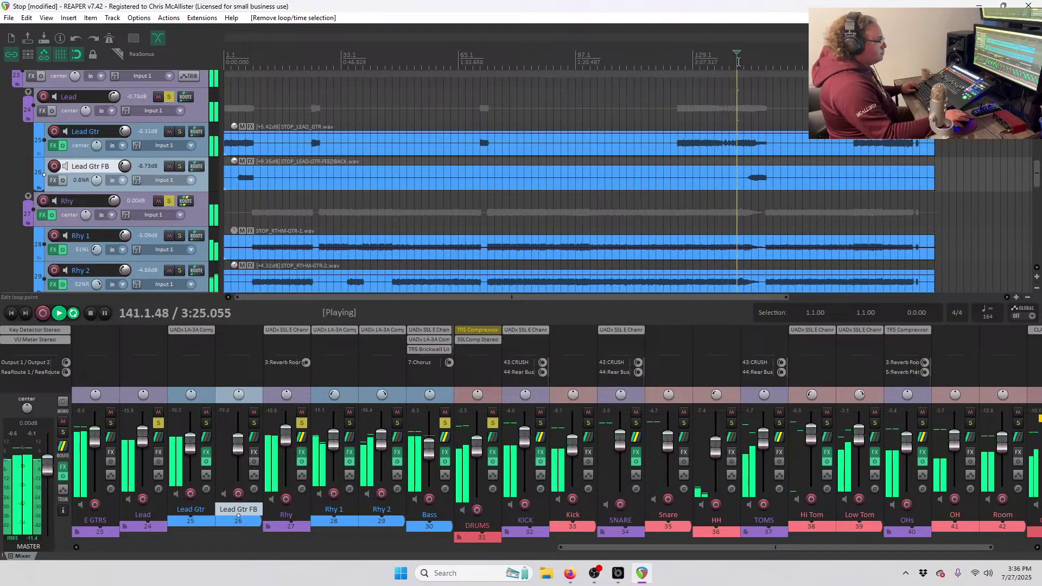
{"action": "left_click", "coordinate": [745, 61]}
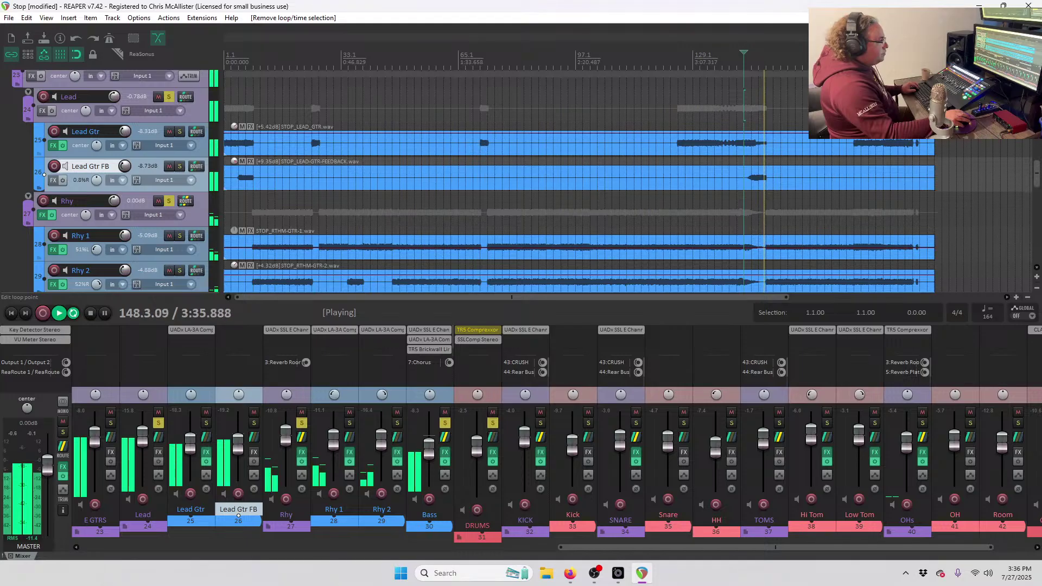
{"action": "key", "text": "space"}
{"action": "key", "text": "]"}
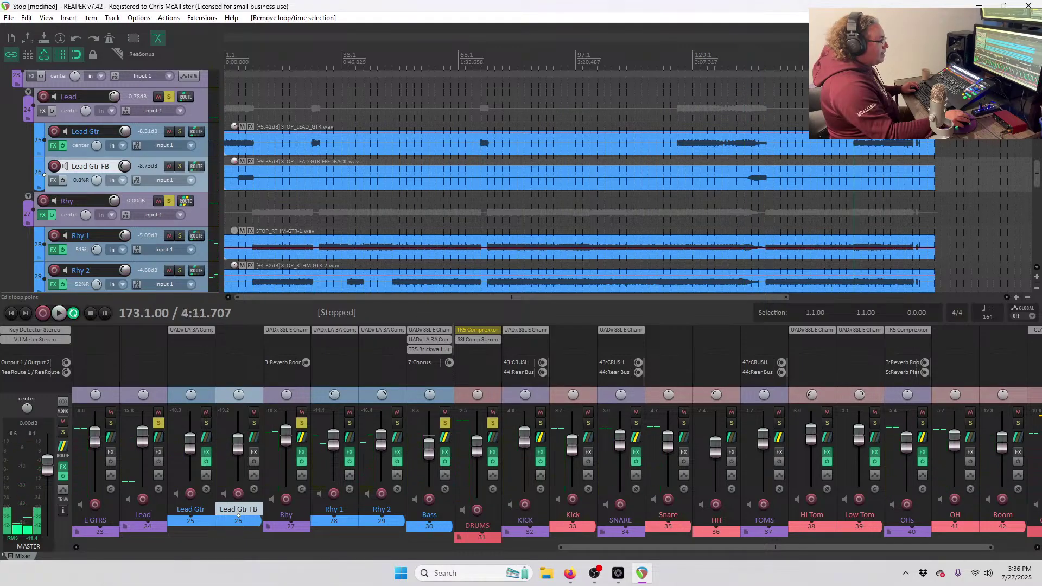
{"action": "key", "text": "space"}
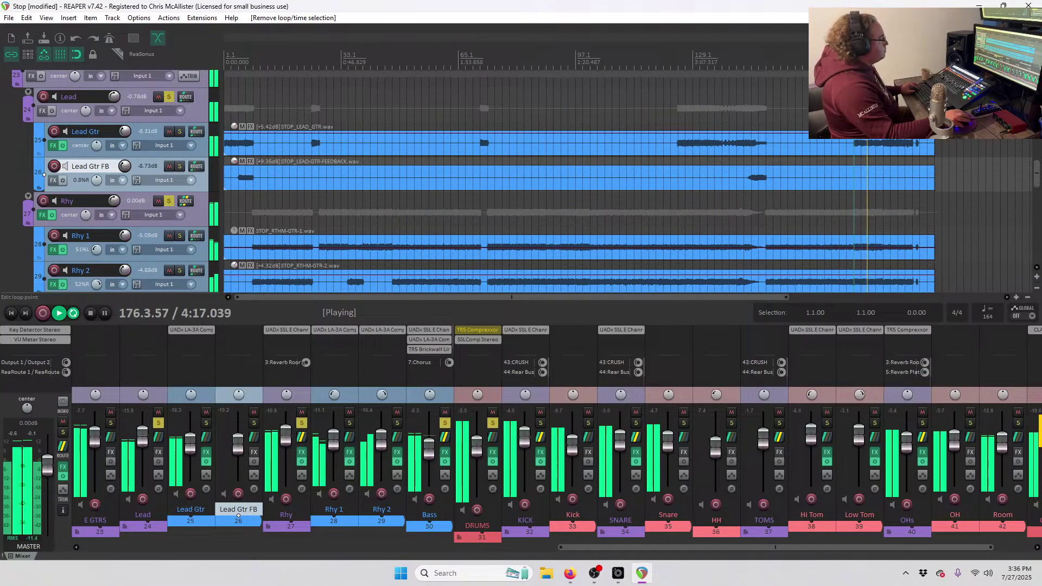
{"action": "key", "text": "space"}
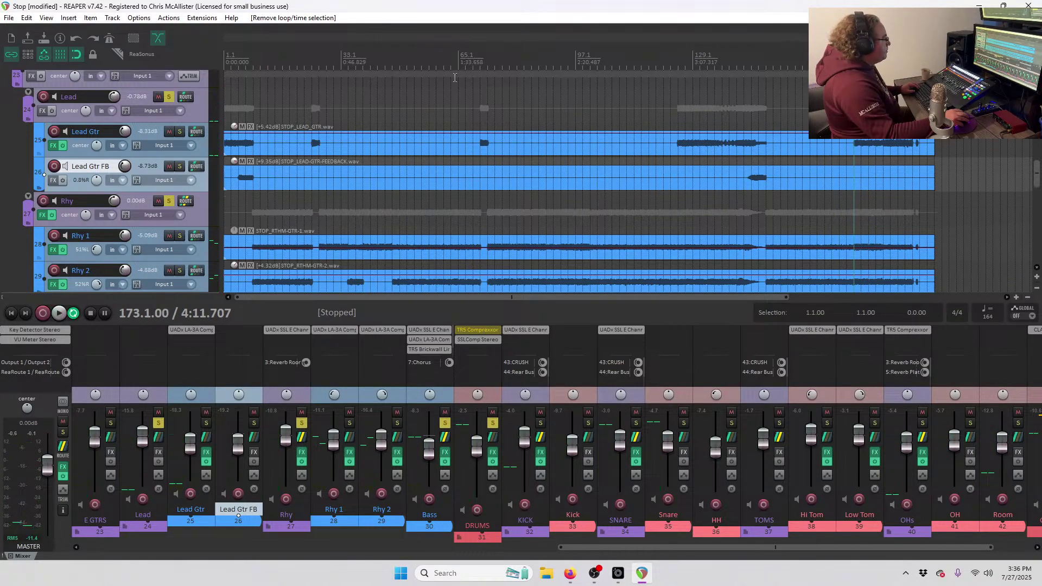
Duplicate the Lead Gtr track.
{"action": "left_click", "coordinate": [202, 151]}
{"action": "right_click", "coordinate": [203, 151]}
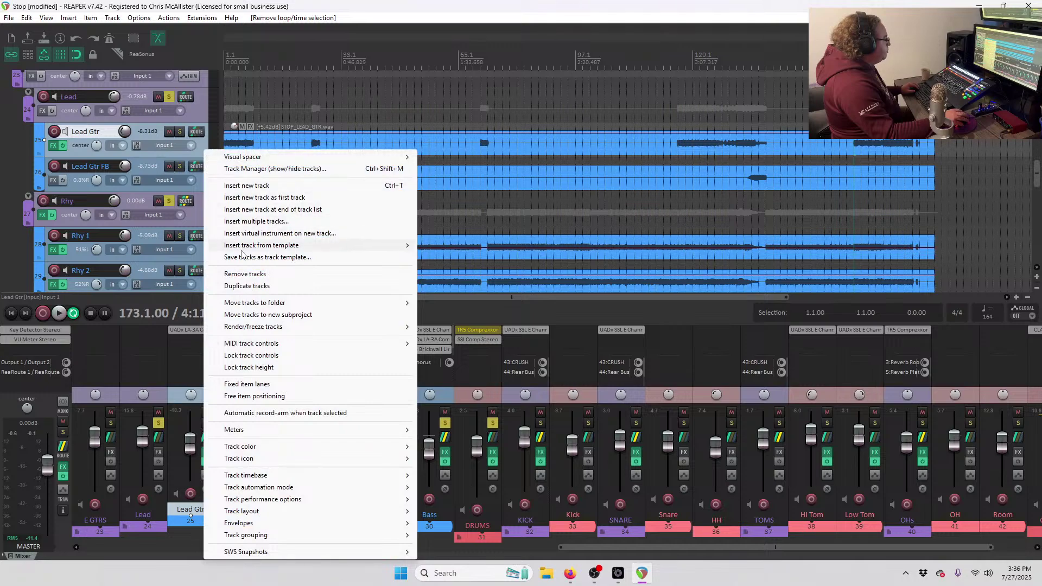
{"action": "left_click", "coordinate": [248, 287]}
Split both lead guitar items just before the solo, and delete the original's later part and the duplicate's earlier part.
{"action": "left_click", "coordinate": [659, 156]}
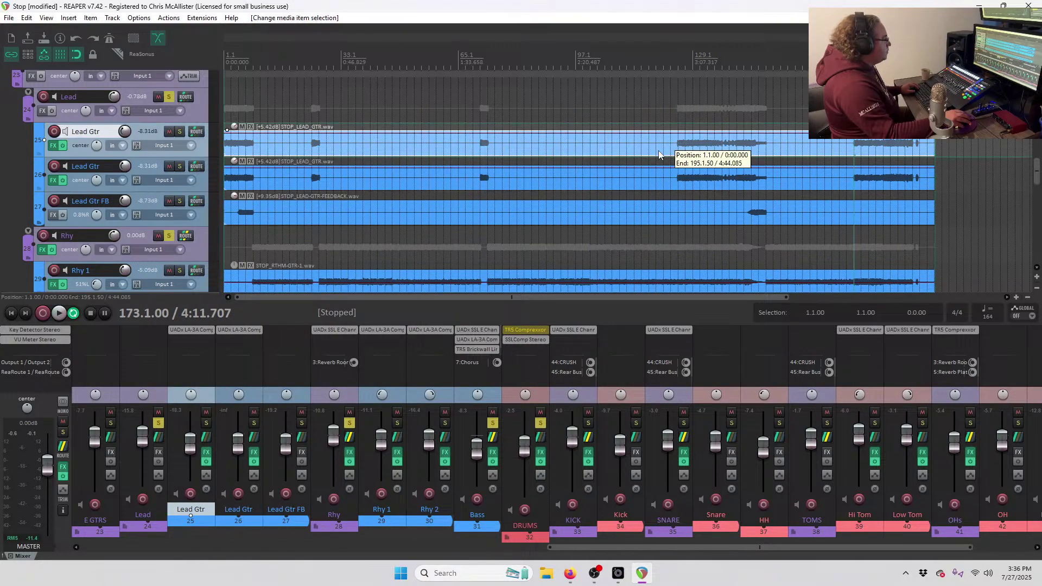
{"action": "left_click", "coordinate": [656, 185], "text": "ctrl"}
{"action": "key", "text": "s"}
{"action": "left_click", "coordinate": [686, 147]}
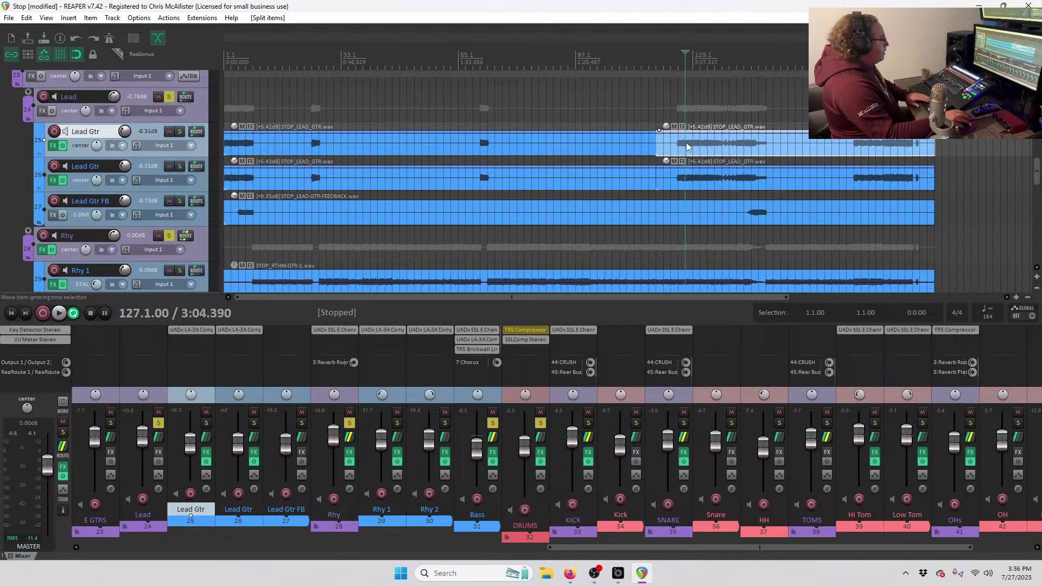
{"action": "key", "text": "Delete"}
{"action": "left_click", "coordinate": [606, 179]}
{"action": "key", "text": "Delete"}
Rename the duplicated lead guitar track as Lead Gtr Solo.
{"action": "double_click", "coordinate": [98, 165]}
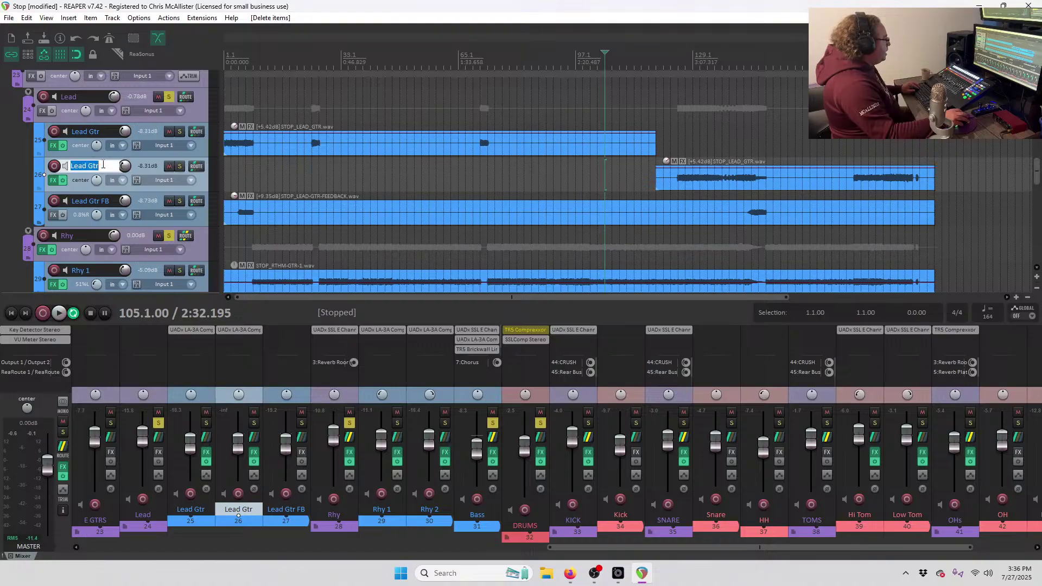
{"action": "type", "text": "Solo"}
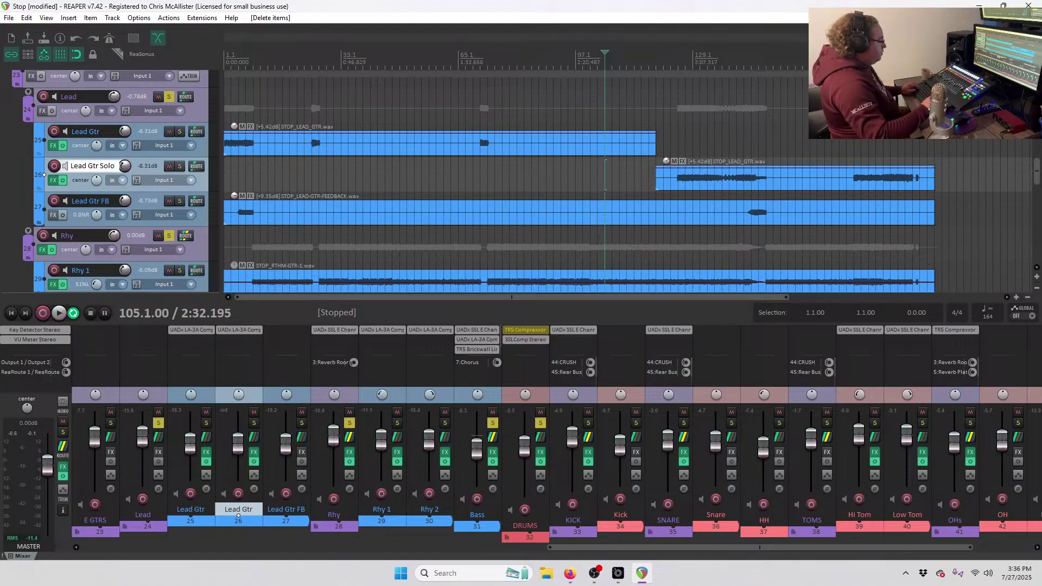
{"action": "key", "text": "Return"}
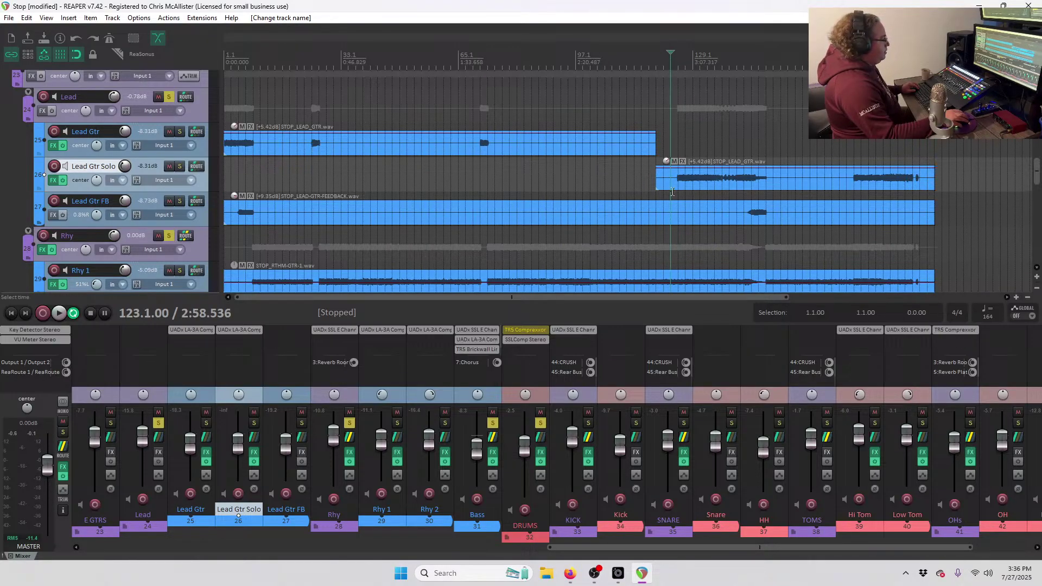
Insert the UADx SSL E Channel Strip on Lead Gtr after the LA-3A and move its window clear of the track list.
{"action": "left_click", "coordinate": [236, 60]}
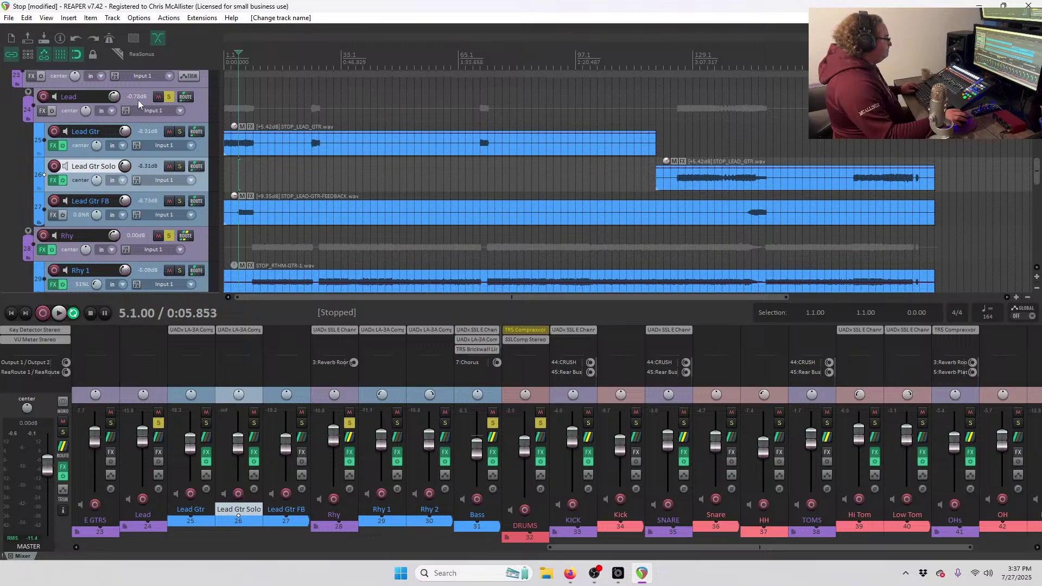
{"action": "right_click", "coordinate": [44, 111]}
{"action": "key", "text": "Escape"}
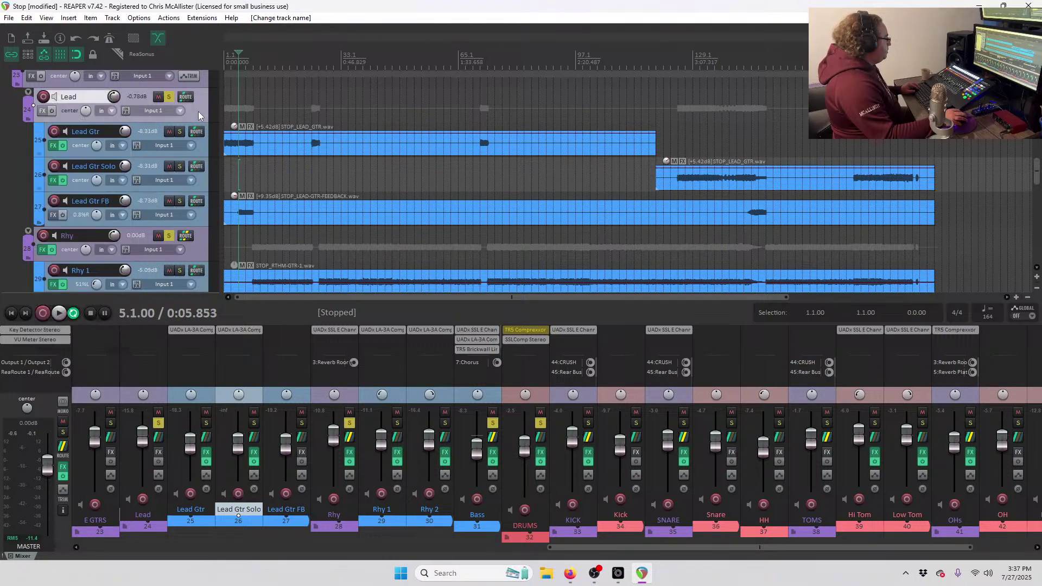
{"action": "right_click", "coordinate": [53, 148]}
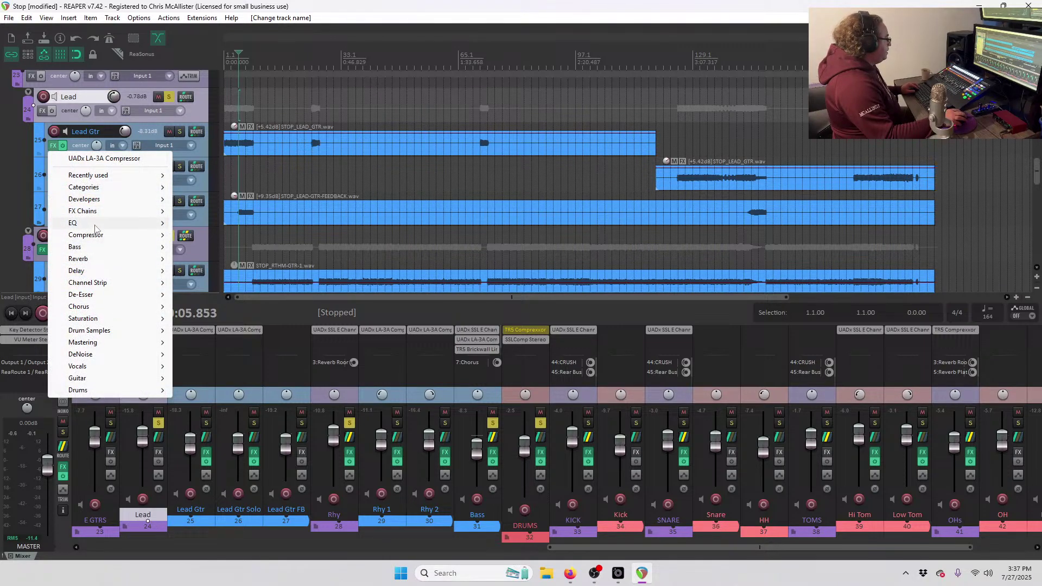
{"action": "mouse_move", "coordinate": [130, 223]}
{"action": "left_click", "coordinate": [255, 319]}
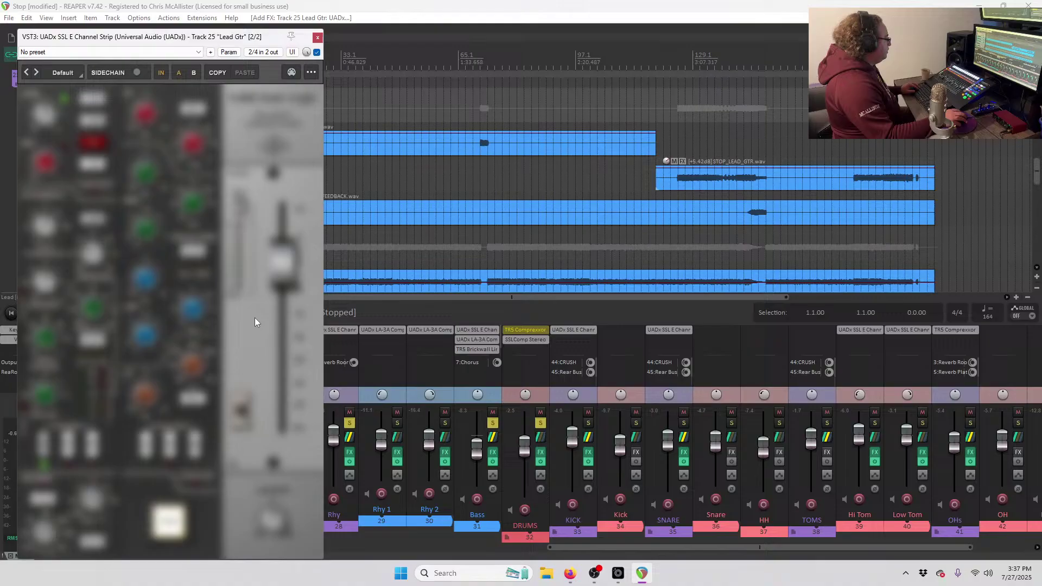
{"action": "left_click_drag", "start_coordinate": [208, 22], "coordinate": [603, 45]}
Enable the channel strip's EQ on Lead Gtr and boost the HMF gain while playing the intro from the start.
{"action": "left_click", "coordinate": [238, 63]}
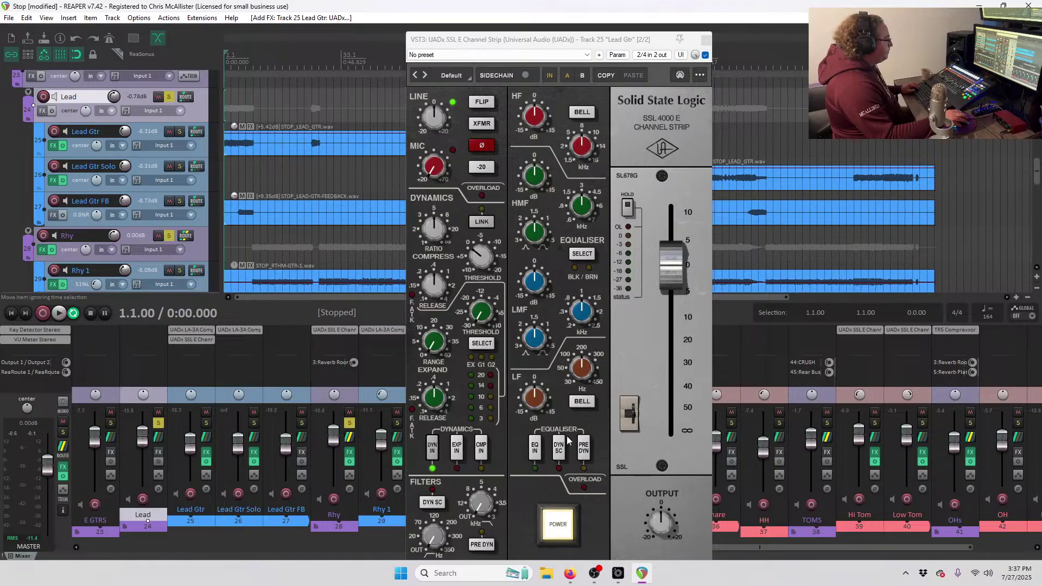
{"action": "left_click", "coordinate": [534, 448]}
{"action": "key", "text": "space"}
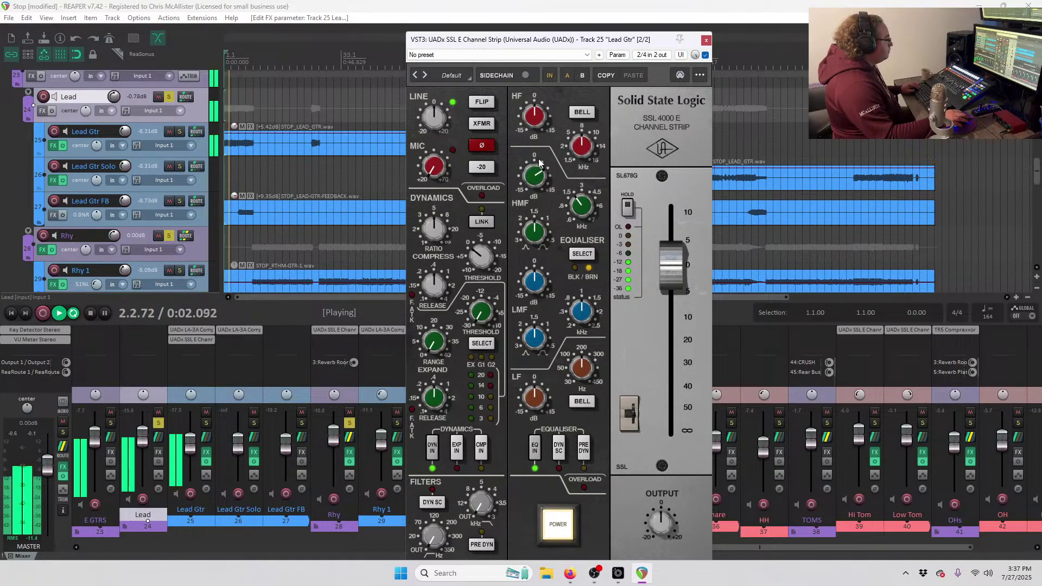
{"action": "left_click_drag", "start_coordinate": [540, 163], "coordinate": [545, 140]}
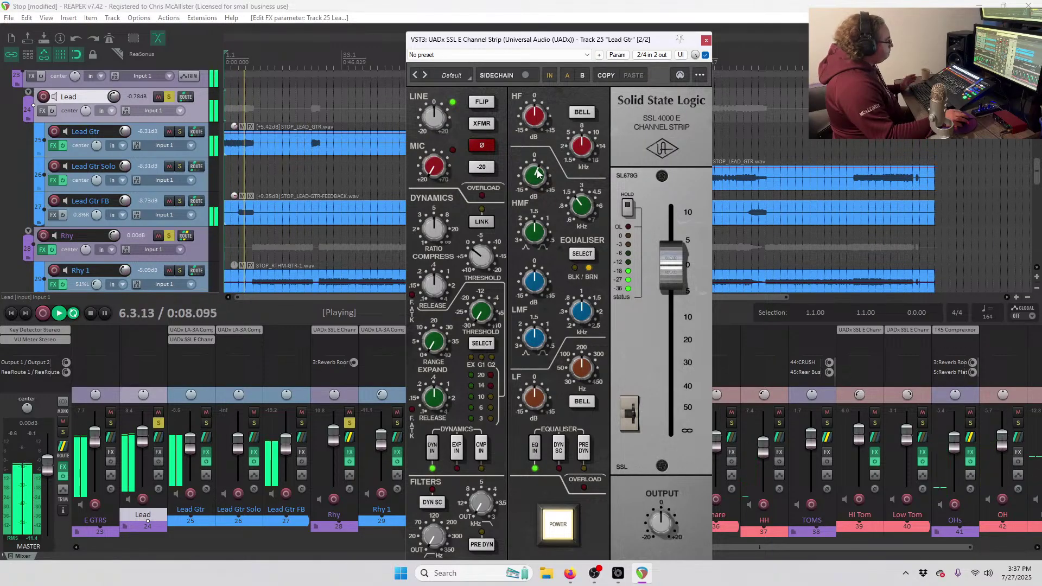
{"action": "left_click", "coordinate": [706, 40]}
{"action": "key", "text": "space"}
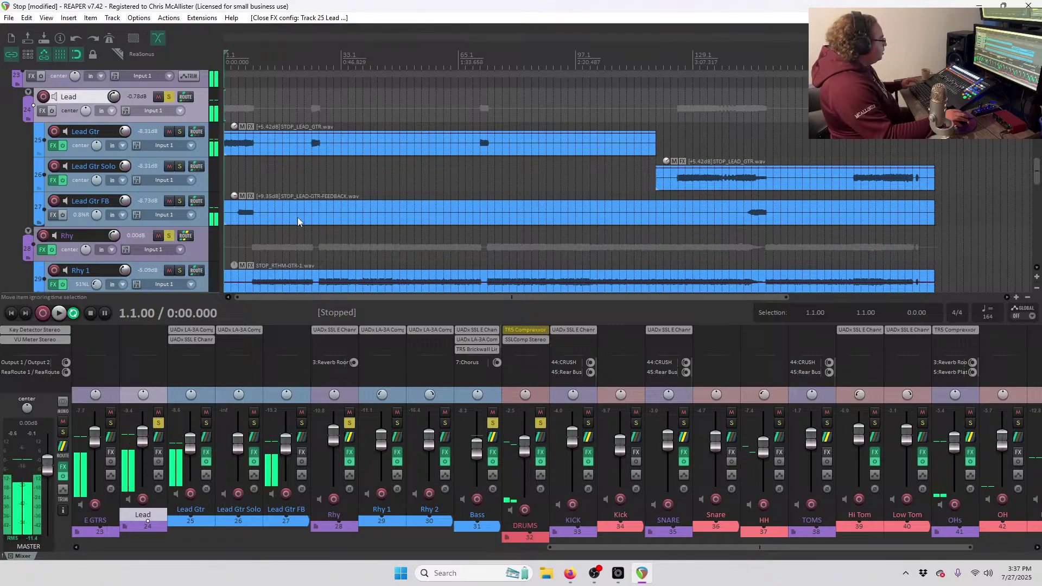
Clear the track solos, mute the VOX folder, and play the full band mix from the start while checking the mixer levels.
{"action": "scroll", "coordinate": [152, 188], "scroll_direction": "up", "scroll_amount": 2}
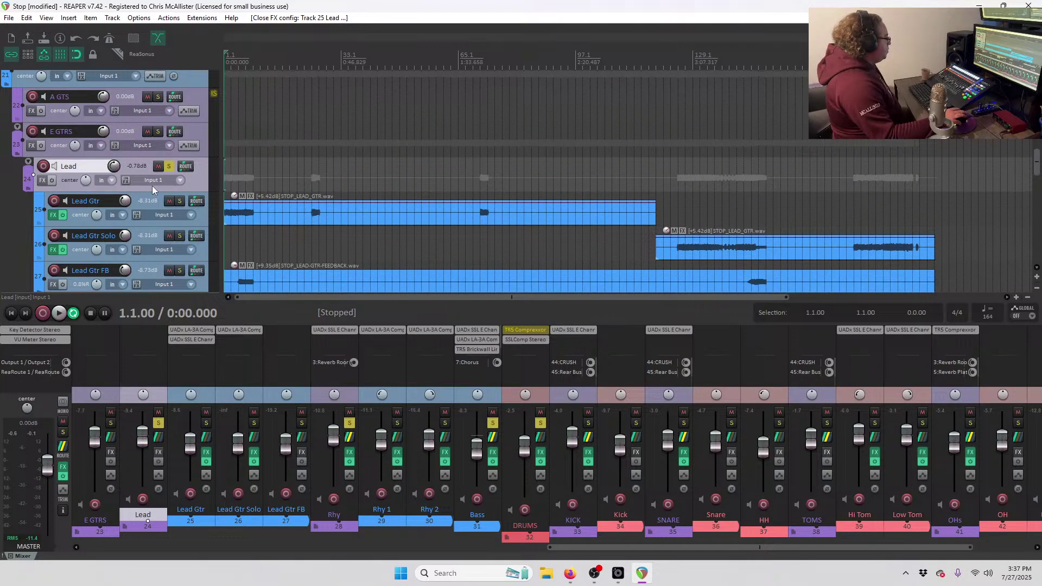
{"action": "scroll", "coordinate": [152, 188], "scroll_direction": "down", "scroll_amount": 2}
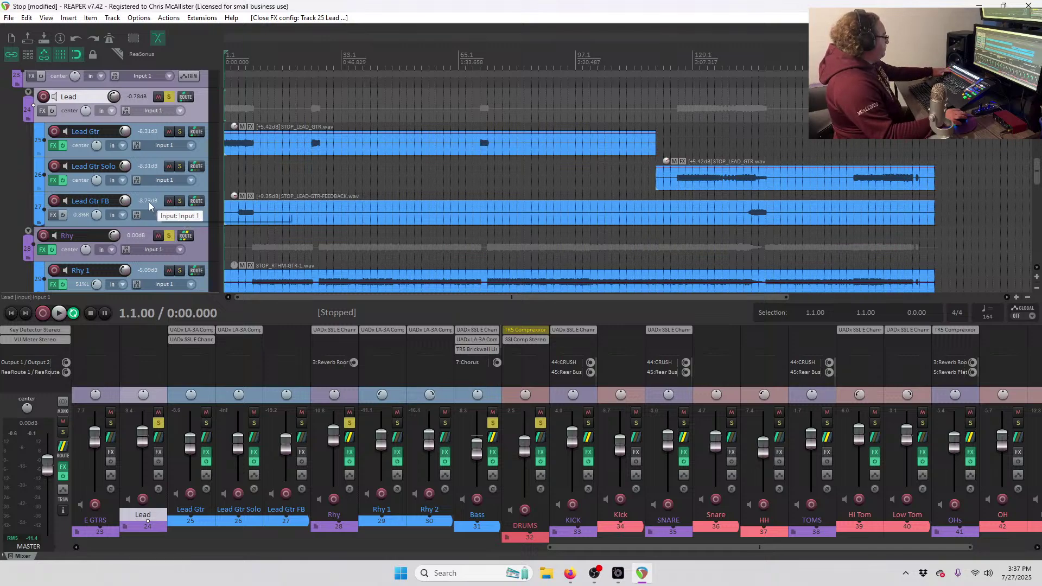
{"action": "key", "text": "alt+F6"}
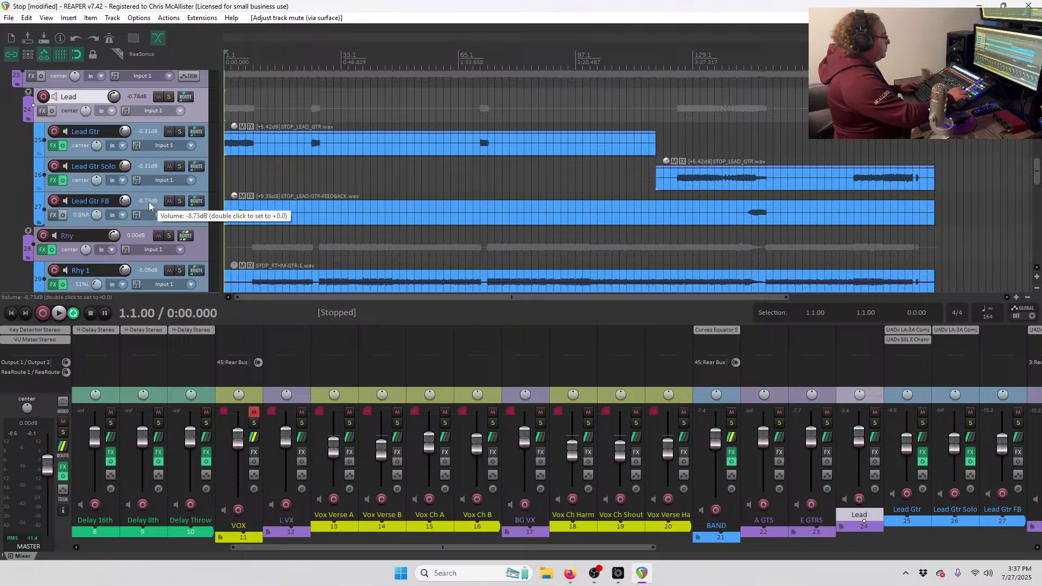
{"action": "key", "text": "space"}
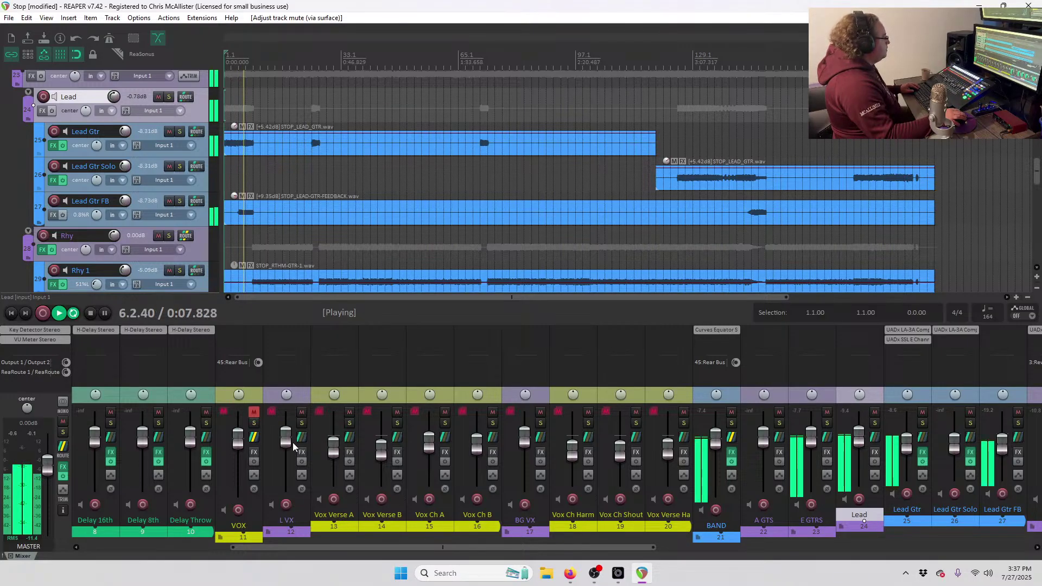
{"action": "scroll", "coordinate": [137, 236], "scroll_direction": "down", "scroll_amount": 4}
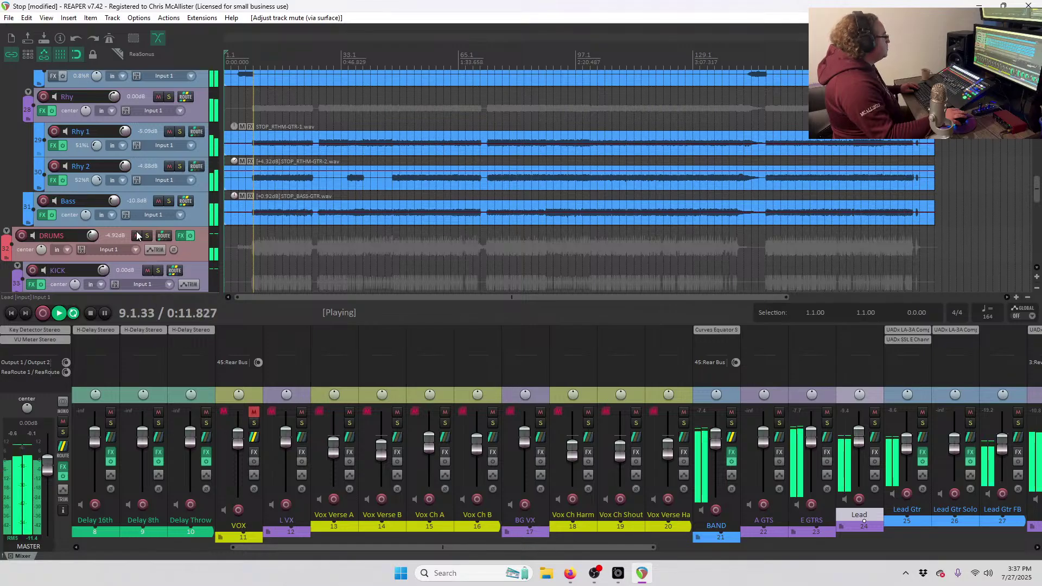
{"action": "scroll", "coordinate": [533, 501], "scroll_direction": "right", "scroll_amount": 6}
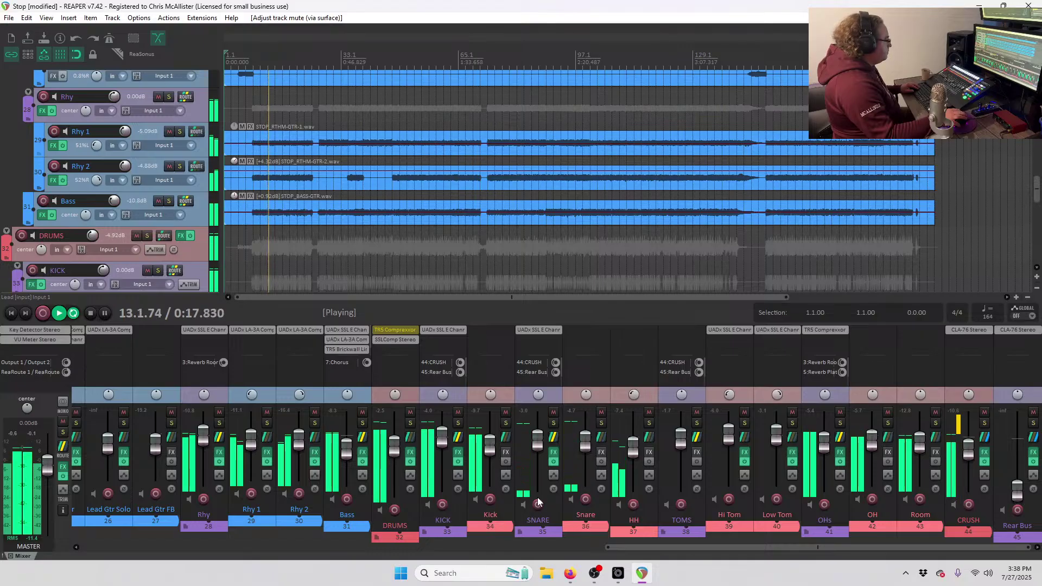
{"action": "mouse_move", "coordinate": [536, 495]}
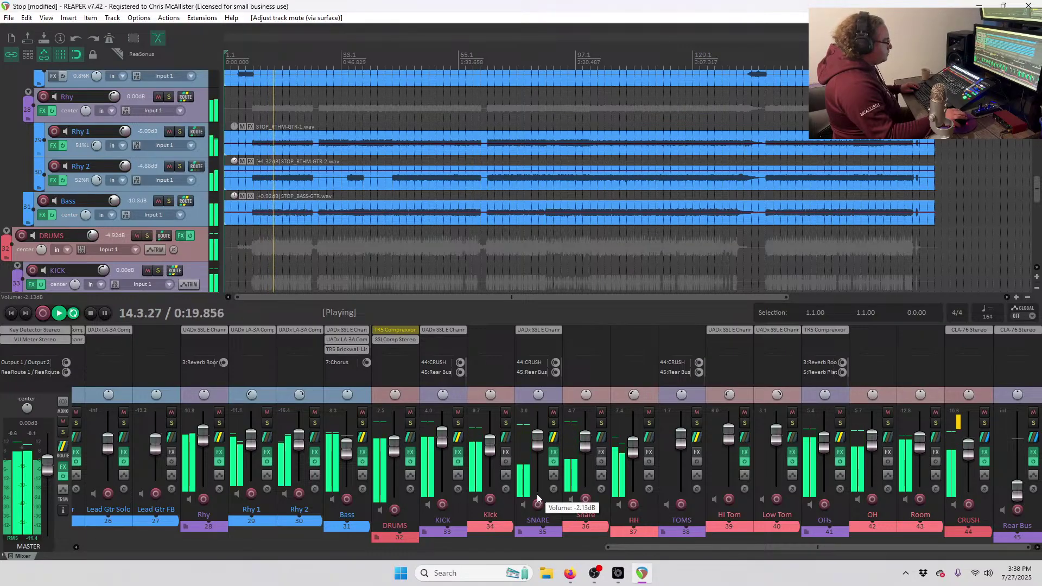
{"action": "scroll", "coordinate": [536, 494], "scroll_direction": "left", "scroll_amount": 2}
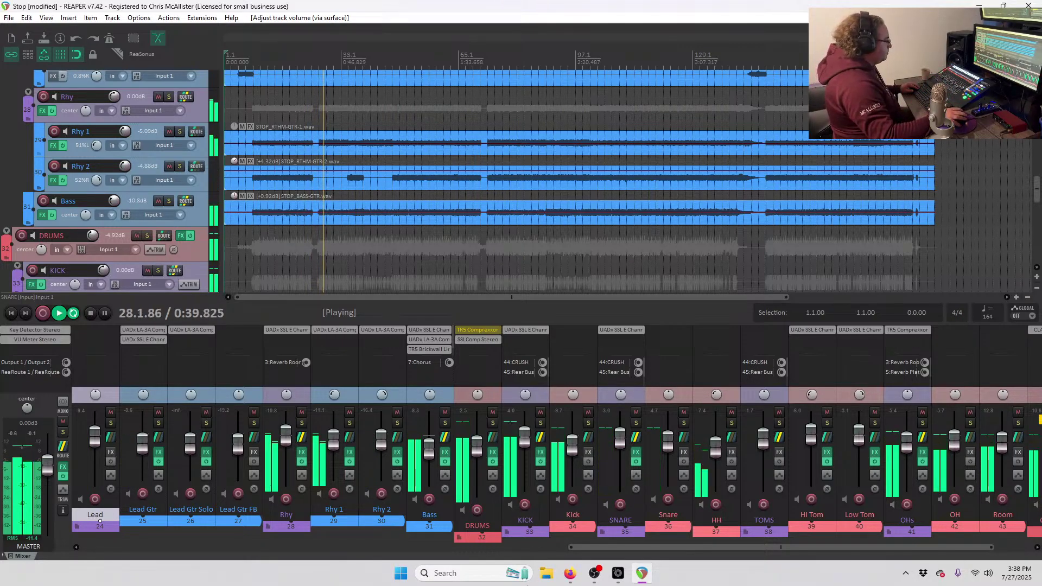
{"action": "scroll", "coordinate": [666, 511], "scroll_direction": "right", "scroll_amount": 2}
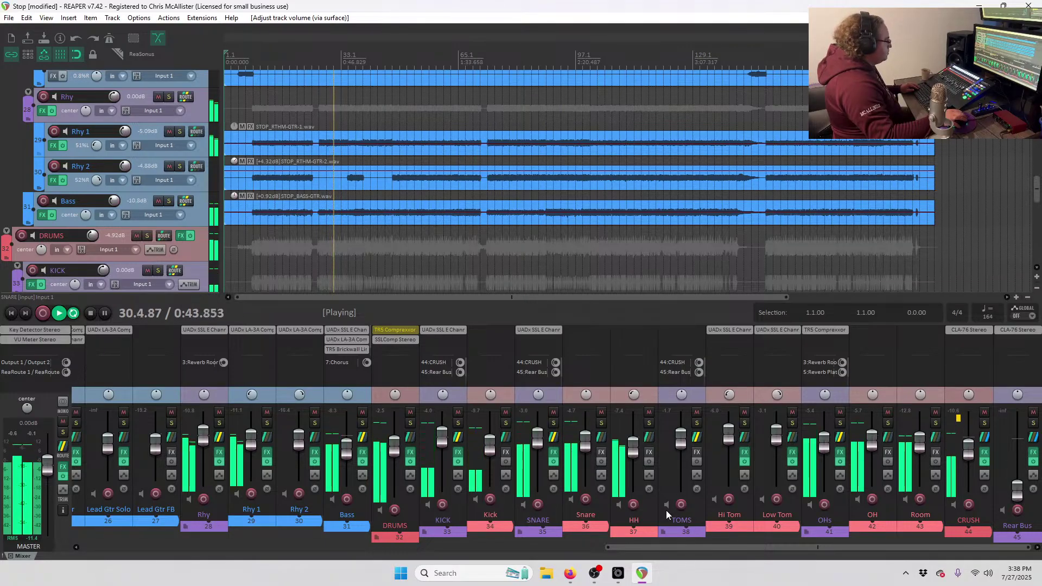
{"action": "key", "text": "space"}
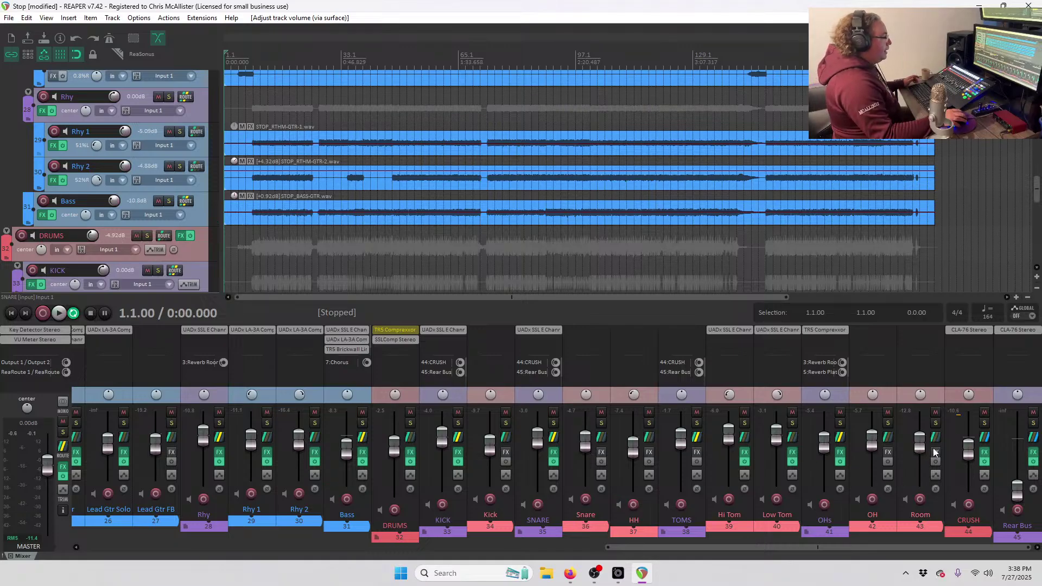
Examine the Rear Bus routing to see which folders it receives and their send levels.
{"action": "left_click", "coordinate": [1034, 438]}
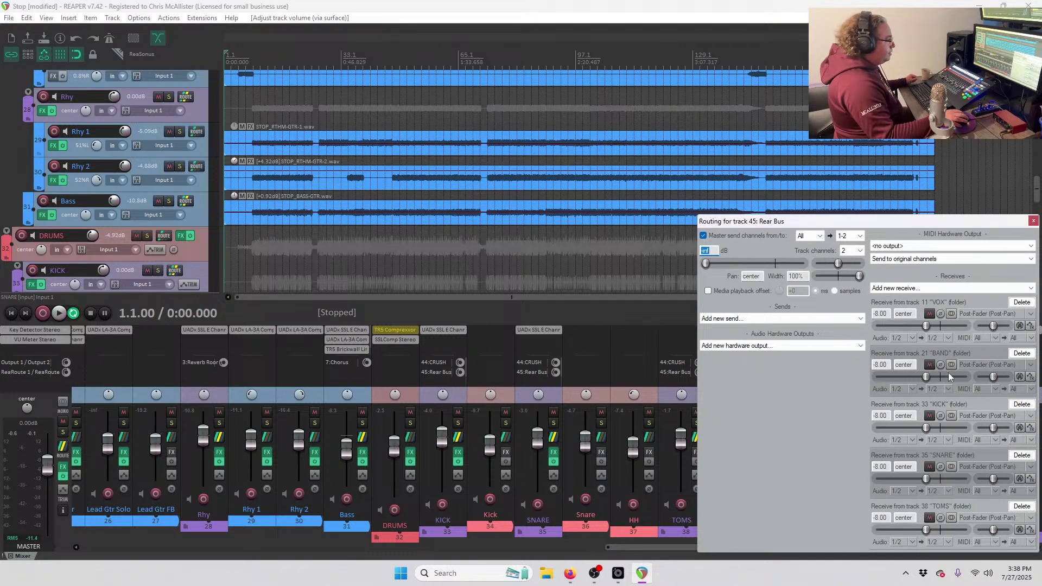
{"action": "scroll", "coordinate": [318, 498], "scroll_direction": "left", "scroll_amount": 6}
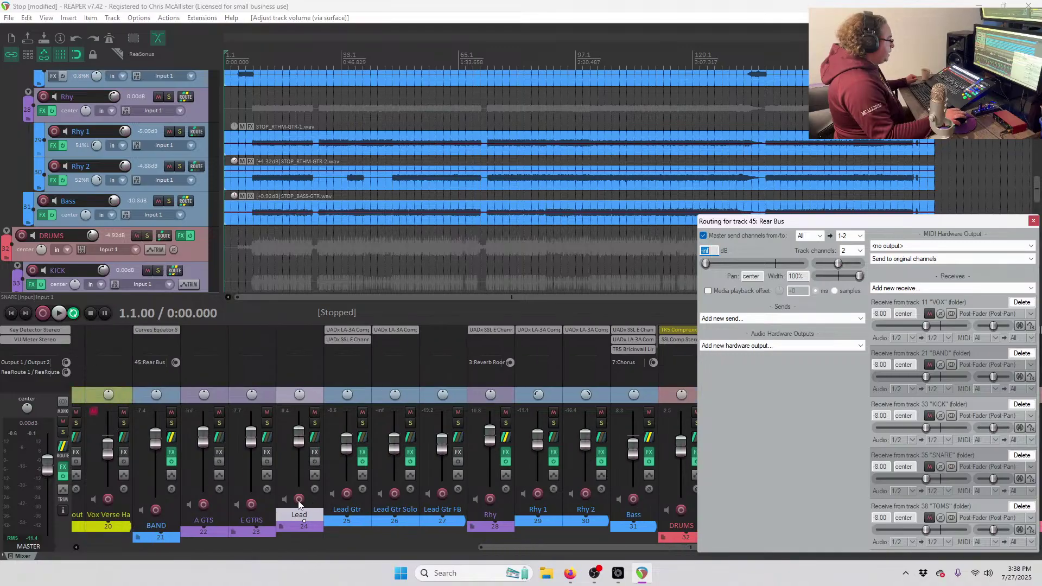
{"action": "scroll", "coordinate": [481, 500], "scroll_direction": "right", "scroll_amount": 6}
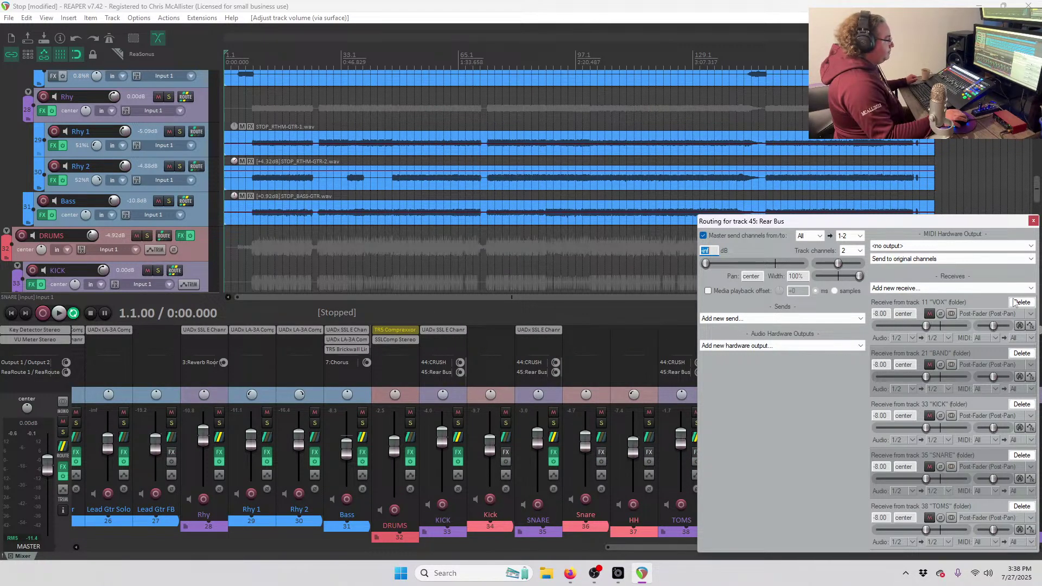
{"action": "left_click", "coordinate": [1033, 221]}
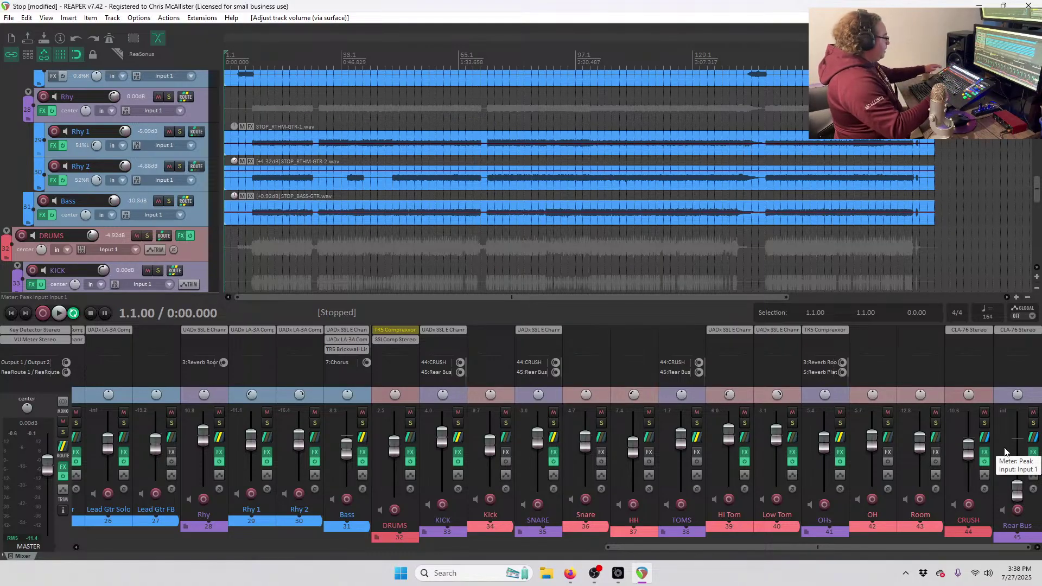
Solo the Rear Bus and raise its level while playing the song from the start and from bar 27.
{"action": "key", "text": "space"}
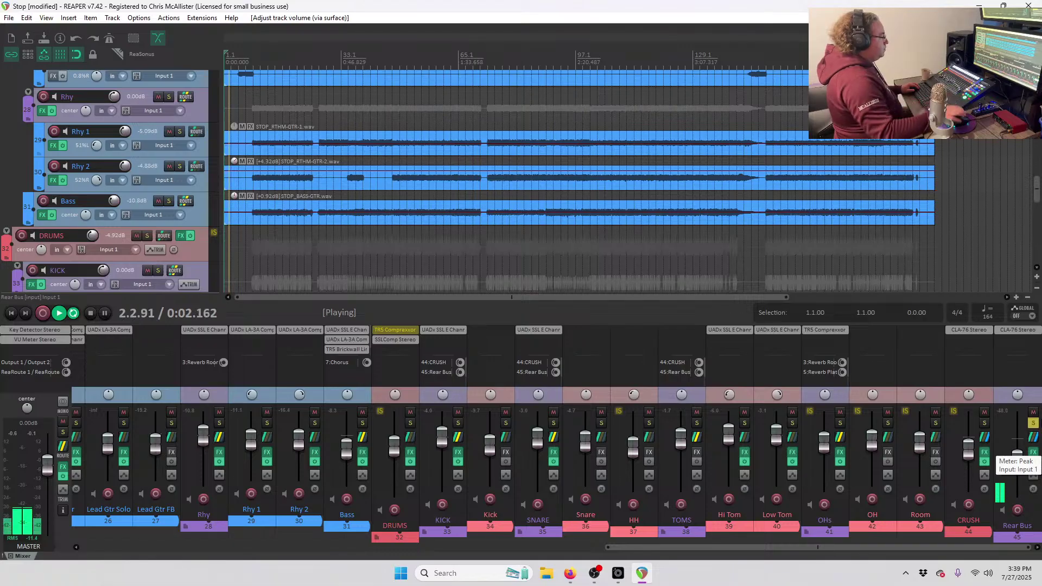
{"action": "left_click", "coordinate": [320, 56]}
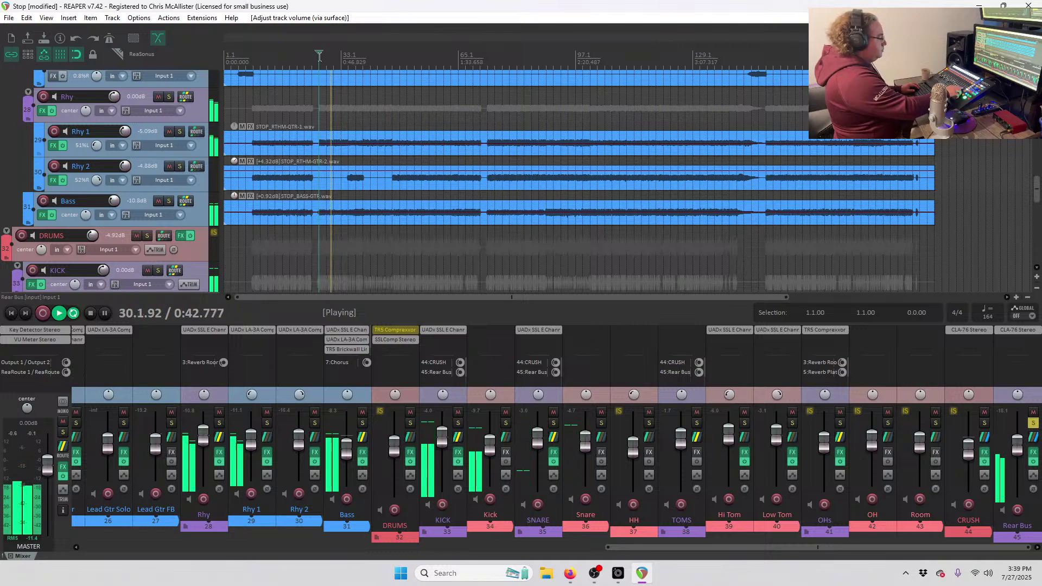
{"action": "key", "text": "space"}
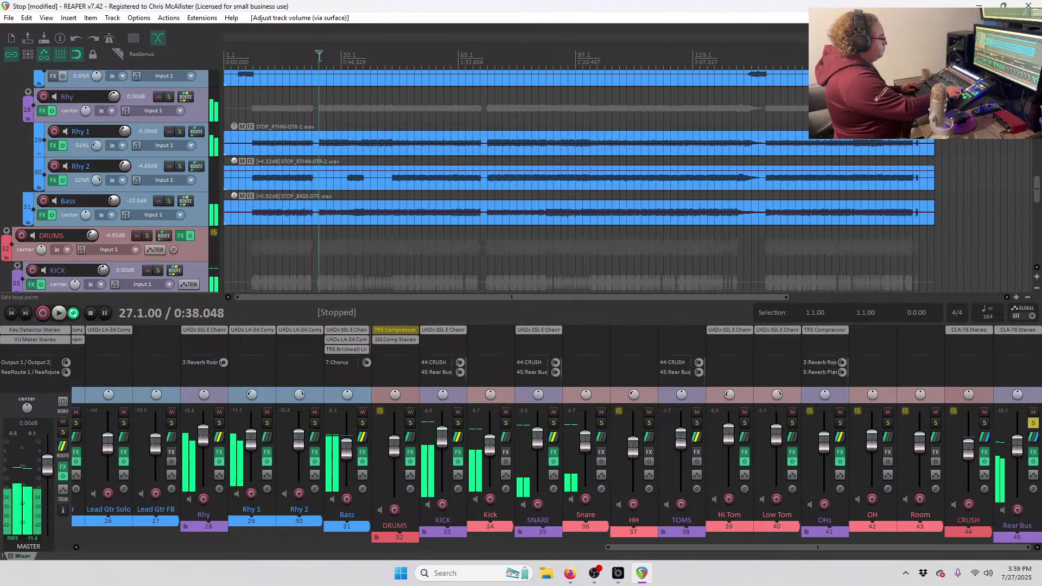
On the Rear Bus CLA-76, turn up attack and release, set the ratio to 20, and raise the input to about -19.9 during playback.
{"action": "left_click", "coordinate": [1033, 454]}
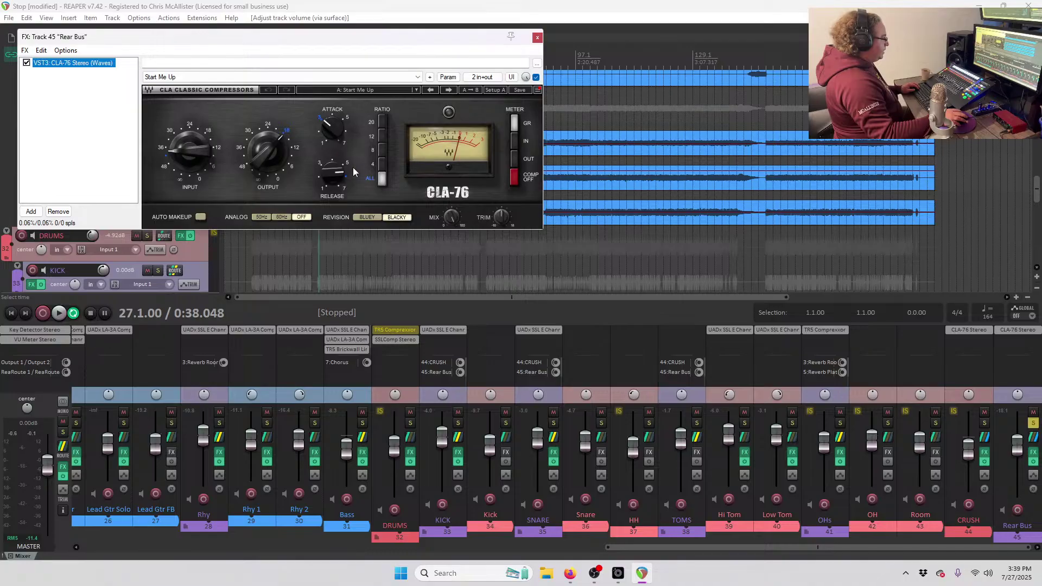
{"action": "left_click_drag", "start_coordinate": [341, 129], "coordinate": [340, 119]}
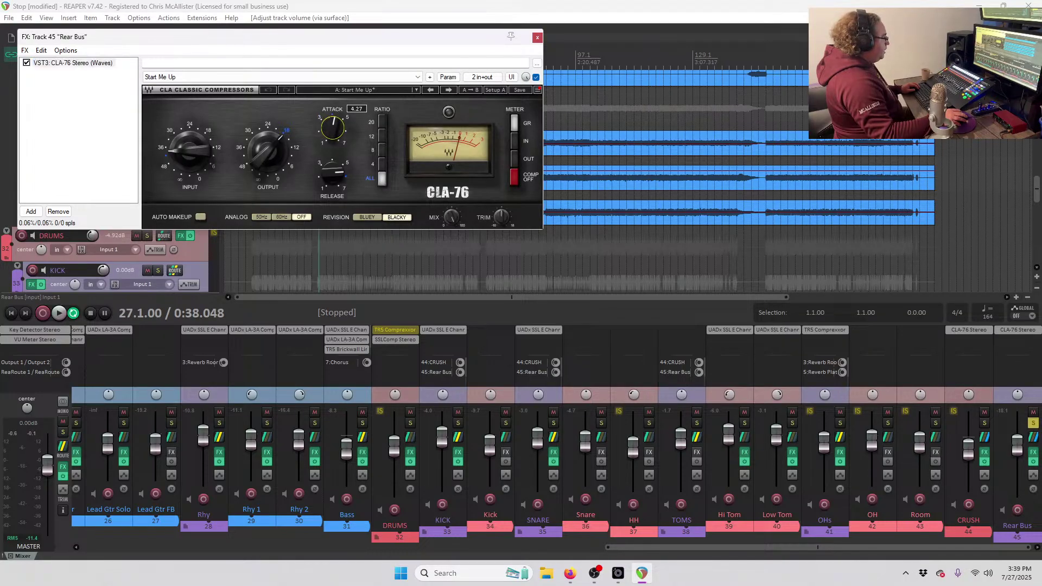
{"action": "left_click", "coordinate": [382, 120]}
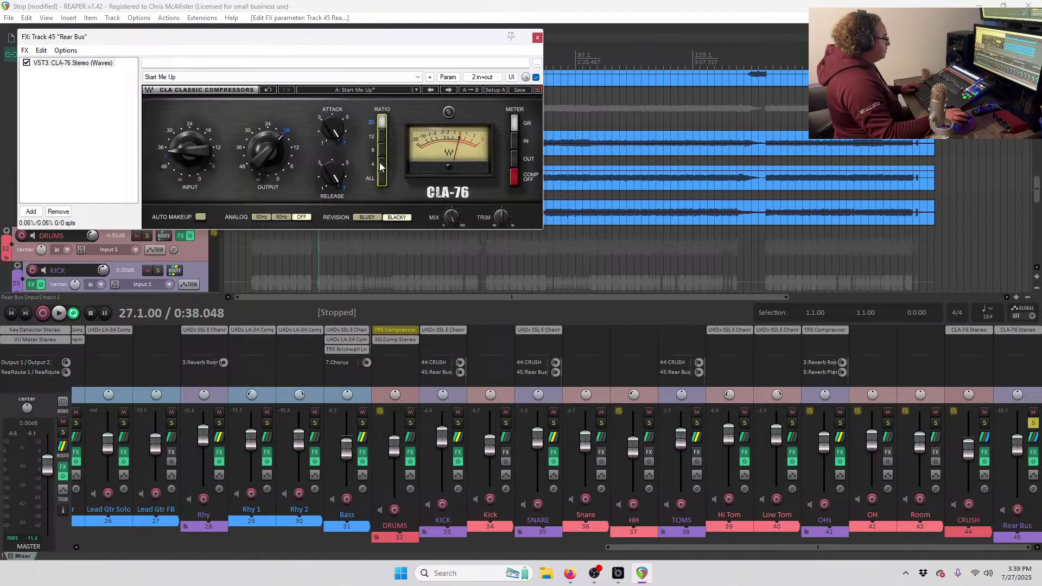
{"action": "key", "text": "space"}
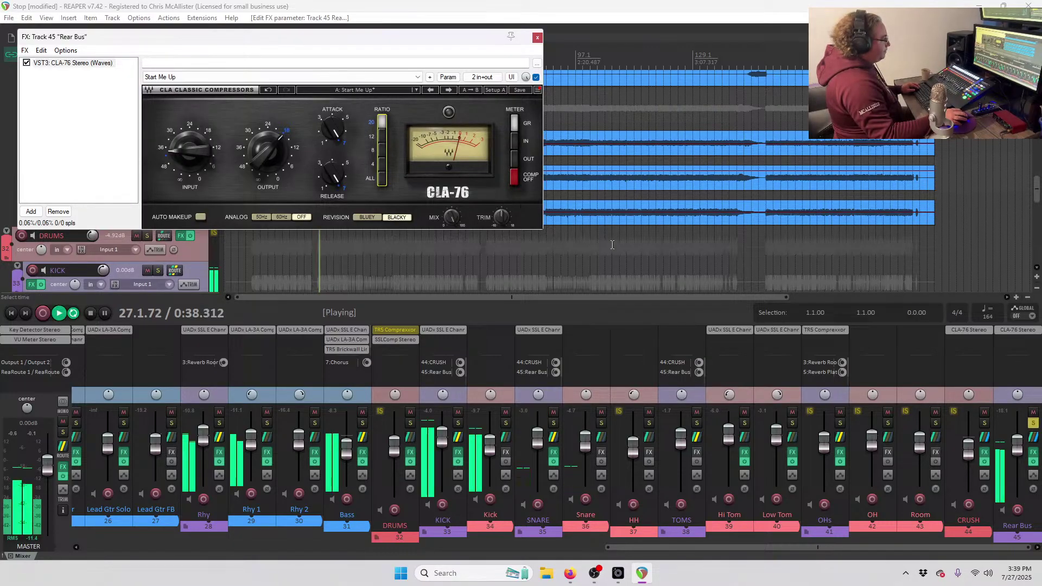
{"action": "left_click_drag", "start_coordinate": [189, 151], "coordinate": [189, 128]}
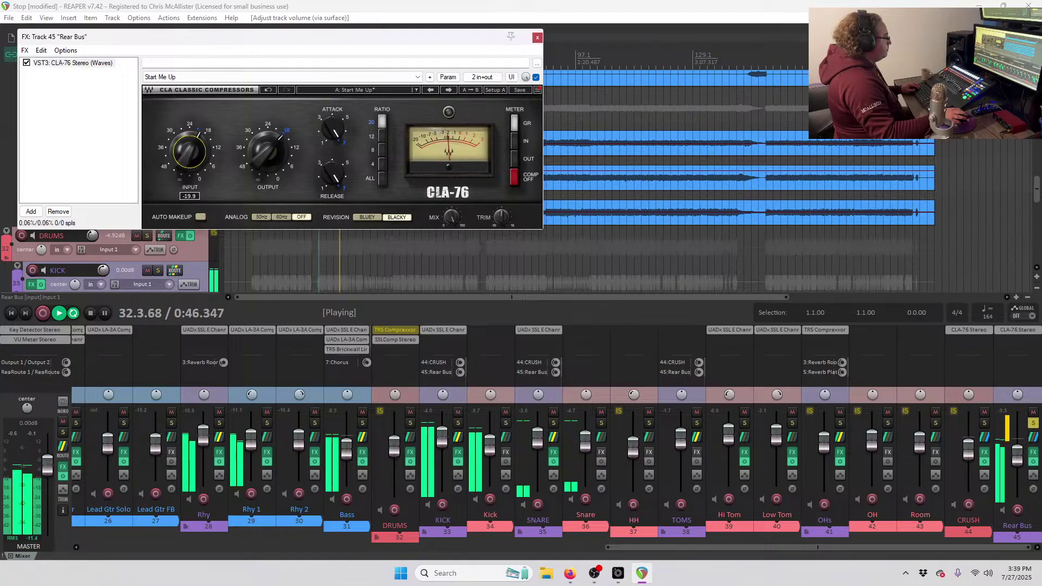
{"action": "left_click", "coordinate": [536, 37]}
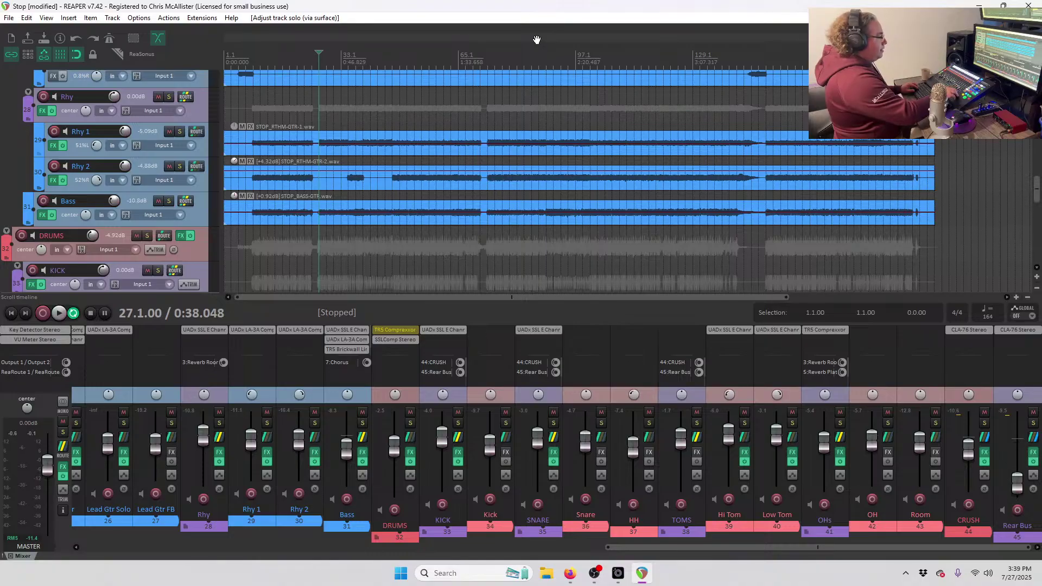
Play the band and drum mix from bar 27 and blend the Rear Bus fader up to -19.7 dB.
{"action": "key", "text": "space"}
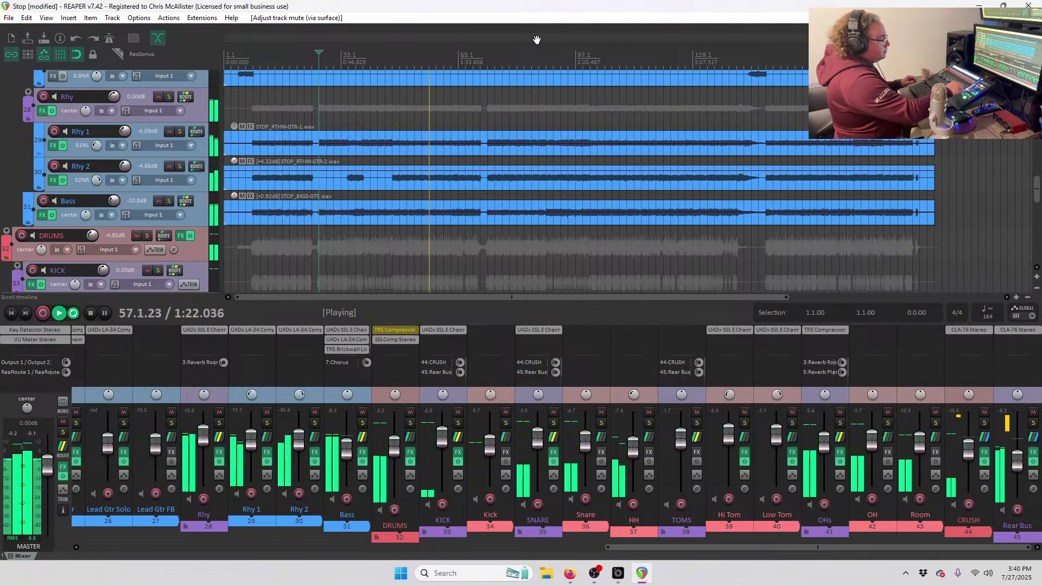
{"action": "key", "text": "space"}
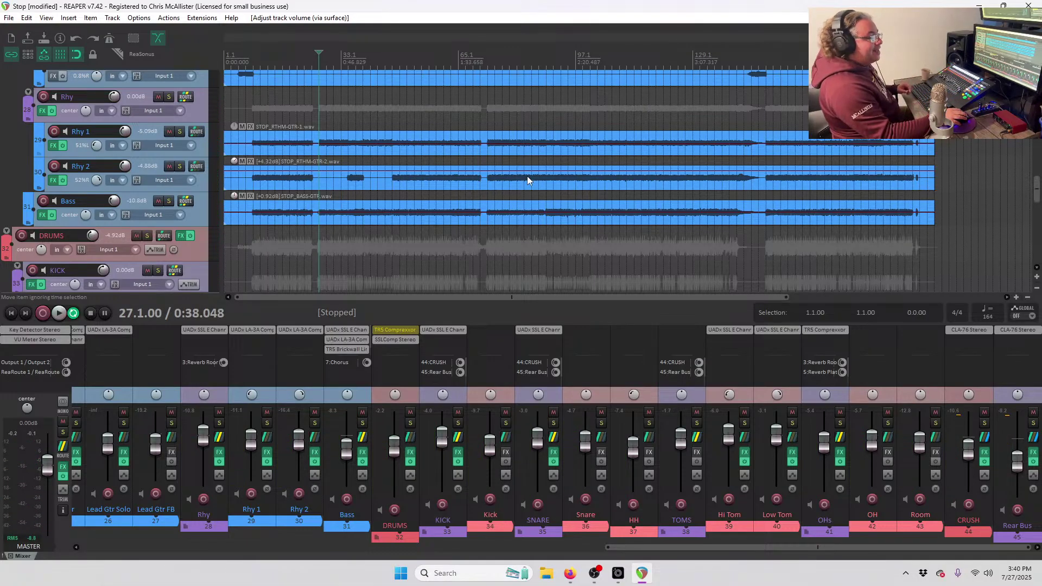
Unmute the VOX group and play the full mix with vocals from bar 27.
{"action": "scroll", "coordinate": [434, 480], "scroll_direction": "left", "scroll_amount": 10}
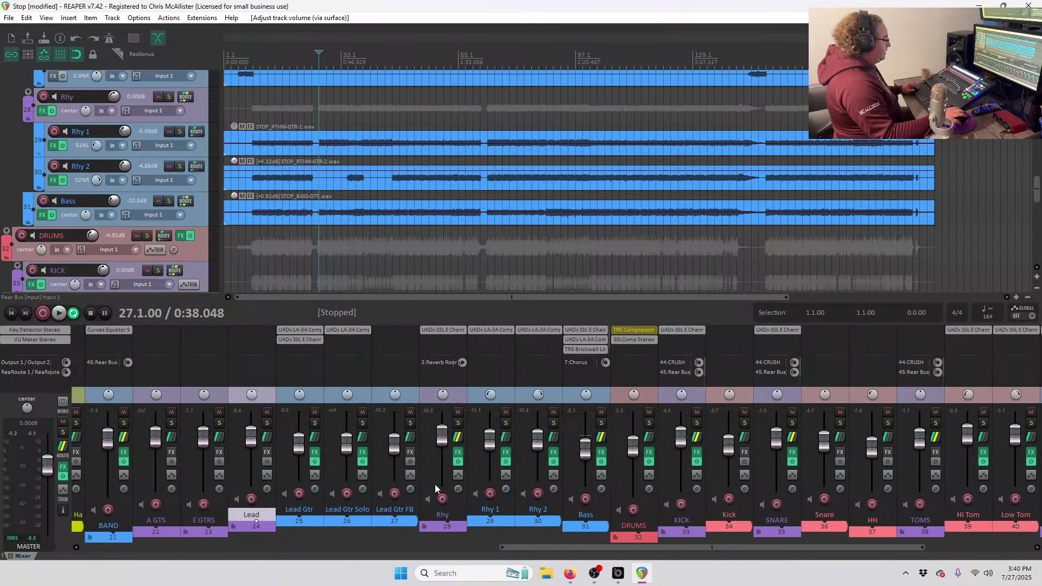
{"action": "scroll", "coordinate": [442, 486], "scroll_direction": "left", "scroll_amount": 1}
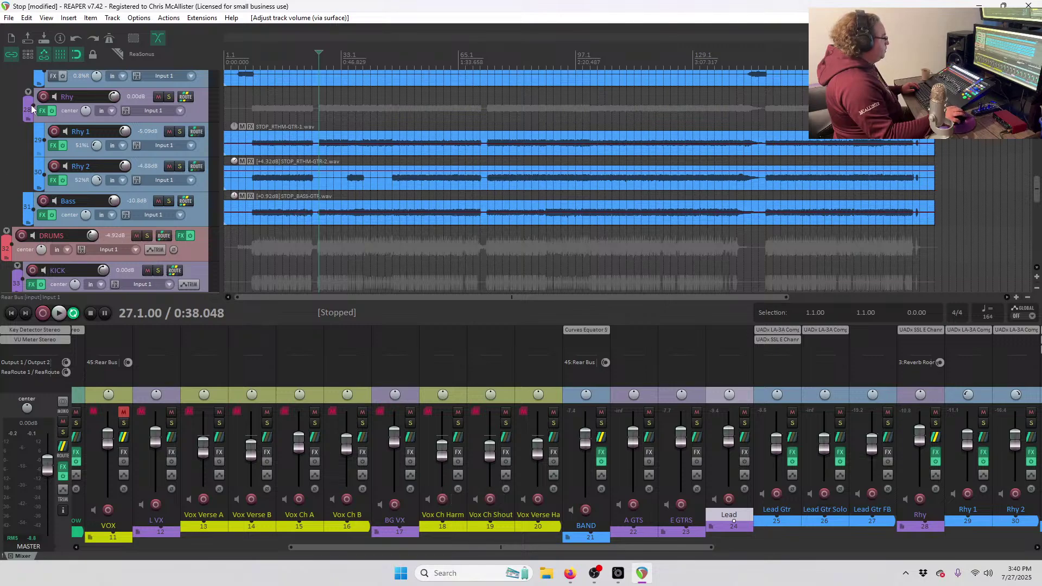
{"action": "scroll", "coordinate": [142, 171], "scroll_direction": "up", "scroll_amount": 8}
{"action": "scroll", "coordinate": [142, 171], "scroll_direction": "up", "scroll_amount": 2}
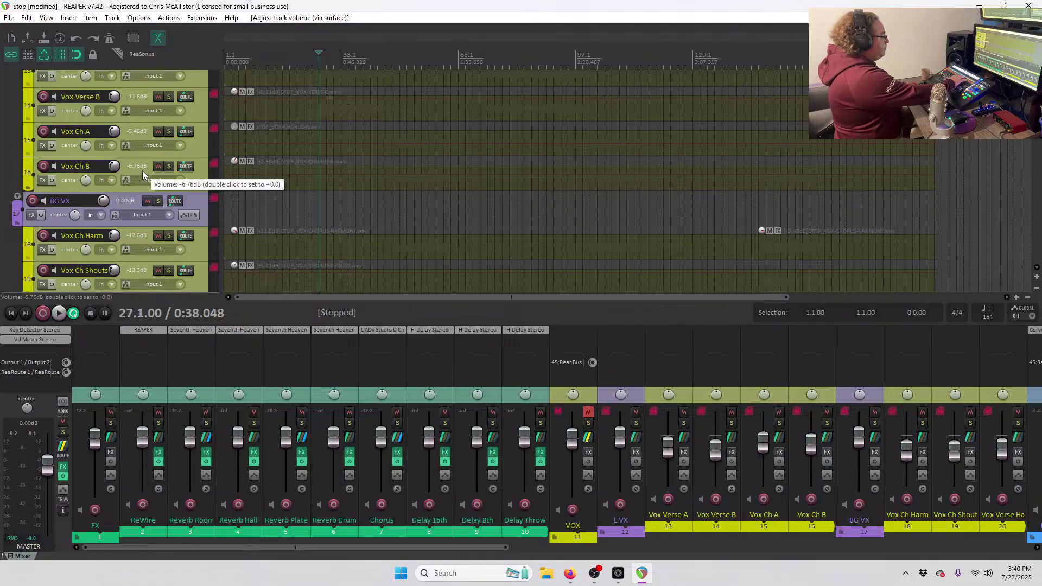
{"action": "scroll", "coordinate": [145, 171], "scroll_direction": "up", "scroll_amount": 2}
{"action": "key", "text": "space"}
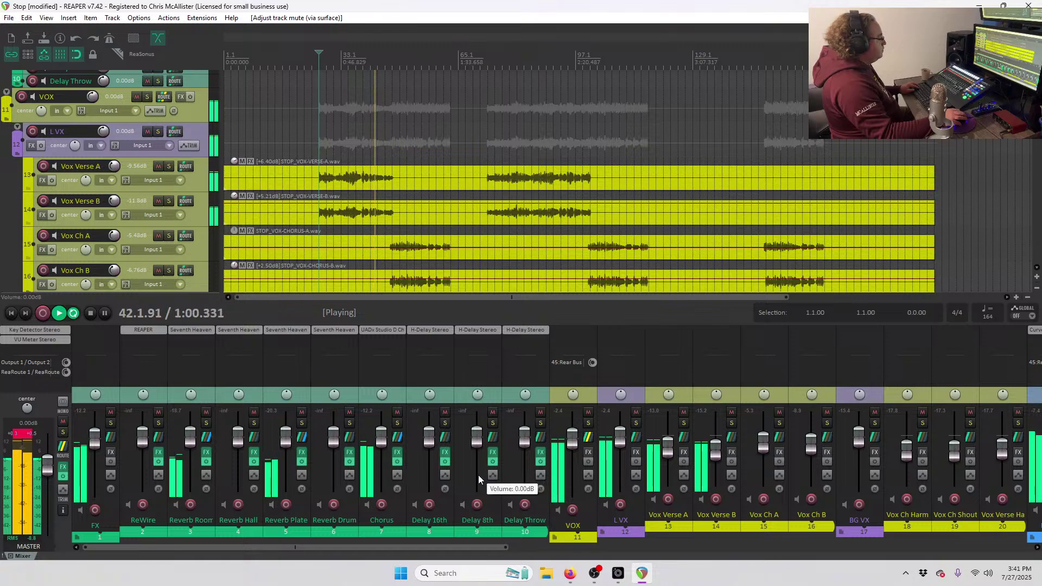
{"action": "key", "text": "space"}
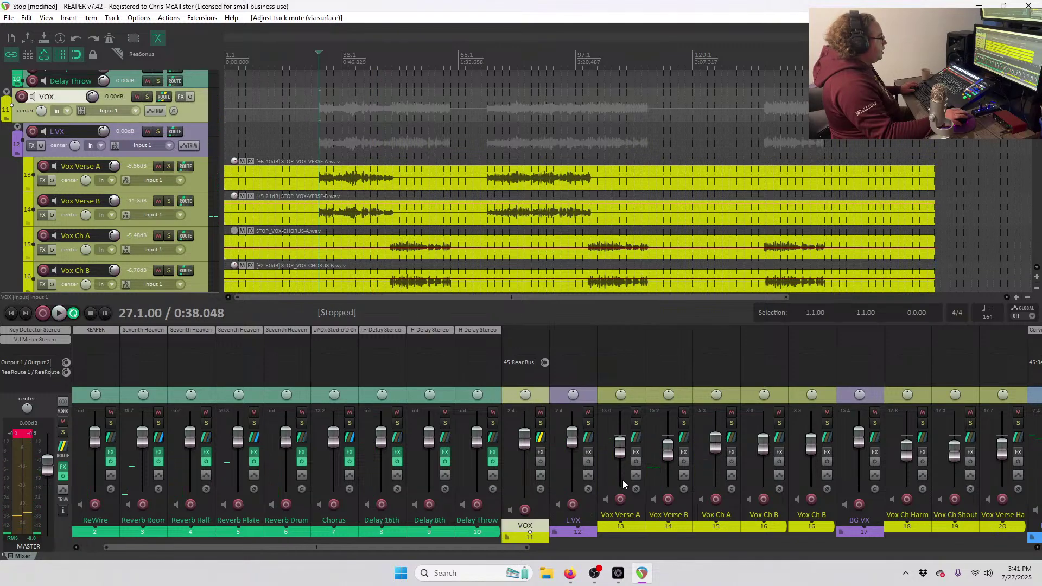
Select the VOX, BAND, DRUMS and Rear Bus tracks and lower their faders together, bringing Rear Bus to -23.1 dB.
{"action": "left_click", "coordinate": [685, 395]}
{"action": "scroll", "coordinate": [696, 443], "scroll_direction": "right", "scroll_amount": 6}
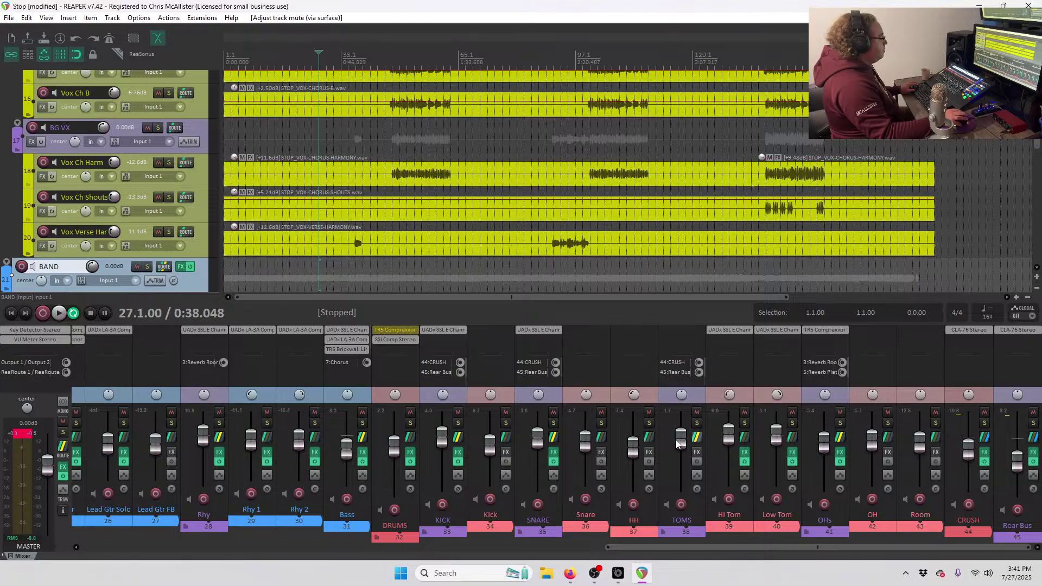
{"action": "left_click", "coordinate": [412, 399]}
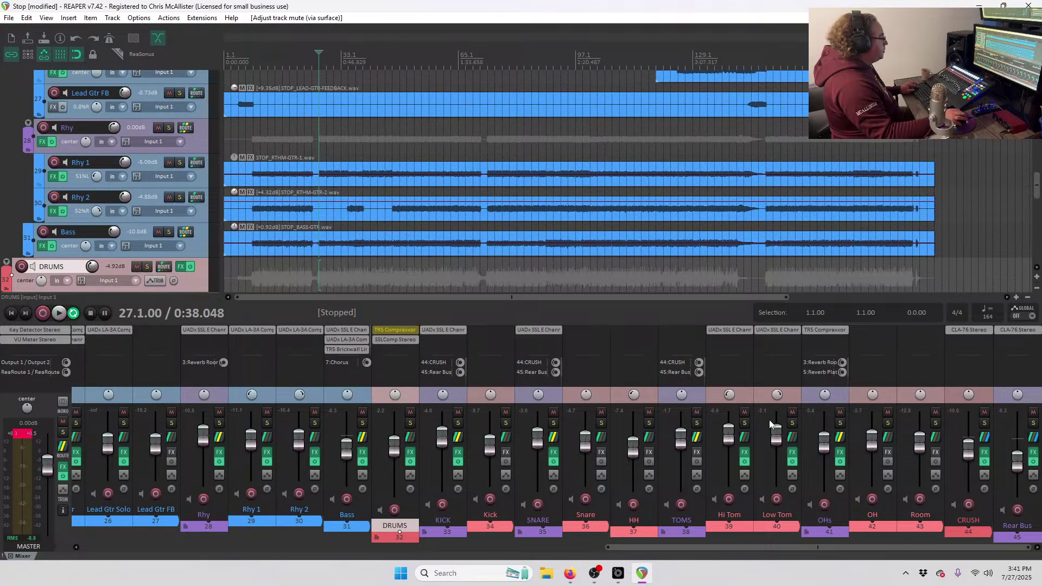
{"action": "left_click", "coordinate": [1036, 417]}
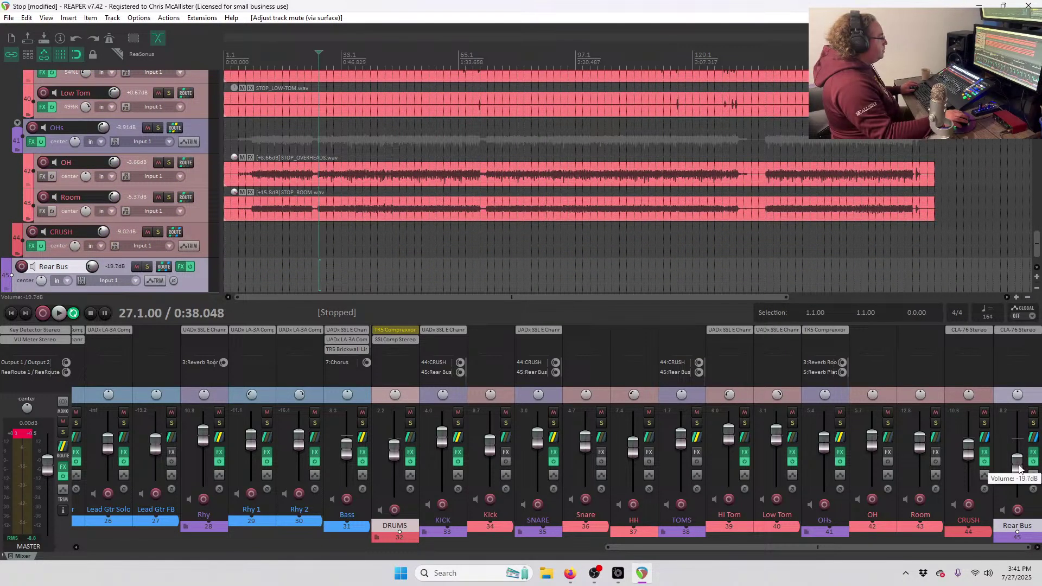
{"action": "scroll", "coordinate": [1022, 471], "scroll_direction": "down", "scroll_amount": 1}
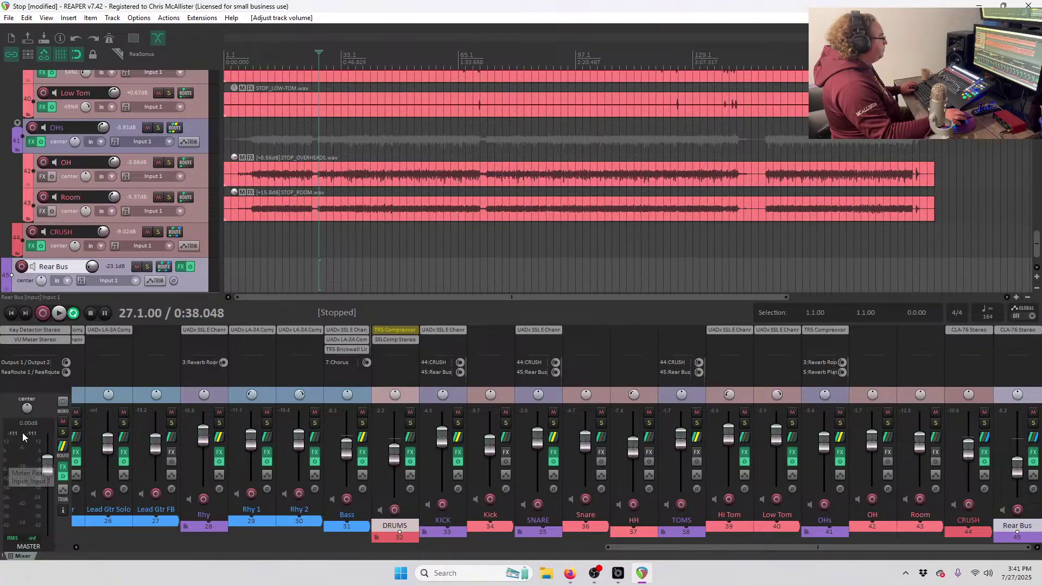
Play the mix from bar 27 and check the master level and the vocal track meters.
{"action": "key", "text": "space"}
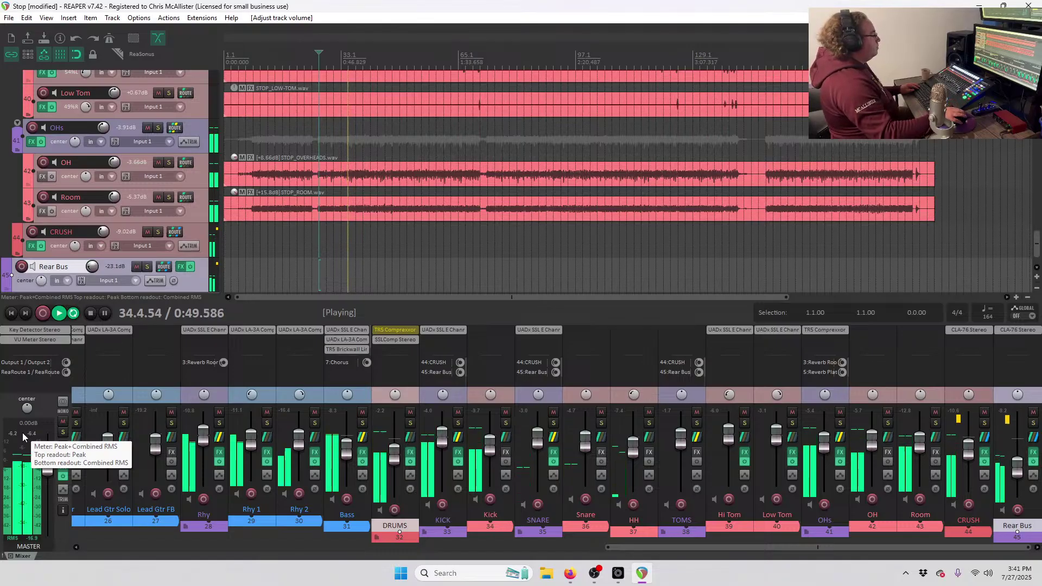
{"action": "scroll", "coordinate": [233, 497], "scroll_direction": "left", "scroll_amount": 15}
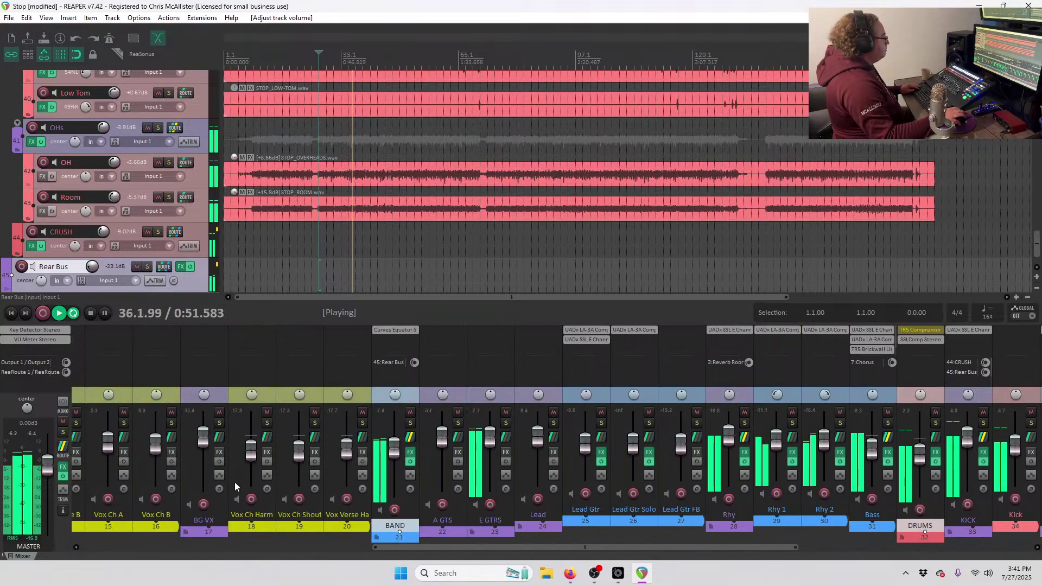
{"action": "scroll", "coordinate": [132, 217], "scroll_direction": "up", "scroll_amount": 15}
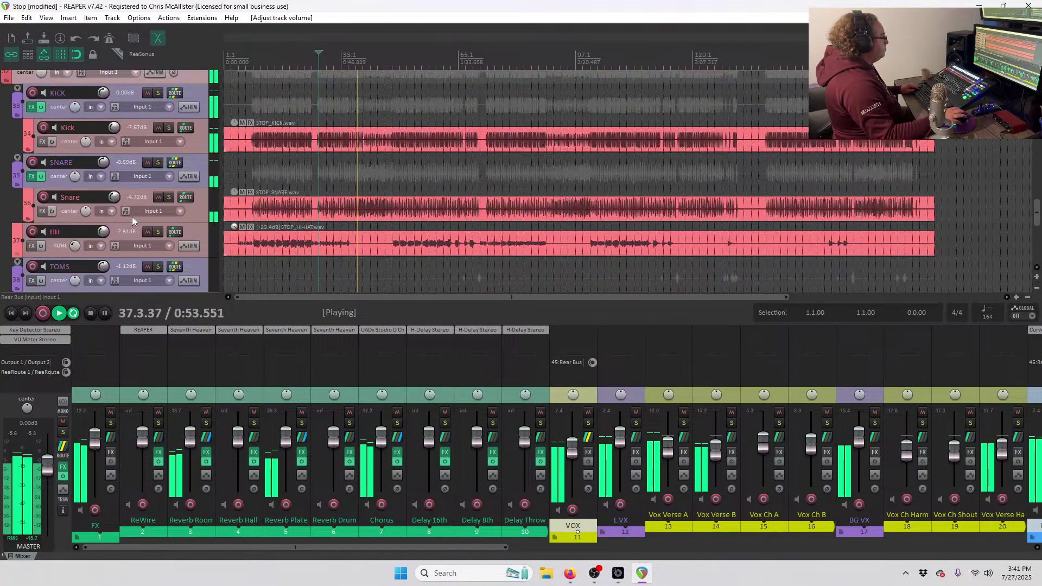
{"action": "scroll", "coordinate": [131, 216], "scroll_direction": "up", "scroll_amount": 1}
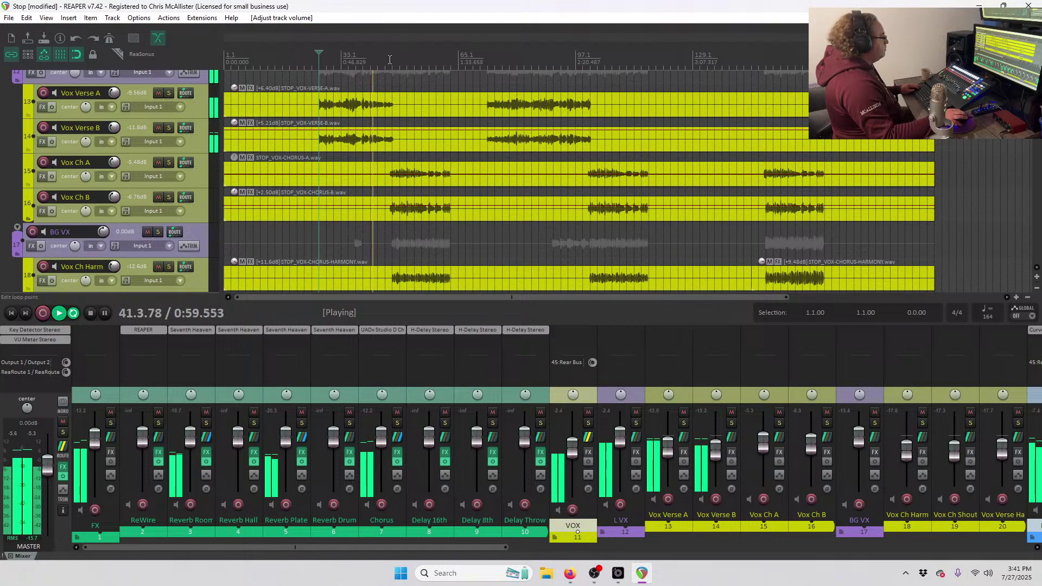
{"action": "key", "text": "space"}
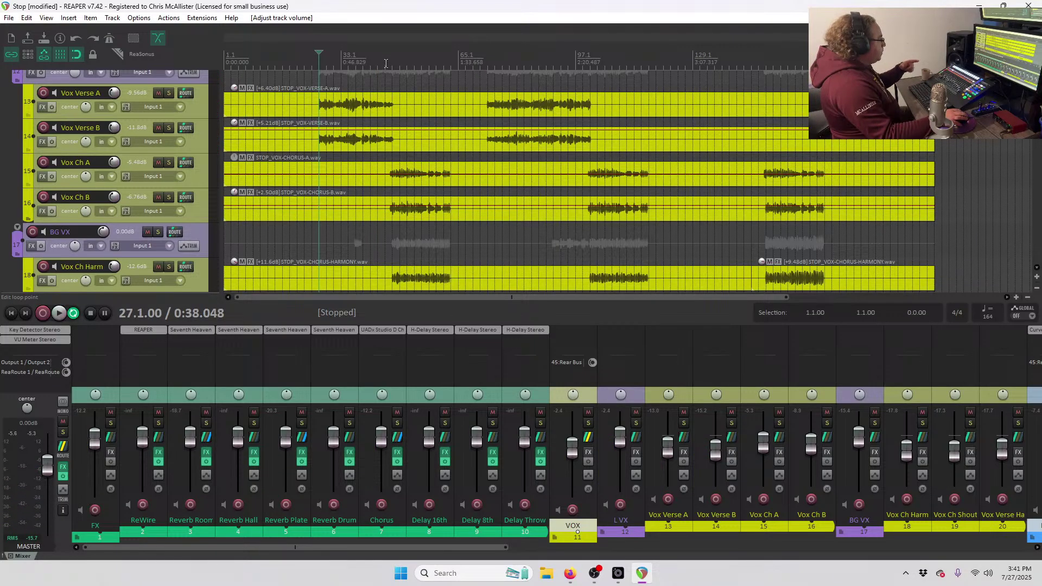
Review the vocal tracks and lower the Vox Verse B clip's item volume to -inf dB.
{"action": "scroll", "coordinate": [128, 248], "scroll_direction": "down", "scroll_amount": 1}
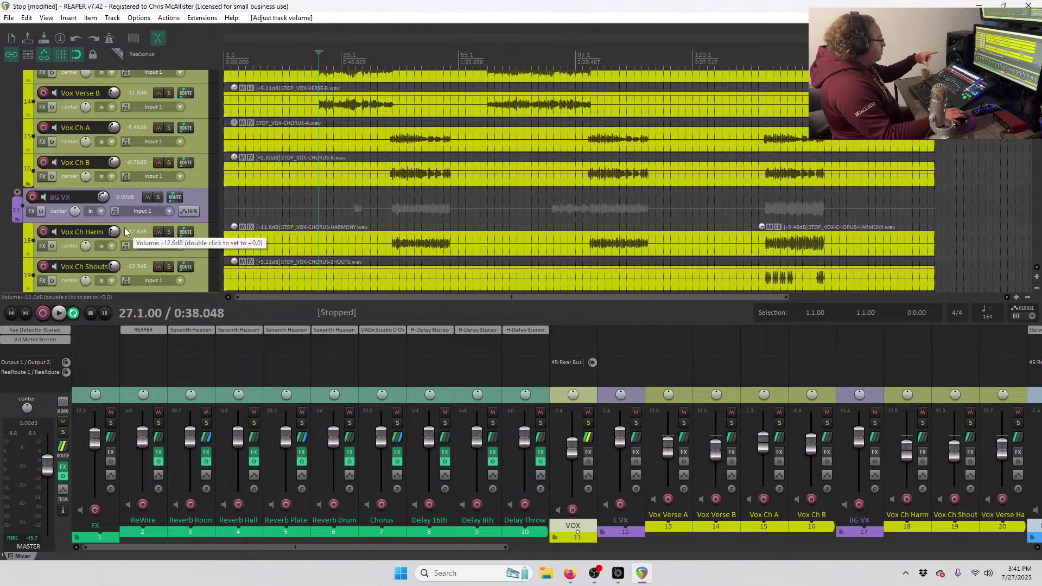
{"action": "scroll", "coordinate": [125, 235], "scroll_direction": "down", "scroll_amount": 1}
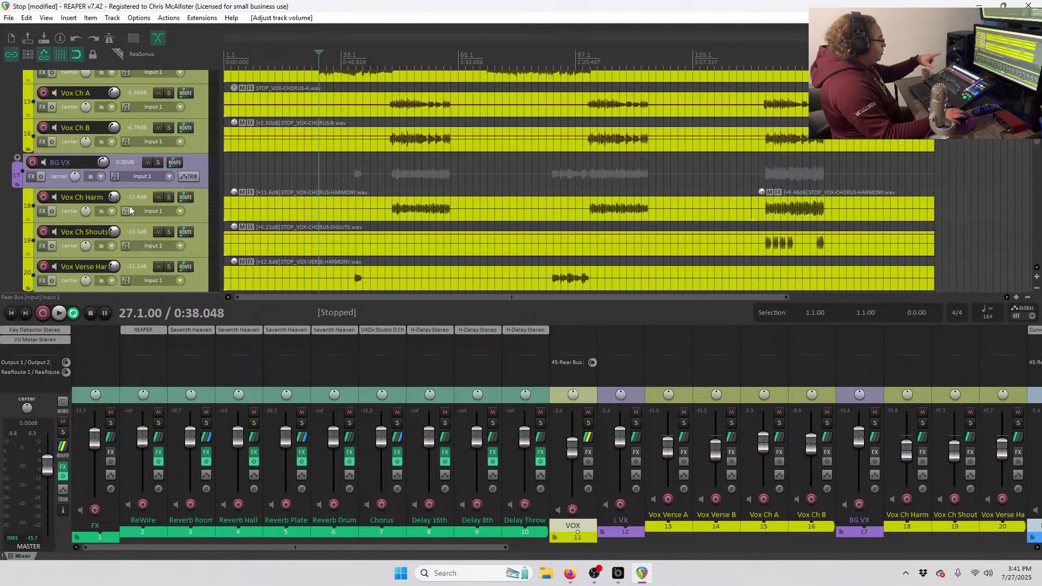
{"action": "scroll", "coordinate": [132, 207], "scroll_direction": "down", "scroll_amount": 1}
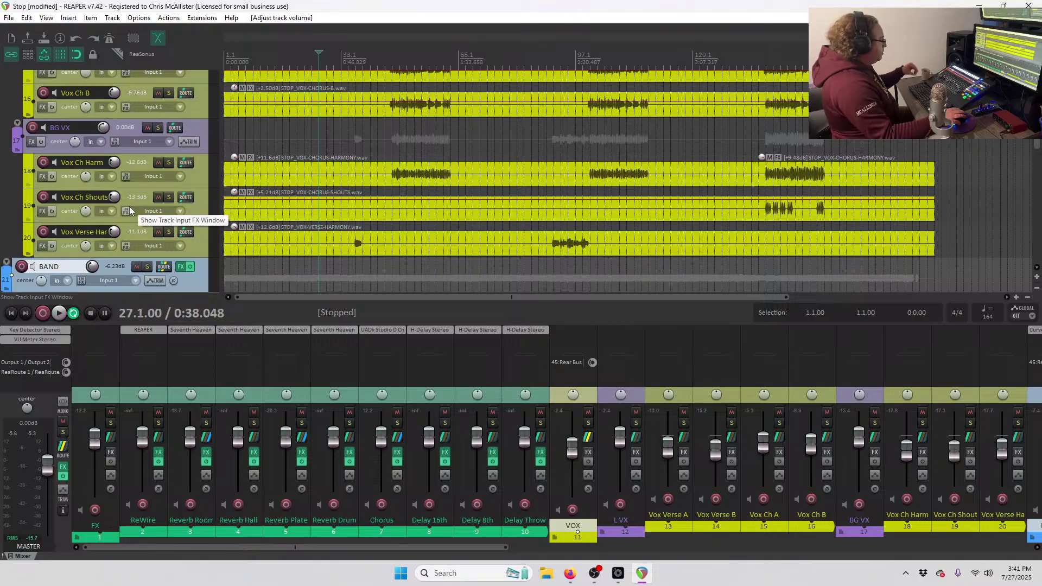
{"action": "scroll", "coordinate": [129, 209], "scroll_direction": "up", "scroll_amount": 3}
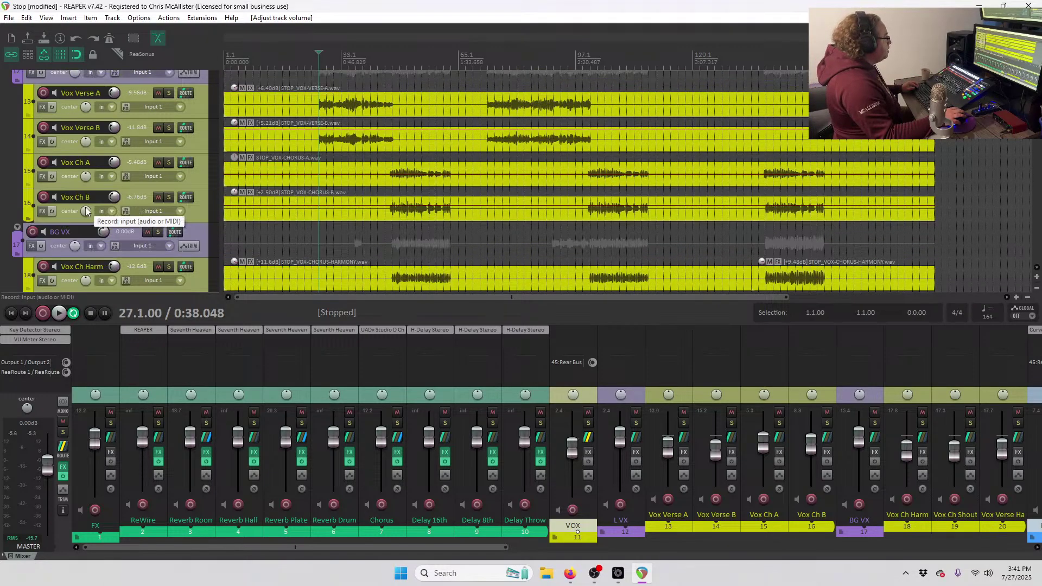
{"action": "scroll", "coordinate": [85, 211], "scroll_direction": "up", "scroll_amount": 1}
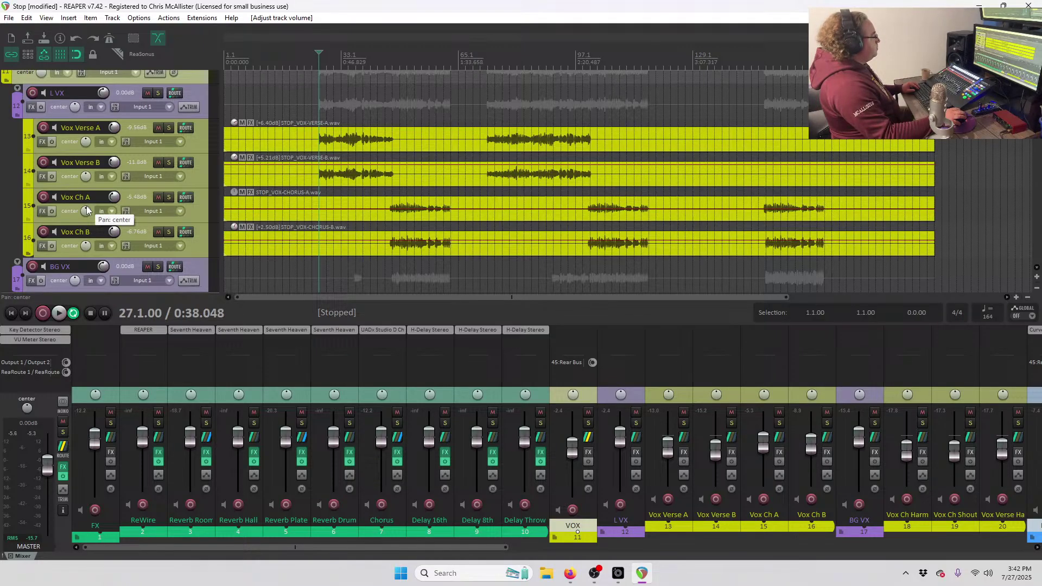
{"action": "left_click", "coordinate": [328, 182]}
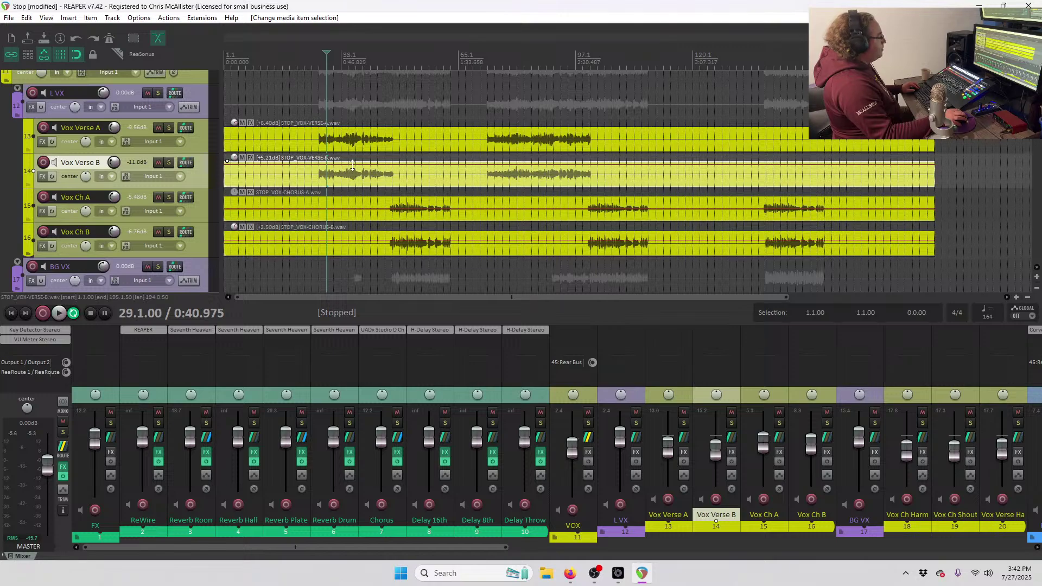
{"action": "left_click_drag", "start_coordinate": [353, 164], "coordinate": [353, 190]}
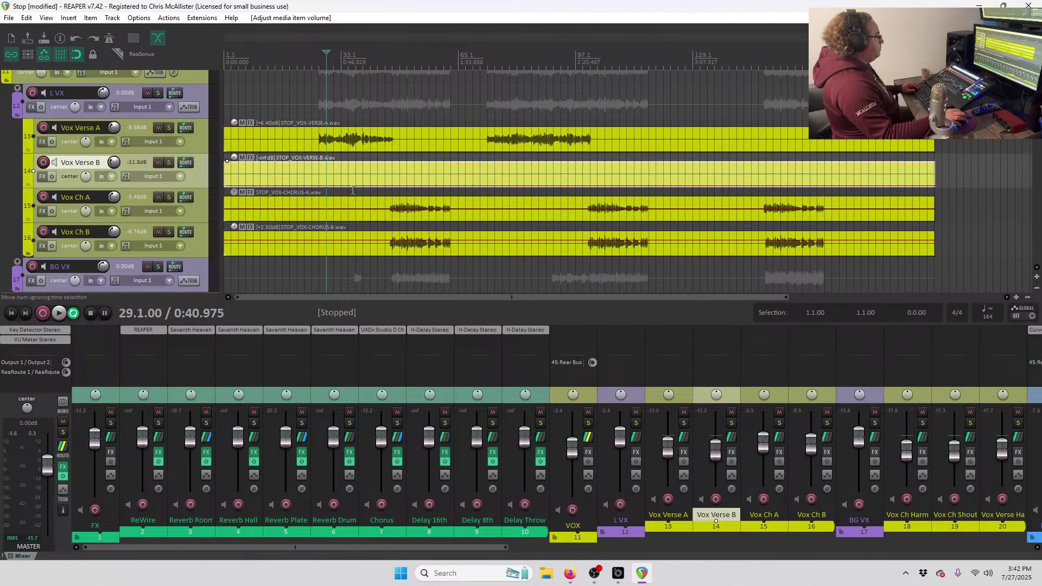
Place the edit cursor at bar 25 and add a CLA-76 Stereo compressor to Vox Verse A with the Bluey revision.
{"action": "left_click", "coordinate": [318, 60]}
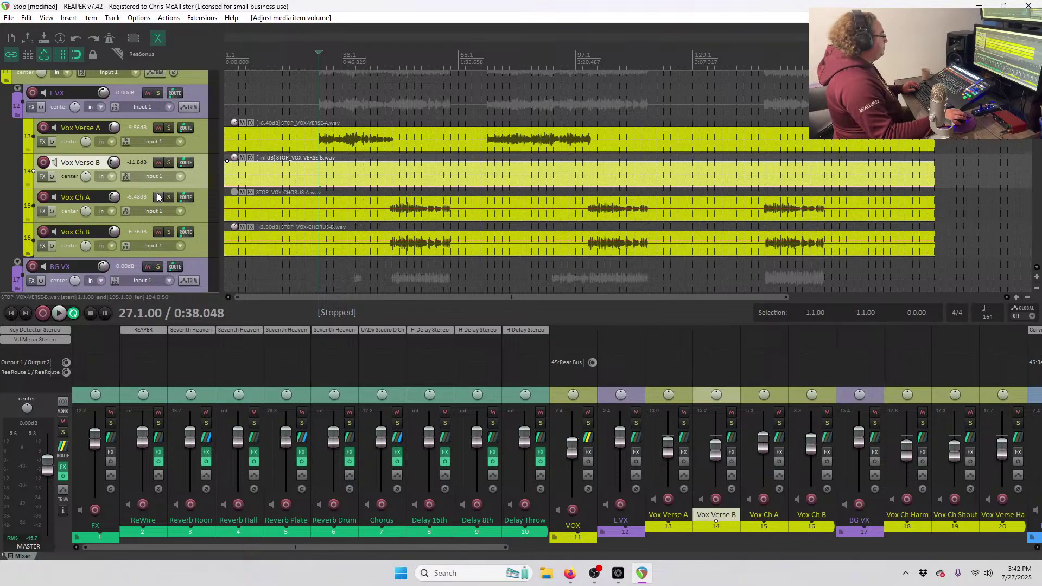
{"action": "left_click", "coordinate": [313, 64]}
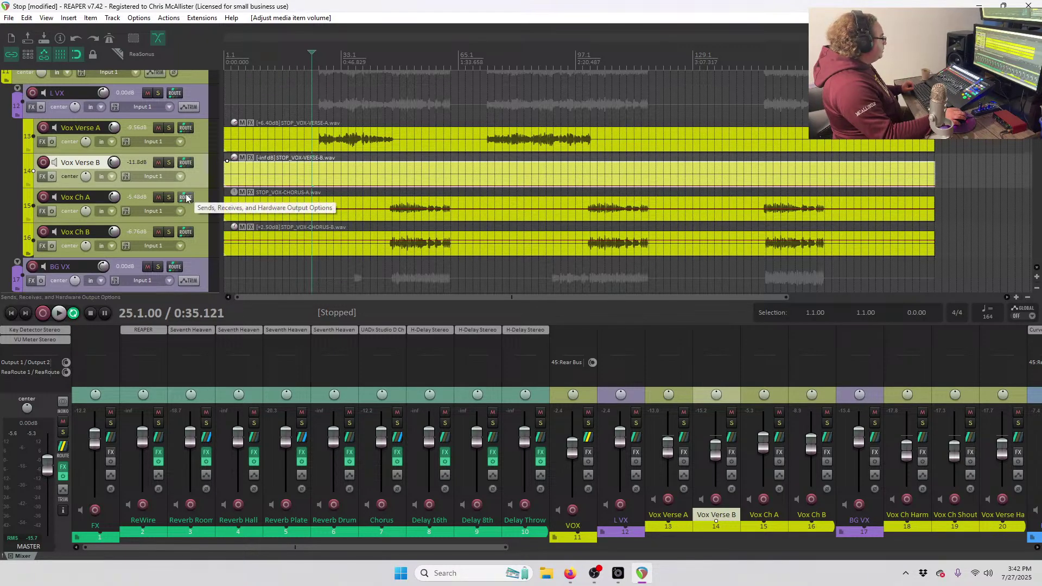
{"action": "right_click", "coordinate": [42, 145]}
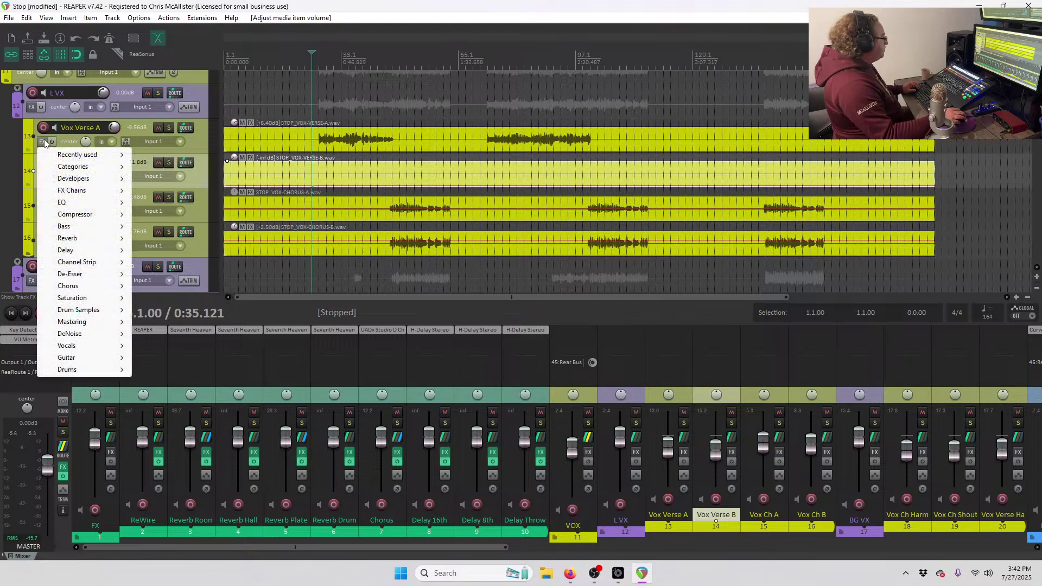
{"action": "mouse_move", "coordinate": [87, 214]}
{"action": "left_click", "coordinate": [194, 249]}
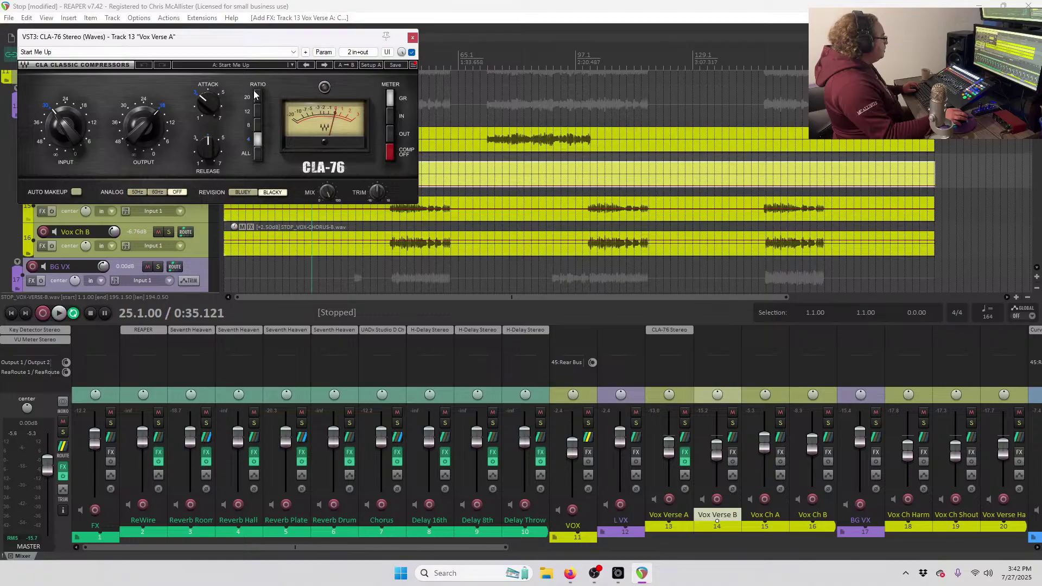
{"action": "left_click_drag", "start_coordinate": [260, 40], "coordinate": [383, 271]}
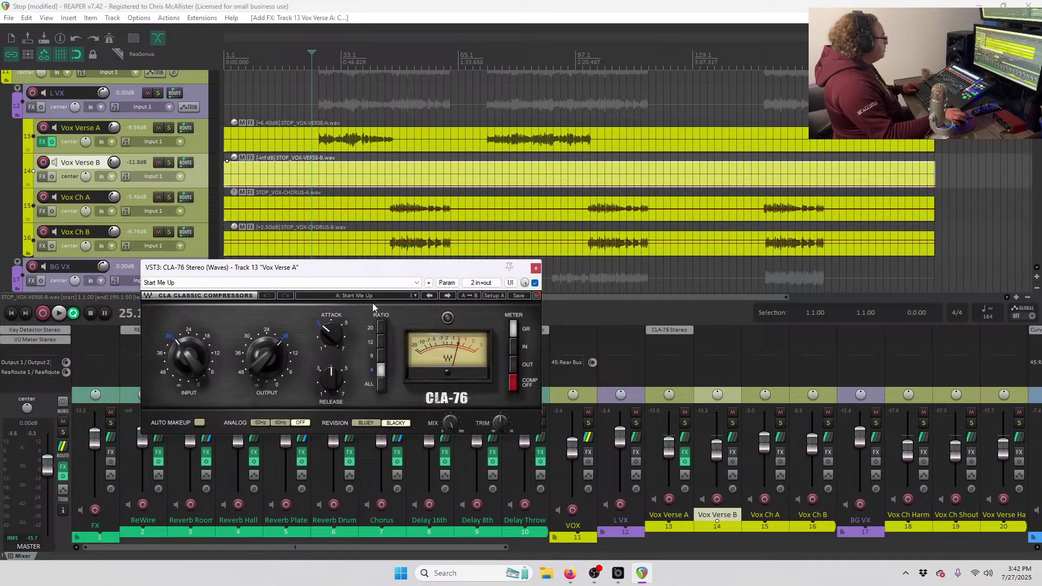
{"action": "left_click", "coordinate": [373, 423]}
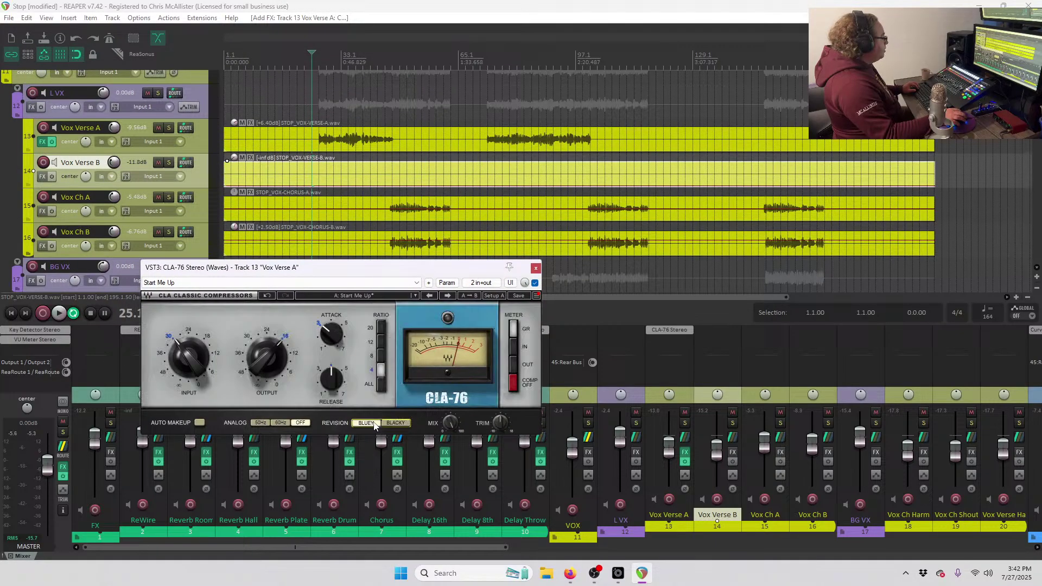
Set the Vox Verse A compressor's ratio to ALL and its release to 7.
{"action": "left_click", "coordinate": [381, 386]}
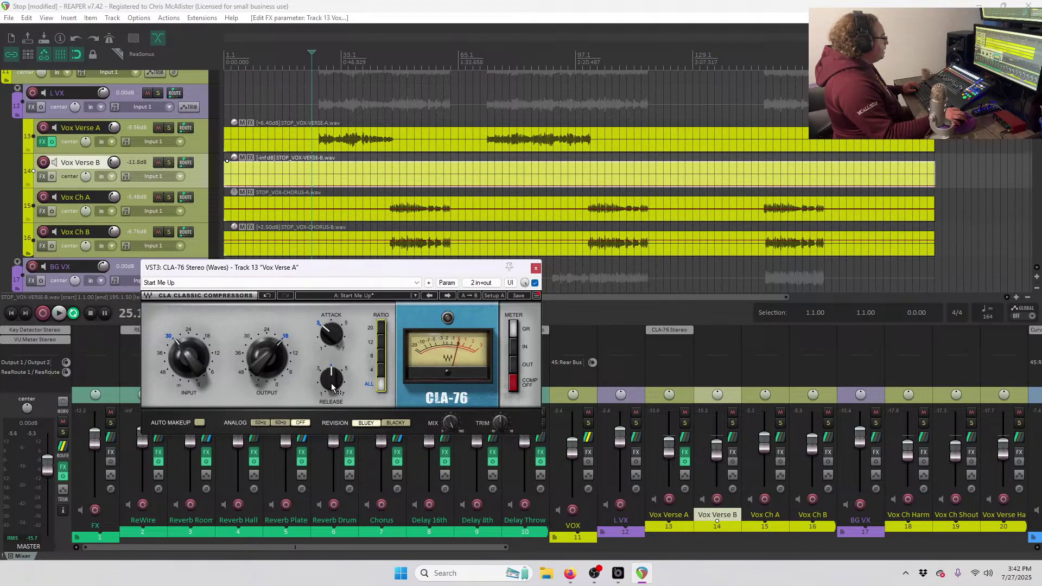
{"action": "left_click_drag", "start_coordinate": [332, 387], "coordinate": [331, 348]}
{"action": "left_click_drag", "start_coordinate": [326, 268], "coordinate": [326, 251]}
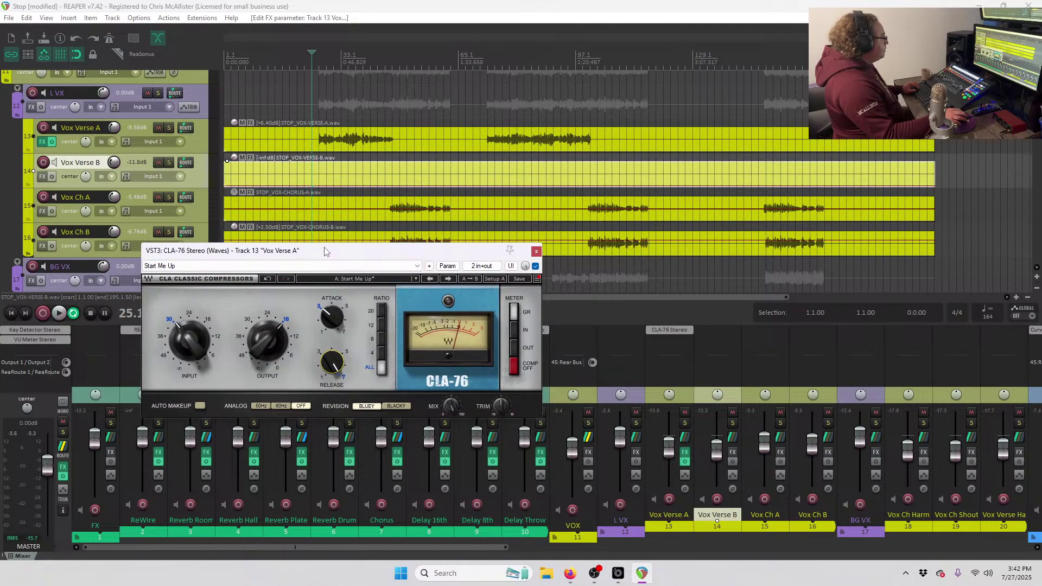
Play the verse, lower the CLA-76 input to between 30 and 36, and solo Vox Verse A.
{"action": "key", "text": "space"}
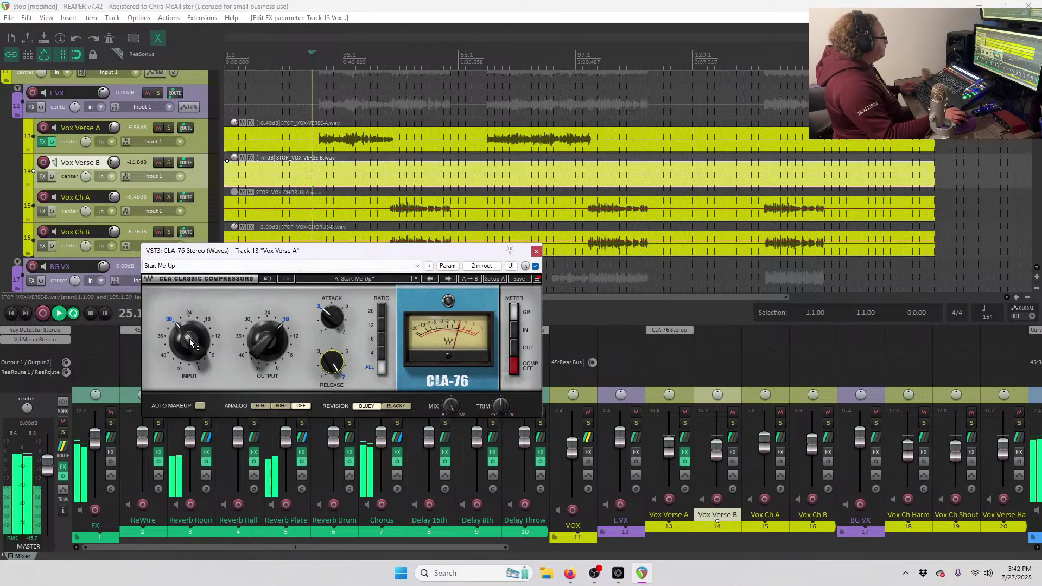
{"action": "mouse_move", "coordinate": [189, 342]}
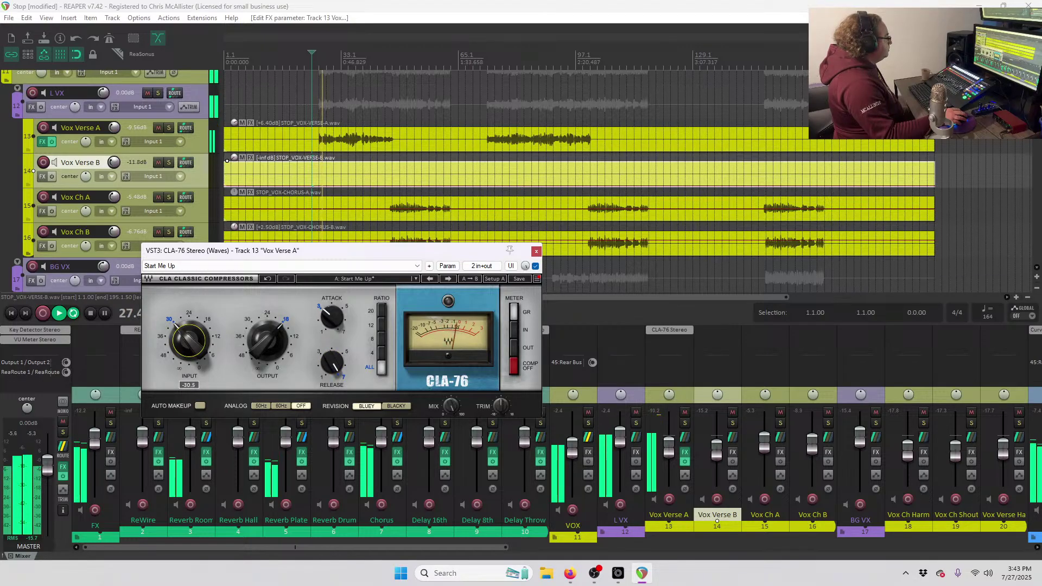
{"action": "scroll", "coordinate": [190, 341], "scroll_direction": "down", "scroll_amount": 1}
{"action": "scroll", "coordinate": [189, 341], "scroll_direction": "down", "scroll_amount": 1}
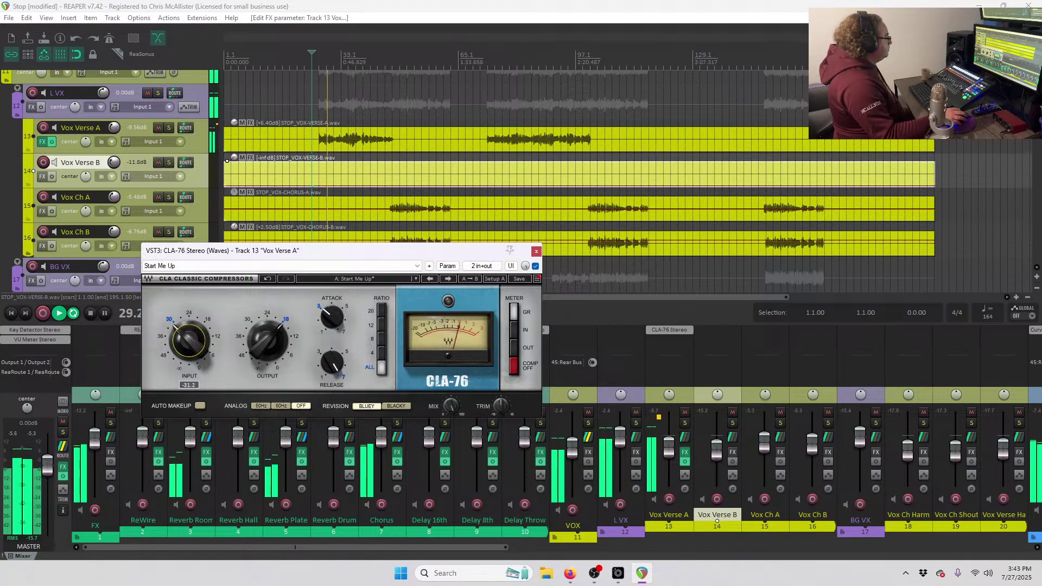
{"action": "scroll", "coordinate": [190, 341], "scroll_direction": "down", "scroll_amount": 1}
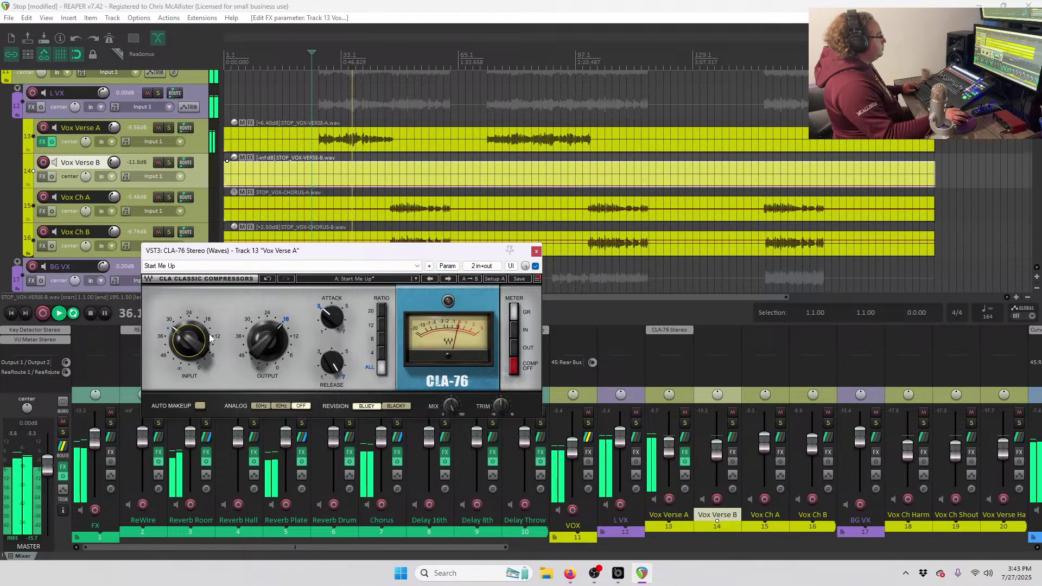
{"action": "left_click_drag", "start_coordinate": [211, 339], "coordinate": [210, 343]}
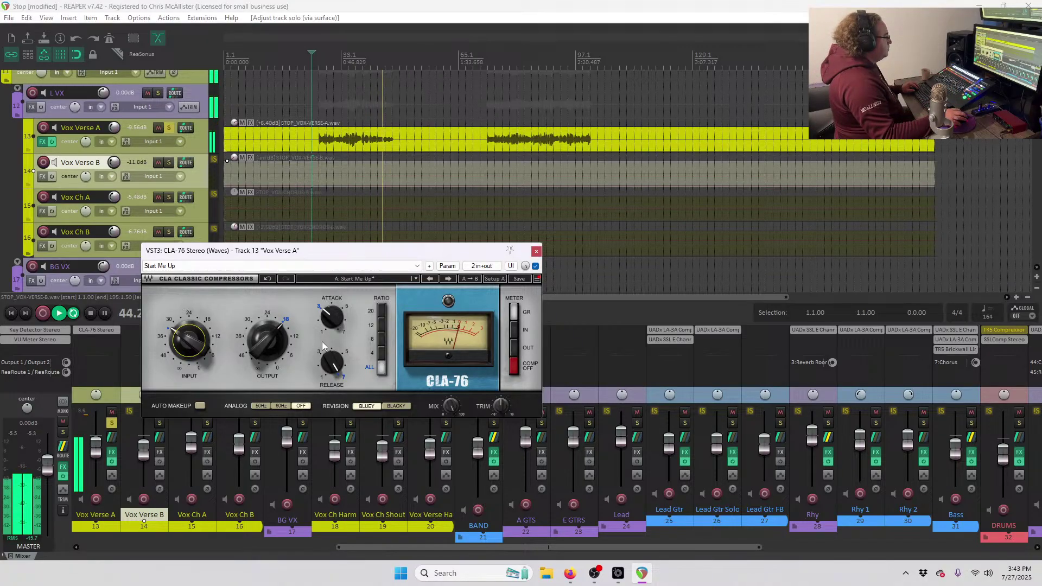
{"action": "left_click", "coordinate": [536, 251]}
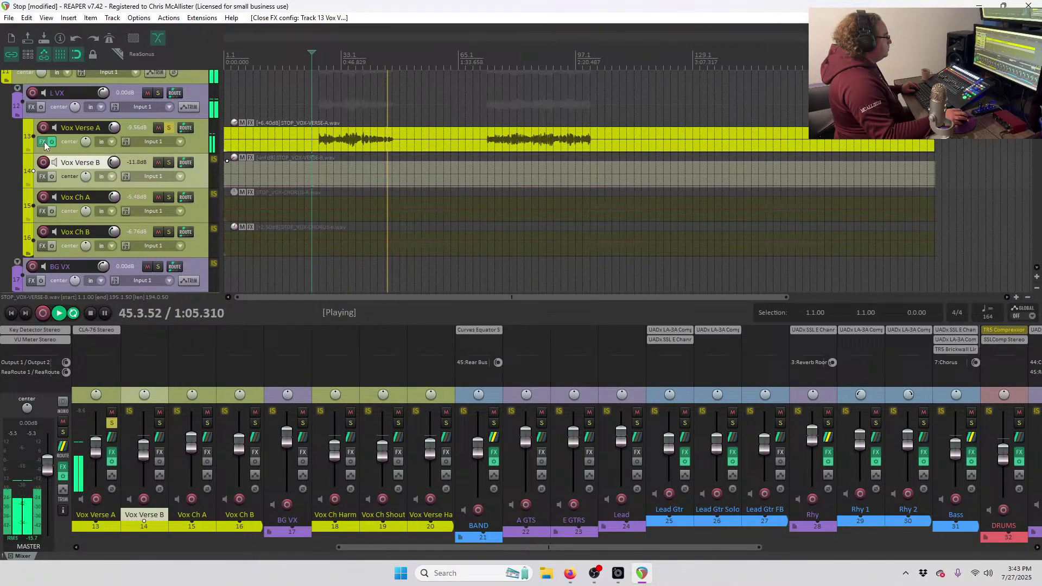
Compare the soloed Vox Verse A with the CLA-76 bypassed and enabled during playback, leaving the compressor enabled.
{"action": "key", "text": "space"}
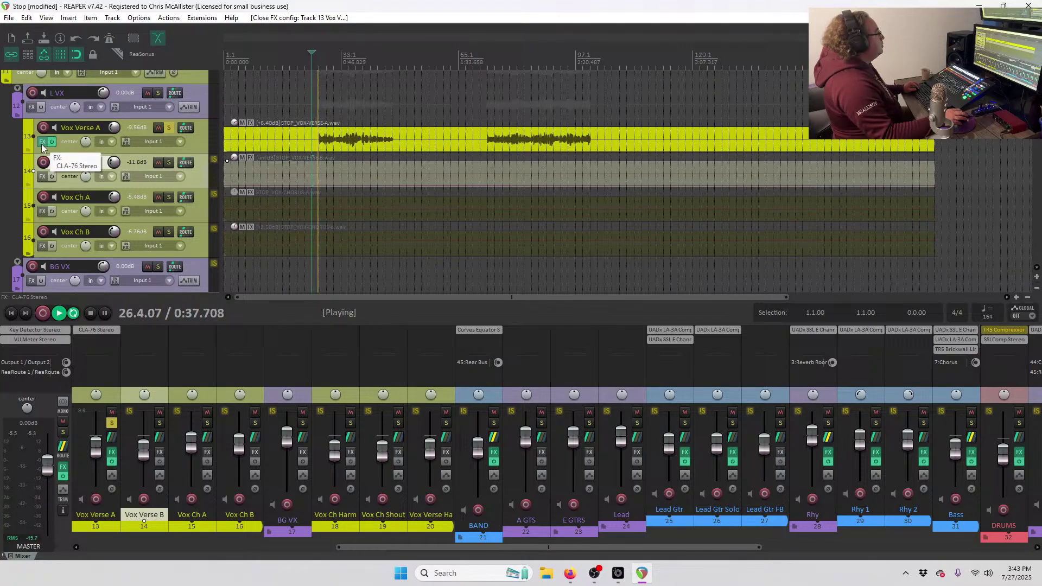
{"action": "left_click", "coordinate": [42, 143]}
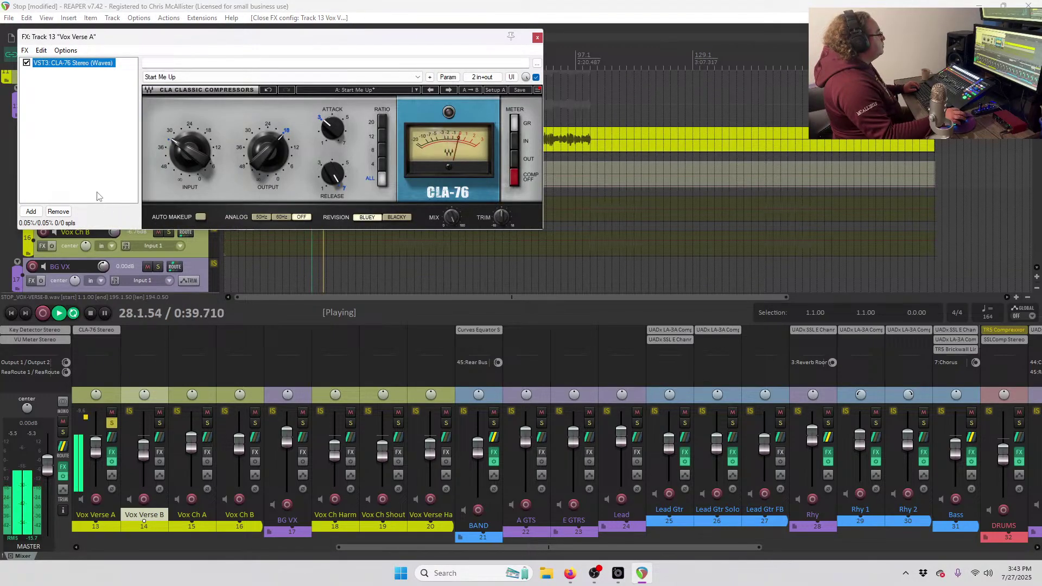
{"action": "left_click_drag", "start_coordinate": [183, 41], "coordinate": [397, 251]}
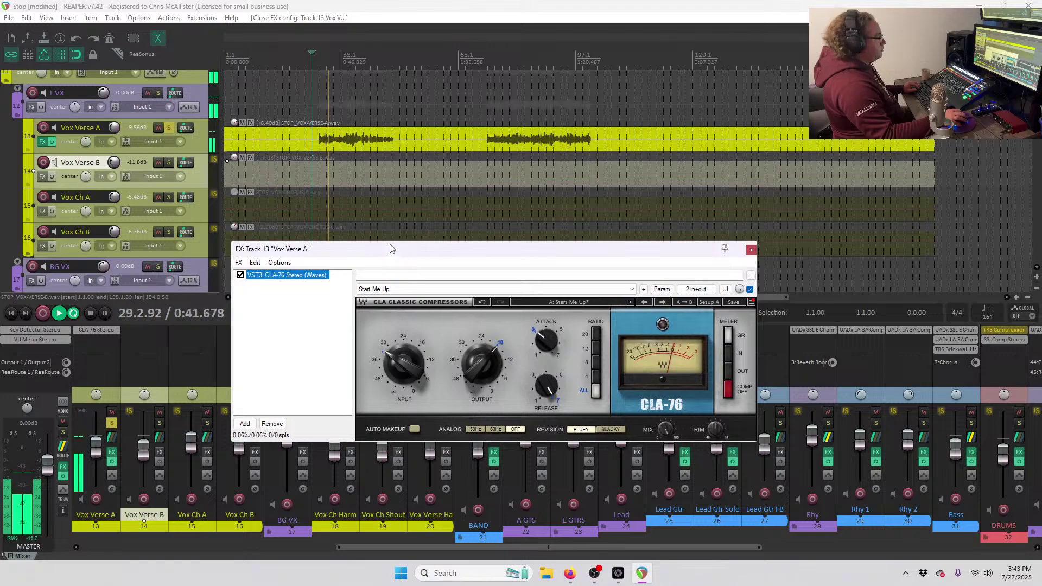
{"action": "left_click", "coordinate": [241, 276]}
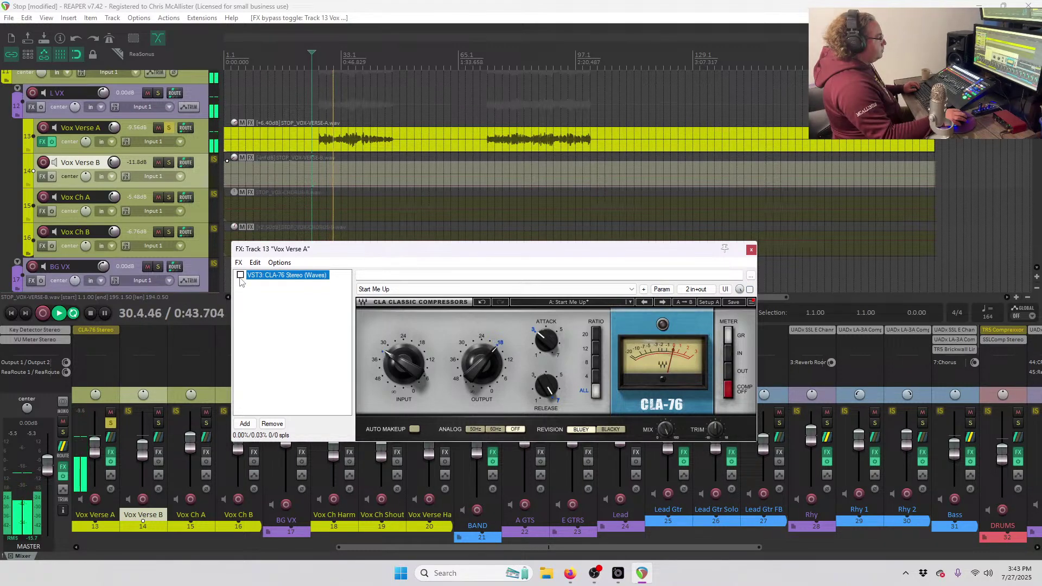
{"action": "key", "text": "space"}
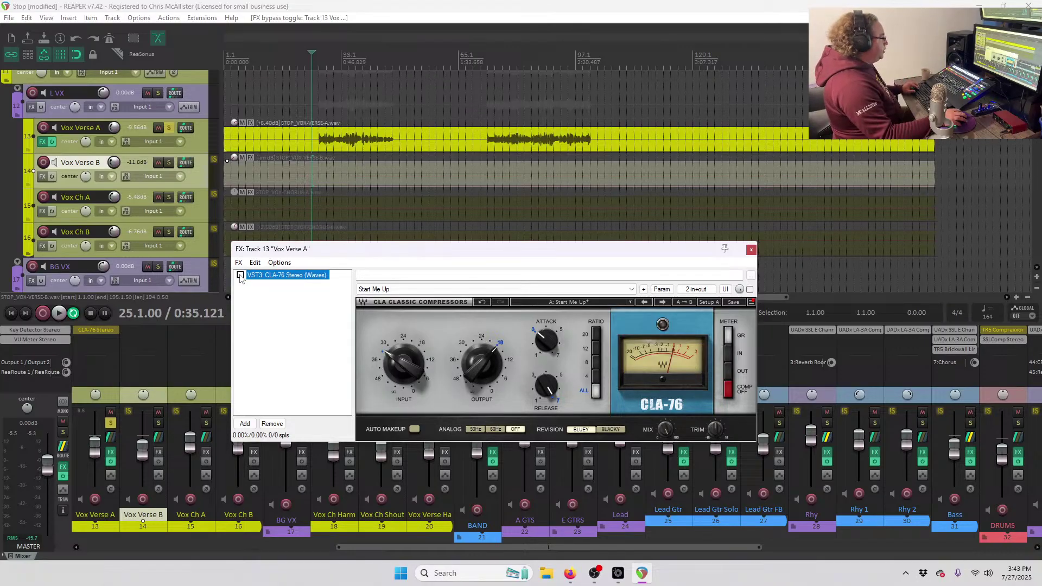
{"action": "left_click", "coordinate": [240, 275]}
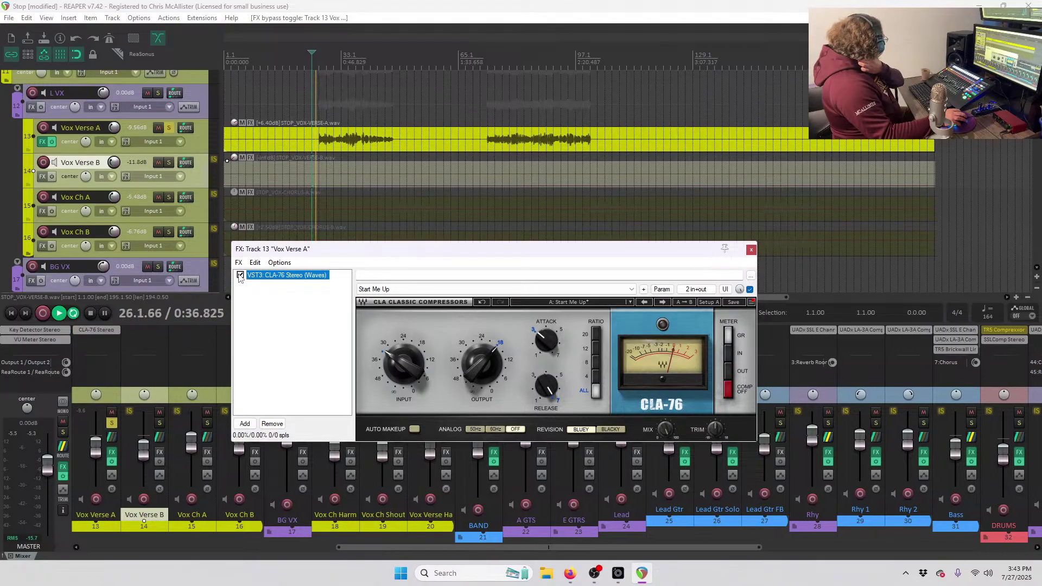
{"action": "left_click", "coordinate": [240, 276]}
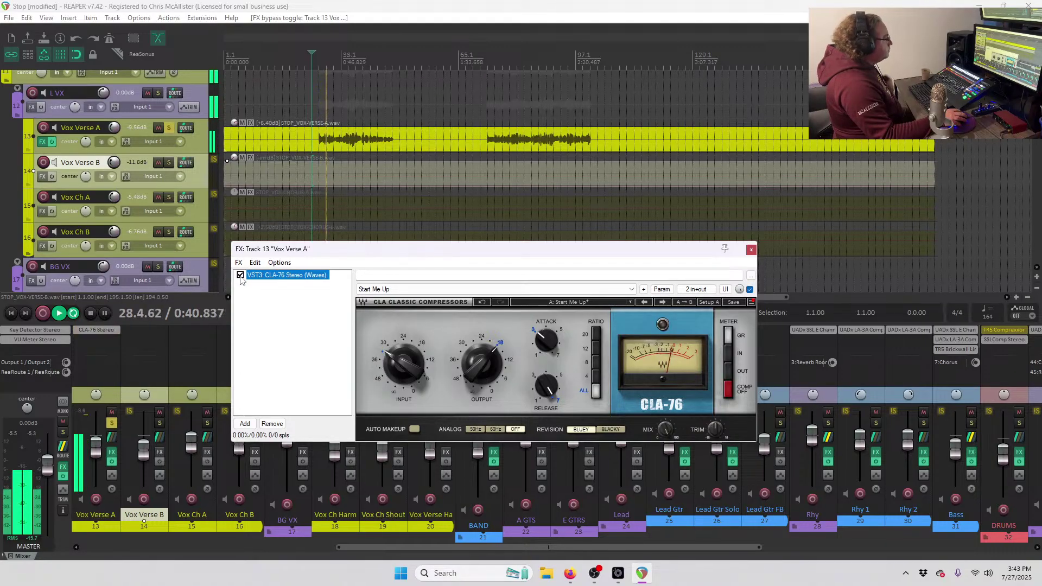
{"action": "left_click", "coordinate": [240, 275]}
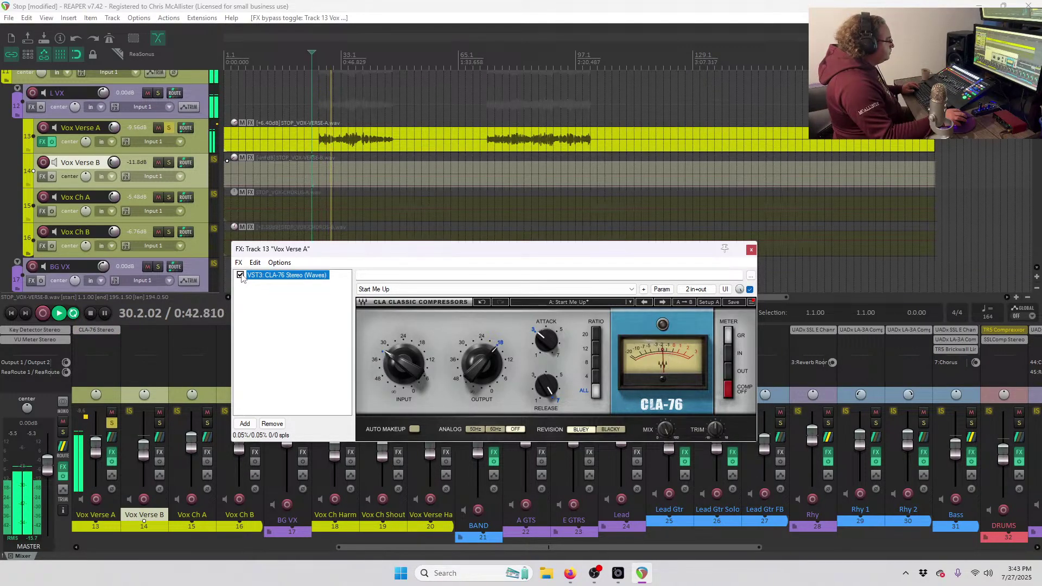
{"action": "left_click", "coordinate": [751, 251]}
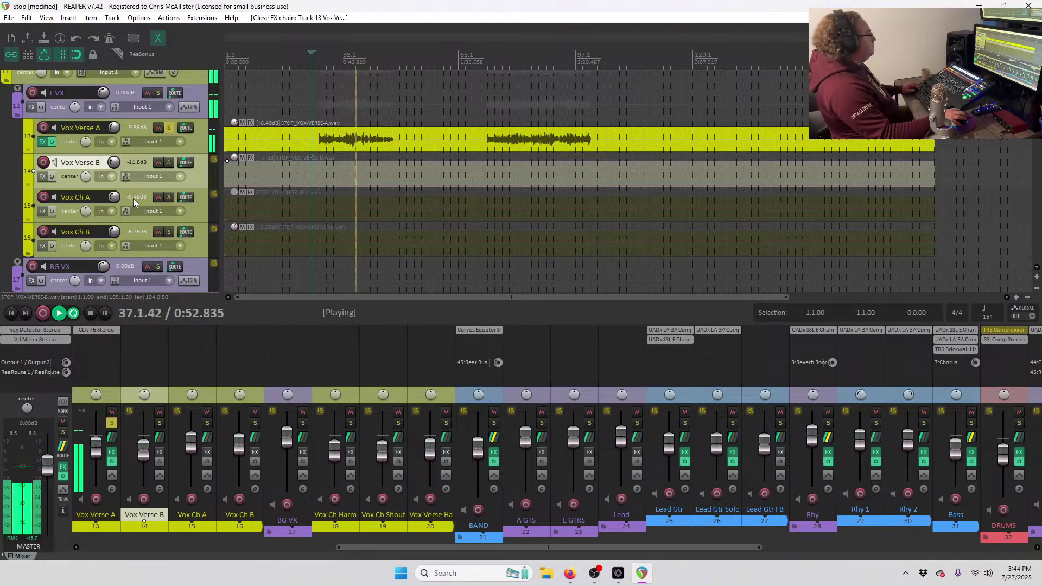
{"action": "key", "text": "space"}
{"action": "scroll", "coordinate": [109, 234], "scroll_direction": "up", "scroll_amount": 2}
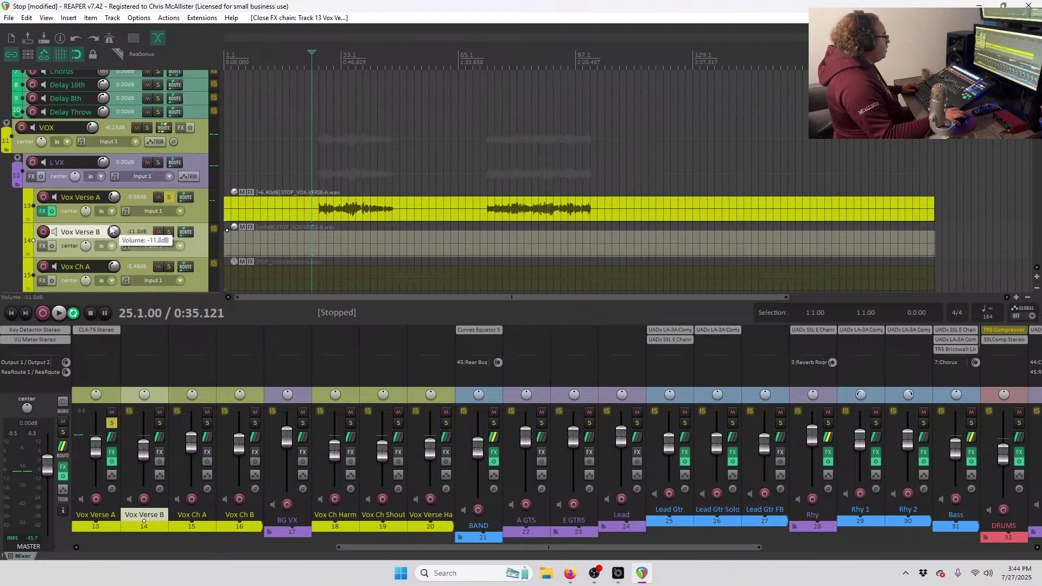
{"action": "scroll", "coordinate": [170, 245], "scroll_direction": "down", "scroll_amount": 3}
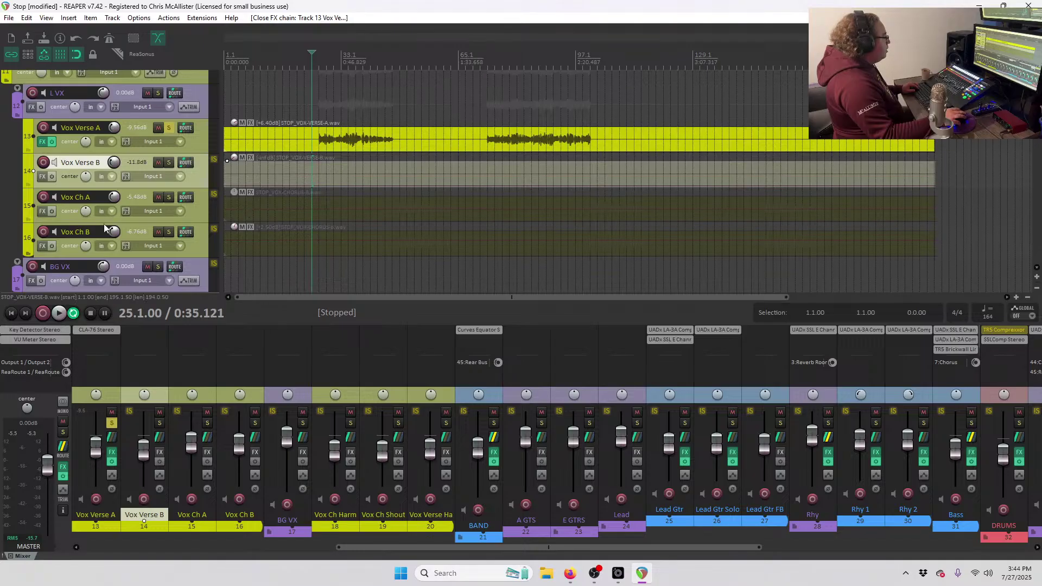
{"action": "scroll", "coordinate": [105, 228], "scroll_direction": "down", "scroll_amount": 3}
{"action": "scroll", "coordinate": [104, 229], "scroll_direction": "up", "scroll_amount": 6}
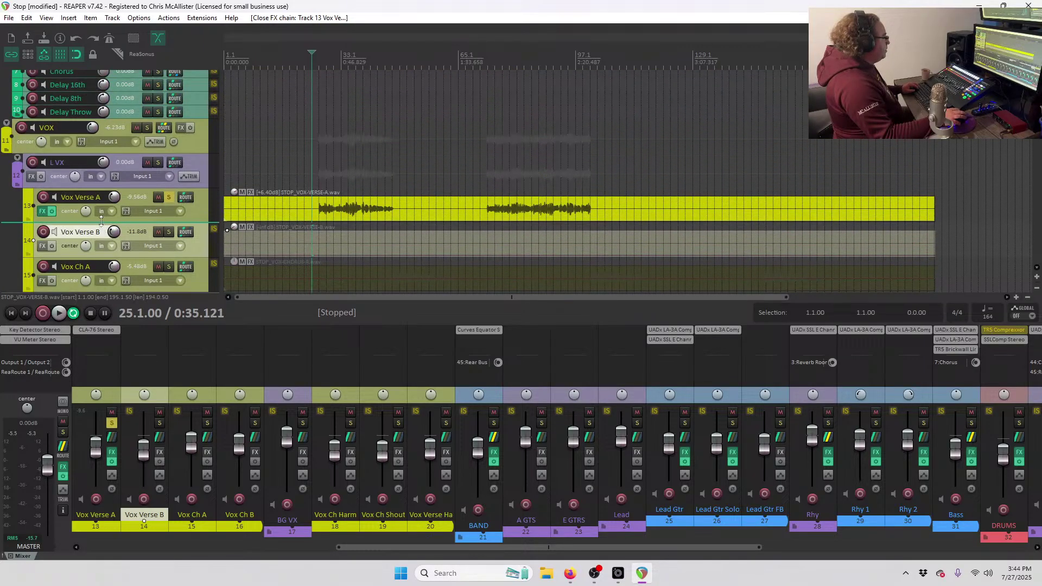
{"action": "left_click", "coordinate": [180, 128]}
{"action": "mouse_move", "coordinate": [206, 188]}
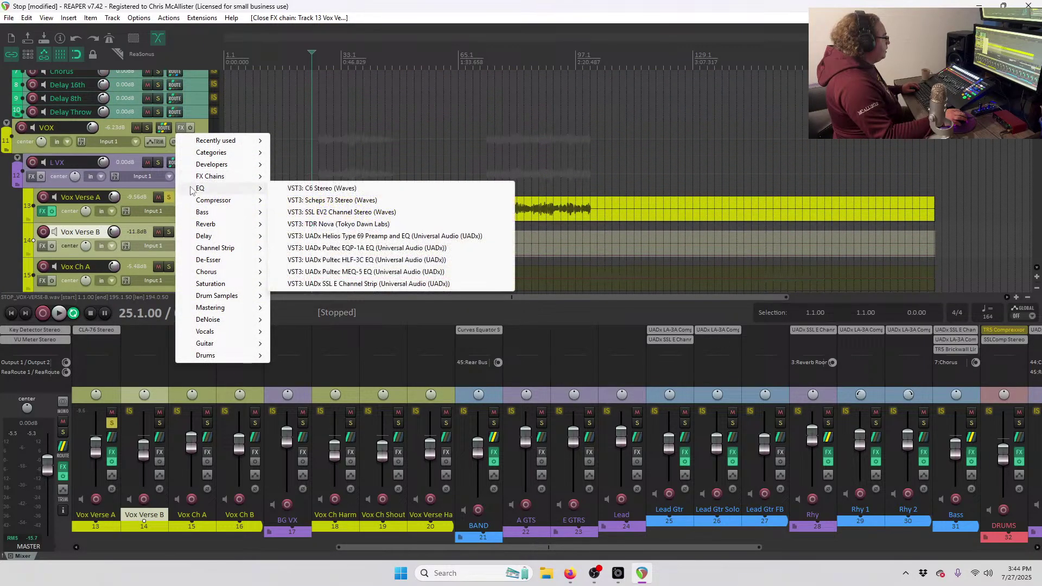
{"action": "left_click", "coordinate": [148, 182]}
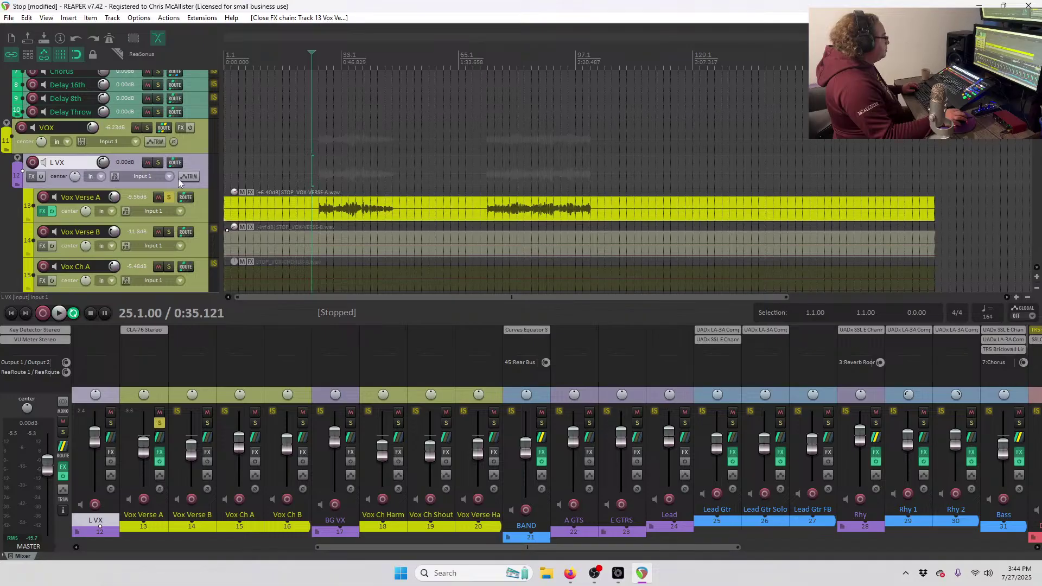
Add a TDR Nova equalizer to the L VX folder track and move its window clear of the track list.
{"action": "scroll", "coordinate": [150, 173], "scroll_direction": "down", "scroll_amount": 3}
{"action": "scroll", "coordinate": [150, 175], "scroll_direction": "up", "scroll_amount": 3}
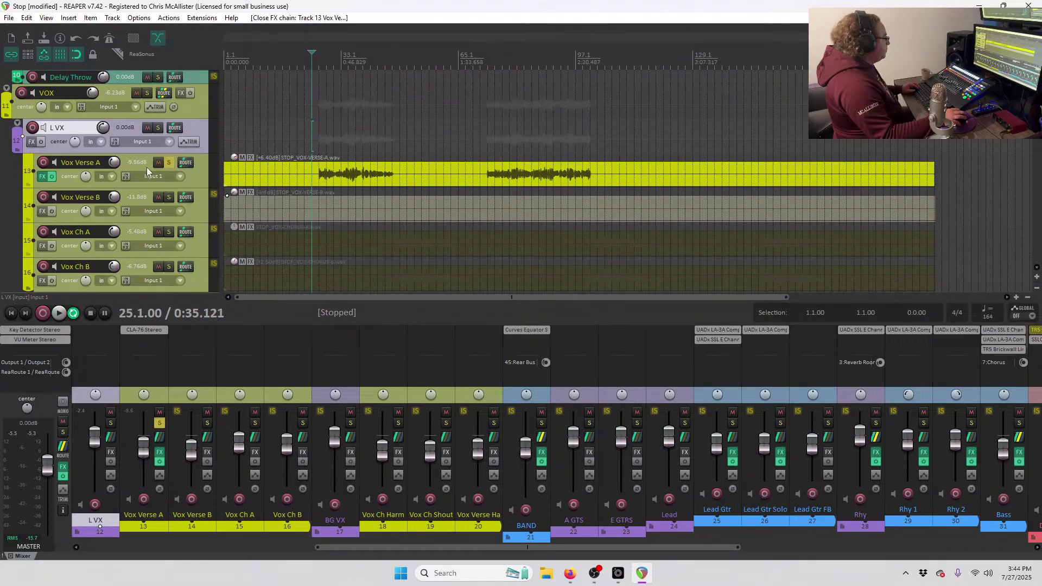
{"action": "left_click", "coordinate": [31, 141]}
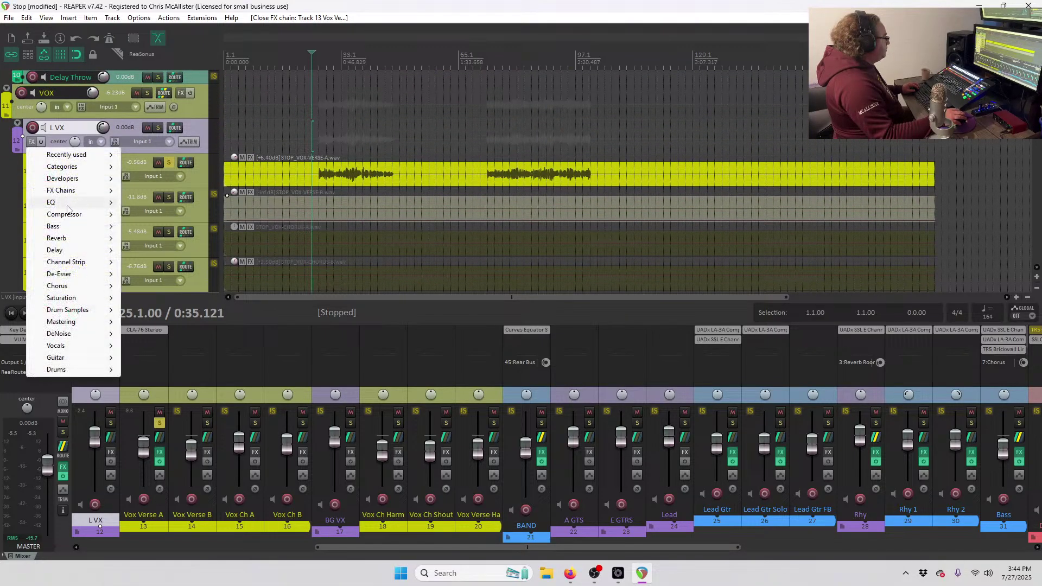
{"action": "mouse_move", "coordinate": [71, 203]}
{"action": "left_click", "coordinate": [235, 239]}
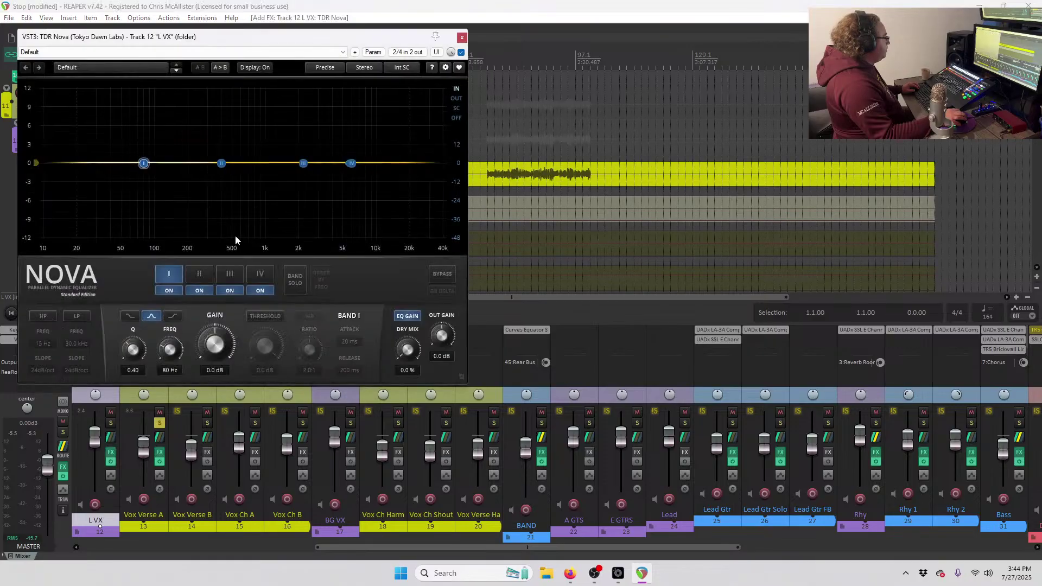
{"action": "left_click_drag", "start_coordinate": [230, 46], "coordinate": [671, 142]}
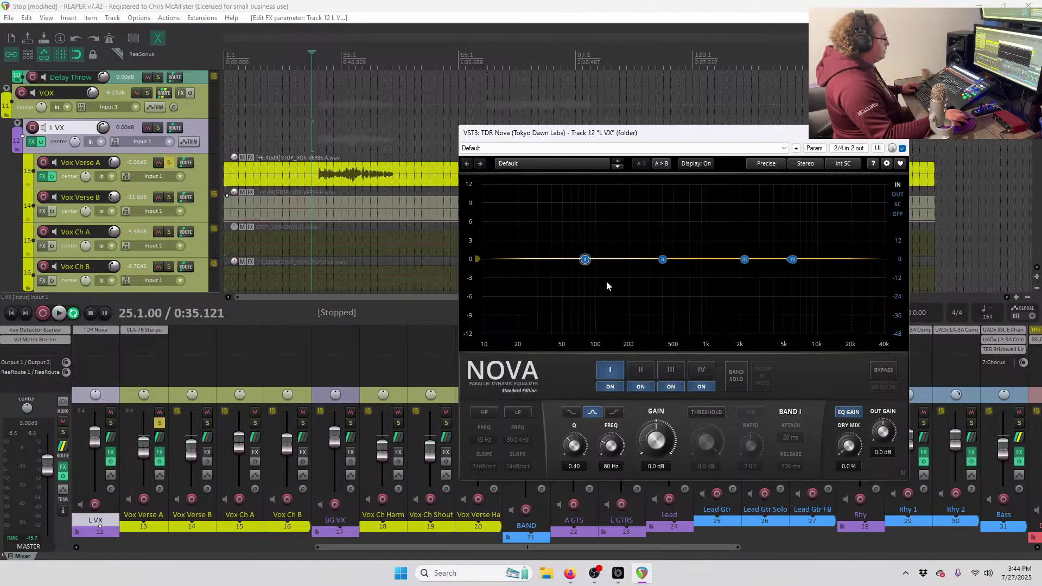
Play the verse and enable TDR Nova's high-pass filter, setting its cutoff to about 96 Hz.
{"action": "key", "text": "space"}
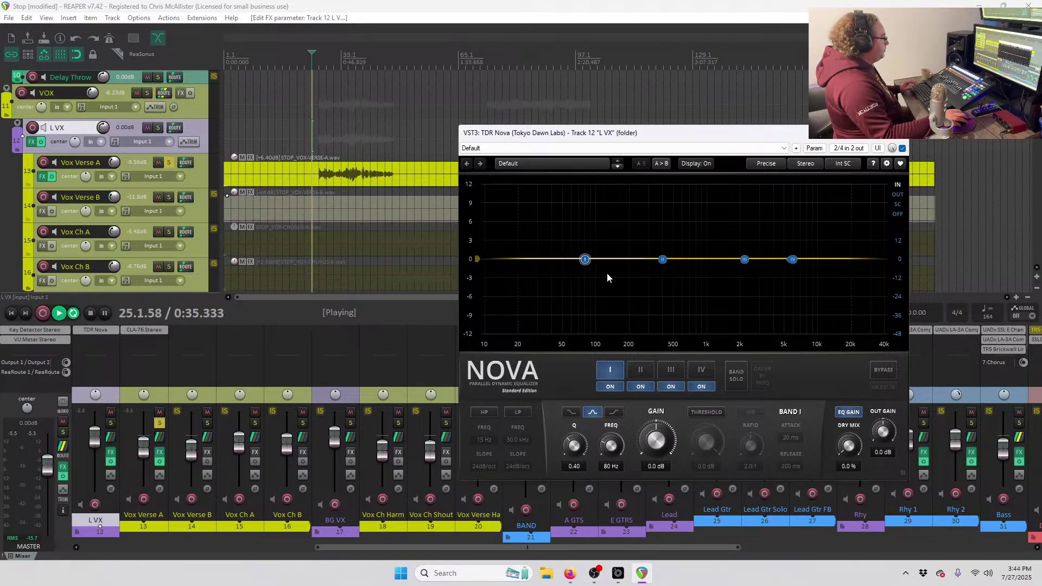
{"action": "left_click", "coordinate": [492, 411]}
{"action": "left_click", "coordinate": [508, 260]}
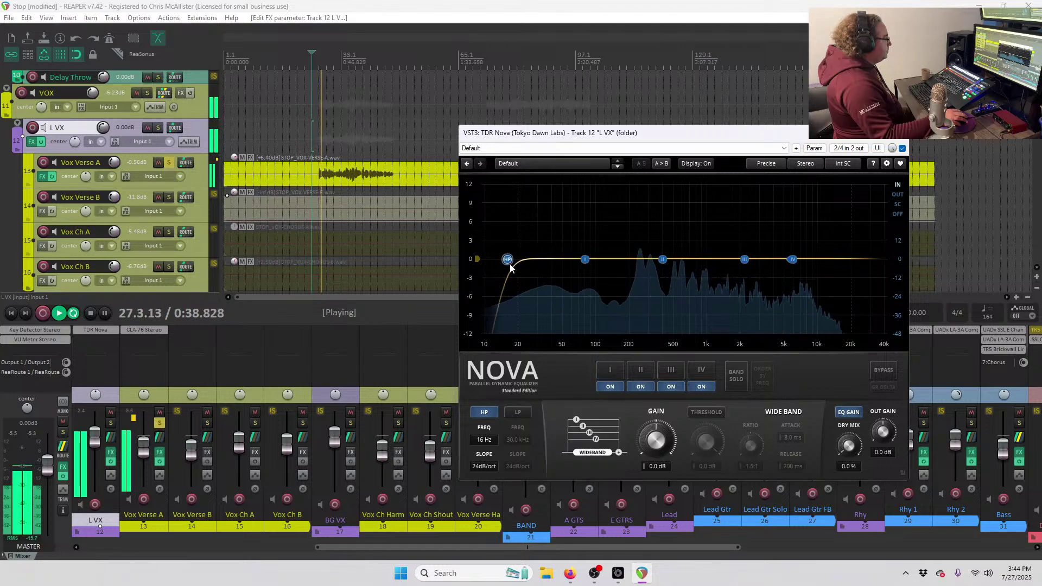
{"action": "left_click_drag", "start_coordinate": [510, 267], "coordinate": [564, 275]}
{"action": "left_click_drag", "start_coordinate": [602, 278], "coordinate": [597, 281]}
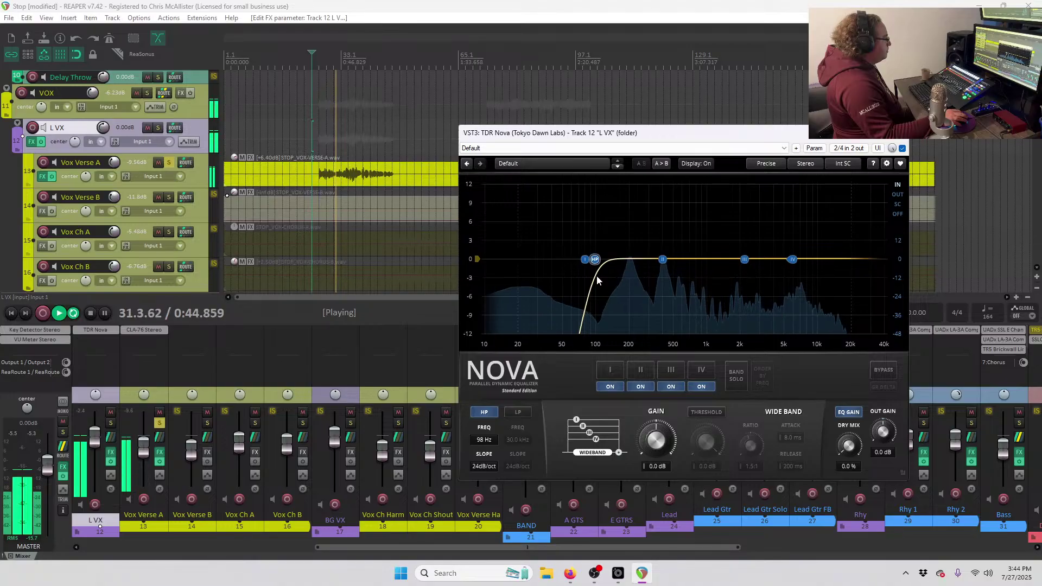
Sweep the lead vocal, cutting slightly near 200 Hz with band I and -1.4 dB at 653 Hz, Q 1.04, with band II.
{"action": "left_click_drag", "start_coordinate": [597, 276], "coordinate": [627, 259]}
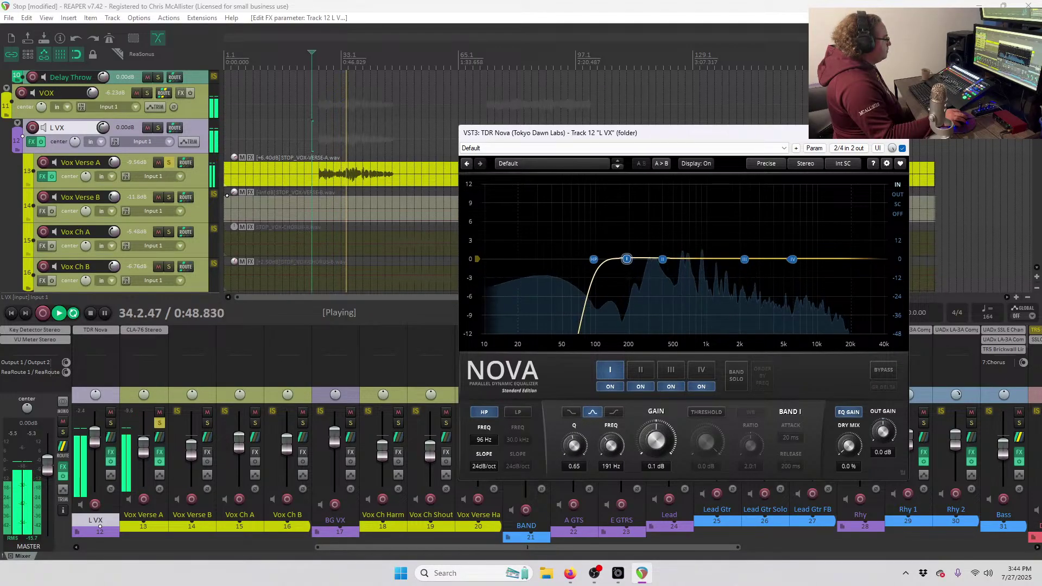
{"action": "left_click_drag", "start_coordinate": [627, 259], "coordinate": [688, 196]}
{"action": "left_click", "coordinate": [663, 260]}
{"action": "key", "text": "space"}
{"action": "key", "text": "space"}
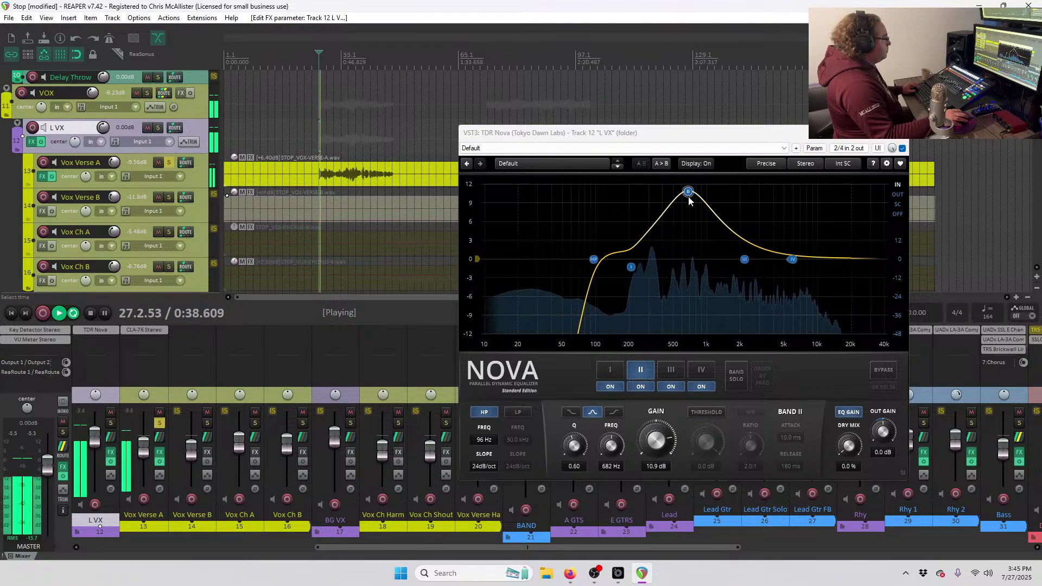
{"action": "left_click_drag", "start_coordinate": [689, 192], "coordinate": [686, 275]}
{"action": "scroll", "coordinate": [686, 276], "scroll_direction": "up", "scroll_amount": 5}
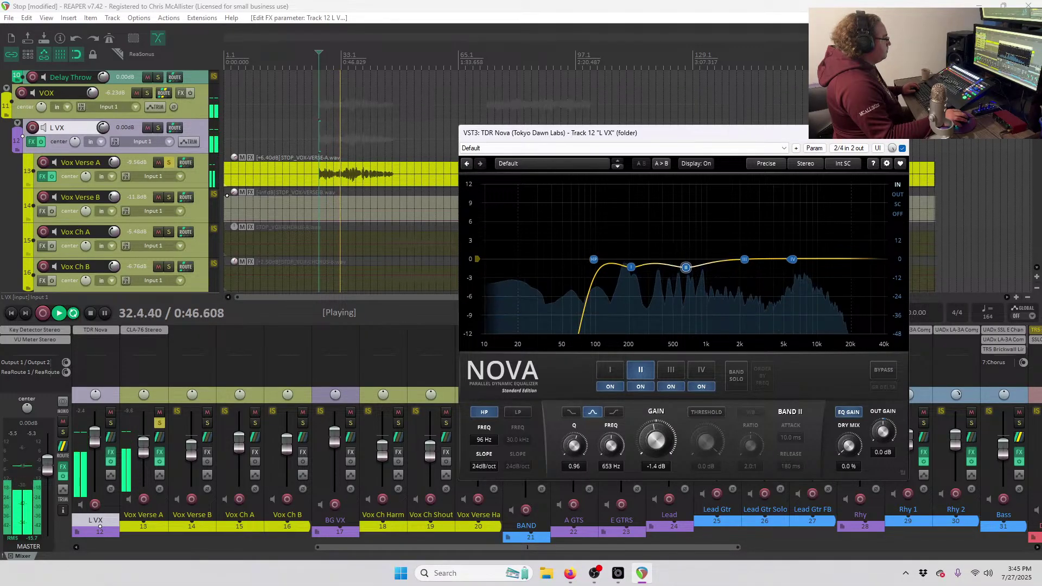
{"action": "scroll", "coordinate": [686, 267], "scroll_direction": "up", "scroll_amount": 1}
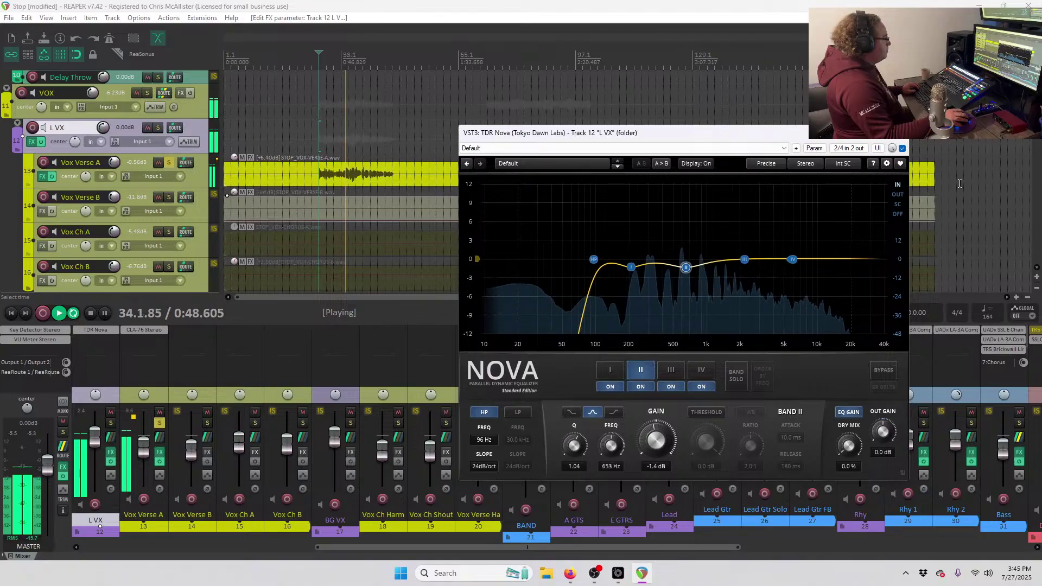
{"action": "left_click", "coordinate": [900, 134]}
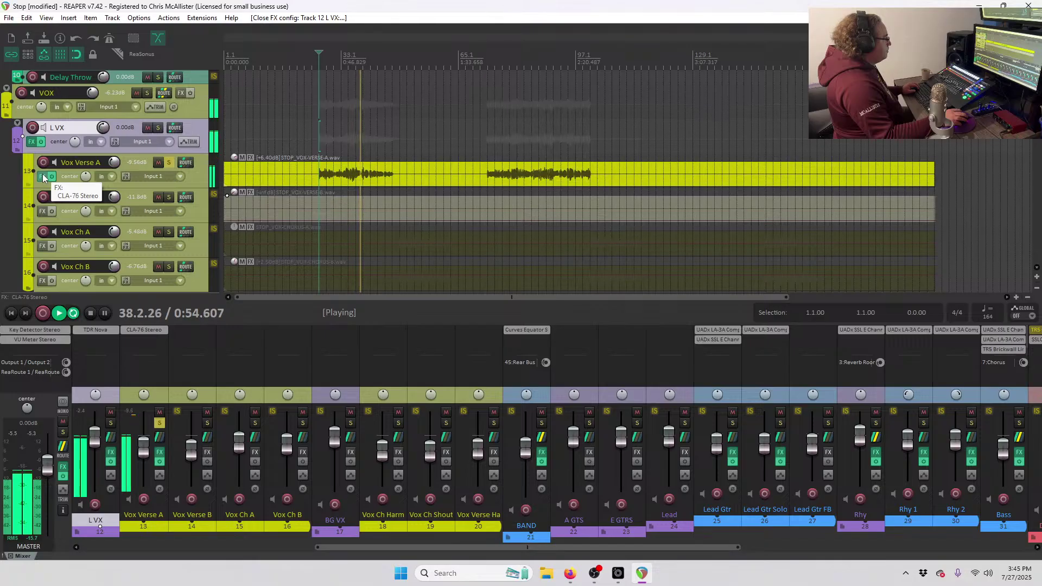
{"action": "key", "text": "space"}
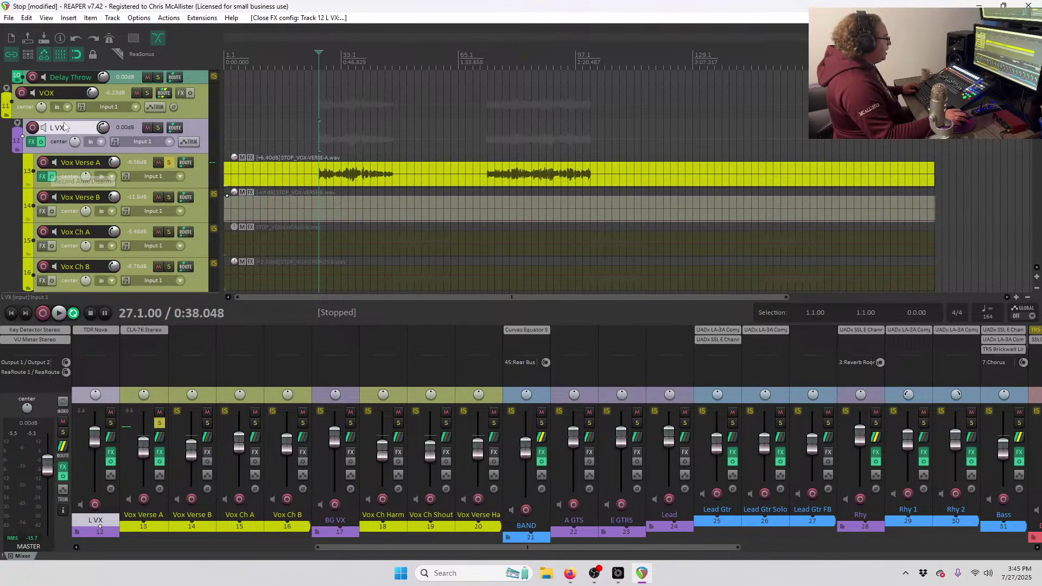
Solo the Vox Ch A and Vox Ch B tracks along with the already soloed Vox Verse A.
{"action": "left_click", "coordinate": [168, 232]}
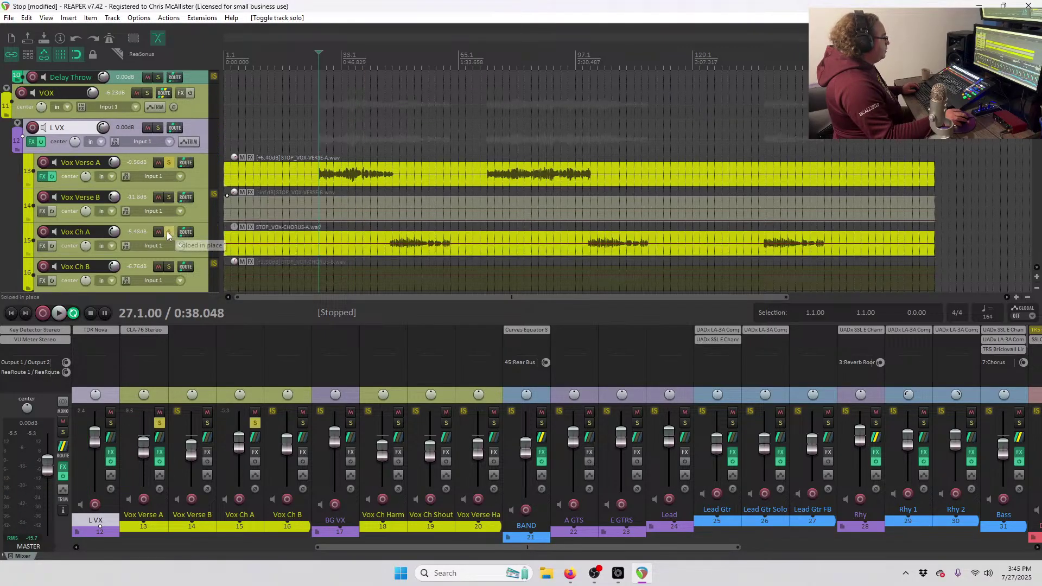
{"action": "left_click", "coordinate": [168, 266]}
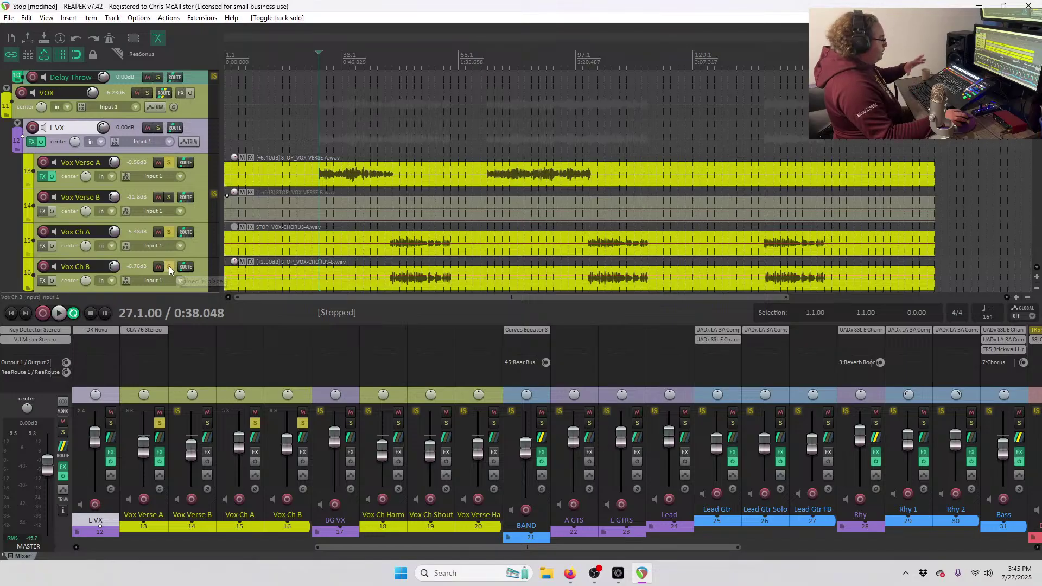
Add a TDR Nova equalizer to the BG VX folder track with its high-pass filter enabled at 82 Hz, and close its window.
{"action": "scroll", "coordinate": [144, 249], "scroll_direction": "down", "scroll_amount": 3}
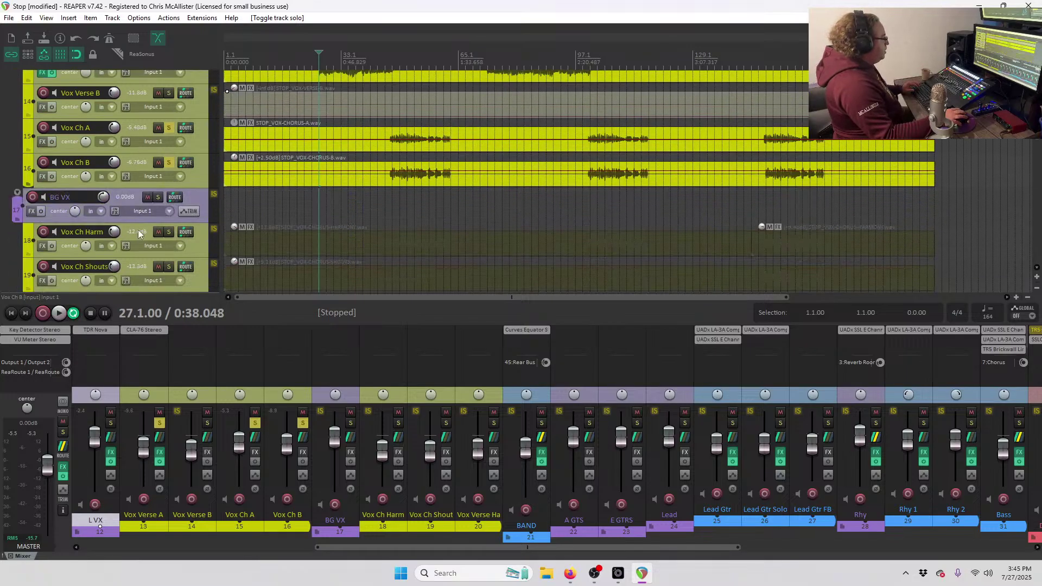
{"action": "right_click", "coordinate": [31, 211]}
{"action": "mouse_move", "coordinate": [65, 272]}
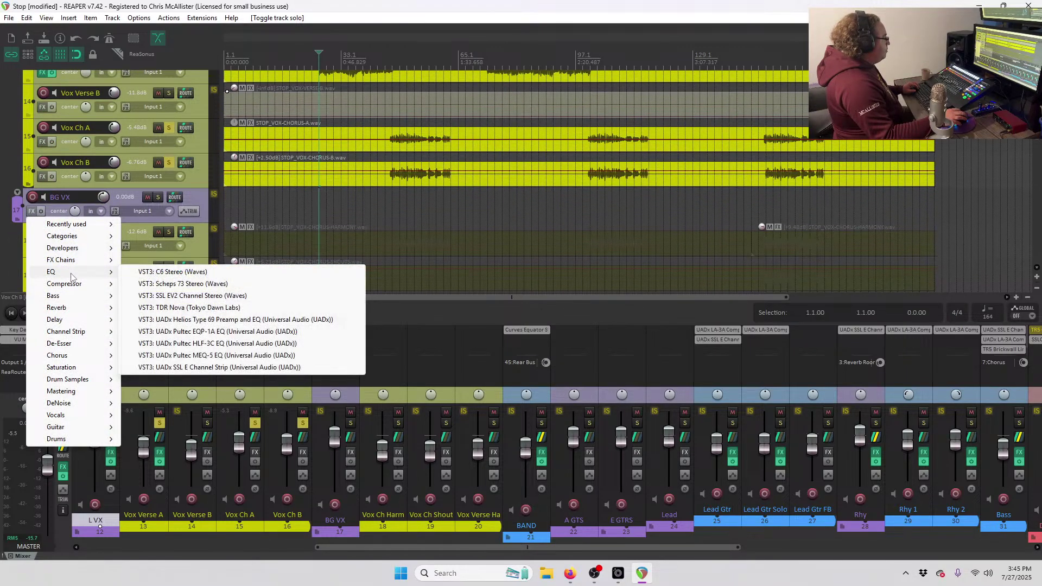
{"action": "left_click", "coordinate": [210, 303]}
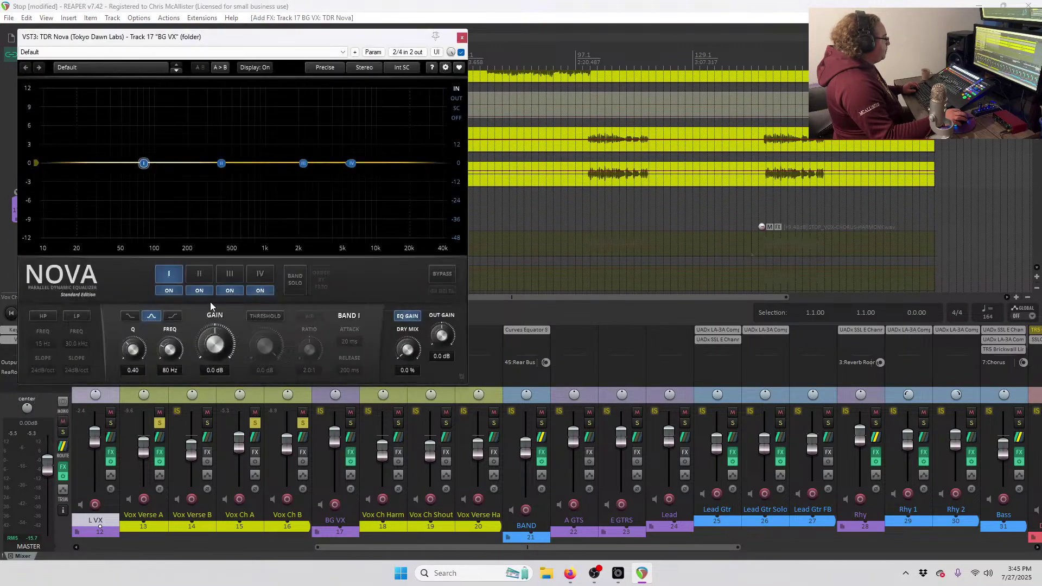
{"action": "left_click", "coordinate": [43, 316]}
{"action": "left_click_drag", "start_coordinate": [61, 163], "coordinate": [137, 181]}
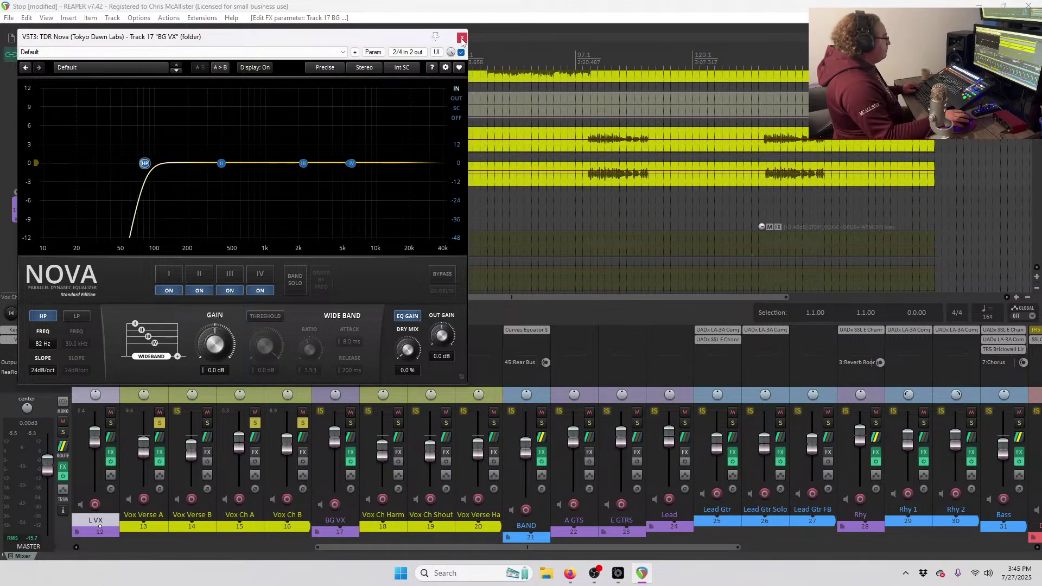
{"action": "left_click", "coordinate": [461, 38]}
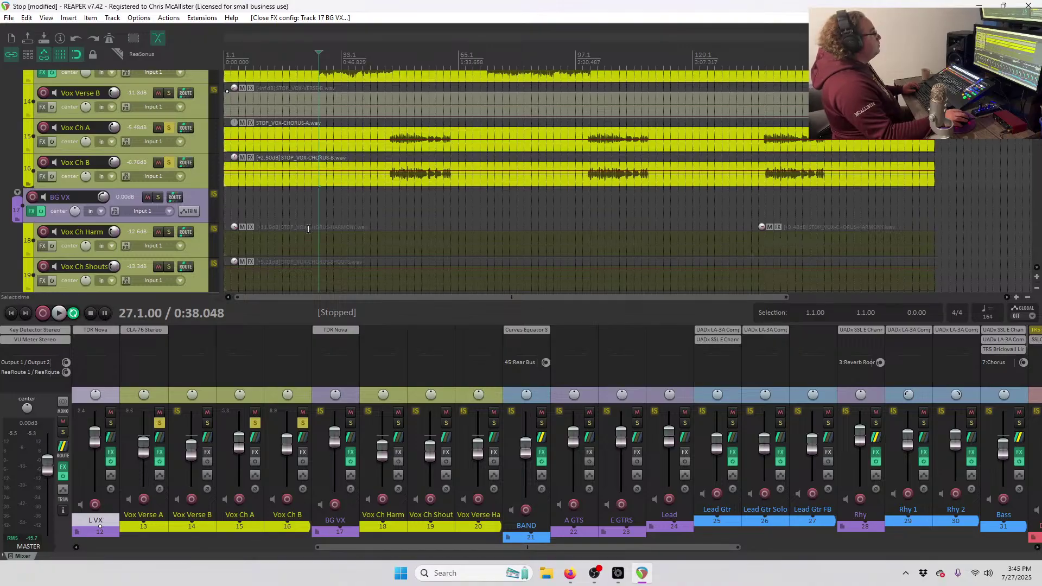
Audition the soloed lead vocals and add a TR5 De Esser to the L VX folder track, setting its range to 6249–10838 Hz.
{"action": "scroll", "coordinate": [139, 186], "scroll_direction": "up", "scroll_amount": 2}
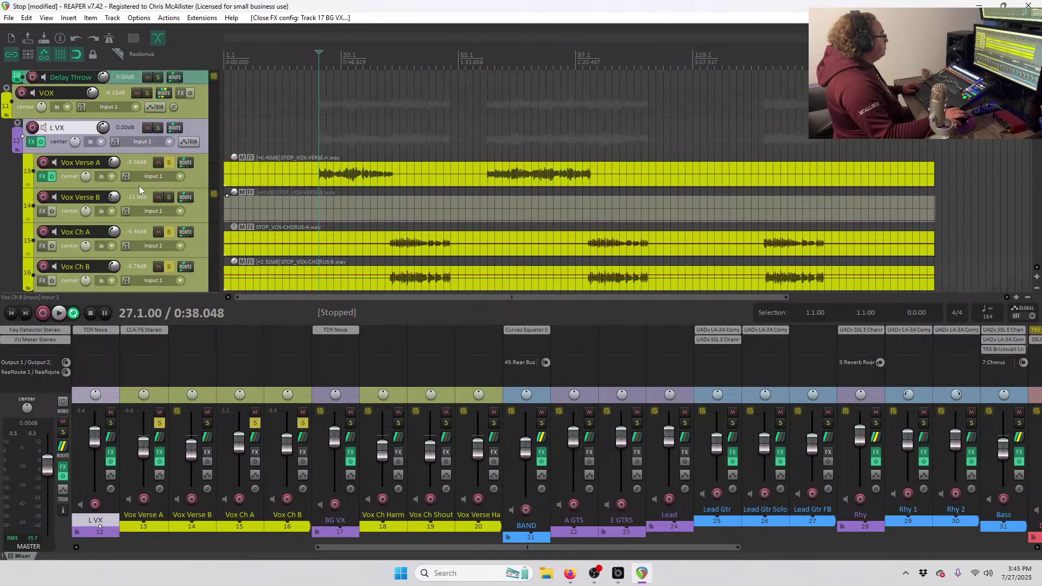
{"action": "key", "text": "space"}
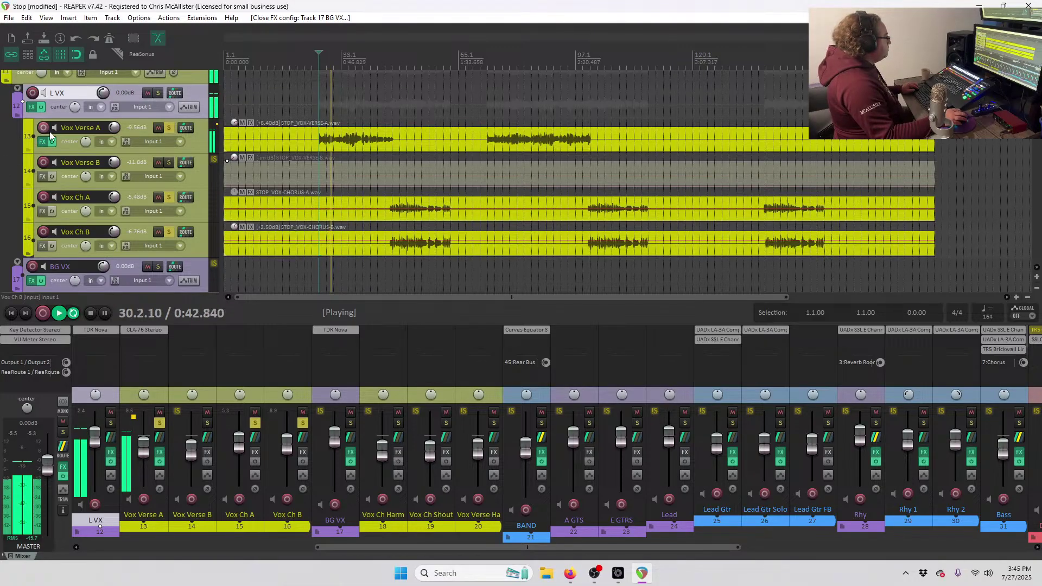
{"action": "key", "text": "space"}
{"action": "right_click", "coordinate": [31, 107]}
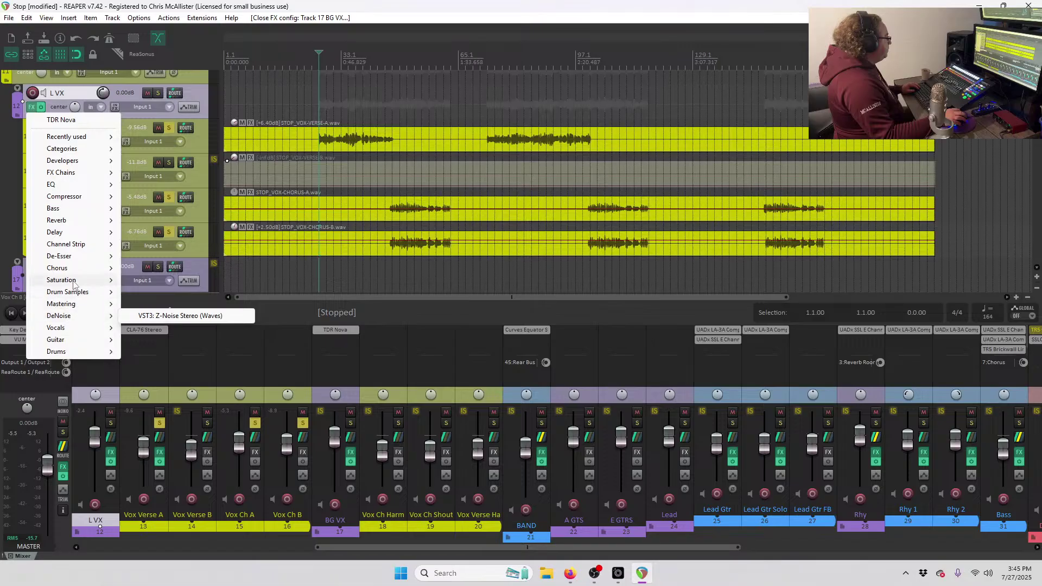
{"action": "mouse_move", "coordinate": [81, 256]}
{"action": "left_click", "coordinate": [164, 256]}
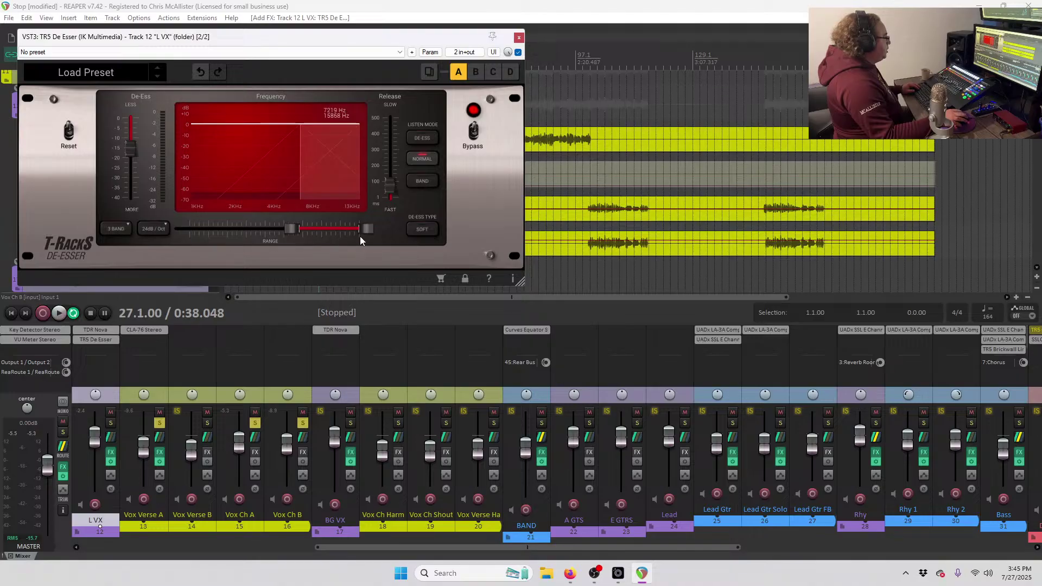
{"action": "left_click_drag", "start_coordinate": [360, 236], "coordinate": [279, 229]}
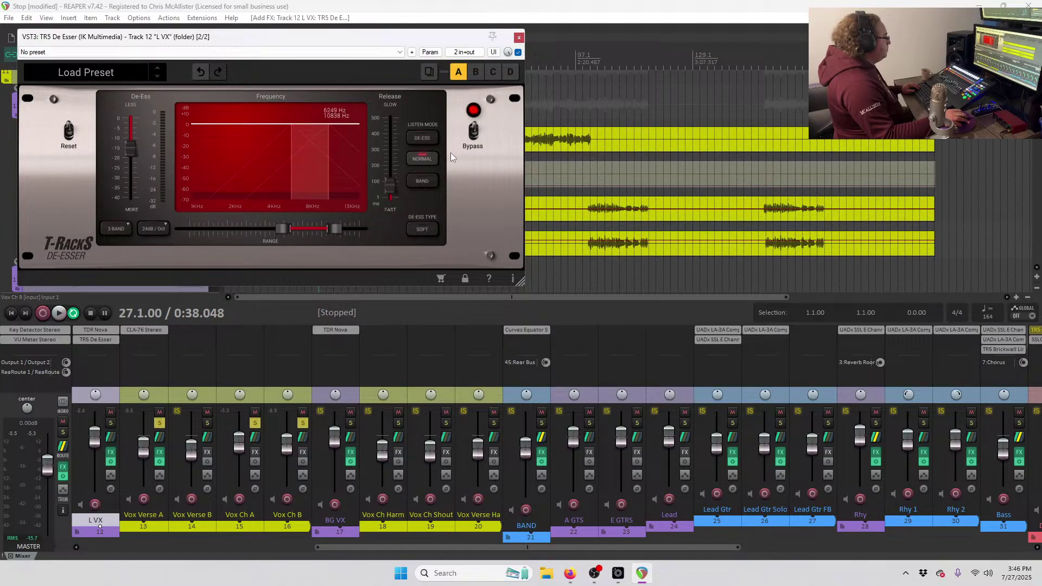
Play the verse in De-Ess listen mode, increasing the de-essing with a fast release and moving the plugin window clear of the upper tracks.
{"action": "key", "text": "space"}
{"action": "left_click_drag", "start_coordinate": [388, 189], "coordinate": [389, 197]}
{"action": "left_click_drag", "start_coordinate": [131, 146], "coordinate": [134, 184]}
{"action": "left_click", "coordinate": [422, 137]}
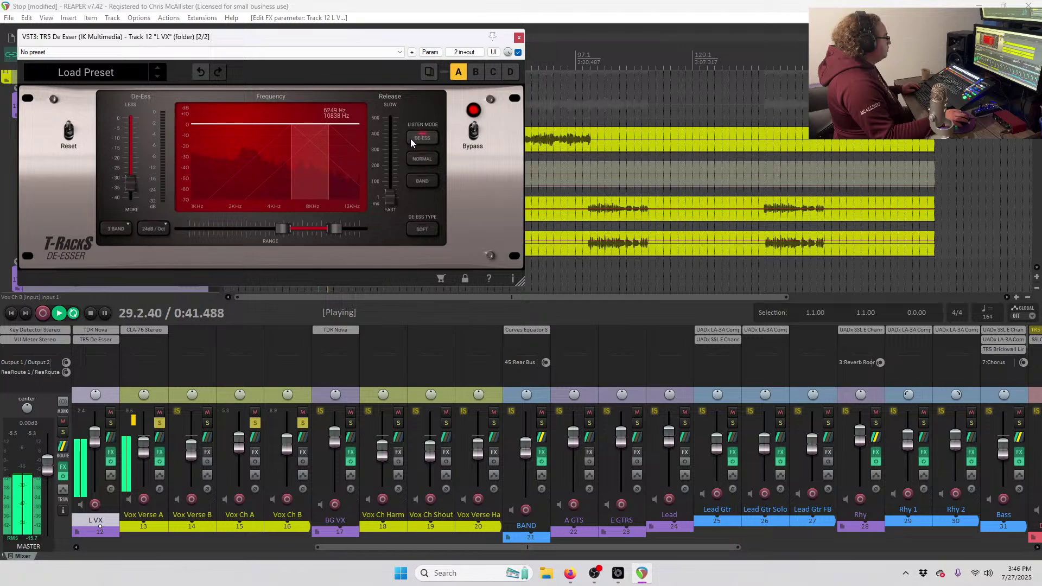
{"action": "left_click_drag", "start_coordinate": [345, 47], "coordinate": [457, 220]}
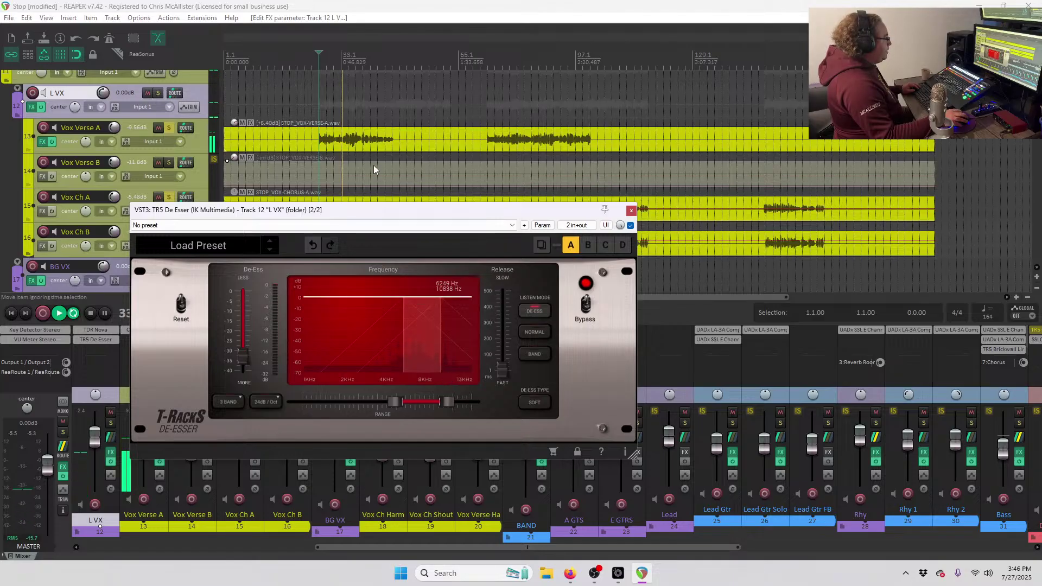
{"action": "left_click_drag", "start_coordinate": [243, 372], "coordinate": [243, 369]}
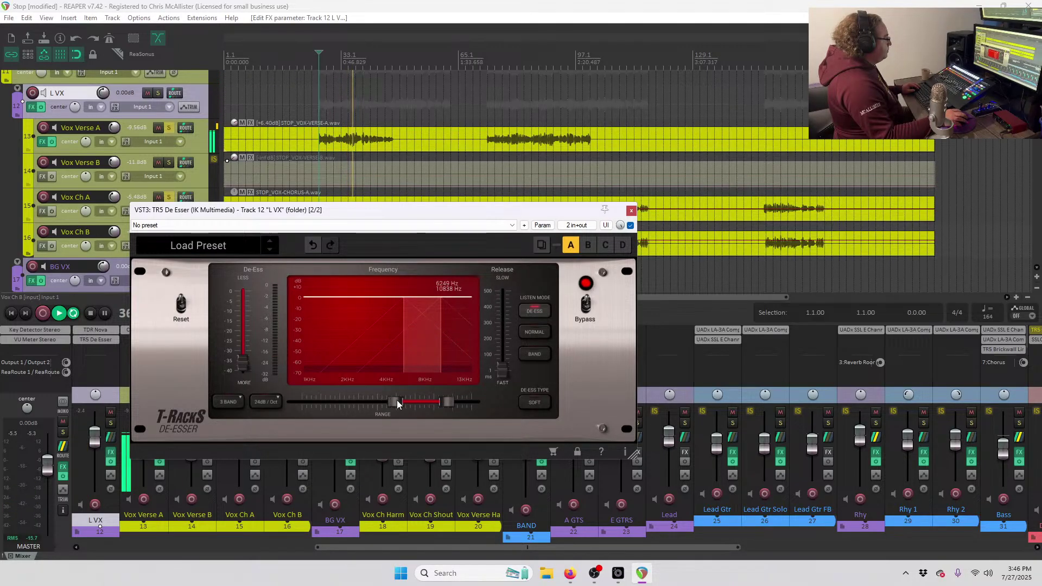
{"action": "left_click", "coordinate": [317, 169]}
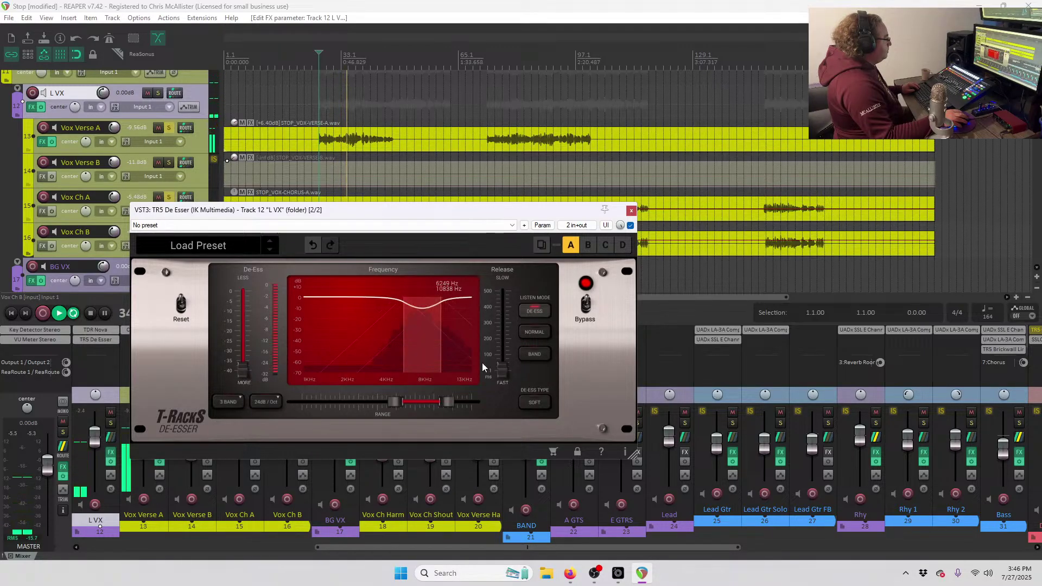
Set the de-esser's release to 43 ms and its amount to -34 dB in Normal listen mode, closing the plugin and stopping playback.
{"action": "left_click_drag", "start_coordinate": [500, 368], "coordinate": [500, 368]}
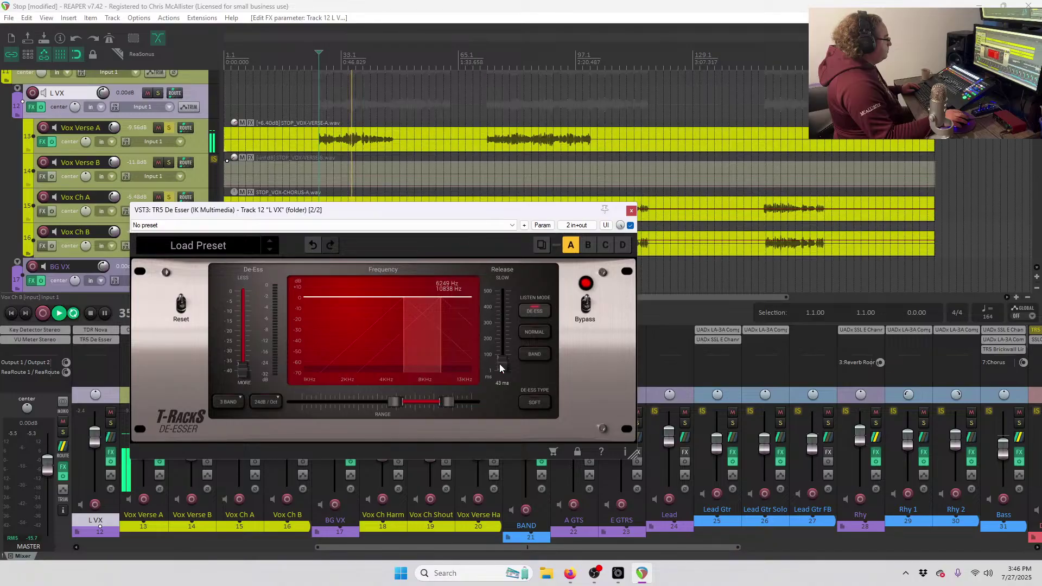
{"action": "key", "text": "space"}
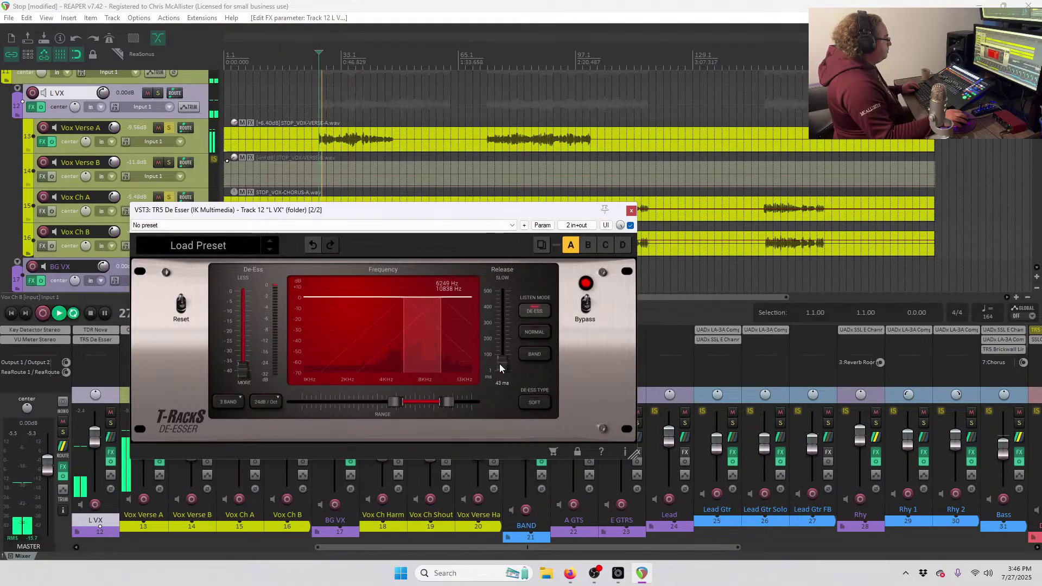
{"action": "left_click", "coordinate": [535, 332]}
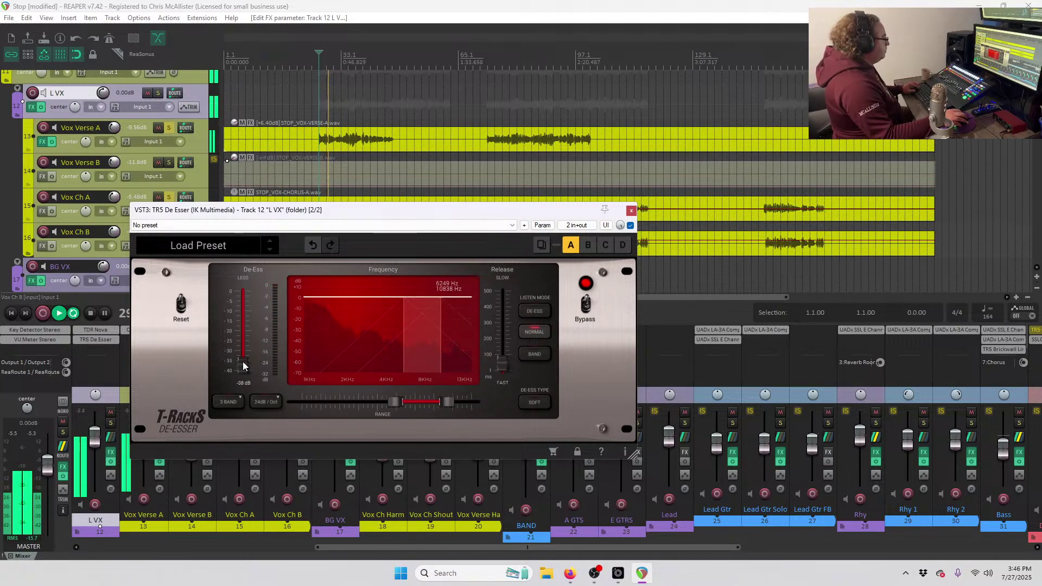
{"action": "left_click_drag", "start_coordinate": [243, 361], "coordinate": [243, 356]}
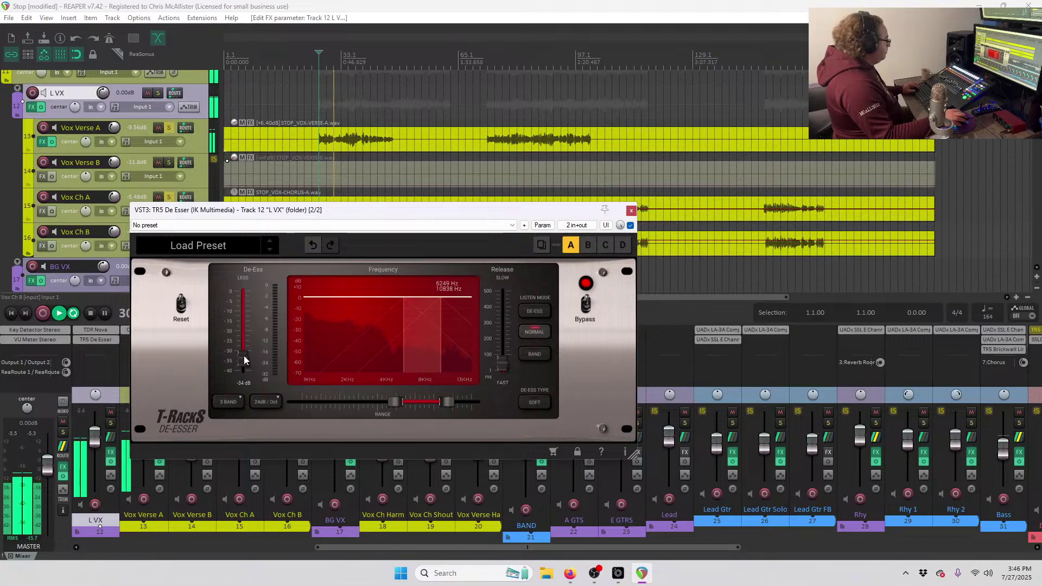
{"action": "left_click", "coordinate": [630, 210]}
{"action": "key", "text": "space"}
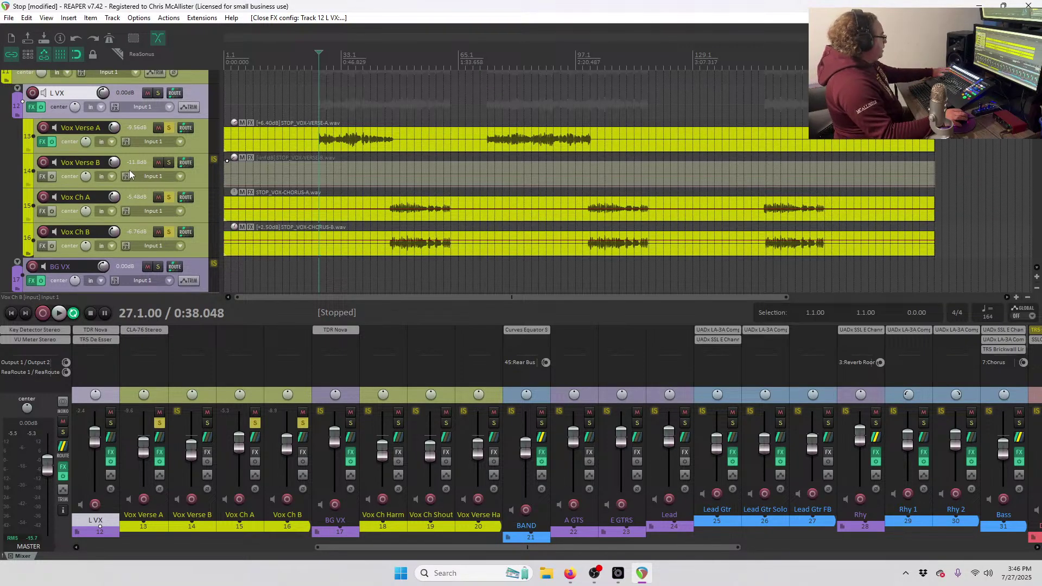
Play the verse and chorus in the full mix with the solos cleared, raise Vox Verse A to -5.09 dB, and return to the verse start.
{"action": "key", "text": "space"}
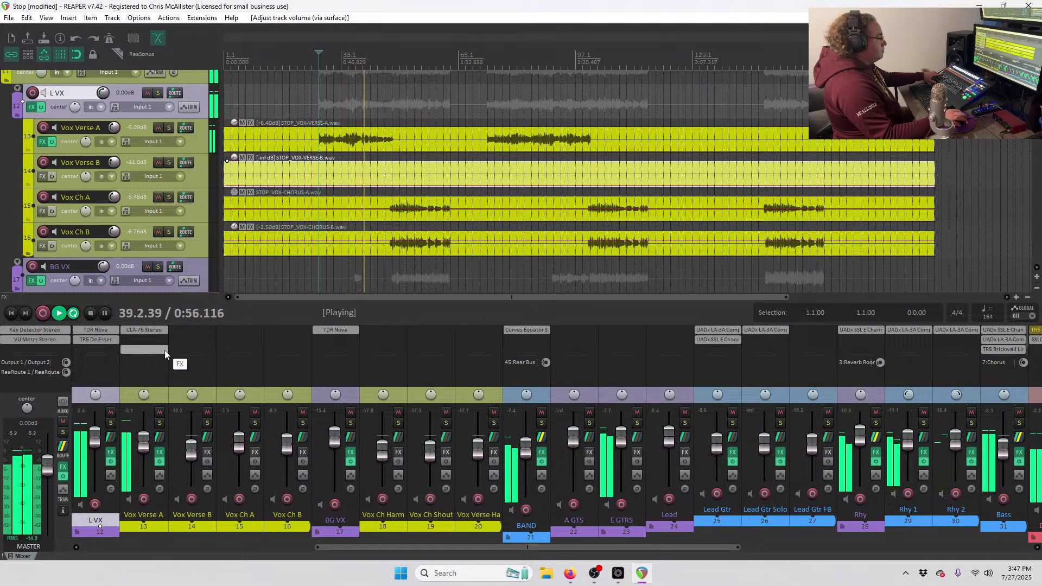
{"action": "left_click", "coordinate": [384, 58]}
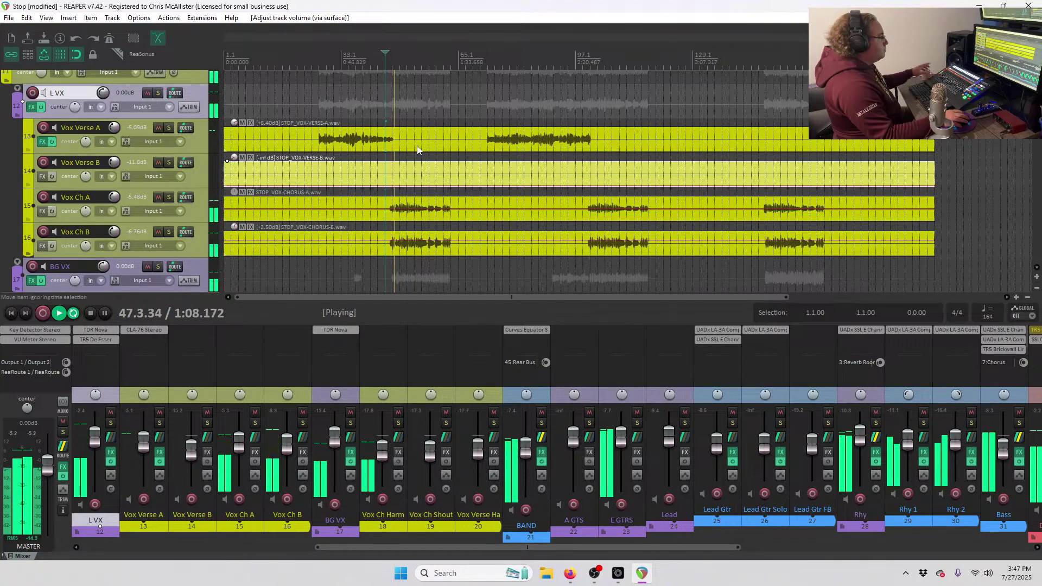
{"action": "key", "text": "space"}
{"action": "left_click", "coordinate": [318, 80]}
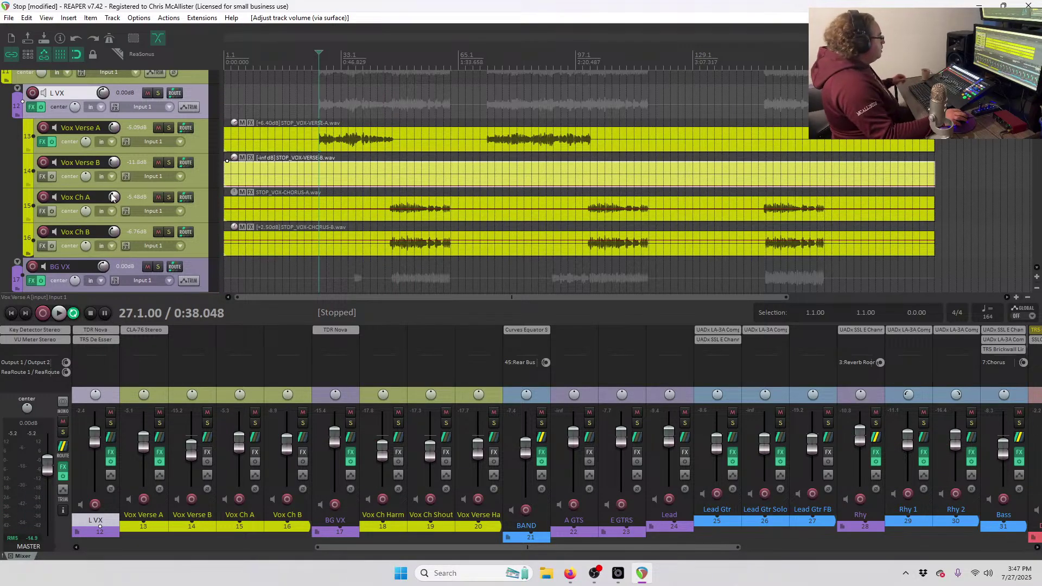
Insert two new tracks between Chorus and Delay 16th and give both the green custom color 4 of the effect tracks.
{"action": "left_click", "coordinate": [199, 148]}
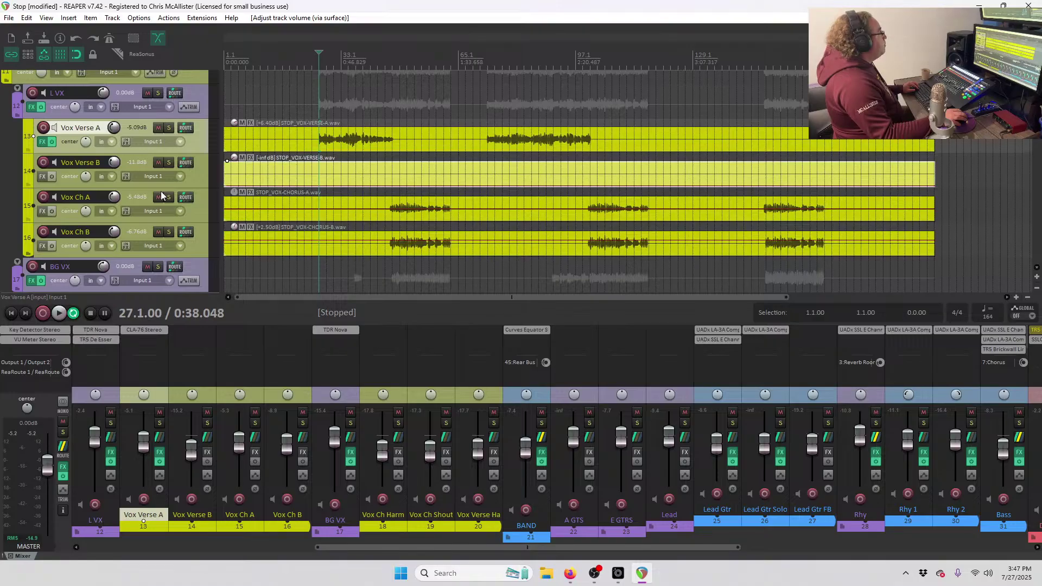
{"action": "scroll", "coordinate": [130, 184], "scroll_direction": "up", "scroll_amount": 2}
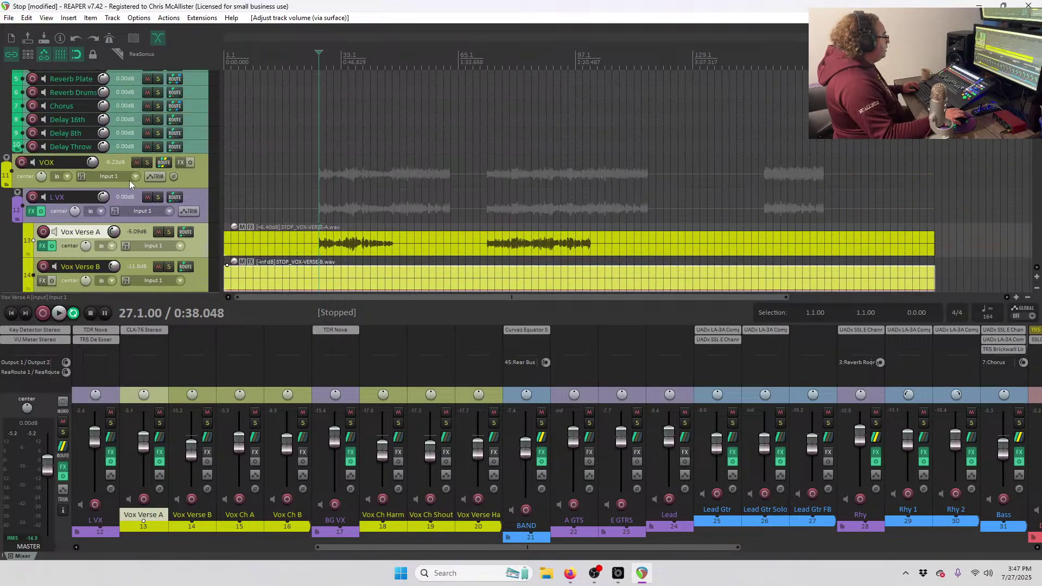
{"action": "scroll", "coordinate": [134, 180], "scroll_direction": "up", "scroll_amount": 2}
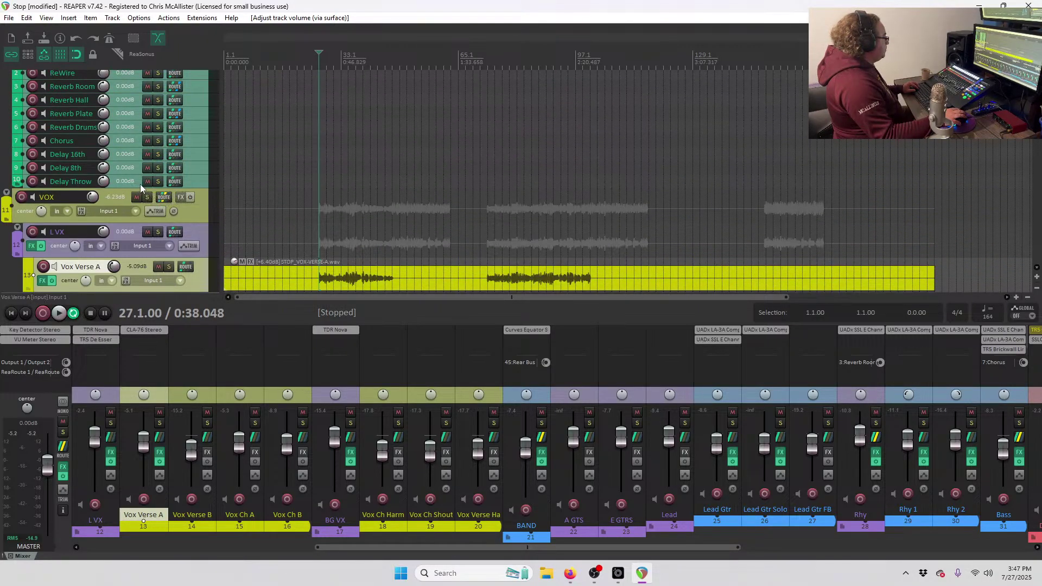
{"action": "key", "text": "ctrl+t"}
{"action": "key", "text": "ctrl+t"}
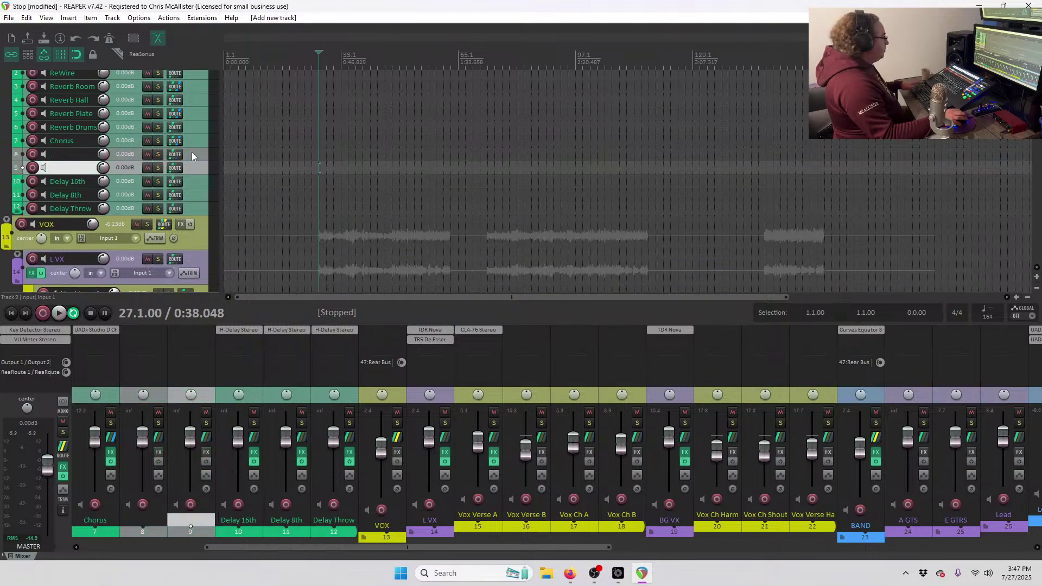
{"action": "left_click", "coordinate": [191, 155]}
{"action": "key", "text": "alt+4"}
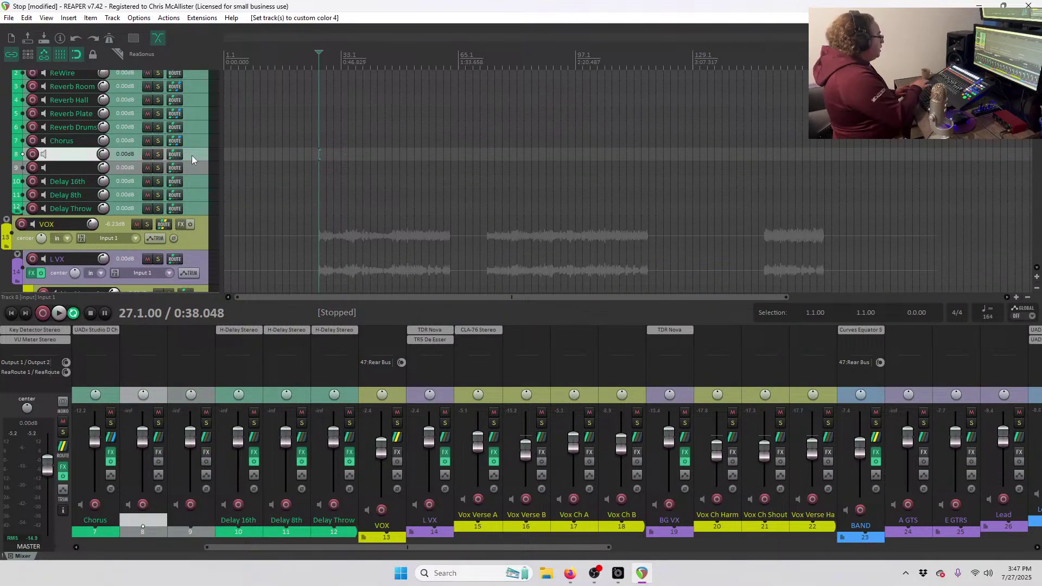
{"action": "left_click", "coordinate": [205, 165]}
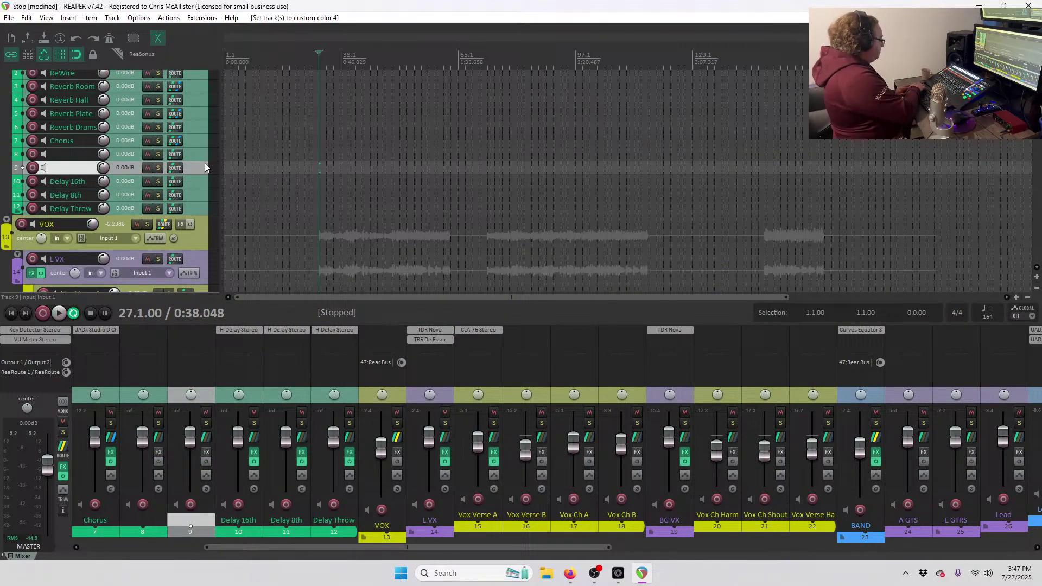
Name the two new tracks Slap 93 and Slap 107.
{"action": "double_click", "coordinate": [71, 155]}
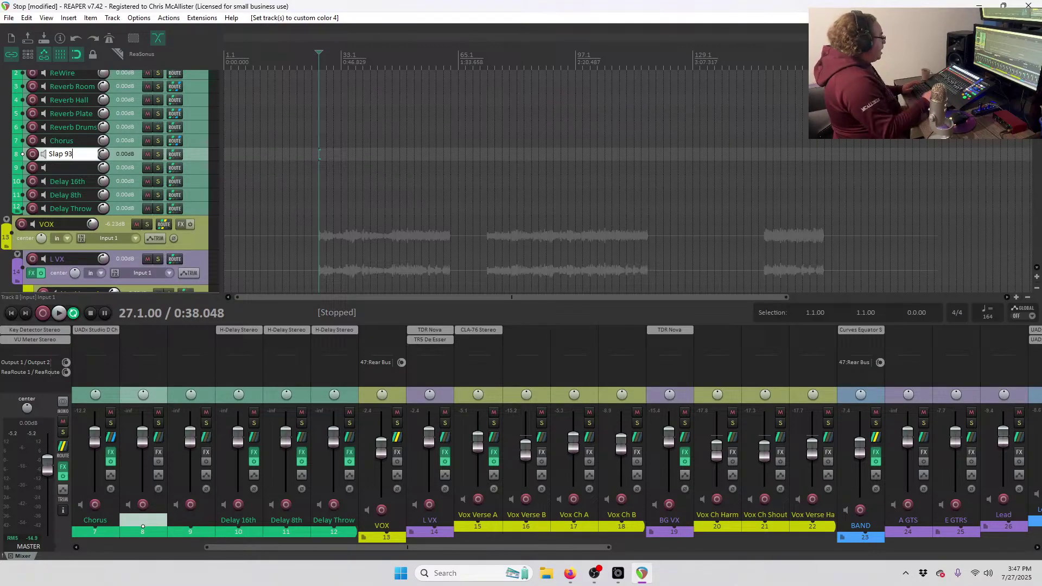
{"action": "type", "text": "Slap 93"}
{"action": "double_click", "coordinate": [66, 164]}
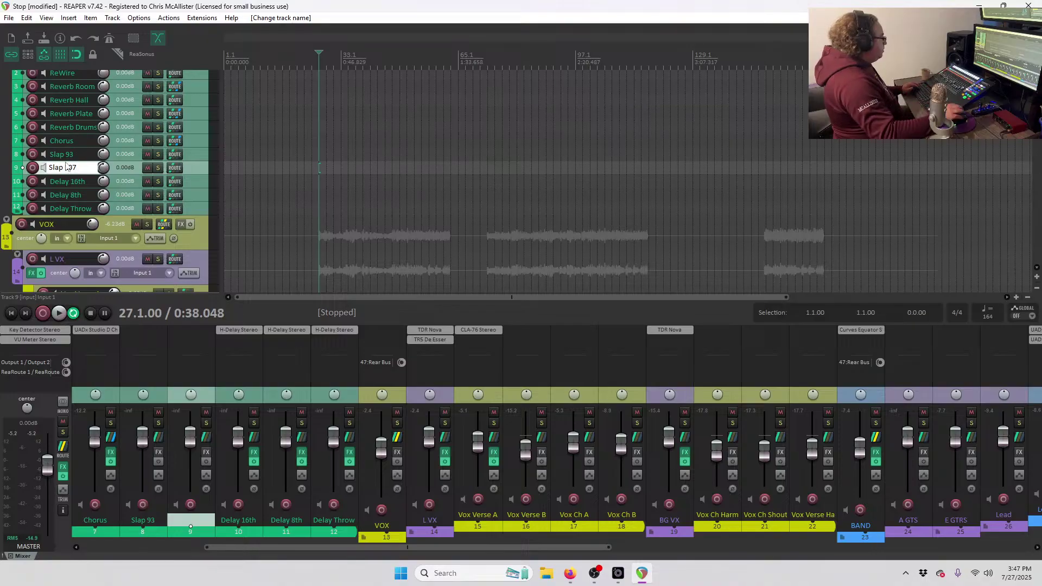
{"action": "type", "text": "Slap 107"}
Add the H-Delay Stereo plugin to the Slap 93 track and place its window clear of the track list.
{"action": "left_click", "coordinate": [191, 151]}
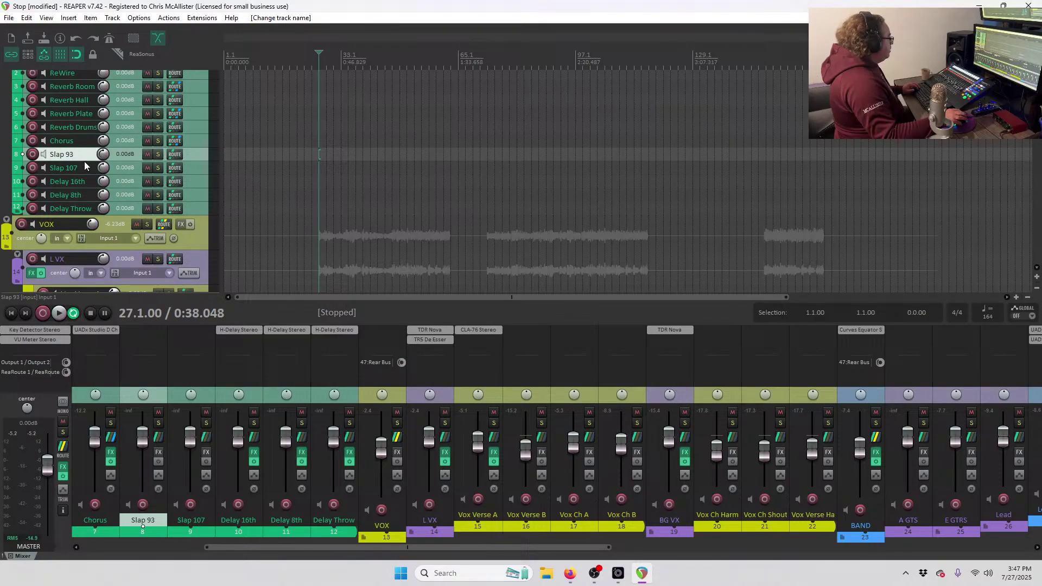
{"action": "left_click_drag", "start_coordinate": [83, 161], "coordinate": [85, 179]}
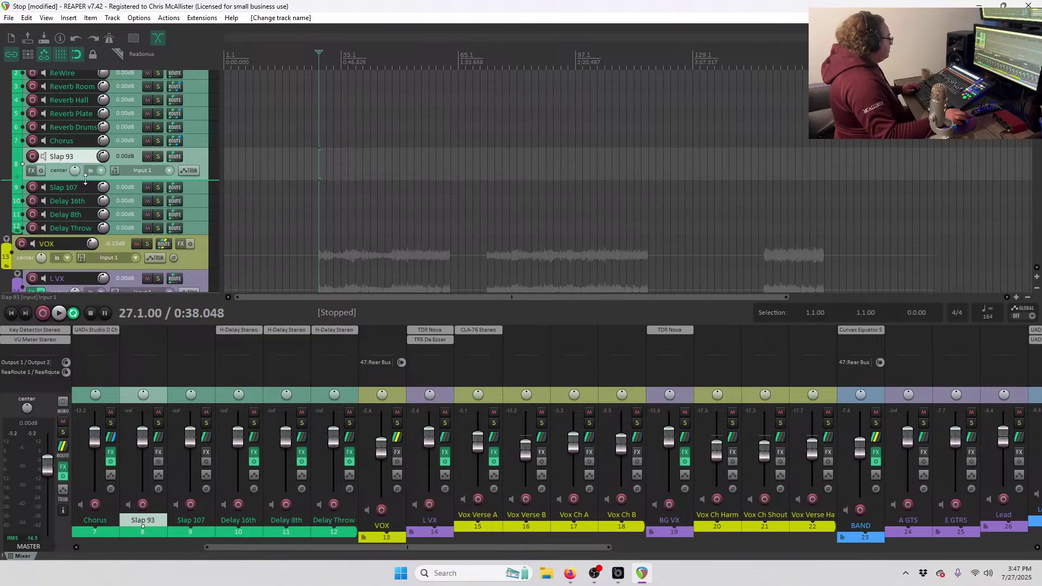
{"action": "left_click", "coordinate": [32, 171]}
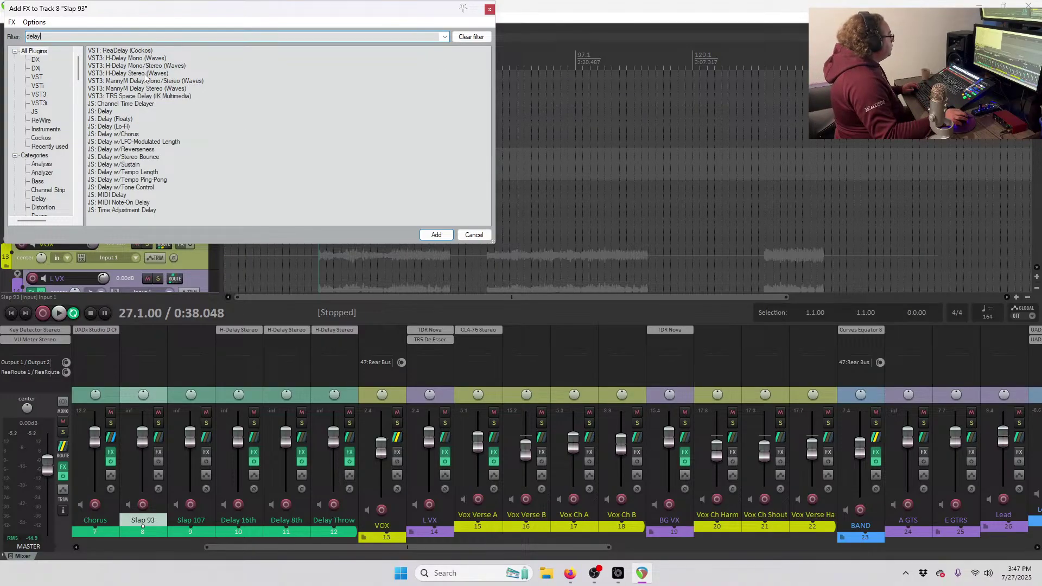
{"action": "double_click", "coordinate": [144, 75]}
{"action": "left_click_drag", "start_coordinate": [198, 44], "coordinate": [403, 95]}
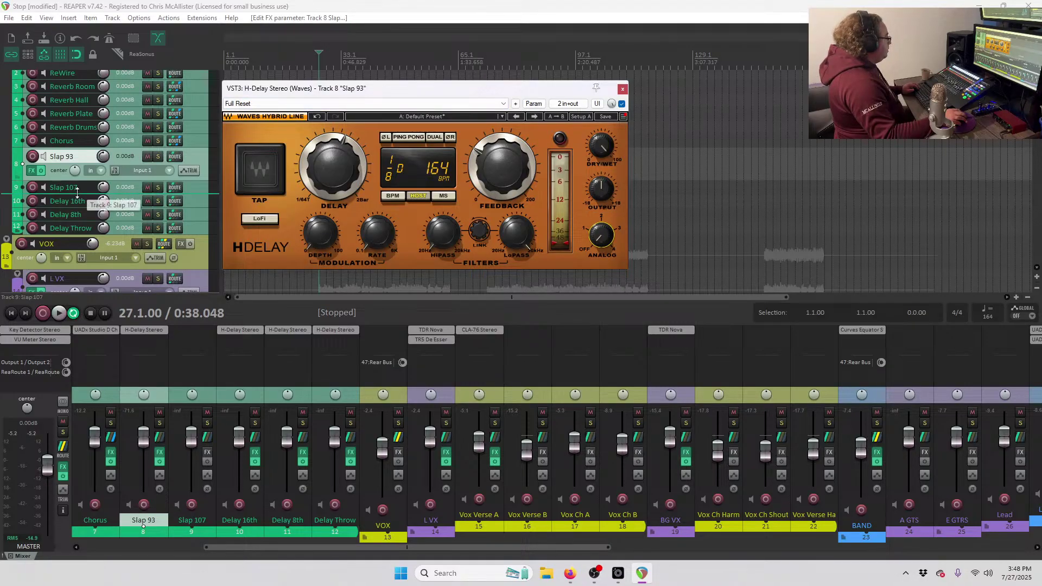
Copy the H-Delay Stereo plugin from Slap 93 to Slap 107 and turn the feedback fully down on both tracks.
{"action": "scroll", "coordinate": [241, 330], "scroll_direction": "left", "scroll_amount": 2}
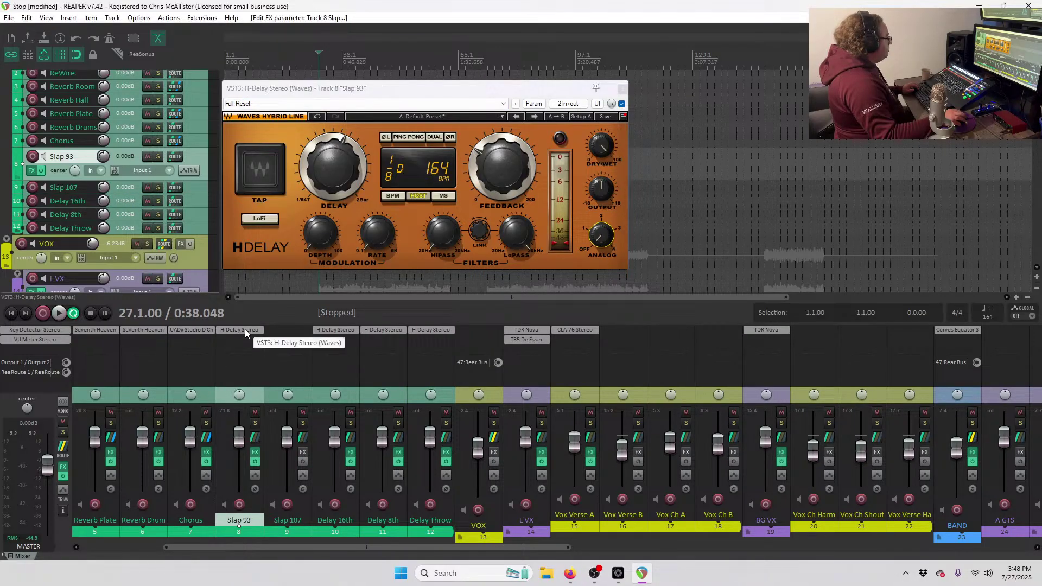
{"action": "left_click_drag", "start_coordinate": [246, 329], "coordinate": [288, 329]}
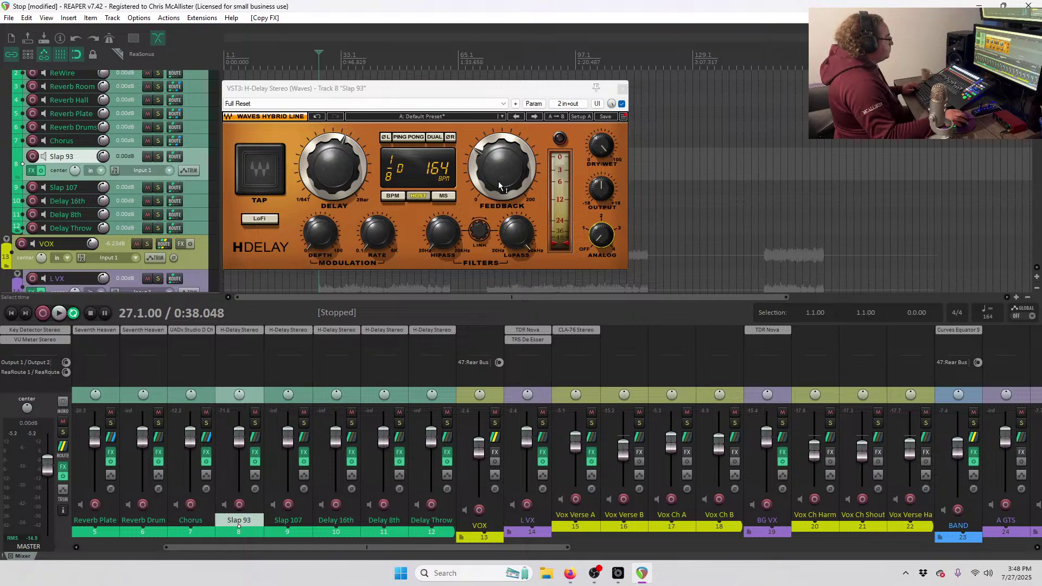
{"action": "left_click_drag", "start_coordinate": [499, 186], "coordinate": [500, 220]}
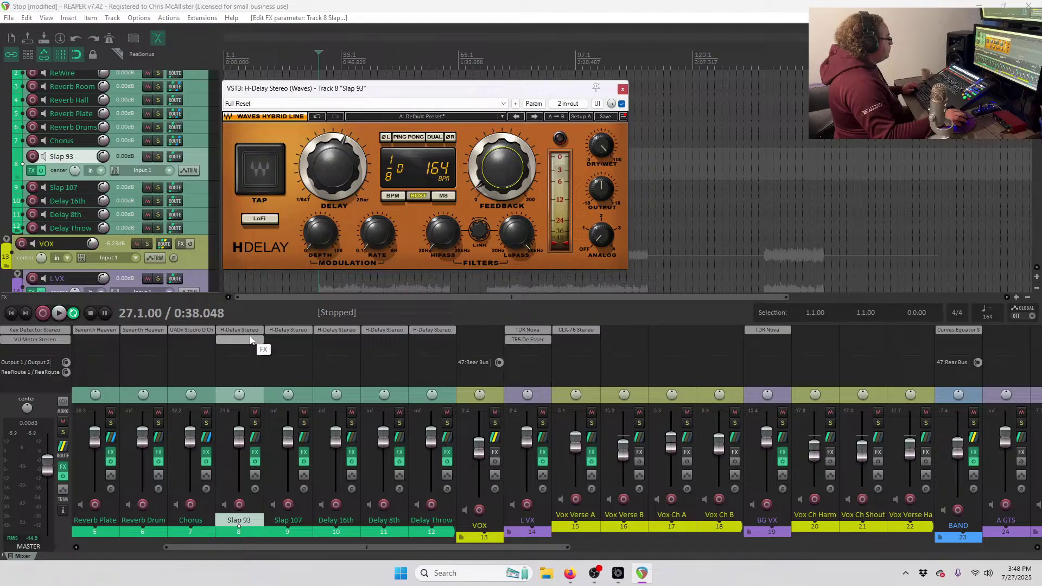
{"action": "left_click", "coordinate": [289, 331]}
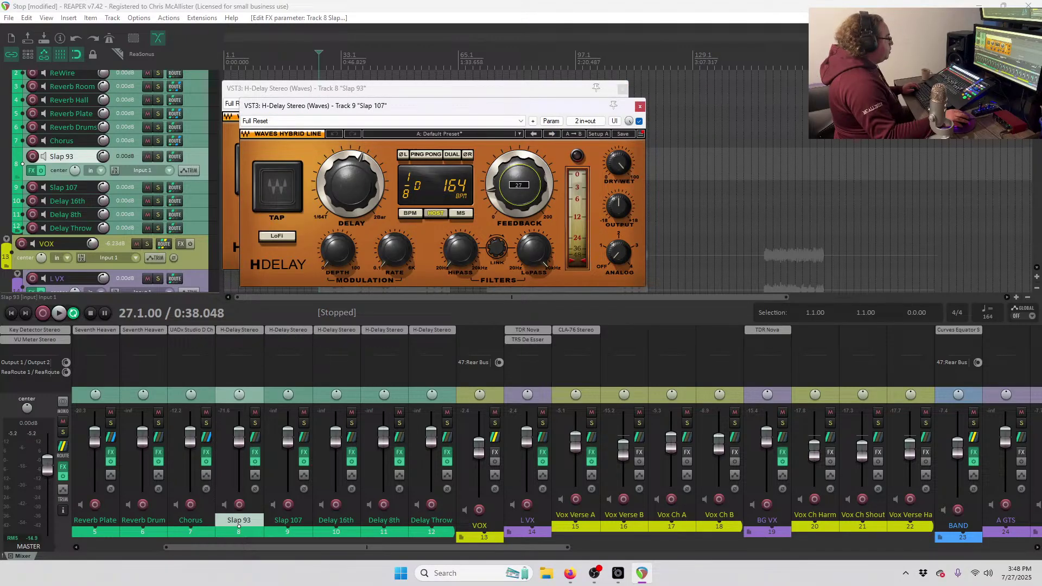
{"action": "left_click_drag", "start_coordinate": [519, 185], "coordinate": [519, 201]}
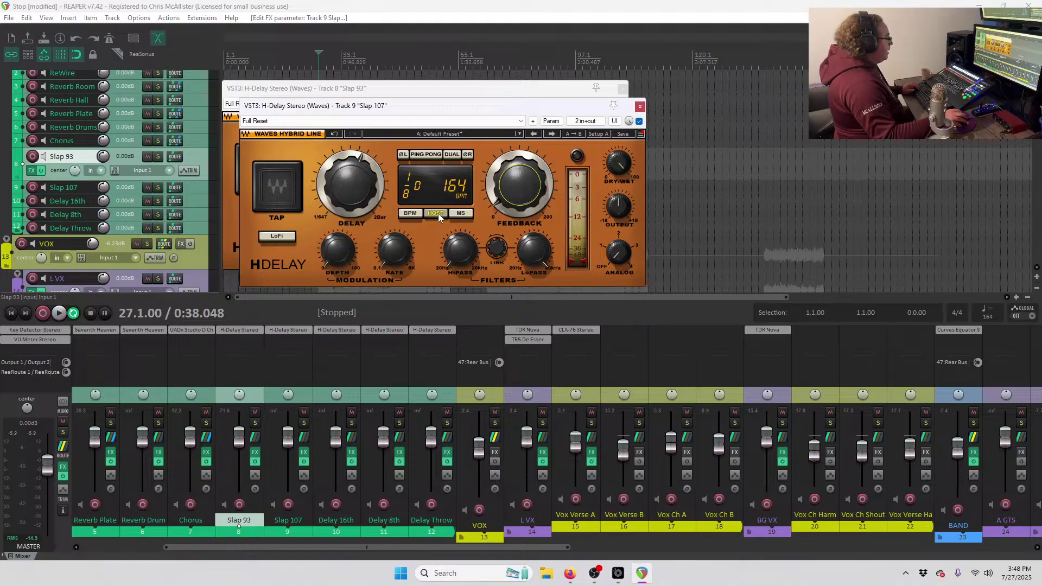
Set Slap 107's H-Delay to 107 ms in MS mode with the low-pass at 4.62 kHz and high-pass at 62 Hz, closing the plugin.
{"action": "left_click", "coordinate": [456, 214]}
{"action": "left_click_drag", "start_coordinate": [341, 195], "coordinate": [341, 239]}
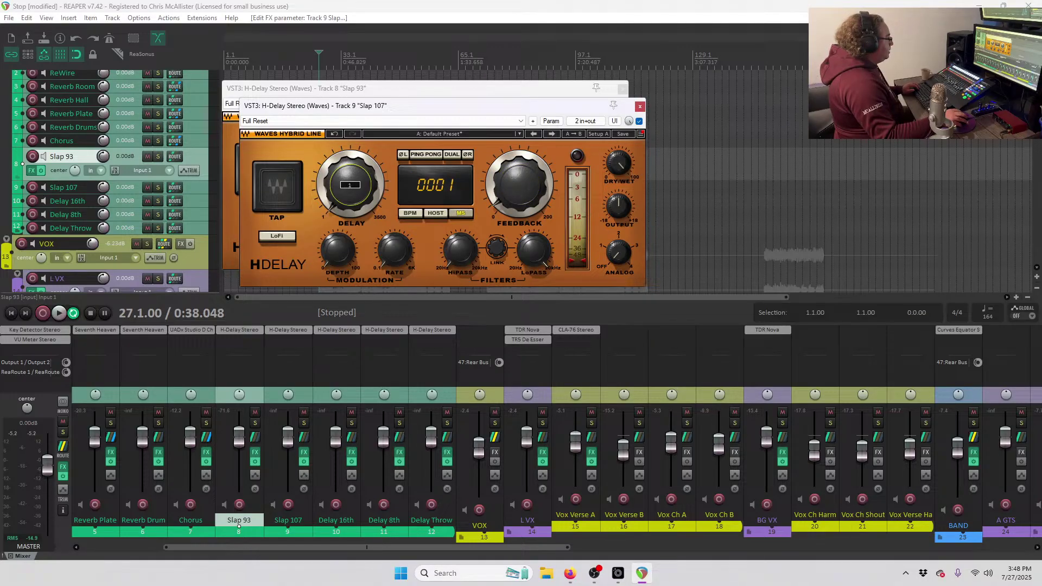
{"action": "left_click_drag", "start_coordinate": [439, 195], "coordinate": [438, 184]}
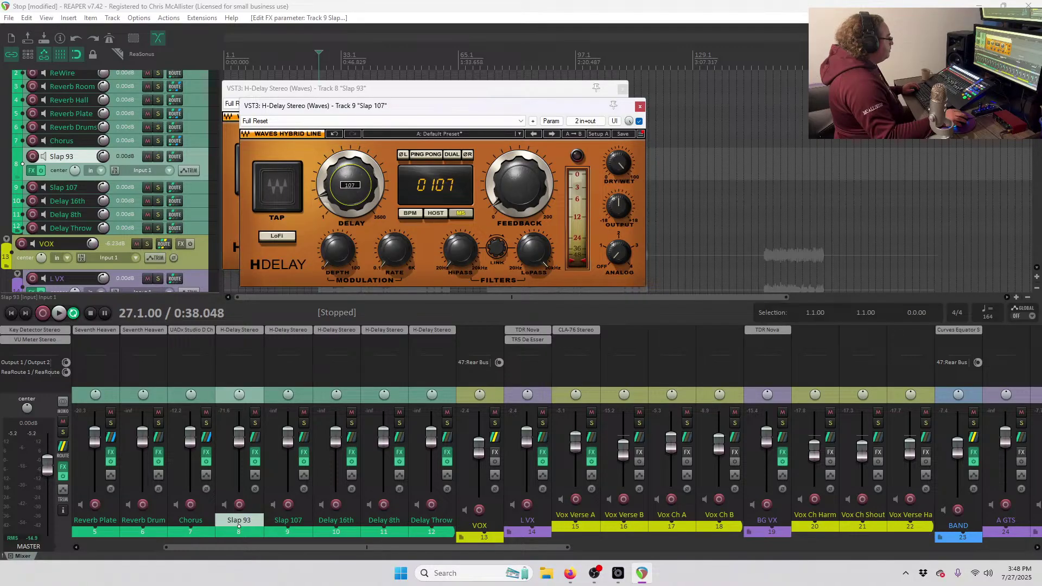
{"action": "left_click_drag", "start_coordinate": [349, 190], "coordinate": [349, 190]}
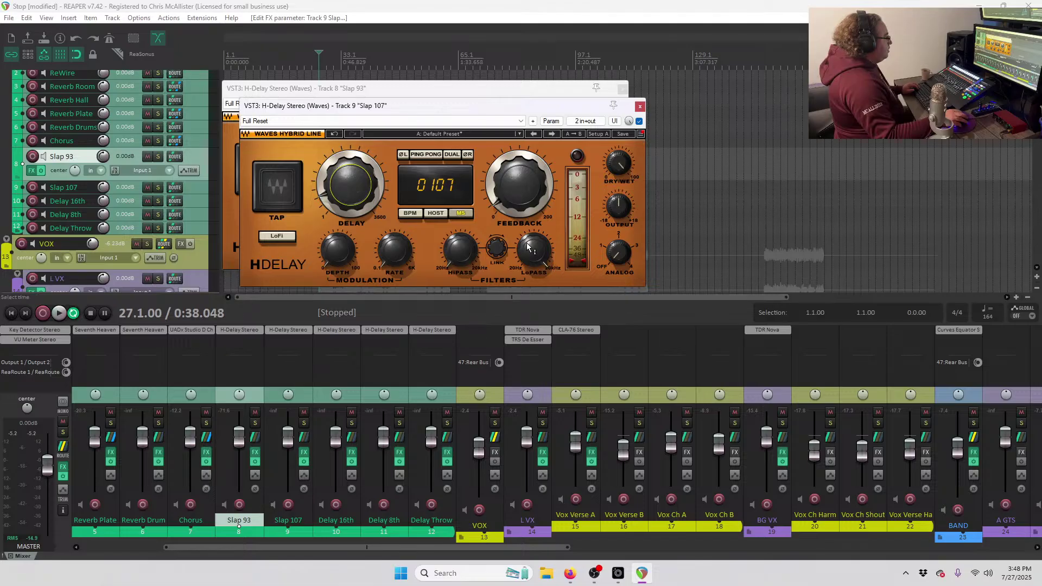
{"action": "left_click_drag", "start_coordinate": [534, 250], "coordinate": [534, 260]}
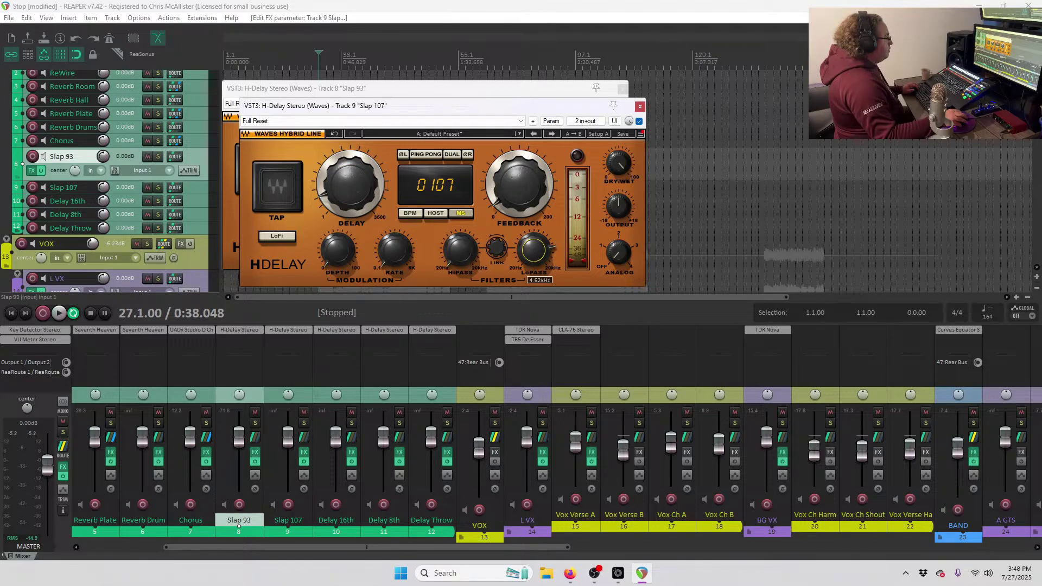
{"action": "left_click_drag", "start_coordinate": [460, 250], "coordinate": [459, 255]}
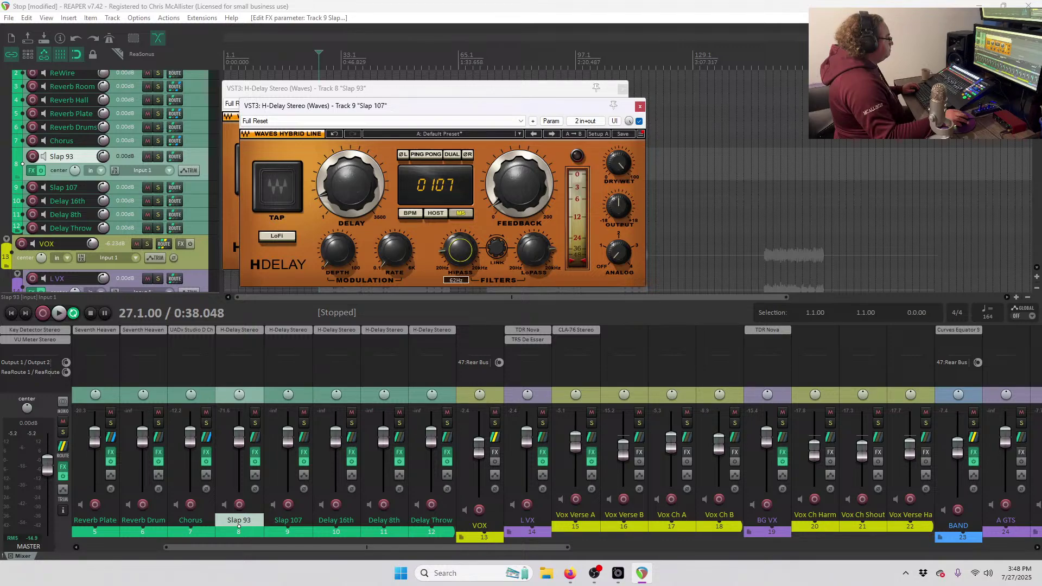
{"action": "left_click", "coordinate": [640, 107]}
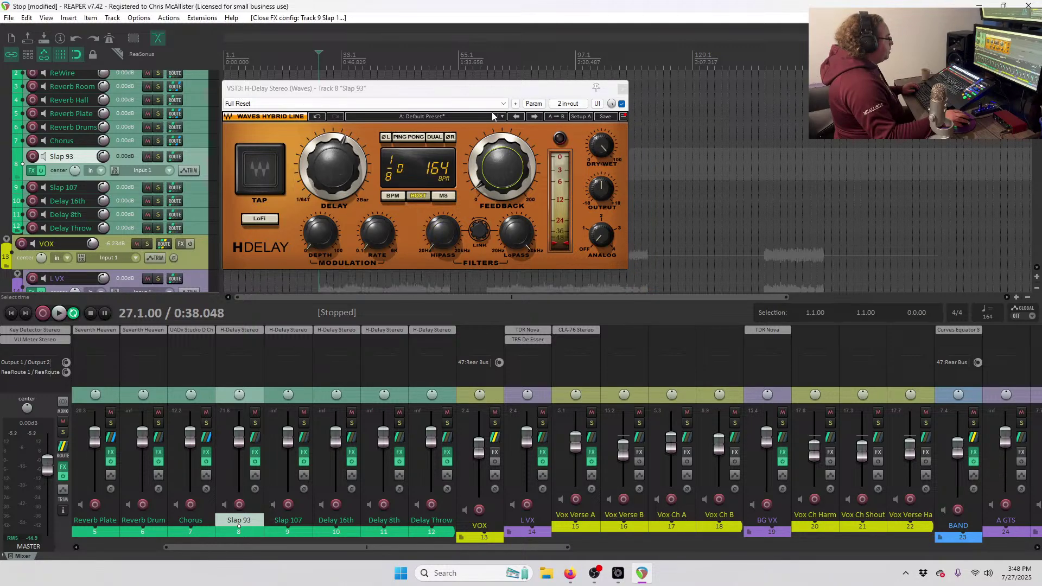
Set Slap 93's H-Delay to 93 ms in MS mode with the low-pass at 6.70 kHz and high-pass at 107 Hz, closing the plugin.
{"action": "mouse_move", "coordinate": [332, 167]}
{"action": "left_mouse_down"}
{"action": "mouse_move", "coordinate": [332, 157]}
{"action": "mouse_move", "coordinate": [332, 182]}
{"action": "mouse_move", "coordinate": [332, 172]}
{"action": "left_mouse_up"}
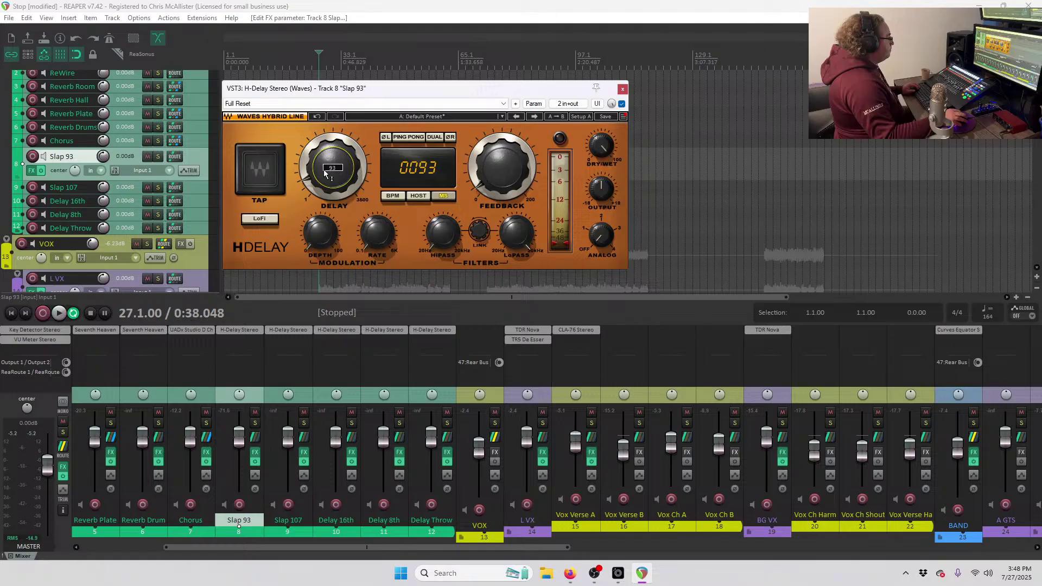
{"action": "mouse_move", "coordinate": [517, 232]}
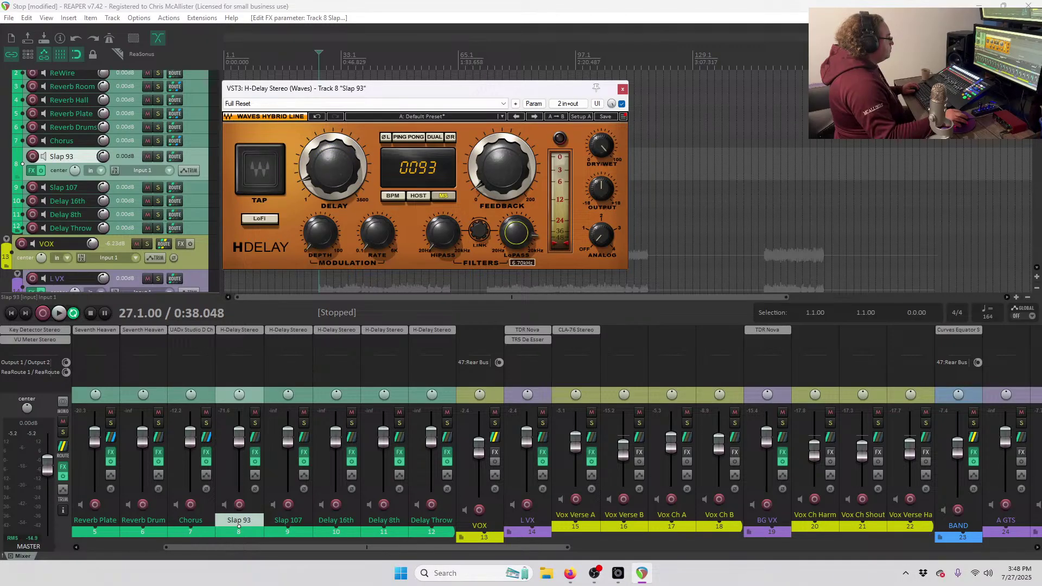
{"action": "mouse_move", "coordinate": [442, 232]}
{"action": "left_click_drag", "start_coordinate": [442, 232], "coordinate": [442, 227]}
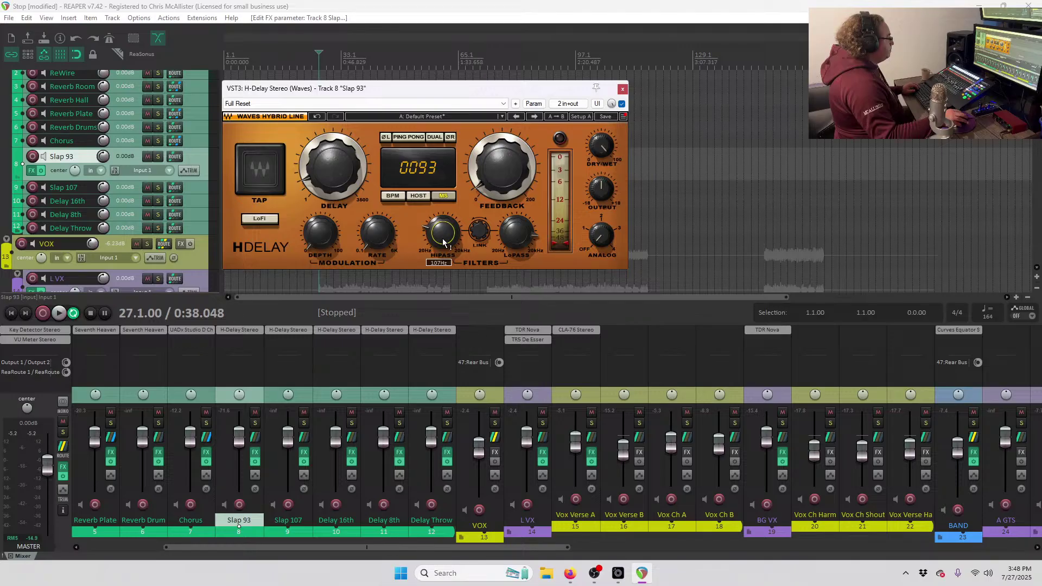
{"action": "left_click", "coordinate": [622, 90]}
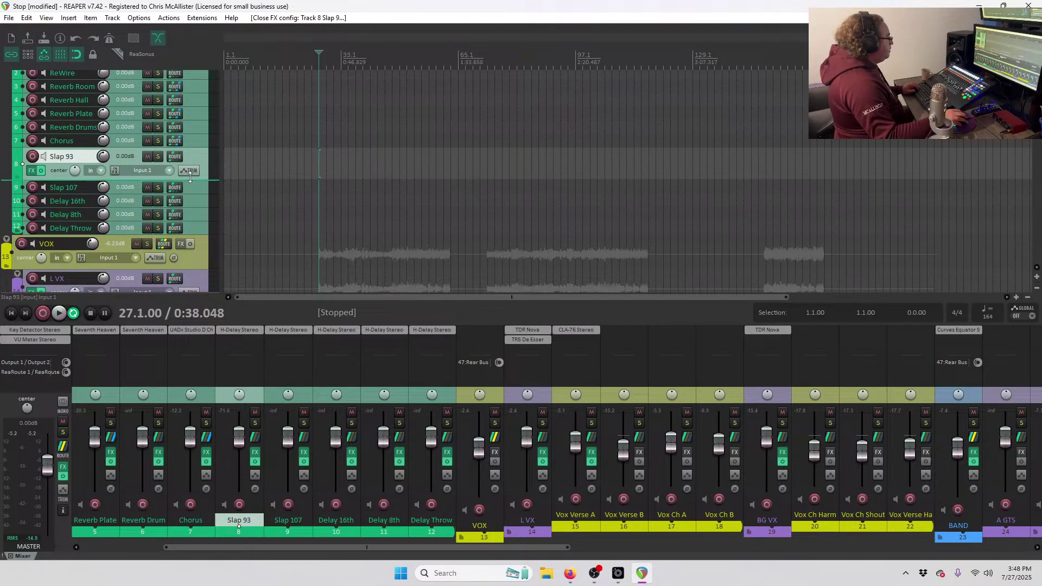
Shrink the Slap 93 track back to its compact height and add sends from Slap 93 and Slap 107 to Reverb Plate.
{"action": "left_click_drag", "start_coordinate": [191, 177], "coordinate": [190, 159]}
{"action": "right_click", "coordinate": [174, 155]}
{"action": "mouse_move", "coordinate": [206, 180]}
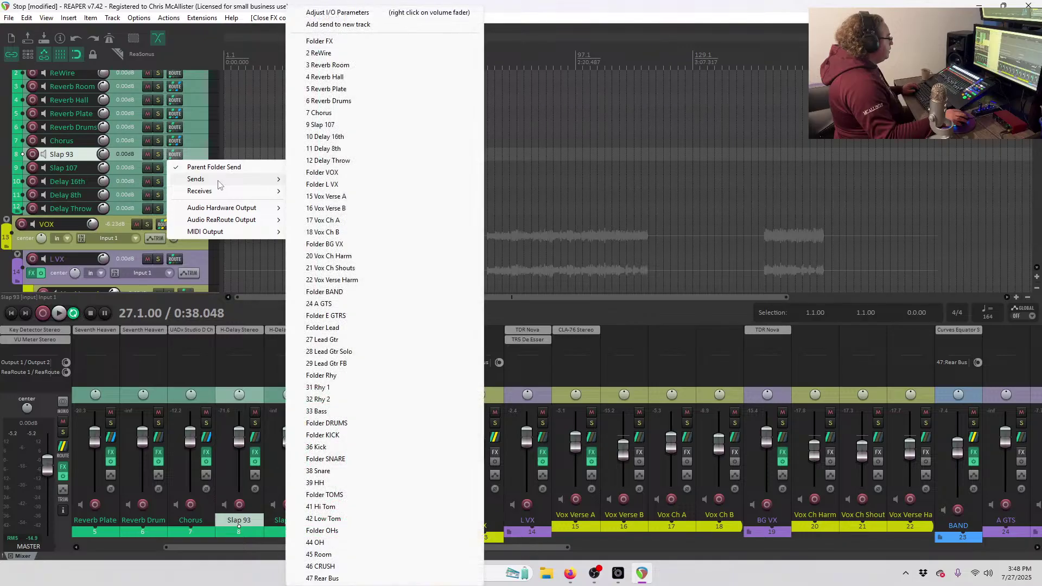
{"action": "left_click", "coordinate": [333, 92]}
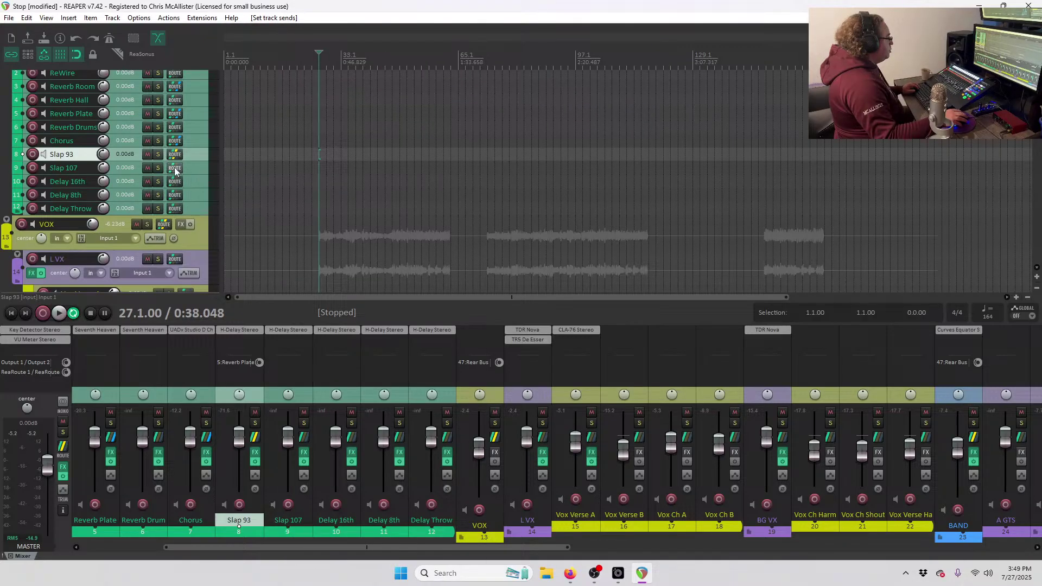
{"action": "right_click", "coordinate": [174, 168]}
{"action": "mouse_move", "coordinate": [197, 193]}
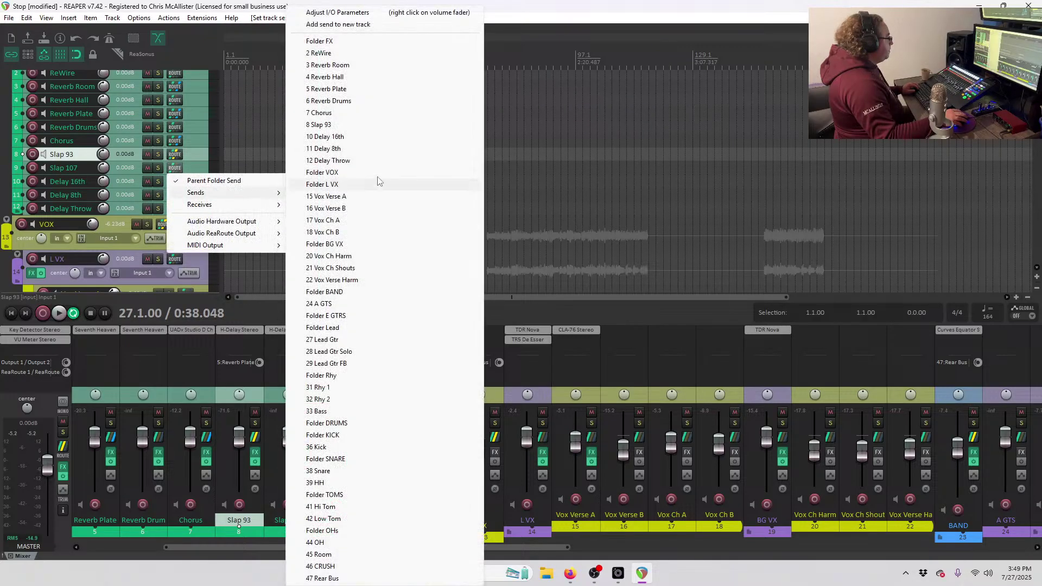
{"action": "left_click", "coordinate": [360, 90]}
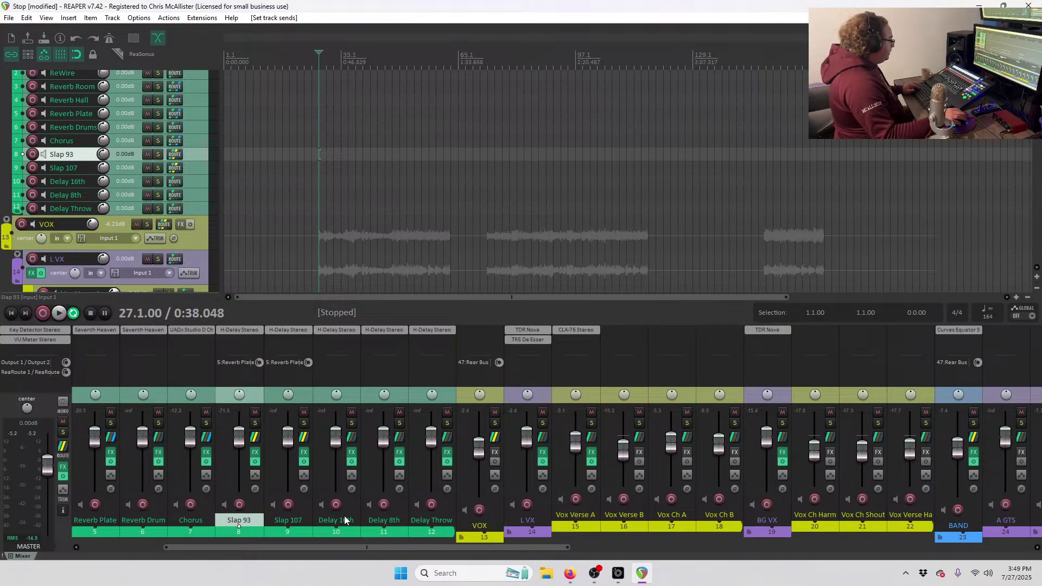
Add sends from Vox Verse A to both Slap 93 and Slap 107.
{"action": "scroll", "coordinate": [92, 213], "scroll_direction": "down", "scroll_amount": 3}
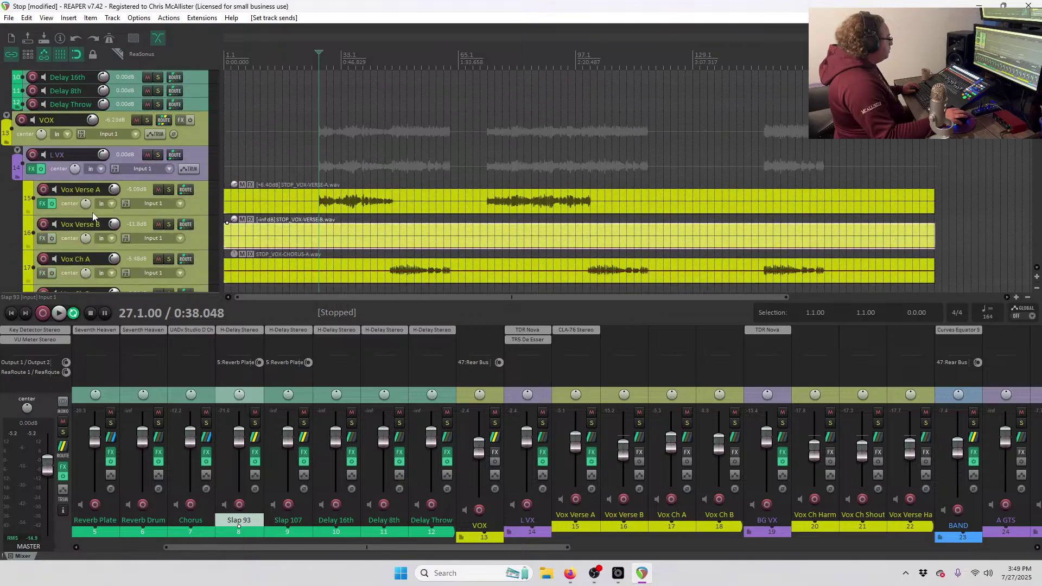
{"action": "right_click", "coordinate": [183, 193]}
{"action": "mouse_move", "coordinate": [220, 216]}
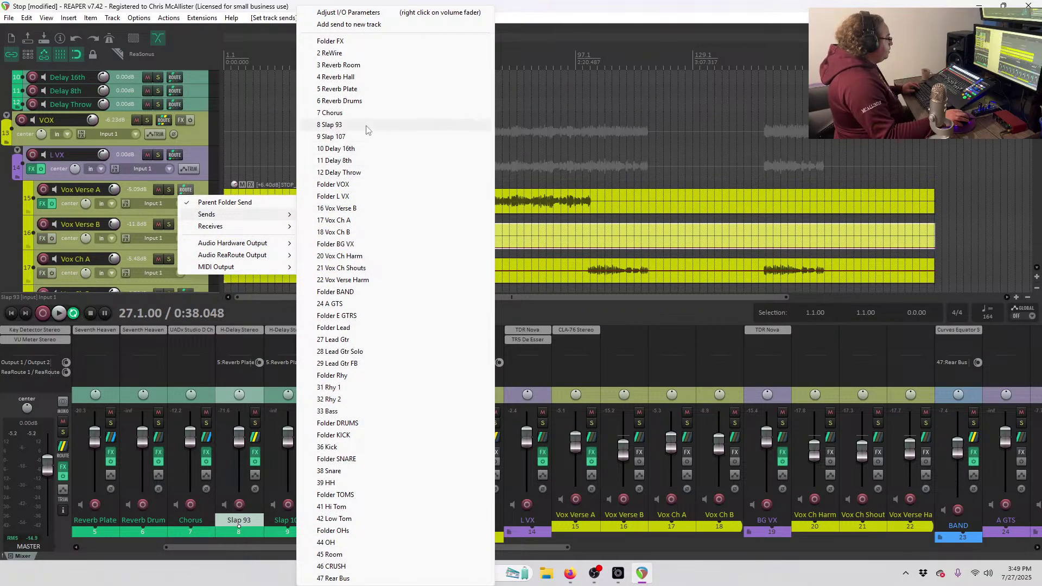
{"action": "left_click", "coordinate": [331, 125]}
{"action": "mouse_move", "coordinate": [217, 215]}
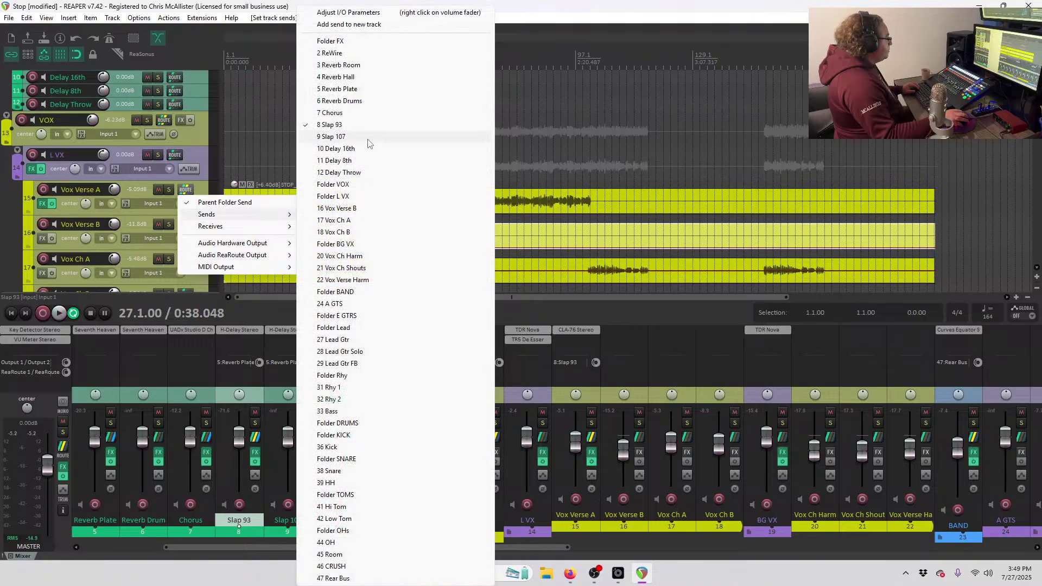
{"action": "left_click", "coordinate": [367, 139]}
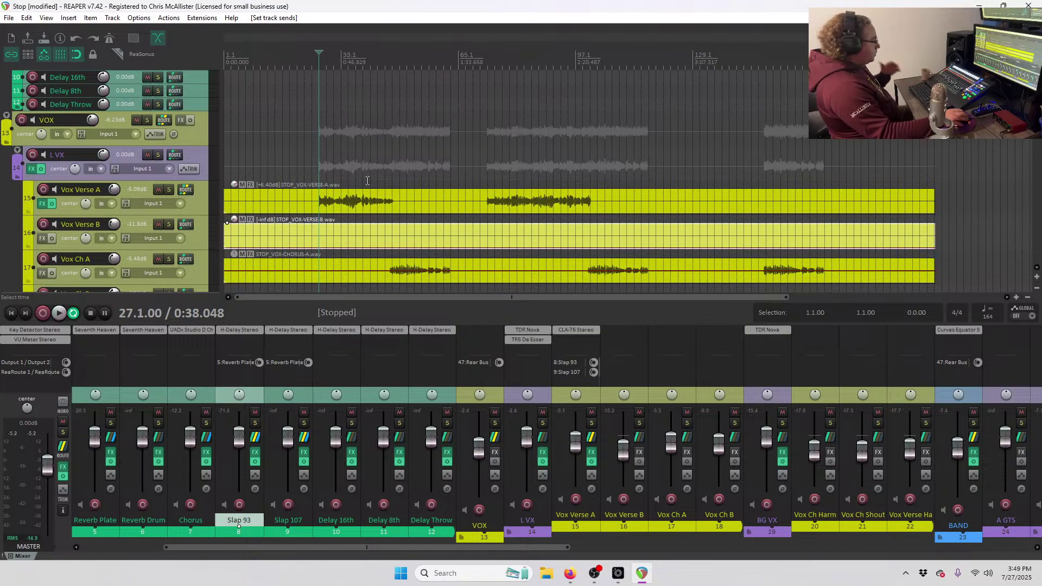
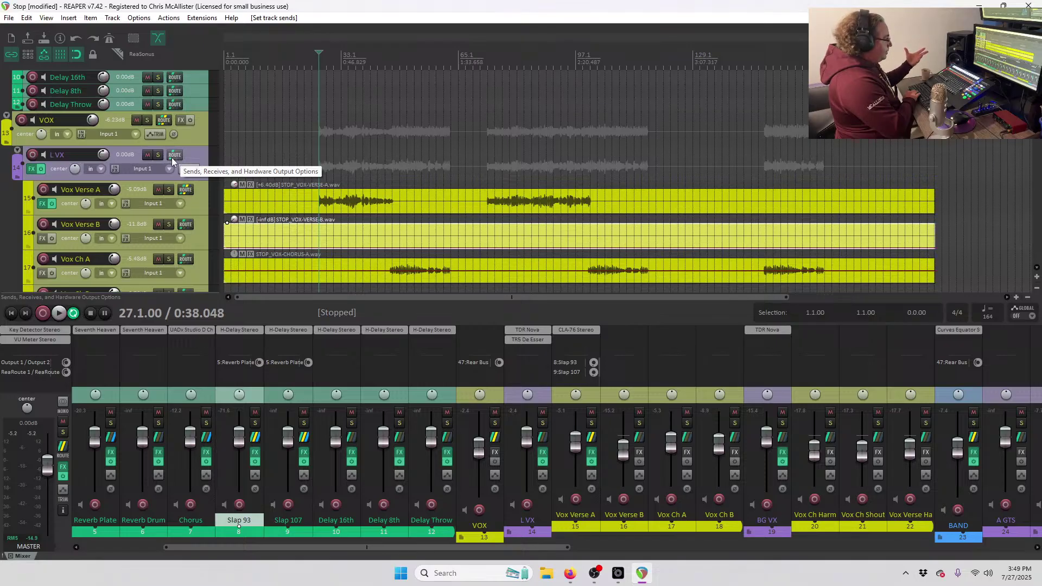
Play the verse from its start to hear the slap delays, first in the full mix and again with Vox Verse A soloed.
{"action": "key", "text": "space"}
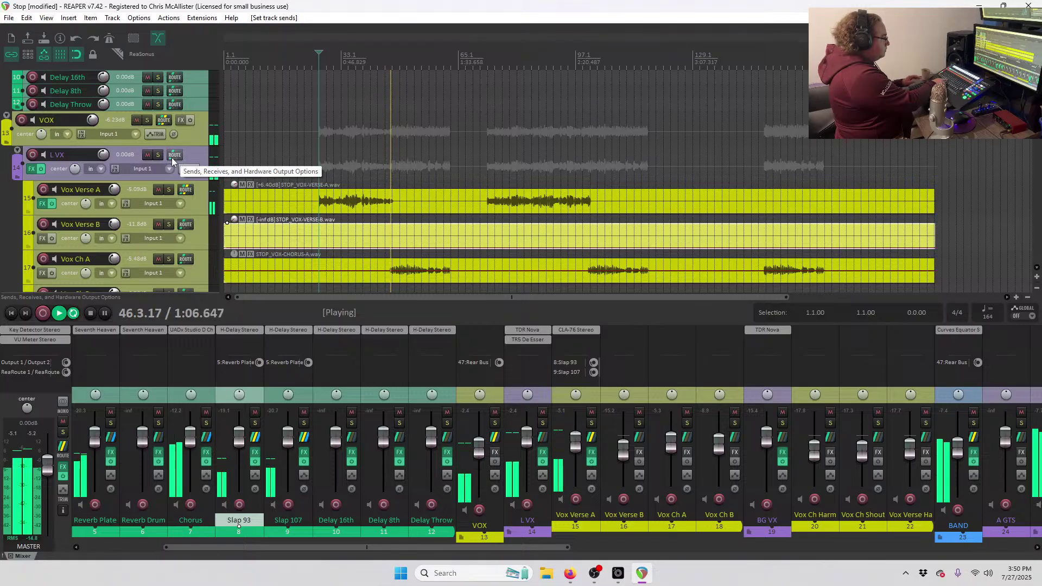
{"action": "key", "text": "space"}
{"action": "key", "text": "space"}
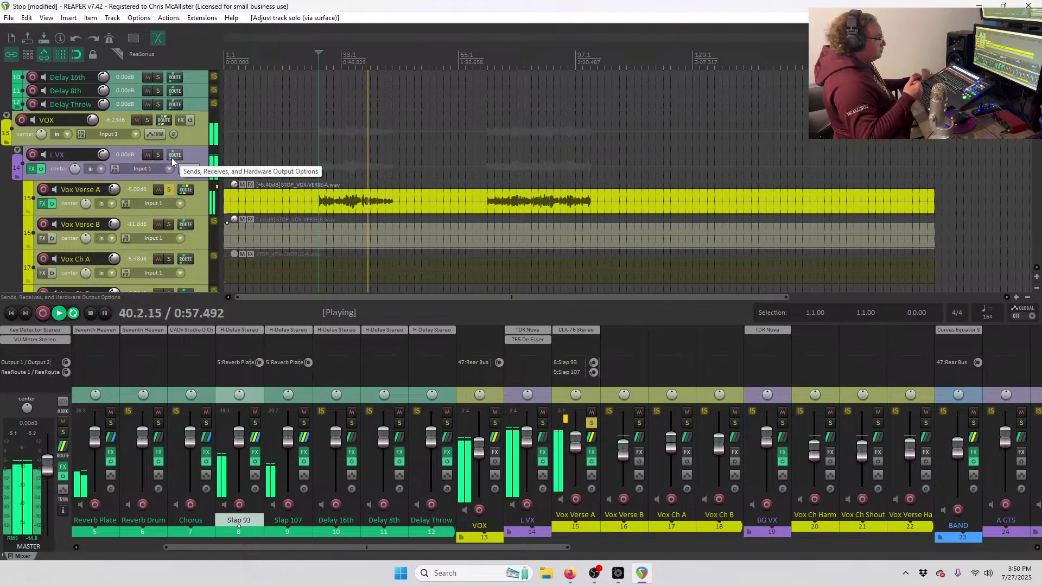
{"action": "key", "text": "space"}
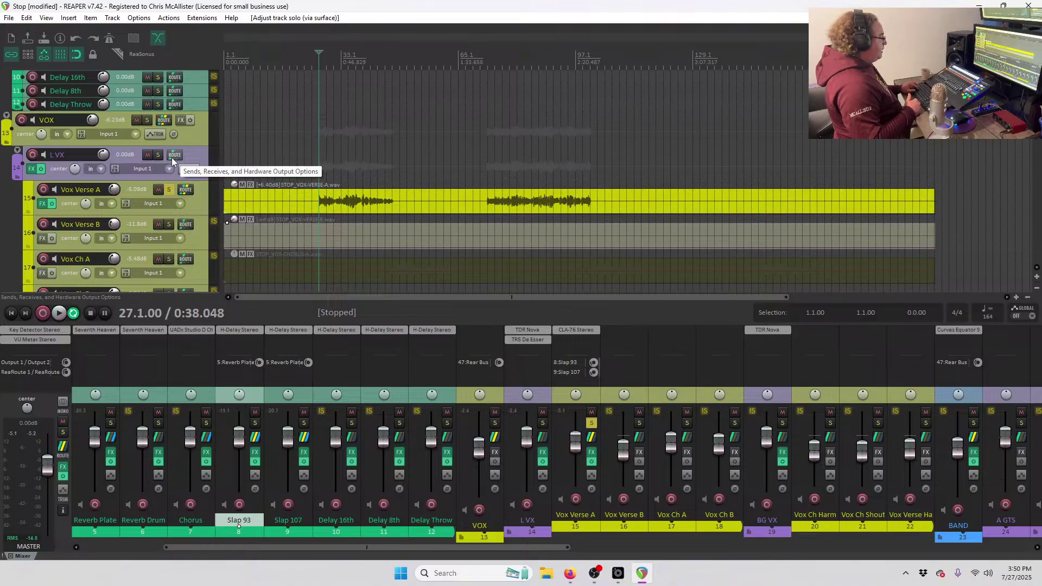
{"action": "key", "text": "space"}
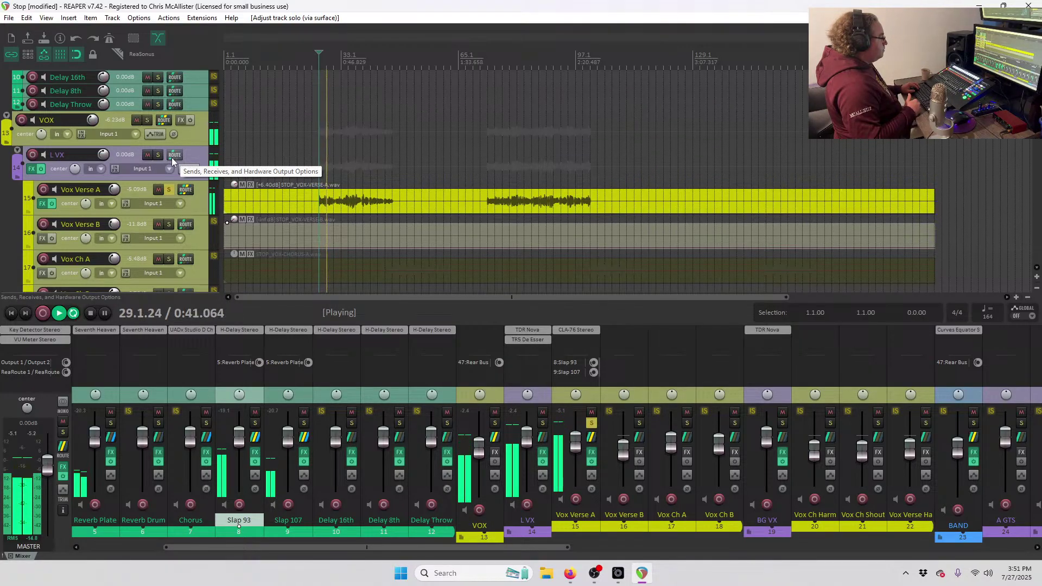
Mute and unmute Vox Verse A's sends to Slap 93 and Slap 107 during playback to compare the vocal without and with the slaps.
{"action": "left_click", "coordinate": [186, 189]}
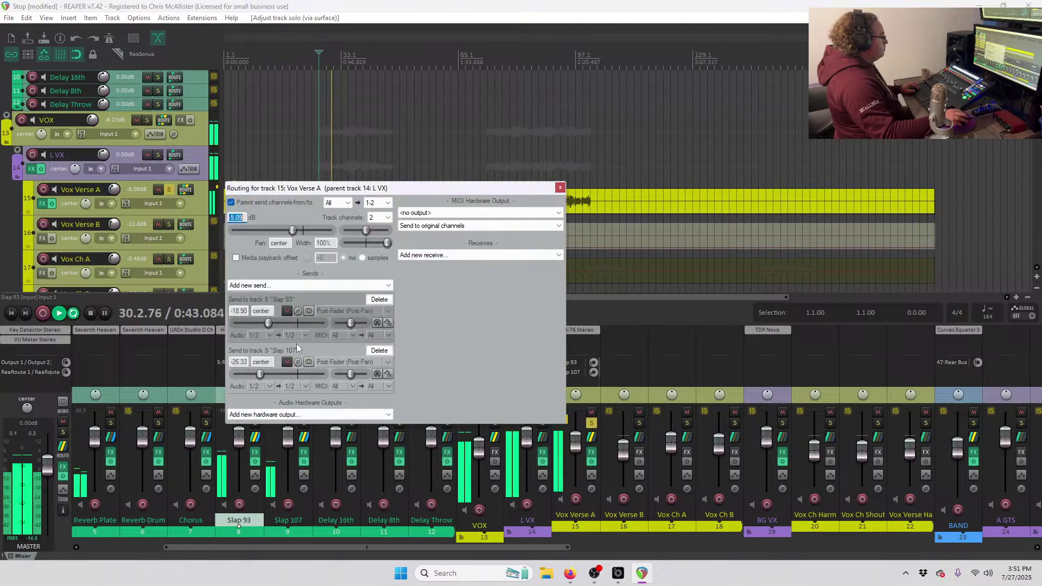
{"action": "left_click", "coordinate": [287, 312]}
{"action": "left_click", "coordinate": [287, 362]}
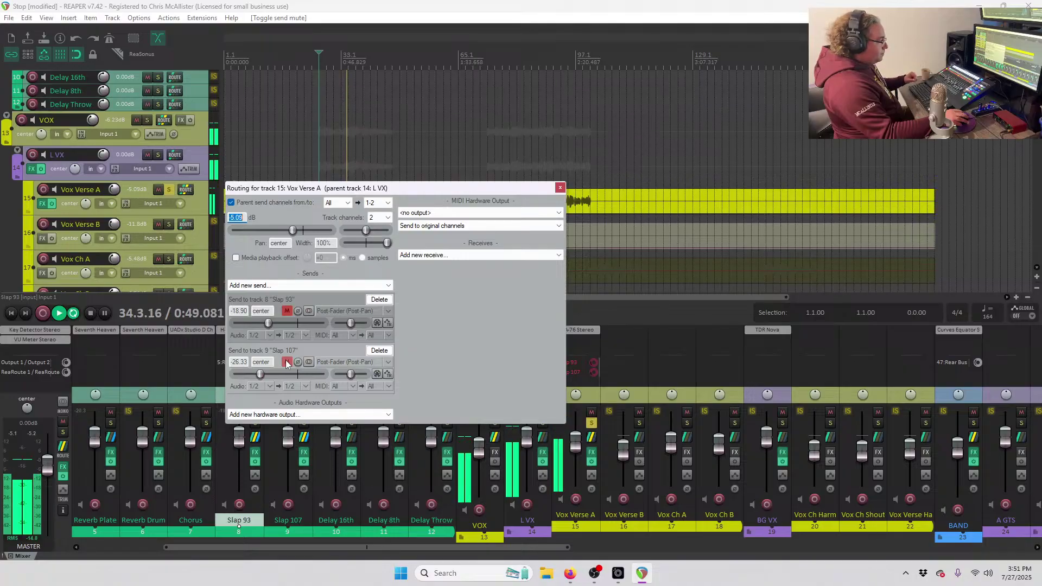
{"action": "left_click", "coordinate": [287, 362]}
{"action": "left_click", "coordinate": [287, 311]}
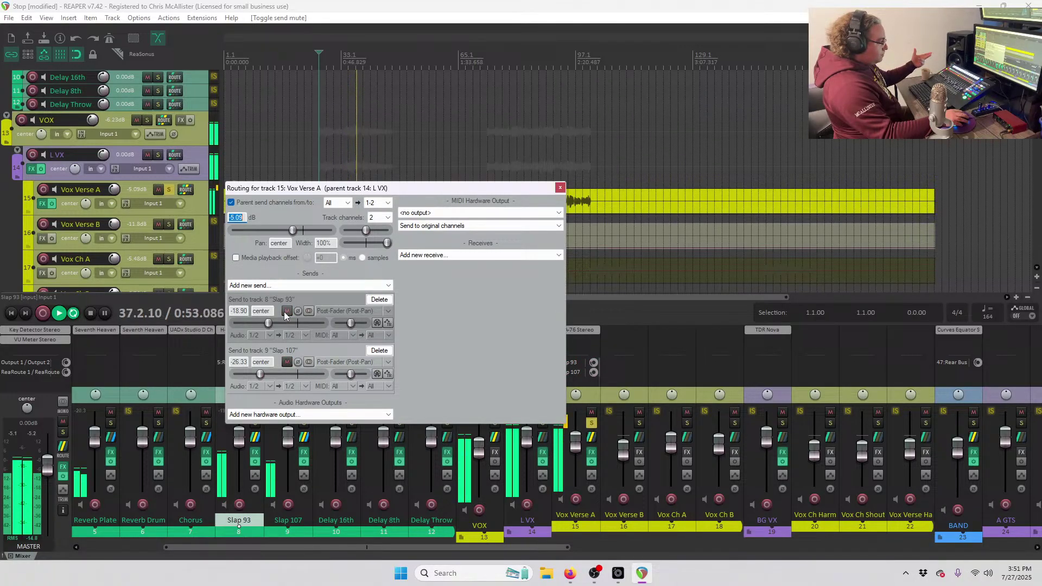
Stop playback and pan the Slap 107 track to 100% right and the Slap 93 track to 100% left.
{"action": "left_click", "coordinate": [560, 188]}
{"action": "key", "text": "space"}
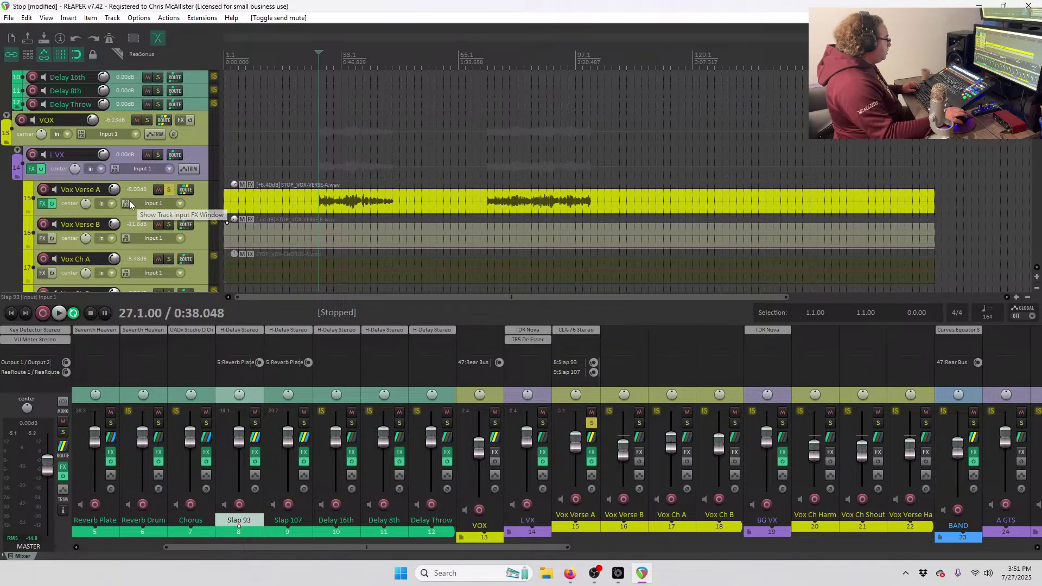
{"action": "scroll", "coordinate": [131, 204], "scroll_direction": "up", "scroll_amount": 3}
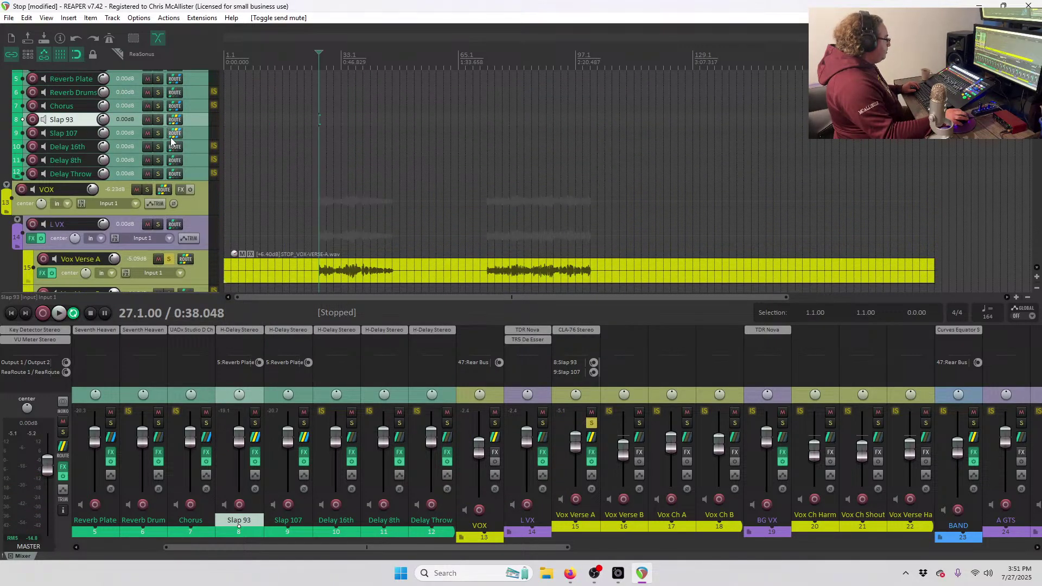
{"action": "left_click_drag", "start_coordinate": [172, 140], "coordinate": [83, 155]}
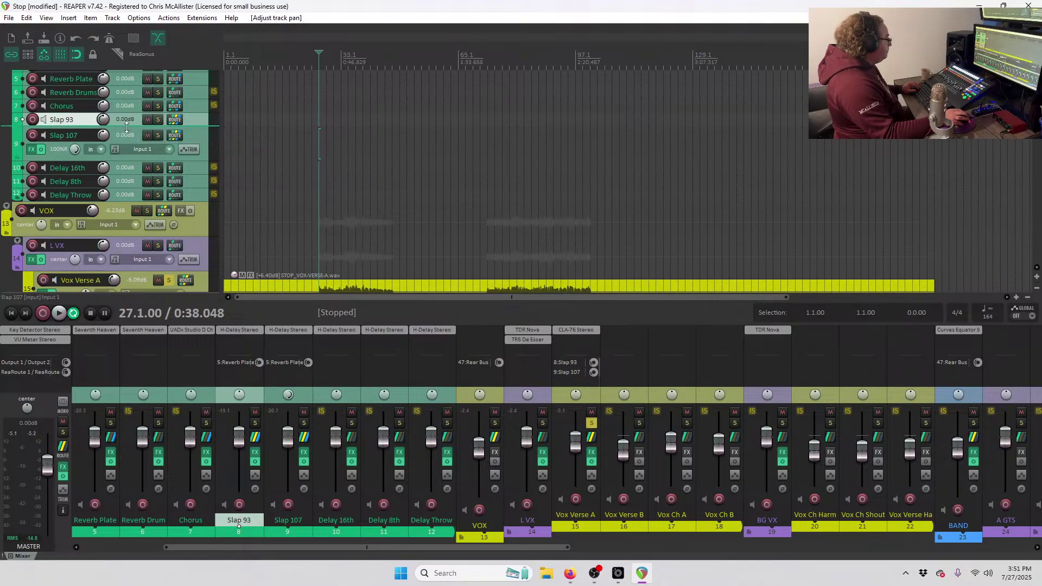
{"action": "left_click_drag", "start_coordinate": [128, 126], "coordinate": [64, 147]}
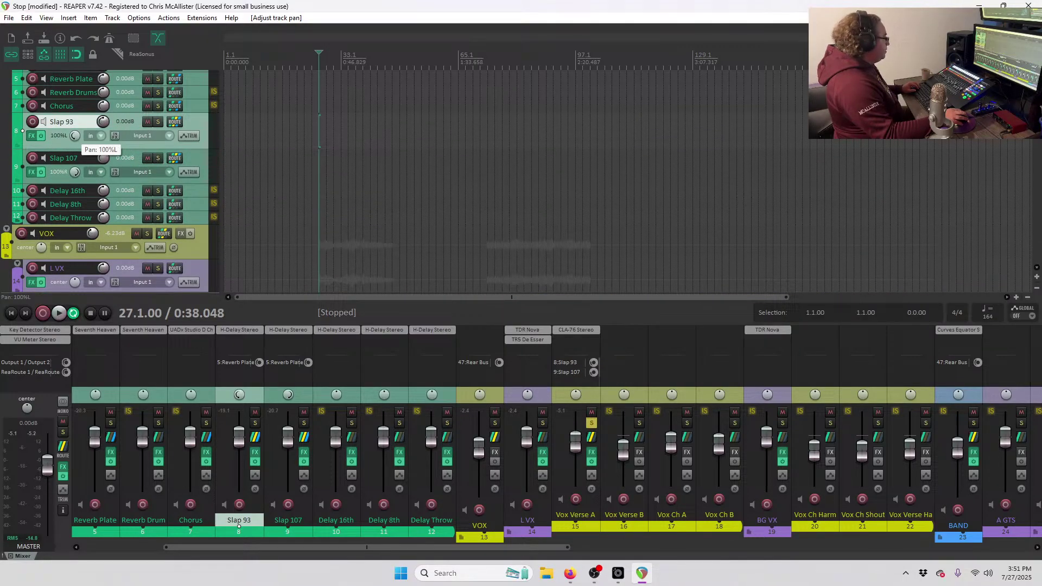
Play the verse from its start to hear the hard-panned slaps in the full mix and again with Vox Verse A soloed.
{"action": "key", "text": "space"}
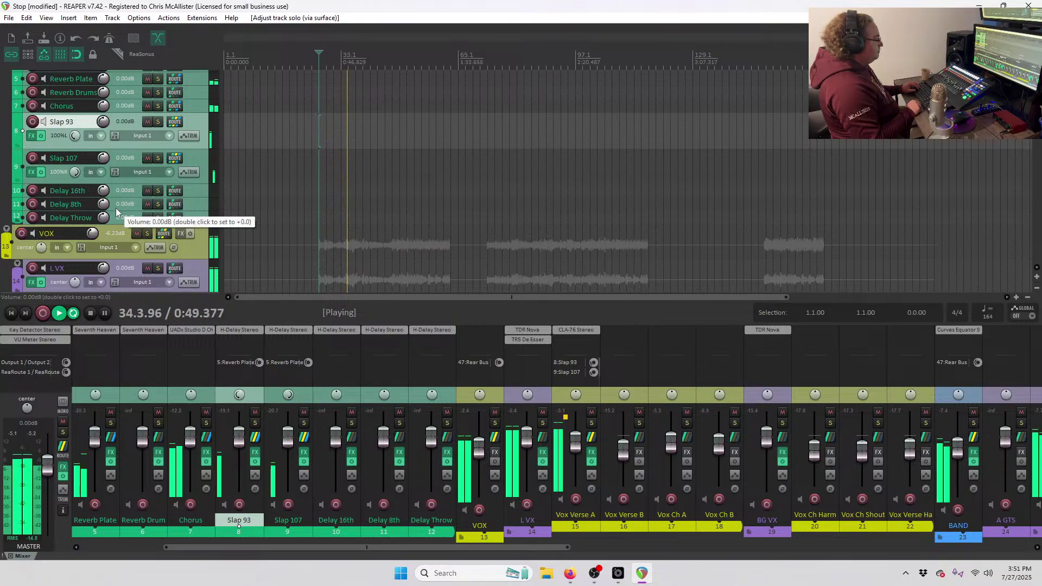
{"action": "key", "text": "space"}
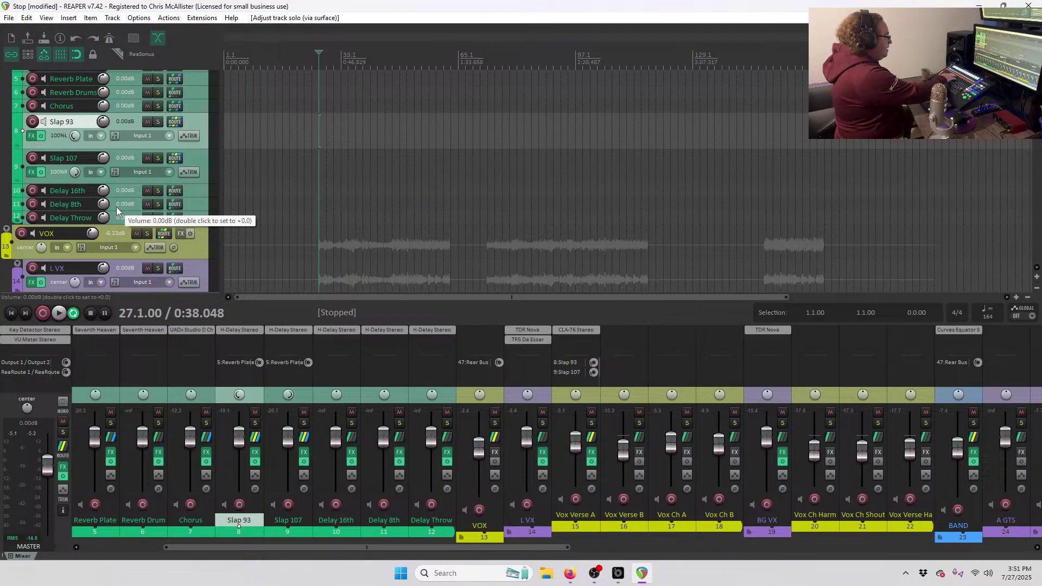
{"action": "key", "text": "space"}
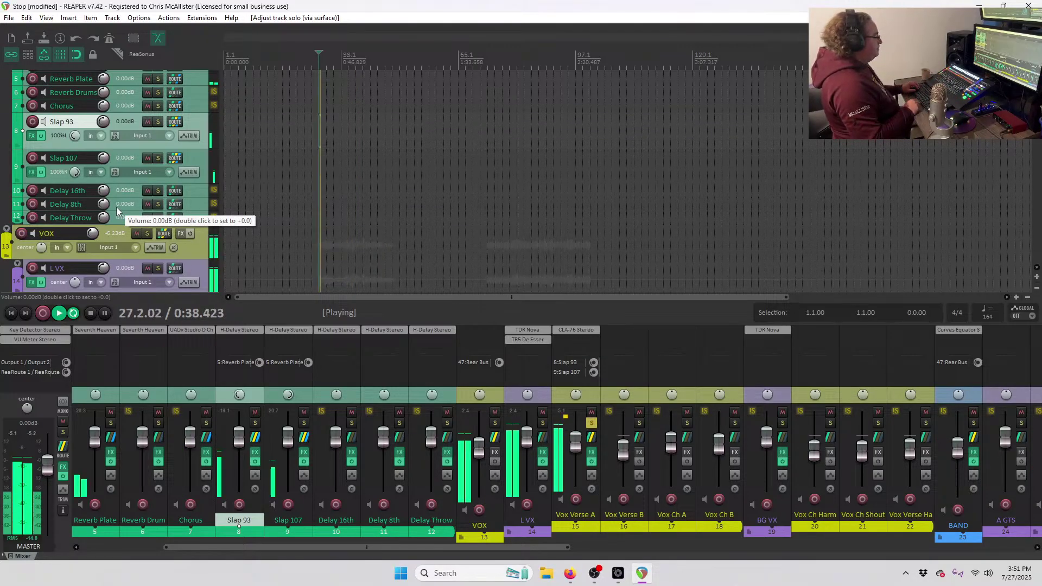
{"action": "key", "text": "space"}
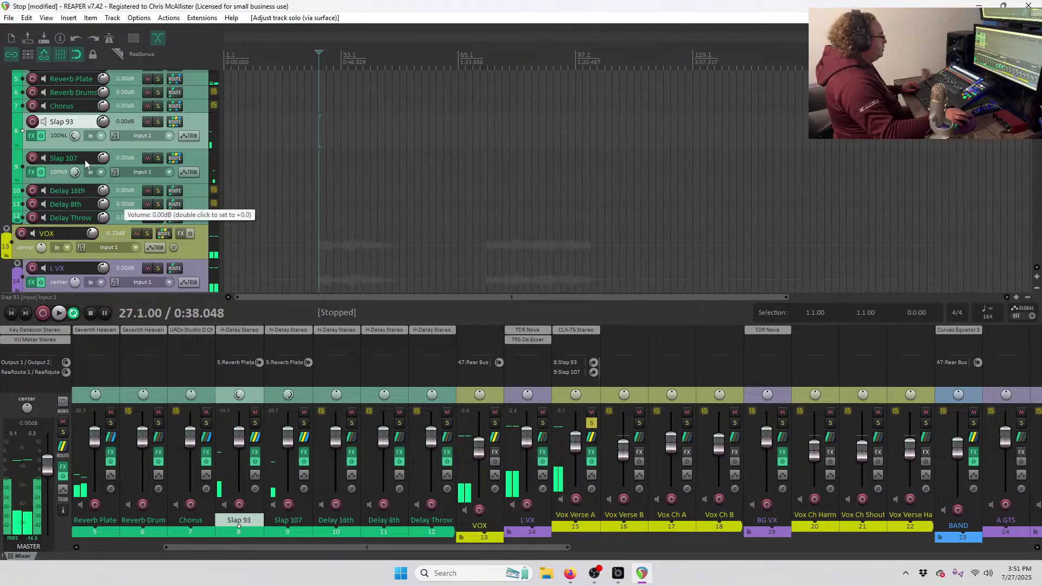
Lower the LoPass filter in the H-Delay plugin on Slap 93 and on Slap 107 to darken both delays.
{"action": "left_click", "coordinate": [31, 136]}
{"action": "left_click", "coordinate": [435, 206]}
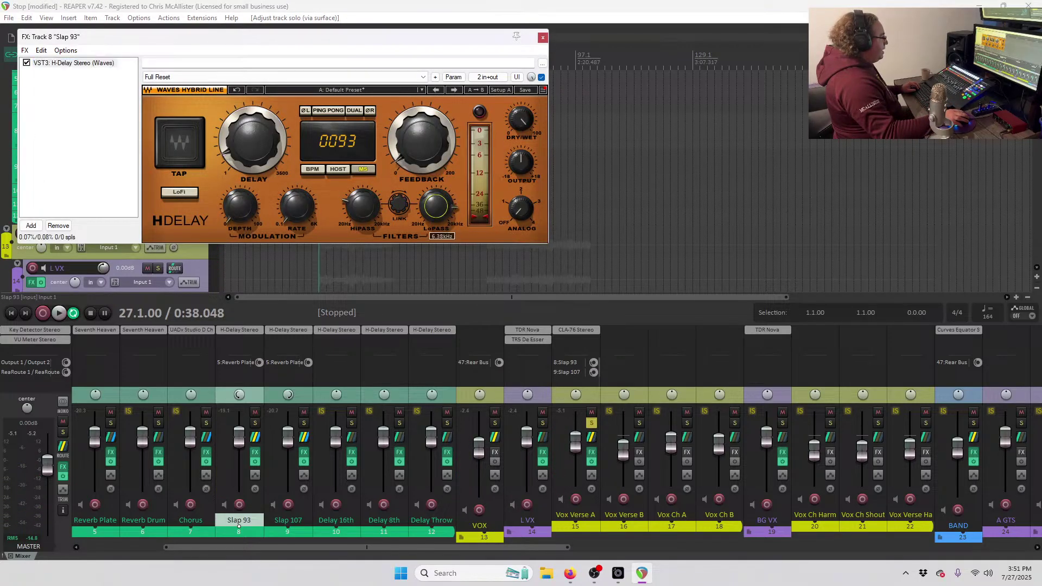
{"action": "left_click_drag", "start_coordinate": [409, 41], "coordinate": [545, 110]}
{"action": "left_click", "coordinate": [682, 110]}
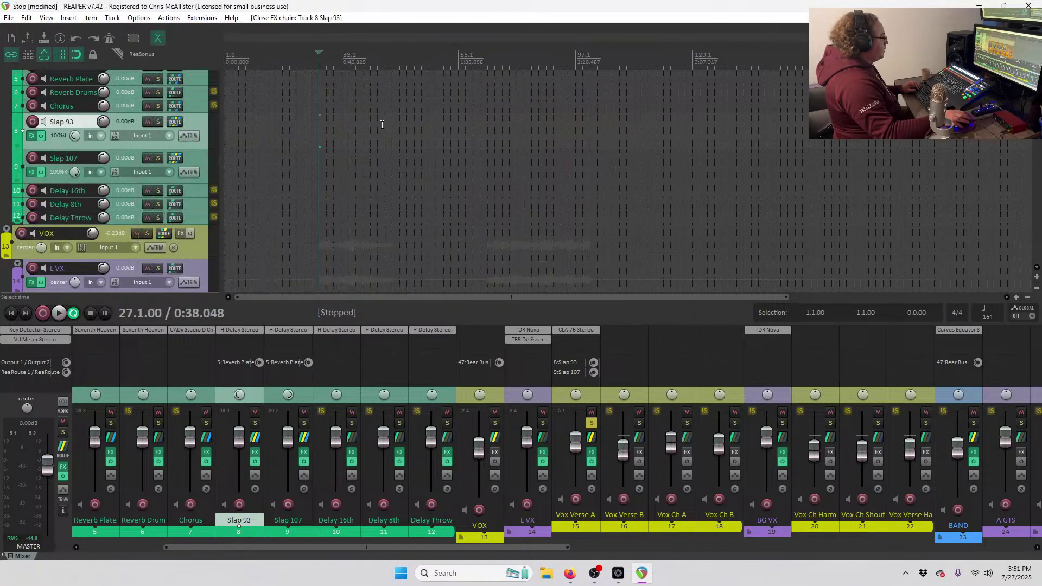
{"action": "left_click", "coordinate": [31, 172]}
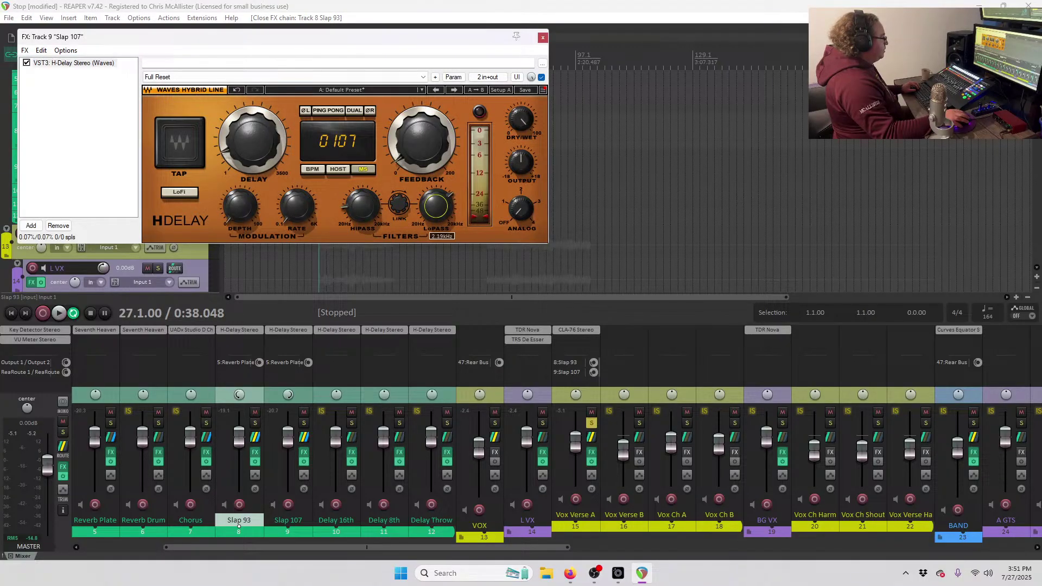
{"action": "left_click", "coordinate": [541, 38]}
Play the verse and check the H-Delay filters on Slap 107 and Slap 93, setting Slap 93's LoPass to about 2.6 kHz.
{"action": "key", "text": "space"}
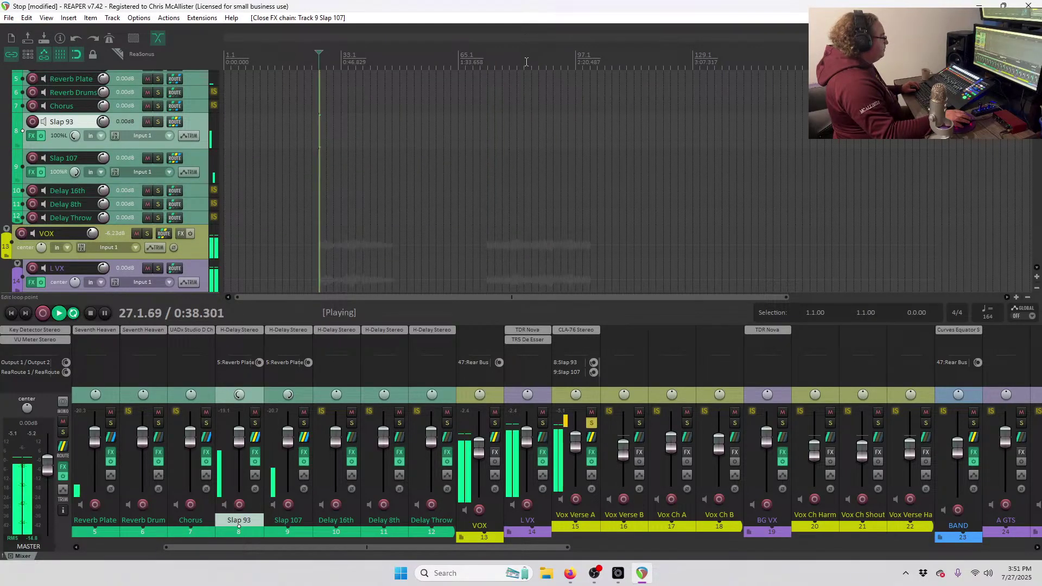
{"action": "left_click", "coordinate": [31, 172]}
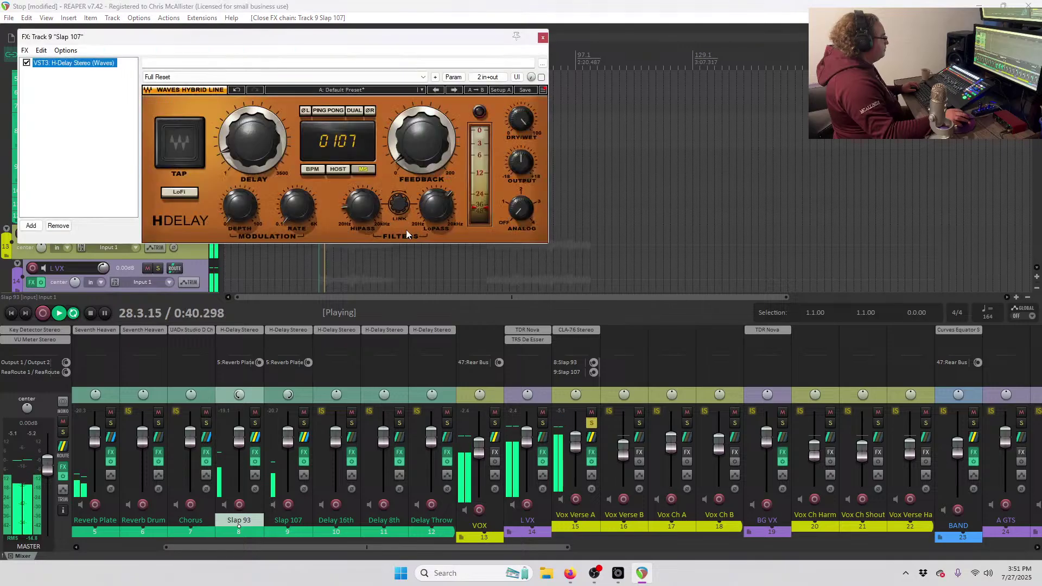
{"action": "left_click", "coordinate": [543, 37]}
{"action": "left_click", "coordinate": [32, 135]}
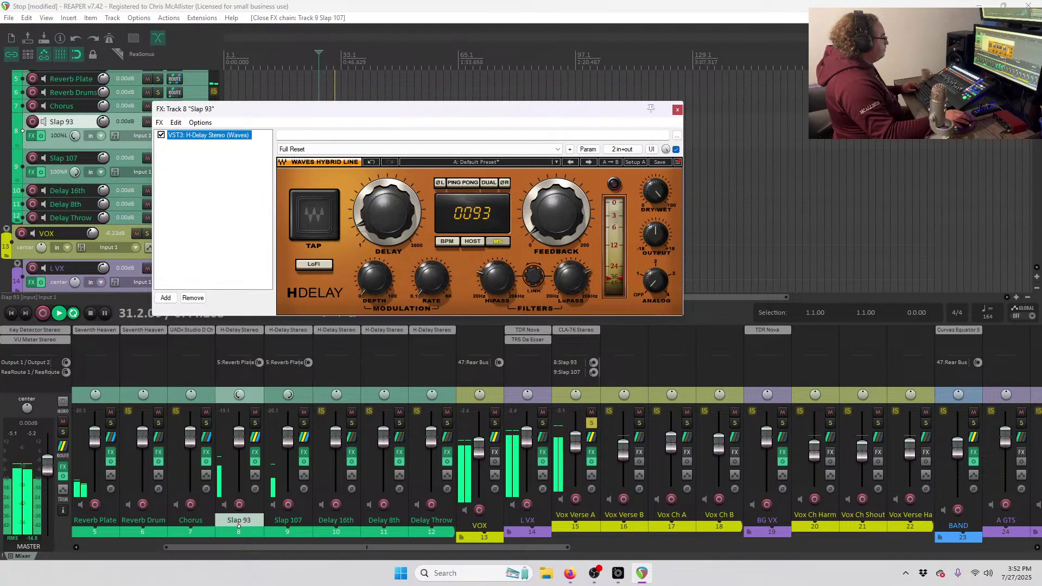
{"action": "left_click", "coordinate": [571, 279]}
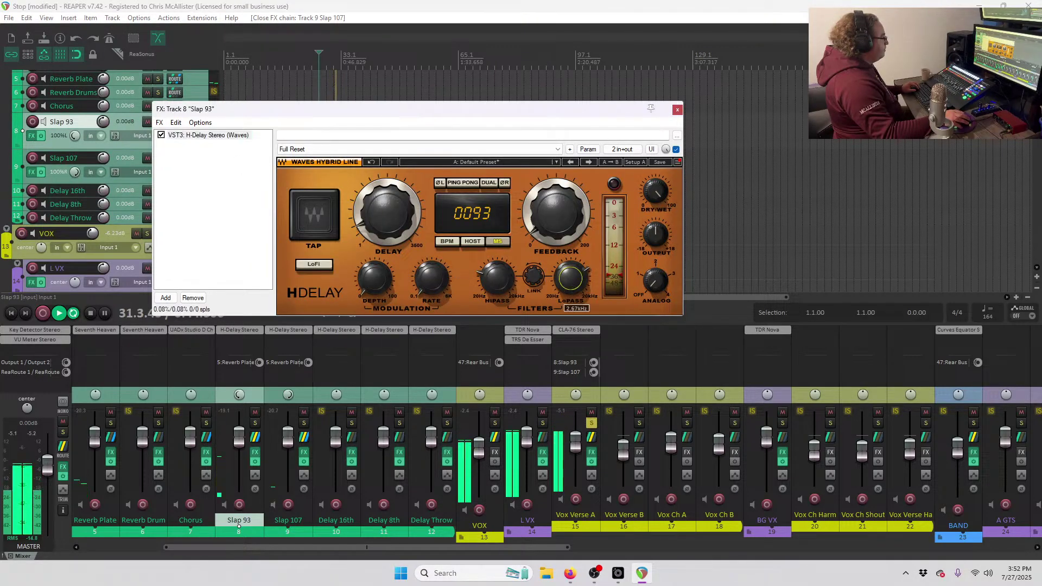
{"action": "left_click", "coordinate": [677, 110]}
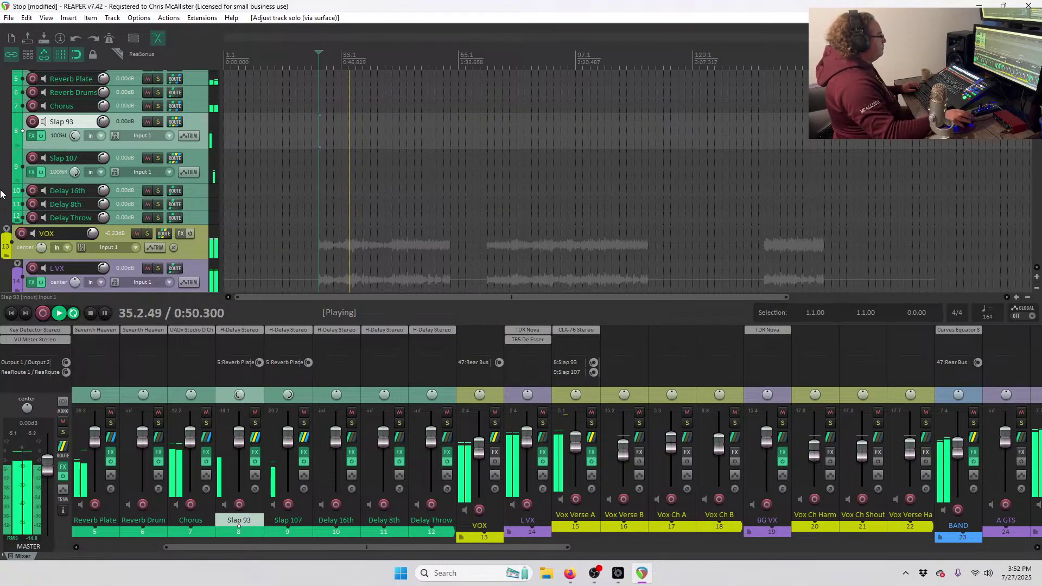
Pan Slap 93 to 50% left and Slap 107 to 50% right, and play the verse to check the width.
{"action": "key", "text": "space"}
{"action": "left_click_drag", "start_coordinate": [74, 136], "coordinate": [76, 126]}
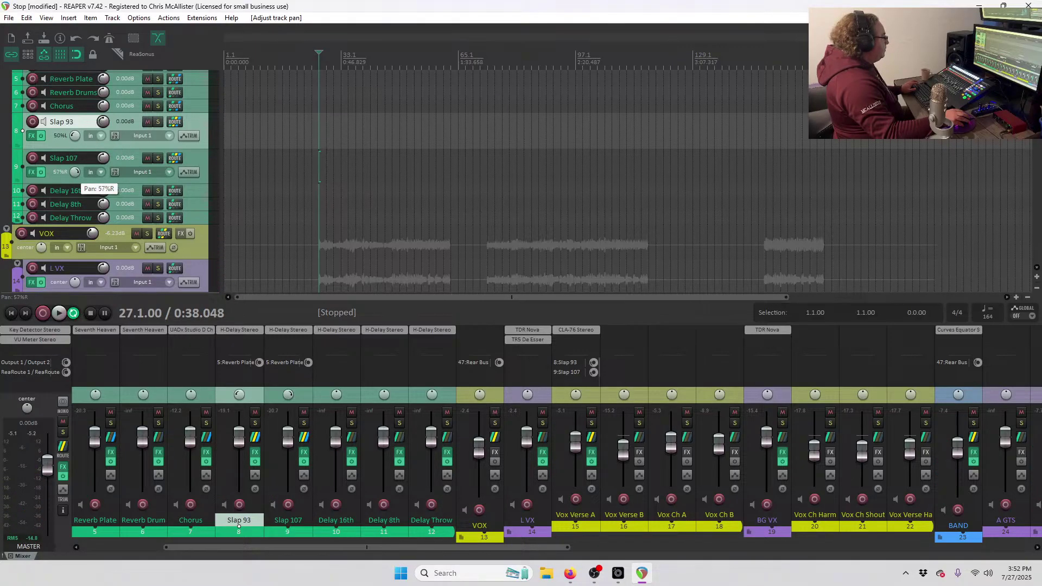
{"action": "key", "text": "space"}
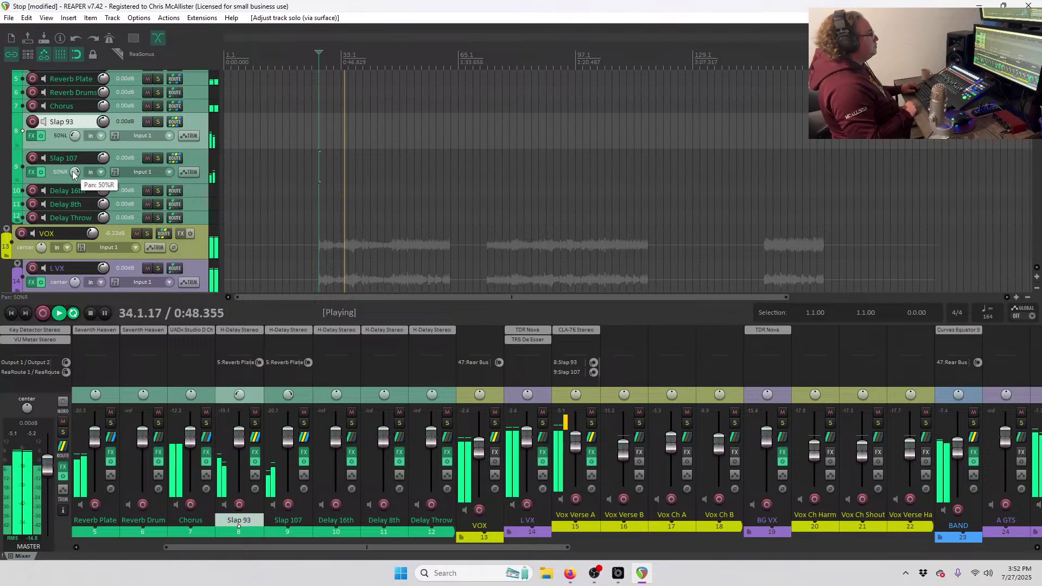
{"action": "key", "text": "space"}
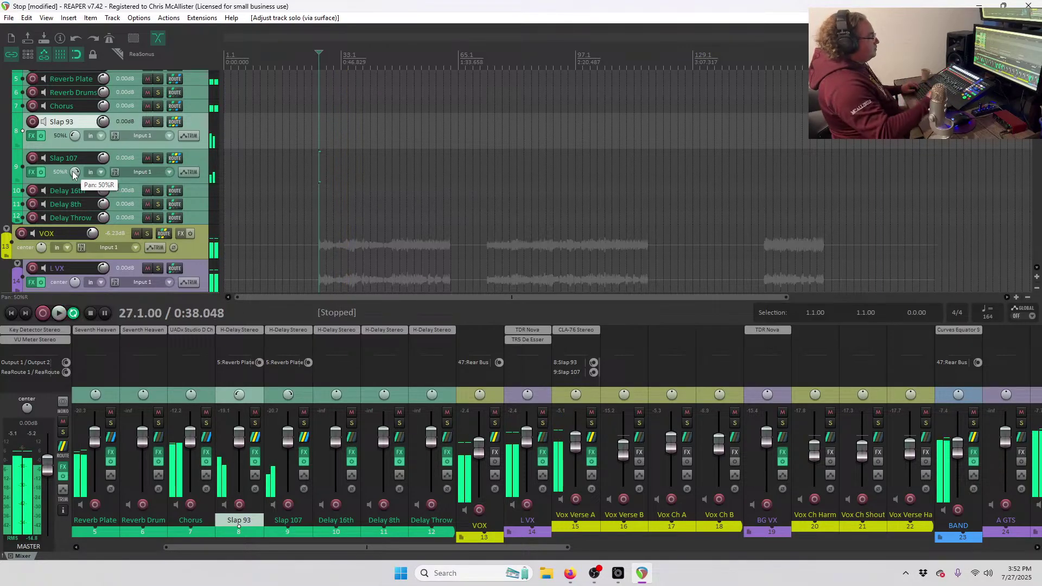
Shrink the Slap 93 and Slap 107 tracks back to their compact height and bring the vocal tracks into view.
{"action": "left_click_drag", "start_coordinate": [110, 147], "coordinate": [117, 121]}
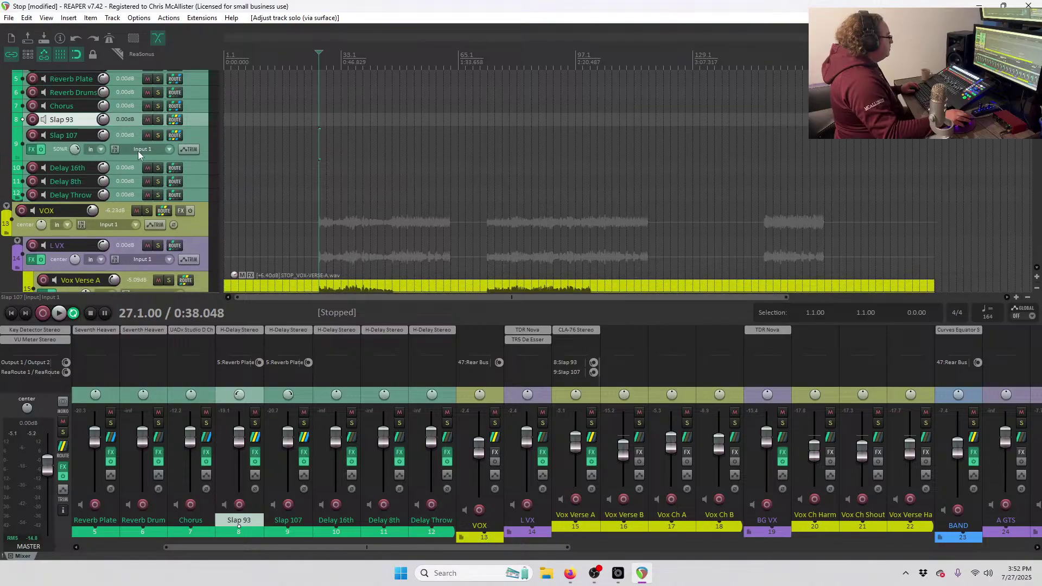
{"action": "left_click_drag", "start_coordinate": [136, 160], "coordinate": [149, 110]}
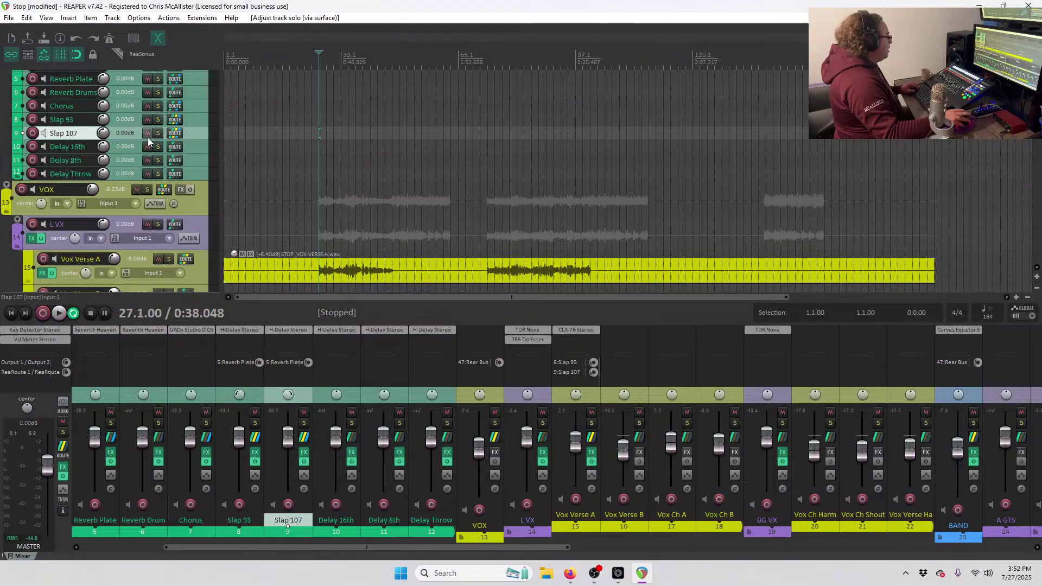
{"action": "scroll", "coordinate": [151, 138], "scroll_direction": "down", "scroll_amount": 3}
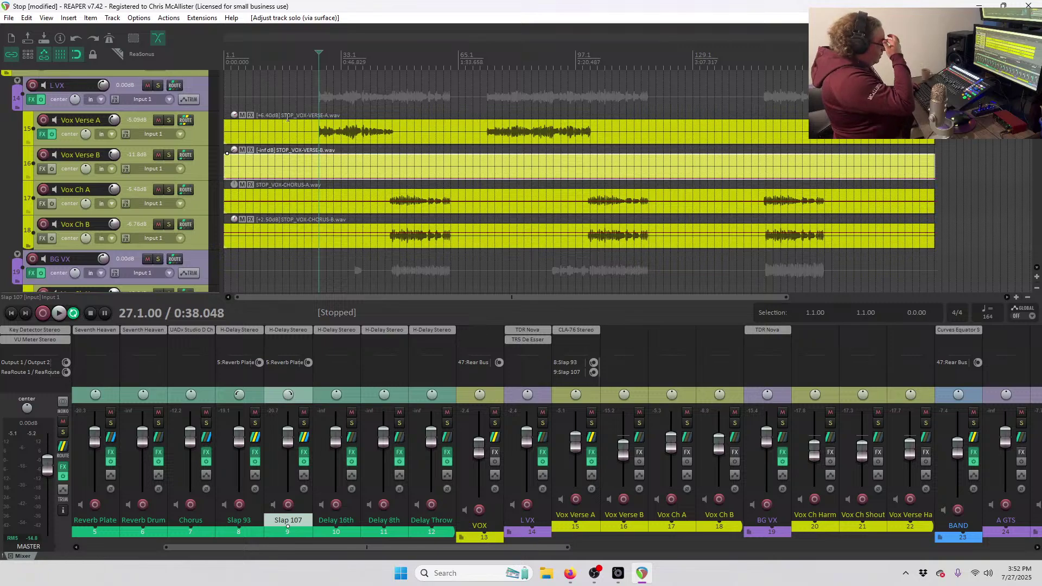
Play the full mix from the verse into the chorus, mute the BG VX folder, and stop playback.
{"action": "key", "text": "space"}
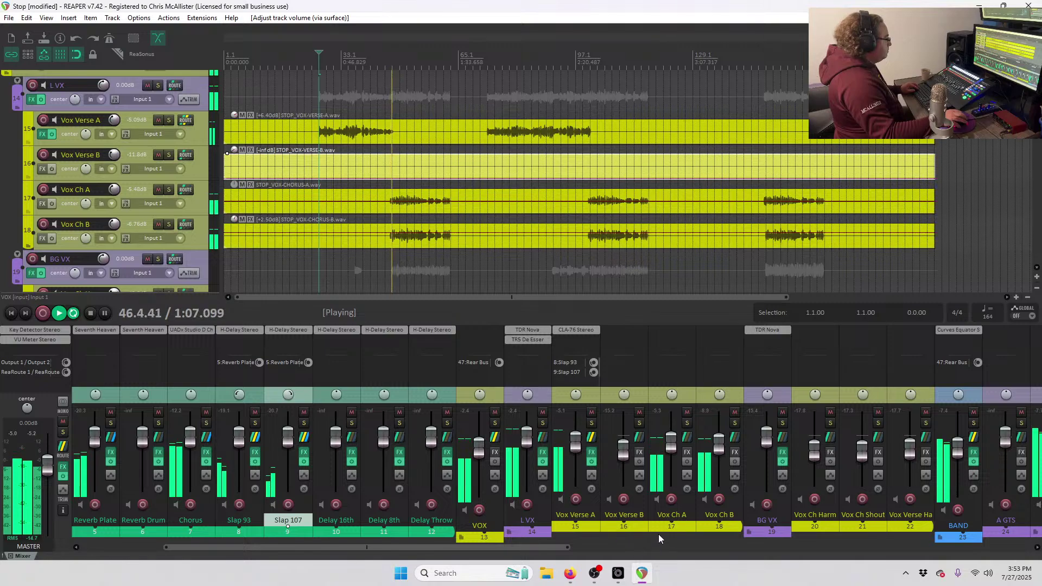
{"action": "left_click", "coordinate": [147, 258]}
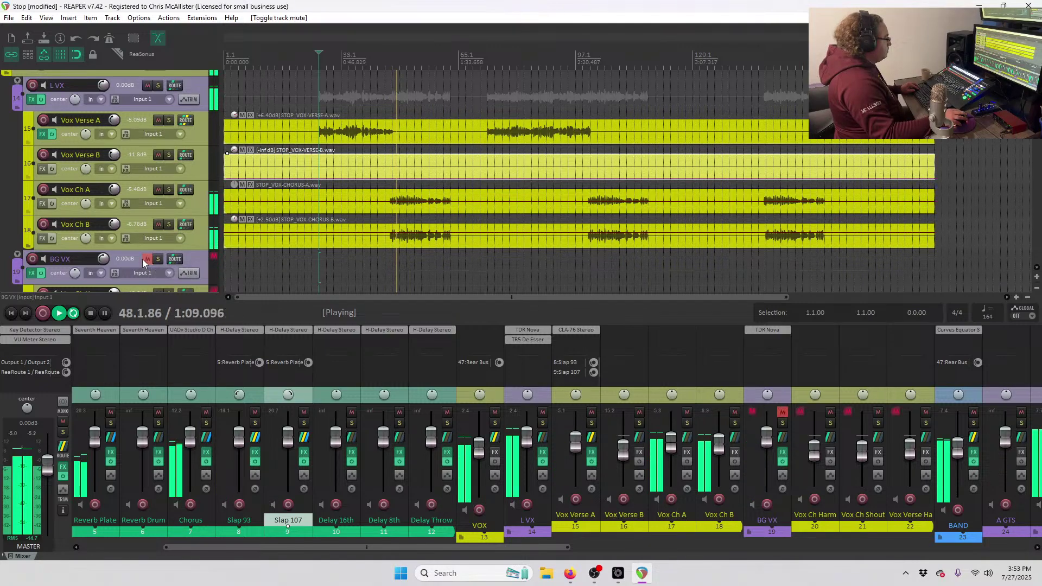
{"action": "scroll", "coordinate": [147, 255], "scroll_direction": "down", "scroll_amount": 1}
{"action": "key", "text": "space"}
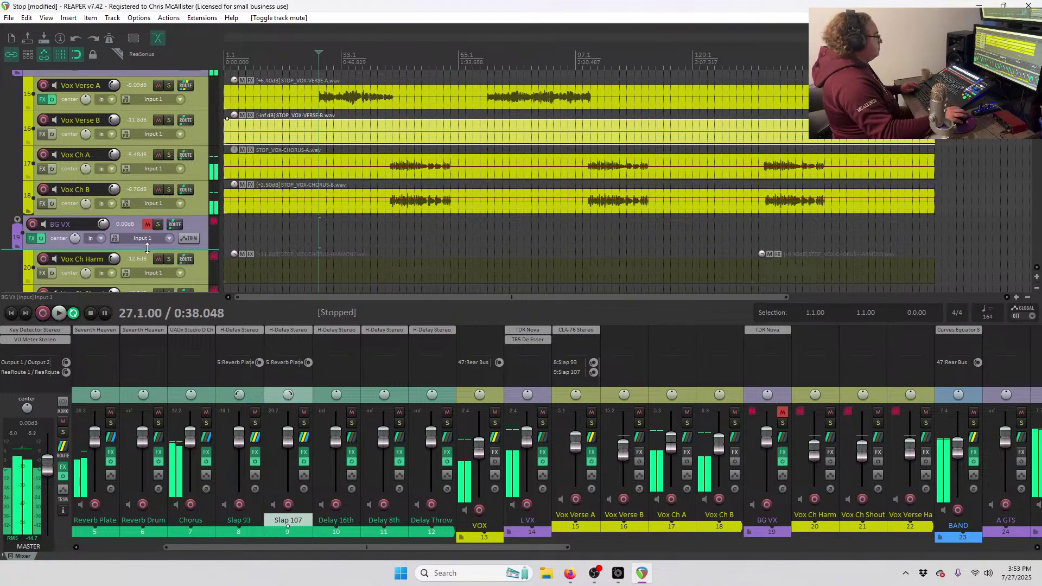
Copy the CLA-76 compressor from Vox Verse A to Vox Ch A and Vox Ch B.
{"action": "scroll", "coordinate": [669, 408], "scroll_direction": "right", "scroll_amount": 1}
{"action": "left_click_drag", "start_coordinate": [529, 333], "coordinate": [673, 329]}
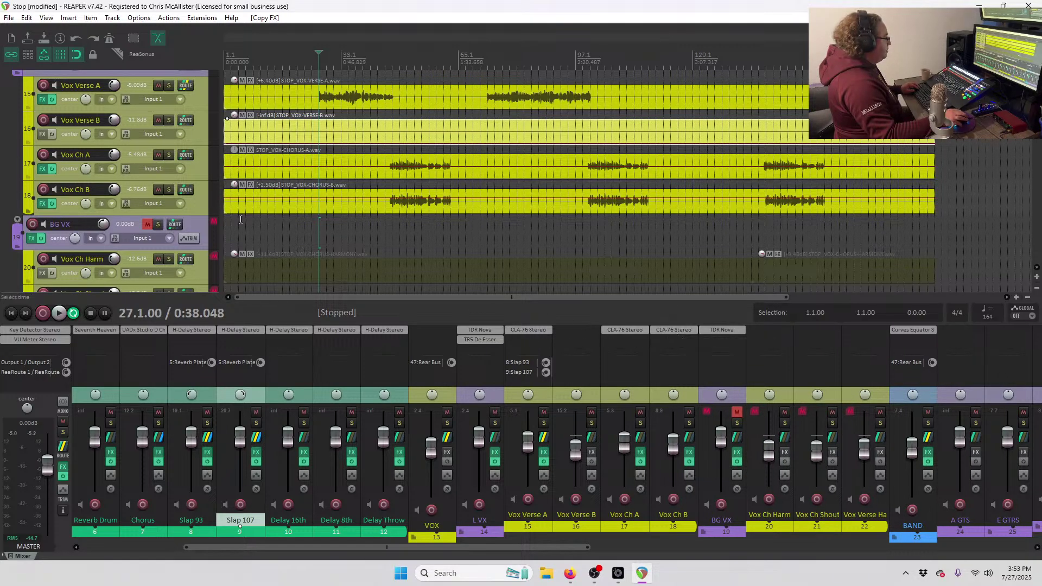
Play the chorus from bar 45 with Vox Ch A soloed and check the compression in its CLA-76.
{"action": "left_click", "coordinate": [199, 169]}
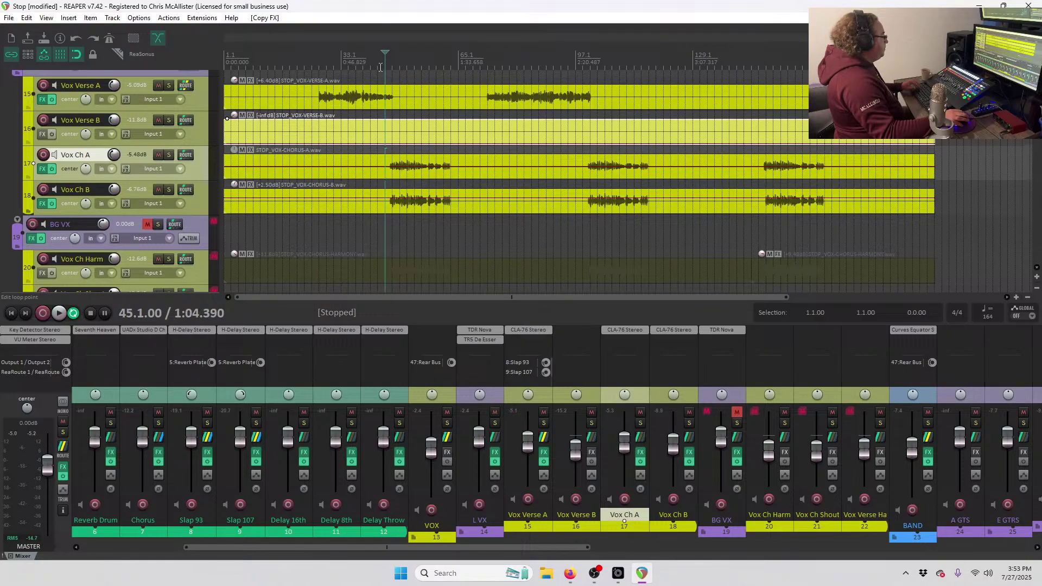
{"action": "key", "text": "space"}
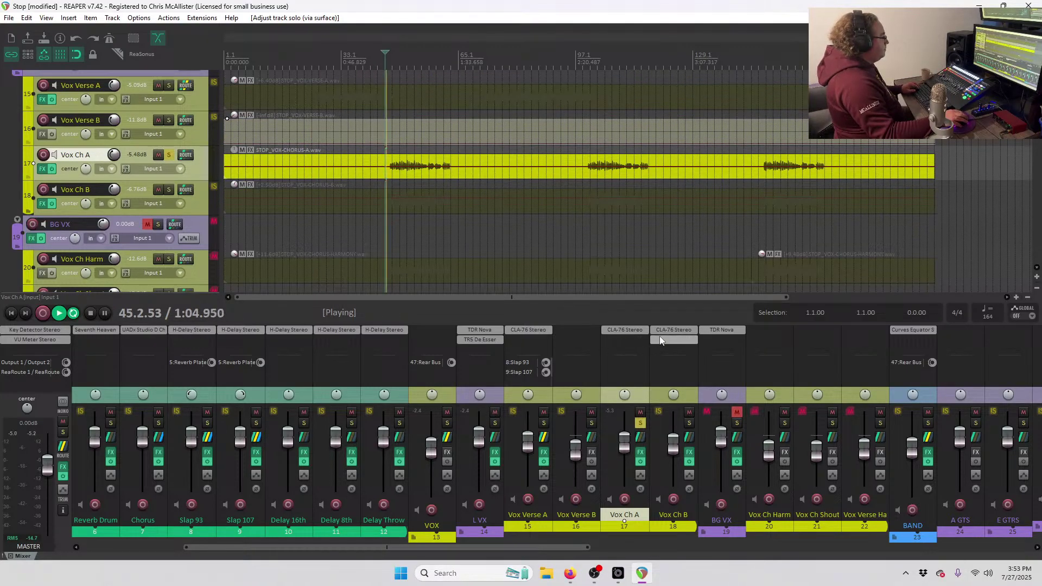
{"action": "left_click", "coordinate": [634, 330]}
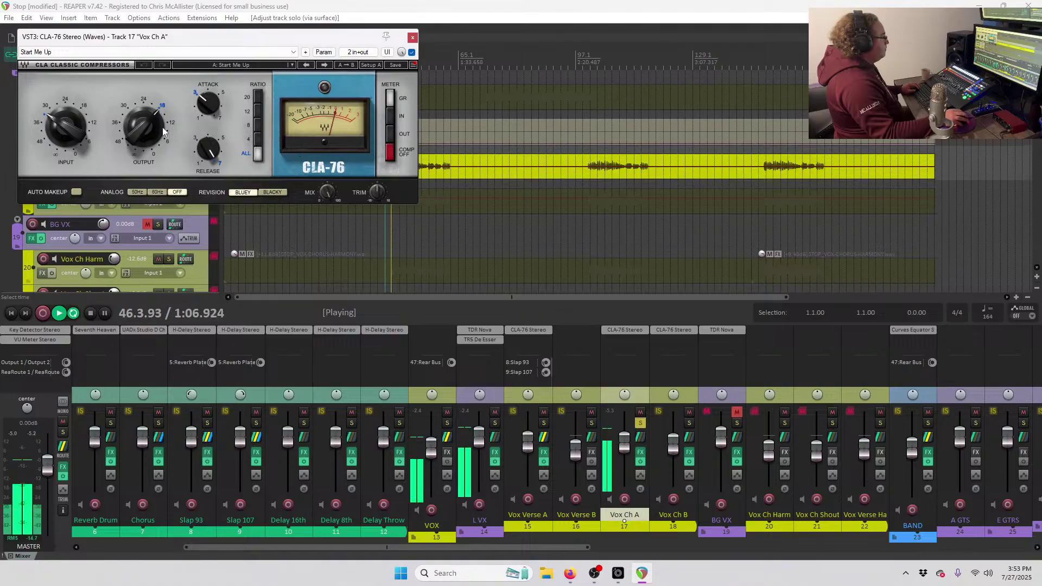
{"action": "mouse_move", "coordinate": [58, 132]}
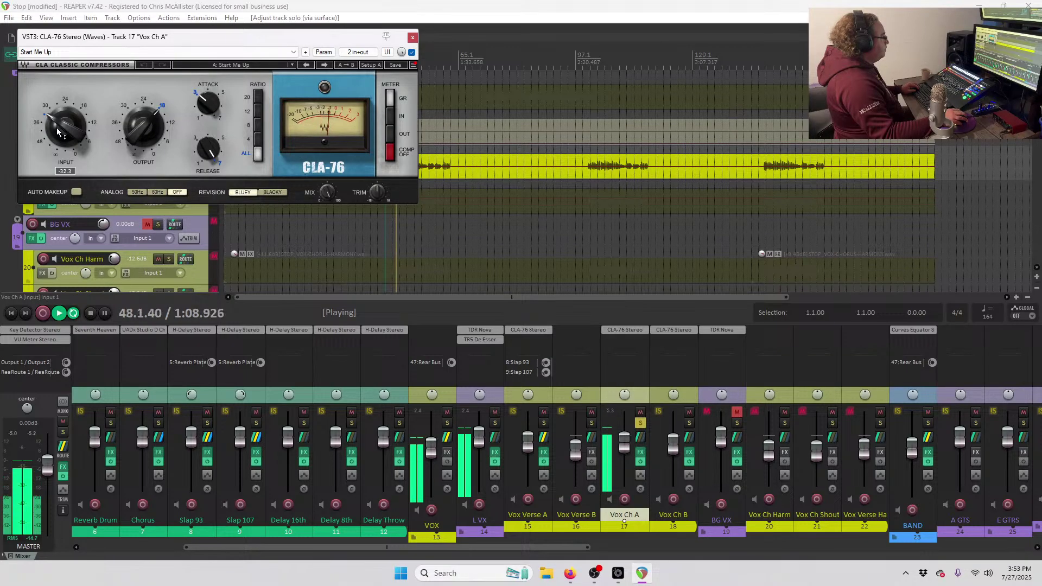
{"action": "left_click", "coordinate": [413, 37]}
Switch the solo from Vox Ch A to Vox Ch B and check the compression in its CLA-76 during playback.
{"action": "left_click", "coordinate": [169, 190]}
{"action": "left_click", "coordinate": [169, 155]}
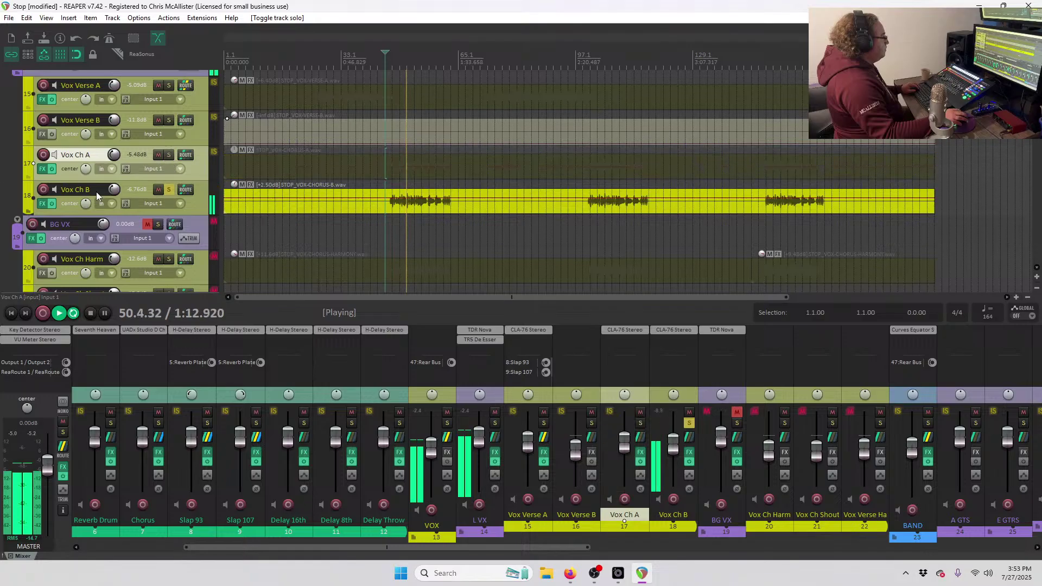
{"action": "left_click", "coordinate": [42, 204]}
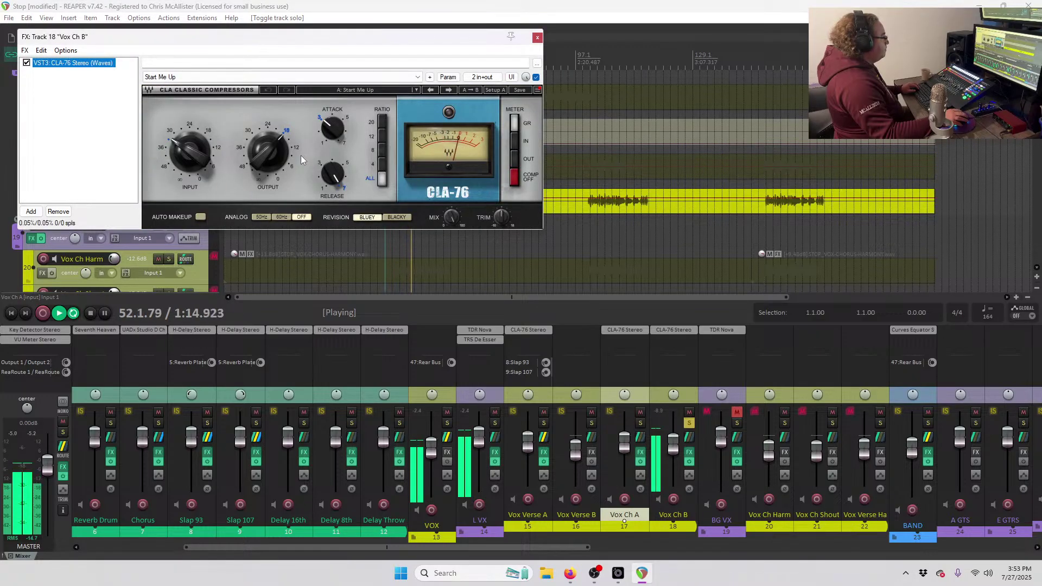
{"action": "left_click", "coordinate": [538, 38]}
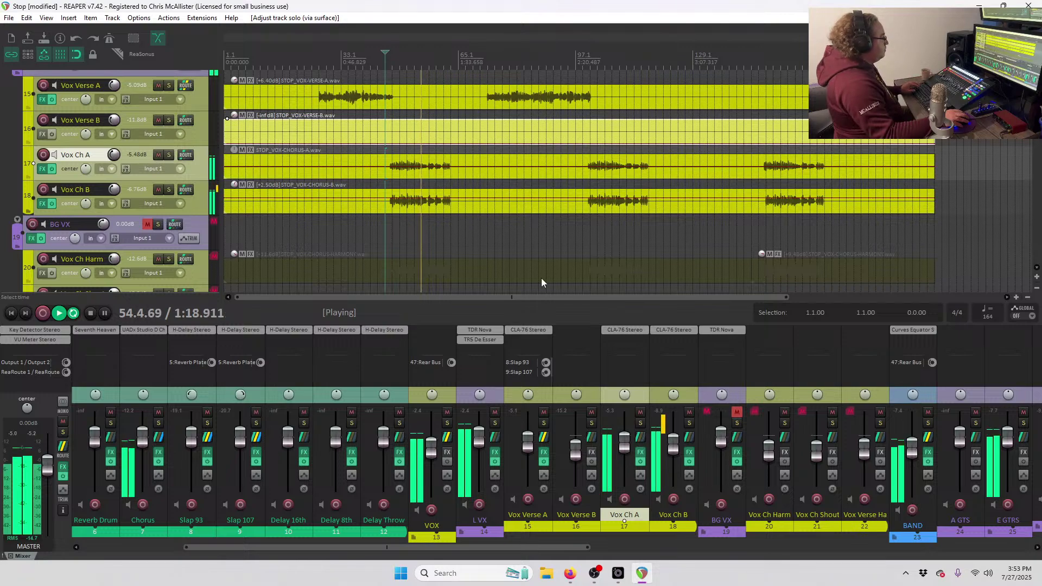
Replay the chorus from bar 45 in the full mix without soloed tracks to hear the compressed lead vocals.
{"action": "key", "text": "space"}
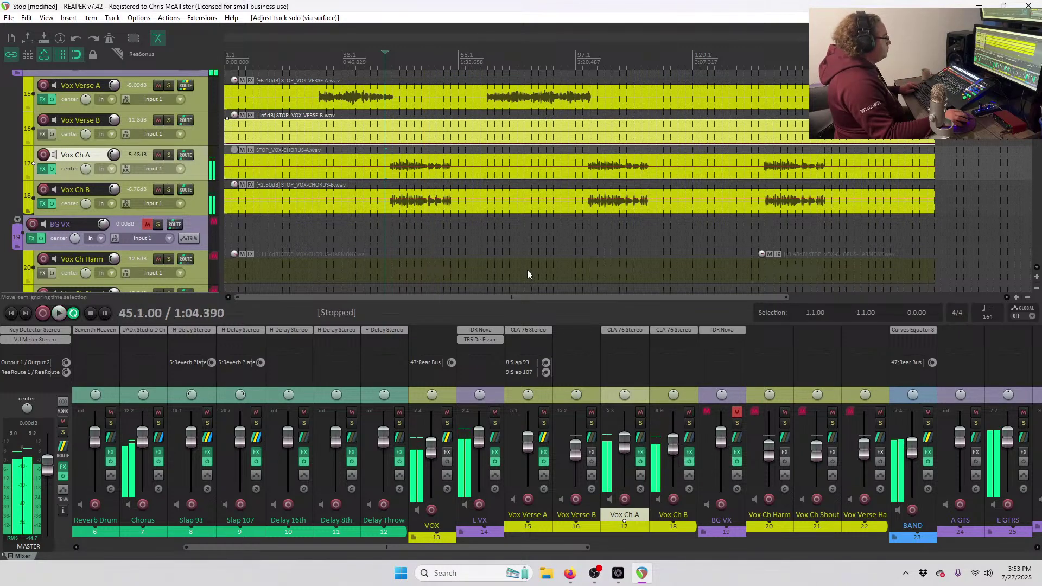
{"action": "key", "text": "space"}
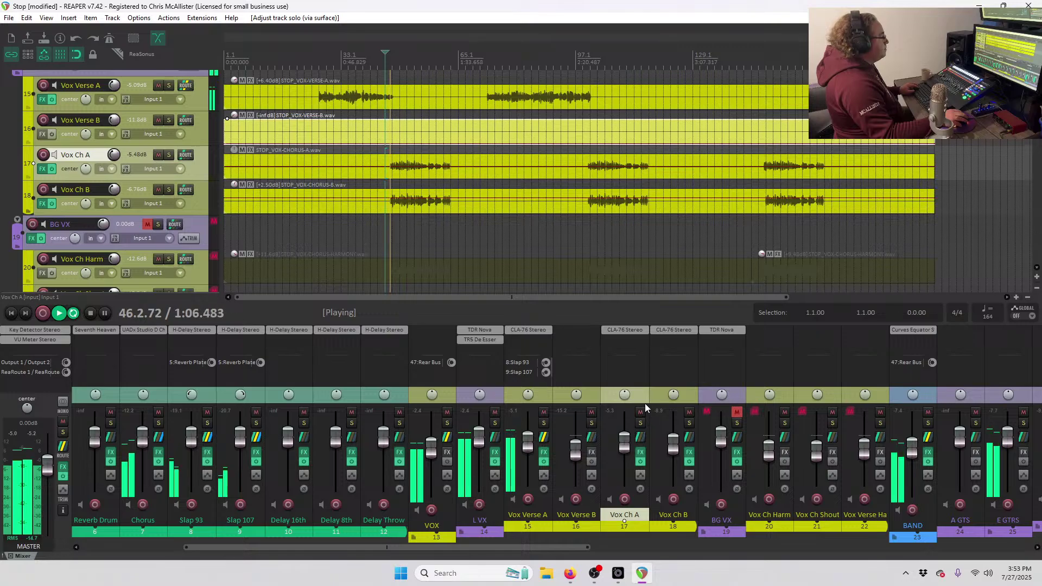
Select Vox Ch A and Vox Ch B together and nudge them to -5.49 dB and -6.77 dB during playback.
{"action": "left_click", "coordinate": [667, 400], "text": "ctrl"}
{"action": "left_click_drag", "start_coordinate": [678, 445], "coordinate": [677, 450]}
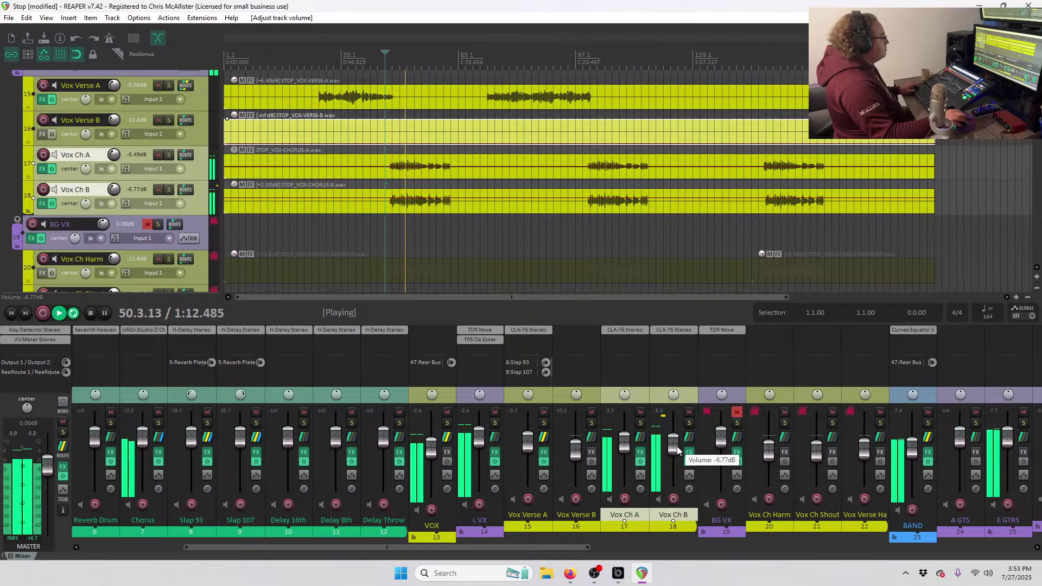
{"action": "key", "text": "space"}
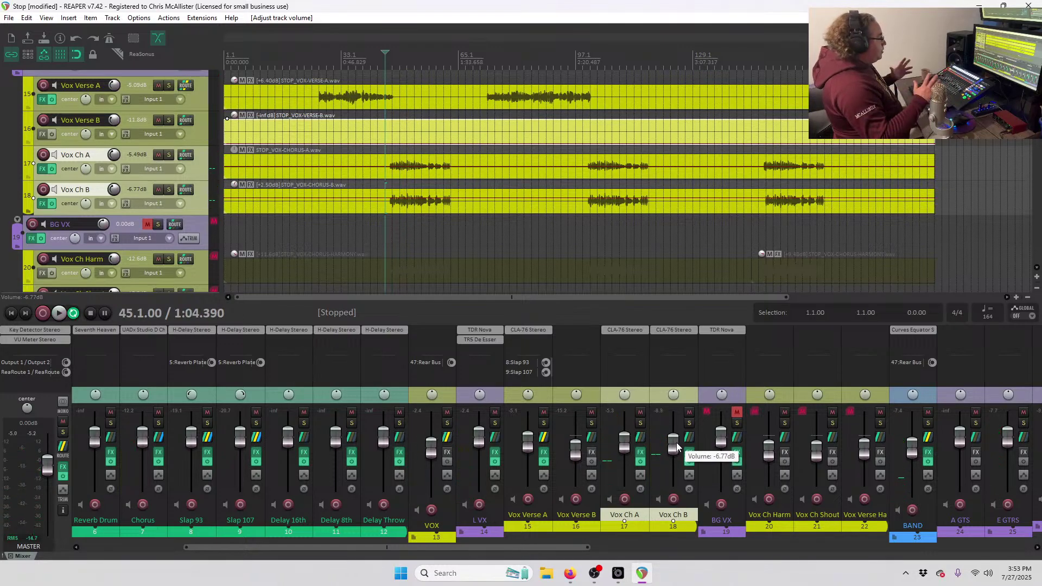
Pan Vox Ch A 10% left and Vox Ch B 10% right, and play the chorus from bar 45.
{"action": "left_click", "coordinate": [647, 402]}
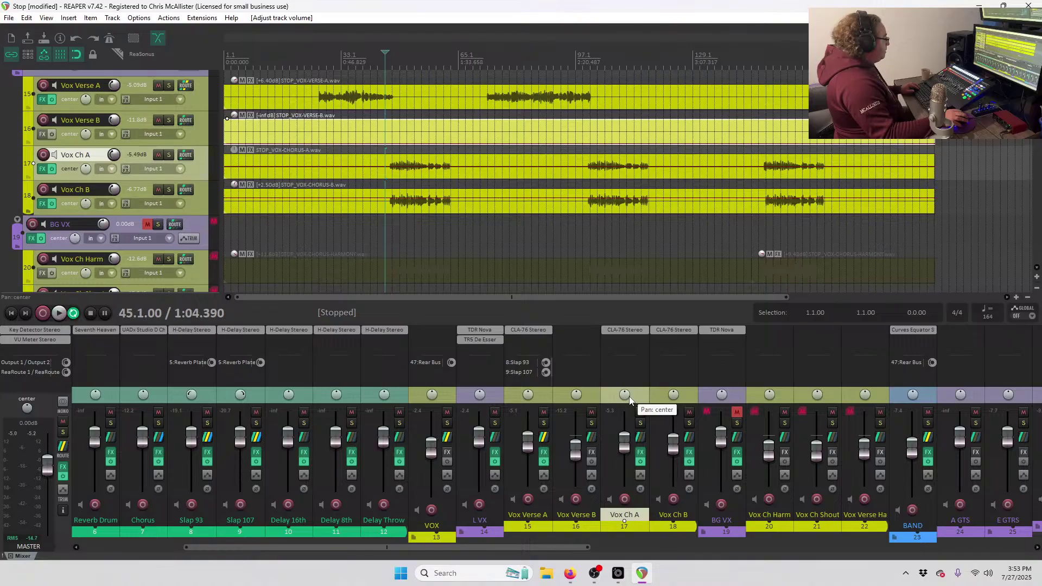
{"action": "scroll", "coordinate": [629, 399], "scroll_direction": "down", "scroll_amount": 1}
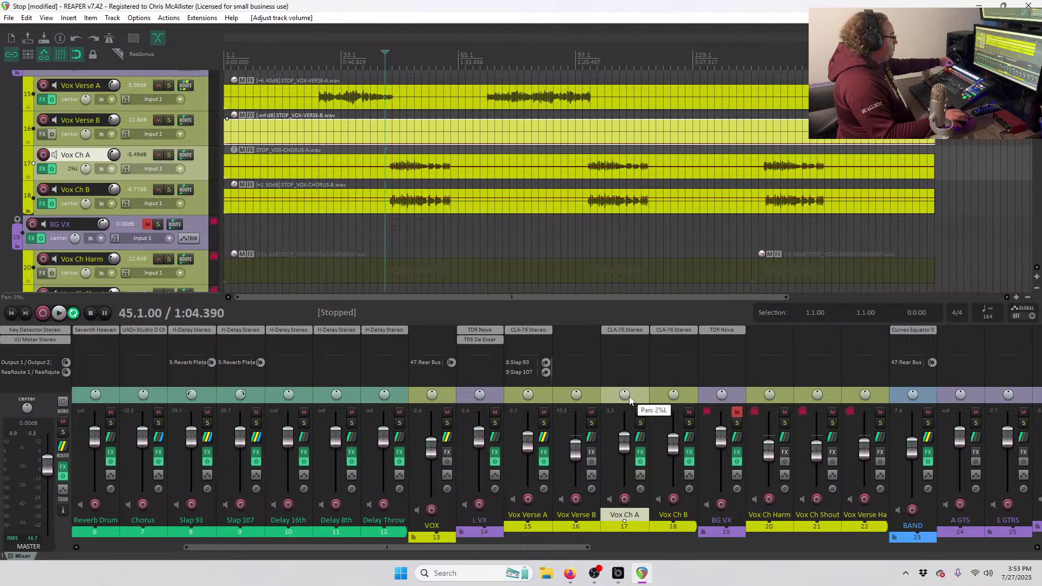
{"action": "key", "text": "Down"}
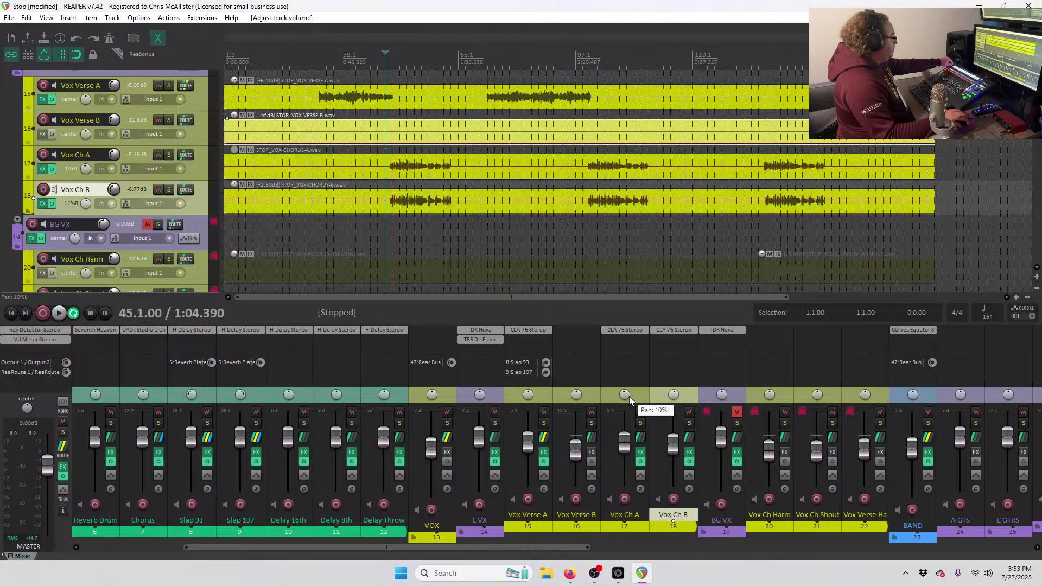
{"action": "key", "text": "space"}
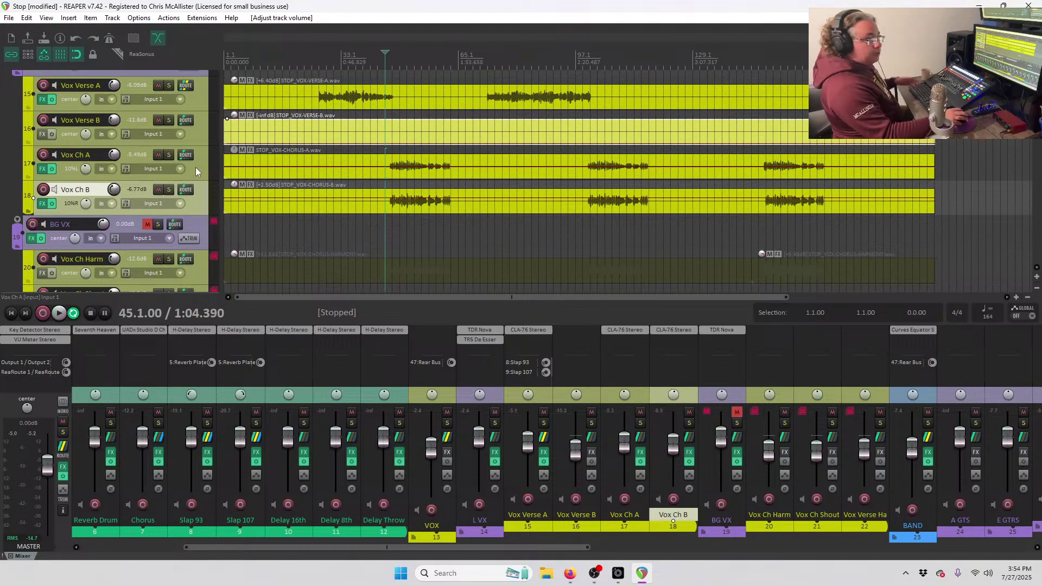
Add a send to Reverb Plate on both Vox Ch A and Vox Ch B.
{"action": "right_click", "coordinate": [186, 157]}
{"action": "mouse_move", "coordinate": [209, 180]}
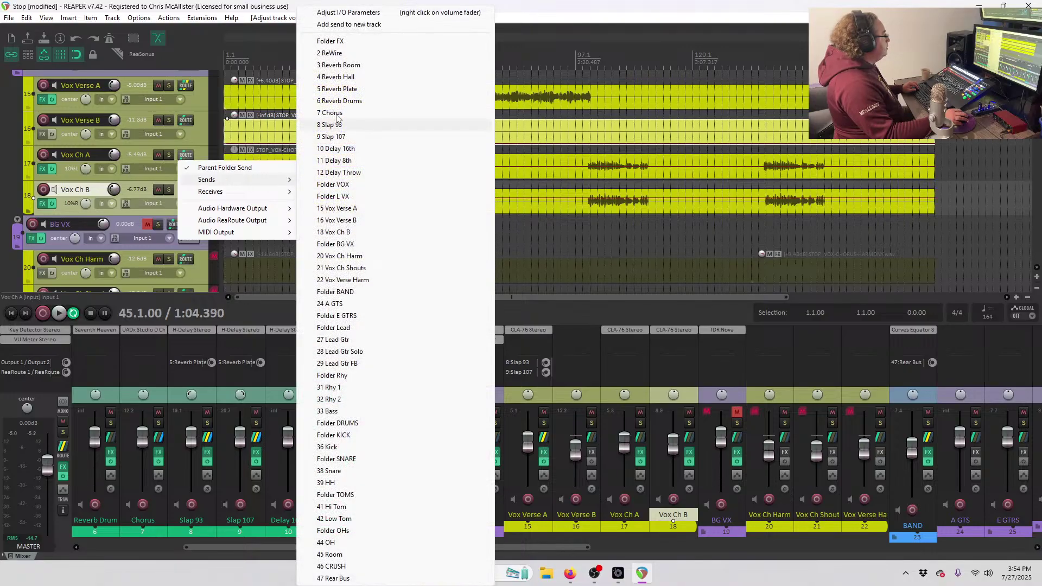
{"action": "left_click", "coordinate": [337, 89]}
{"action": "right_click", "coordinate": [186, 189]}
{"action": "mouse_move", "coordinate": [235, 213]}
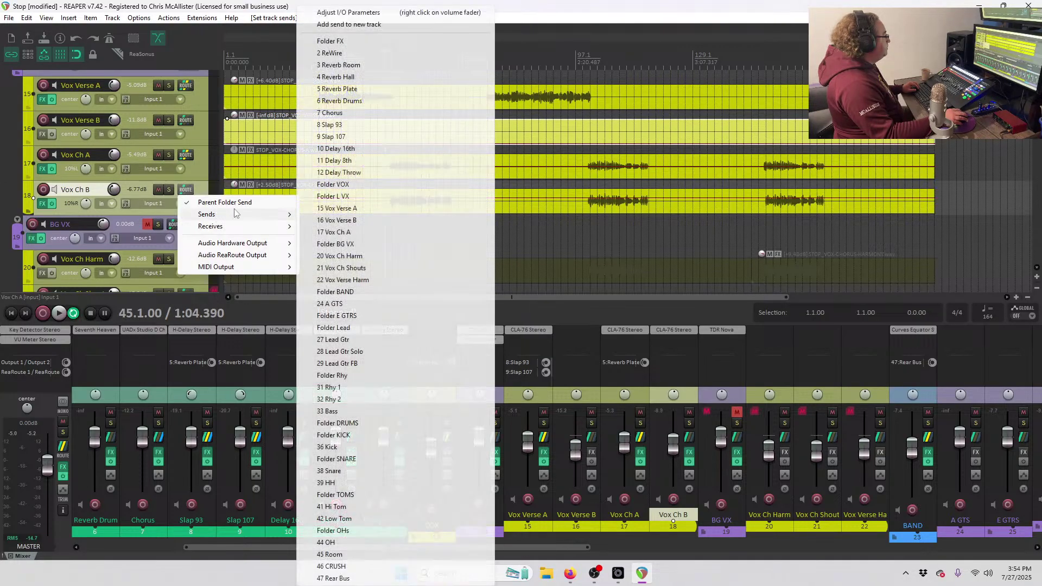
{"action": "left_click", "coordinate": [370, 89]}
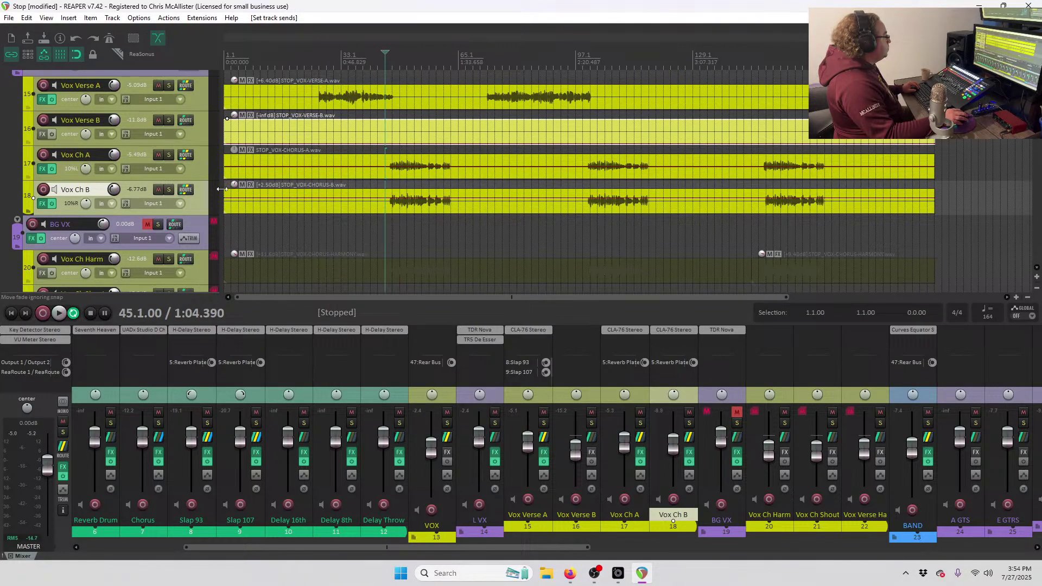
Set Vox Ch A's Reverb Plate send to about -17 dB and lower Vox Ch B's send while both tracks play soloed.
{"action": "key", "text": "space"}
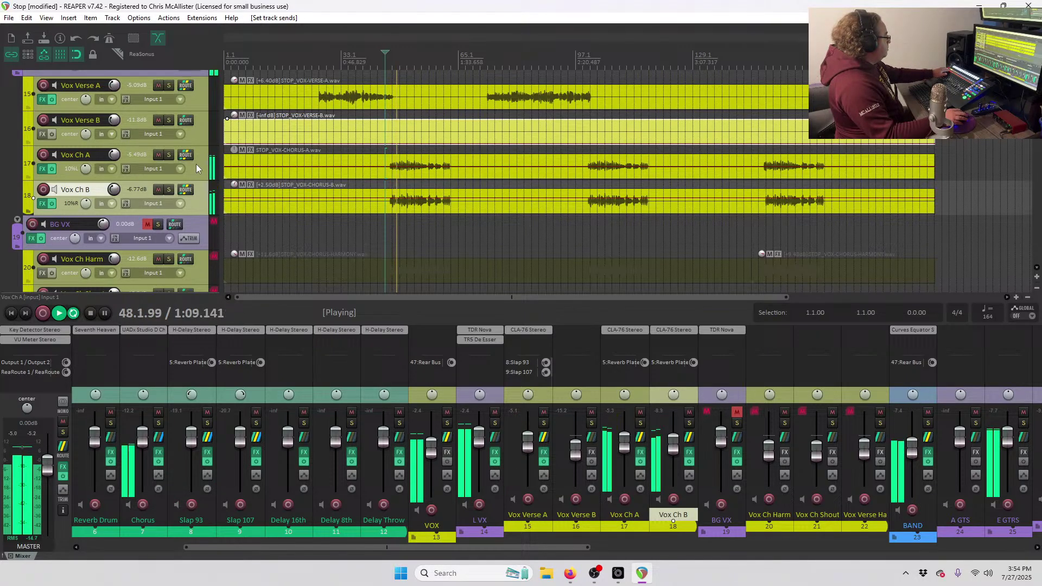
{"action": "left_click", "coordinate": [186, 154]}
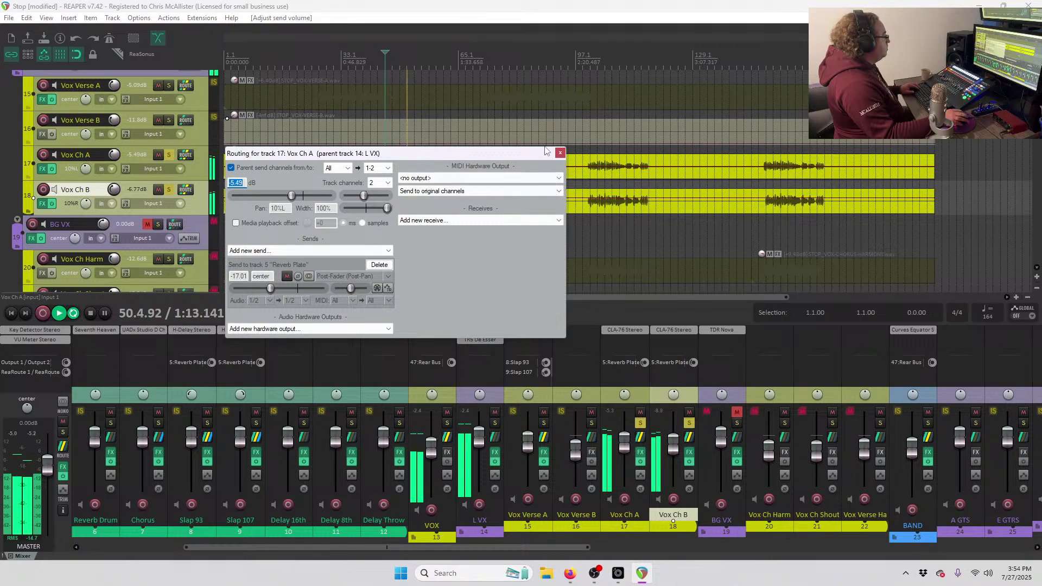
{"action": "left_click", "coordinate": [560, 153]}
{"action": "left_click", "coordinate": [186, 190]}
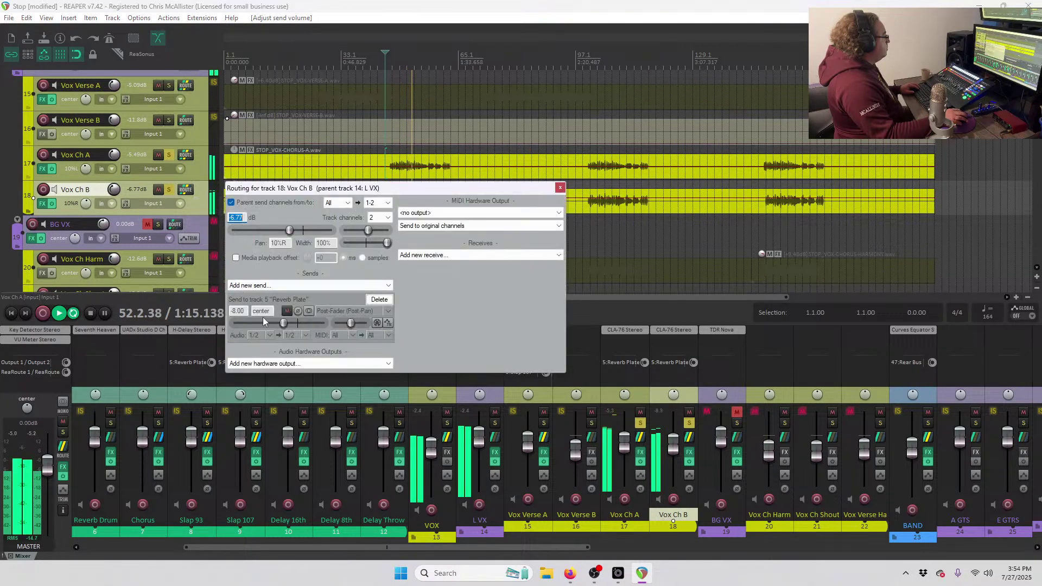
{"action": "scroll", "coordinate": [284, 324], "scroll_direction": "down", "scroll_amount": 1}
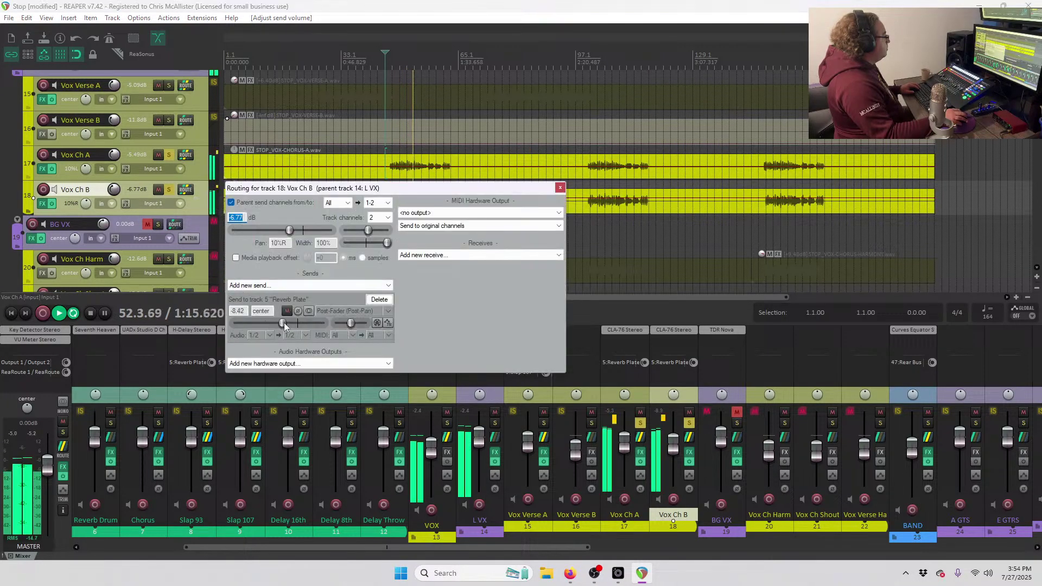
{"action": "left_click", "coordinate": [560, 188]}
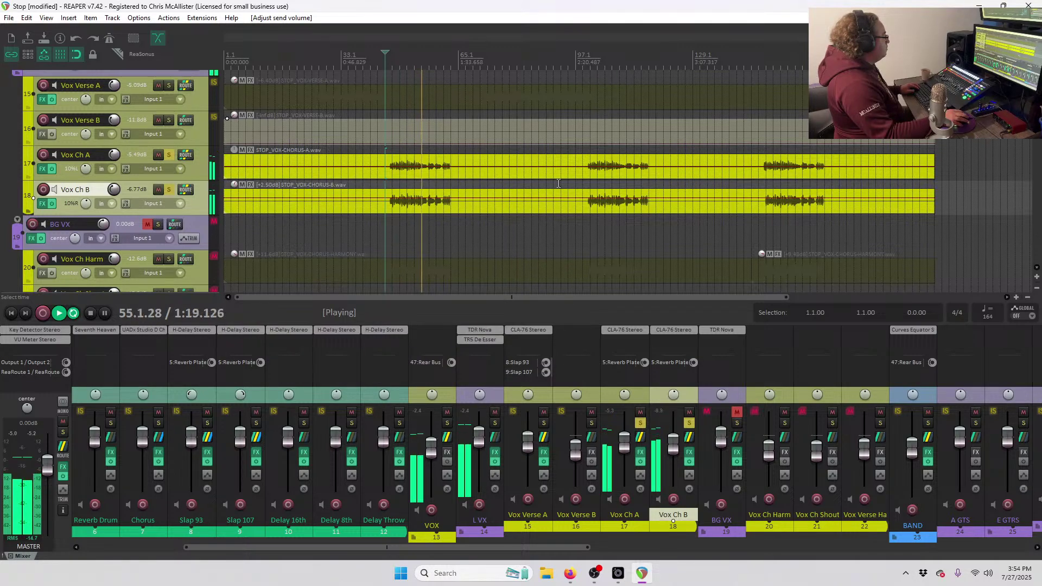
{"action": "key", "text": "space"}
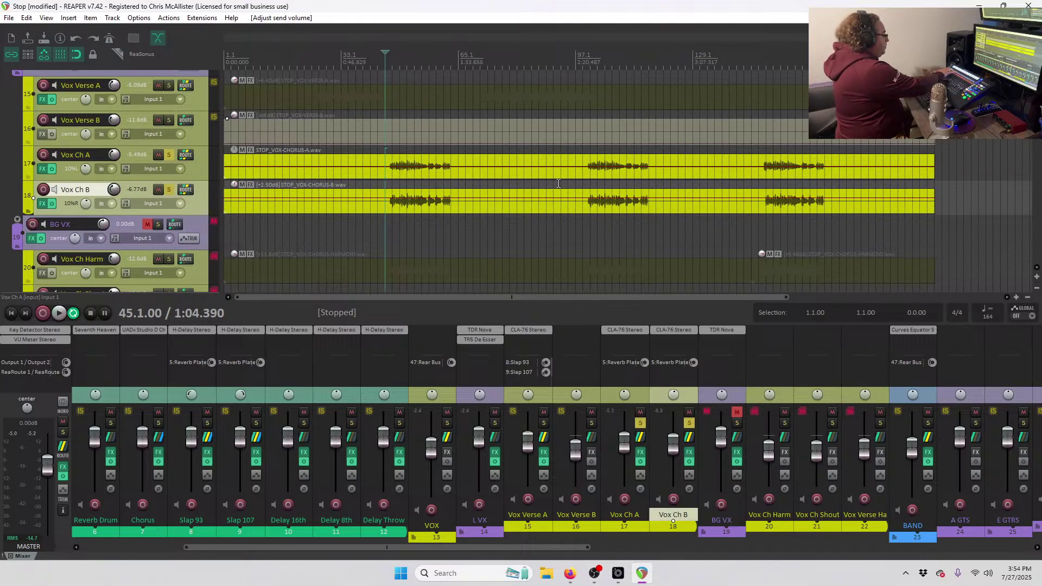
Replay the chorus from bar 45 with Vox Ch A and Vox Ch B soloed to check their reverb.
{"action": "key", "text": "space"}
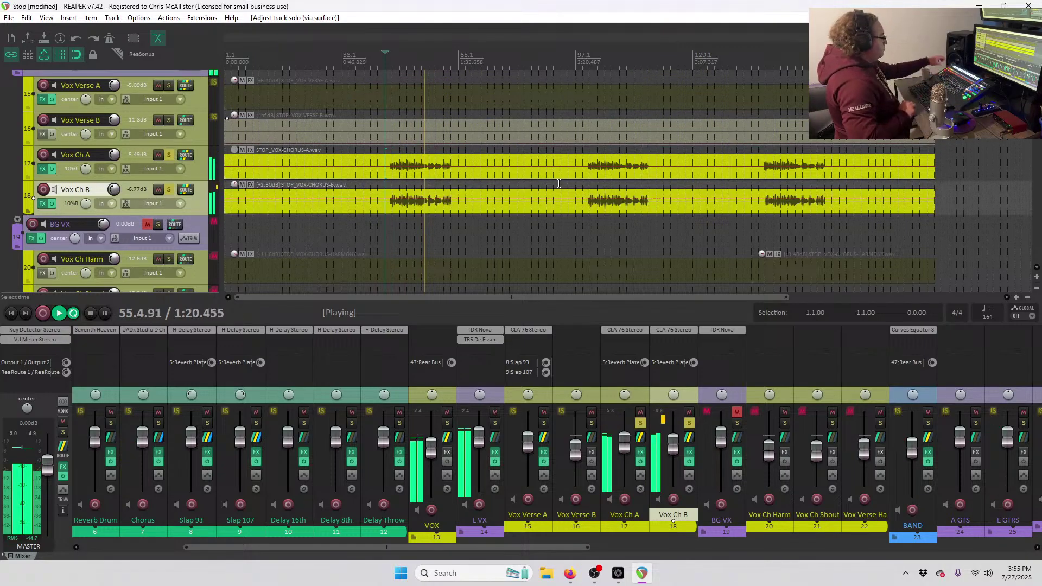
{"action": "key", "text": "space"}
{"action": "key", "text": "space"}
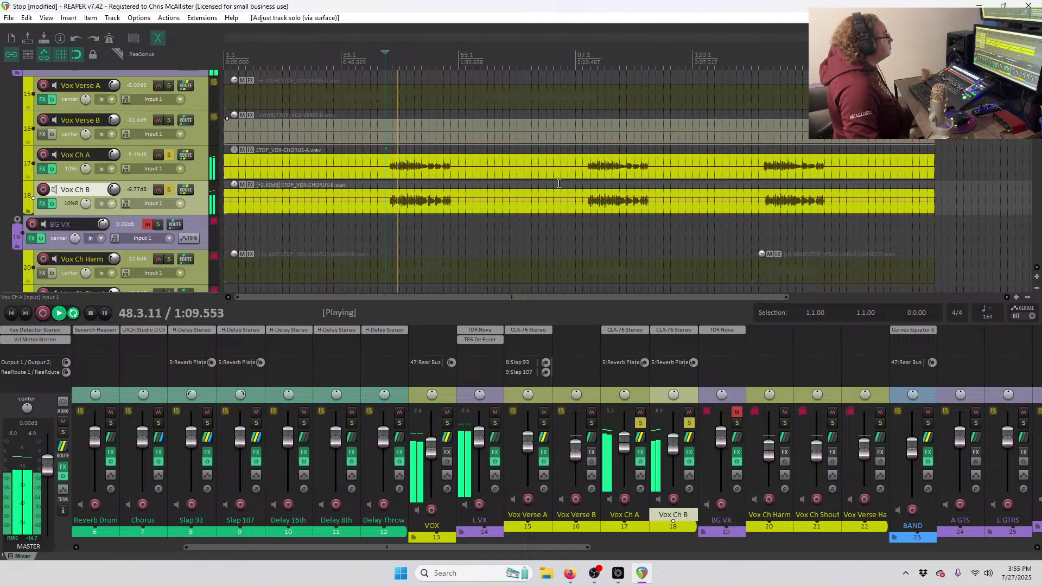
{"action": "key", "text": "space"}
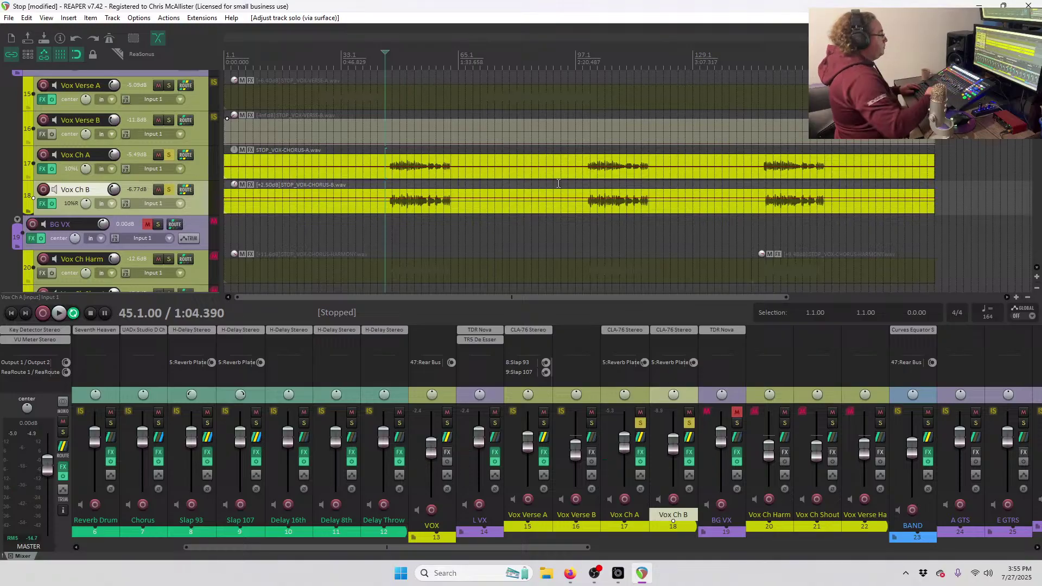
Raise Vox Ch A to -5.04 dB and Vox Ch B to -5.31 dB, and solo Vox Ch Harm with BG VX unmuted.
{"action": "key", "text": "space"}
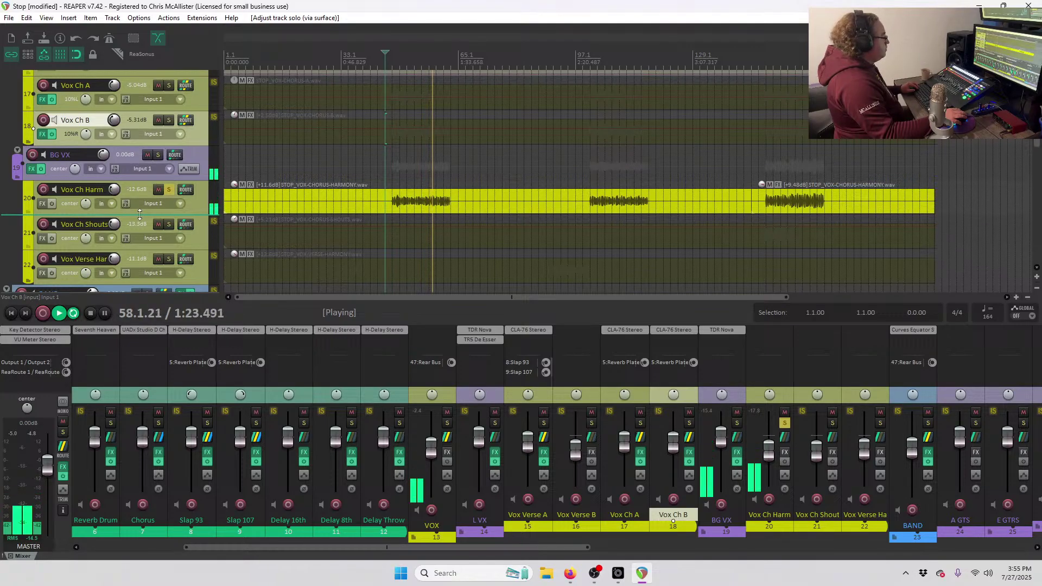
{"action": "key", "text": "space"}
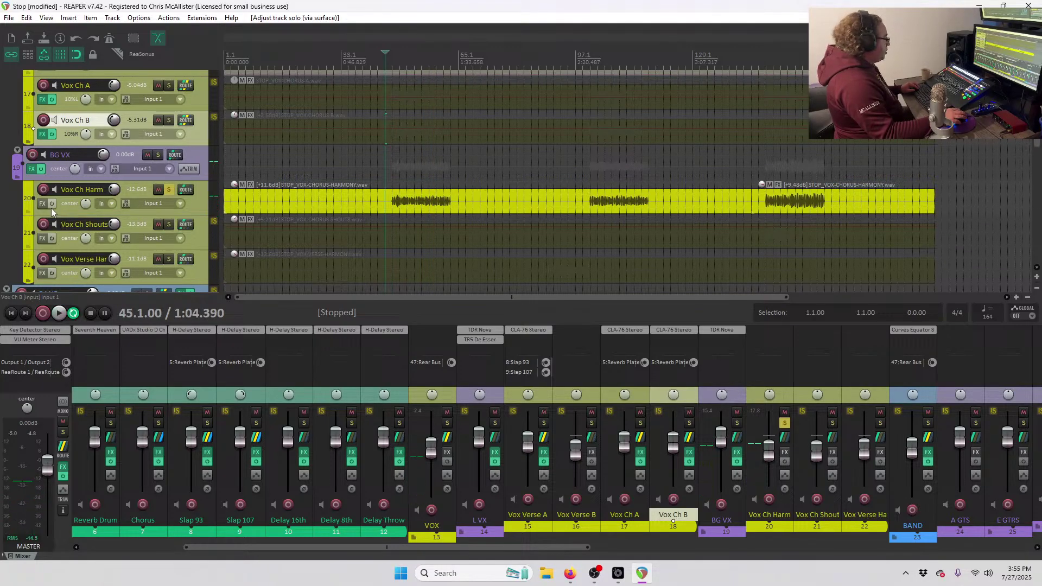
Add the UADx LA-2A Silver Compressor to Vox Ch Harm and place its window below the tracks.
{"action": "right_click", "coordinate": [46, 209]}
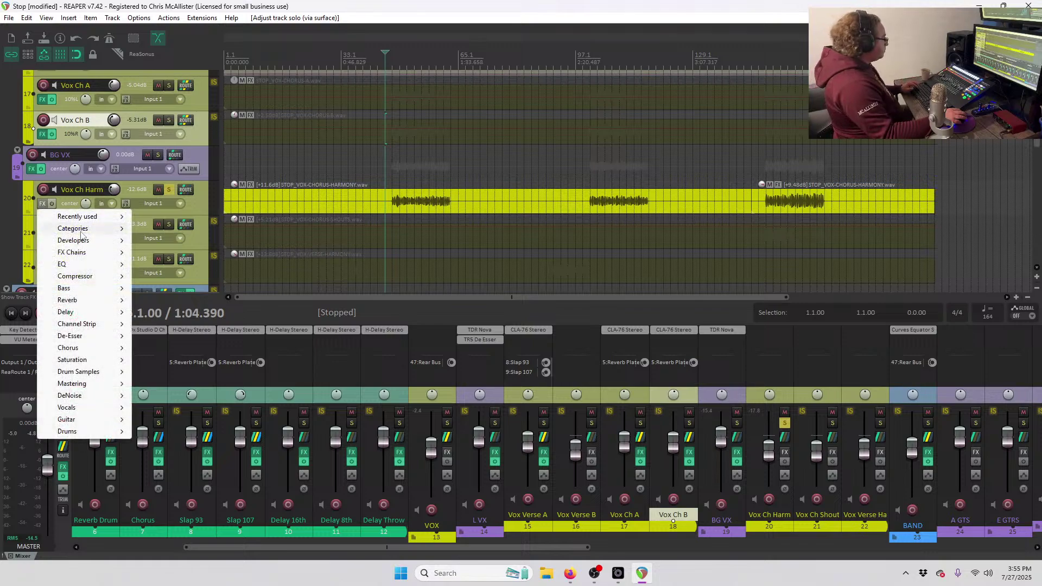
{"action": "mouse_move", "coordinate": [86, 276]}
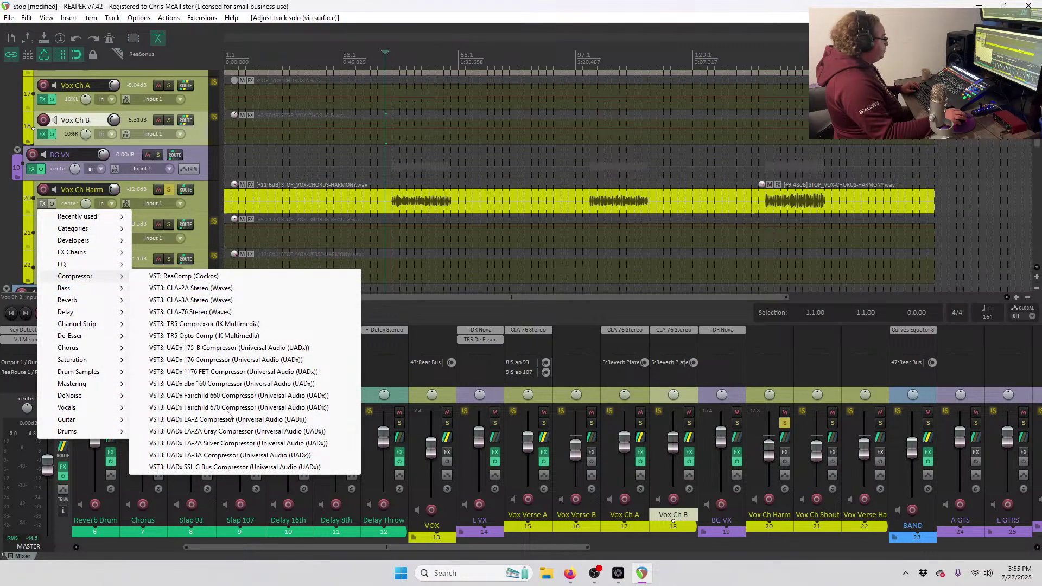
{"action": "left_click", "coordinate": [231, 444]}
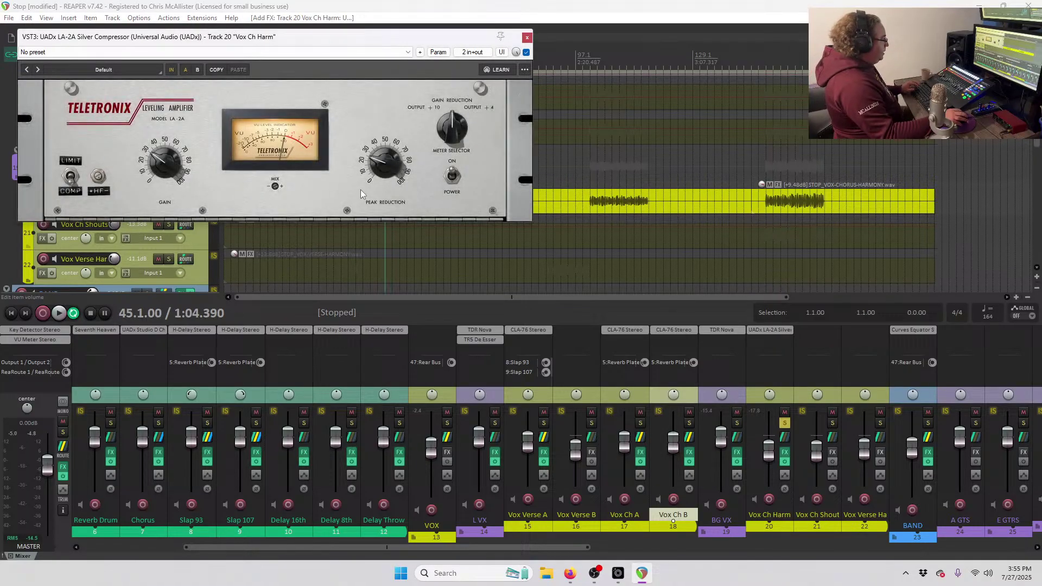
{"action": "left_click_drag", "start_coordinate": [379, 47], "coordinate": [501, 322]}
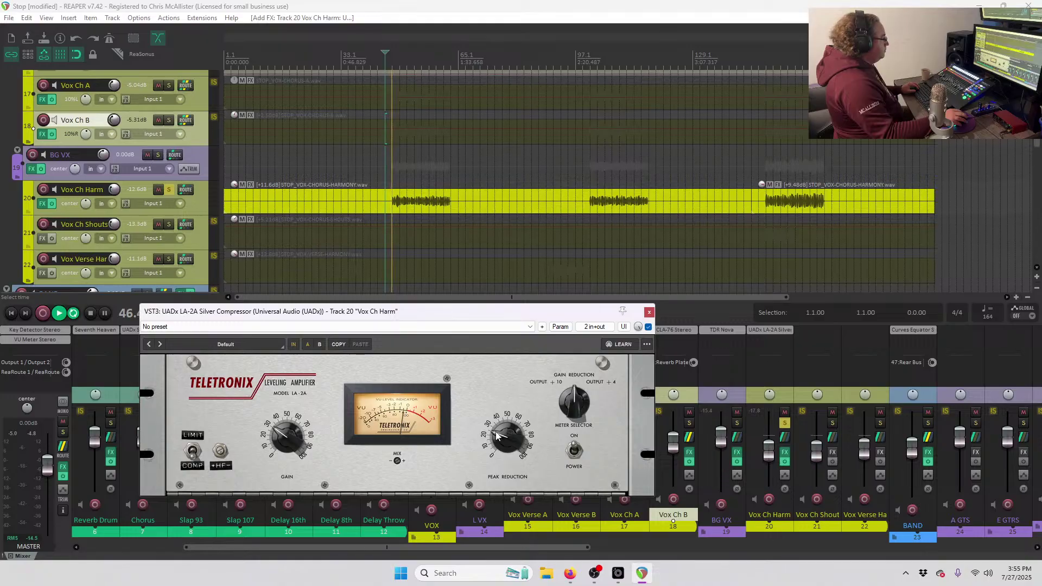
Adjust the LA-2A's peak reduction on Vox Ch Harm and raise that track to -5.92 dB in the full mix.
{"action": "left_click_drag", "start_coordinate": [496, 434], "coordinate": [498, 433]}
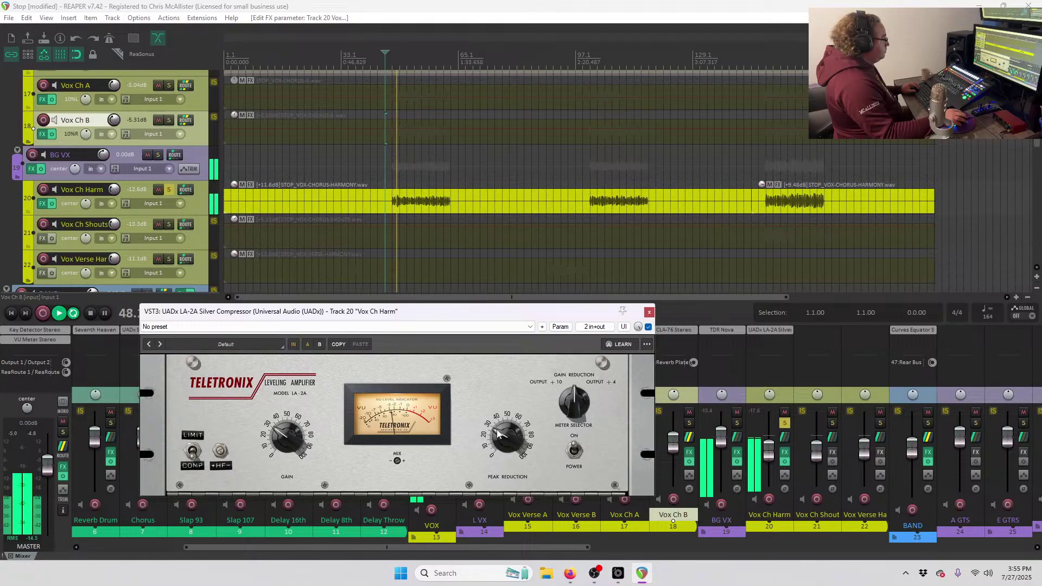
{"action": "left_click", "coordinate": [649, 313]}
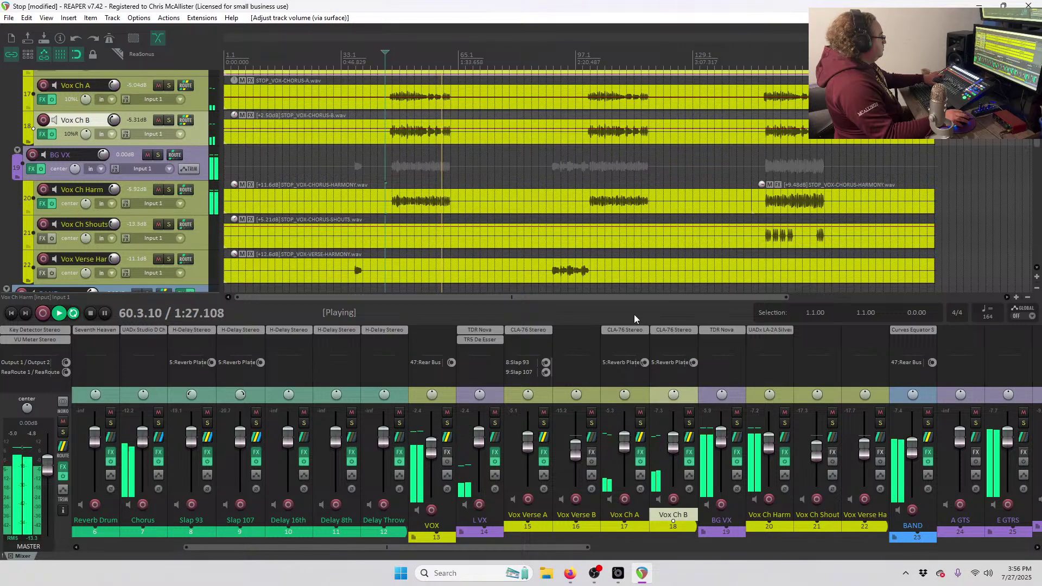
{"action": "key", "text": "space"}
Add a send from the BG VX folder track to Reverb Plate.
{"action": "left_click", "coordinate": [174, 156]}
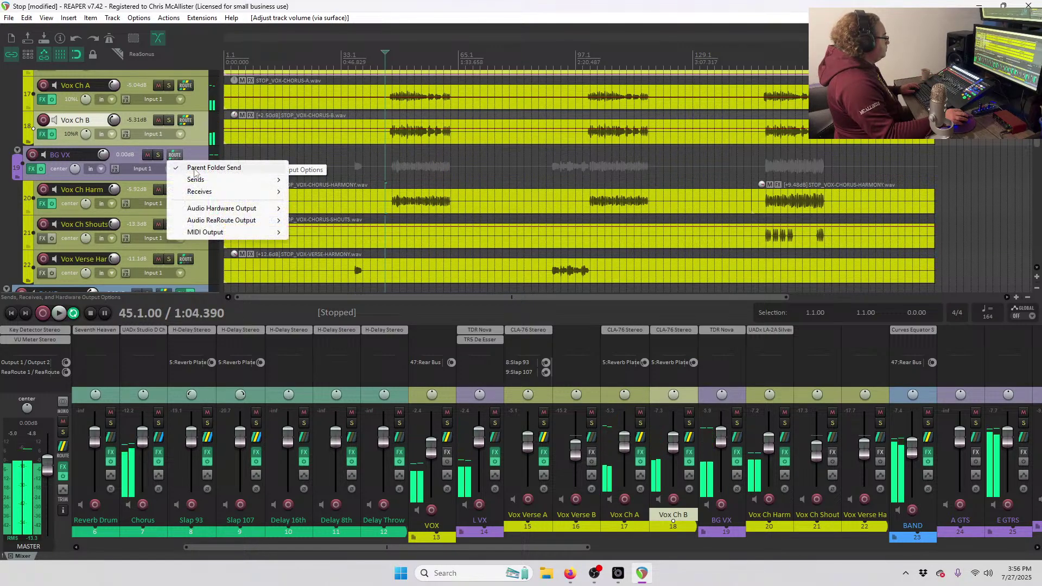
{"action": "mouse_move", "coordinate": [207, 179]}
{"action": "left_click", "coordinate": [326, 90]}
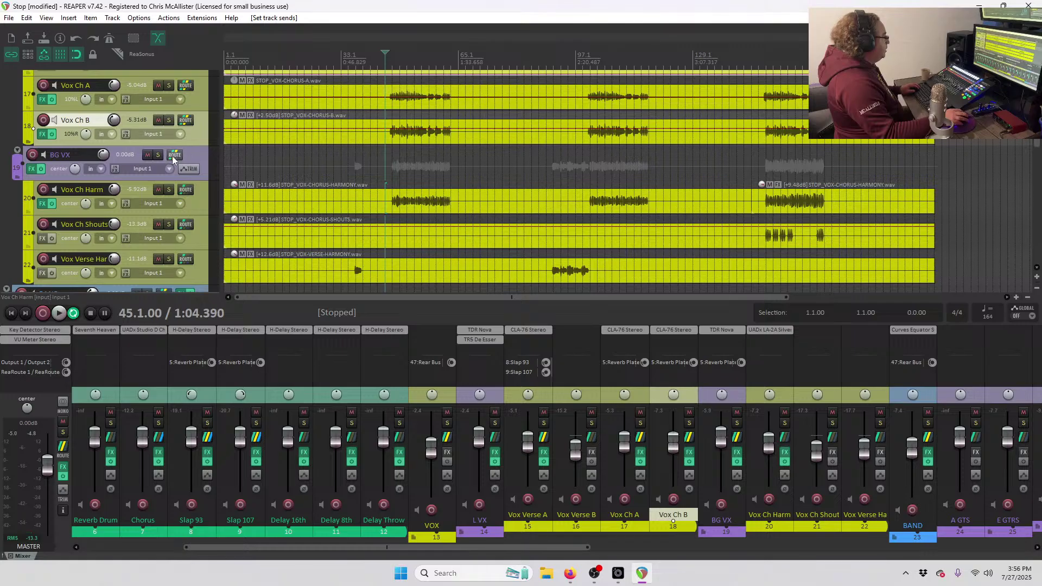
Lower the BG VX send level to Reverb Plate and fine-tune the Vox Ch Harm volume while the chorus plays.
{"action": "key", "text": "space"}
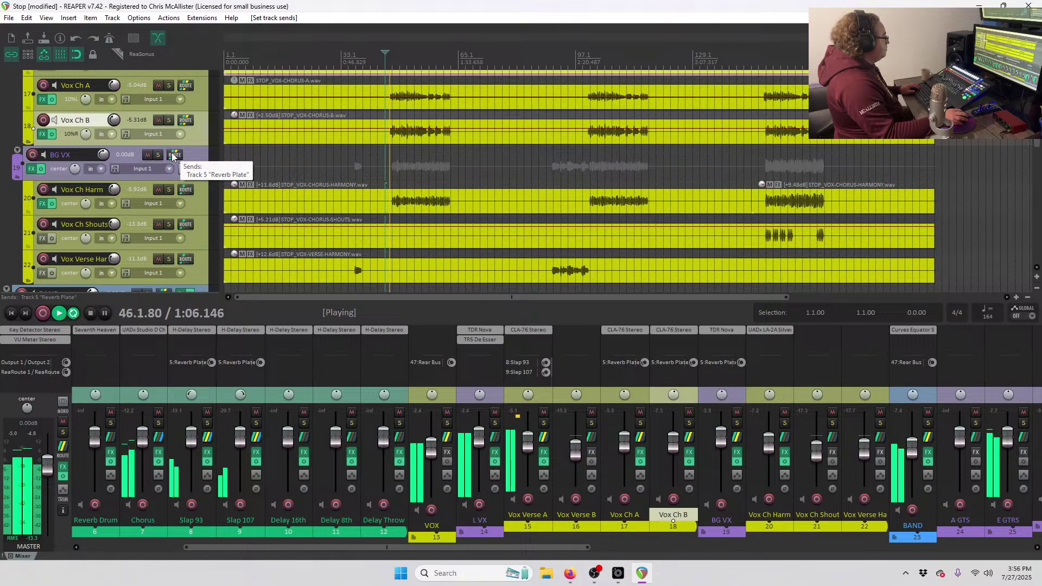
{"action": "left_click", "coordinate": [174, 155]}
{"action": "left_click_drag", "start_coordinate": [284, 288], "coordinate": [271, 295]}
{"action": "left_click", "coordinate": [561, 154]}
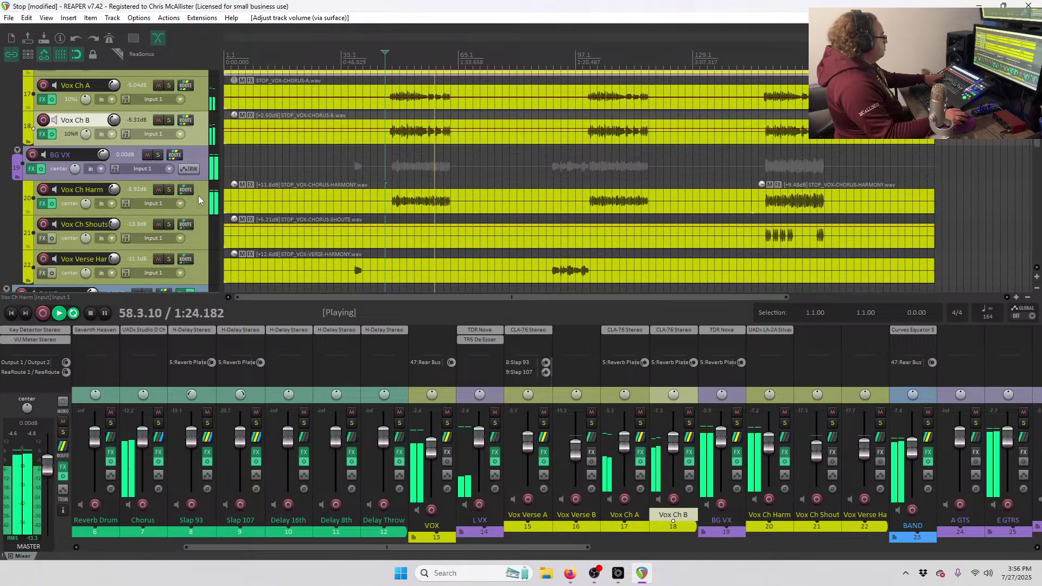
{"action": "key", "text": "space"}
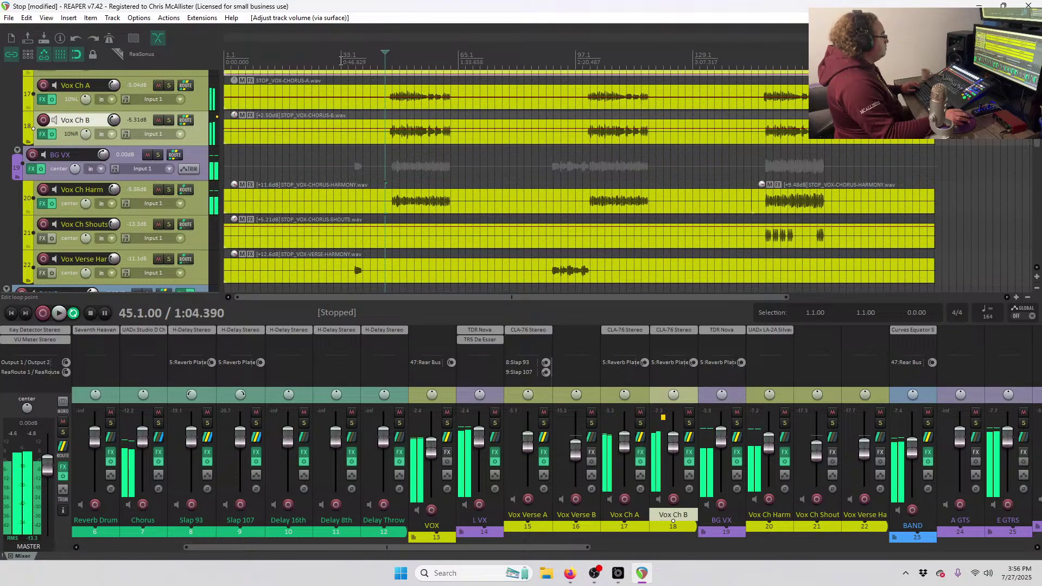
Solo Vox Verse Harm, raise it to -1.89 dB, and play its first phrase around bar 37.
{"action": "left_click", "coordinate": [341, 63]}
{"action": "key", "text": "space"}
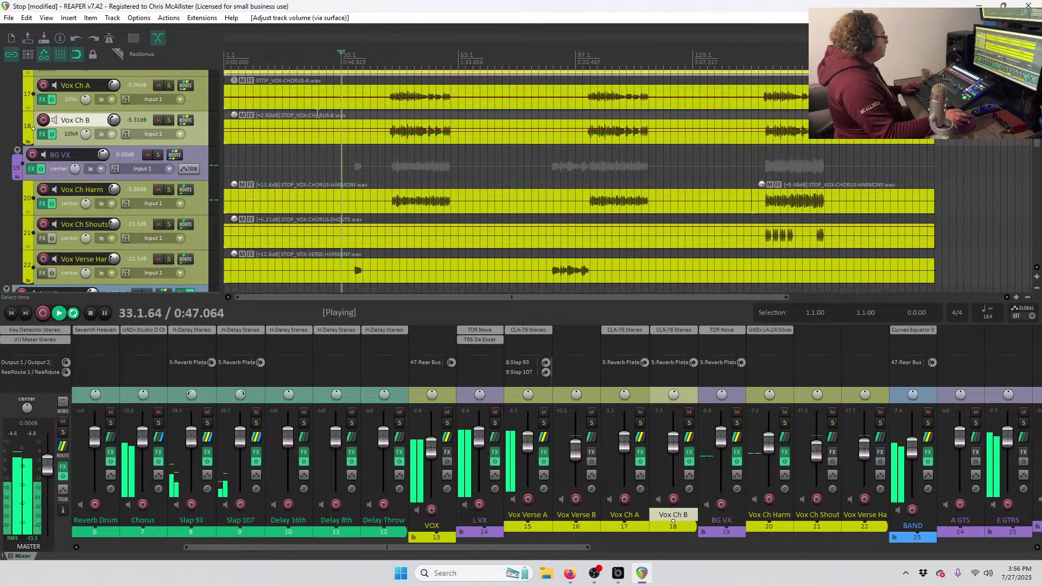
{"action": "left_click", "coordinate": [192, 272]}
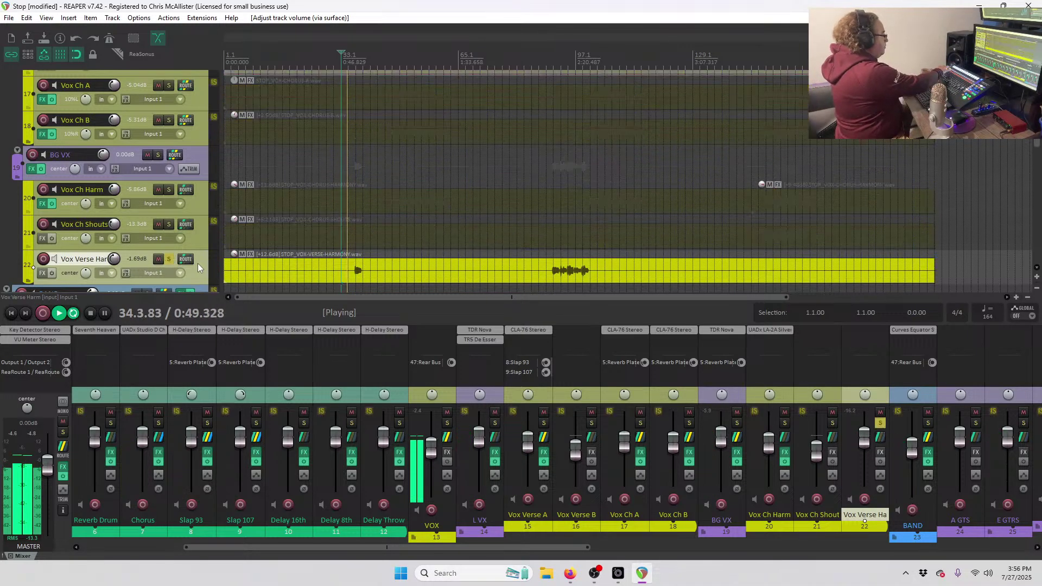
{"action": "scroll", "coordinate": [452, 229], "scroll_direction": "up", "scroll_amount": 3}
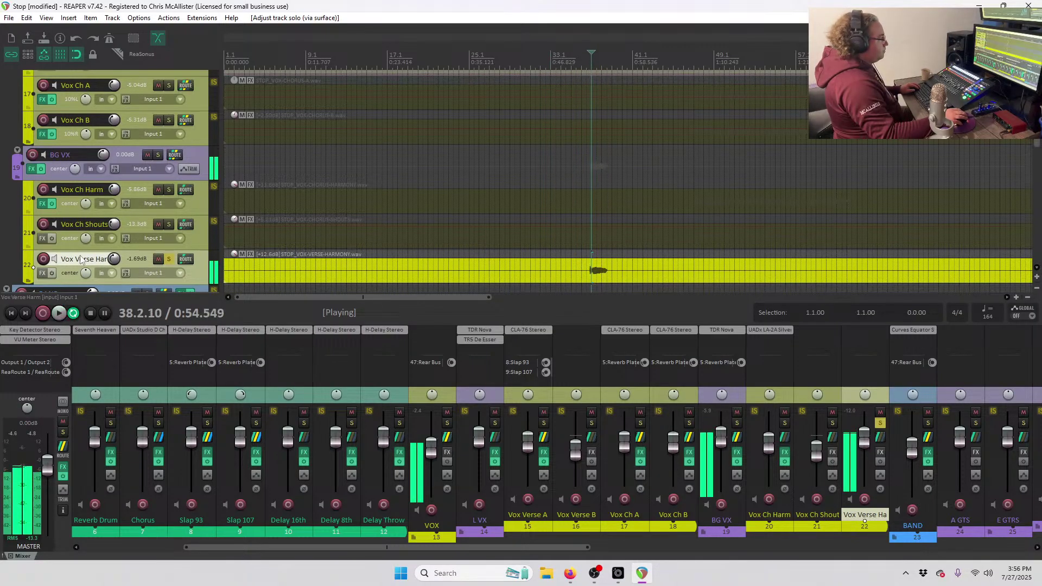
{"action": "key", "text": "space"}
Add the UADx LA-2A Silver Compressor to Vox Verse Harm and adjust its peak reduction while the phrase plays.
{"action": "right_click", "coordinate": [42, 273]}
{"action": "mouse_move", "coordinate": [74, 346]}
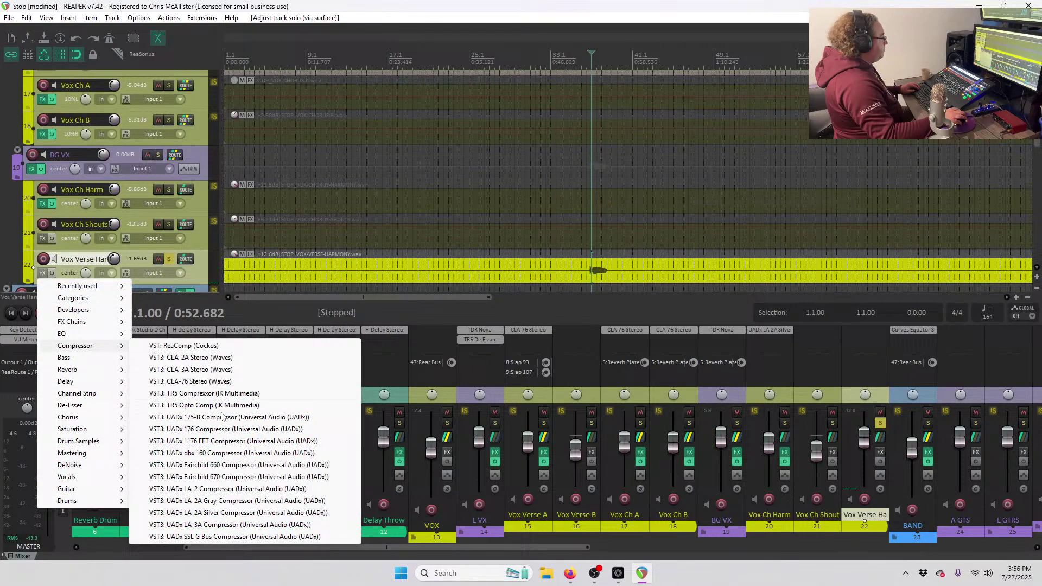
{"action": "left_click", "coordinate": [234, 513]}
{"action": "key", "text": "space"}
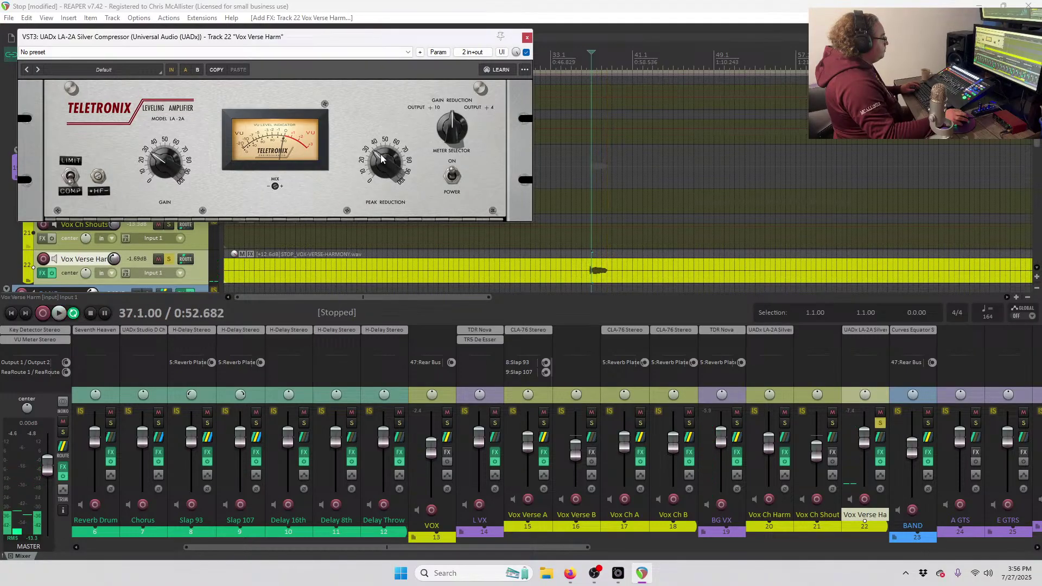
{"action": "left_click_drag", "start_coordinate": [382, 159], "coordinate": [382, 161]}
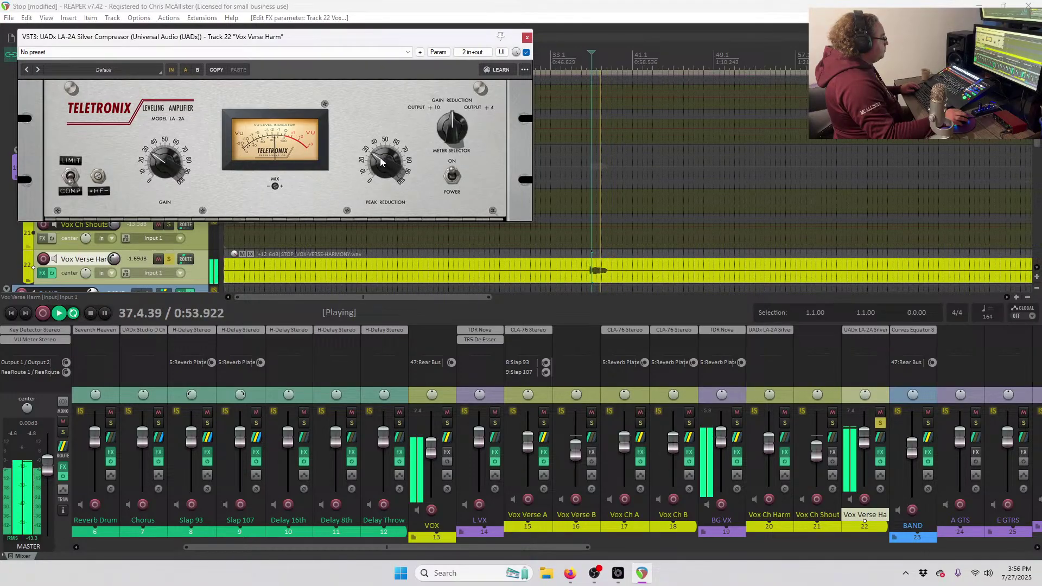
{"action": "left_click", "coordinate": [527, 36]}
Lower Vox Verse Harm to -6.99 dB in the full mix, playing its phrases from bars 35 and 90.
{"action": "key", "text": "space"}
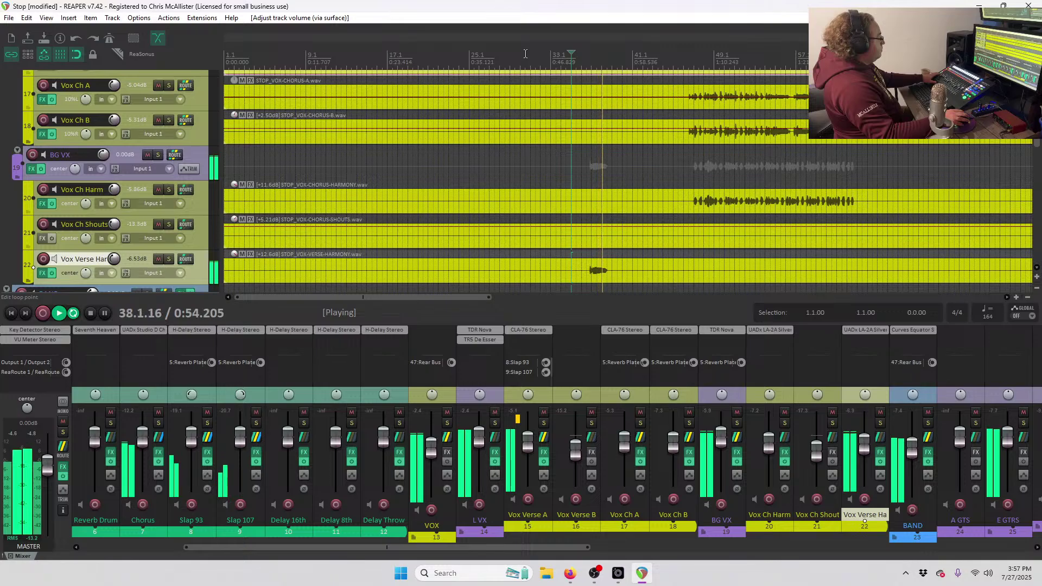
{"action": "key", "text": "space"}
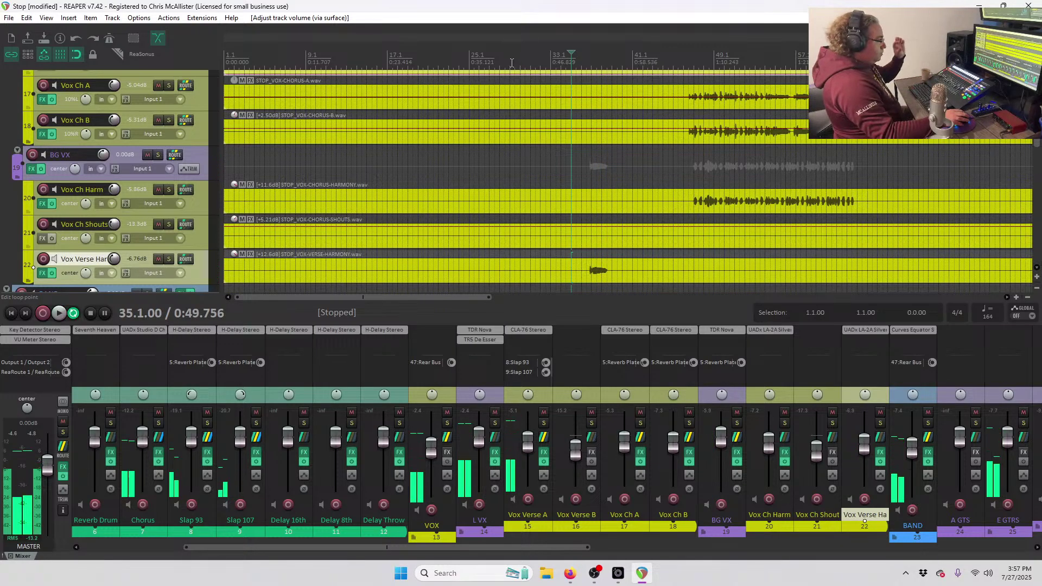
{"action": "scroll", "coordinate": [648, 182], "scroll_direction": "down", "scroll_amount": 2}
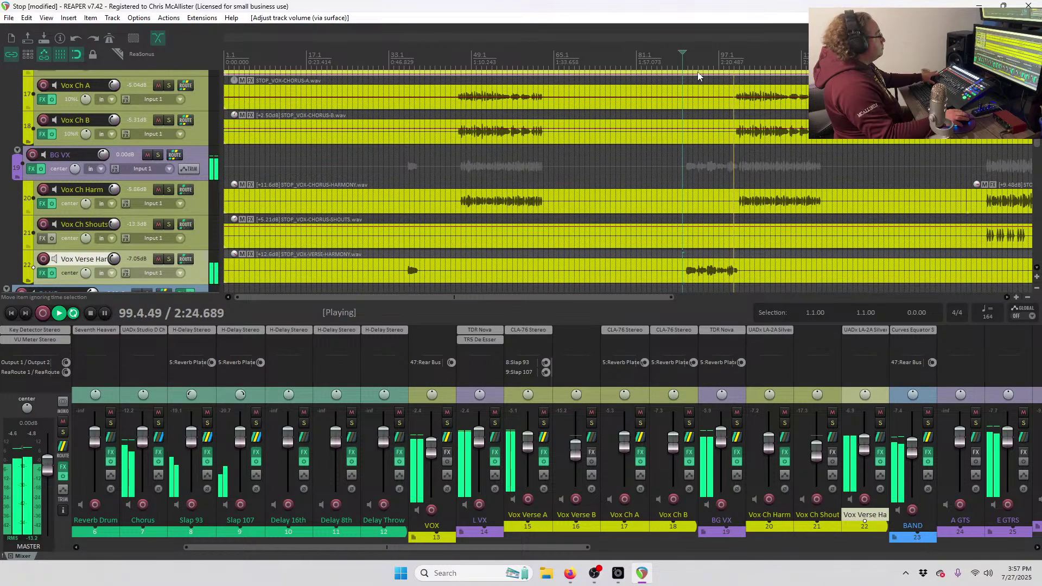
{"action": "key", "text": "space"}
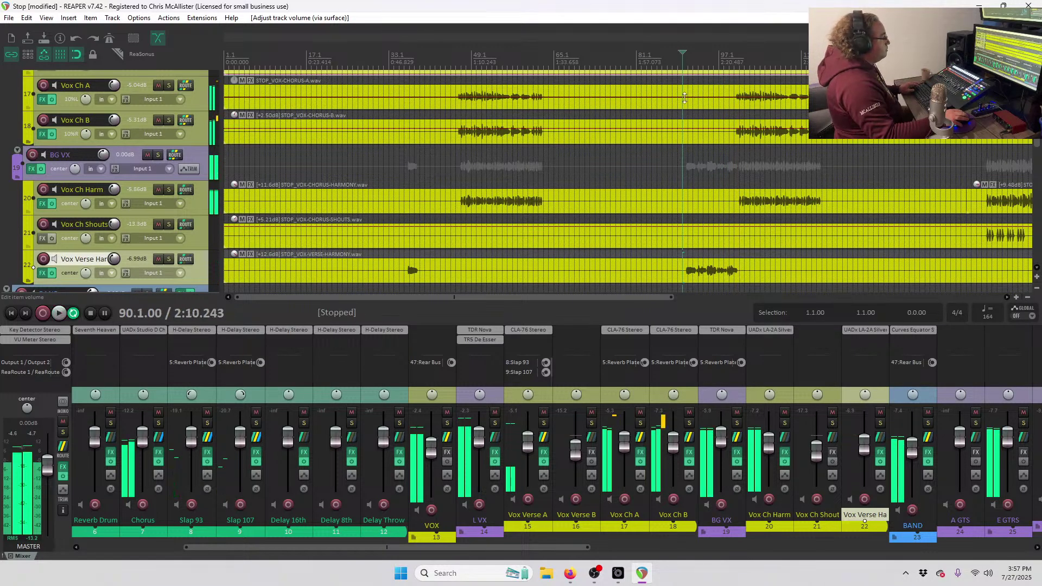
Duplicate the Vox Verse Harm track together with its compressor.
{"action": "scroll", "coordinate": [685, 97], "scroll_direction": "up", "scroll_amount": 3}
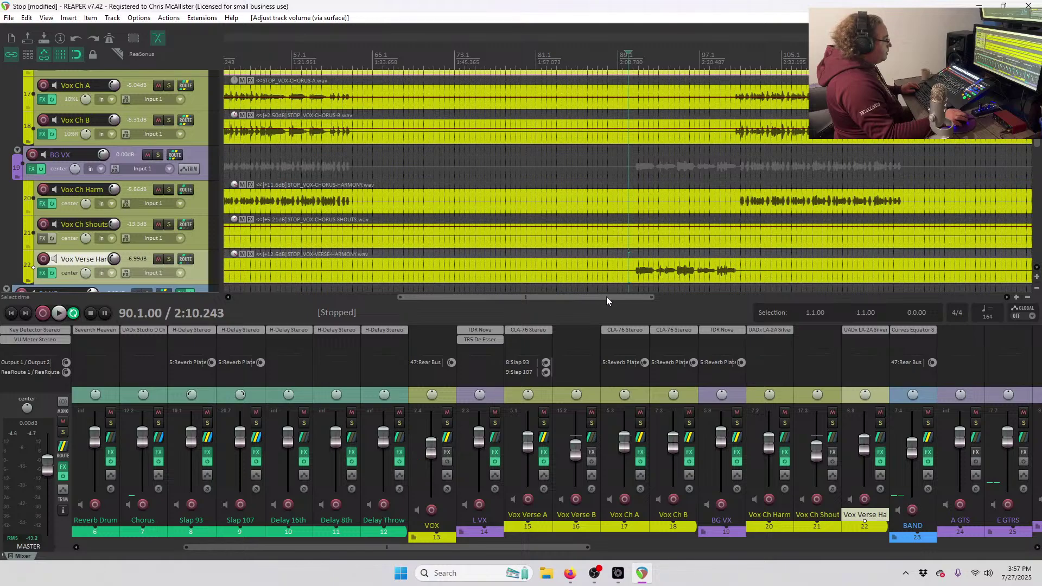
{"action": "left_click_drag", "start_coordinate": [606, 296], "coordinate": [617, 296]}
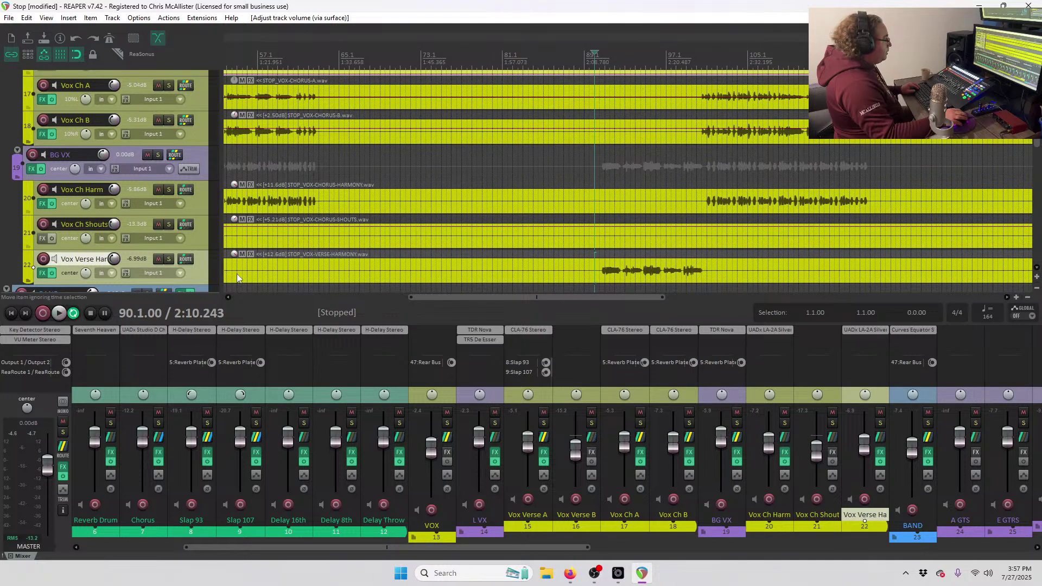
{"action": "right_click", "coordinate": [195, 272]}
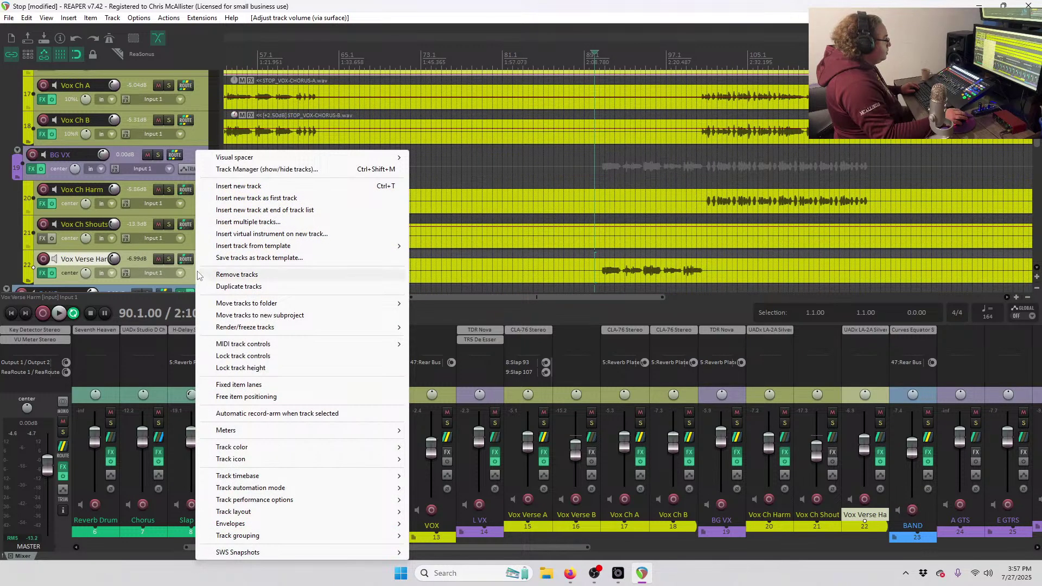
{"action": "left_click", "coordinate": [238, 286]}
{"action": "scroll", "coordinate": [179, 252], "scroll_direction": "down", "scroll_amount": 3}
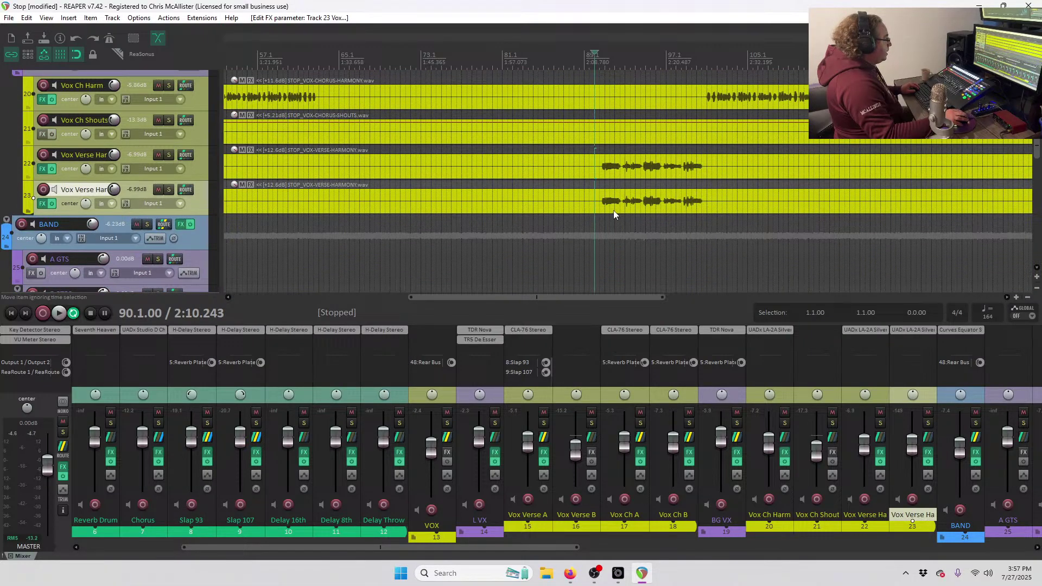
Split the audio items on both Vox Verse Harm tracks at 92.4.00, after the first phrase of the second verse.
{"action": "scroll", "coordinate": [654, 162], "scroll_direction": "up", "scroll_amount": 5}
{"action": "left_click", "coordinate": [731, 168]}
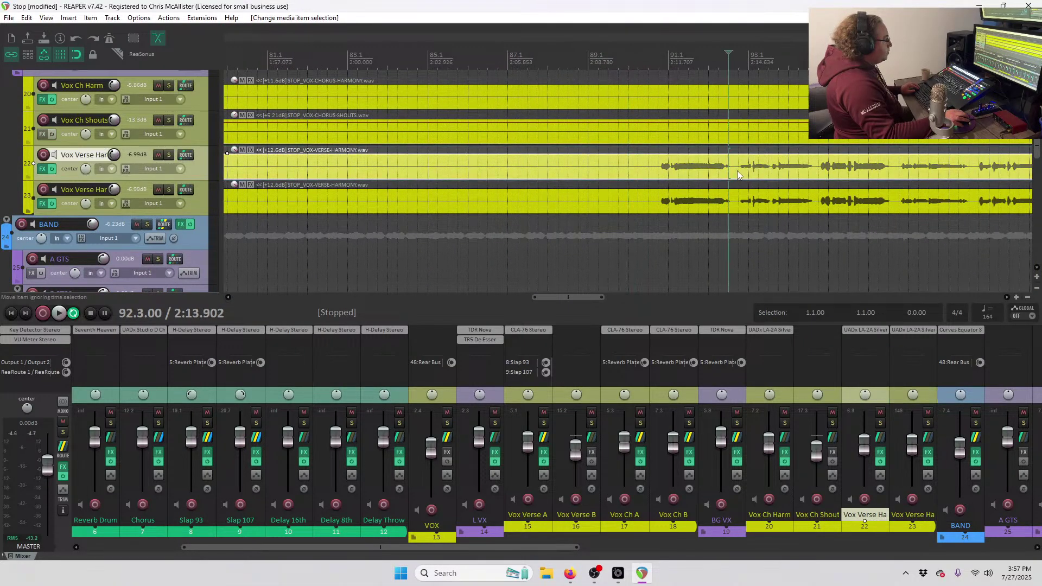
{"action": "left_click", "coordinate": [737, 171]}
{"action": "left_click", "coordinate": [736, 200], "text": "ctrl"}
{"action": "key", "text": "s"}
{"action": "scroll", "coordinate": [735, 202], "scroll_direction": "down", "scroll_amount": 6}
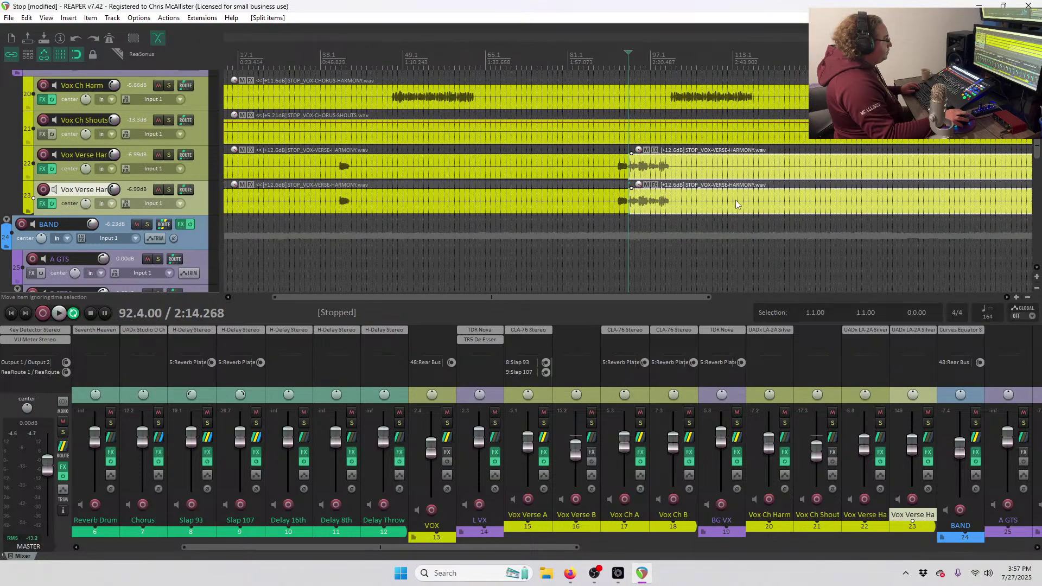
Delete the part after the split on the original Vox Verse Harm and the part before it on the duplicate.
{"action": "scroll", "coordinate": [733, 202], "scroll_direction": "up", "scroll_amount": 3}
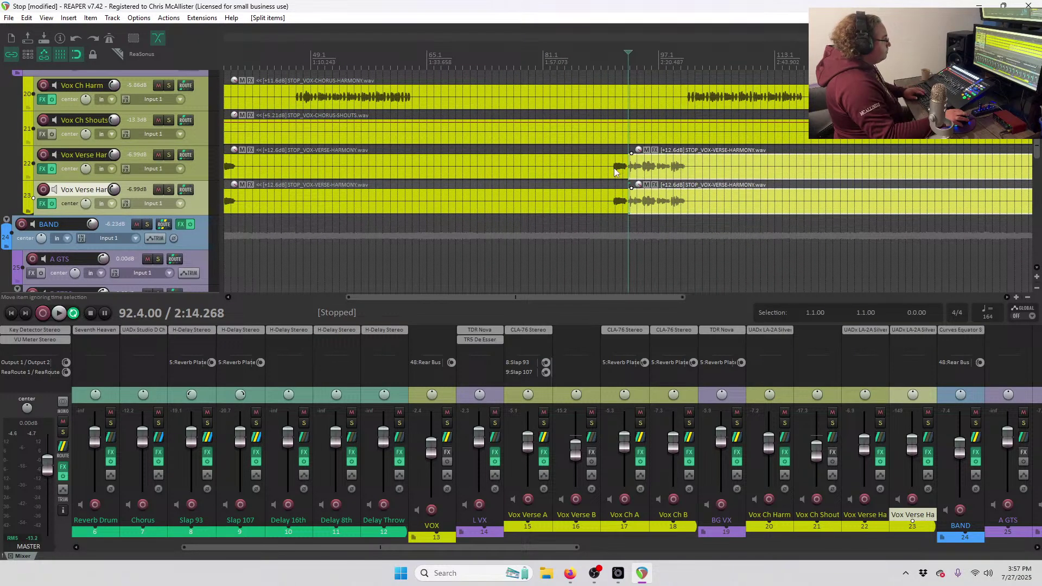
{"action": "key", "text": "Delete"}
{"action": "key", "text": "ctrl+z"}
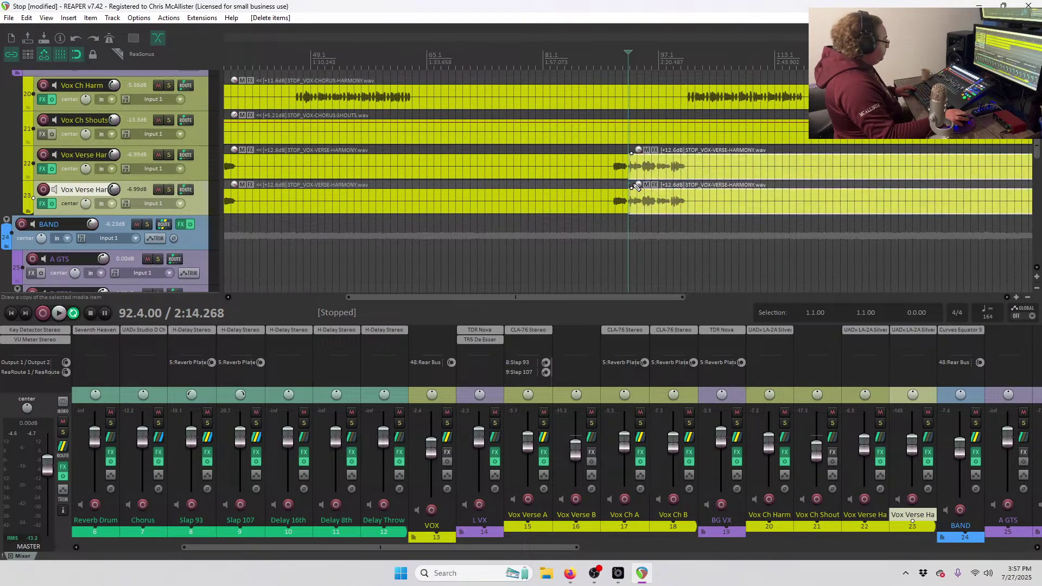
{"action": "key", "text": "Delete"}
{"action": "left_click", "coordinate": [604, 194]}
{"action": "key", "text": "Delete"}
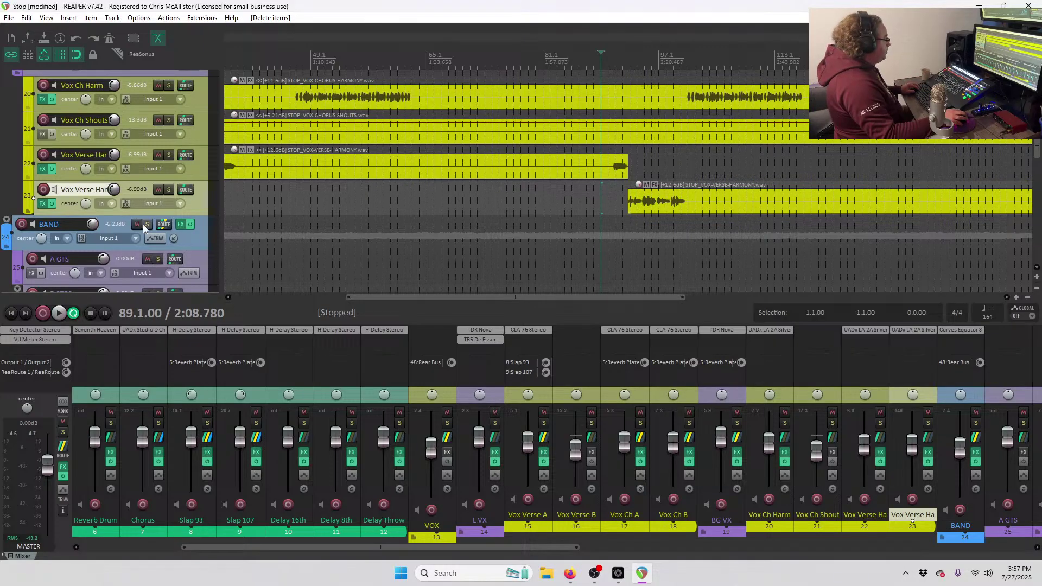
Add Waves Tune Stereo after the LA-2A on the duplicated Vox Verse Harm track.
{"action": "right_click", "coordinate": [42, 208]}
{"action": "left_click", "coordinate": [70, 215]}
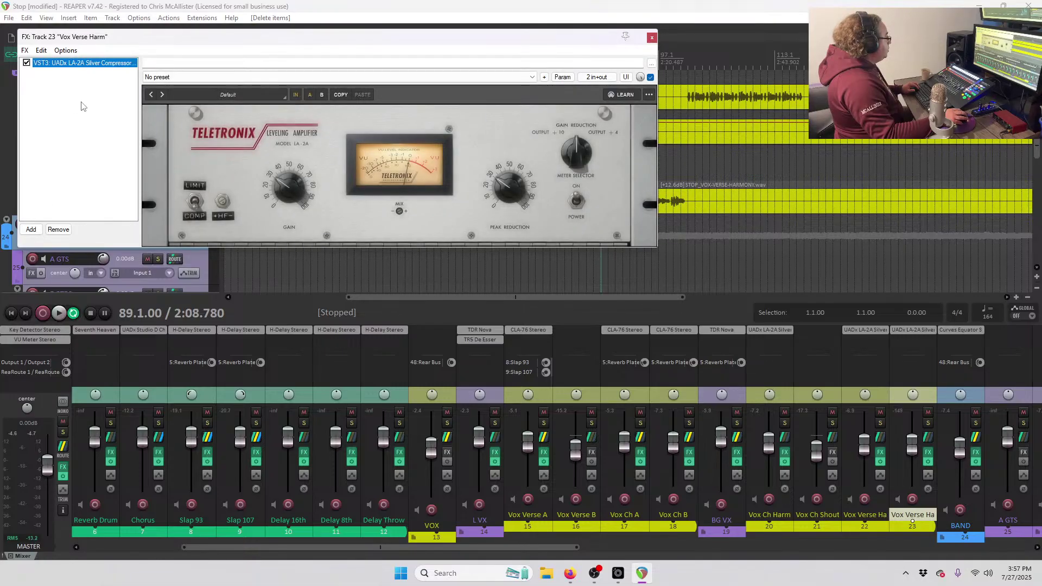
{"action": "double_click", "coordinate": [82, 105]}
{"action": "type", "text": "tune"}
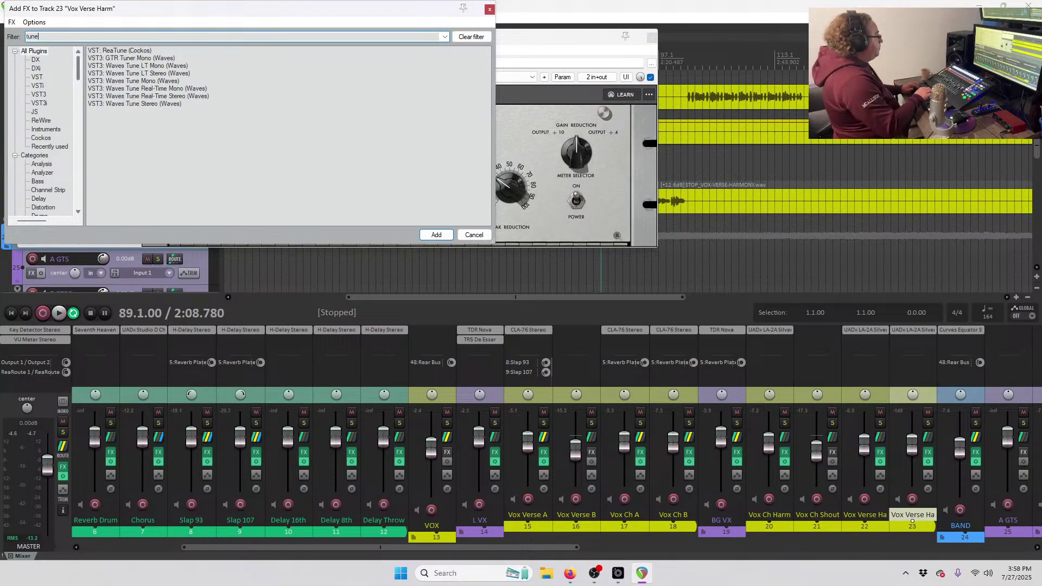
{"action": "double_click", "coordinate": [139, 103]}
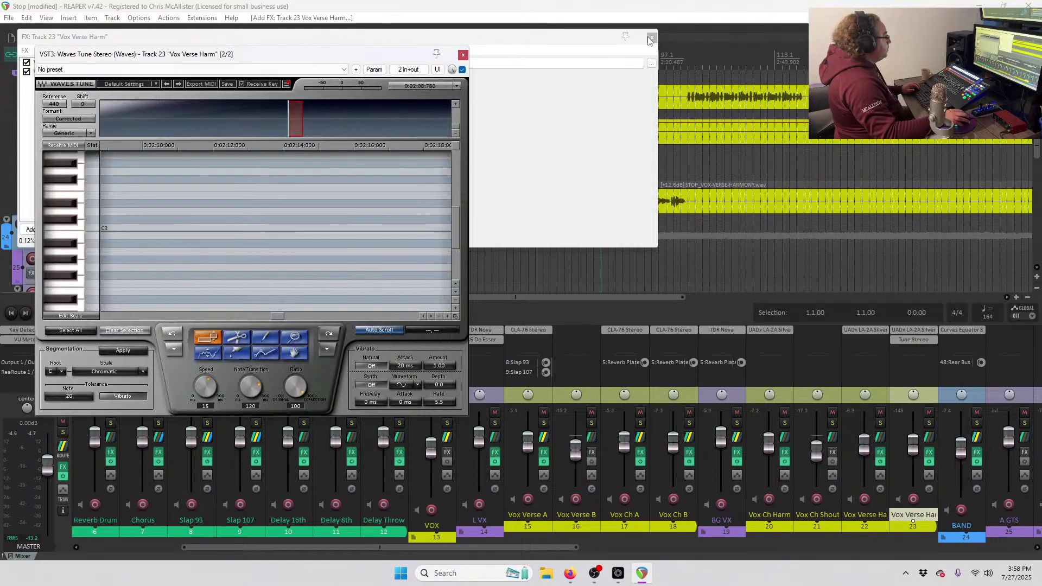
{"action": "left_click", "coordinate": [652, 38]}
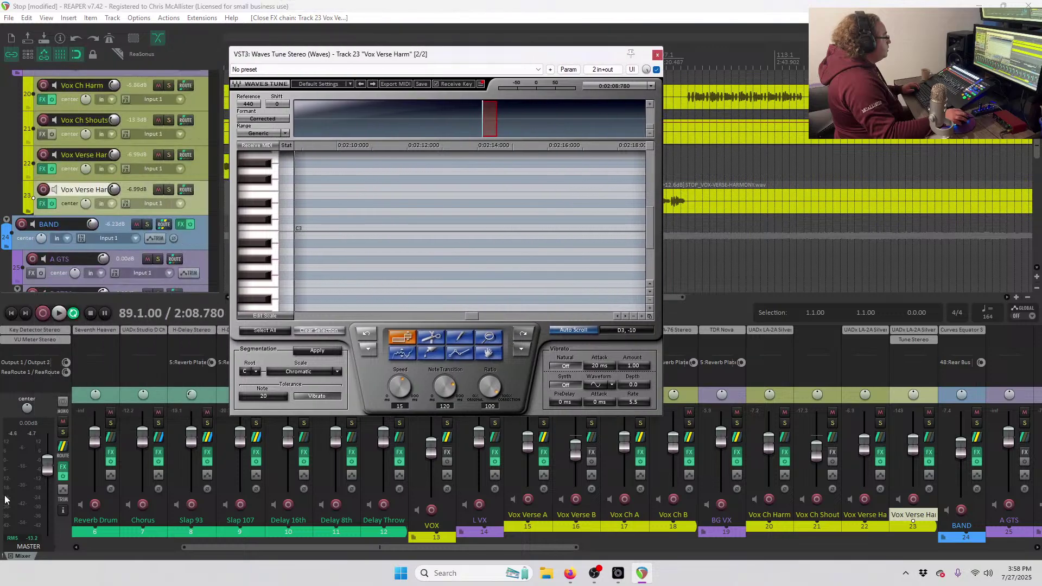
Check the master track's Key Detector and set Waves Tune's root to E and its scale to Natural Minor.
{"action": "left_click", "coordinate": [64, 468]}
{"action": "left_click", "coordinate": [126, 118]}
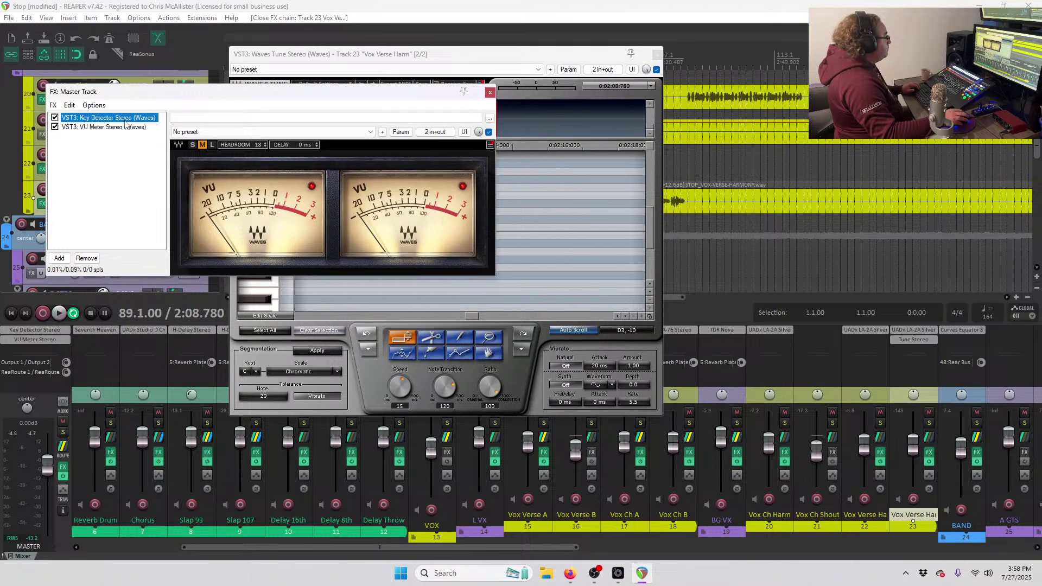
{"action": "left_click", "coordinate": [405, 92]}
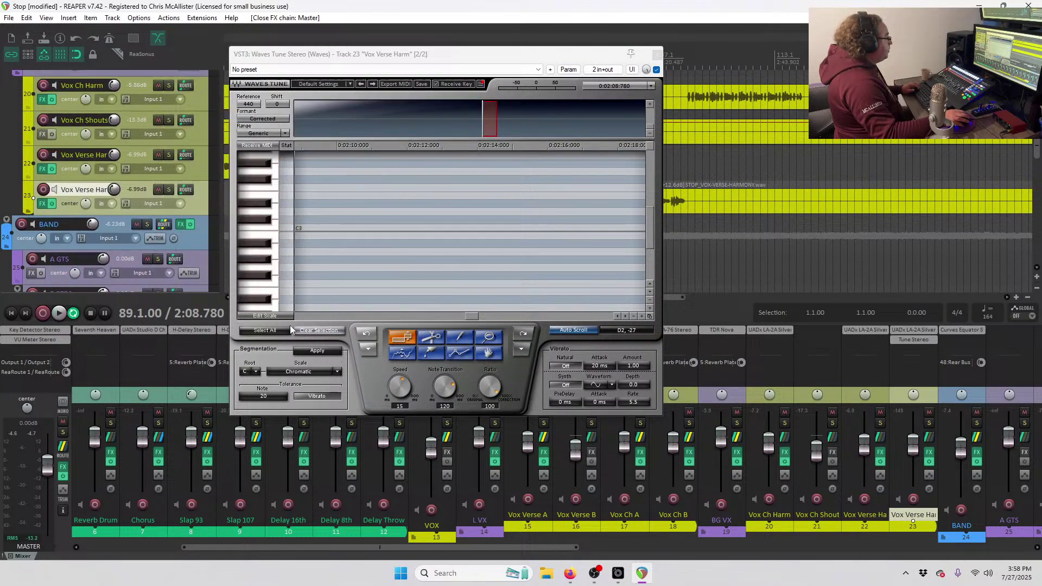
{"action": "left_click", "coordinate": [249, 372]}
{"action": "left_click", "coordinate": [274, 433]}
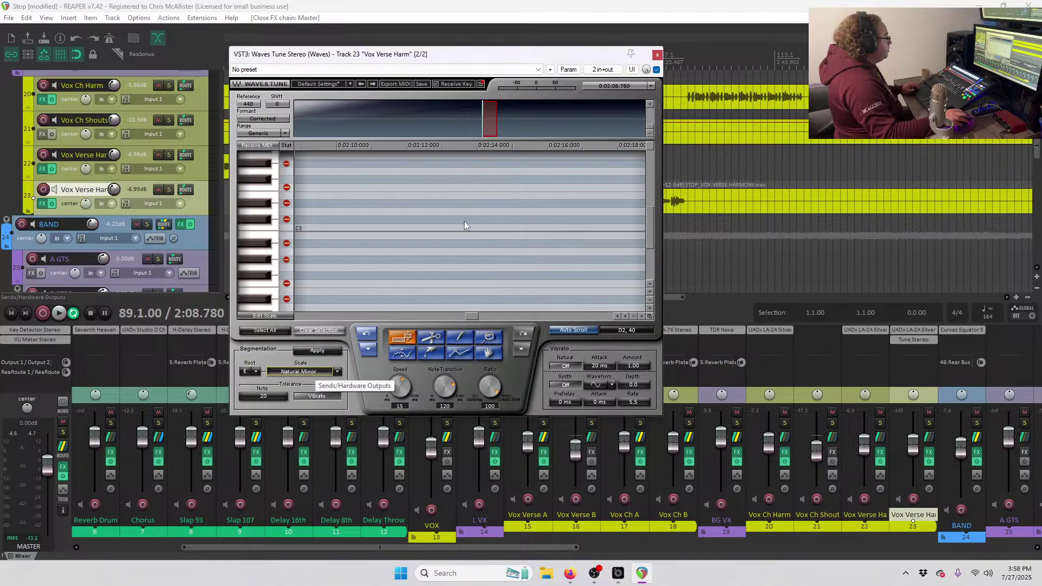
{"action": "left_click", "coordinate": [657, 54]}
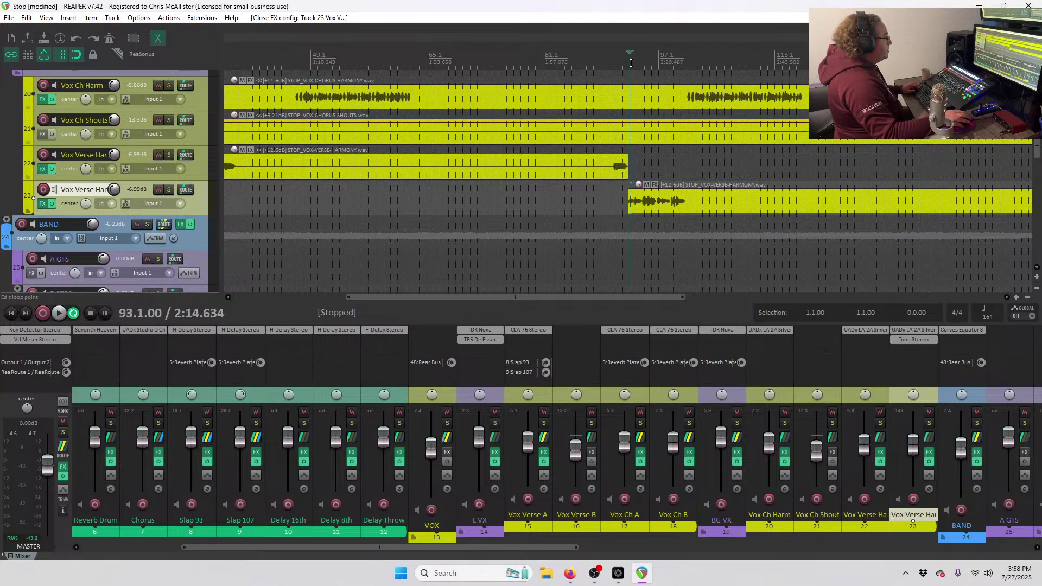
Scan the second-verse harmony into Waves Tune and play the duplicated track soloed to hear the pitch correction.
{"action": "left_click", "coordinate": [42, 204]}
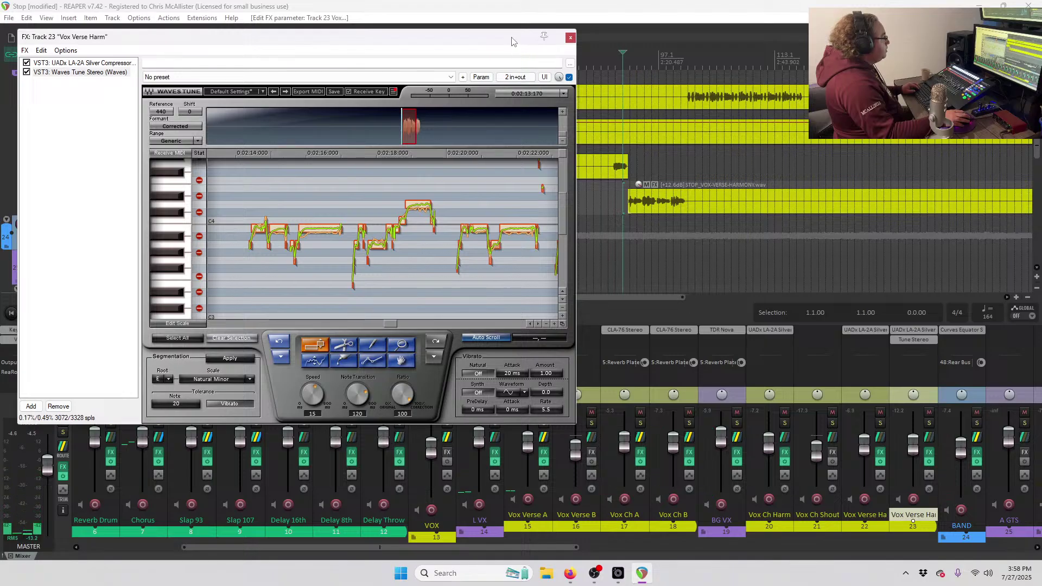
{"action": "left_click_drag", "start_coordinate": [511, 41], "coordinate": [531, 99]}
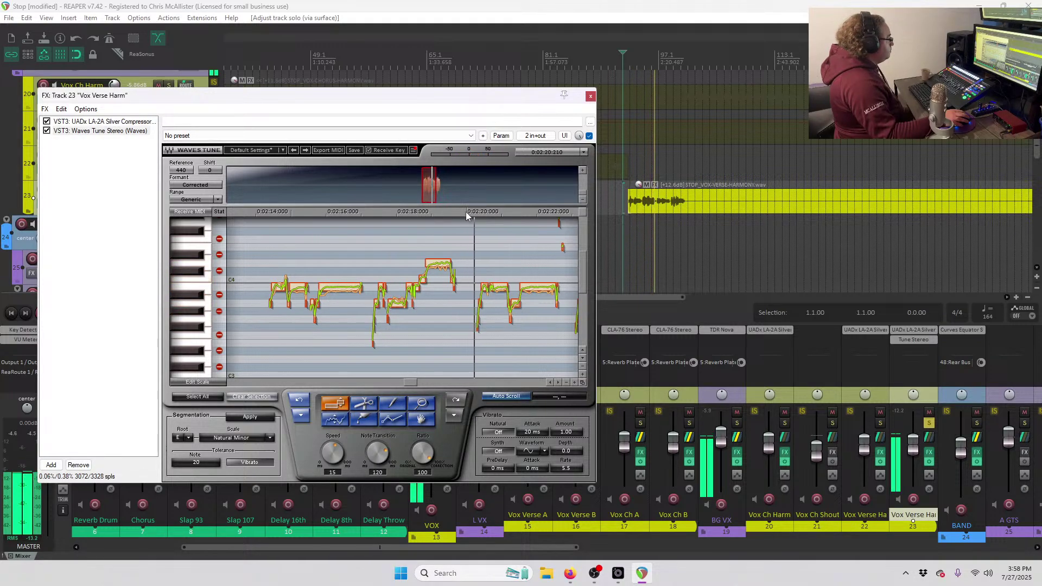
{"action": "key", "text": "space"}
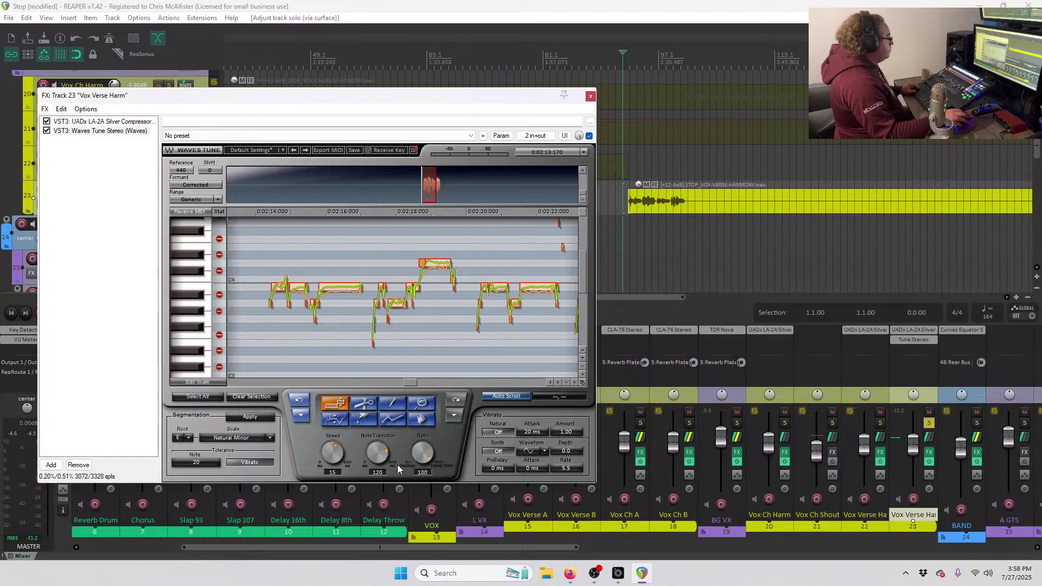
Set Waves Tune's note transition to 9 and replay the soloed harmony with the correction.
{"action": "left_click", "coordinate": [436, 262]}
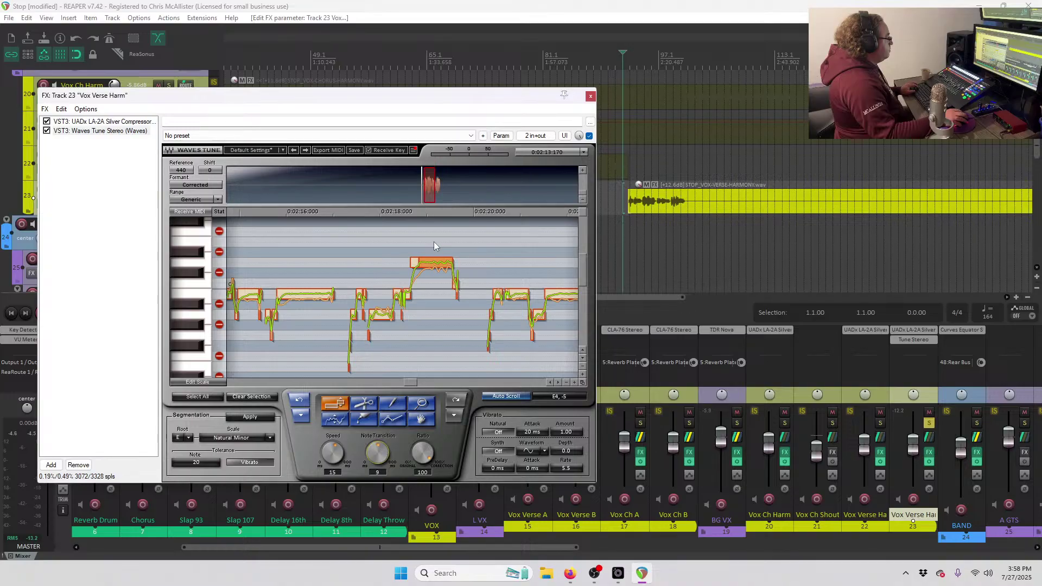
{"action": "key", "text": "space"}
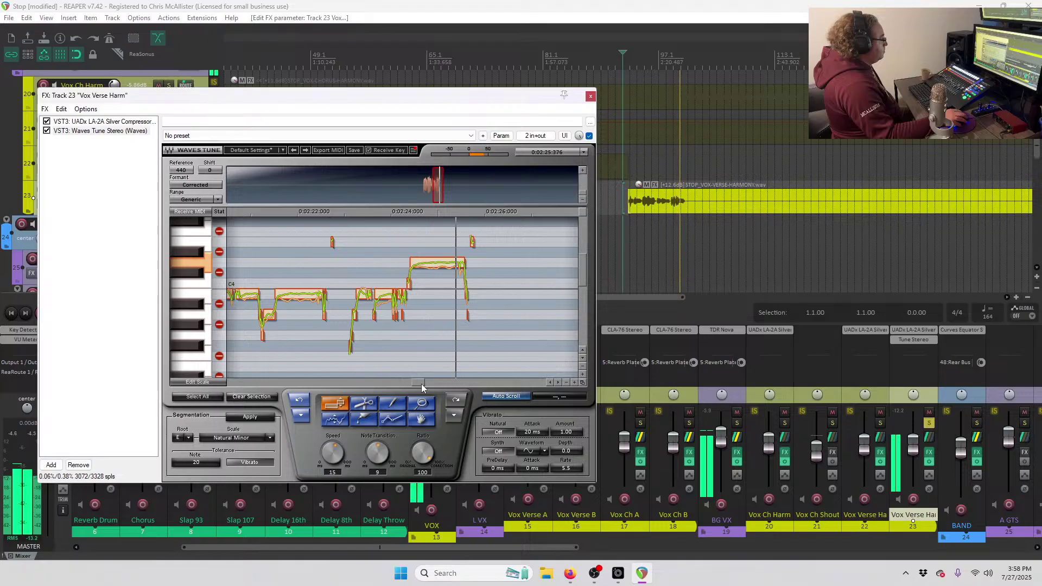
{"action": "key", "text": "space"}
{"action": "left_click", "coordinate": [589, 96]}
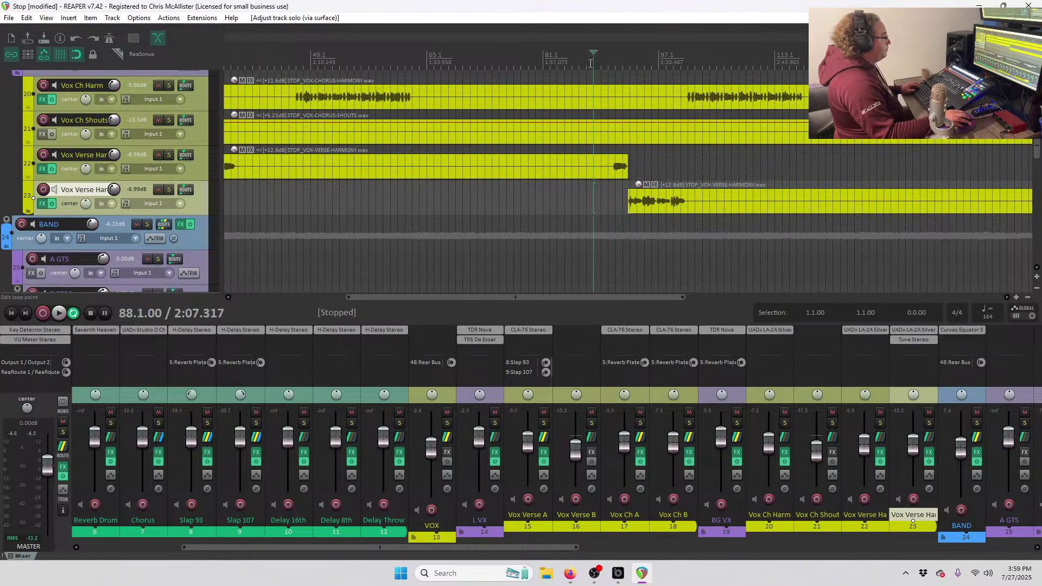
Play the full mix from bar 88 and raise the duplicated Vox Verse Harm to -6.70 dB.
{"action": "key", "text": "space"}
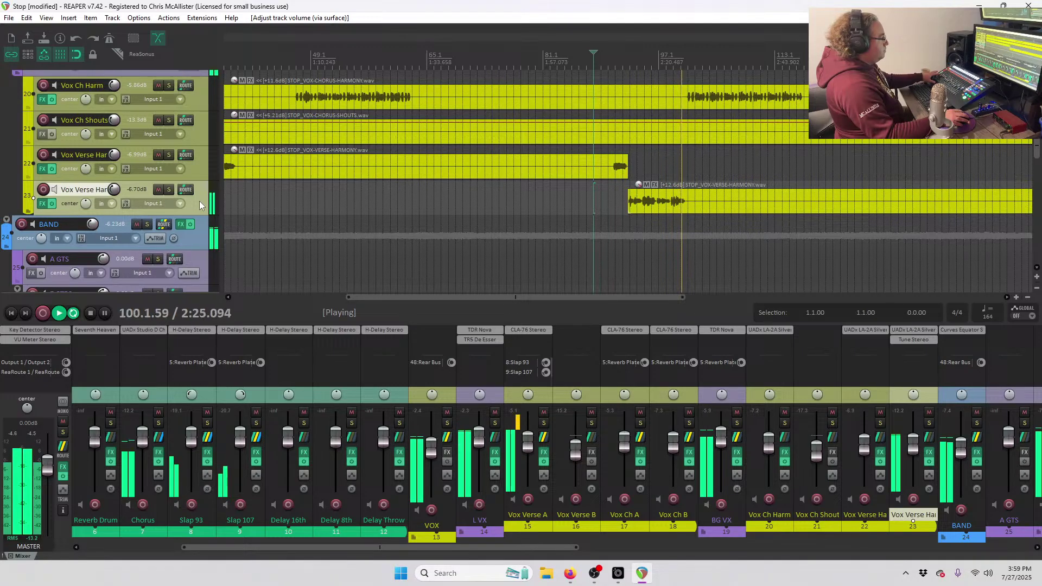
{"action": "key", "text": "space"}
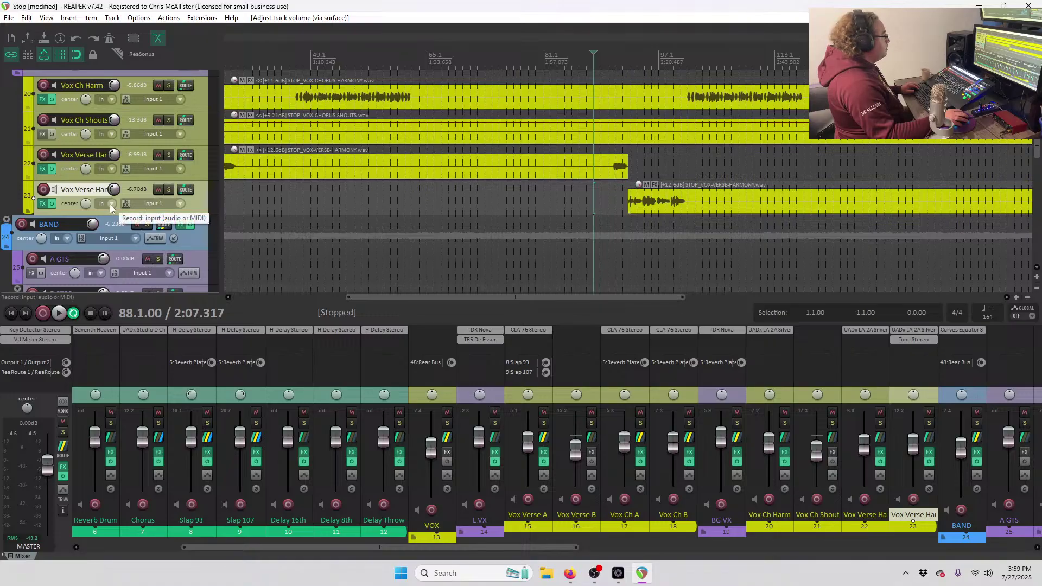
{"action": "scroll", "coordinate": [106, 210], "scroll_direction": "up", "scroll_amount": 3}
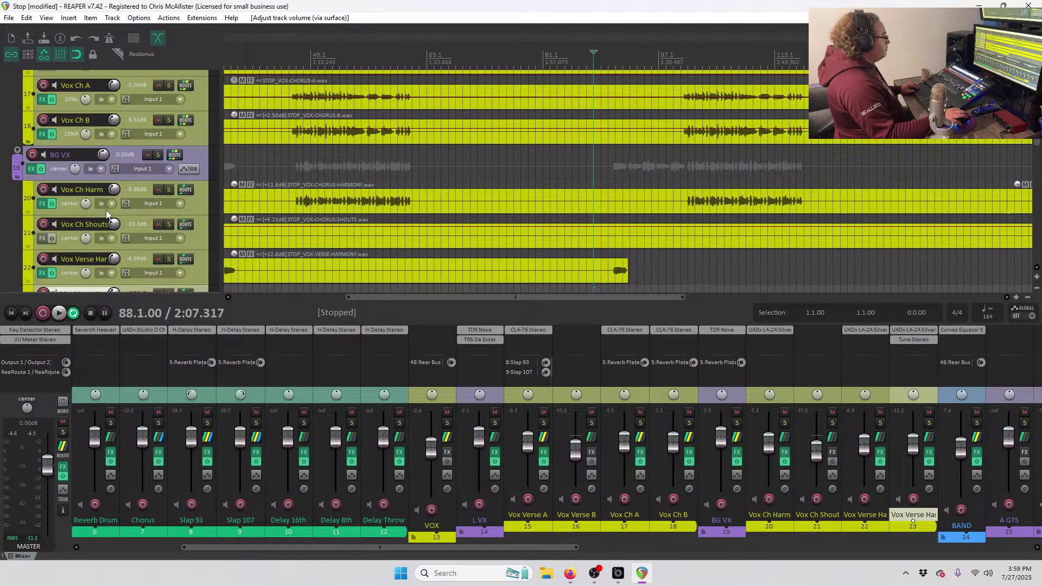
{"action": "scroll", "coordinate": [106, 210], "scroll_direction": "down", "scroll_amount": 2}
{"action": "scroll", "coordinate": [106, 210], "scroll_direction": "down", "scroll_amount": 2}
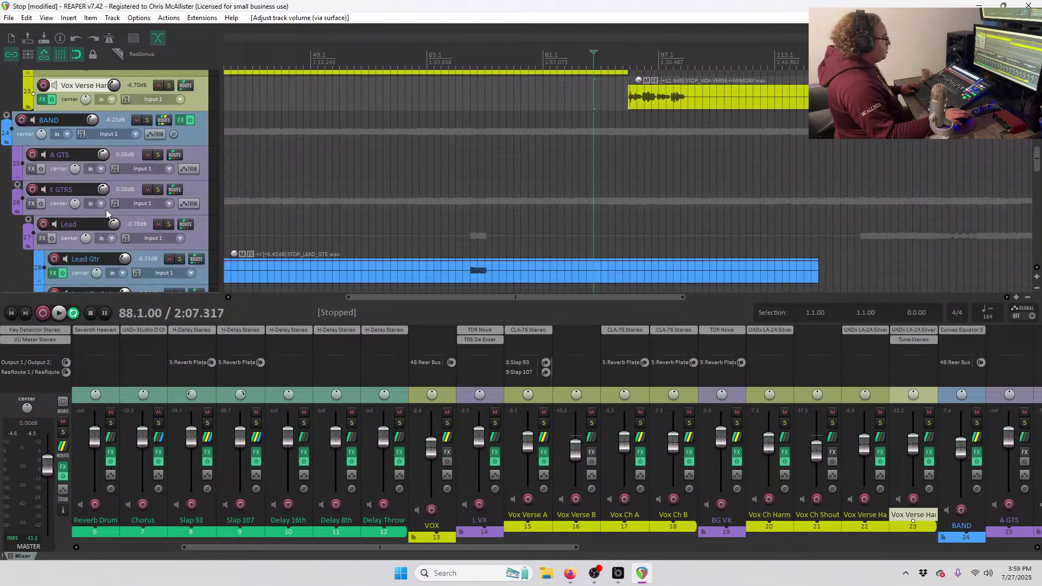
{"action": "scroll", "coordinate": [777, 59], "scroll_direction": "down", "scroll_amount": 2}
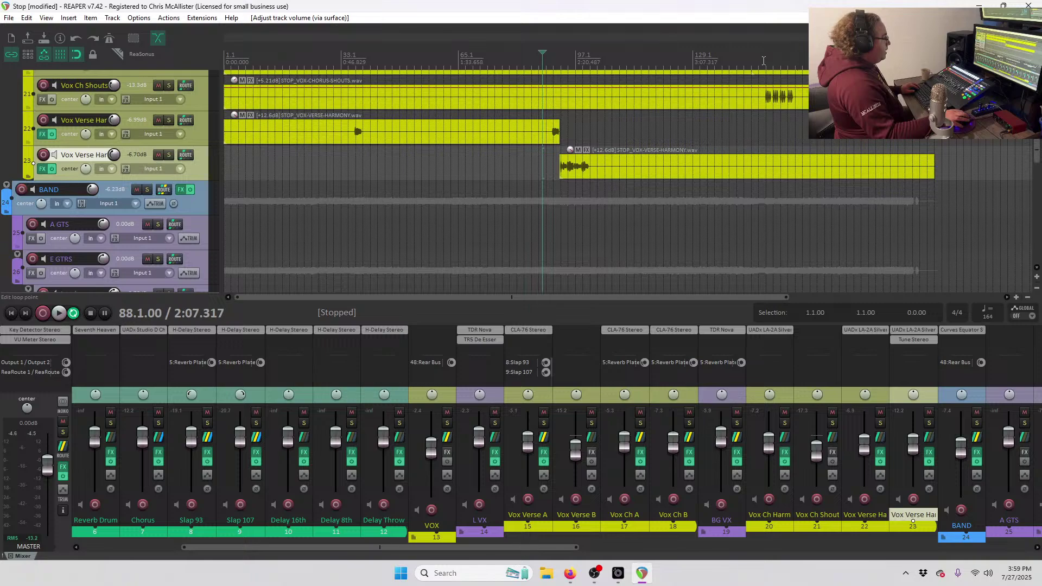
Play the last chorus from bar 148 and raise the Vox Ch Shouts track to +0.86 dB.
{"action": "scroll", "coordinate": [68, 223], "scroll_direction": "up", "scroll_amount": 4}
{"action": "scroll", "coordinate": [682, 243], "scroll_direction": "up", "scroll_amount": 5}
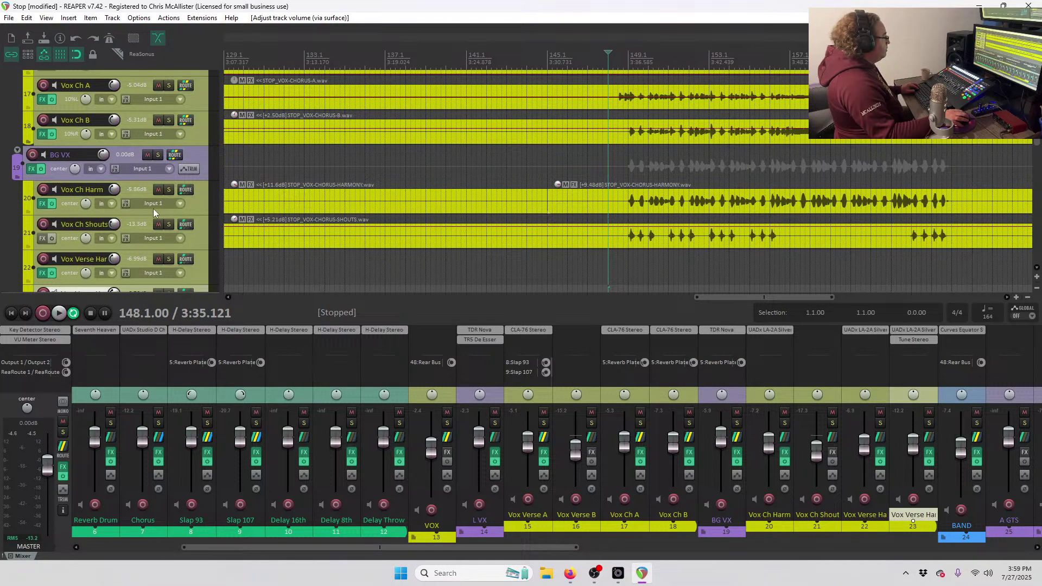
{"action": "left_click", "coordinate": [208, 239]}
{"action": "key", "text": "space"}
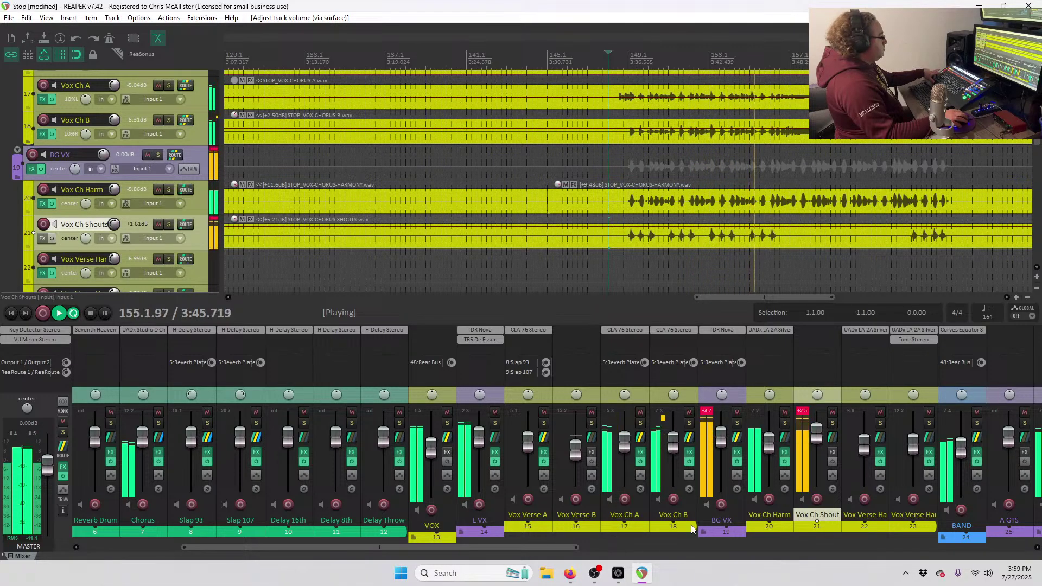
{"action": "left_click", "coordinate": [708, 412]}
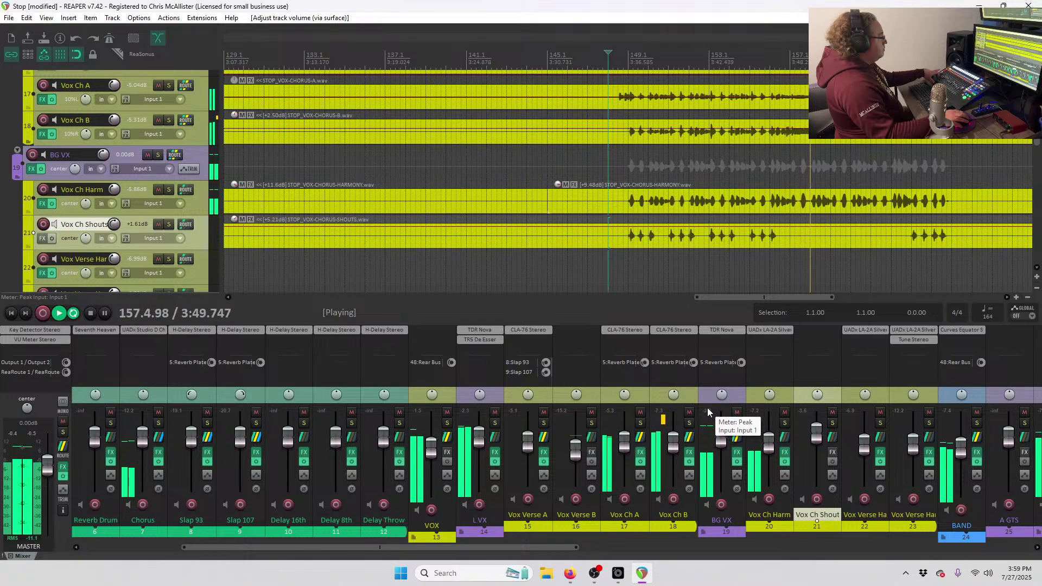
{"action": "key", "text": "space"}
{"action": "key", "text": "space"}
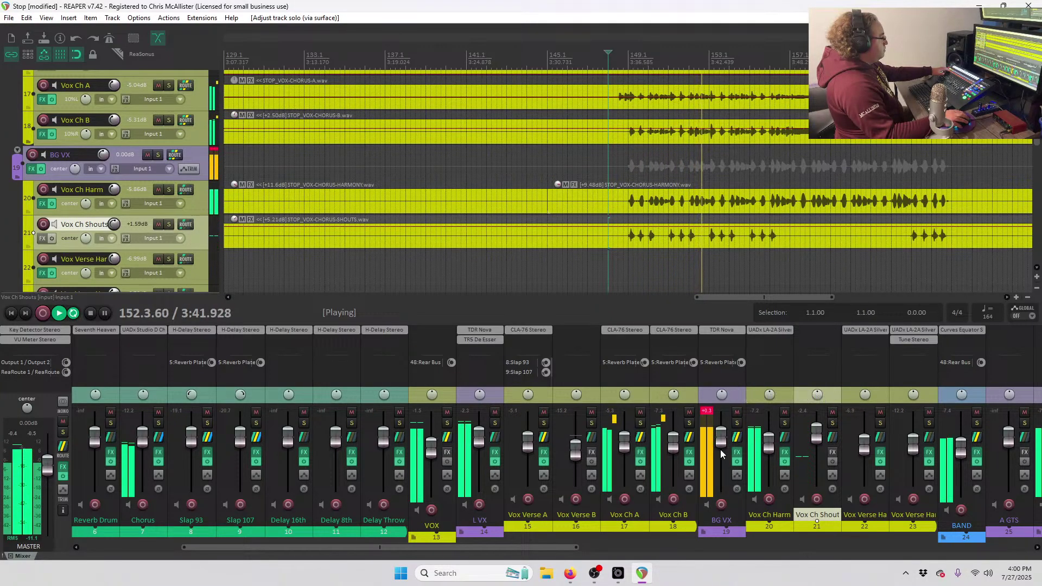
{"action": "mouse_move", "coordinate": [721, 432]}
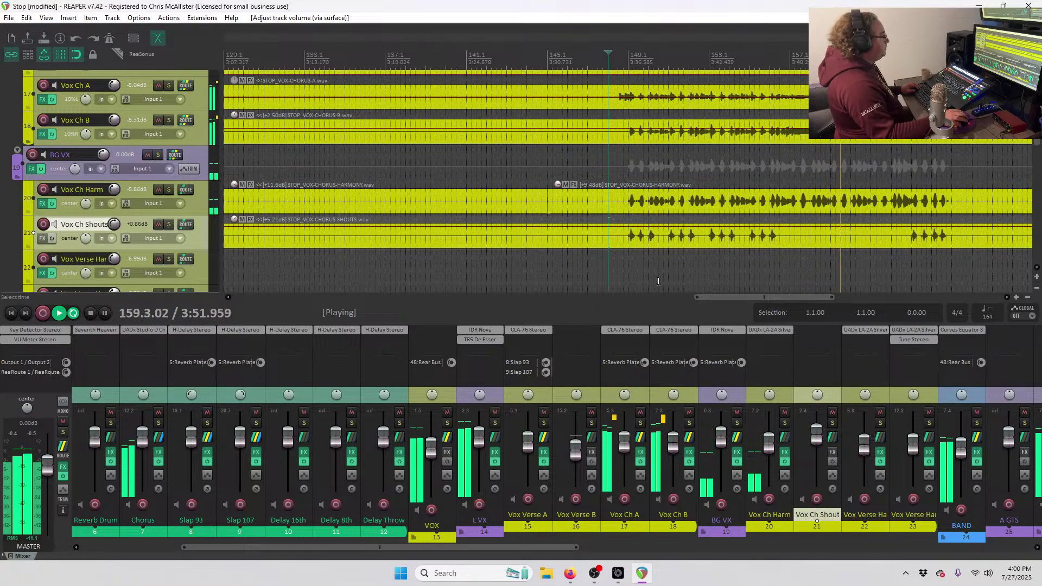
Add a send from the Lead Gtr Solo track to the Slap 107 track.
{"action": "scroll", "coordinate": [535, 284], "scroll_direction": "down", "scroll_amount": 3}
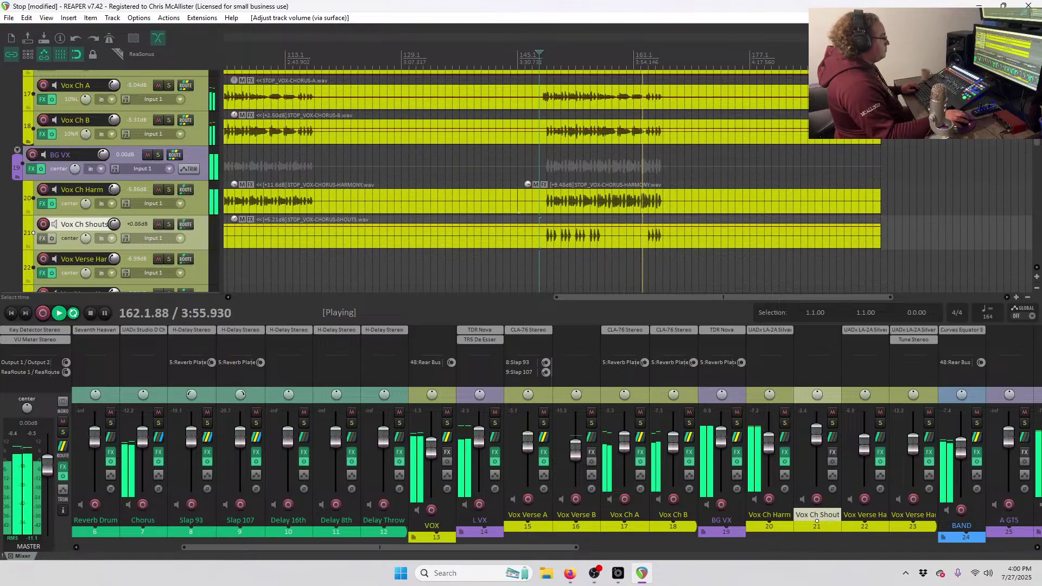
{"action": "scroll", "coordinate": [1029, 160], "scroll_direction": "down", "scroll_amount": 5}
{"action": "scroll", "coordinate": [1028, 163], "scroll_direction": "down", "scroll_amount": 5}
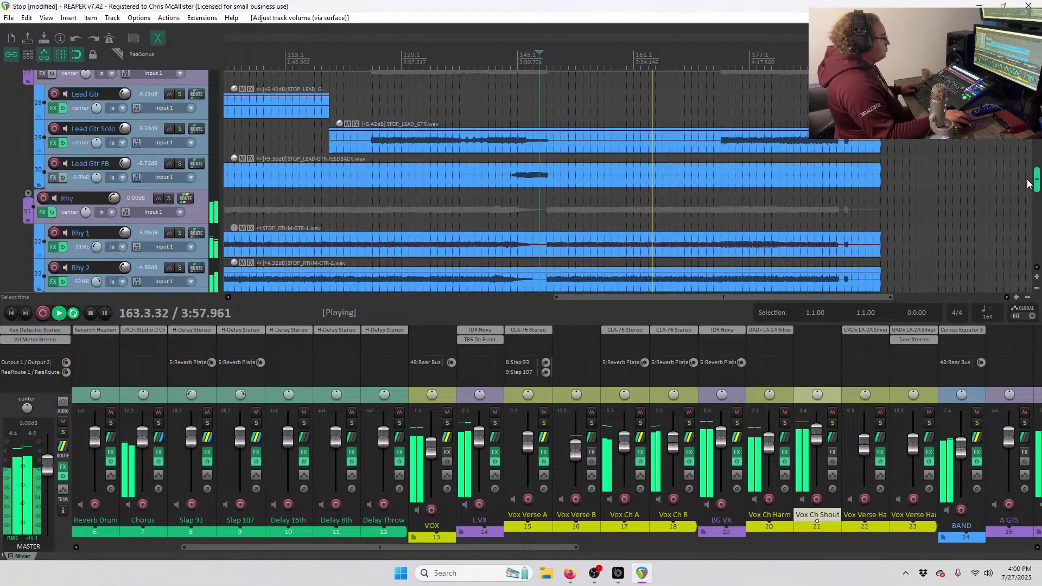
{"action": "mouse_move", "coordinate": [1027, 181]}
{"action": "left_mouse_down"}
{"action": "mouse_move", "coordinate": [1026, 157]}
{"action": "mouse_move", "coordinate": [1024, 189]}
{"action": "mouse_move", "coordinate": [1024, 179]}
{"action": "left_mouse_up"}
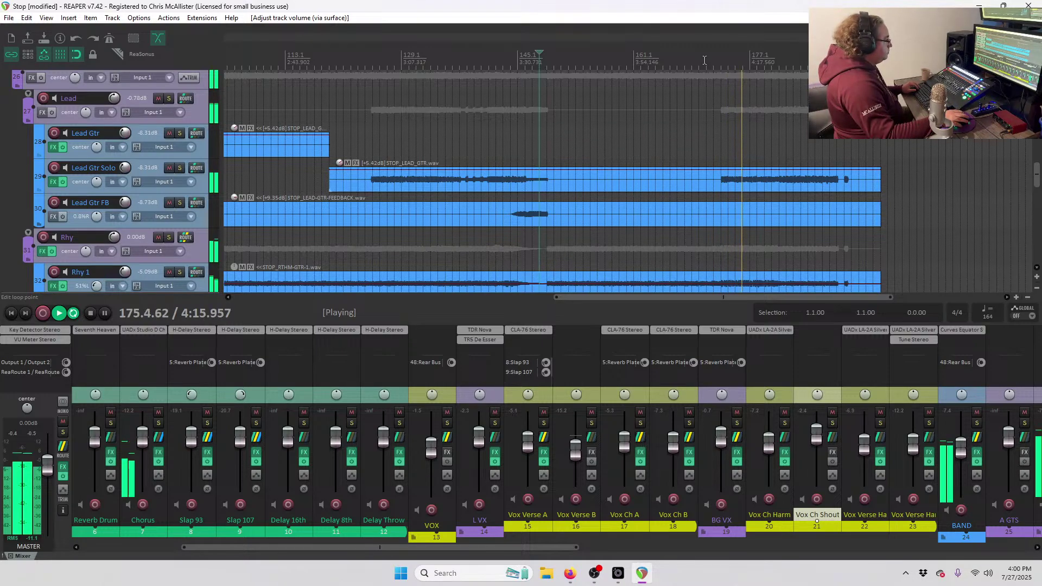
{"action": "right_click", "coordinate": [191, 173]}
{"action": "mouse_move", "coordinate": [255, 193]}
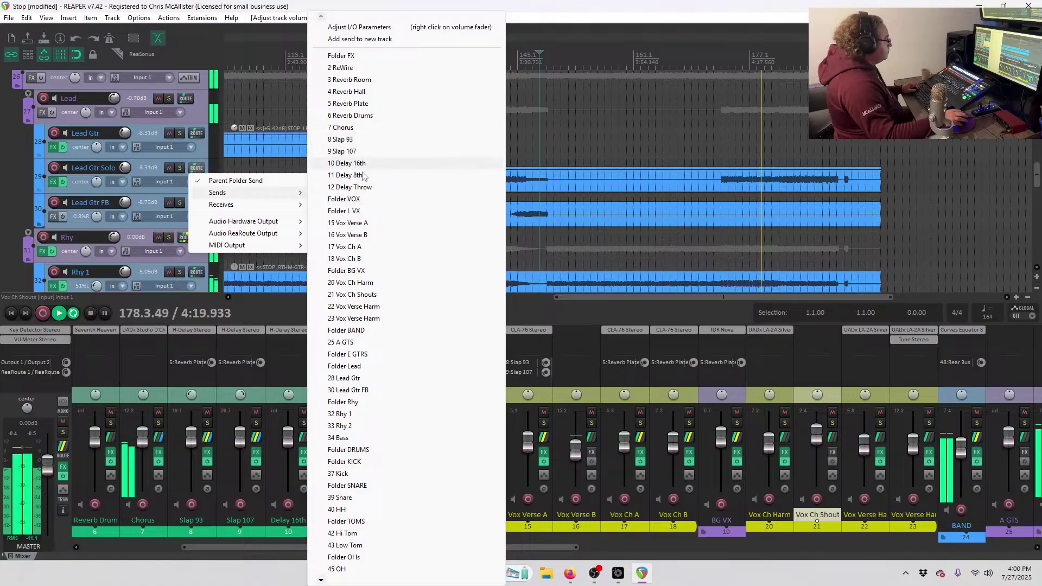
{"action": "left_click", "coordinate": [365, 164]}
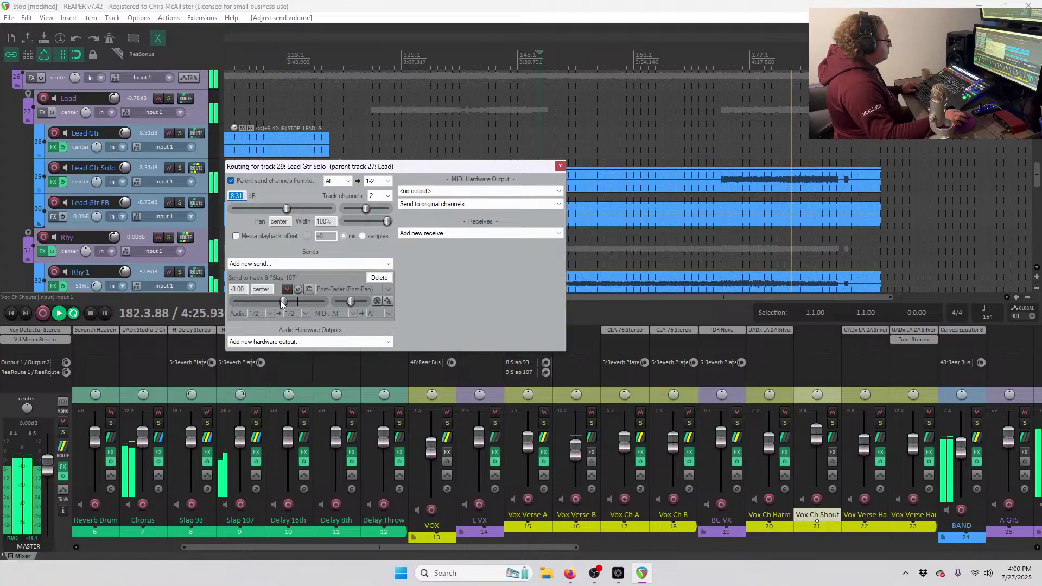
Replay the outro solo with Lead Gtr Solo soloed, set its Slap 107 send to -17.71 dB and unsolo the track.
{"action": "left_click", "coordinate": [181, 168]}
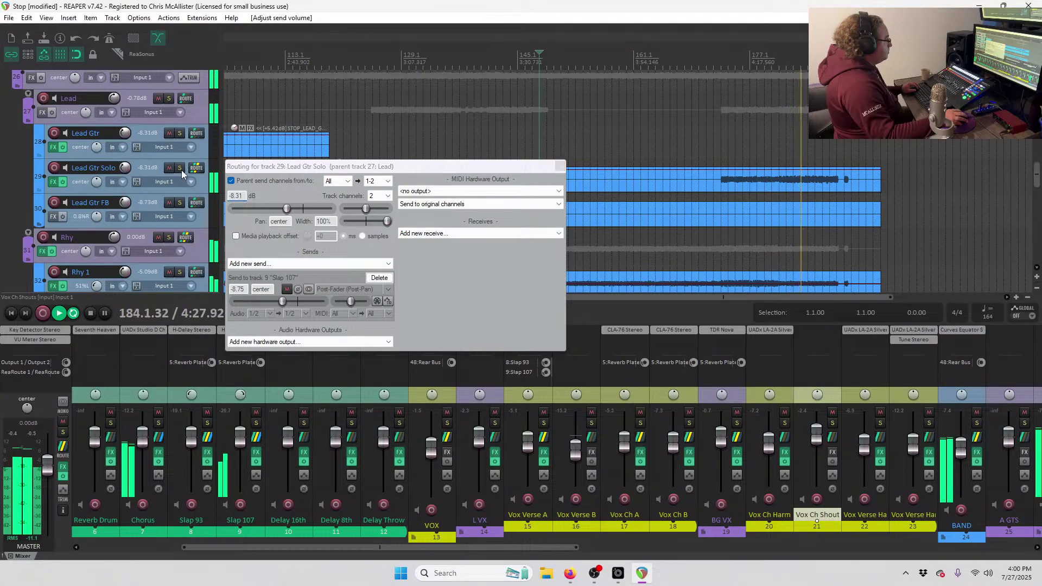
{"action": "left_click", "coordinate": [718, 63]}
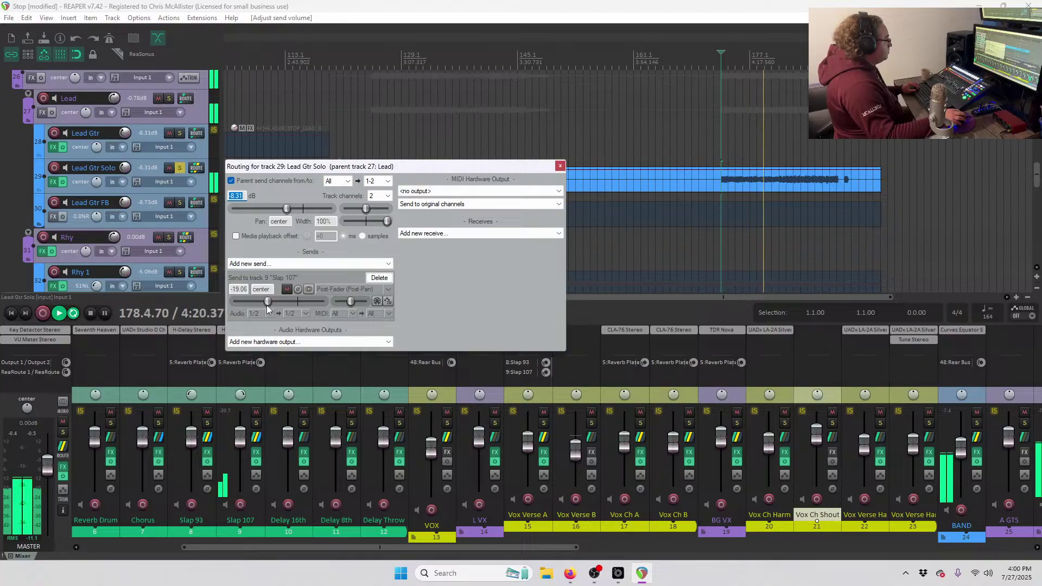
{"action": "left_click_drag", "start_coordinate": [268, 309], "coordinate": [269, 309]}
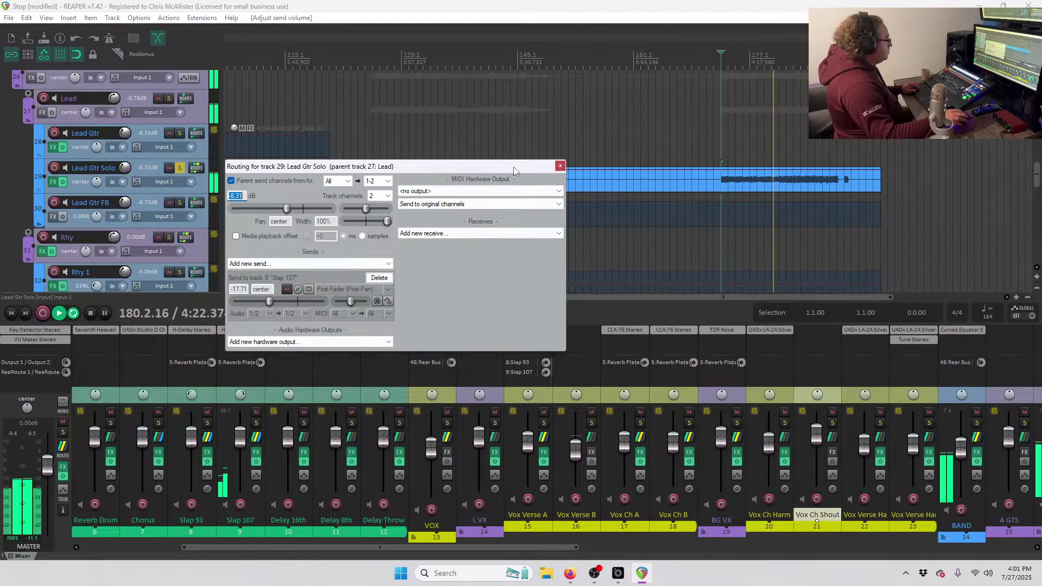
{"action": "left_click", "coordinate": [196, 169]}
{"action": "left_click", "coordinate": [182, 170]}
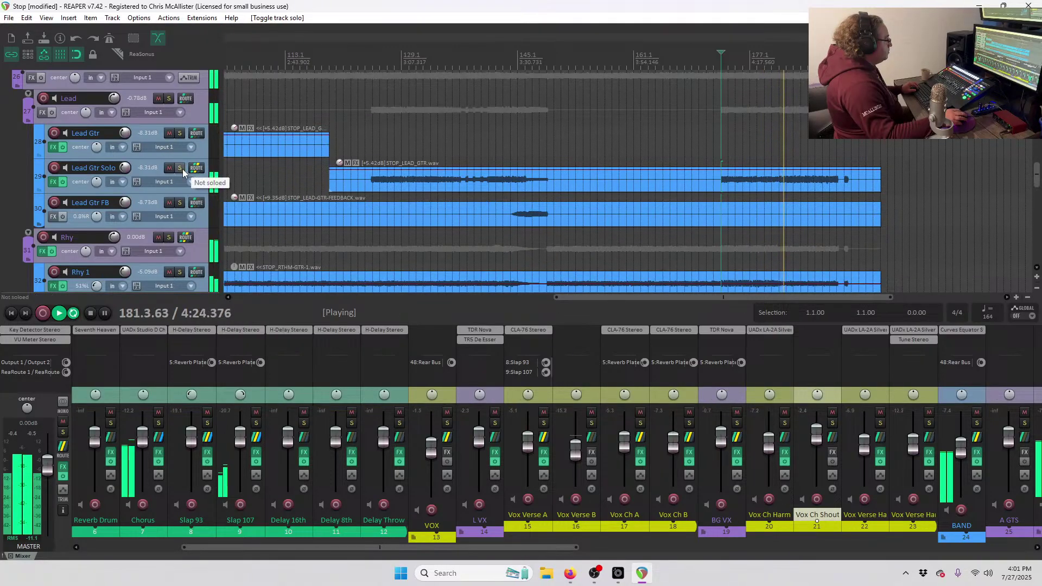
Play the guitar solo from bar 124, set Lead Gtr Solo to -1.69 dB and pan it 35% right.
{"action": "left_click", "coordinate": [367, 58]}
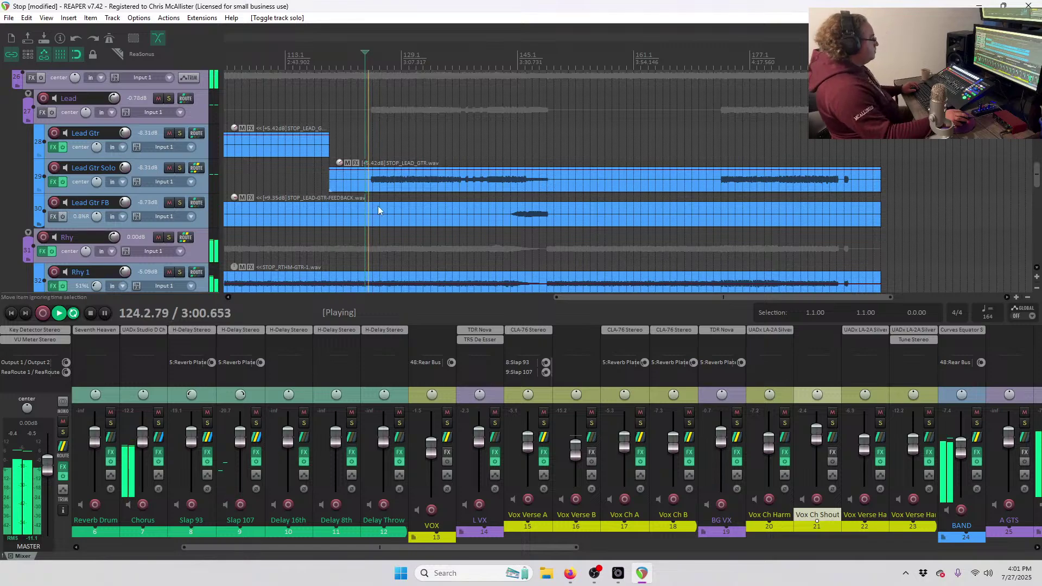
{"action": "scroll", "coordinate": [380, 224], "scroll_direction": "down", "scroll_amount": 4}
{"action": "scroll", "coordinate": [438, 226], "scroll_direction": "up", "scroll_amount": 2}
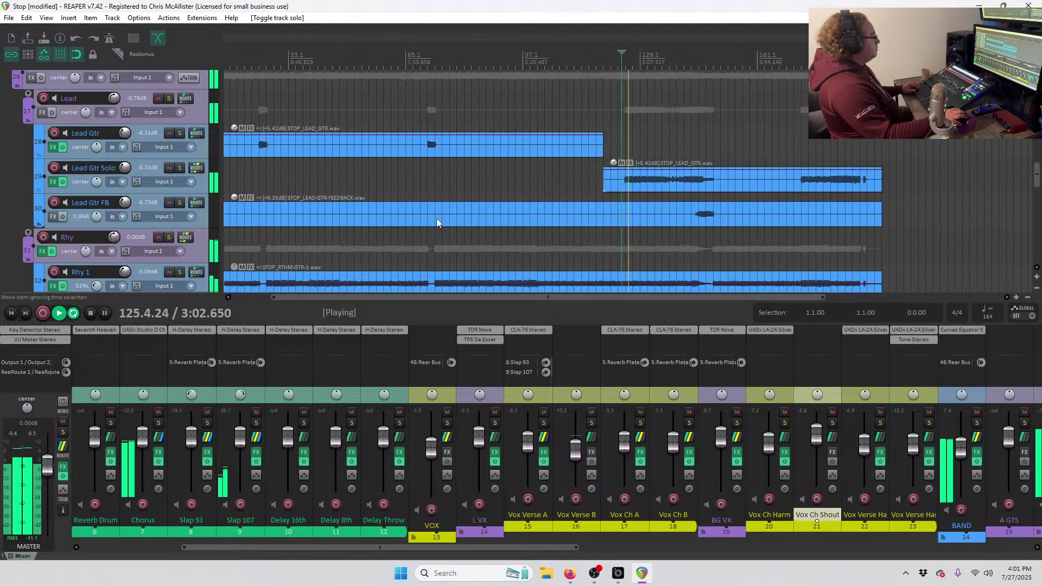
{"action": "left_click", "coordinate": [202, 183]}
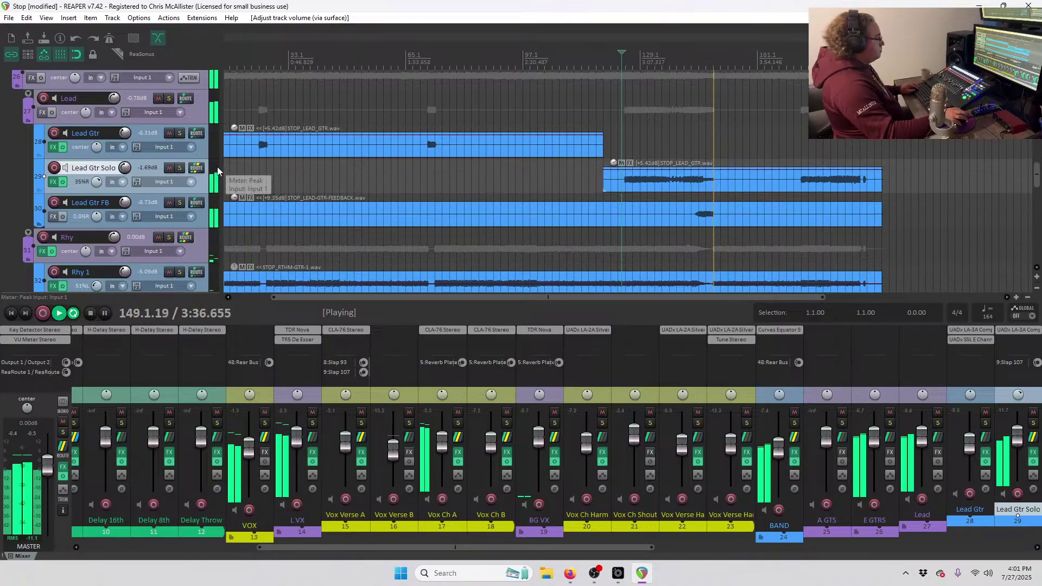
{"action": "key", "text": "space"}
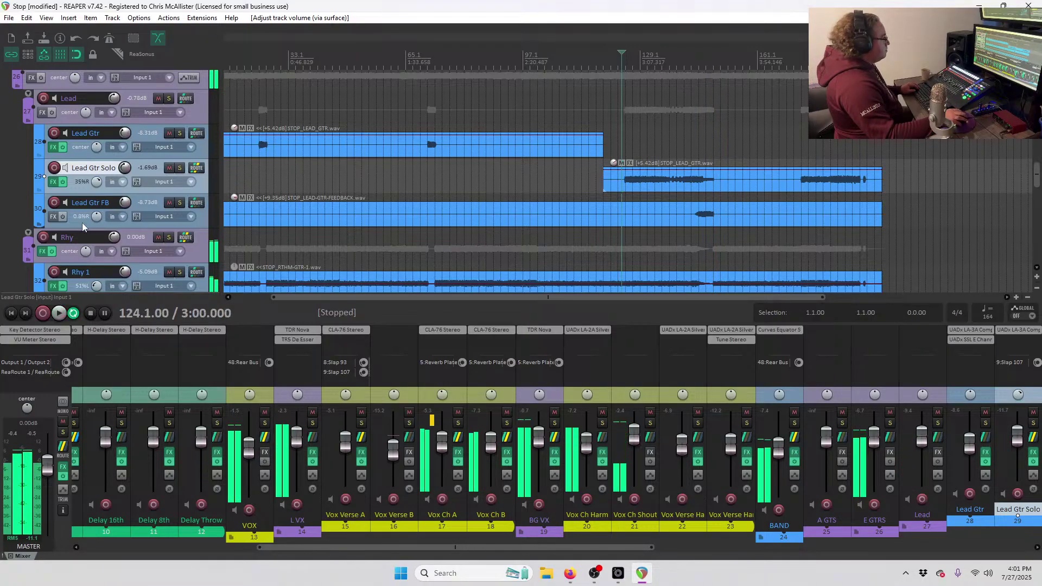
Show Lead Gtr Solo's volume envelope and lower it to about -2.5 dB from around bar 171 for the outro solo.
{"action": "left_click", "coordinate": [211, 223]}
{"action": "left_click", "coordinate": [202, 226]}
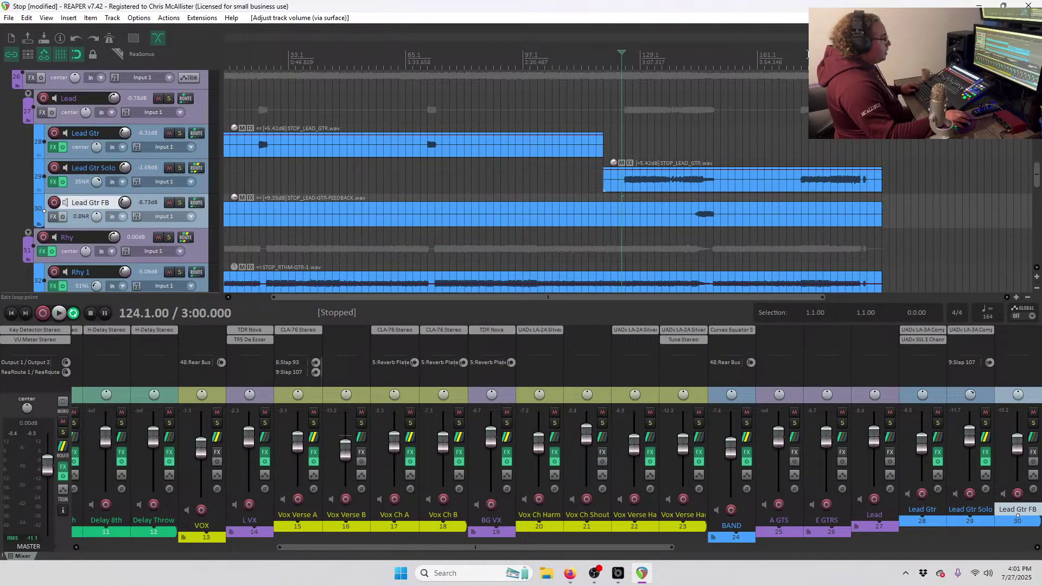
{"action": "left_click", "coordinate": [795, 57]}
{"action": "key", "text": "space"}
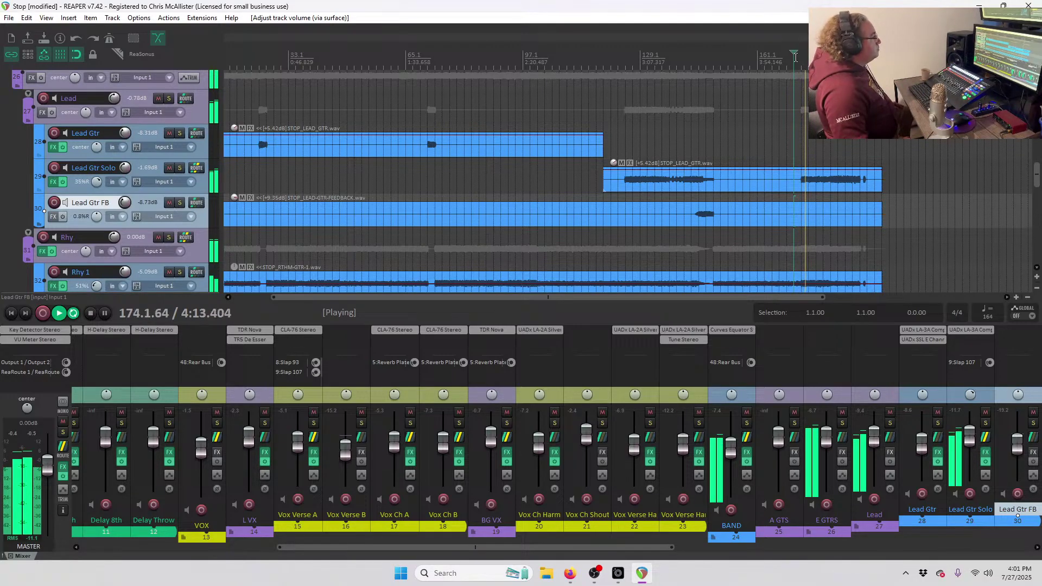
{"action": "left_click", "coordinate": [210, 184]}
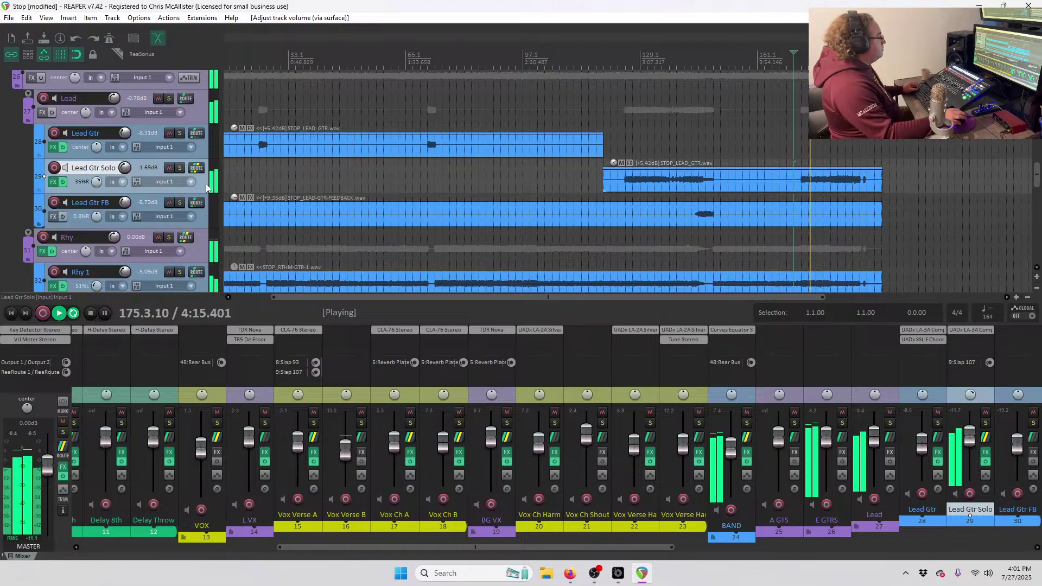
{"action": "key", "text": "v"}
{"action": "scroll", "coordinate": [881, 179], "scroll_direction": "up", "scroll_amount": 4}
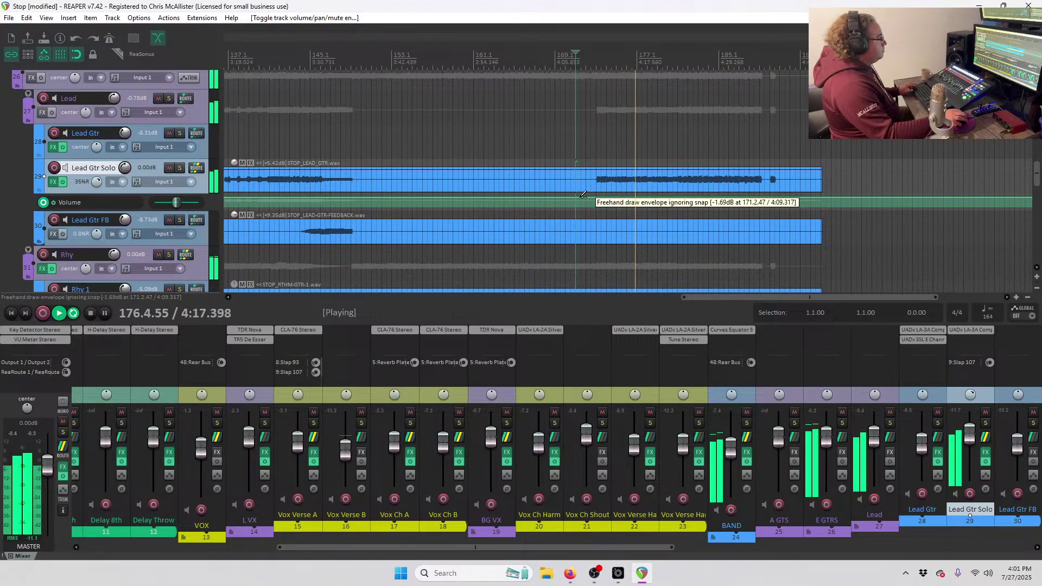
{"action": "left_click_drag", "start_coordinate": [630, 195], "coordinate": [635, 197]}
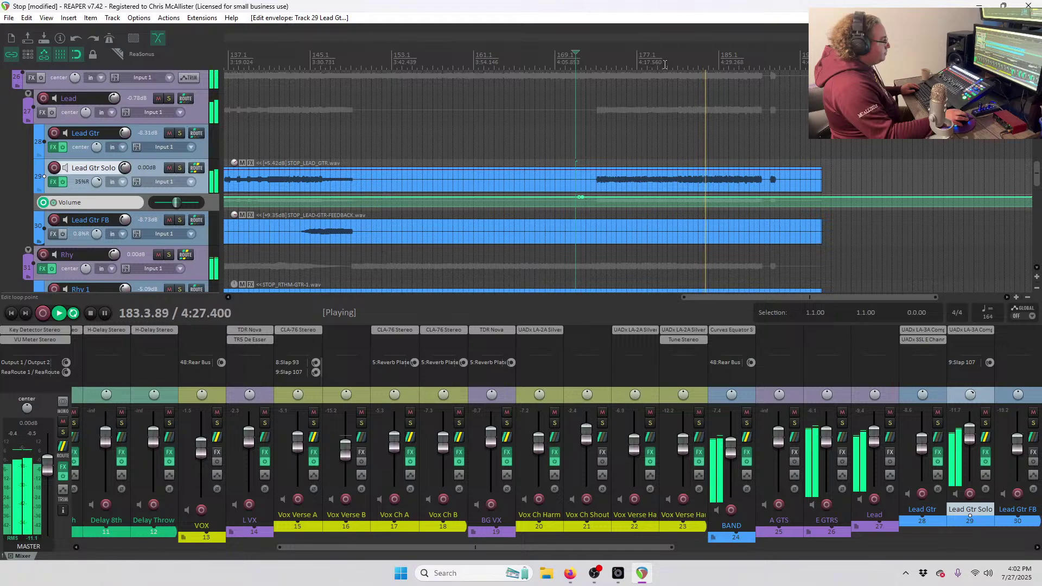
Add envelope points at bar 181 and raise Lead Gtr Solo's volume by 2 dB to -0.49 dB from there on.
{"action": "scroll", "coordinate": [665, 64], "scroll_direction": "up", "scroll_amount": 5}
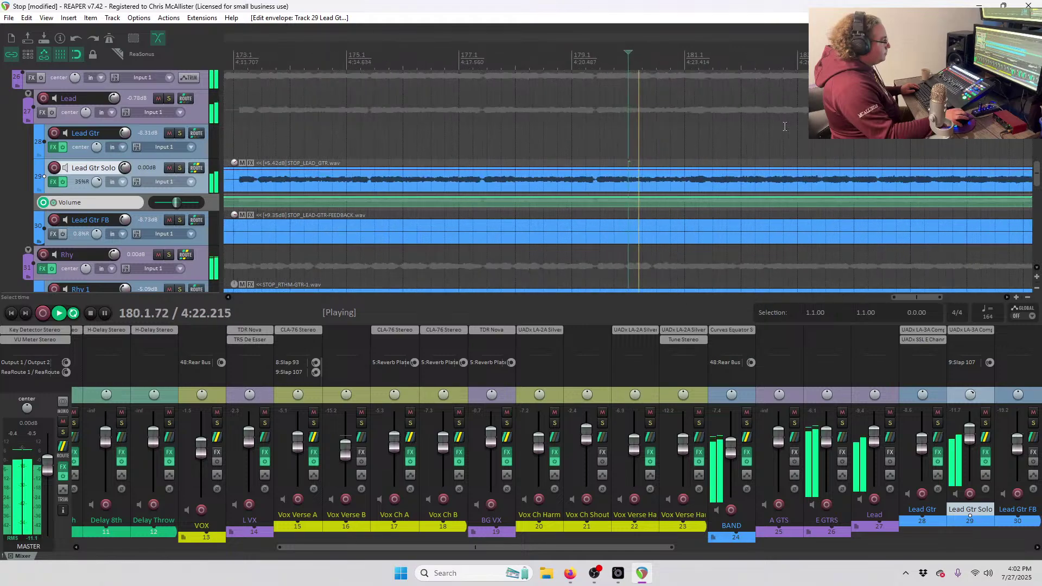
{"action": "left_click", "coordinate": [744, 198]}
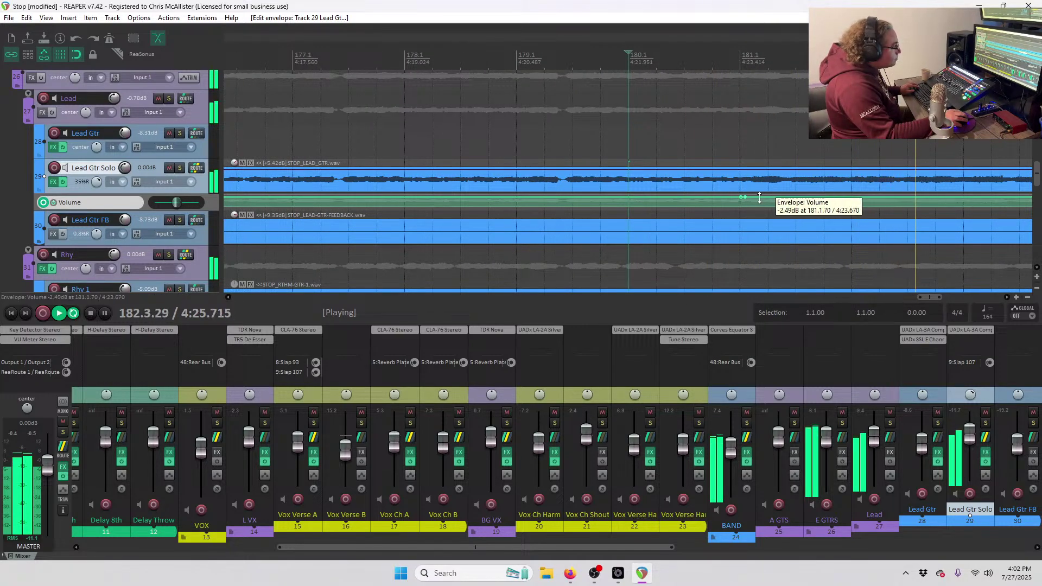
{"action": "left_click_drag", "start_coordinate": [760, 197], "coordinate": [766, 191]}
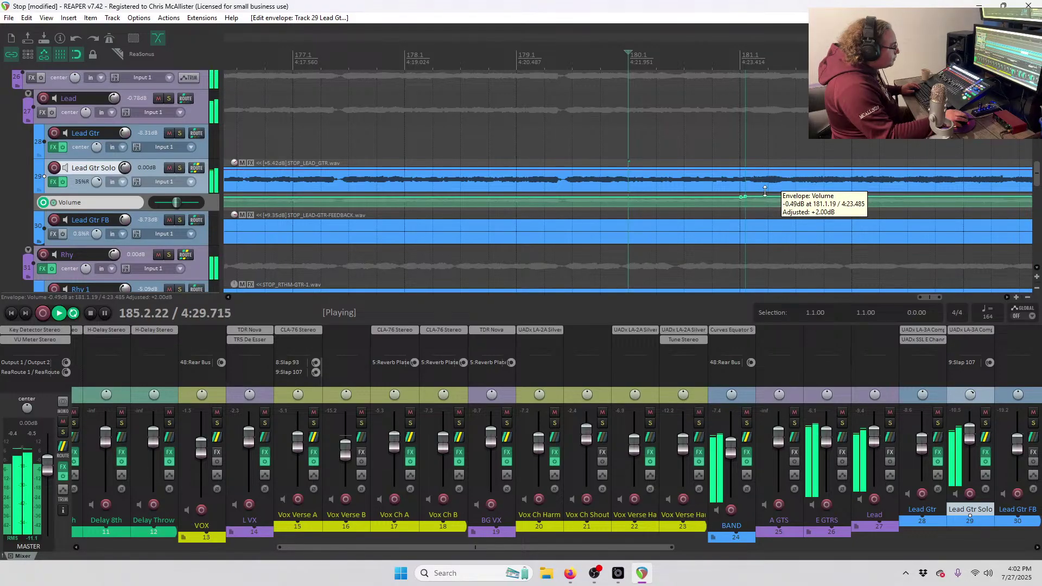
{"action": "scroll", "coordinate": [796, 195], "scroll_direction": "down", "scroll_amount": 3}
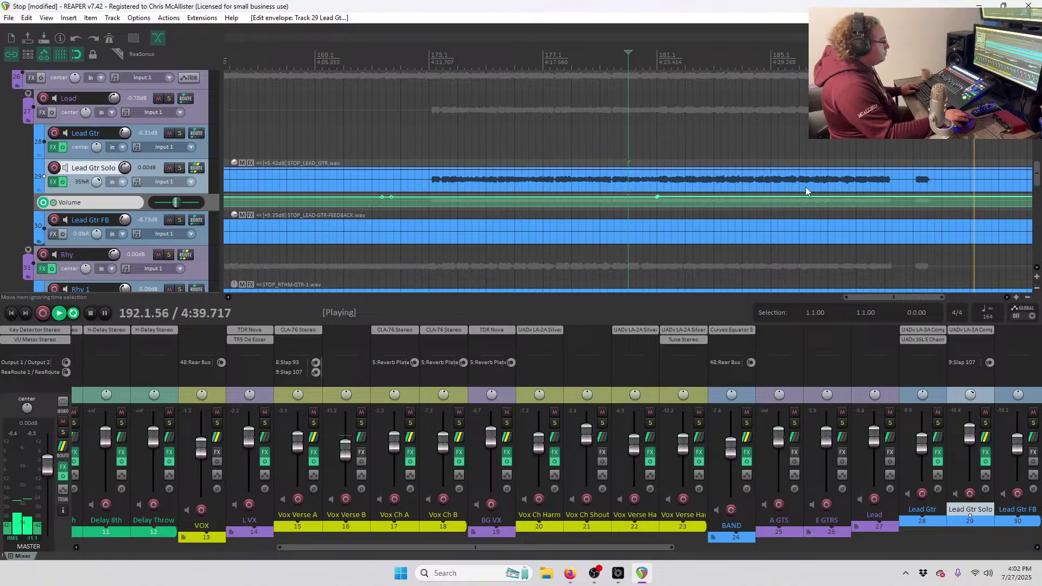
{"action": "key", "text": "space"}
Play the full mix from the start of the song and raise the KICK folder track to +1.49 dB.
{"action": "key", "text": "Home"}
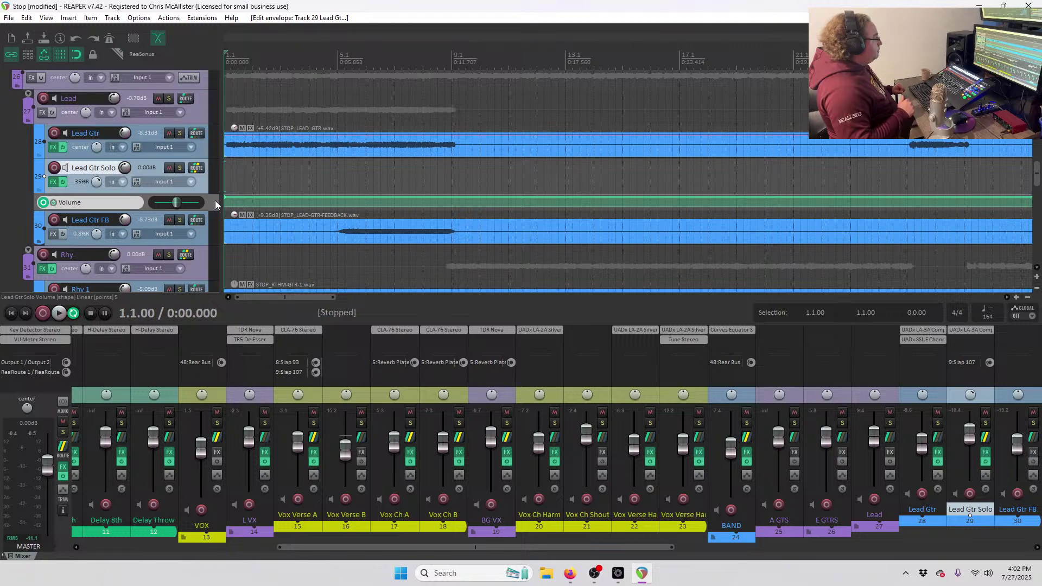
{"action": "key", "text": "space"}
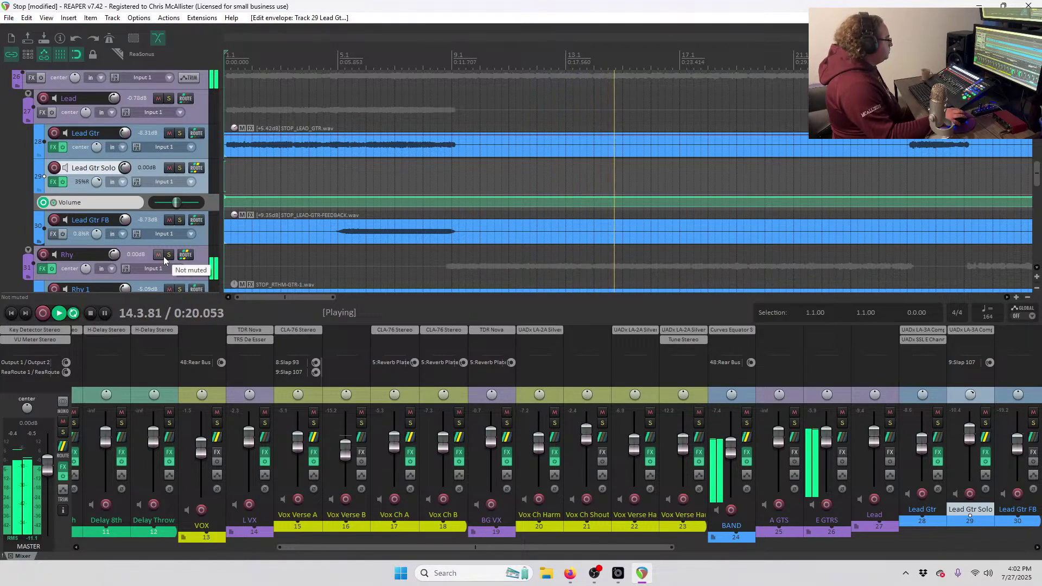
{"action": "scroll", "coordinate": [164, 257], "scroll_direction": "down", "scroll_amount": 5}
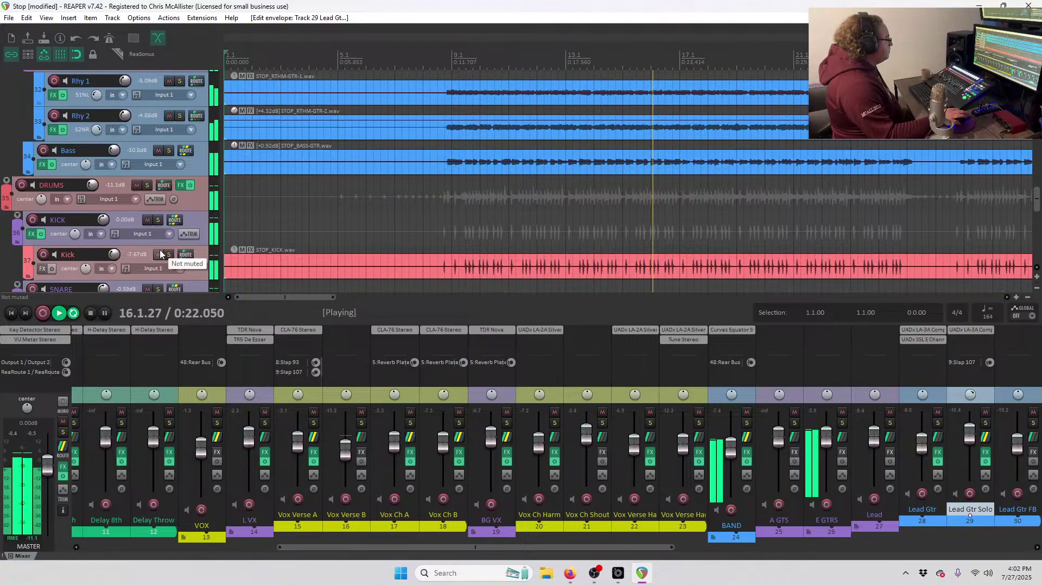
{"action": "scroll", "coordinate": [160, 255], "scroll_direction": "down", "scroll_amount": 1}
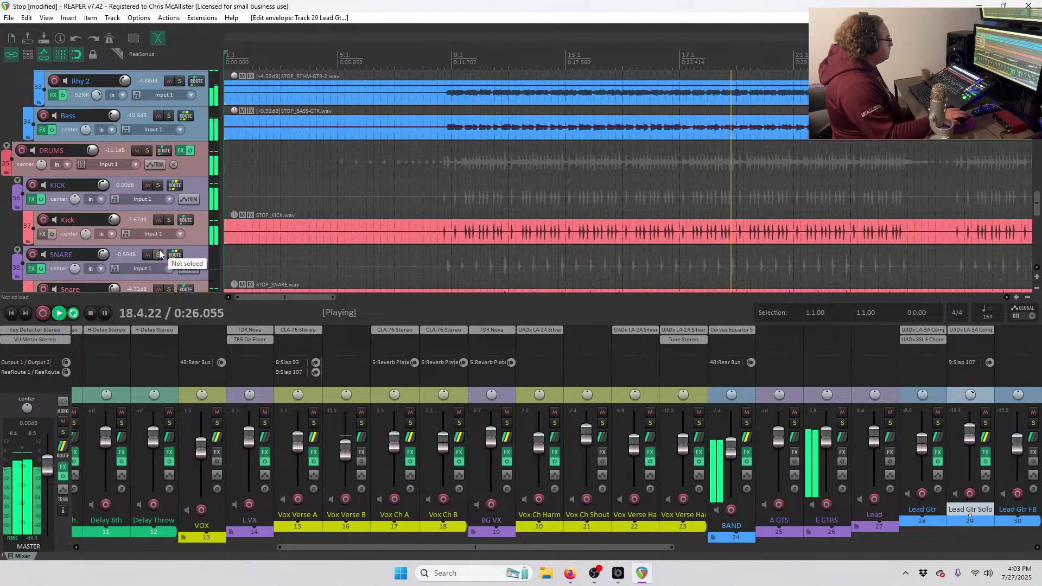
{"action": "scroll", "coordinate": [588, 478], "scroll_direction": "right", "scroll_amount": 5}
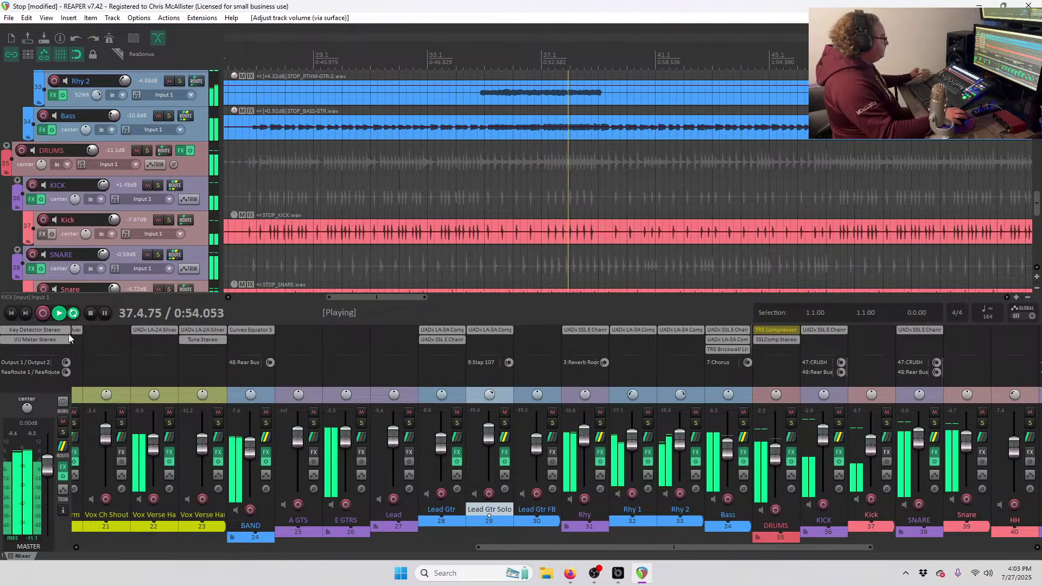
Replay the first verse from bar 36 and lower the first Vox Verse Harm track to -7.79 dB.
{"action": "scroll", "coordinate": [131, 253], "scroll_direction": "up", "scroll_amount": 5}
{"action": "scroll", "coordinate": [130, 249], "scroll_direction": "up", "scroll_amount": 1}
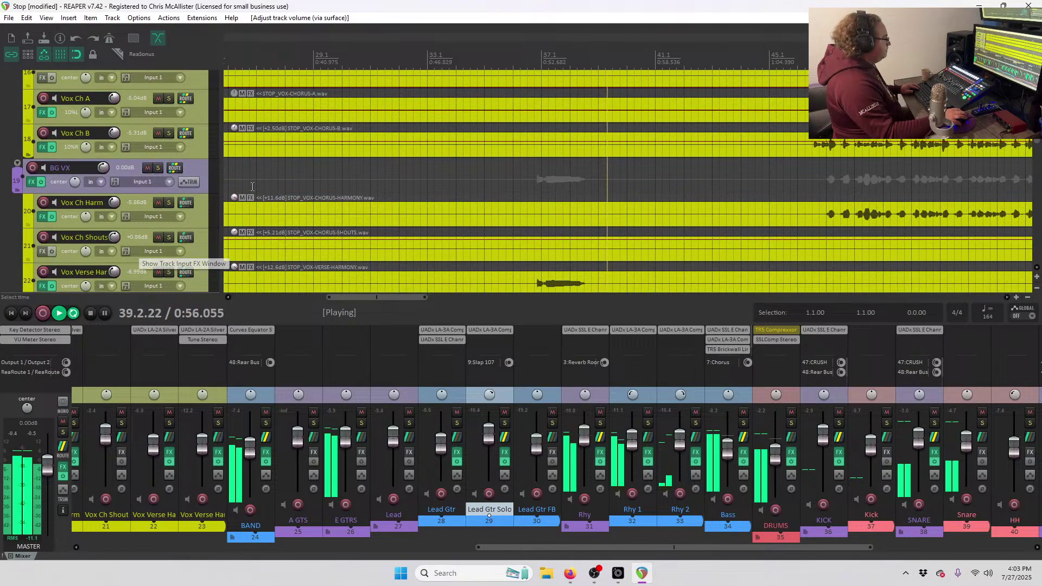
{"action": "scroll", "coordinate": [122, 224], "scroll_direction": "up", "scroll_amount": 1}
{"action": "left_click", "coordinate": [179, 251]}
{"action": "left_click", "coordinate": [191, 249]}
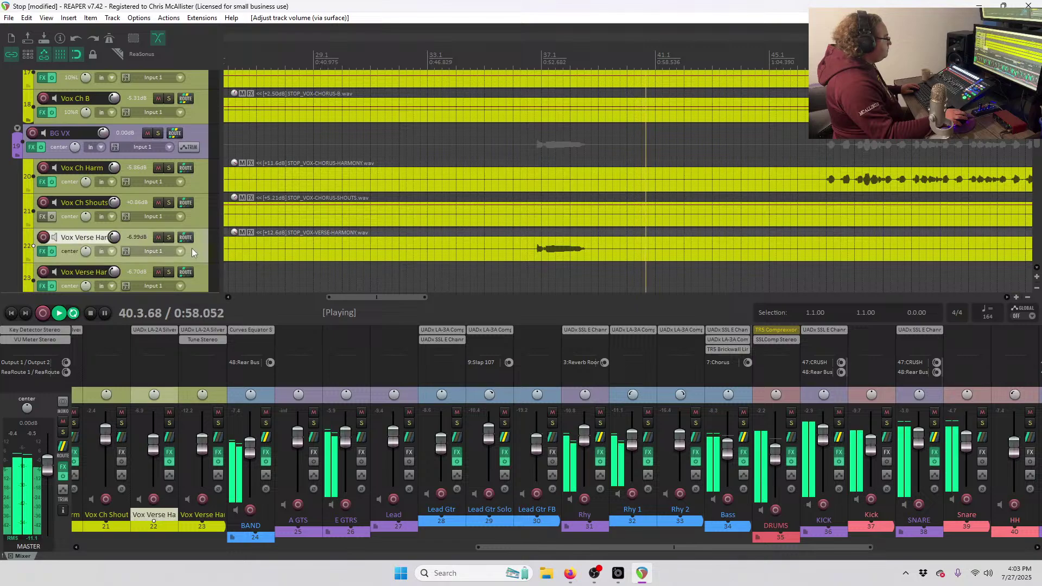
{"action": "left_click", "coordinate": [520, 55]}
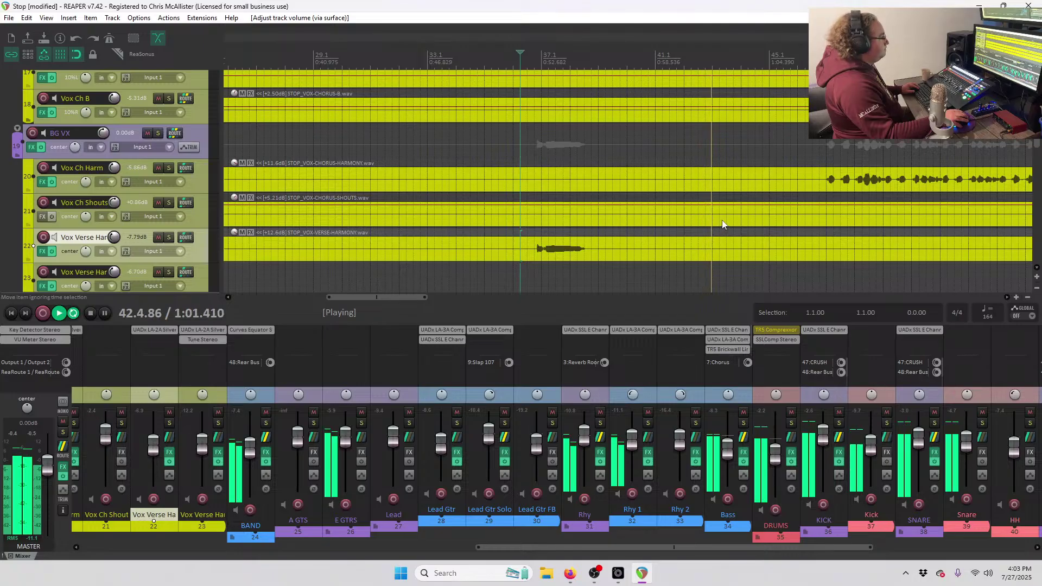
Rebalance the vocals during playback: Vox Verse A to -6.03 dB, Vox Ch Harm to -6.20 dB, Vox Ch A to -4.57 dB, Vox Ch B to -4.62 dB.
{"action": "scroll", "coordinate": [728, 212], "scroll_direction": "down", "scroll_amount": 3}
{"action": "scroll", "coordinate": [143, 207], "scroll_direction": "up", "scroll_amount": 3}
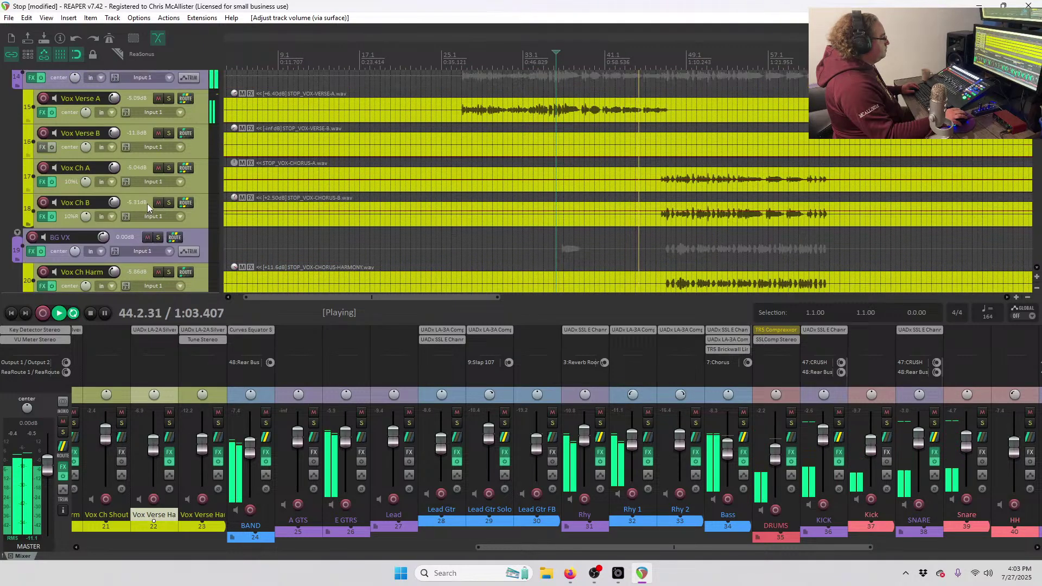
{"action": "left_click", "coordinate": [197, 109]}
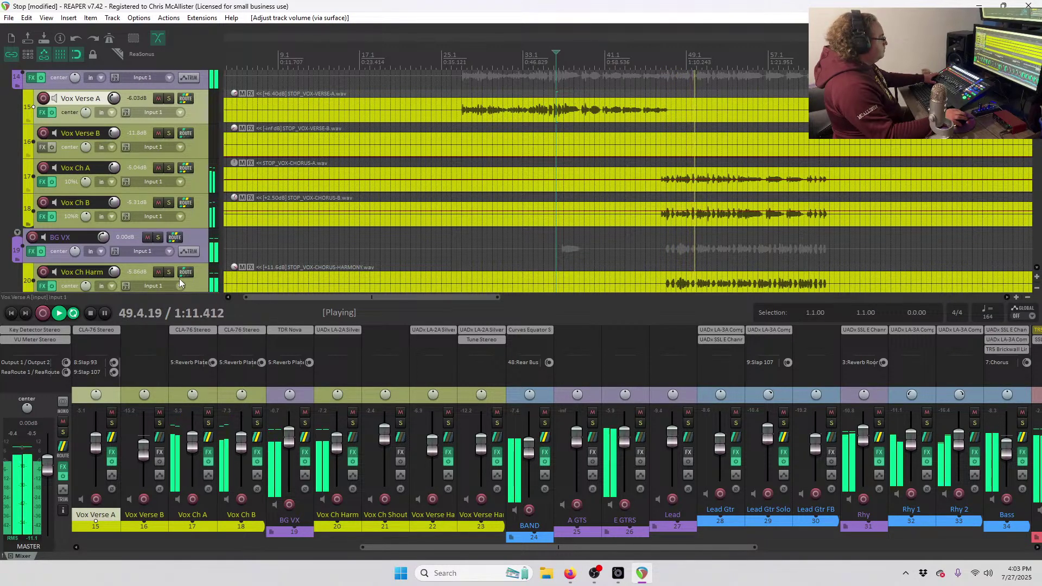
{"action": "left_click", "coordinate": [200, 286]}
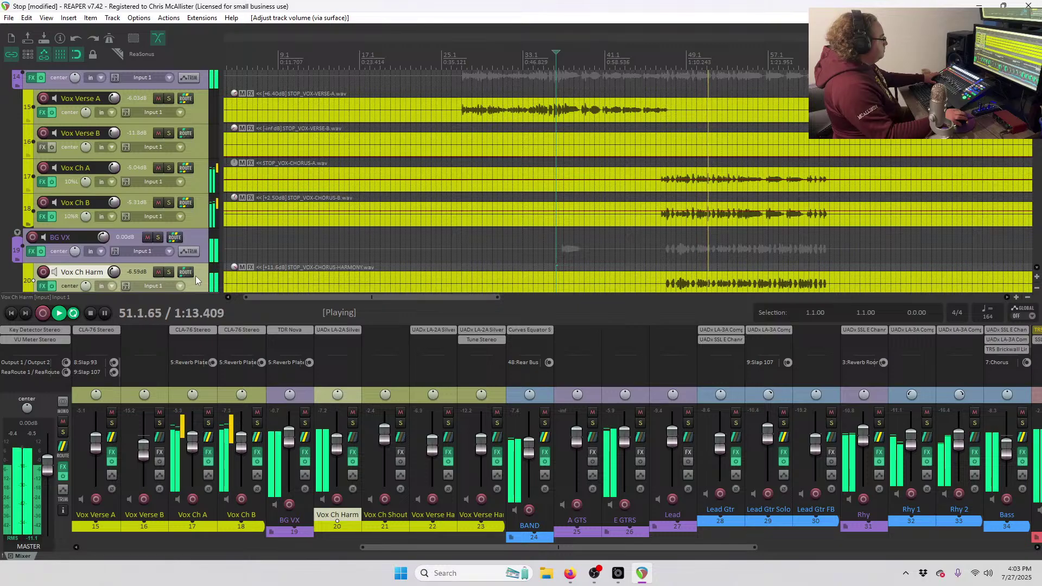
{"action": "left_click", "coordinate": [202, 175]}
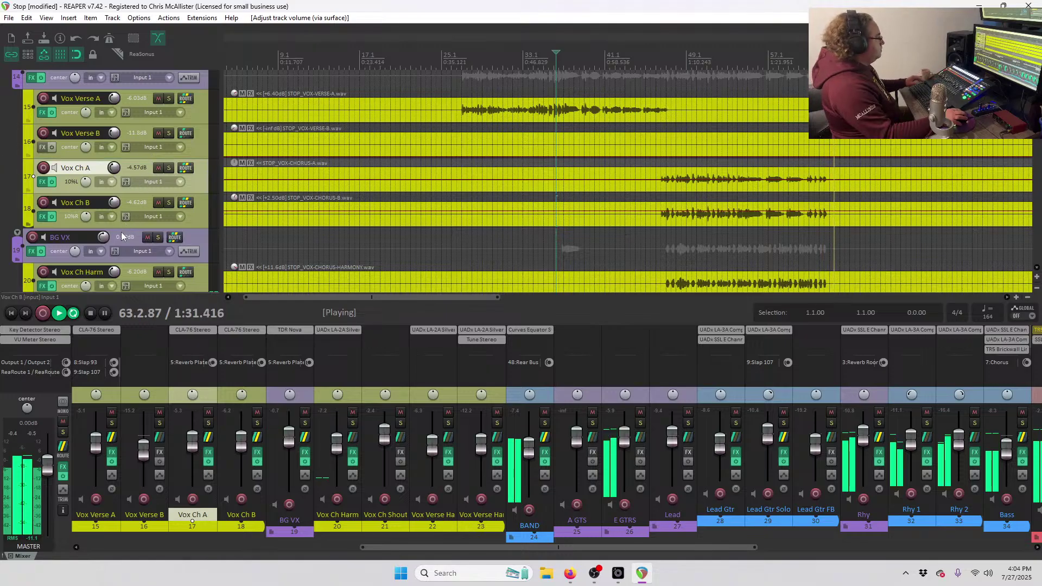
Check the levels of the guitar, bass and drum tracks while the song plays from the first chorus into the second verse.
{"action": "scroll", "coordinate": [525, 236], "scroll_direction": "down", "scroll_amount": 2}
{"action": "scroll", "coordinate": [161, 253], "scroll_direction": "down", "scroll_amount": 8}
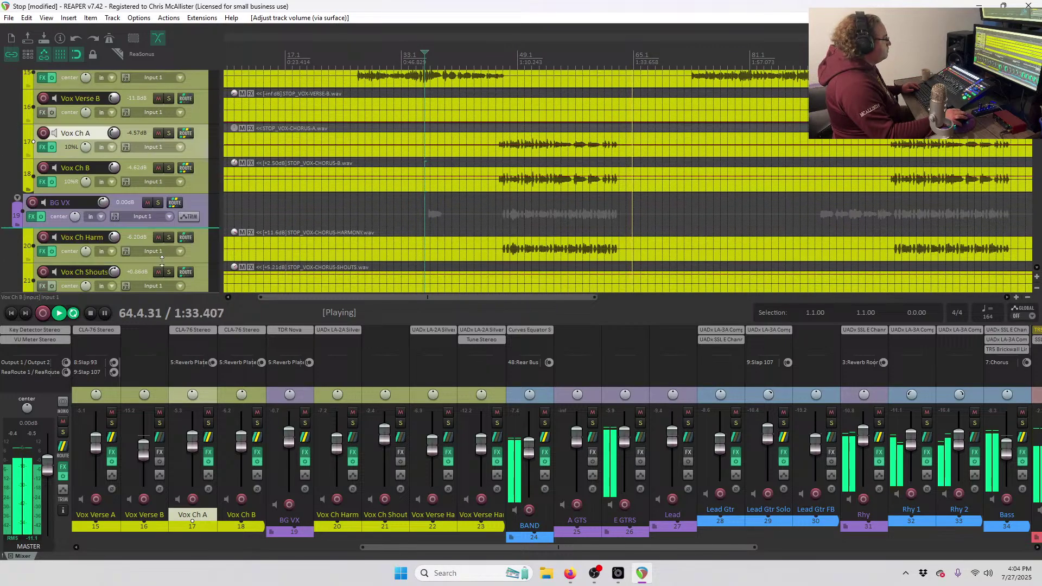
{"action": "scroll", "coordinate": [160, 253], "scroll_direction": "down", "scroll_amount": 3}
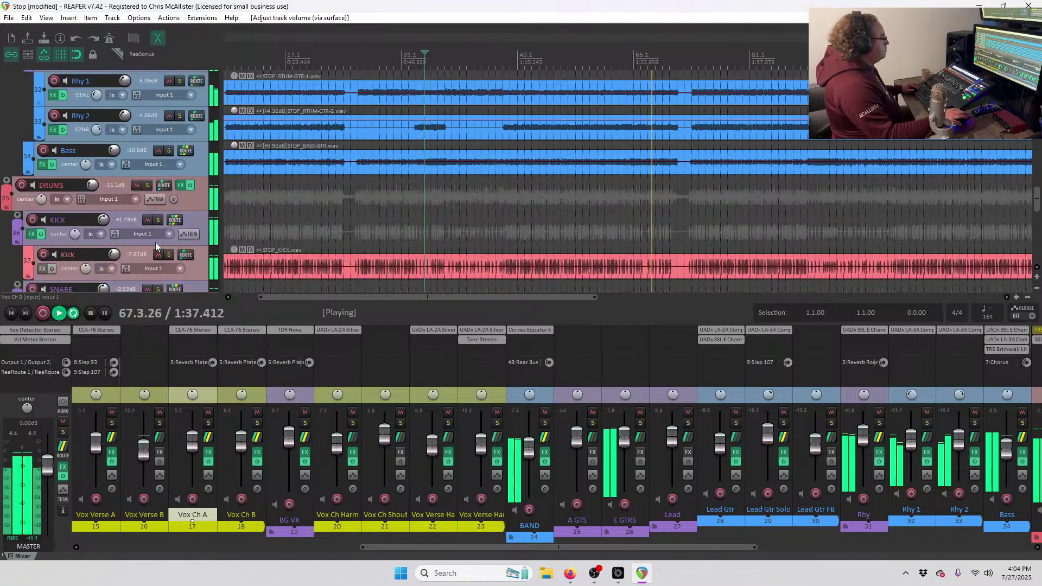
{"action": "scroll", "coordinate": [158, 245], "scroll_direction": "down", "scroll_amount": 3}
{"action": "scroll", "coordinate": [497, 484], "scroll_direction": "down", "scroll_amount": 5}
{"action": "scroll", "coordinate": [132, 246], "scroll_direction": "down", "scroll_amount": 6}
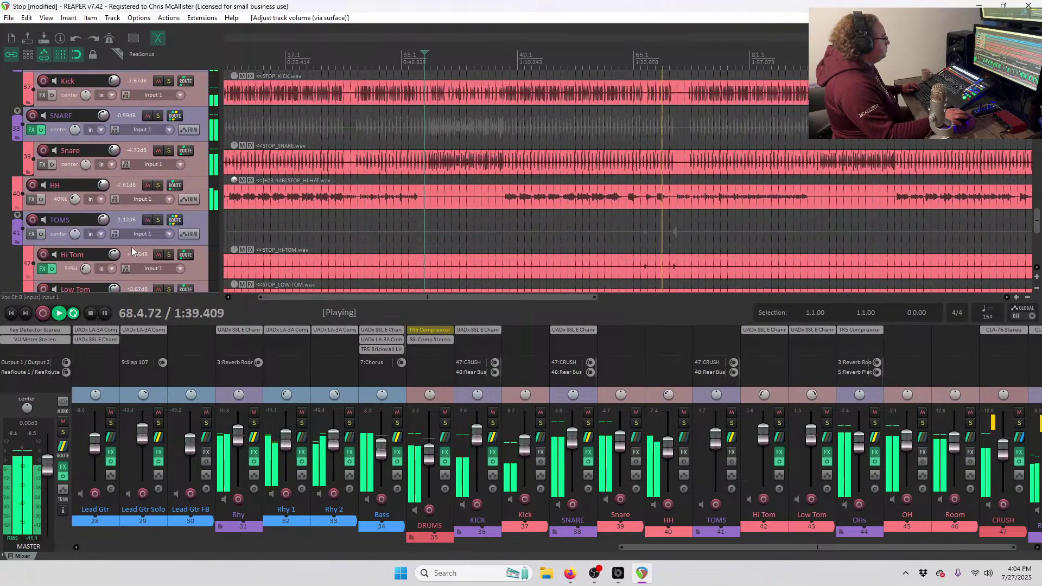
{"action": "scroll", "coordinate": [699, 475], "scroll_direction": "down", "scroll_amount": 1}
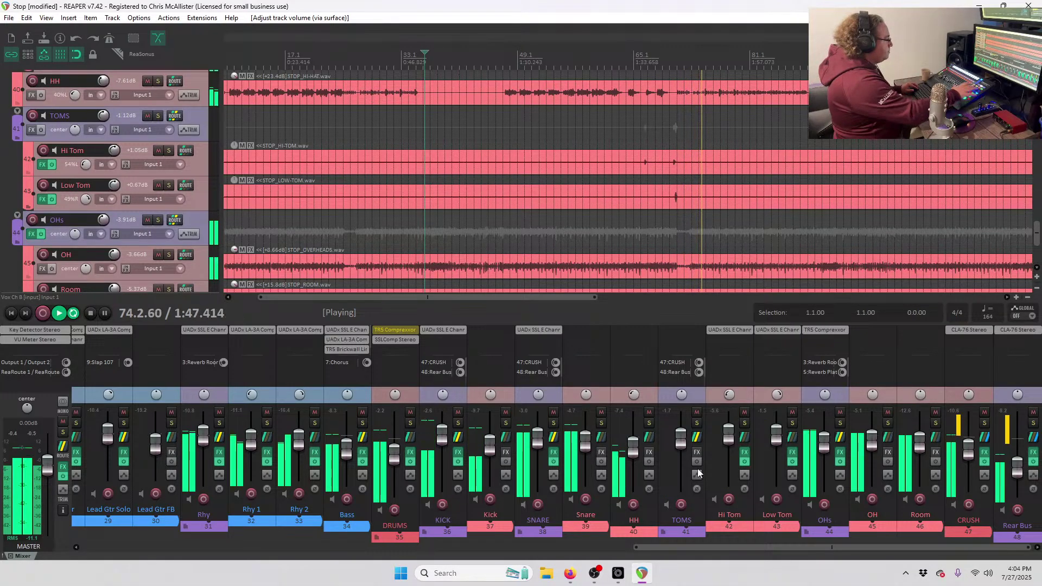
{"action": "scroll", "coordinate": [771, 259], "scroll_direction": "down", "scroll_amount": 2}
{"action": "scroll", "coordinate": [771, 259], "scroll_direction": "down", "scroll_amount": 2}
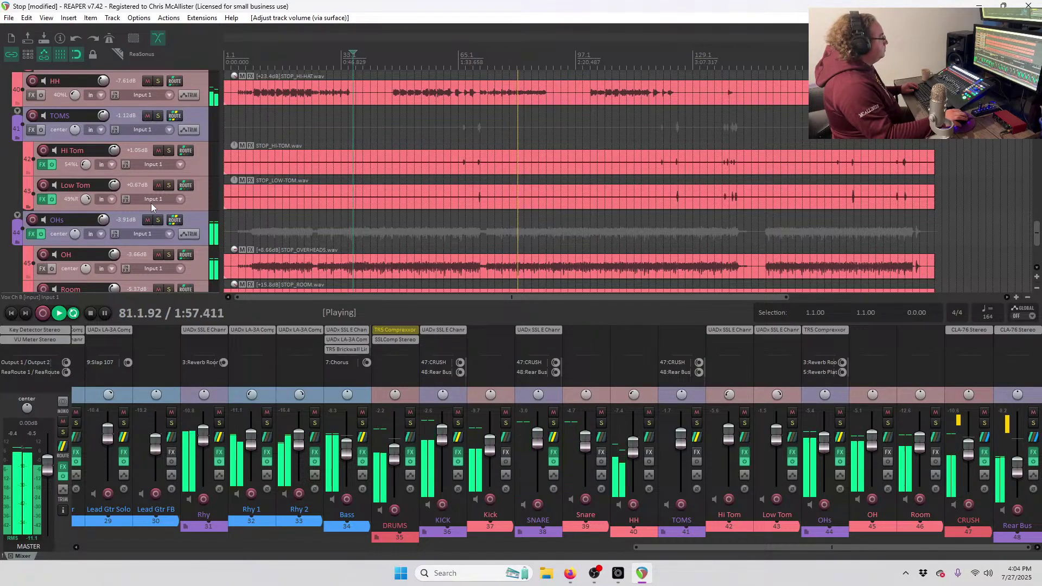
Lower the Vox Verse A track to -6.59 dB while the second verse plays.
{"action": "scroll", "coordinate": [151, 202], "scroll_direction": "up", "scroll_amount": 6}
{"action": "scroll", "coordinate": [147, 197], "scroll_direction": "up", "scroll_amount": 10}
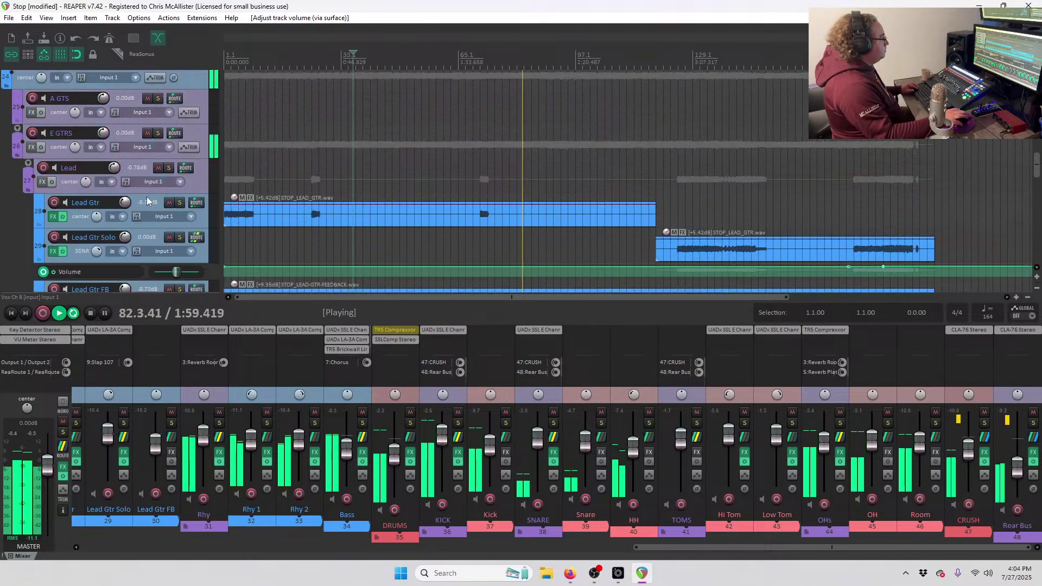
{"action": "scroll", "coordinate": [142, 195], "scroll_direction": "up", "scroll_amount": 2}
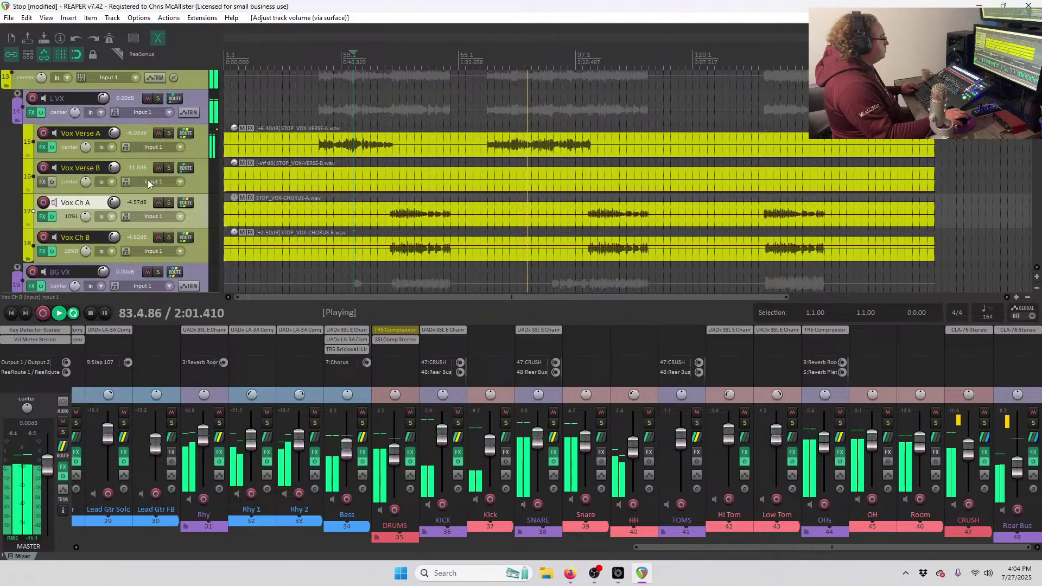
{"action": "left_click", "coordinate": [200, 152]}
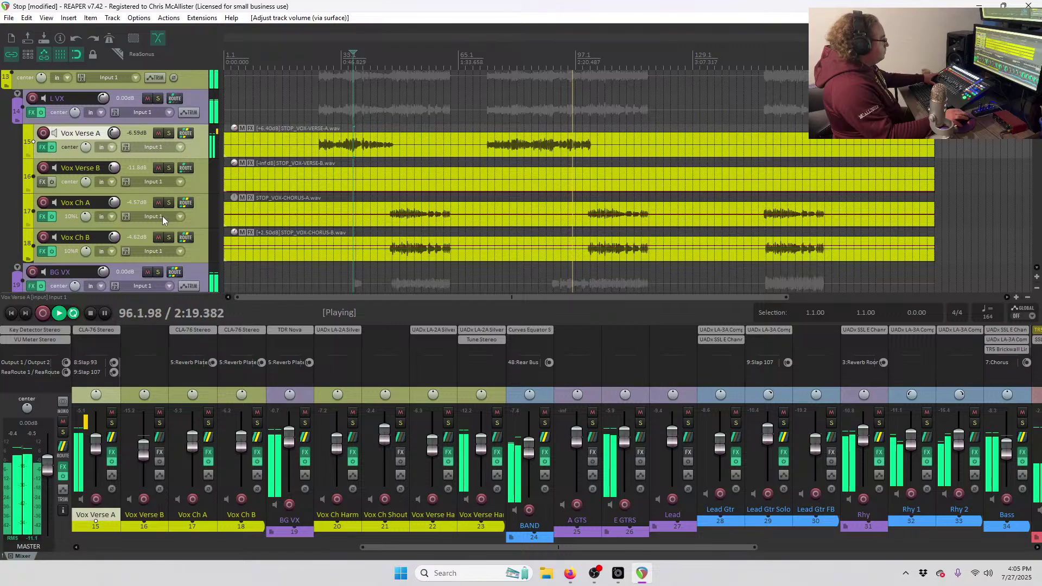
Add the Waves C6 Stereo multiband compressor to the Lead Gtr Solo track.
{"action": "scroll", "coordinate": [162, 217], "scroll_direction": "down", "scroll_amount": 4}
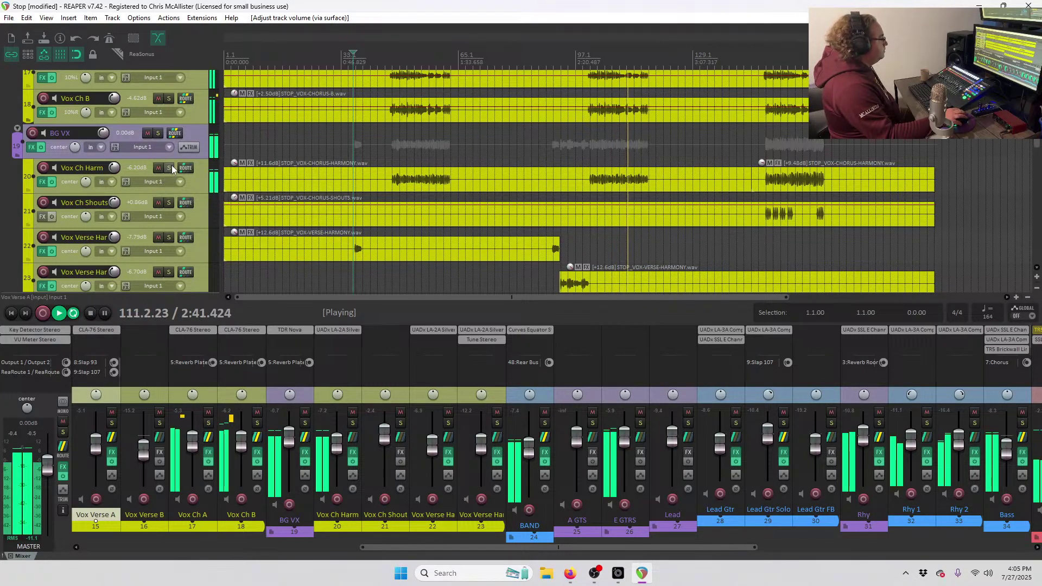
{"action": "scroll", "coordinate": [188, 175], "scroll_direction": "up", "scroll_amount": 2}
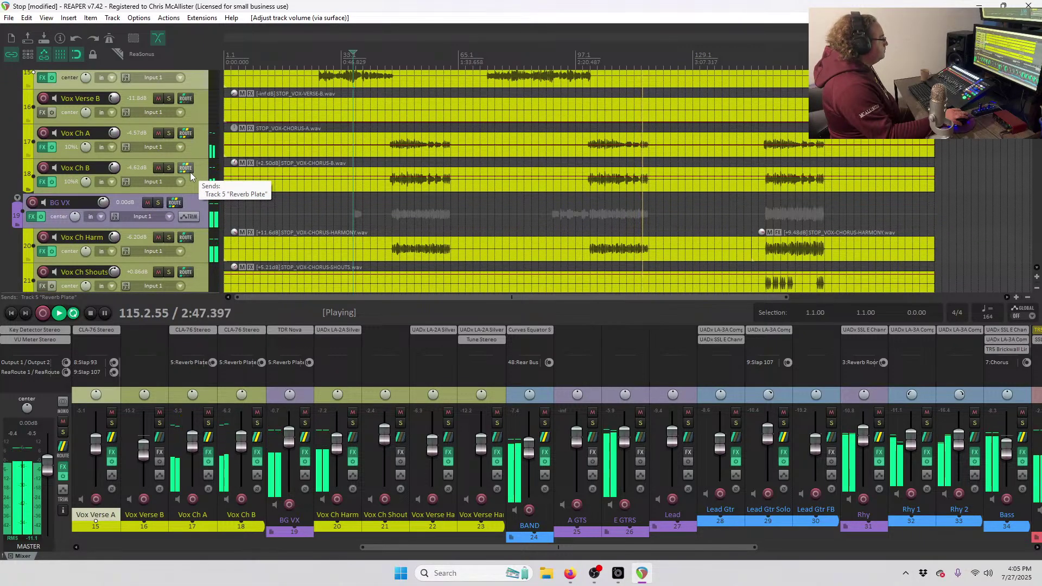
{"action": "scroll", "coordinate": [190, 172], "scroll_direction": "down", "scroll_amount": 3}
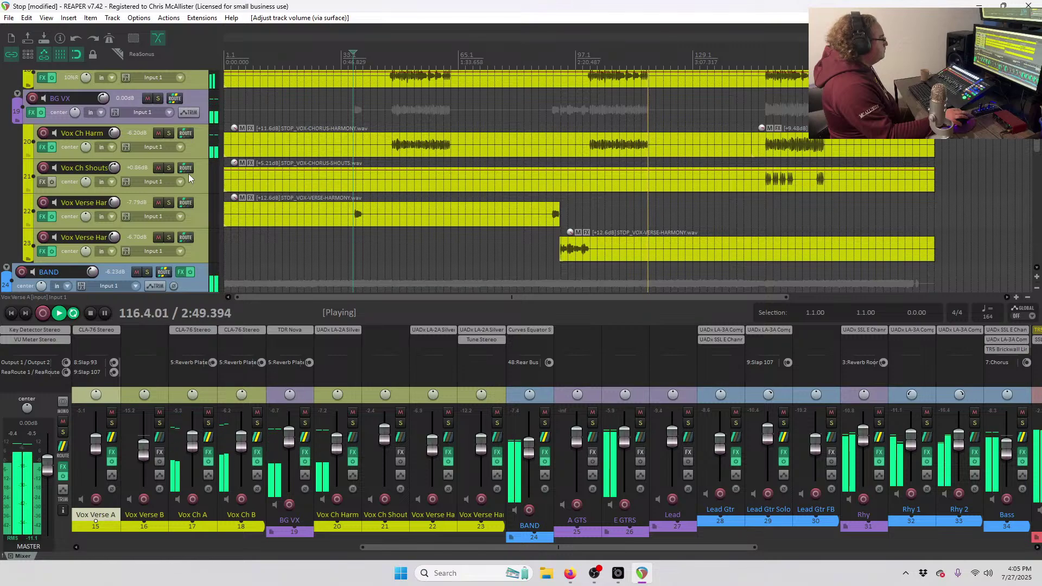
{"action": "scroll", "coordinate": [188, 177], "scroll_direction": "down", "scroll_amount": 6}
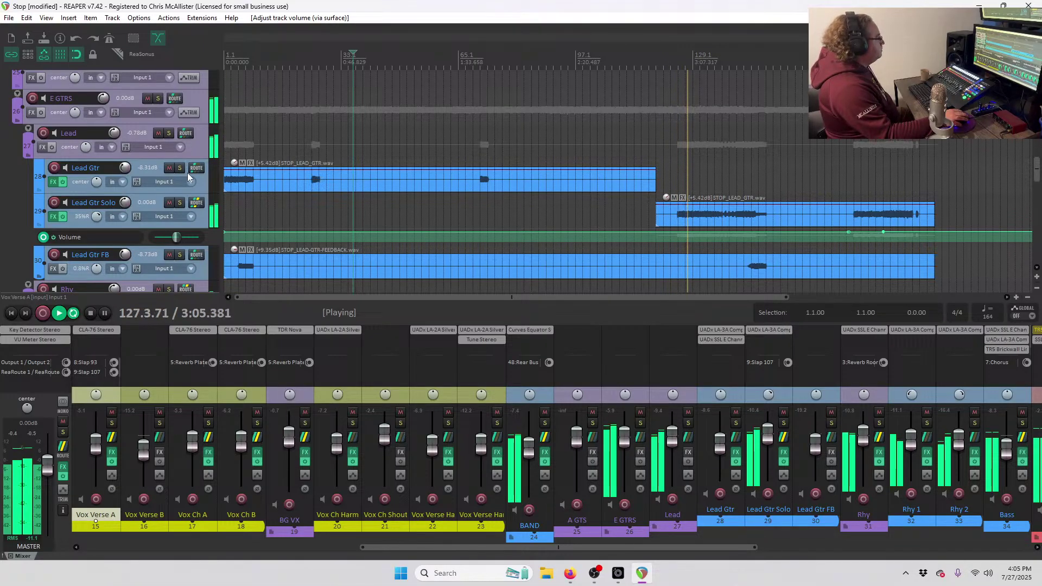
{"action": "right_click", "coordinate": [53, 216]}
{"action": "mouse_move", "coordinate": [73, 294]}
{"action": "left_click", "coordinate": [212, 294]}
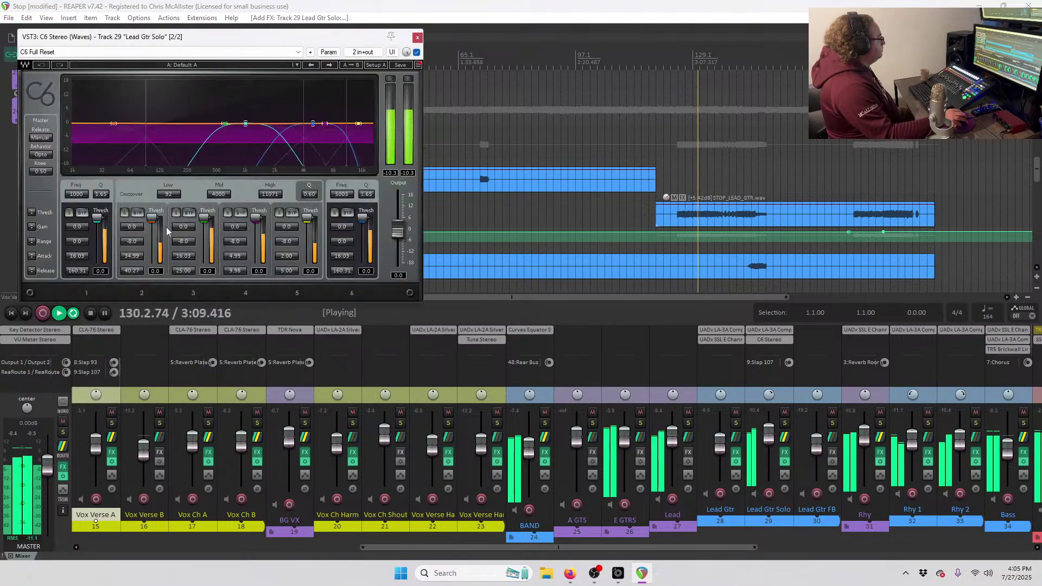
Tune C6 band 6 on Lead Gtr Solo to 6318 Hz with a -9.2 dB range and a -22.4 dB threshold.
{"action": "mouse_move", "coordinate": [312, 124]}
{"action": "left_mouse_down"}
{"action": "mouse_move", "coordinate": [311, 112]}
{"action": "mouse_move", "coordinate": [323, 124]}
{"action": "left_mouse_up"}
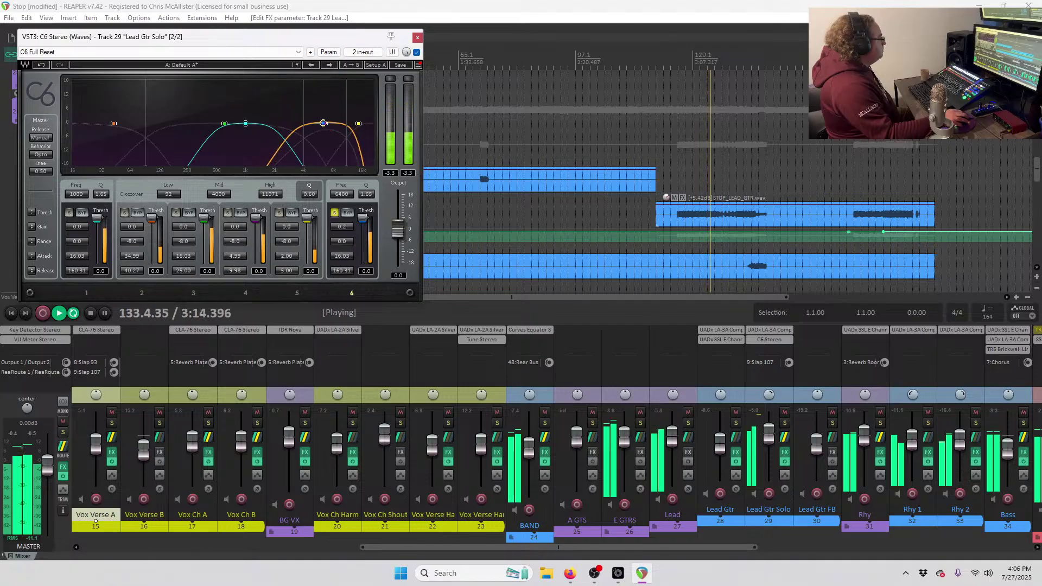
{"action": "left_click", "coordinate": [335, 212]}
{"action": "left_click_drag", "start_coordinate": [341, 245], "coordinate": [362, 230]}
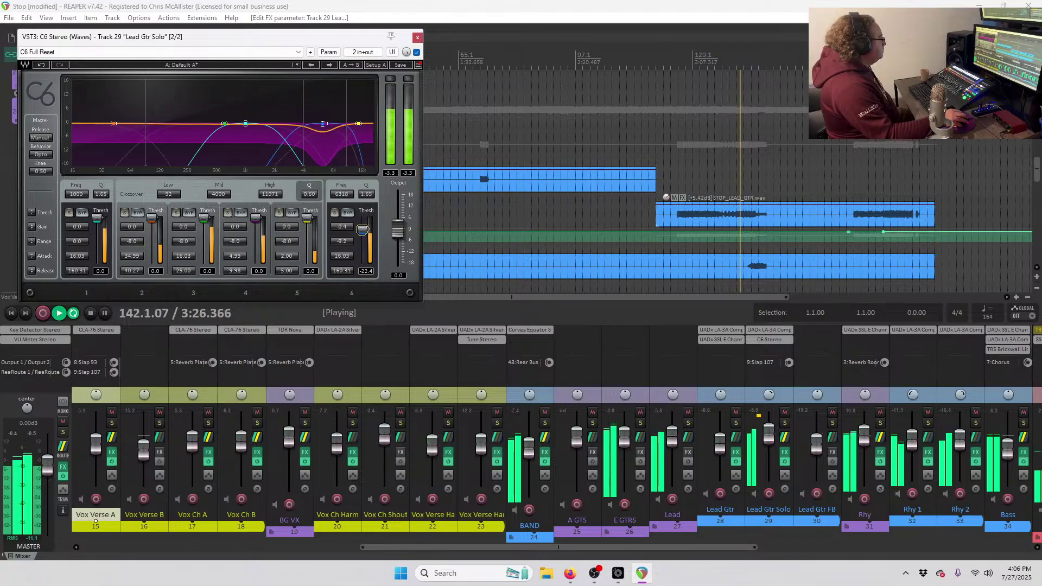
{"action": "left_click", "coordinate": [417, 38]}
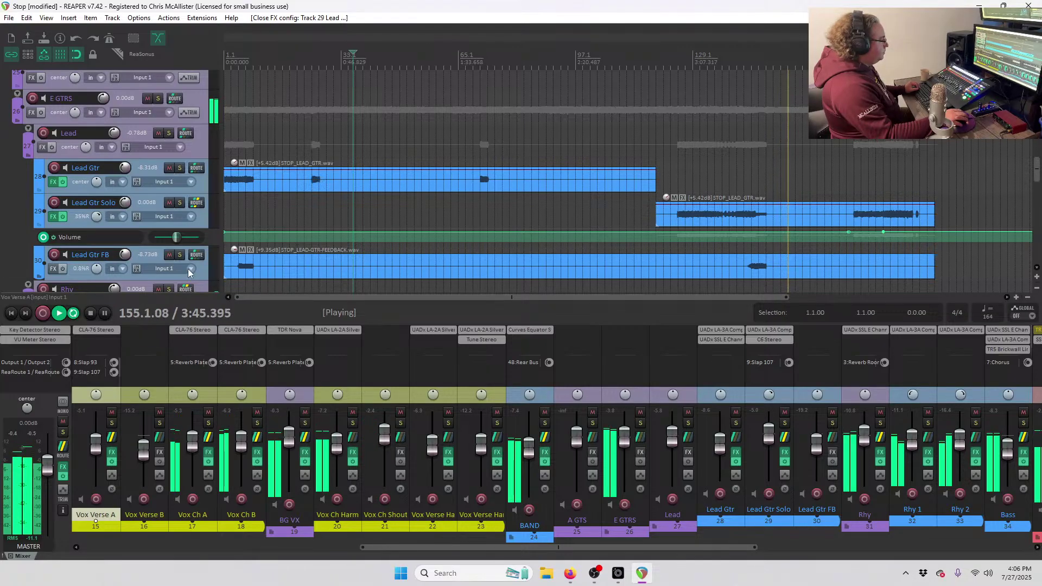
During the last chorus, lower Vox Ch A to -5.42 dB, Vox Ch B to -5.75 dB and the BG VX folder to -0.36 dB.
{"action": "scroll", "coordinate": [155, 238], "scroll_direction": "down", "scroll_amount": 10}
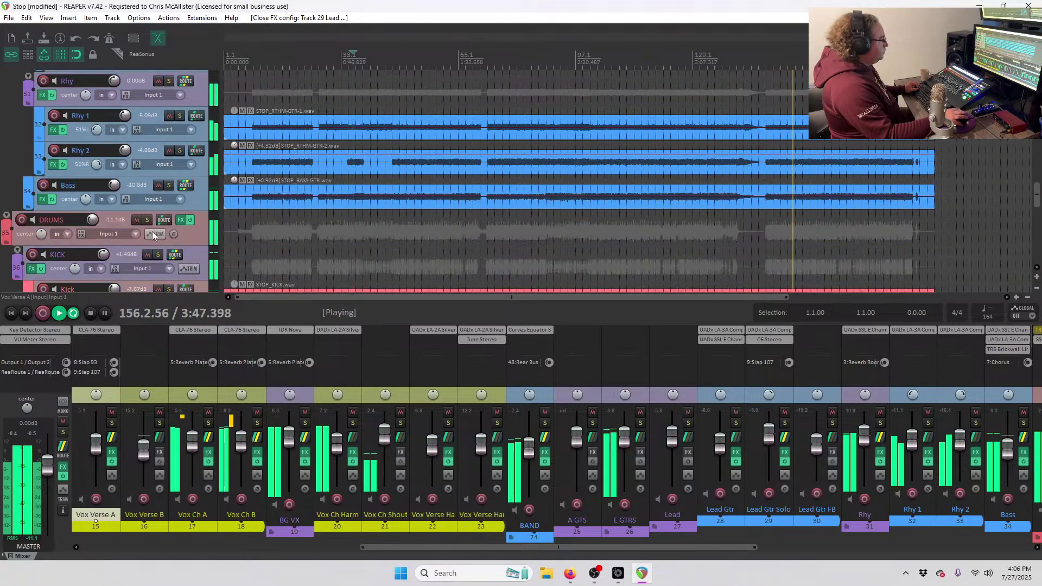
{"action": "scroll", "coordinate": [152, 230], "scroll_direction": "up", "scroll_amount": 18}
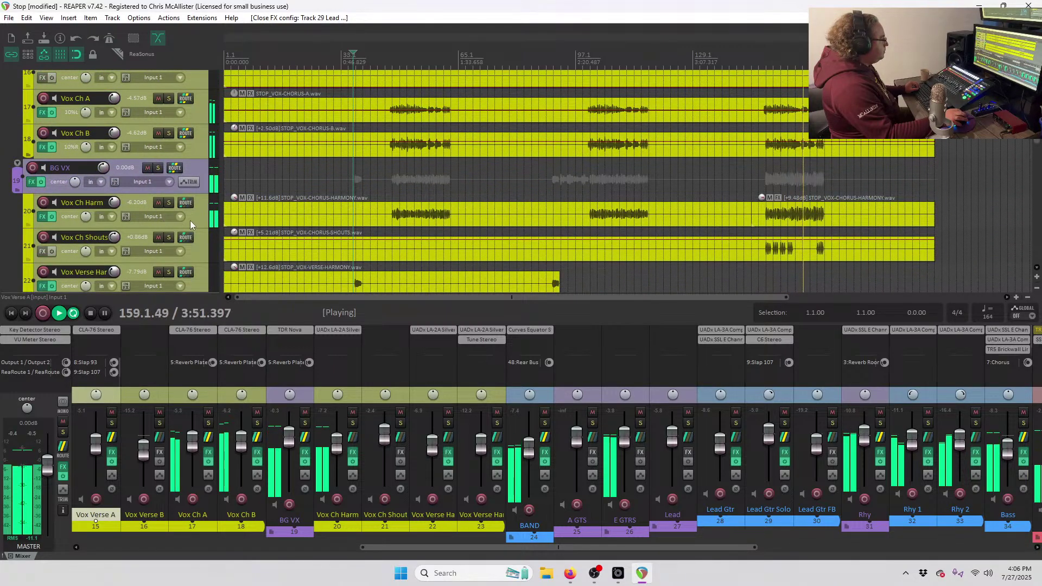
{"action": "left_click", "coordinate": [195, 219]}
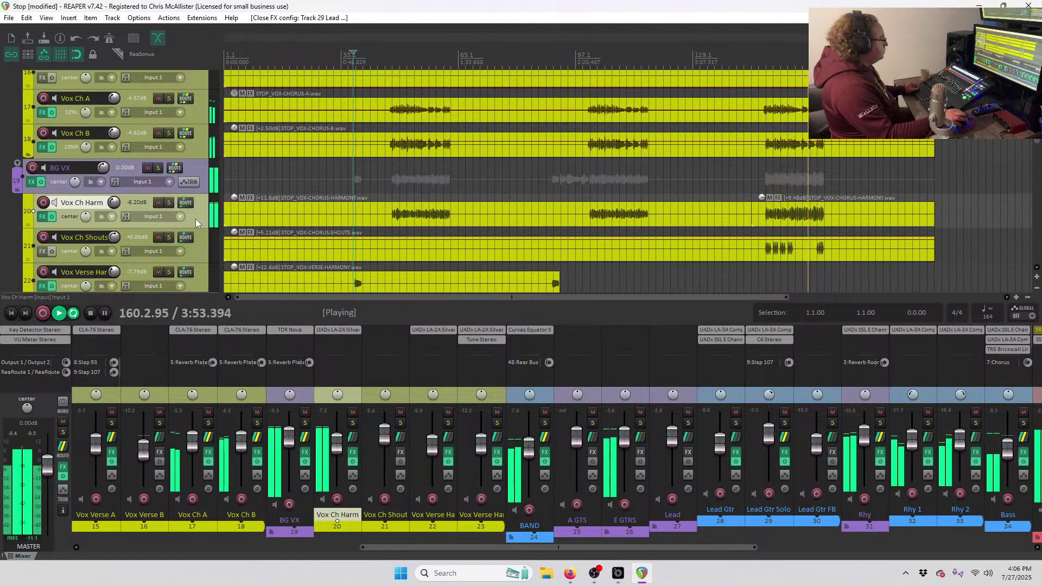
{"action": "left_click", "coordinate": [198, 108]}
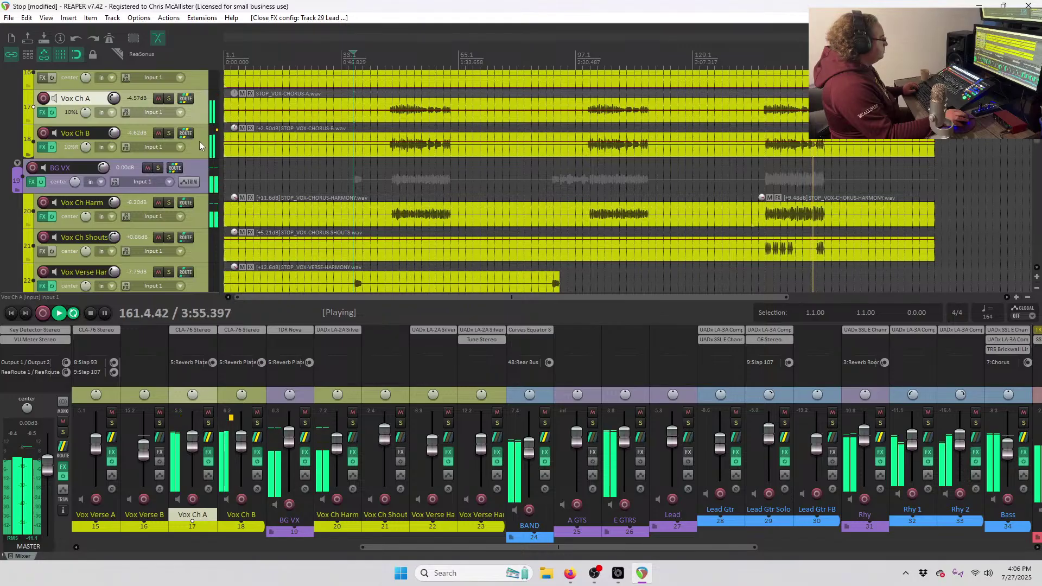
{"action": "left_click", "coordinate": [200, 140], "text": "ctrl"}
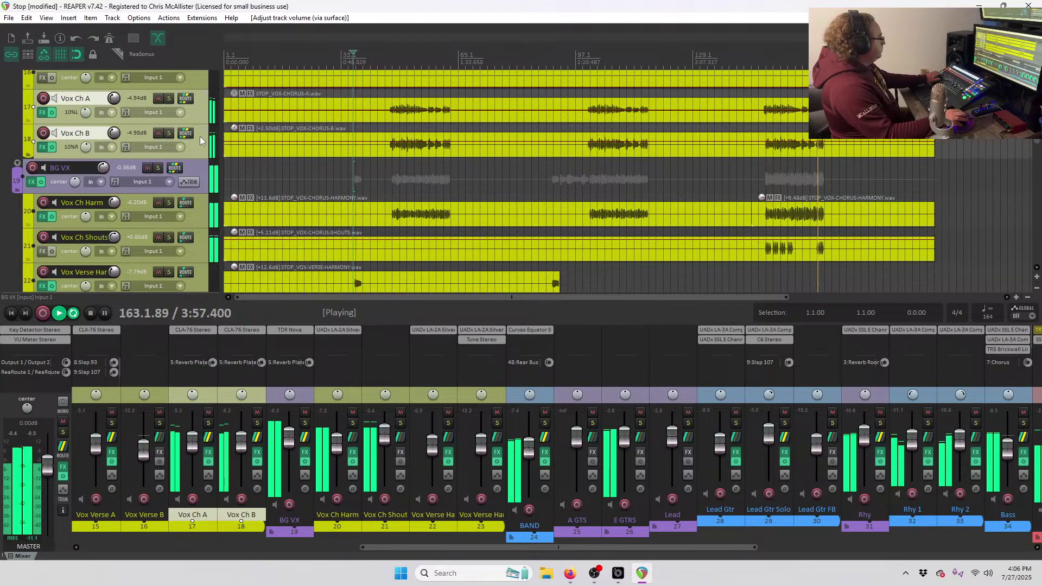
{"action": "left_click", "coordinate": [205, 115]}
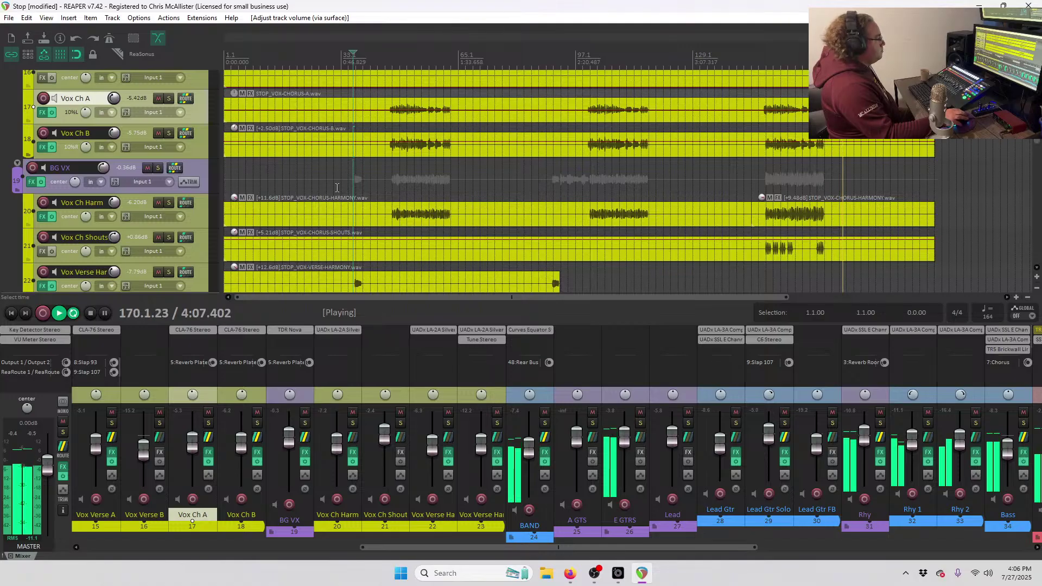
Pan Lead Gtr Solo to 29% right during the outro solo and stop playback at the end of the song.
{"action": "scroll", "coordinate": [161, 217], "scroll_direction": "up", "scroll_amount": 5}
{"action": "scroll", "coordinate": [154, 206], "scroll_direction": "down", "scroll_amount": 10}
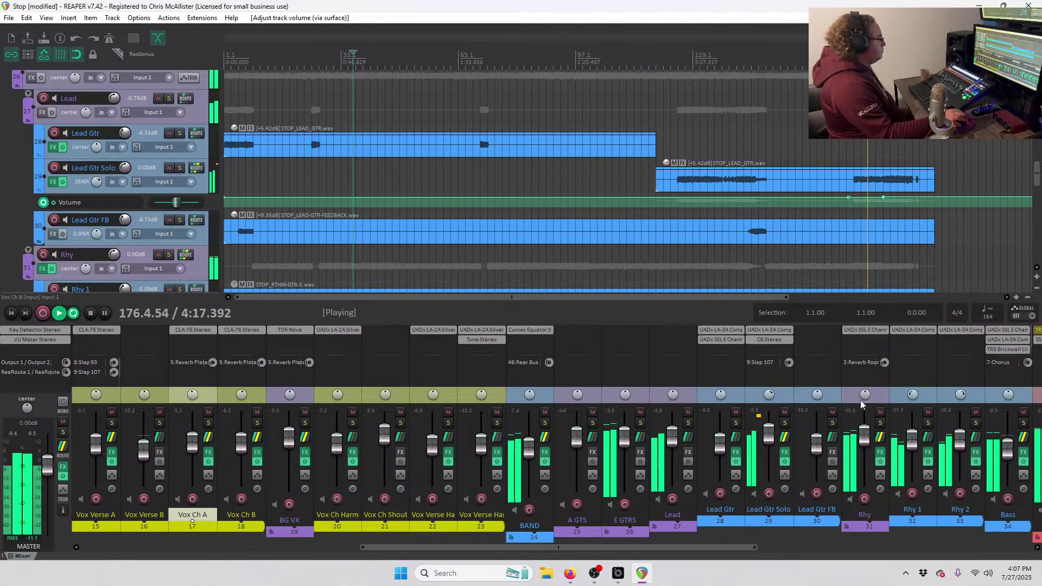
{"action": "left_click", "coordinate": [788, 395]}
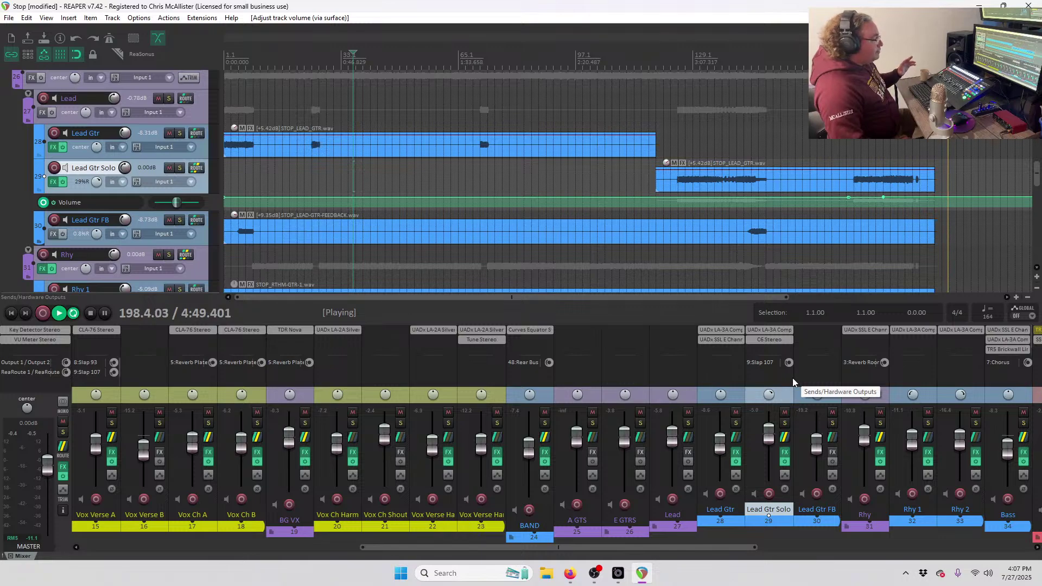
{"action": "key", "text": "space"}
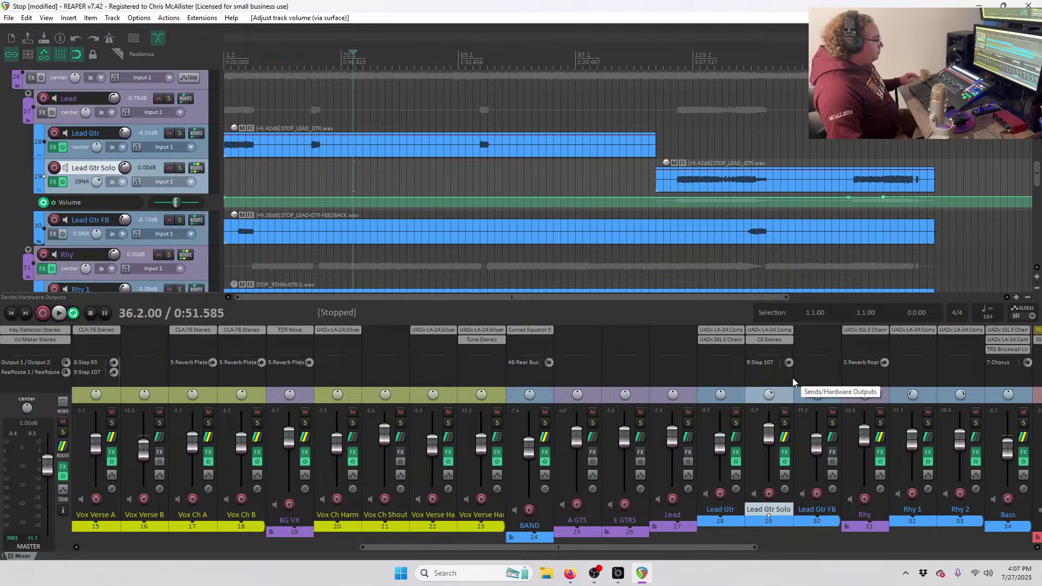